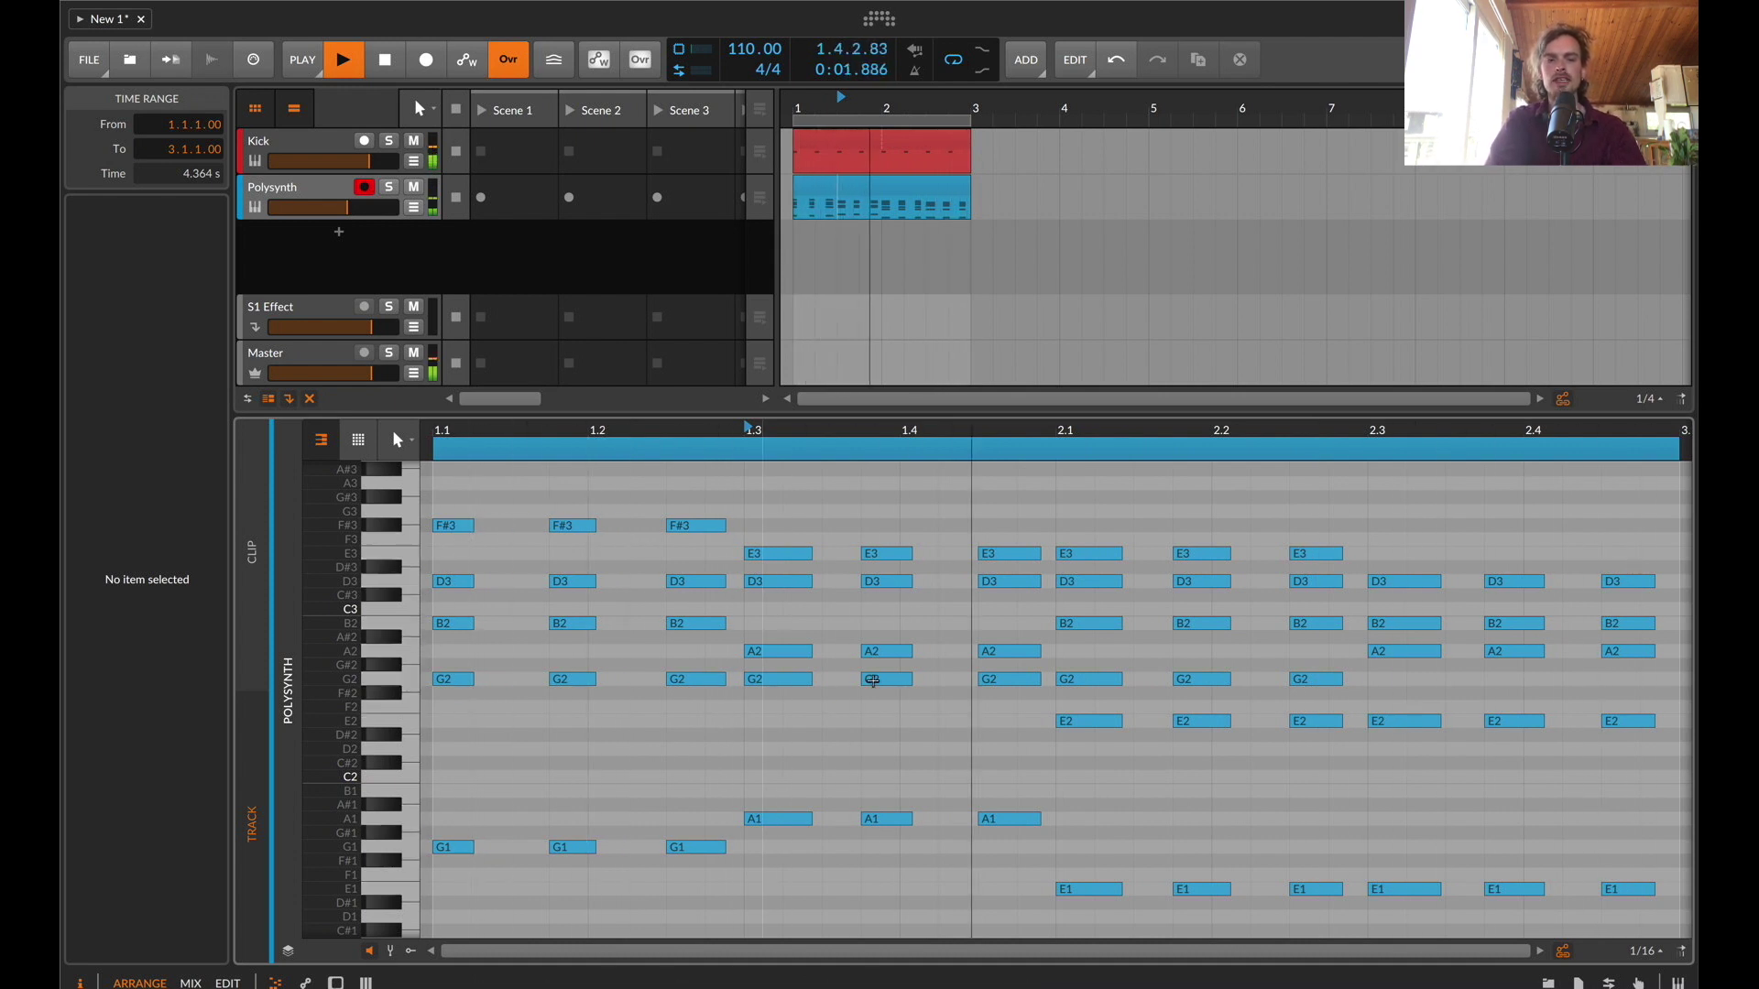
Stop playback and bring up the Polysynth track's device chain
key("space")
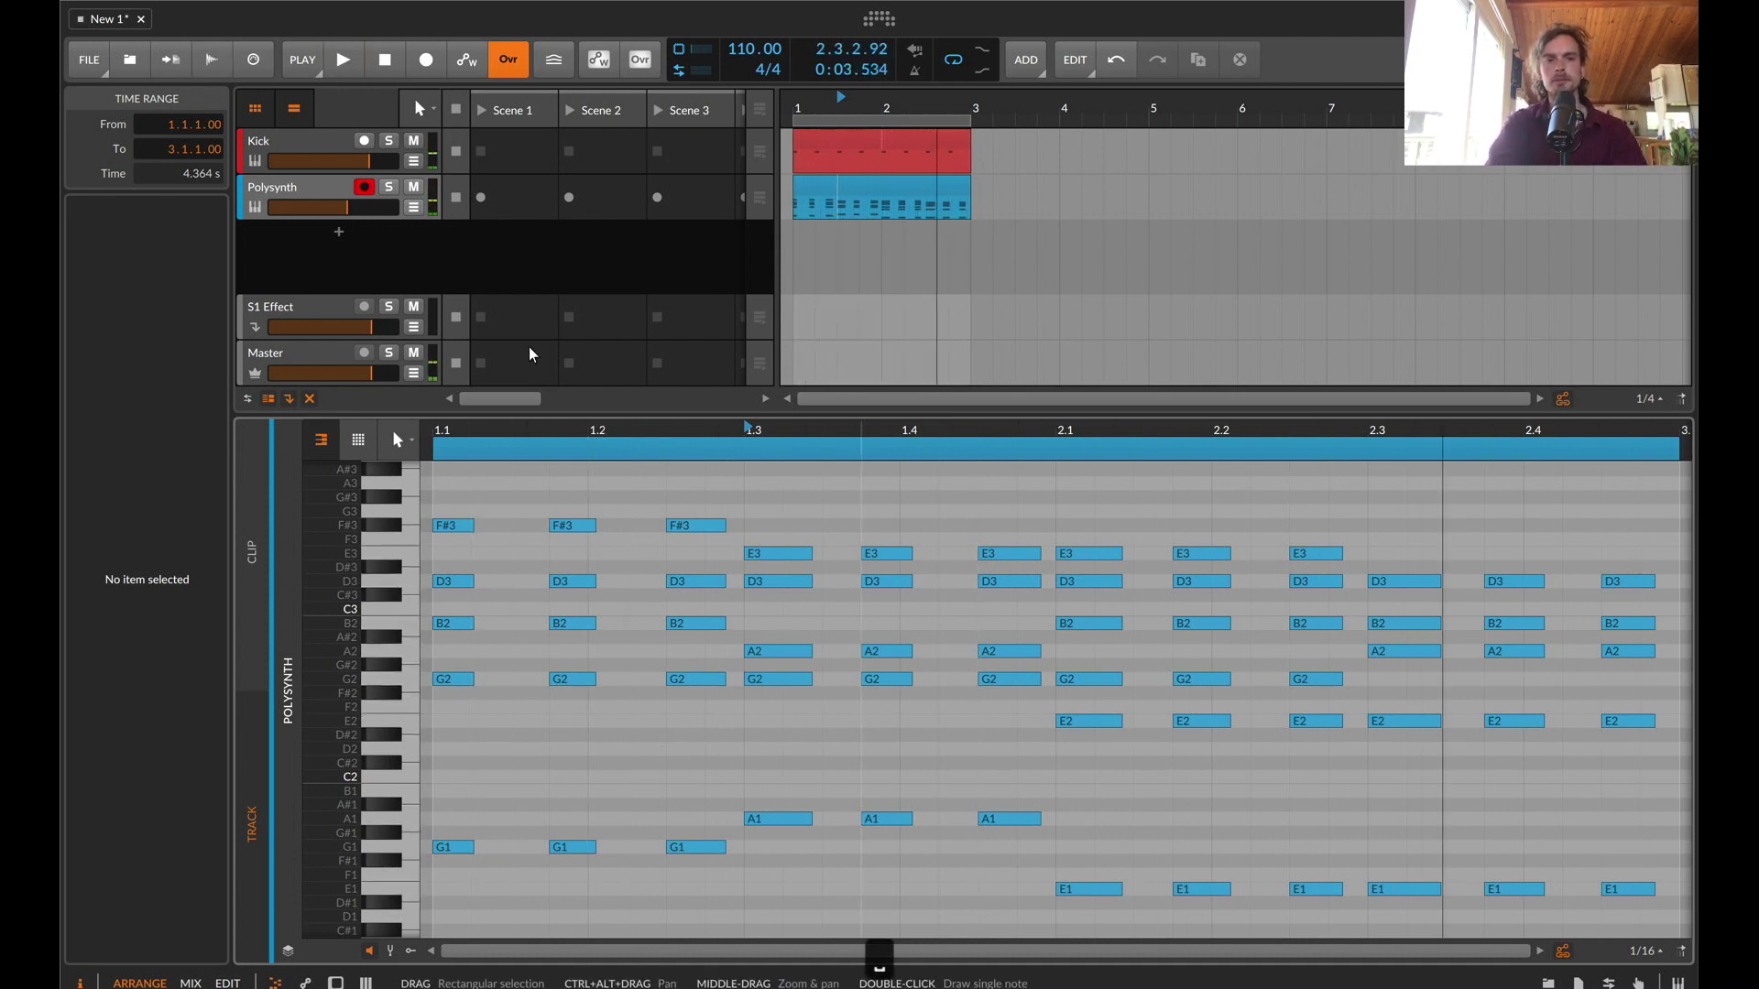
double_click(310, 184)
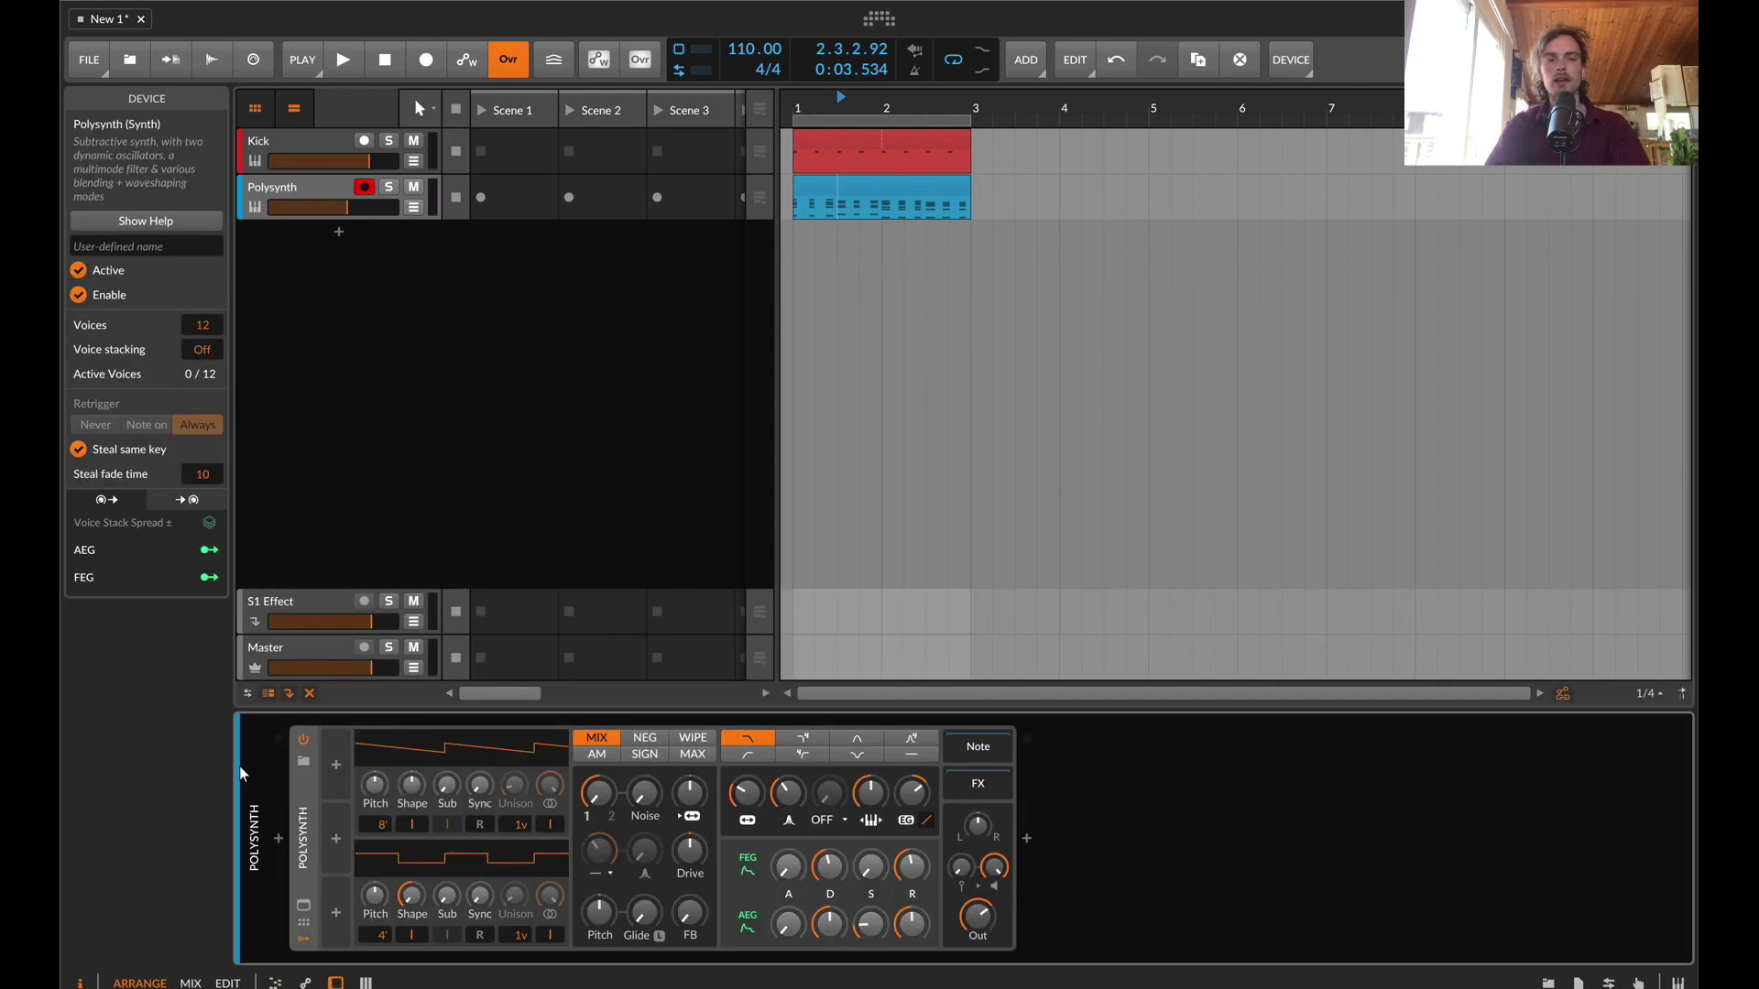
left_click(278, 839)
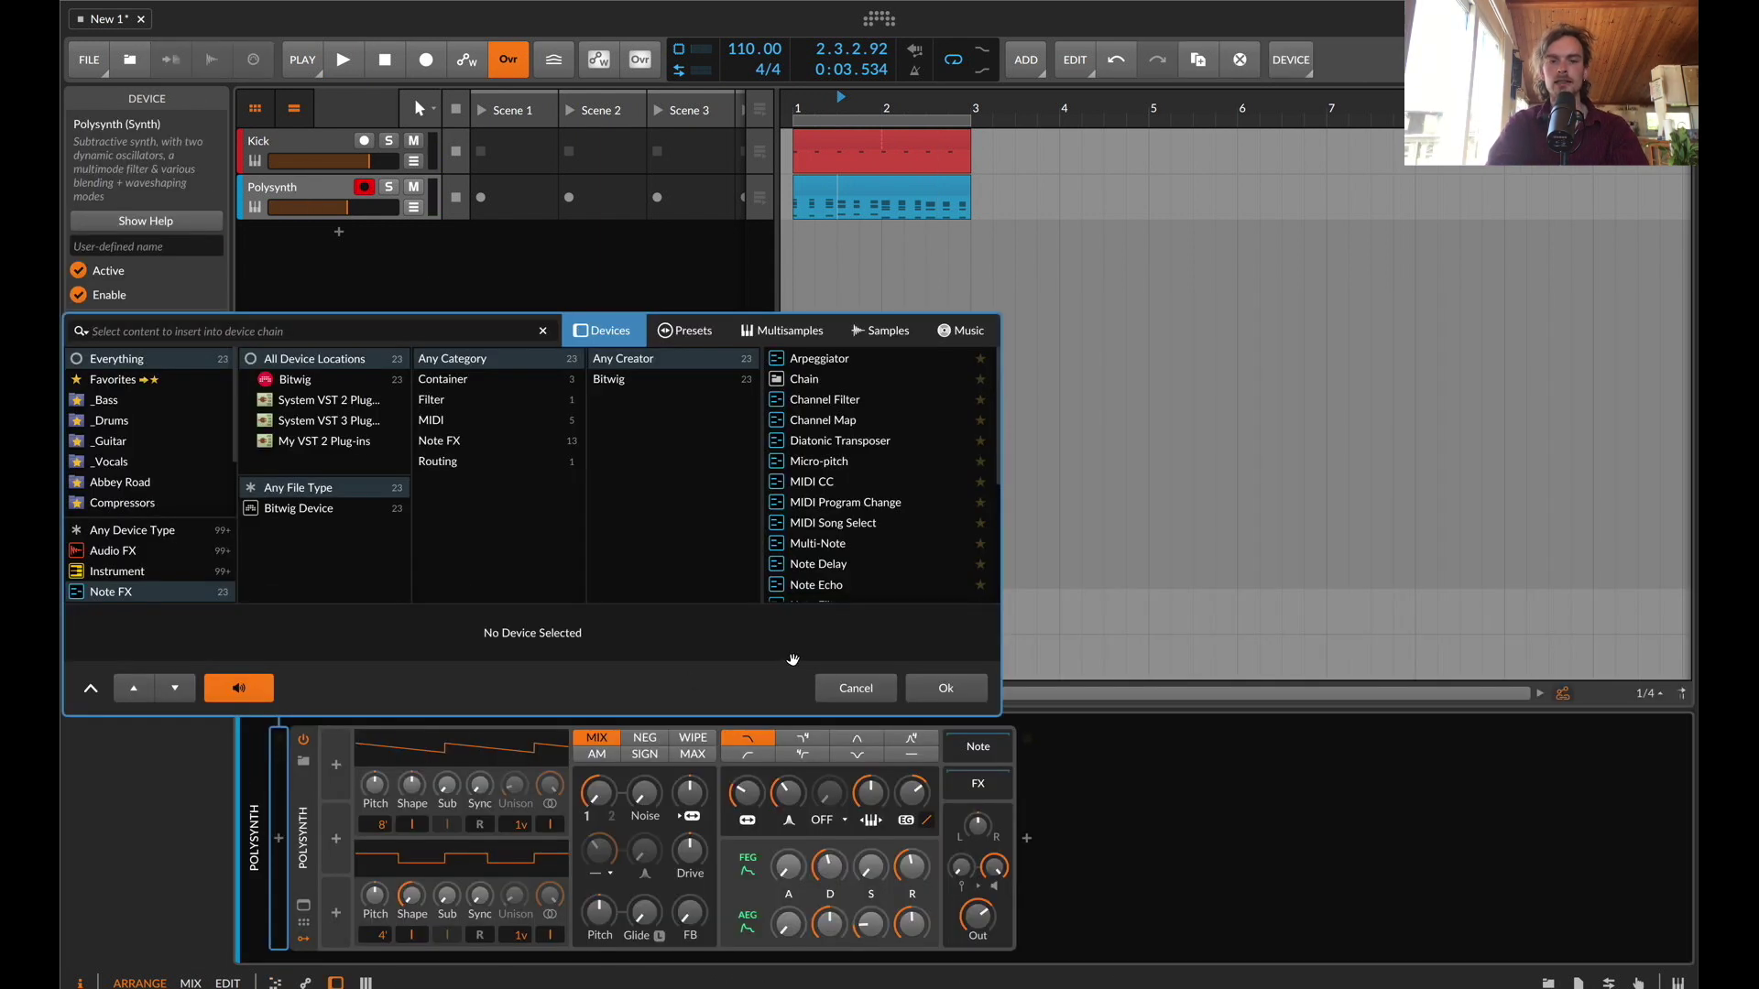
left_click(840, 688)
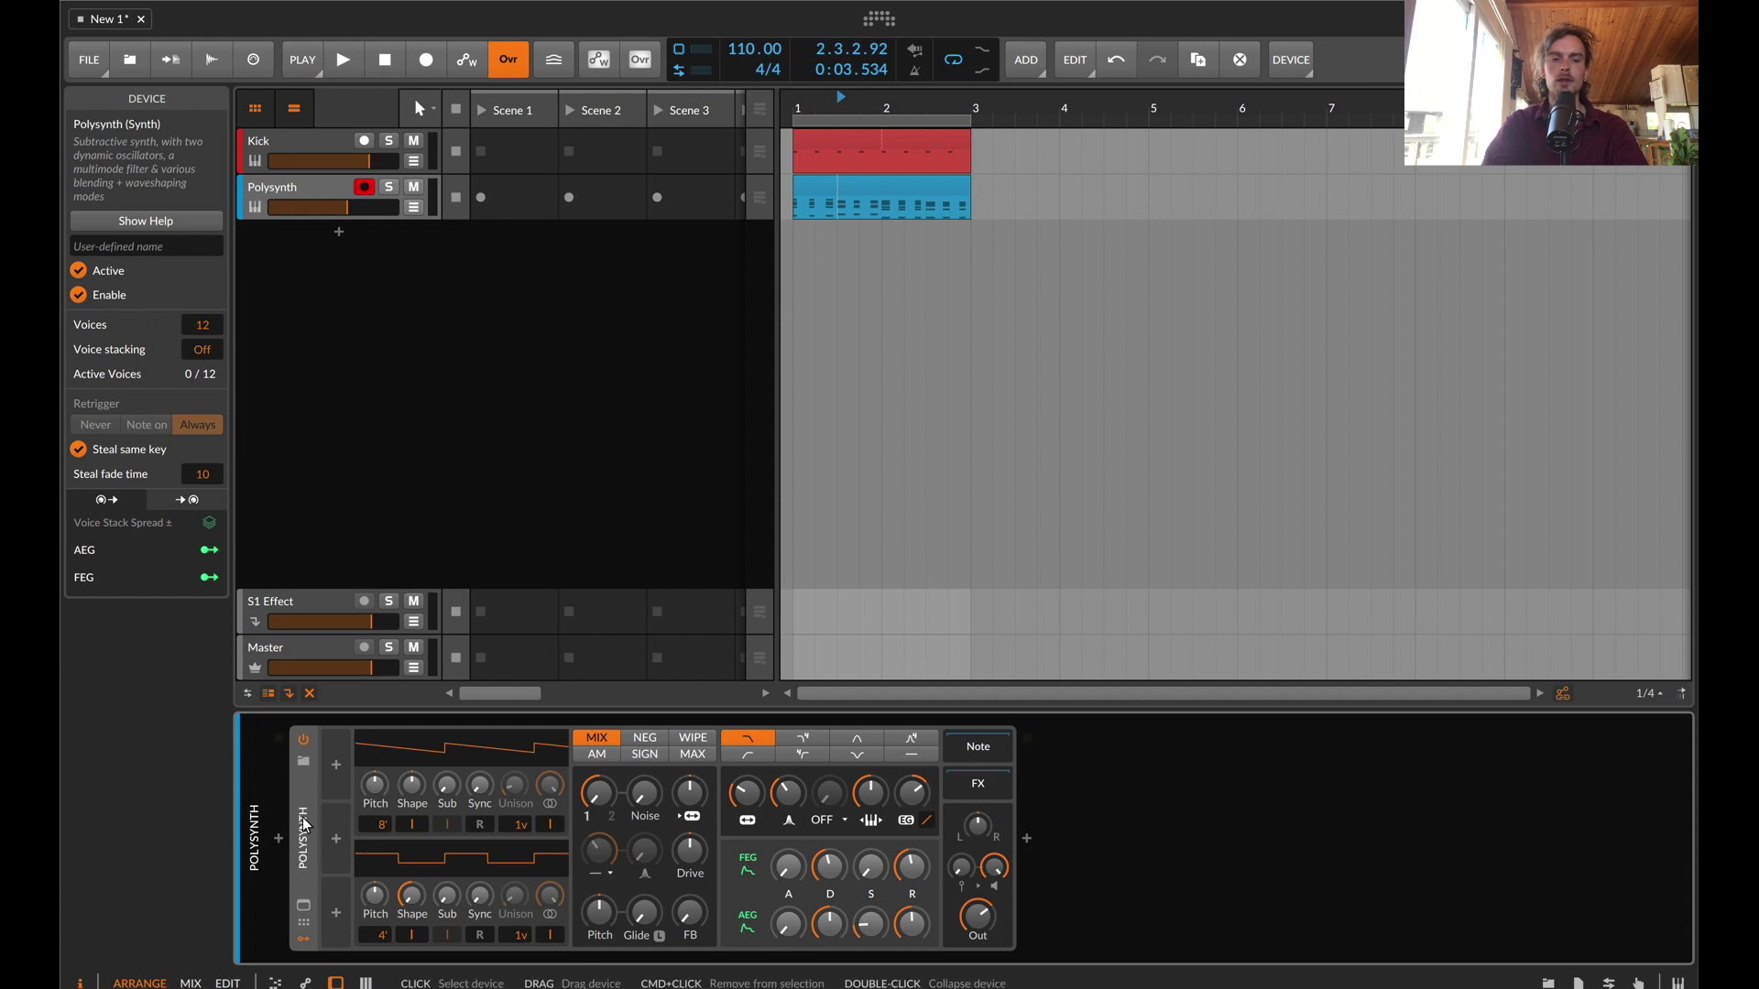
Search all device types for "ins" and add an Instrument Layer around the Polysynth
left_click(282, 840)
type("ins")
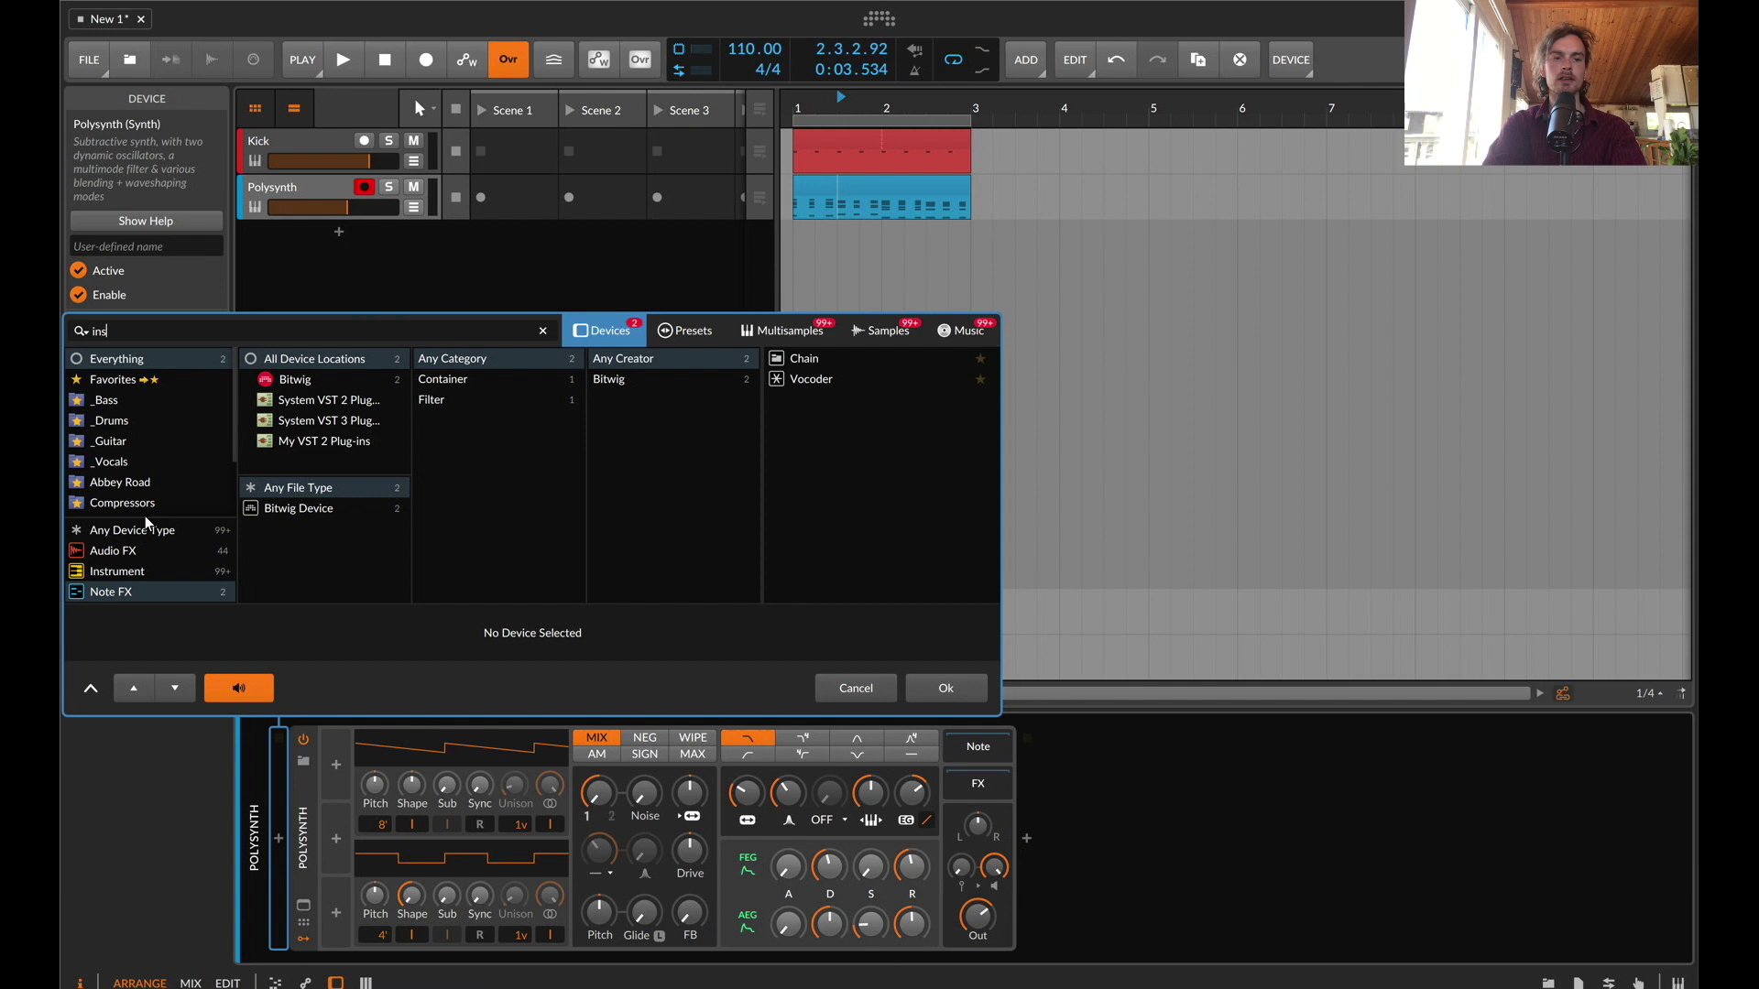
left_click(147, 527)
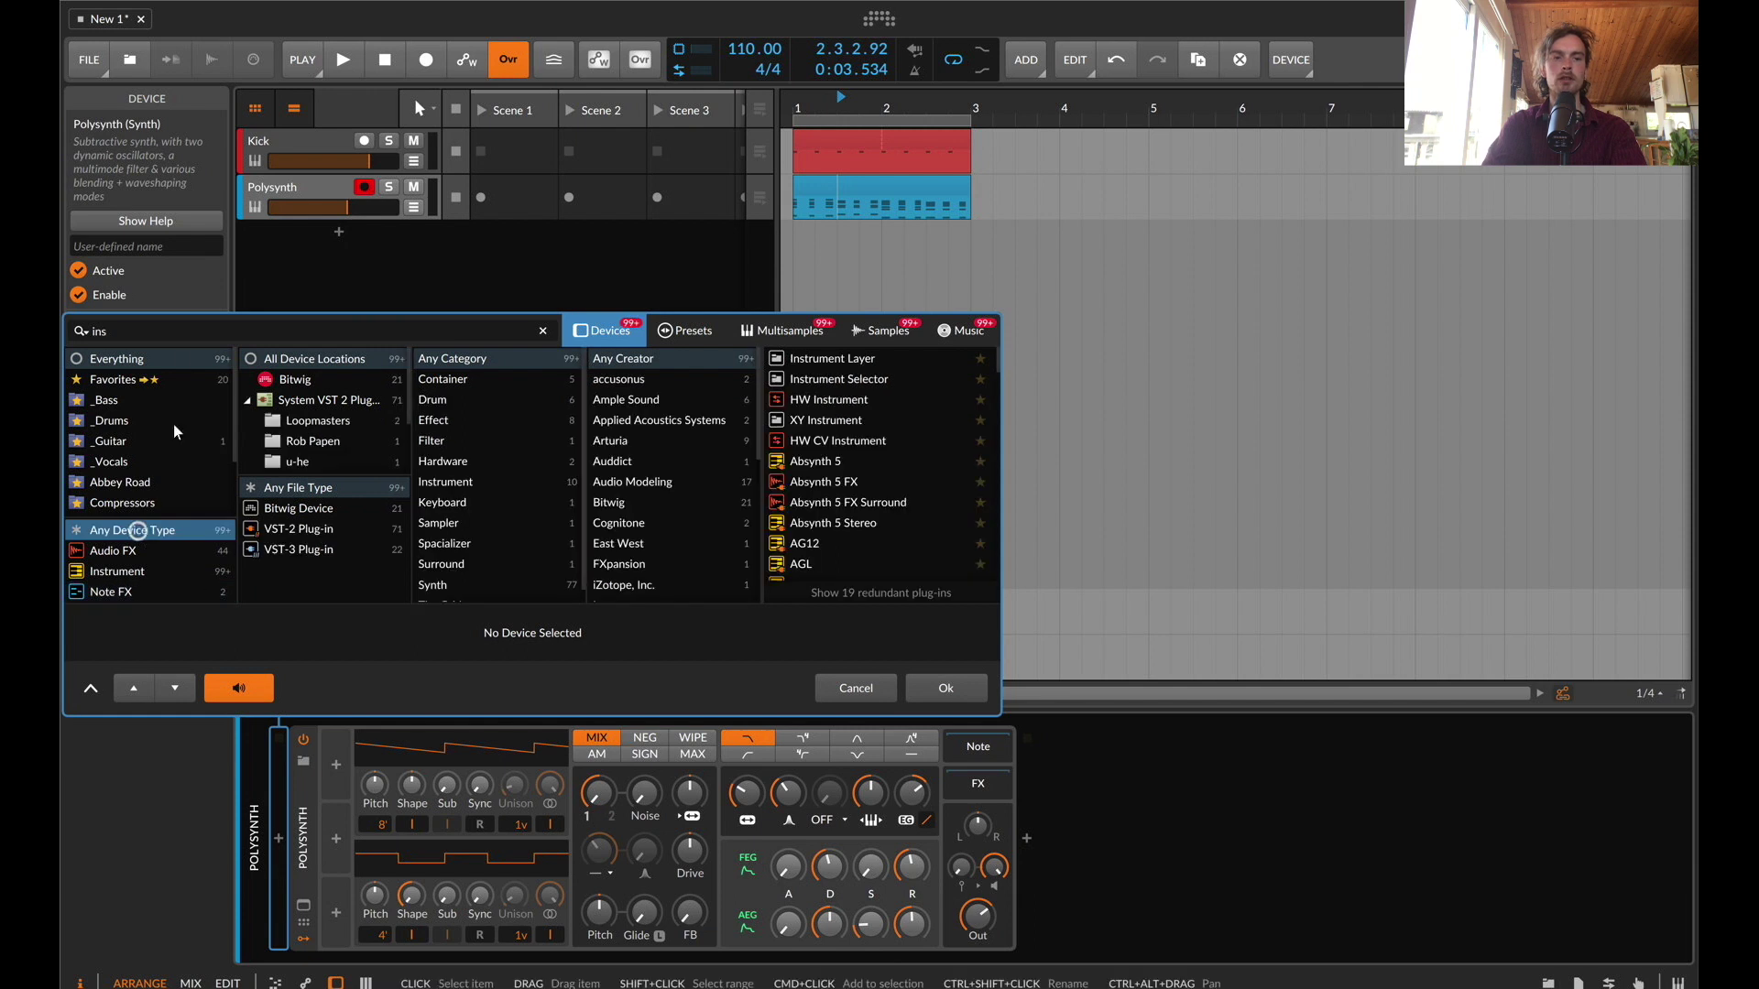
double_click(849, 361)
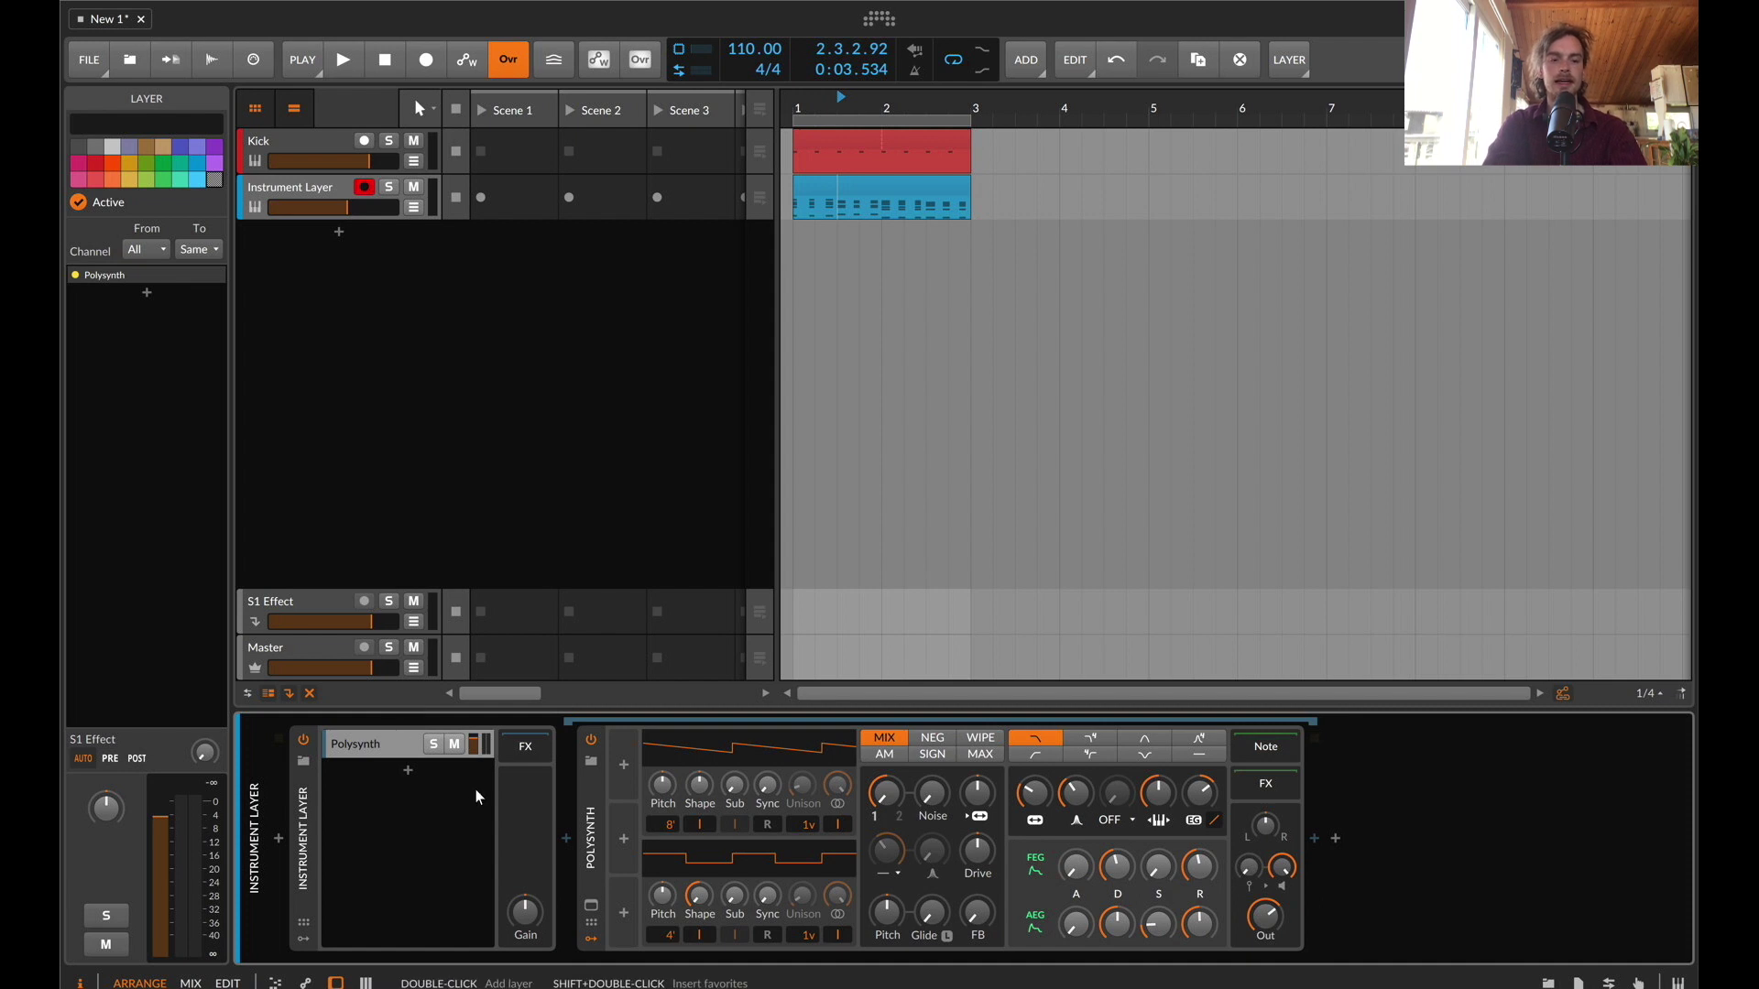
Duplicate the Polysynth layer and set the second layer's oscillator 1 shape to -100 %
key("space")
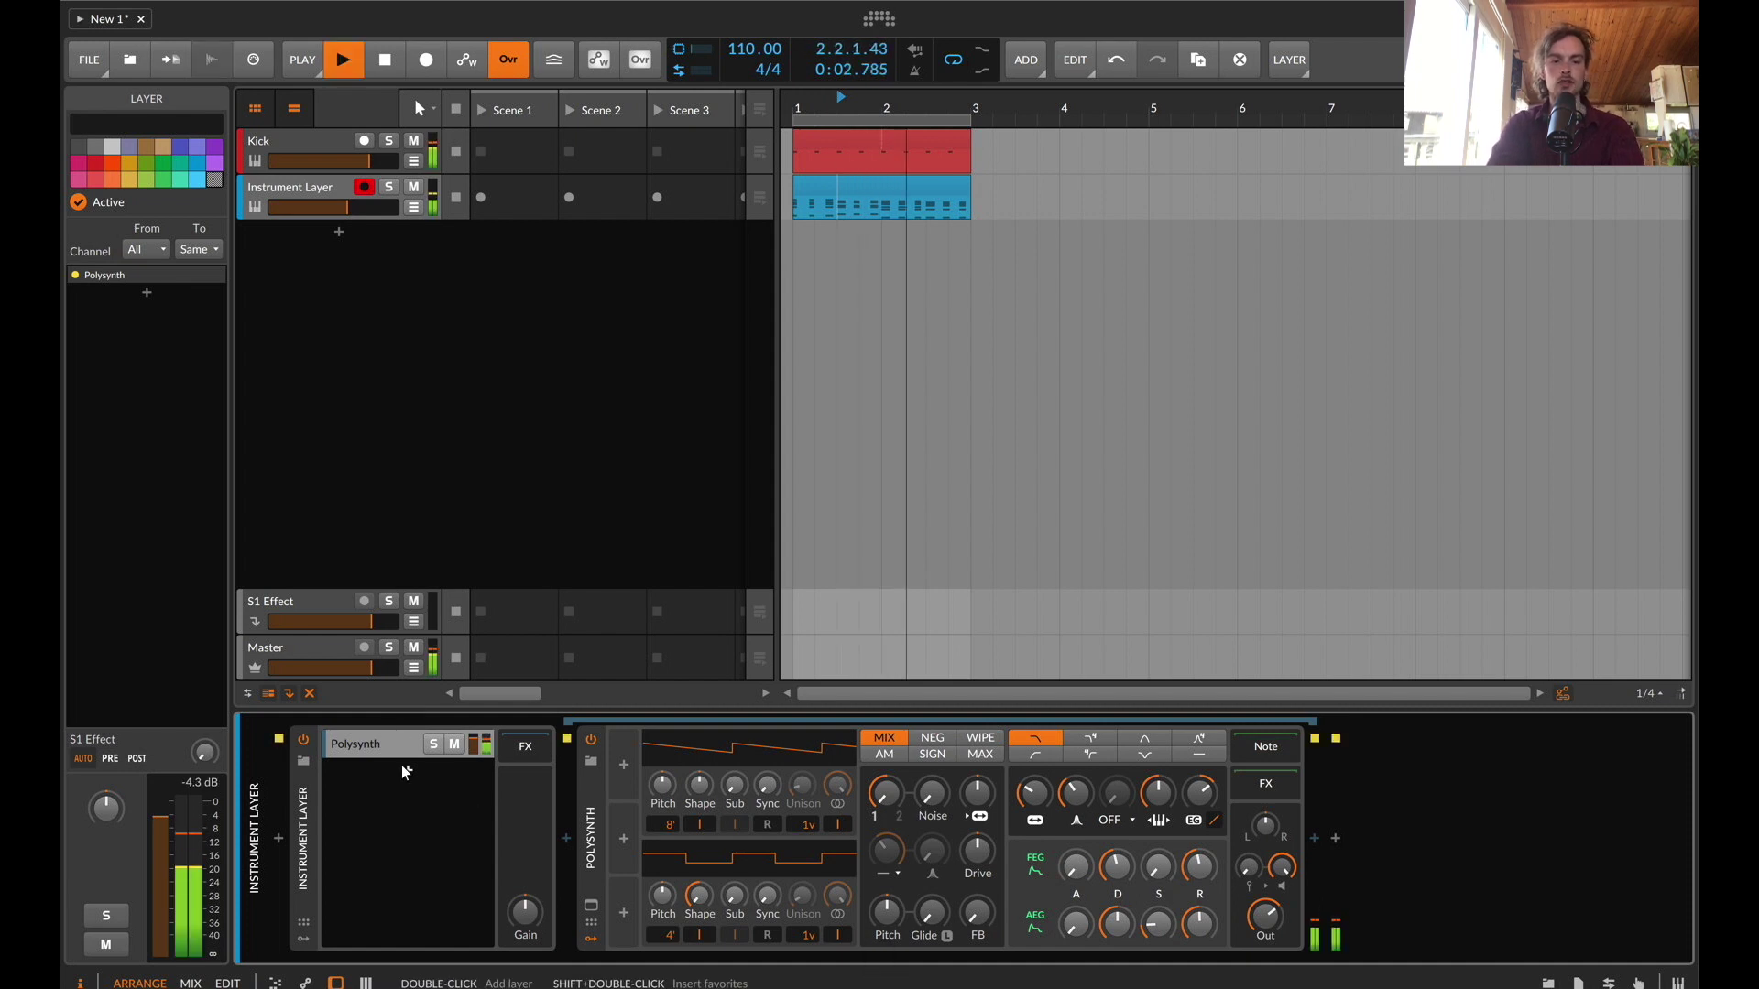
left_click(381, 744)
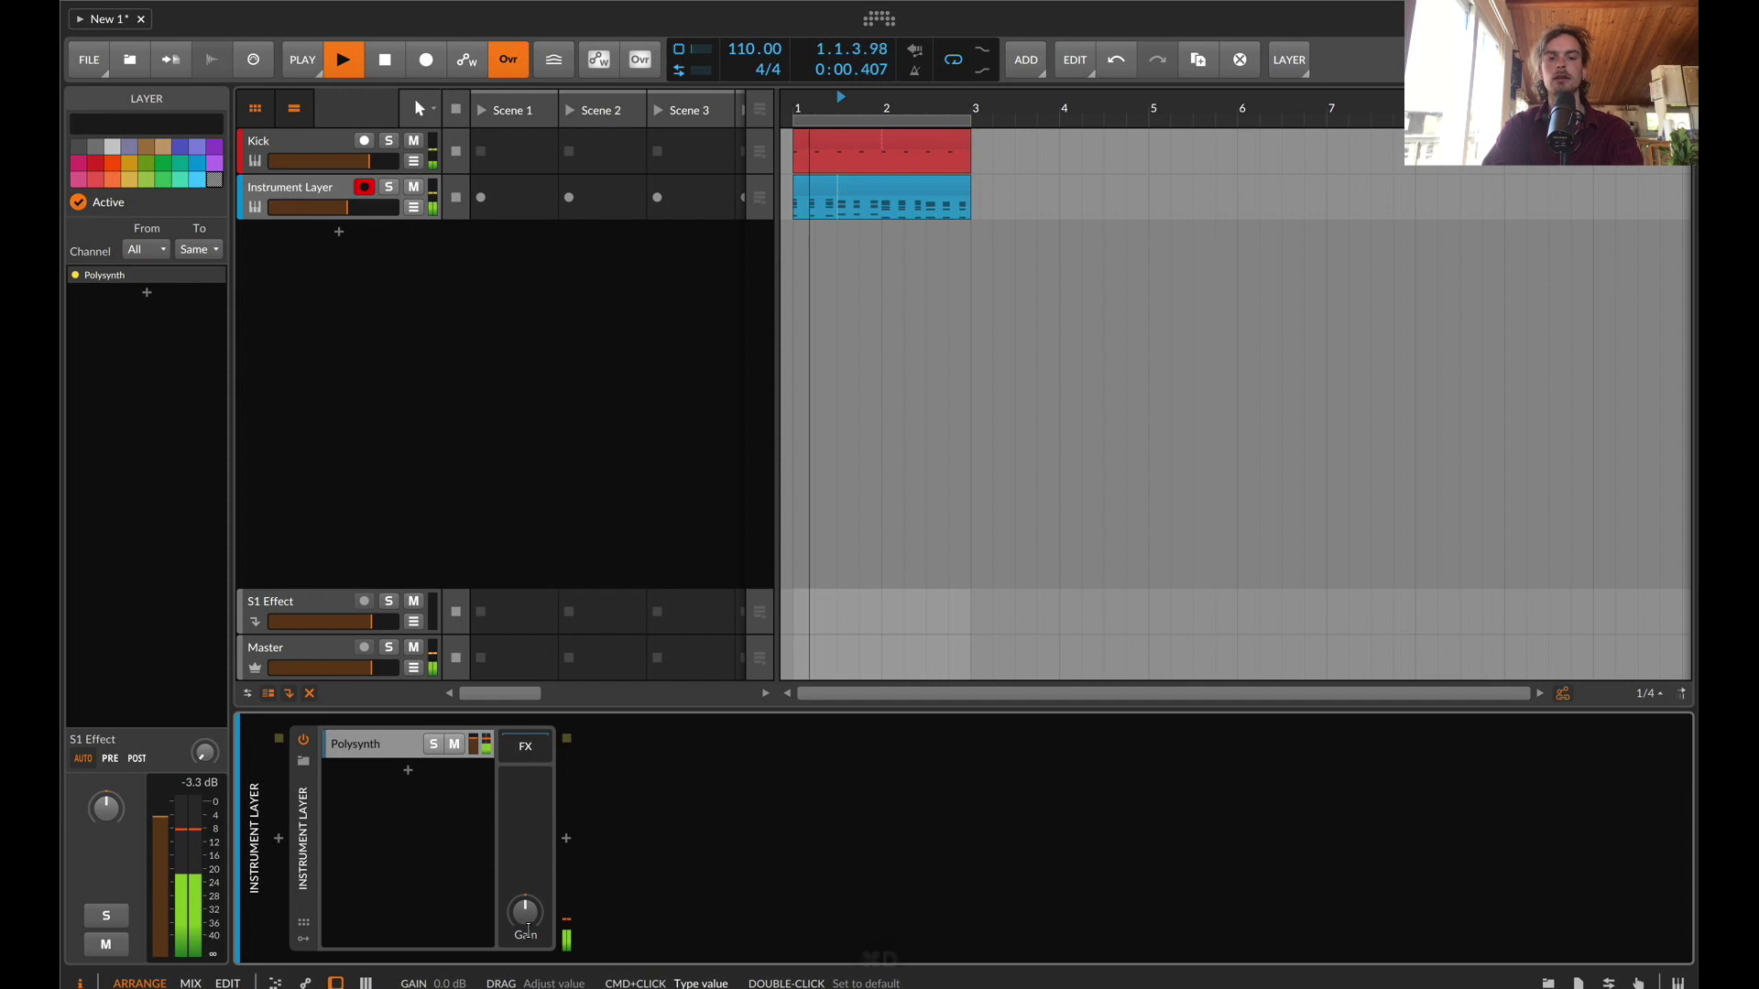
key("super+d")
key("space")
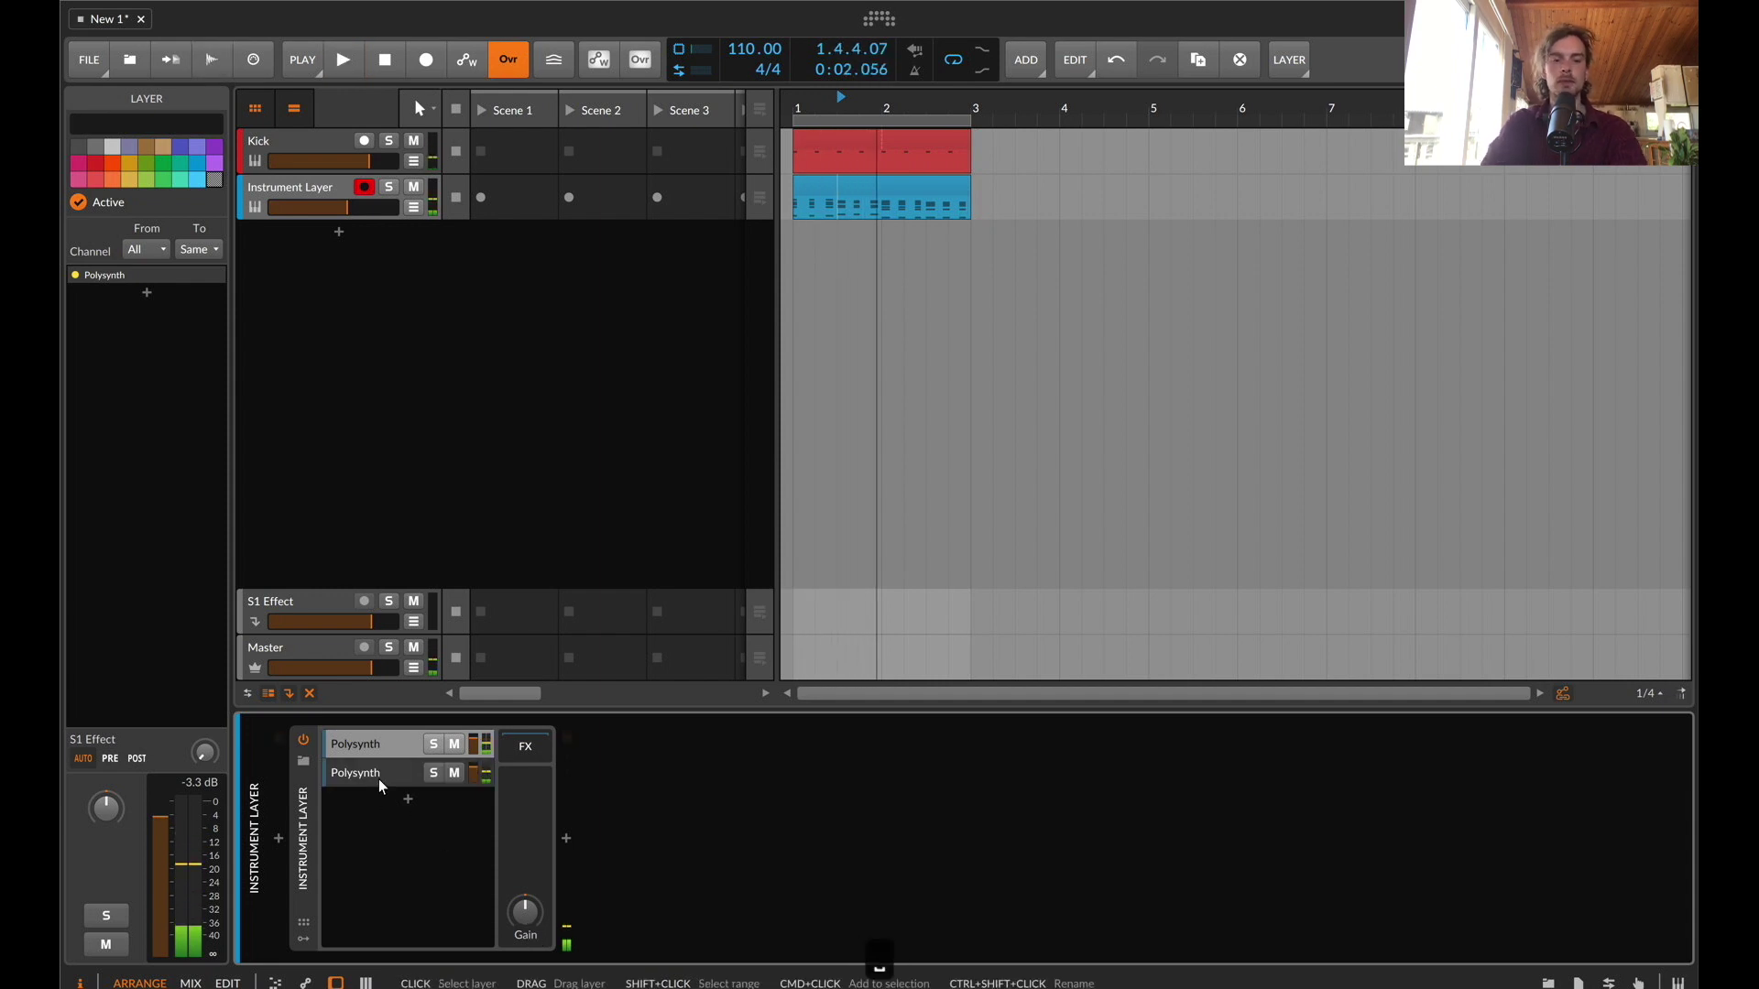
left_click(381, 775)
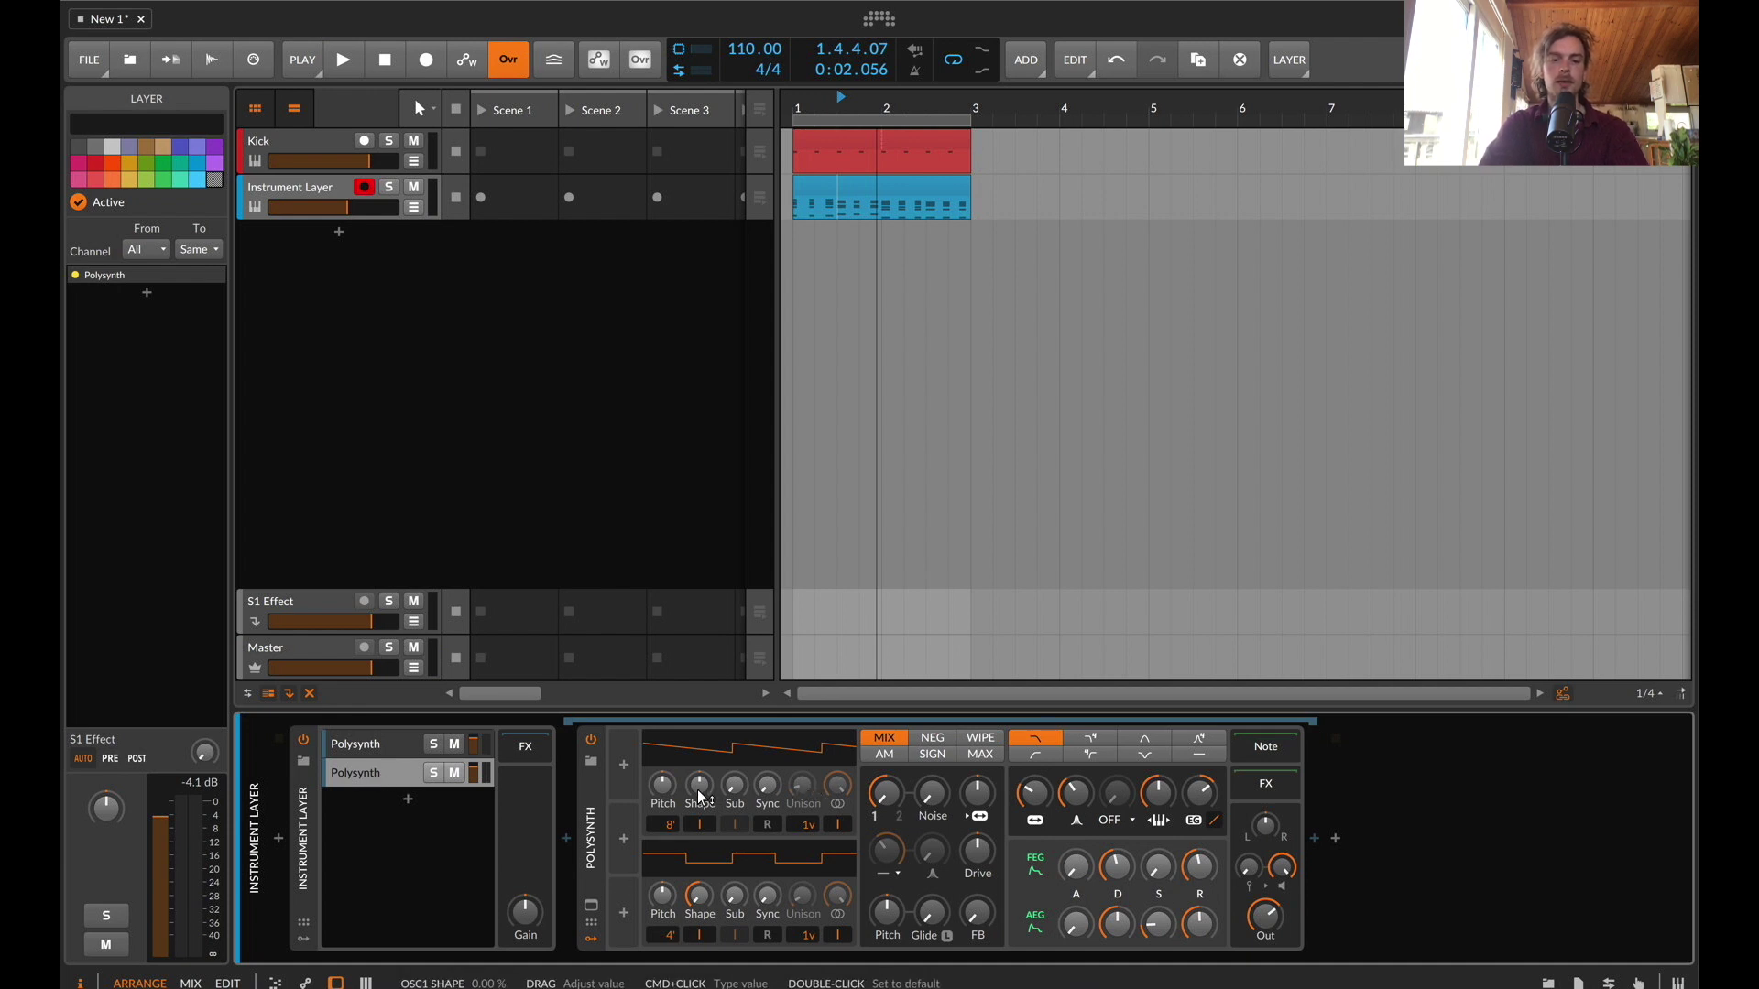
left_click_drag(699, 799, 700, 799)
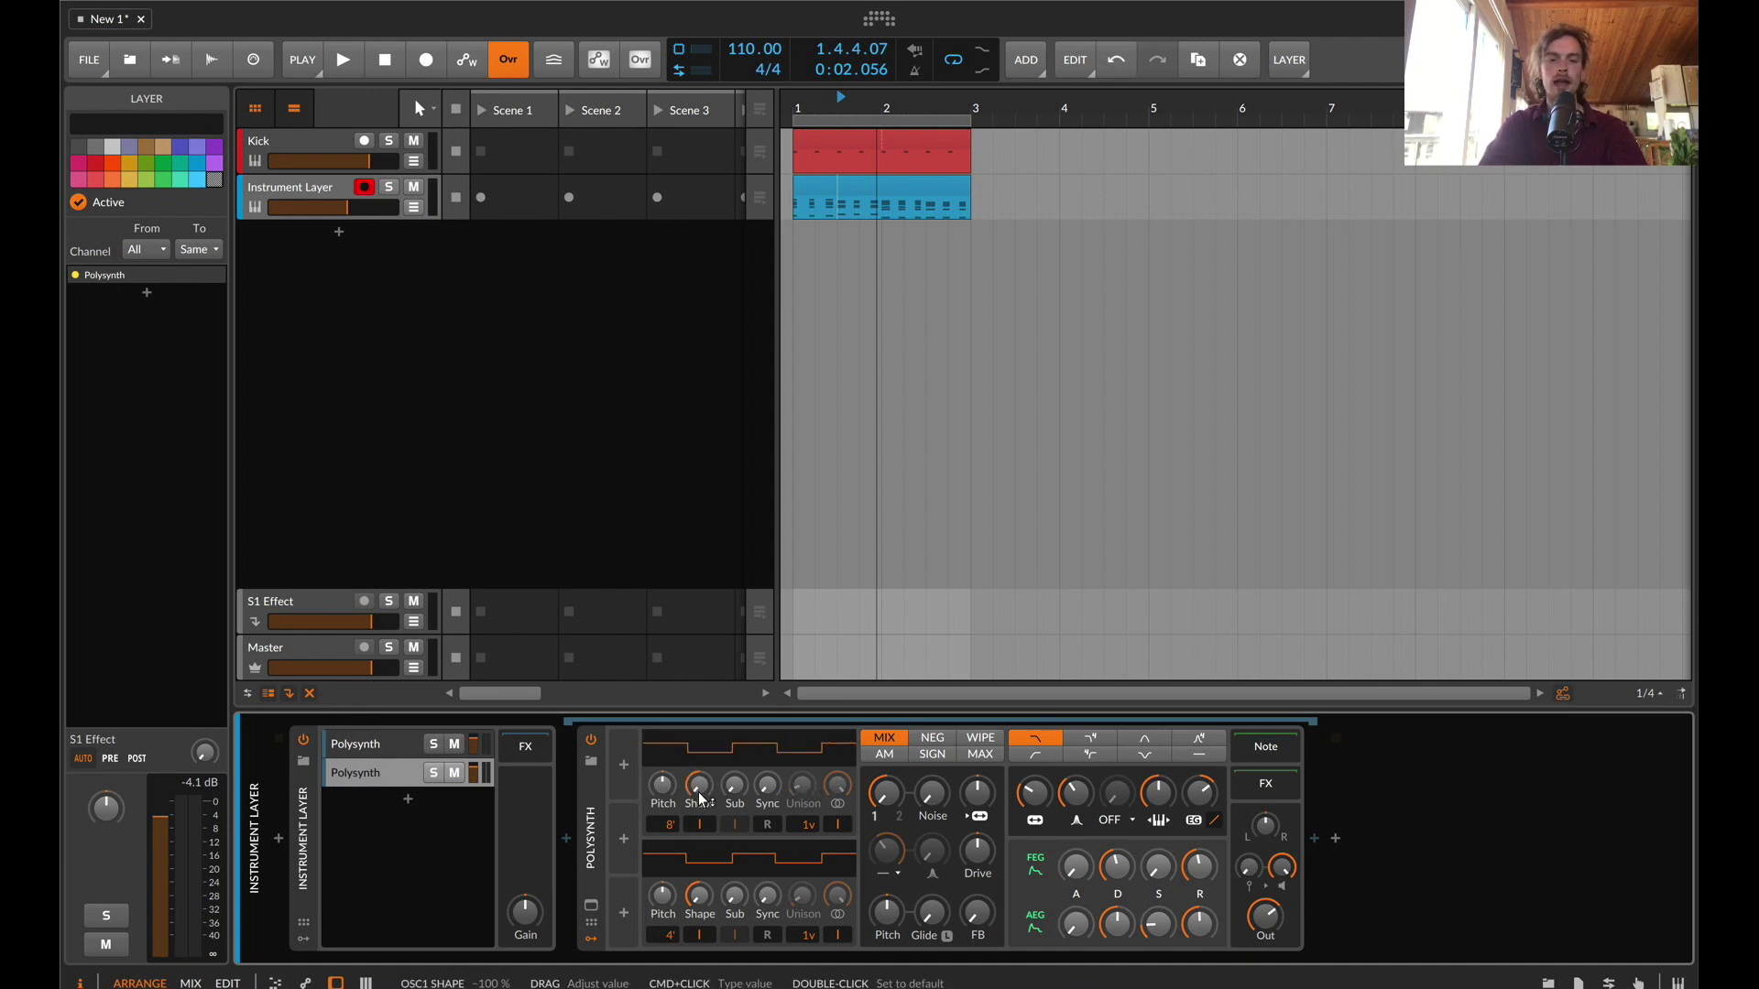
Compare the two Polysynth layers during playback by muting each in turn
key("space")
left_click(455, 745)
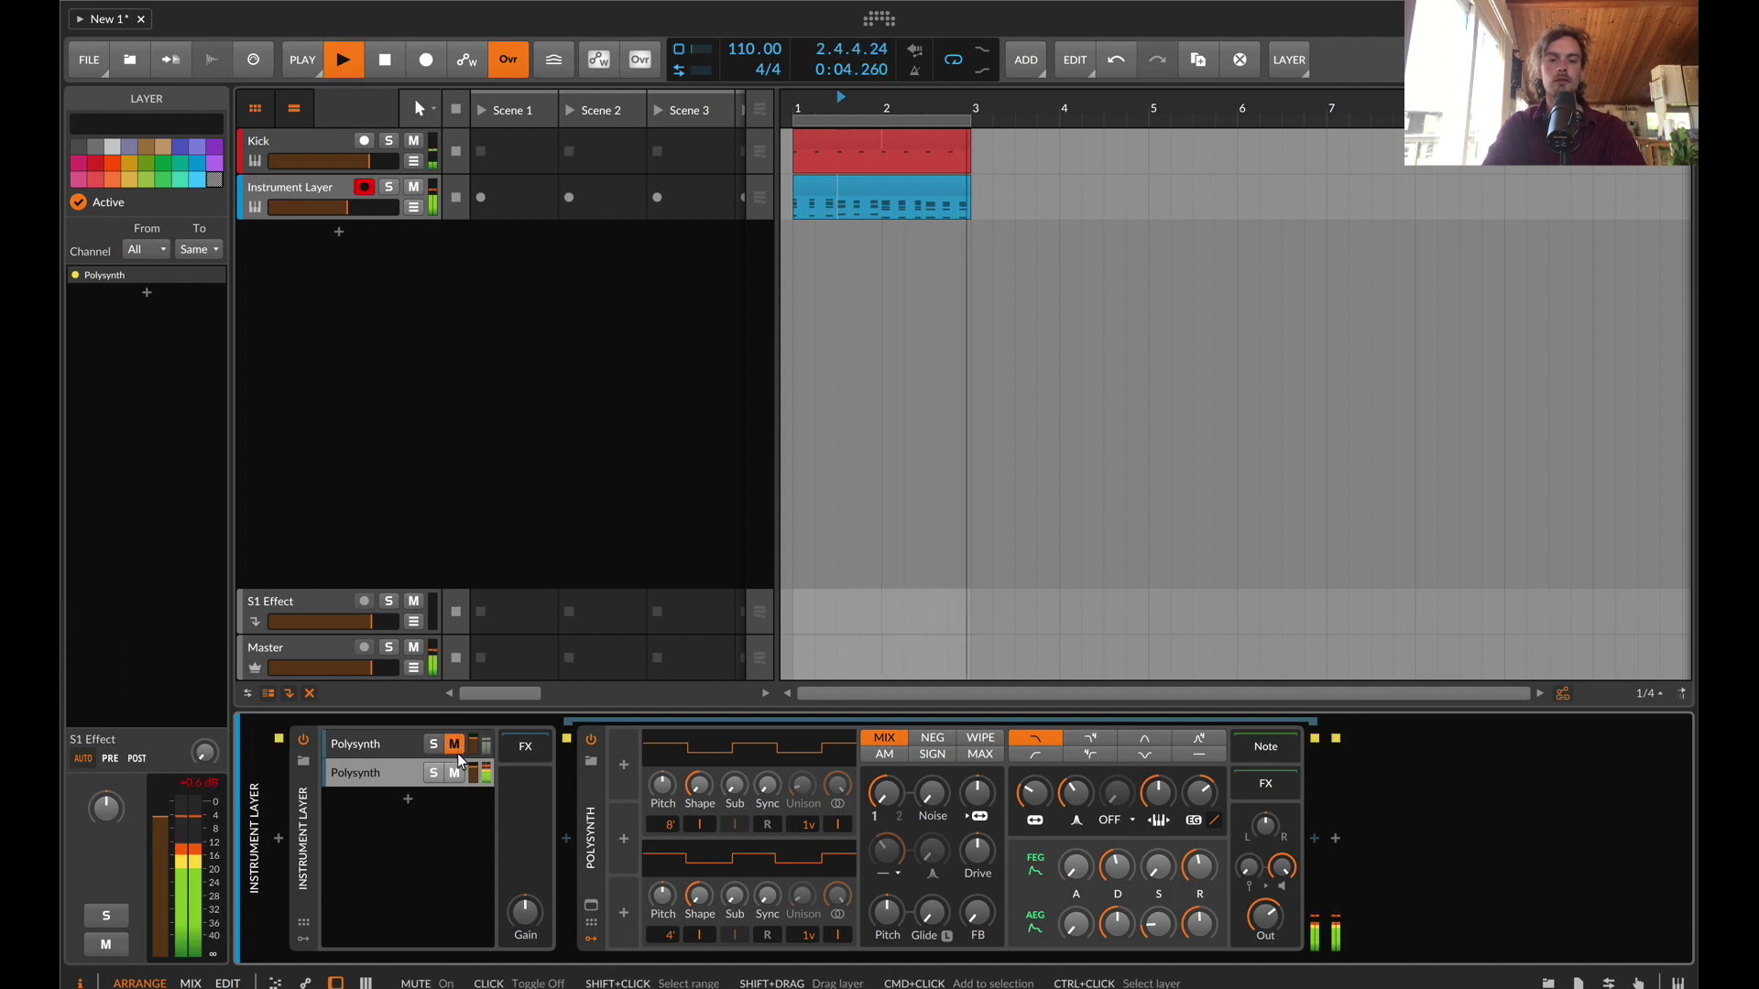
left_click(456, 774)
left_click(448, 746)
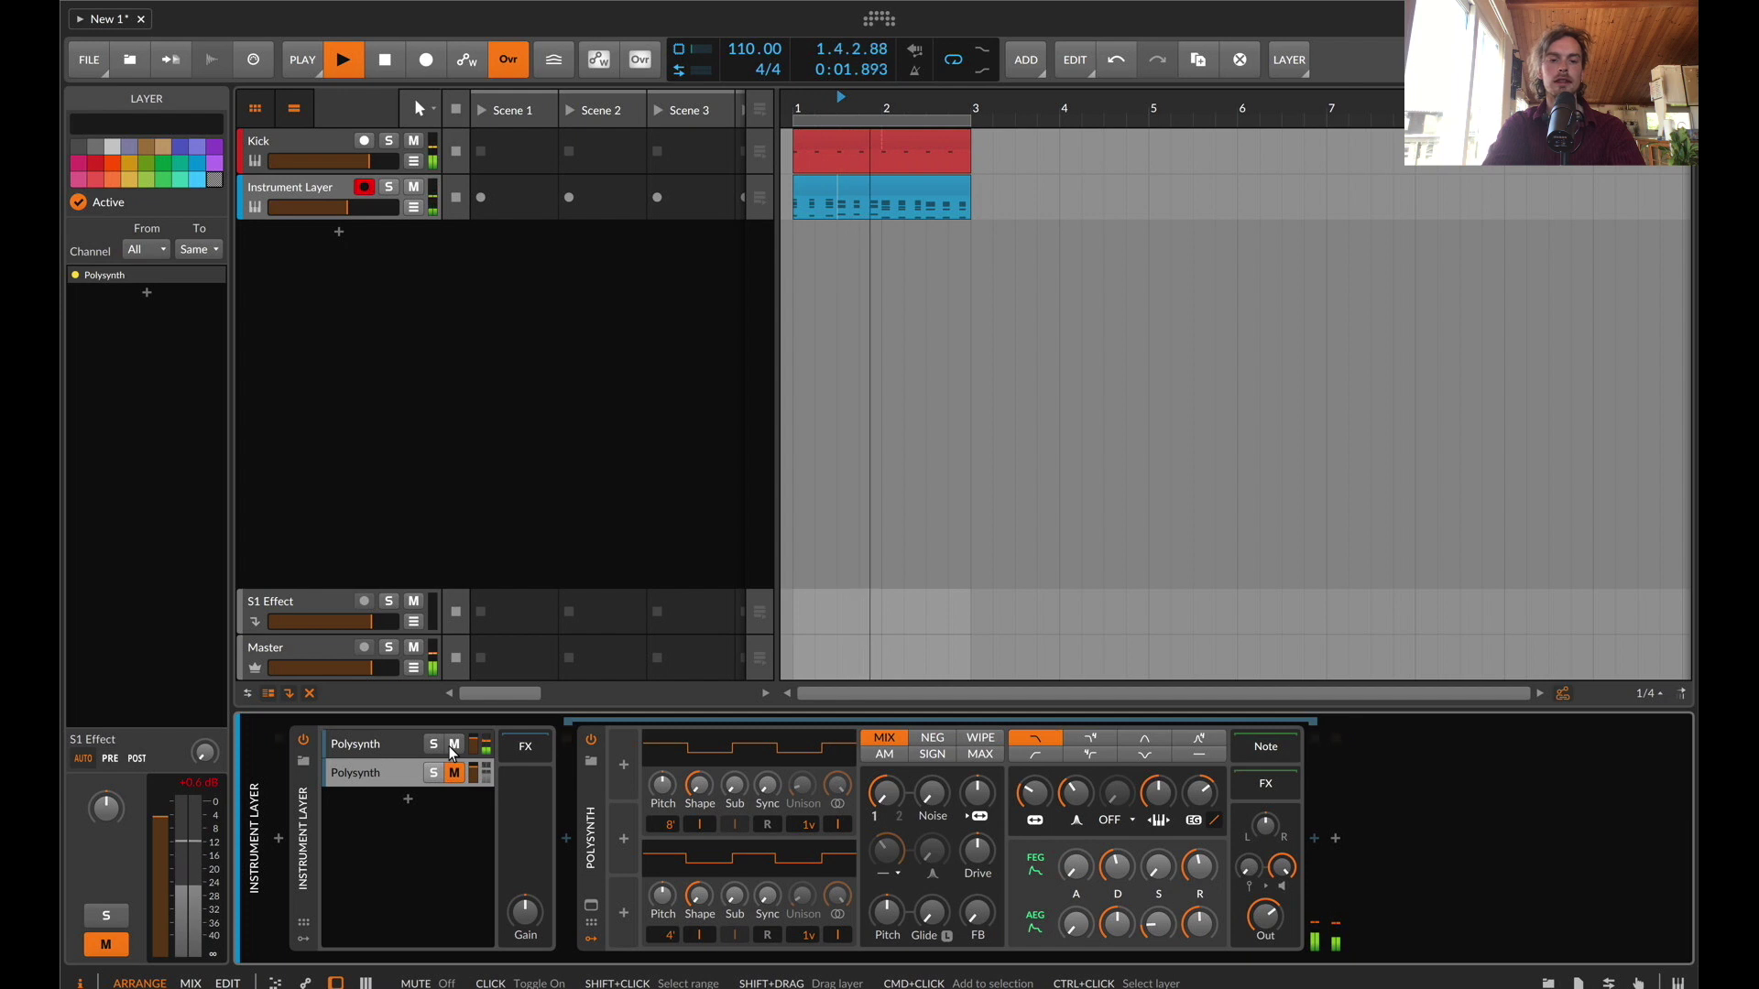
Duplicate the second Polysynth layer, unmute the layers and set the third layer's oscillator 1 shape to 100 %
left_click(367, 775)
key("super+d")
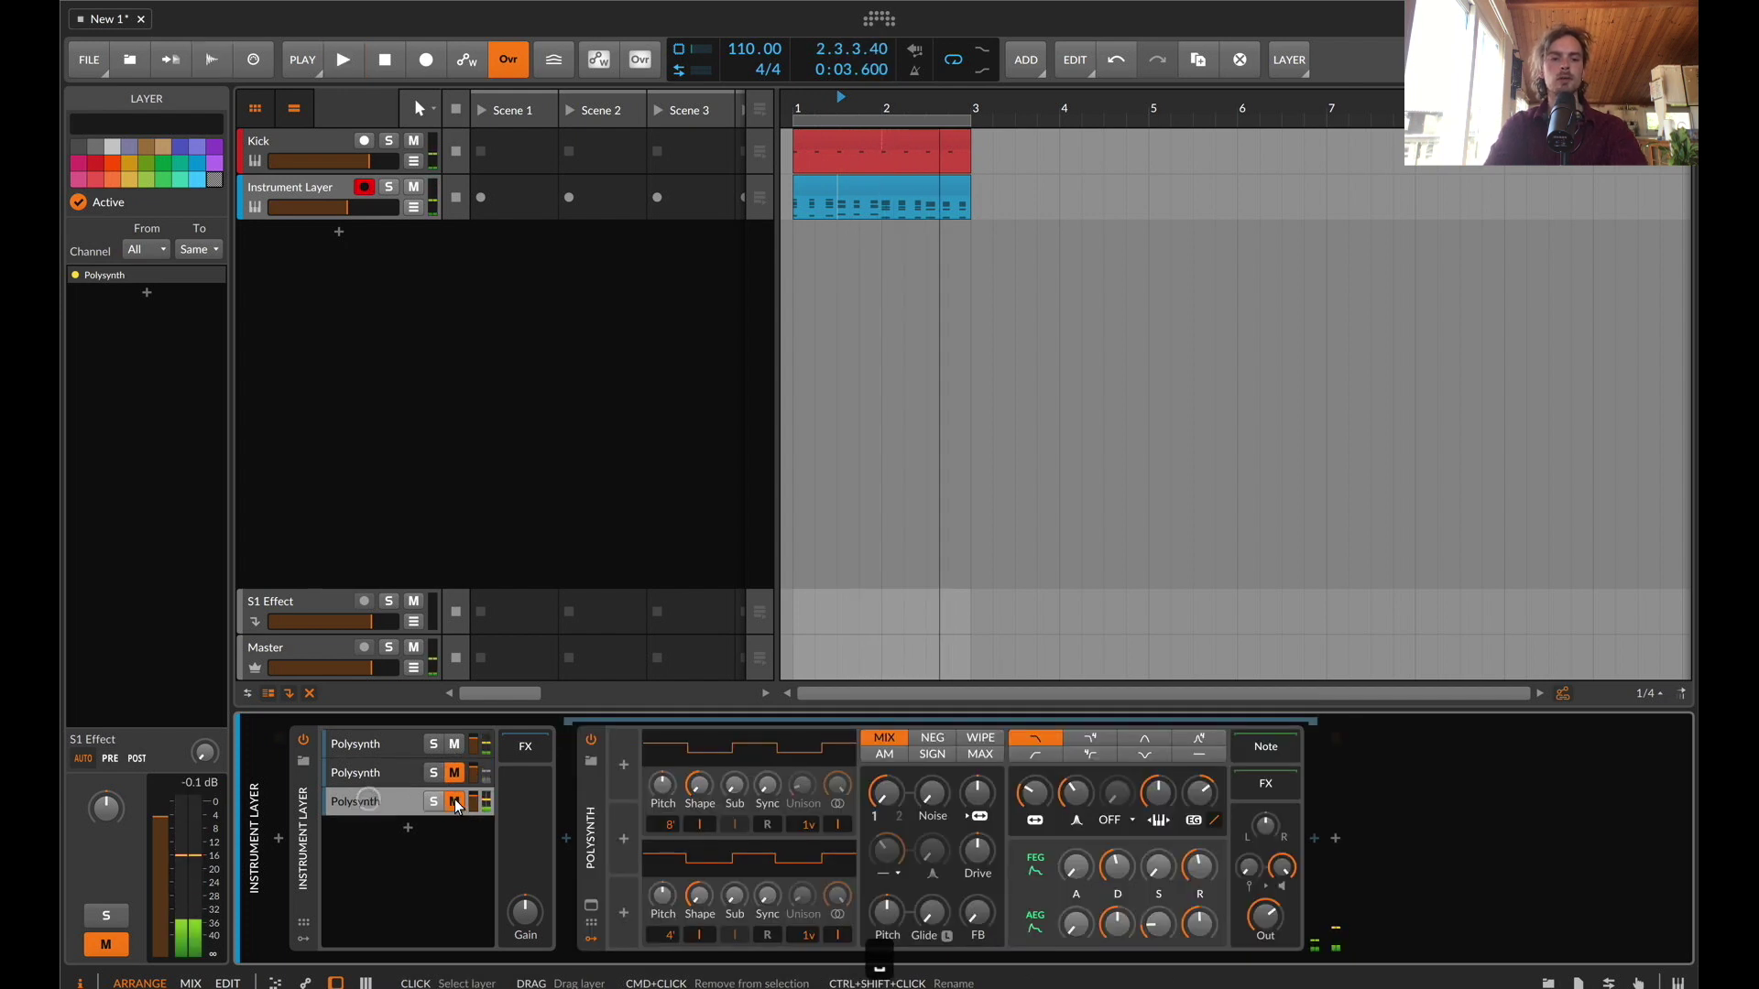
left_click(454, 802)
left_click_drag(696, 794, 695, 791)
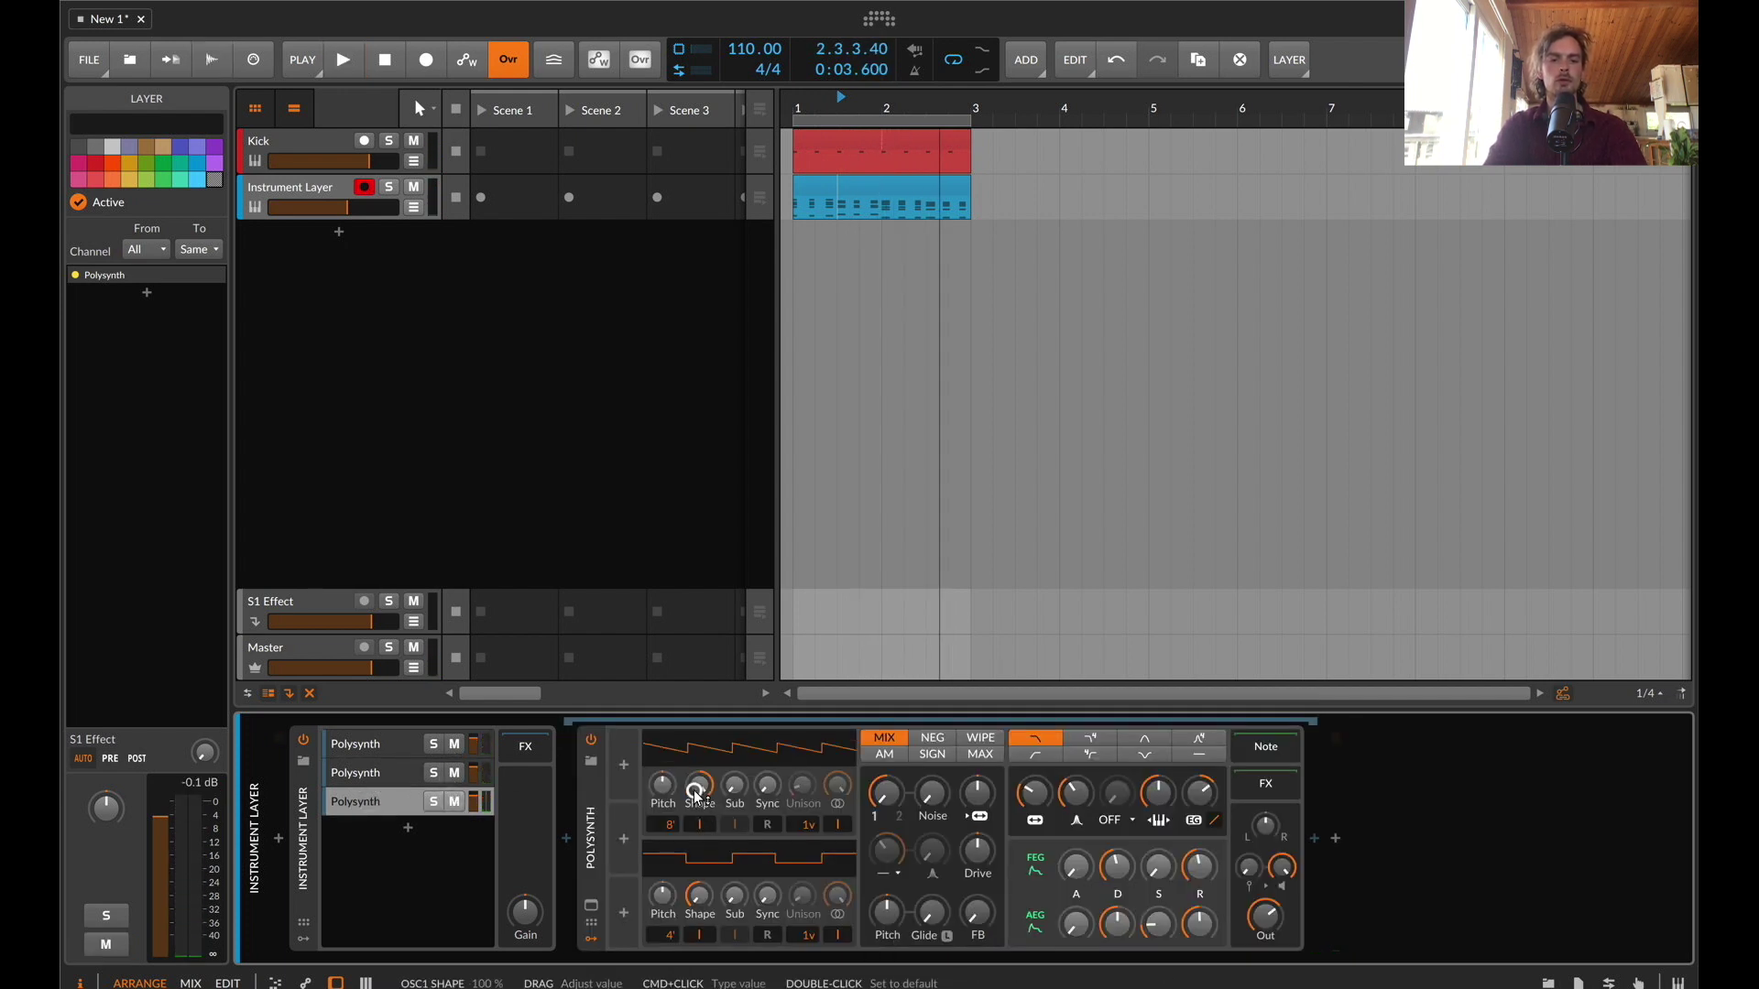
Audition the three Polysynth layers one at a time by soloing each during playback, and clear the solo
left_click(430, 806)
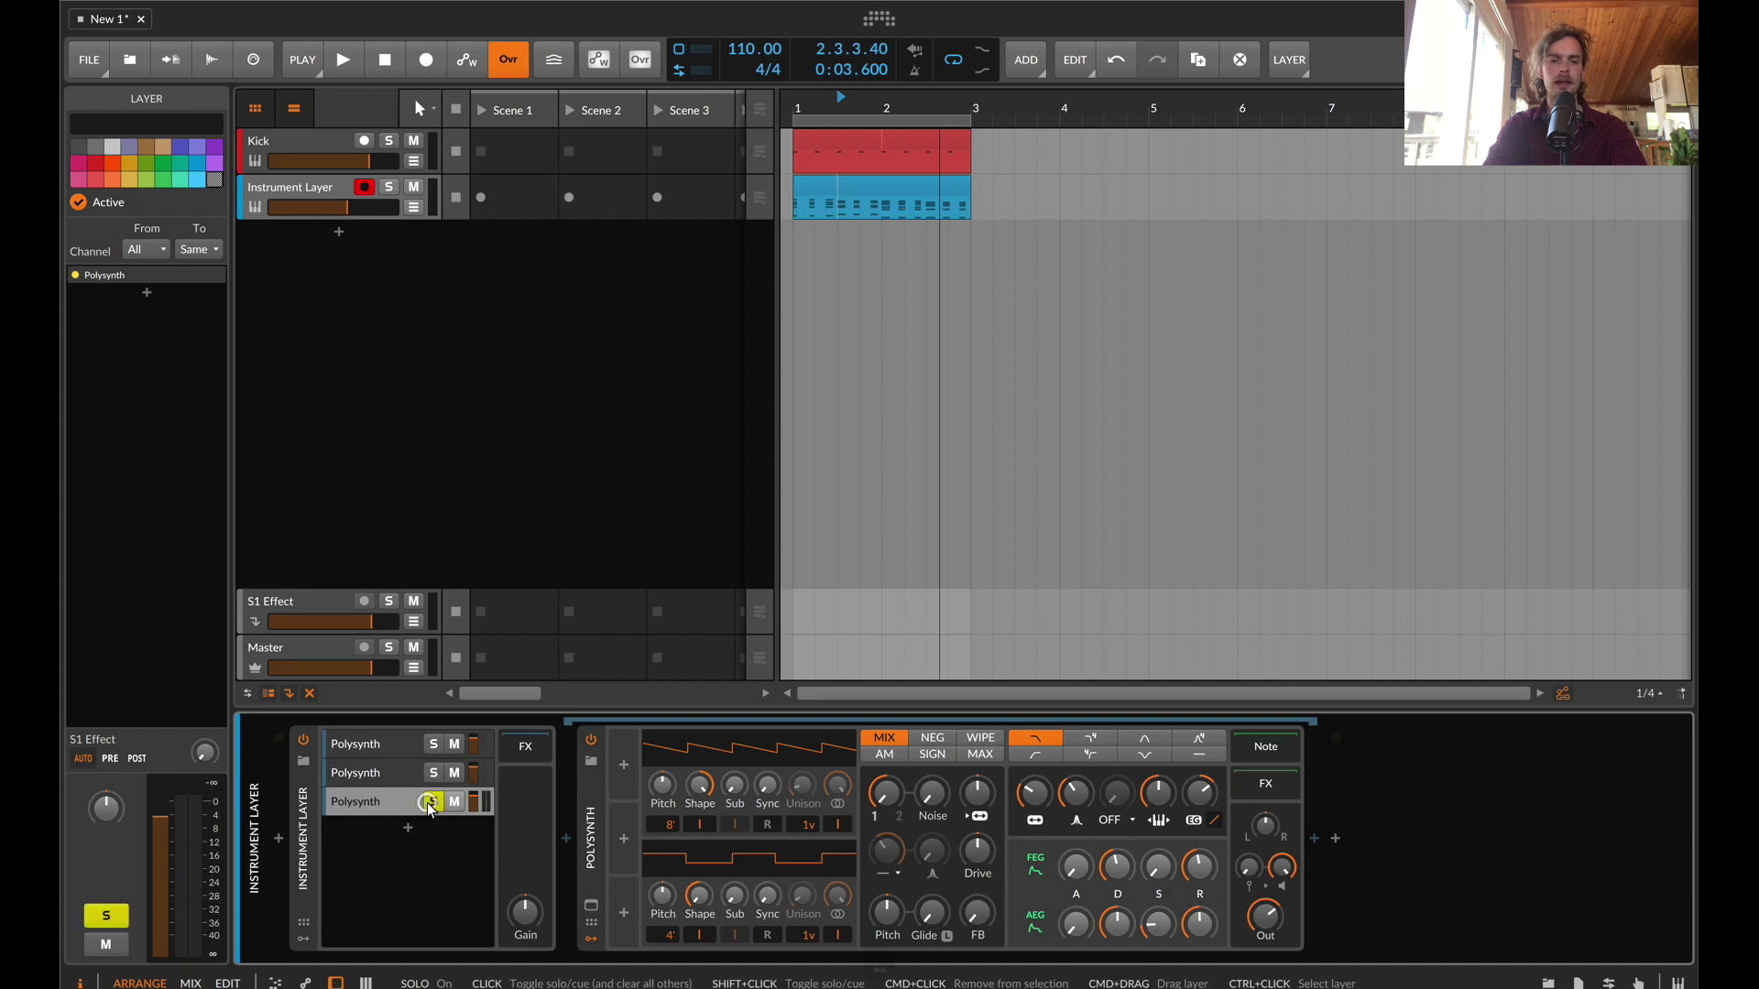
key("space")
left_click(433, 772)
key("space")
key("space")
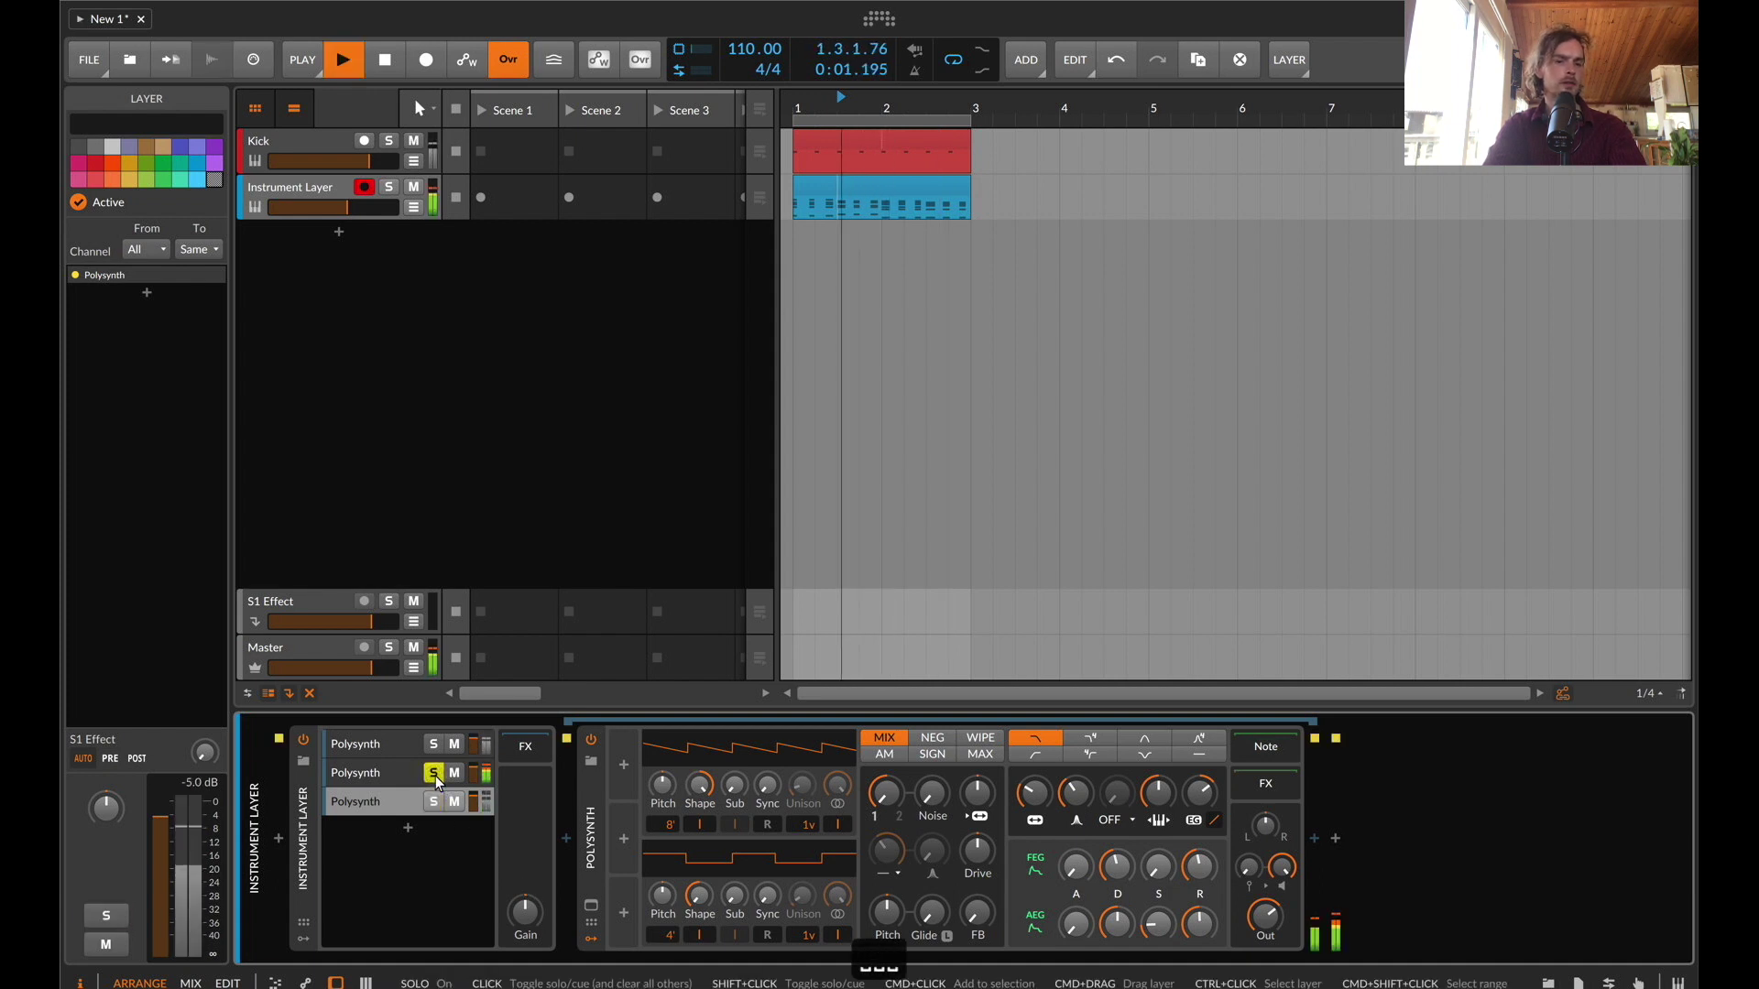
key("space")
left_click(434, 747)
key("space")
key("space")
left_click(435, 746)
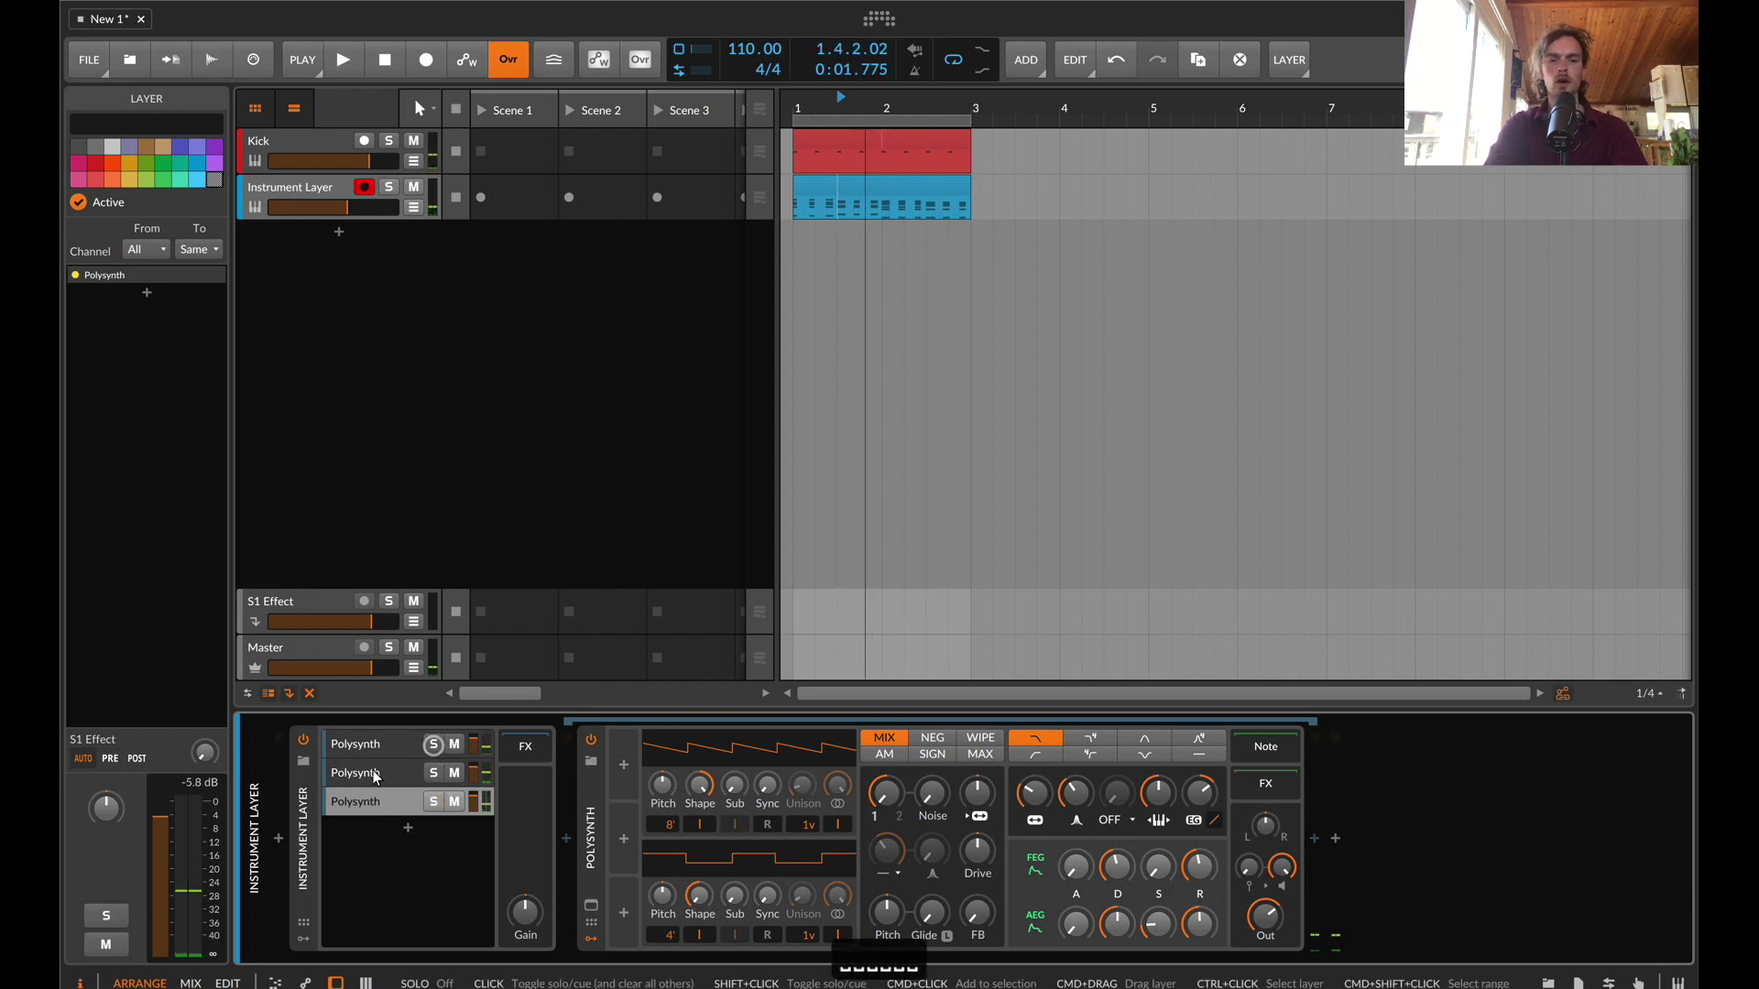
Solo the first Polysynth layer during playback and set its oscillator 1 unison to 2 voices
left_click(354, 778)
left_click(361, 746)
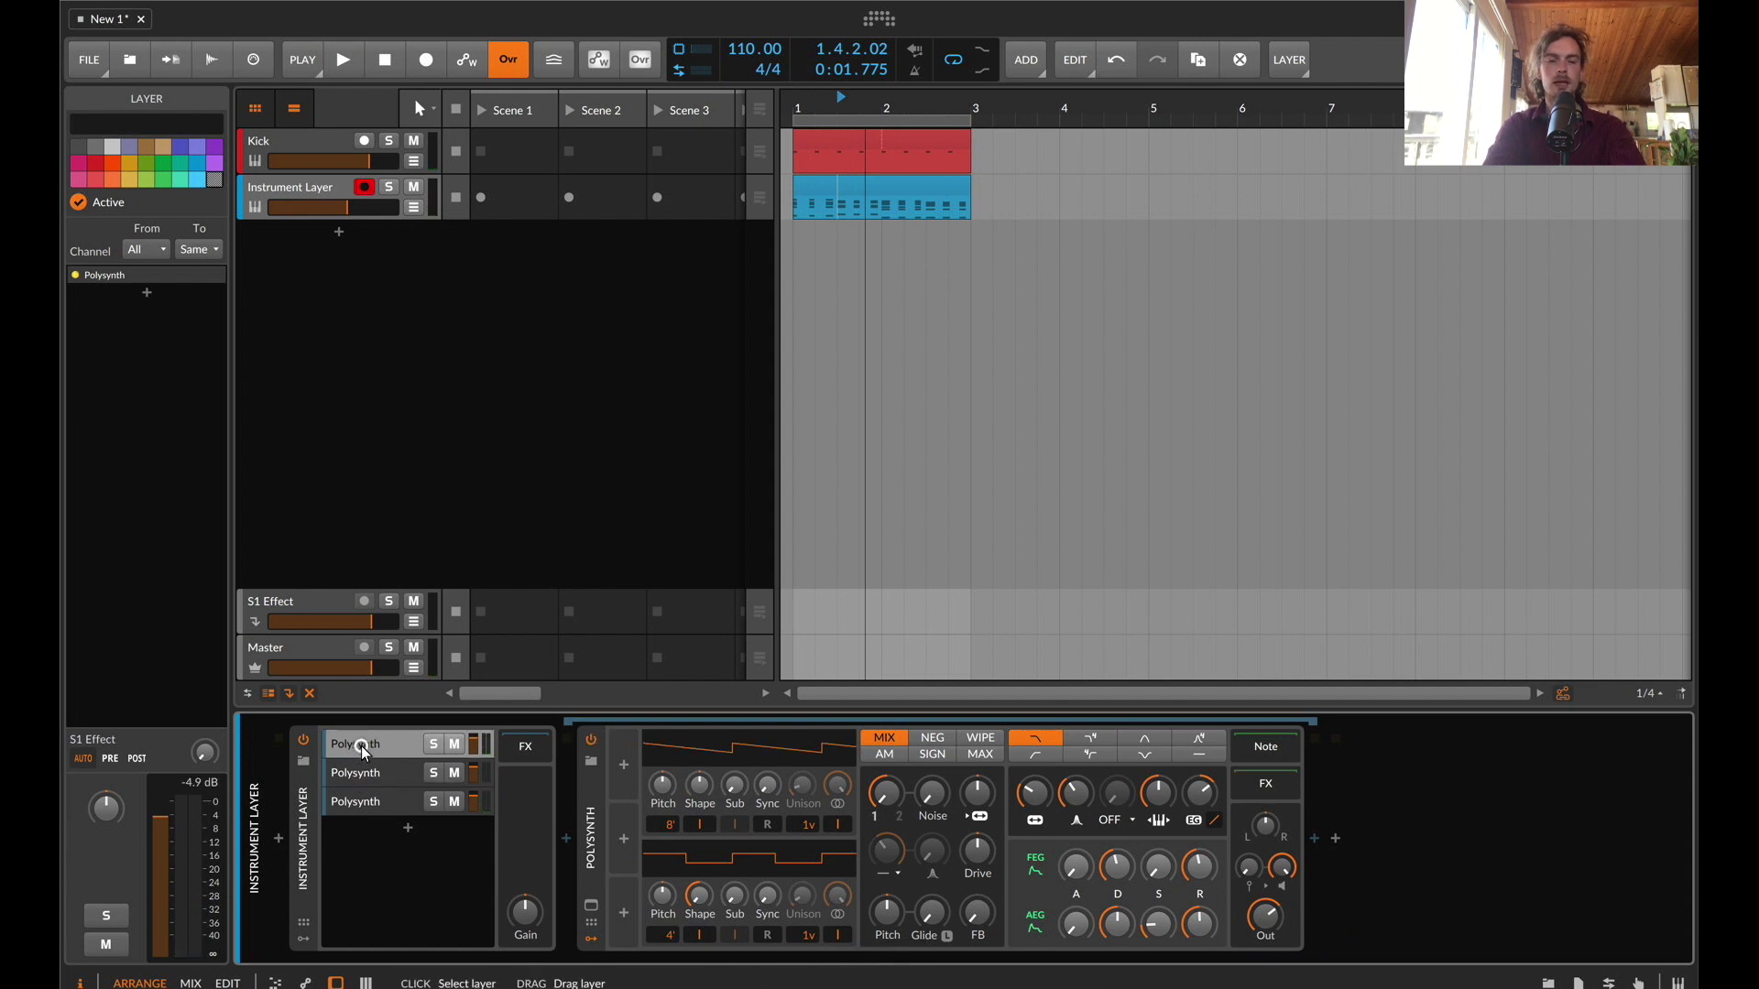
key("space")
left_click(433, 744)
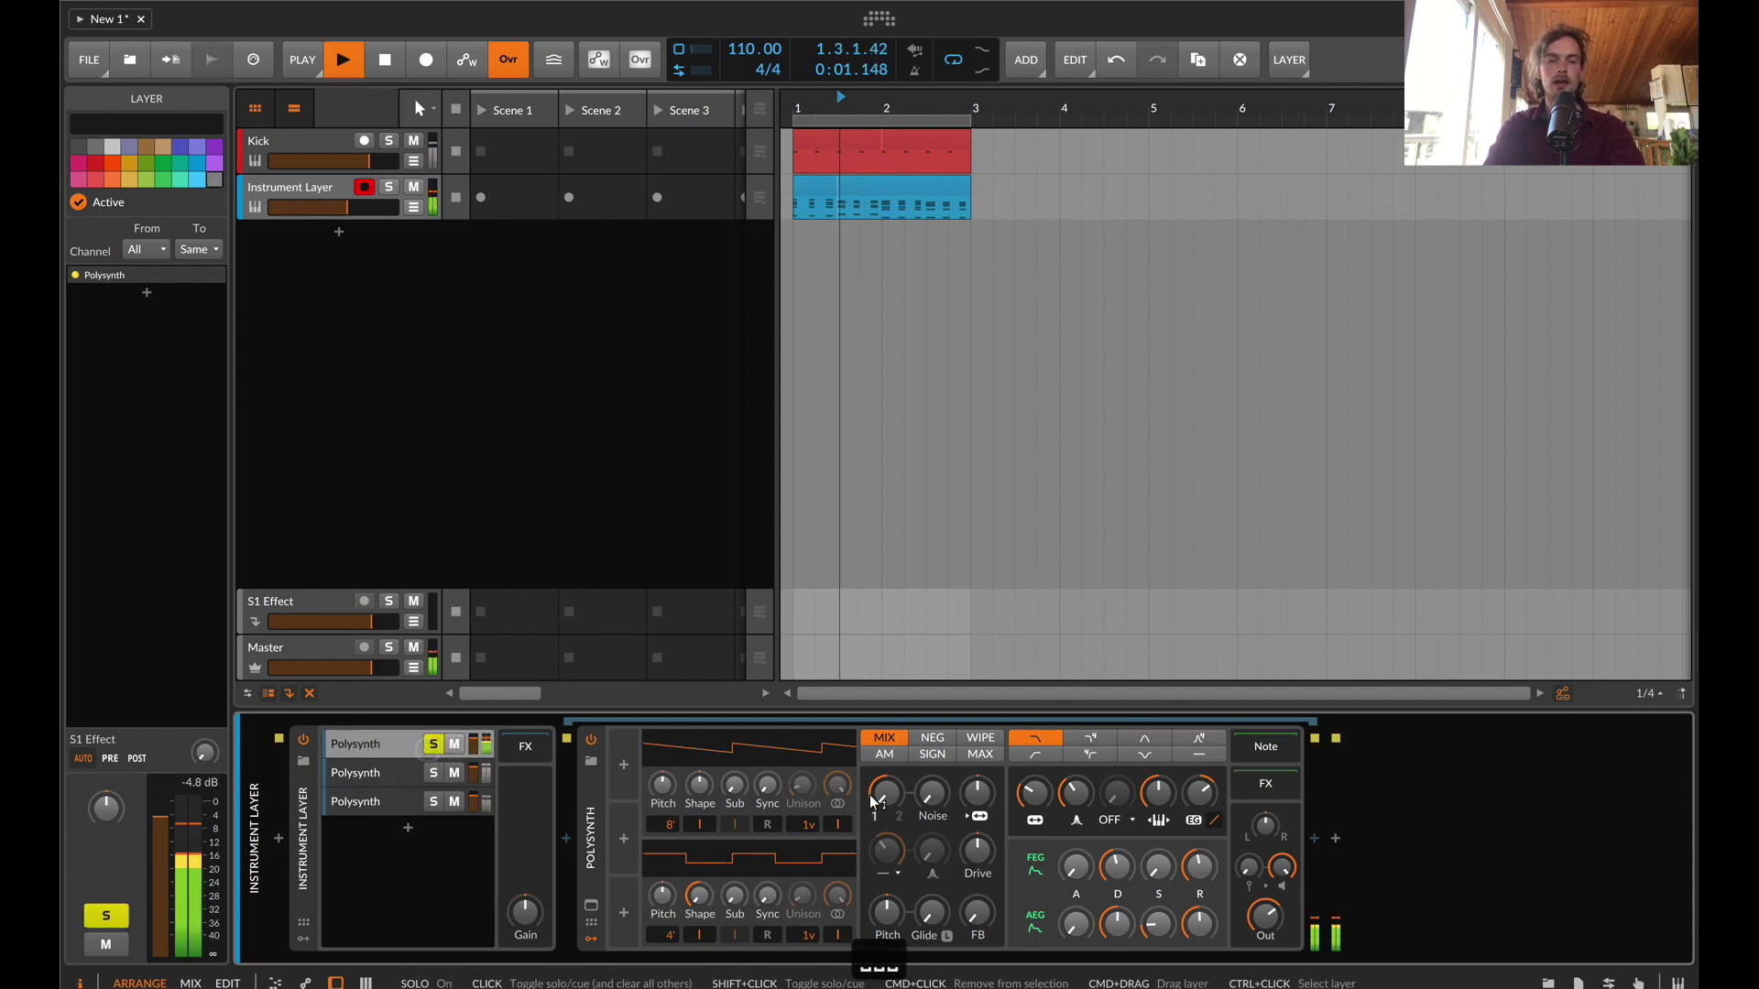
left_click_drag(806, 825, 807, 826)
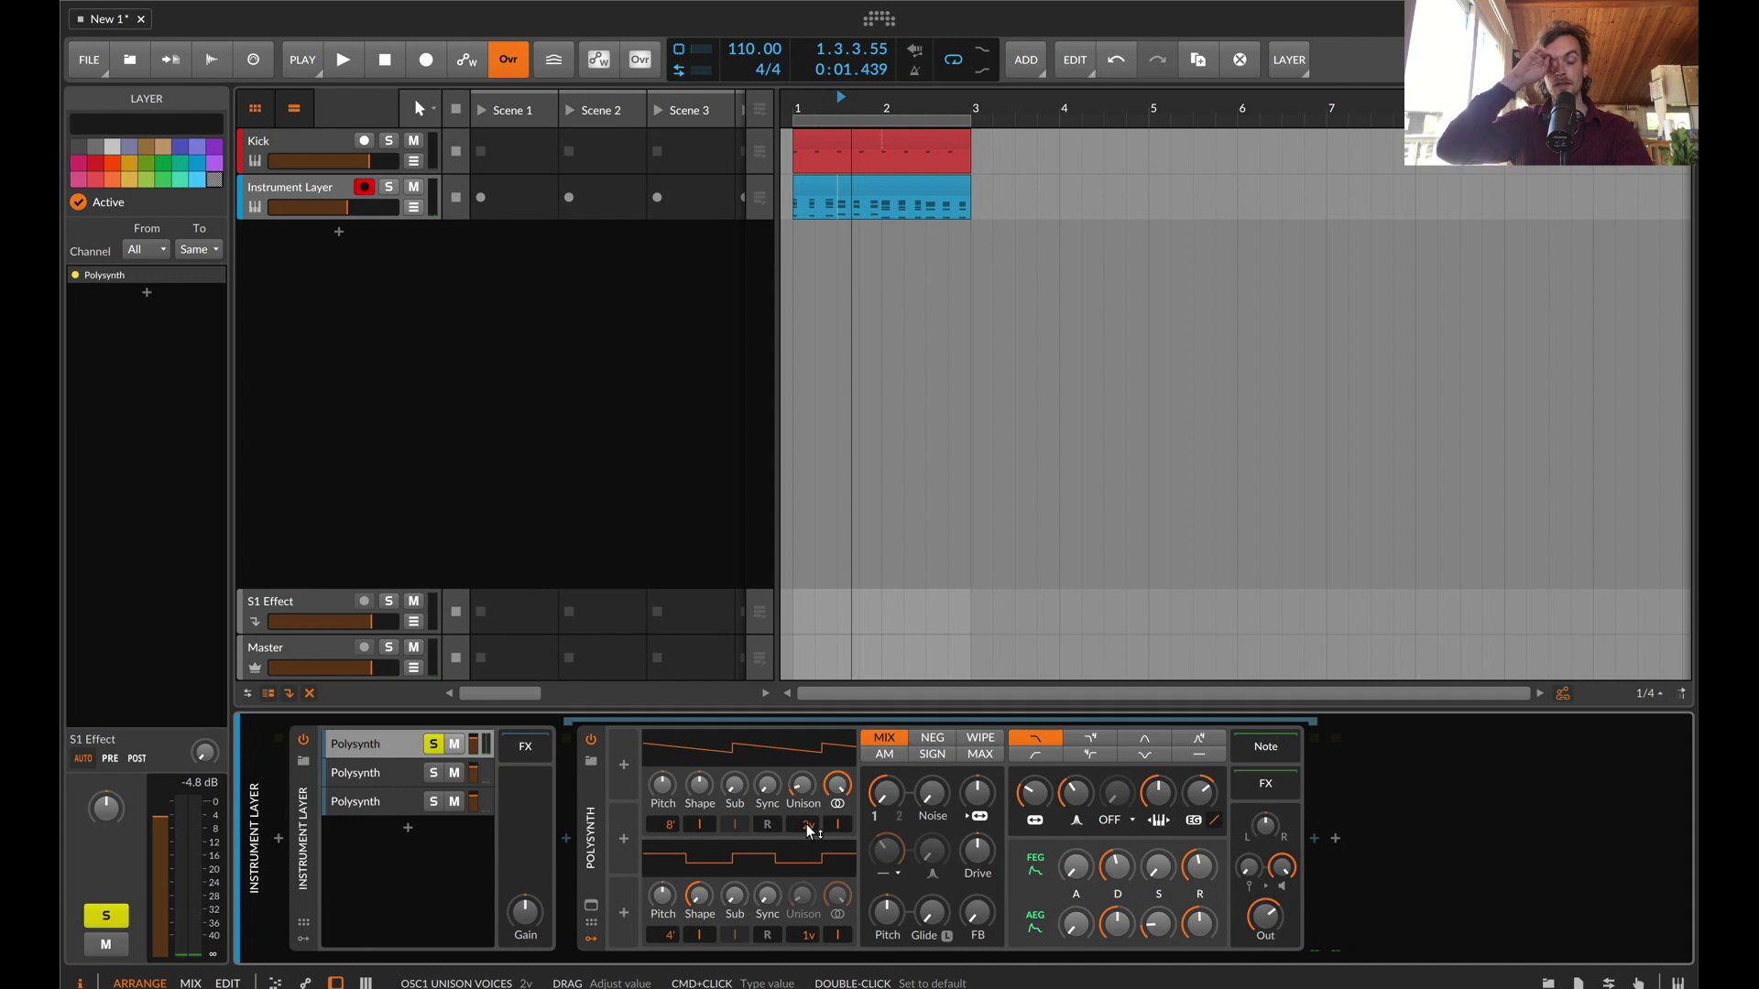
Listen to the second and third layers soloed, clear the solo and play all three layers together
left_click(432, 774)
left_click(434, 802)
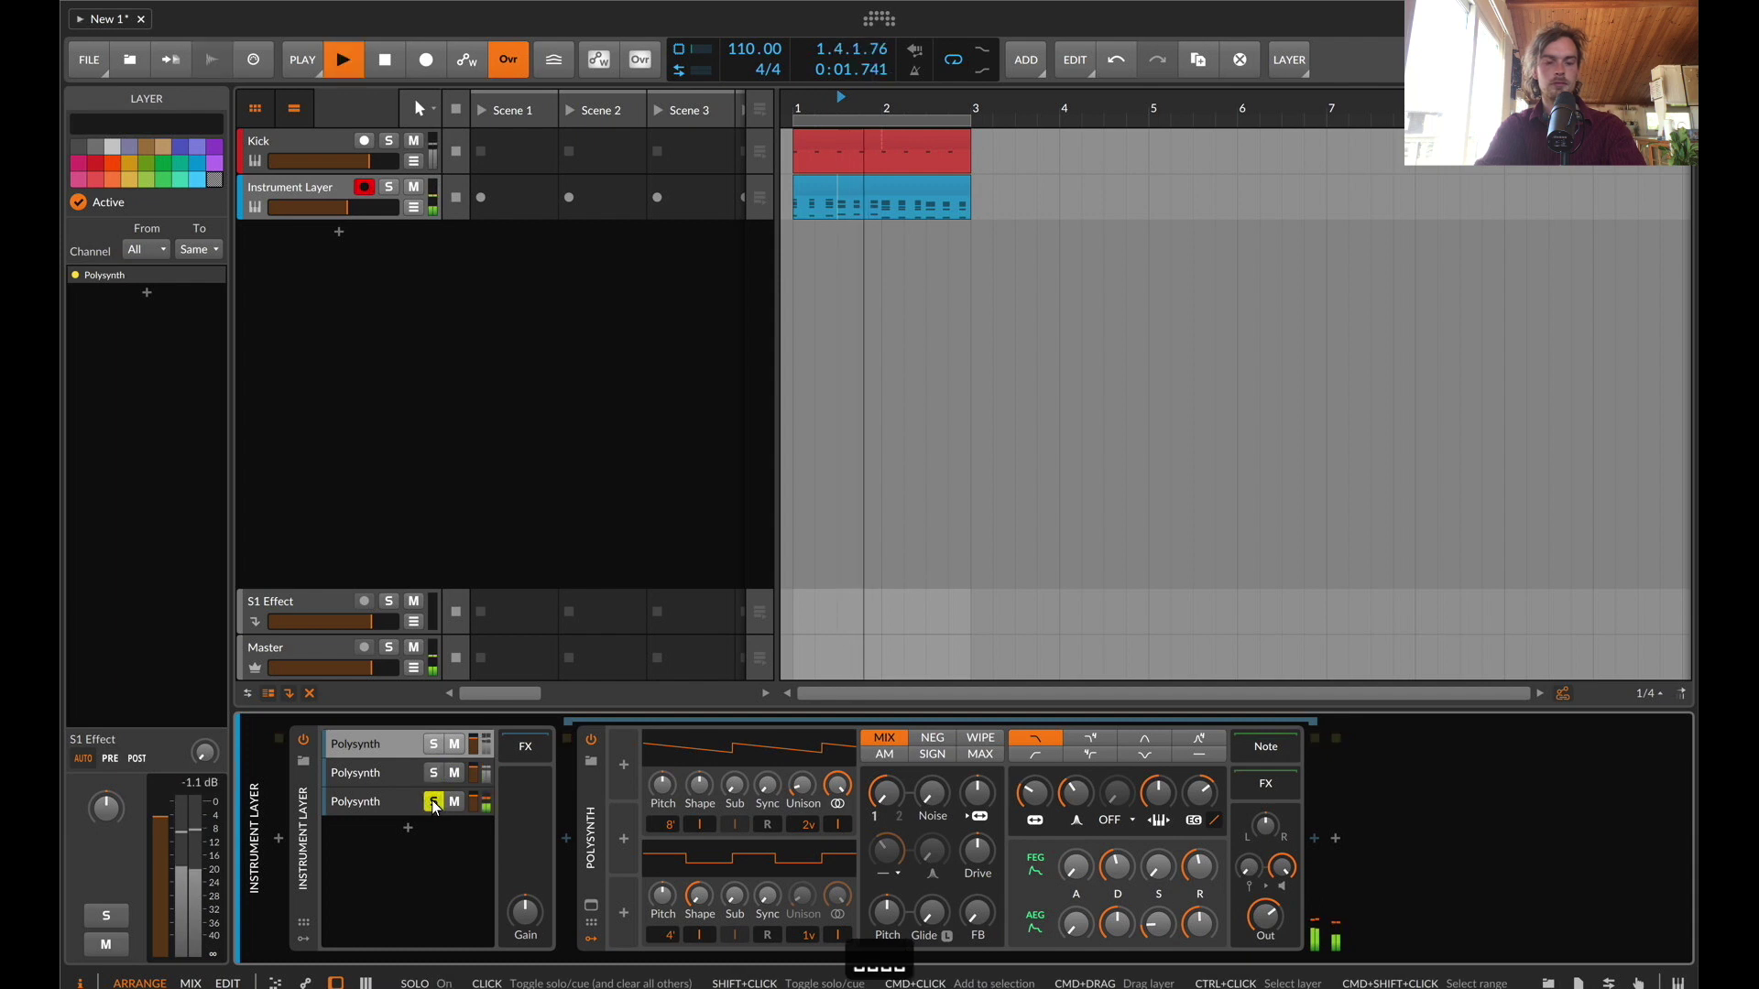
key("space")
left_click(433, 803)
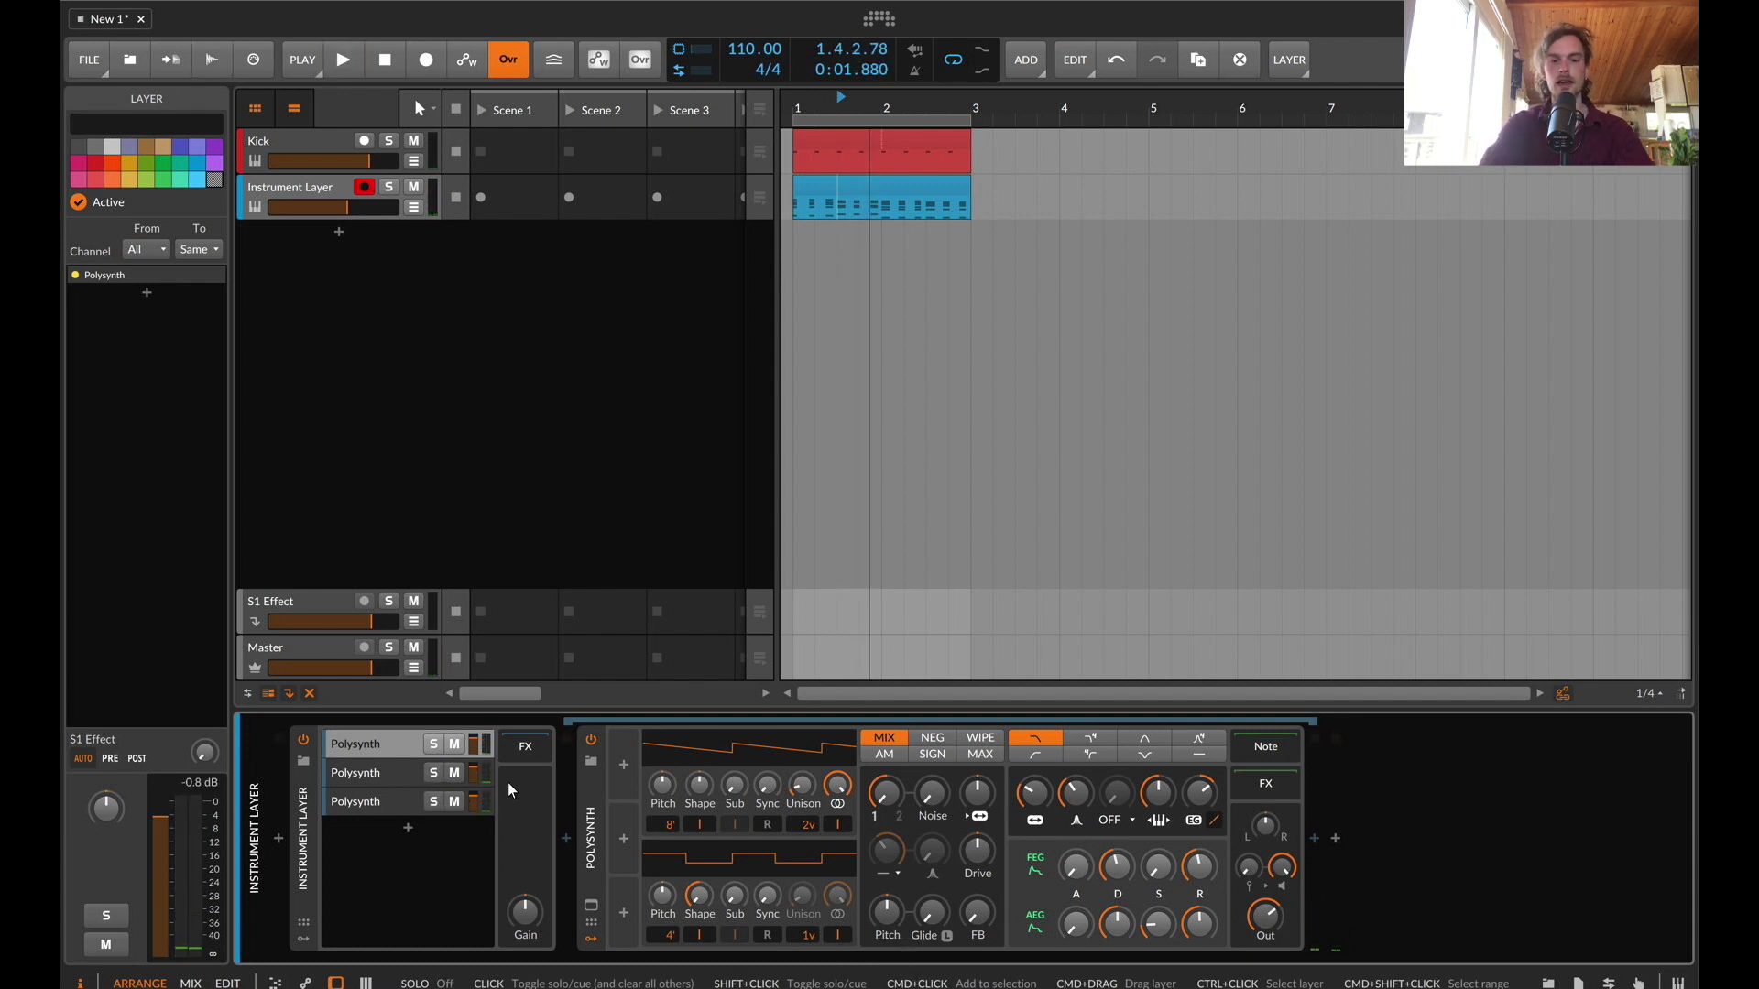
key("space")
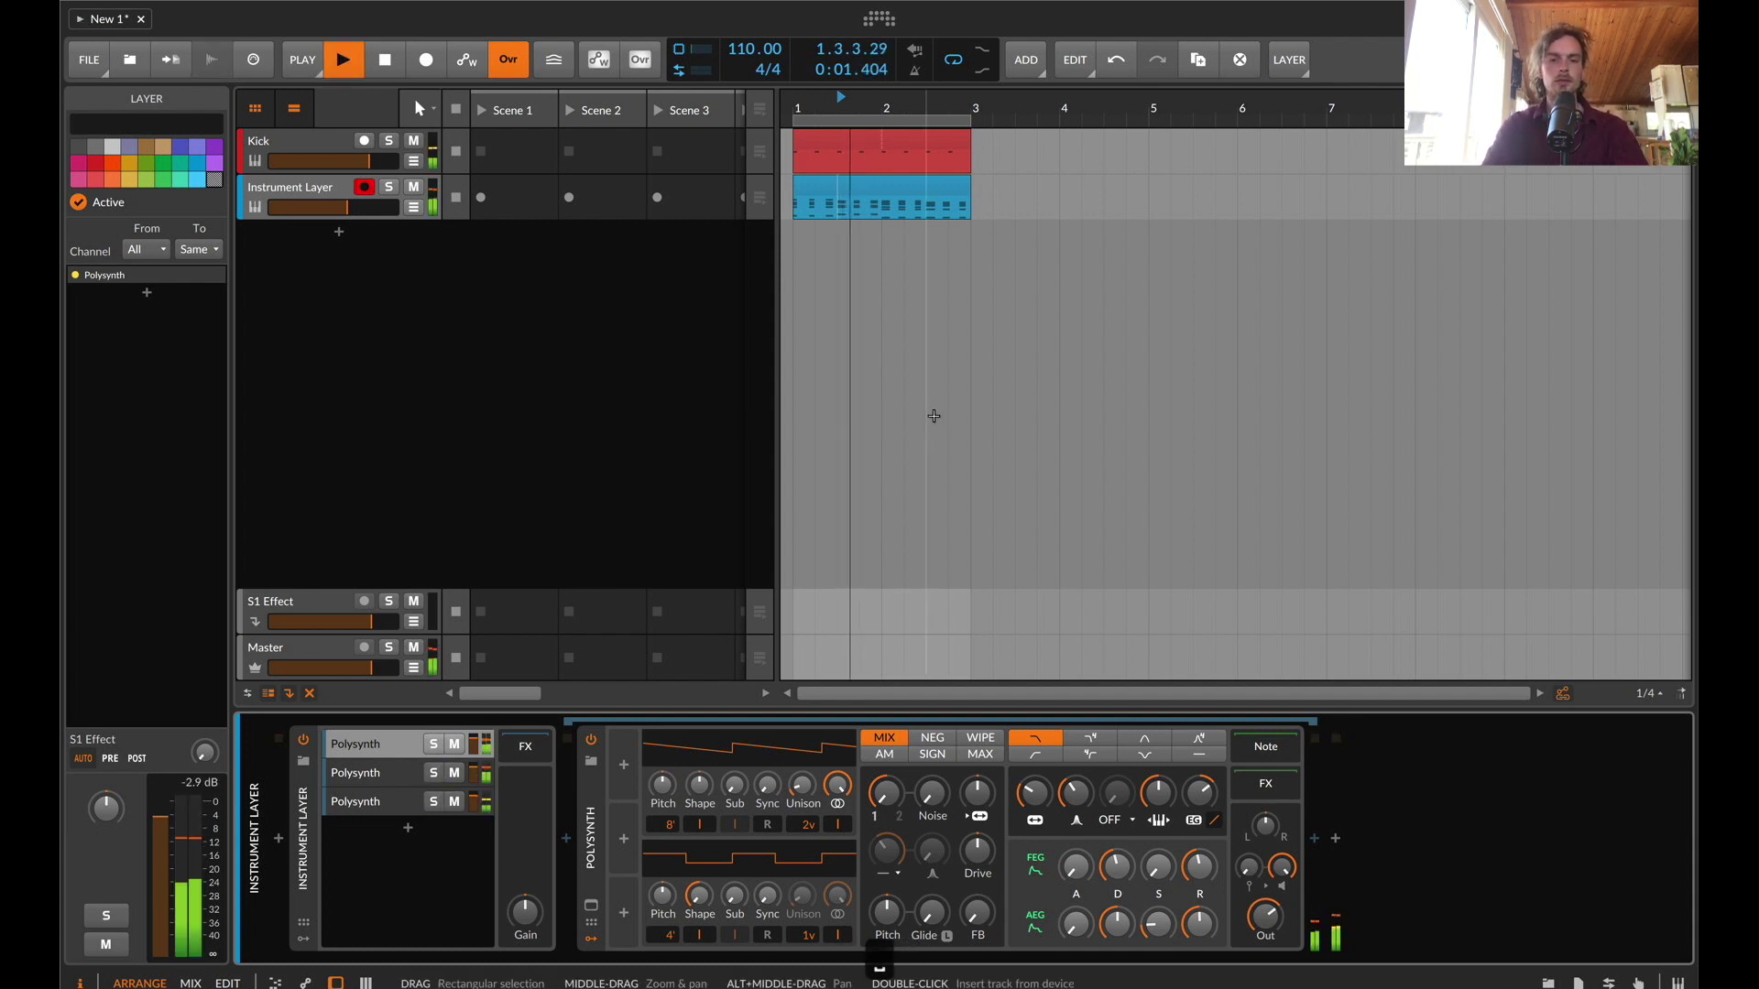
key("space")
Open the synth clip's notes and assign the lowest note of every chord (G1, A1, E1) to channel 2
left_click(841, 197)
double_click(841, 197)
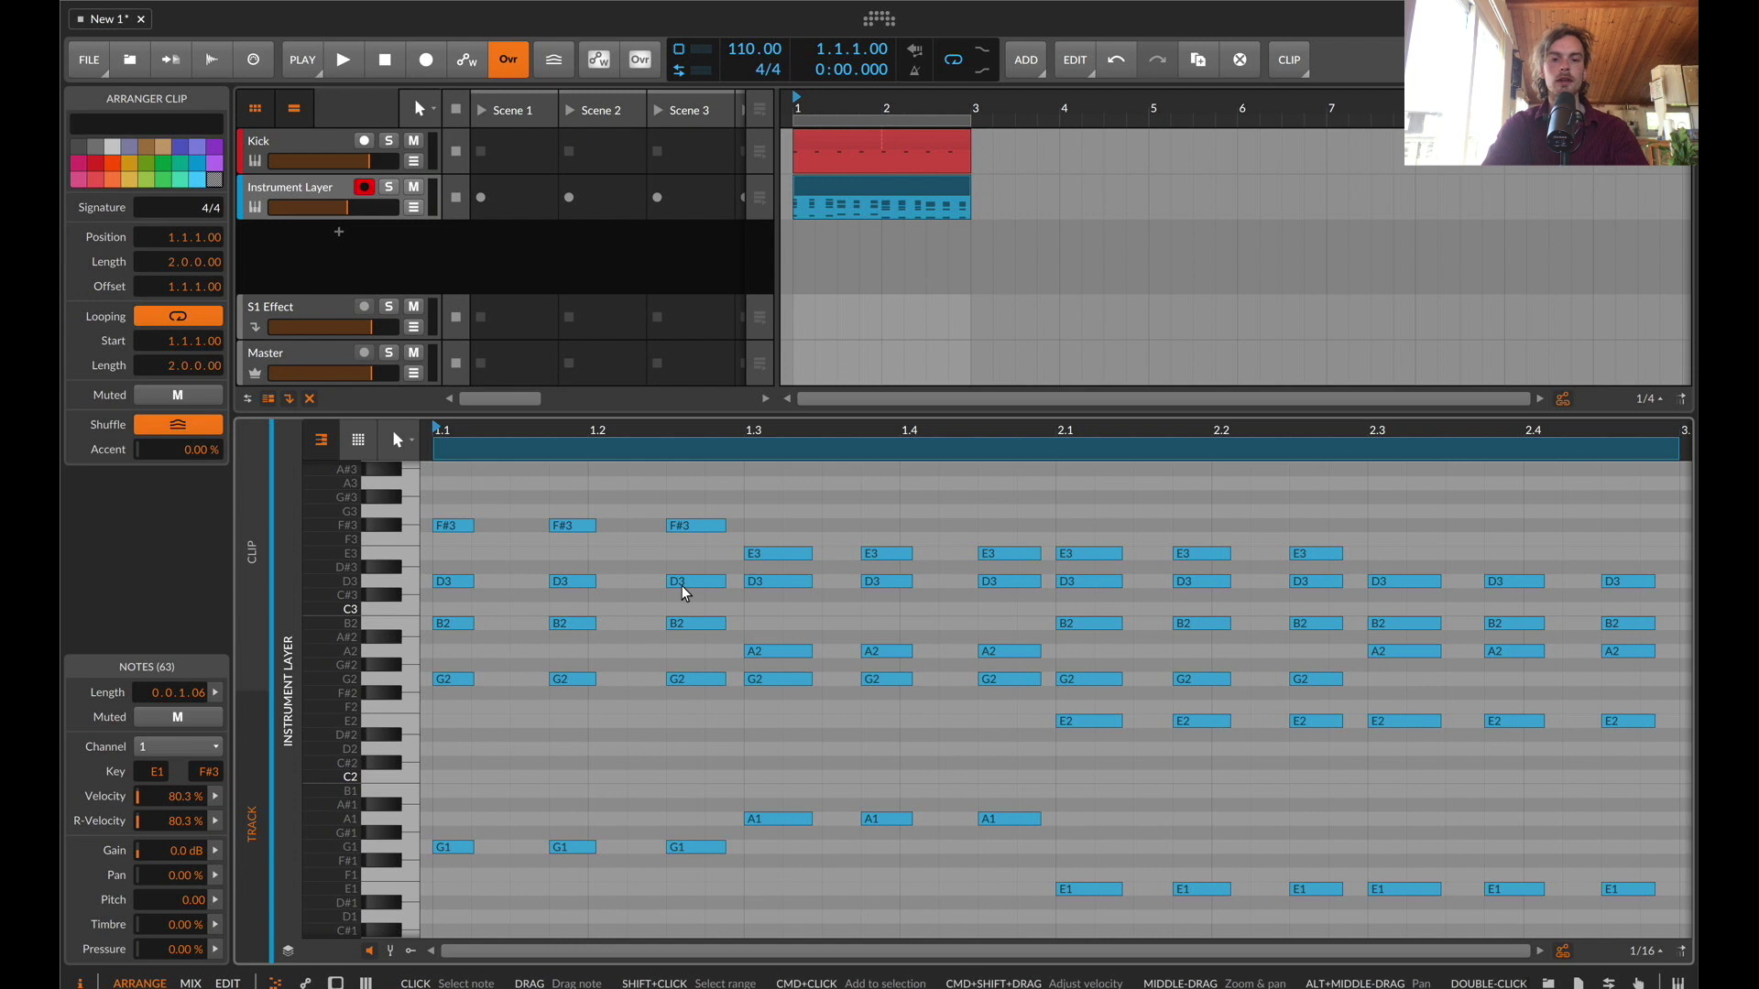
left_click_drag(441, 750, 1663, 914)
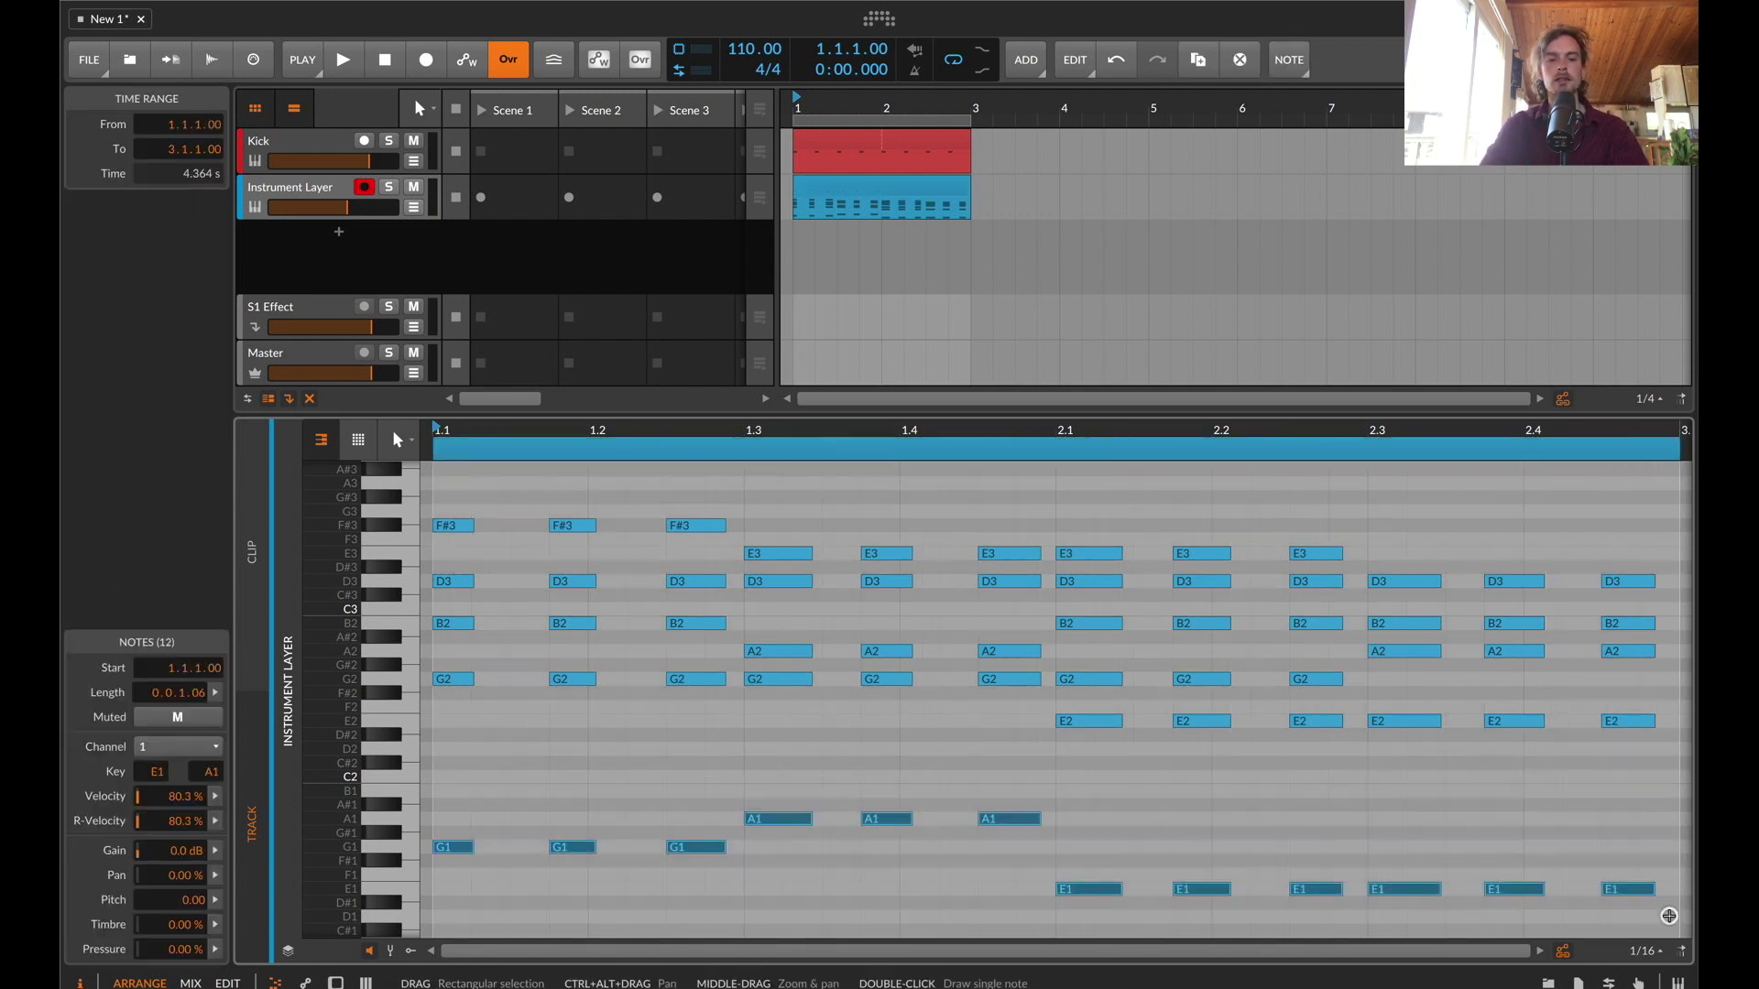
left_click(172, 748)
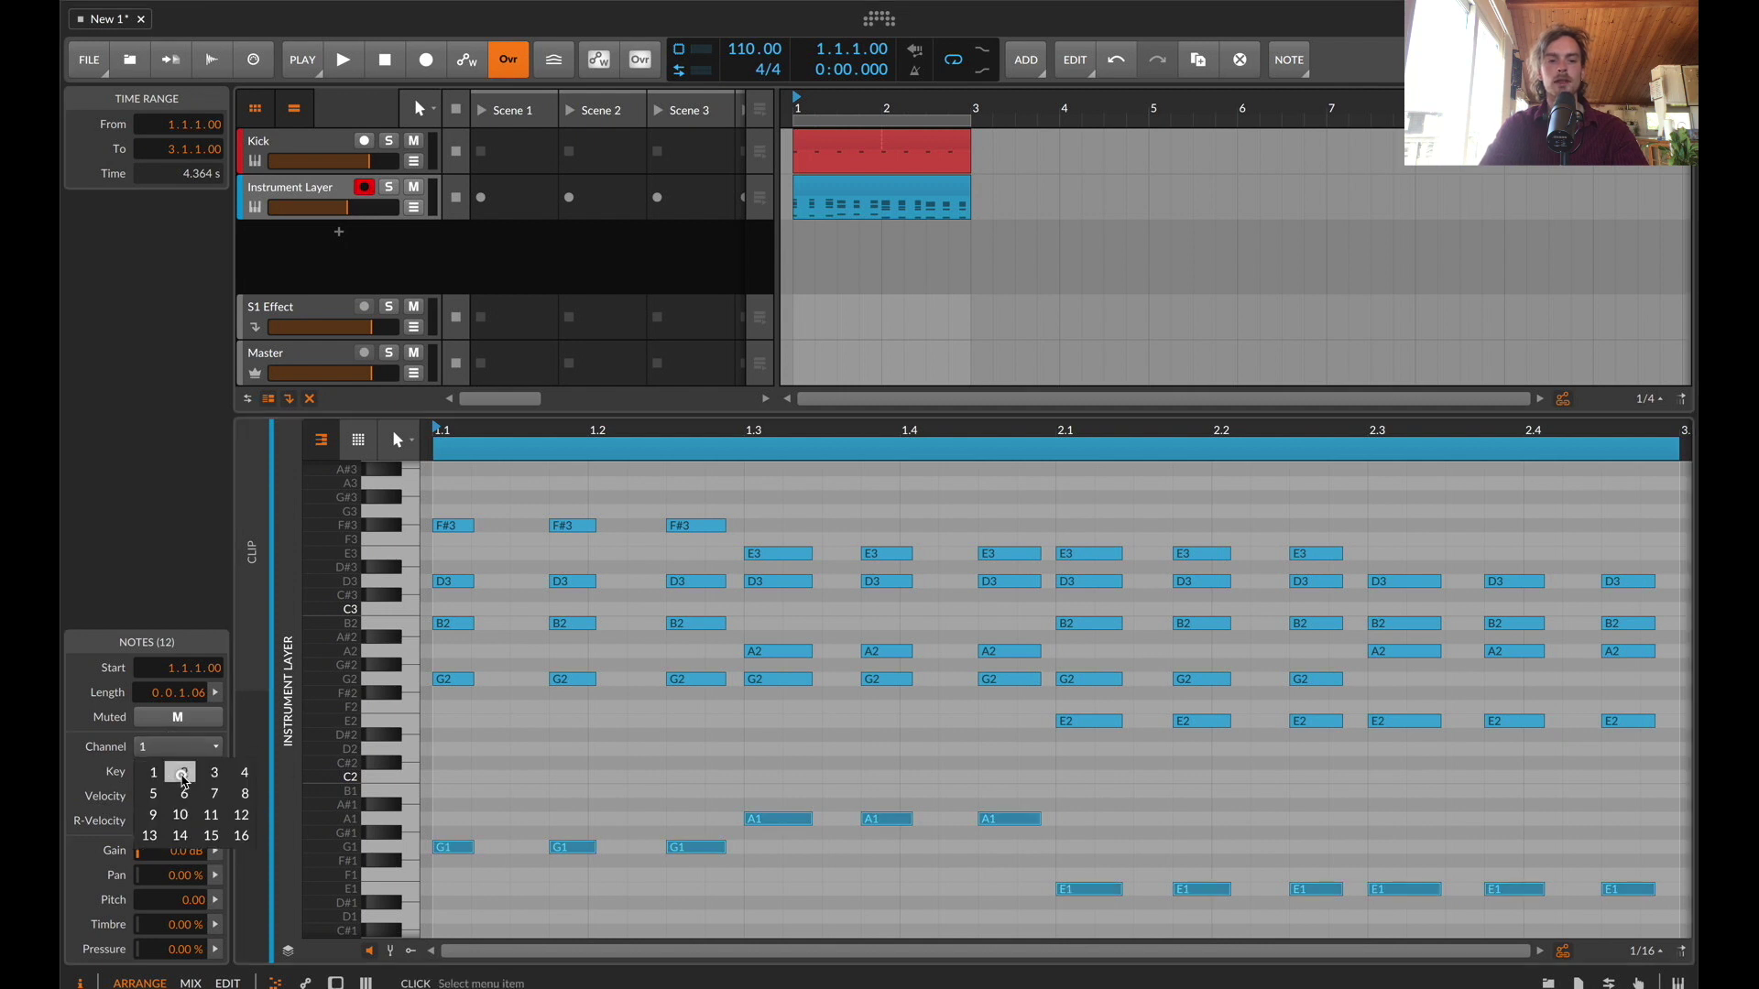
Color the notes by note channel and assign one B2 or A2 note in each chord to channel 3
right_click(581, 763)
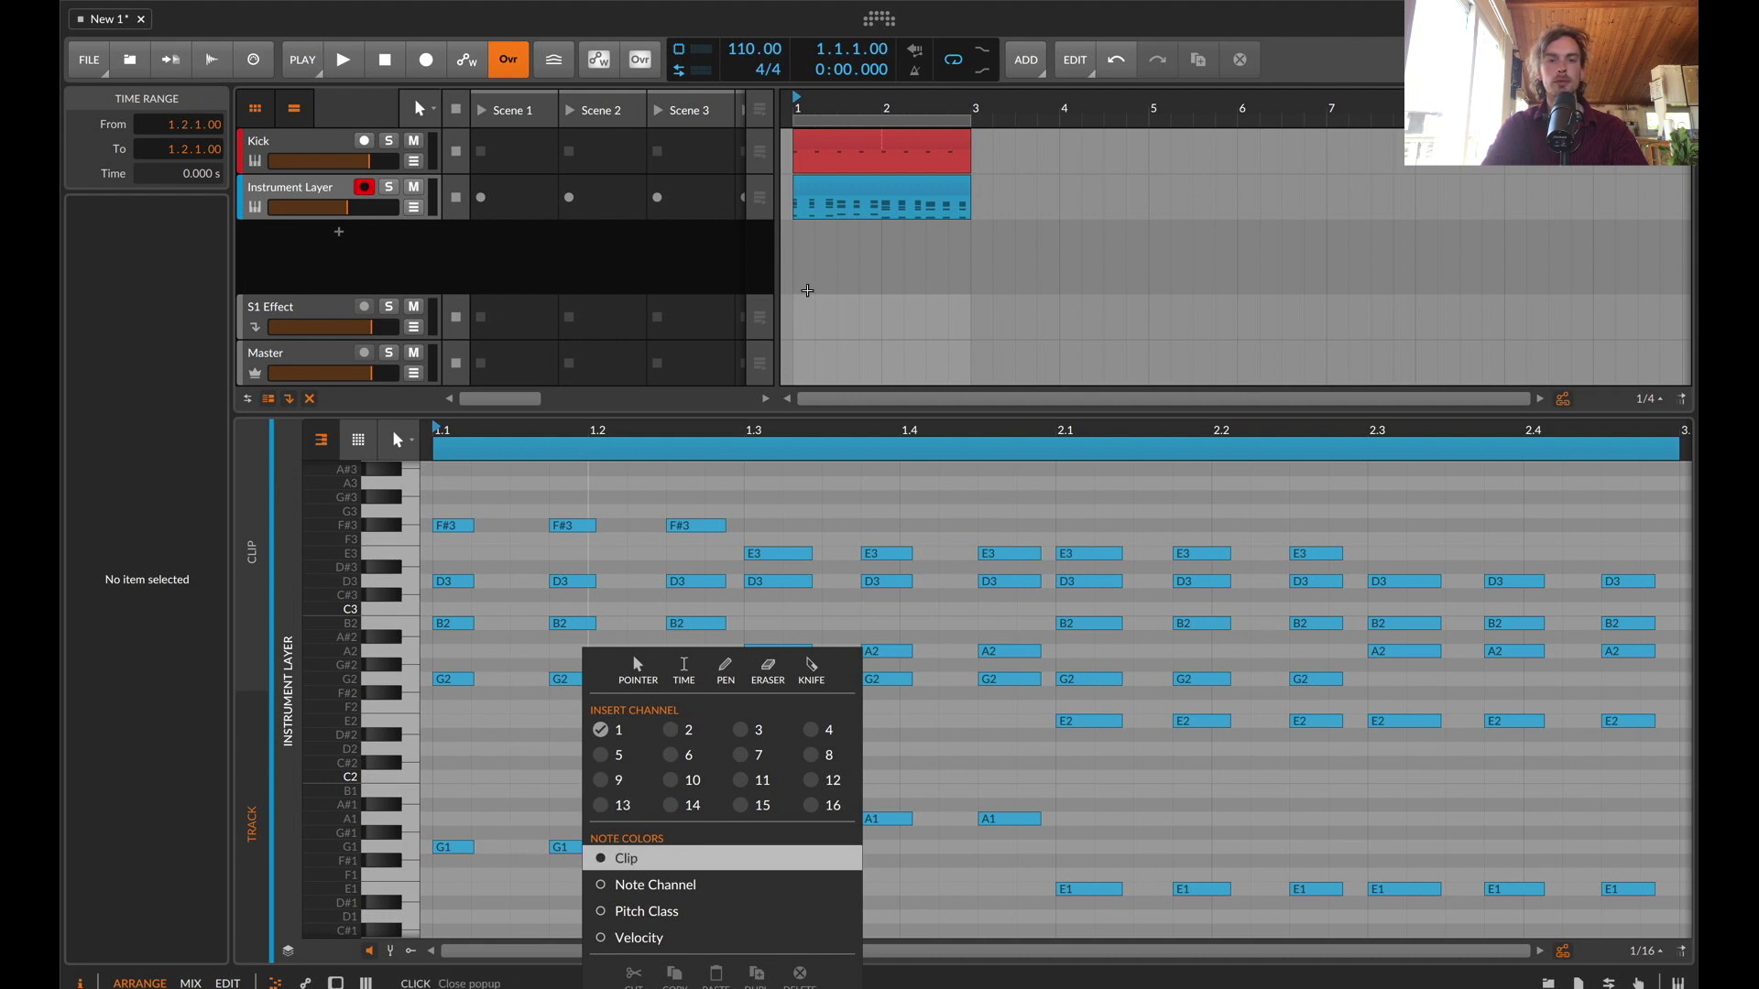
left_click(781, 877)
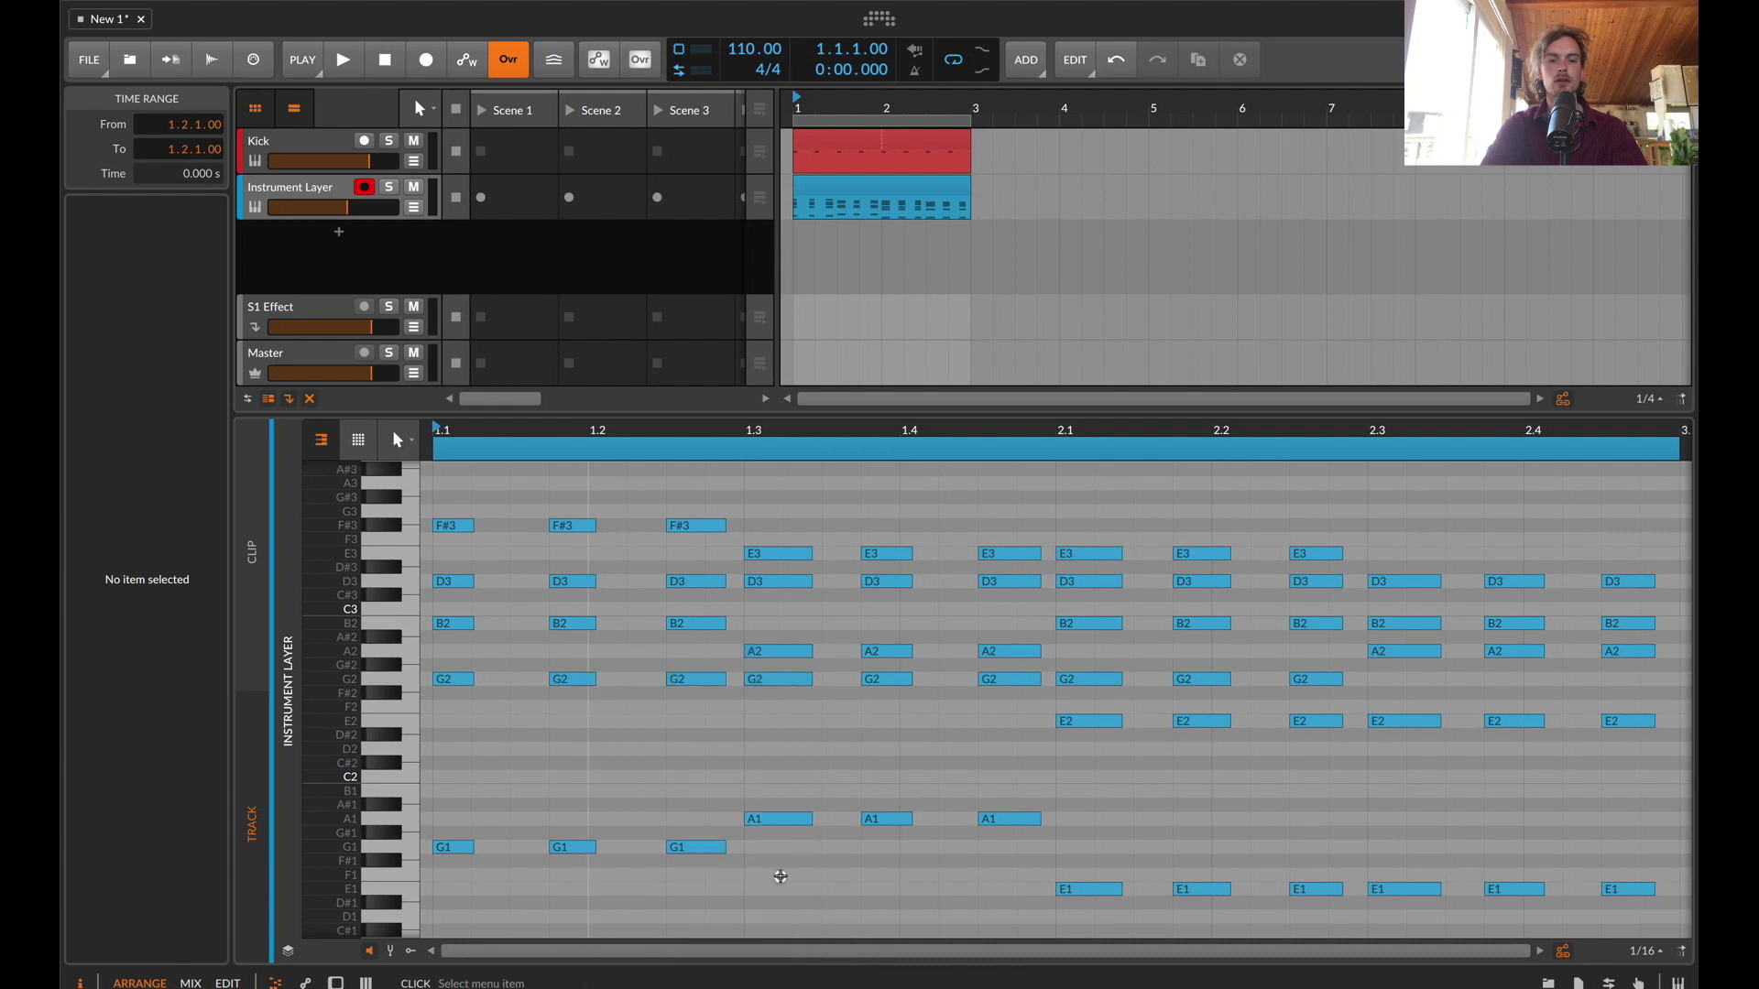
left_click_drag(443, 647, 1653, 652)
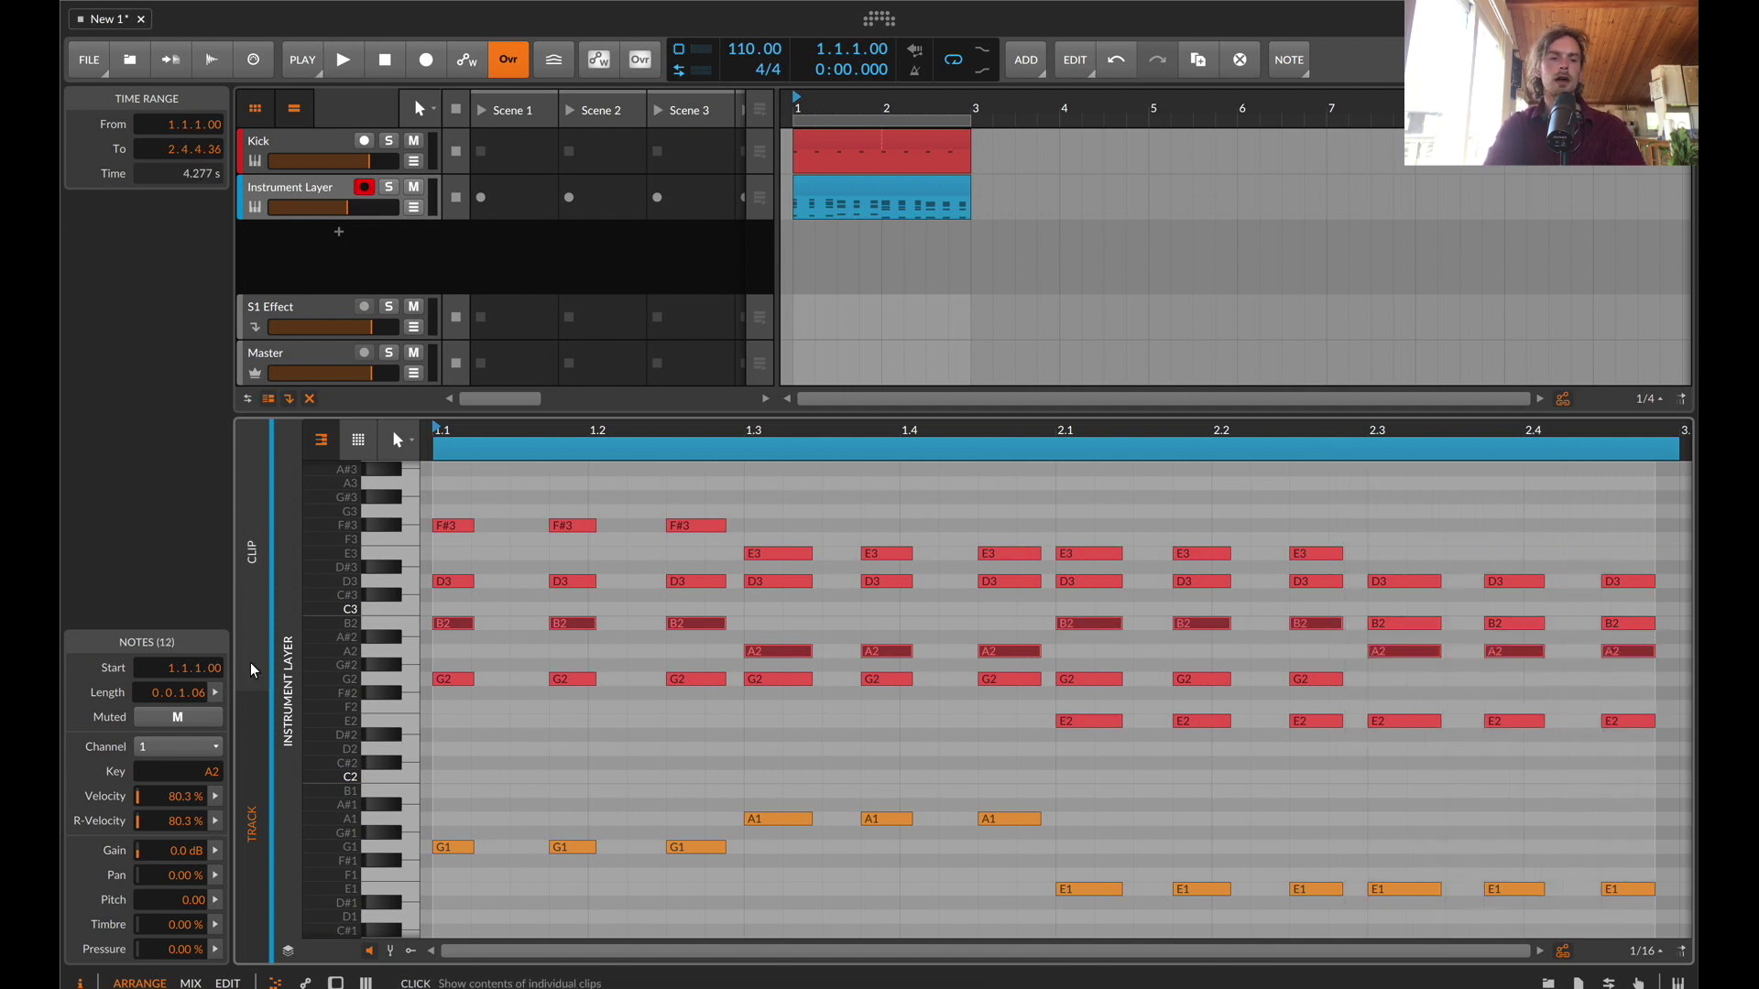
left_click(172, 746)
left_click(203, 773)
left_click(586, 795)
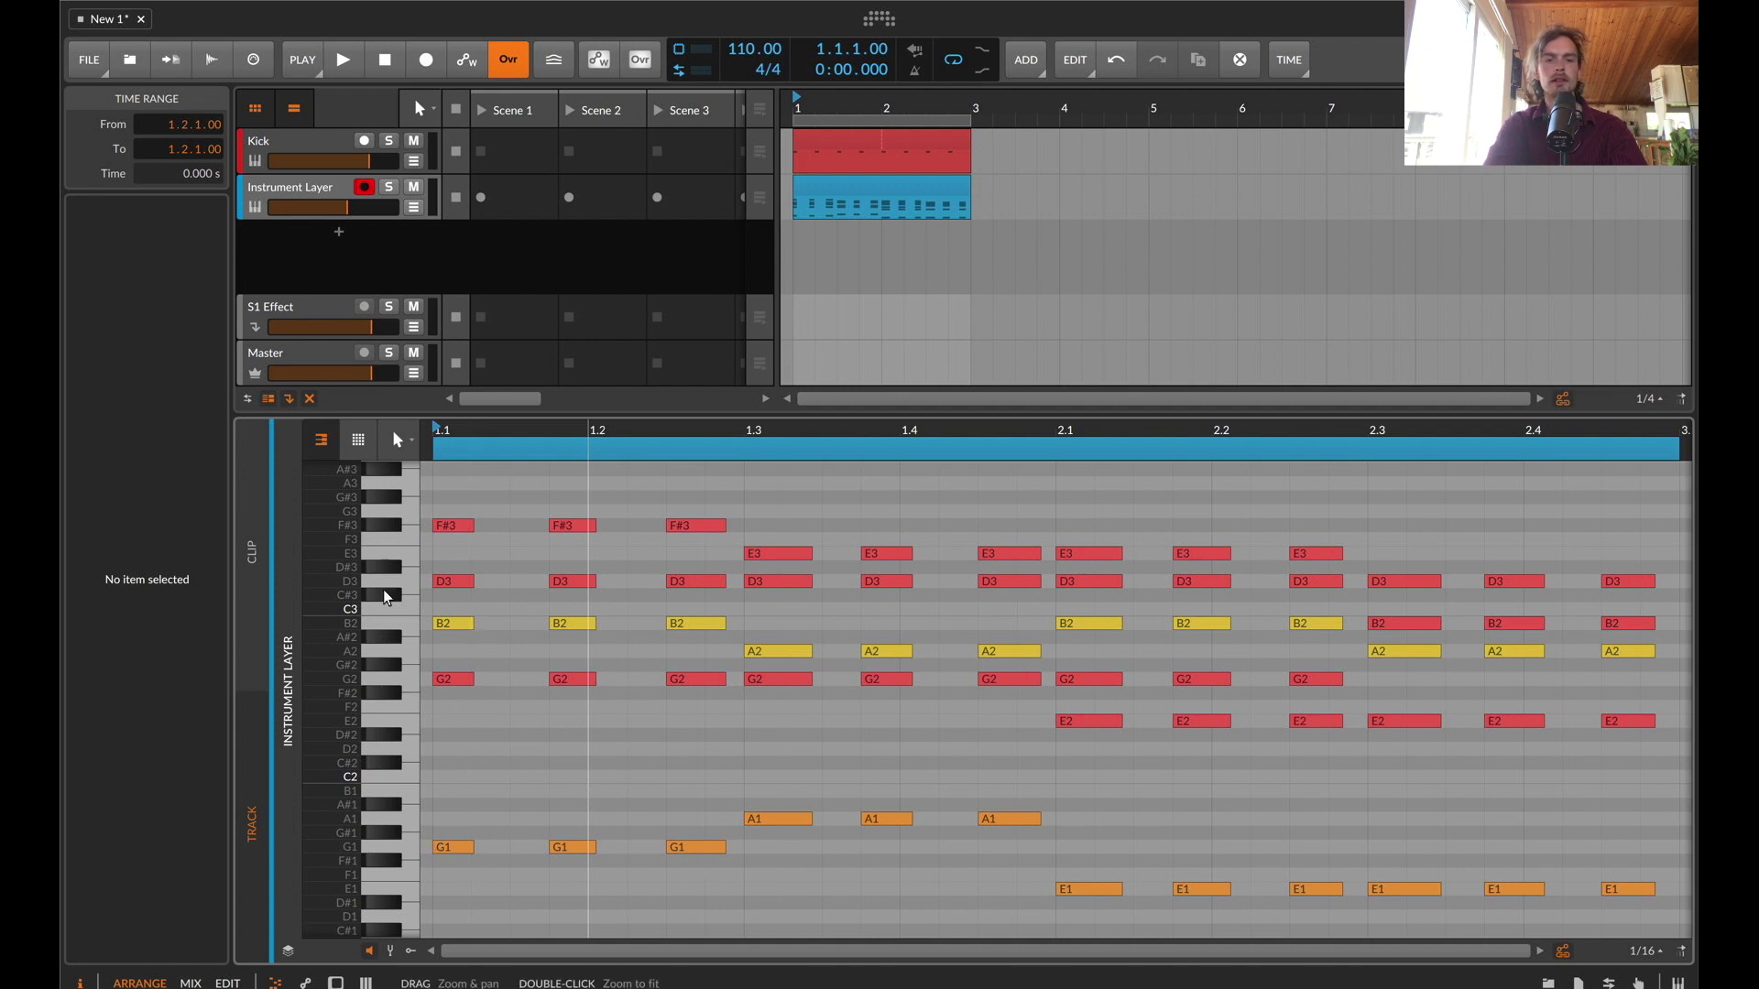
Assign the top note of every chord (F#3, E3 and the last three D3 notes) to channel 4
left_click_drag(445, 557, 1548, 655)
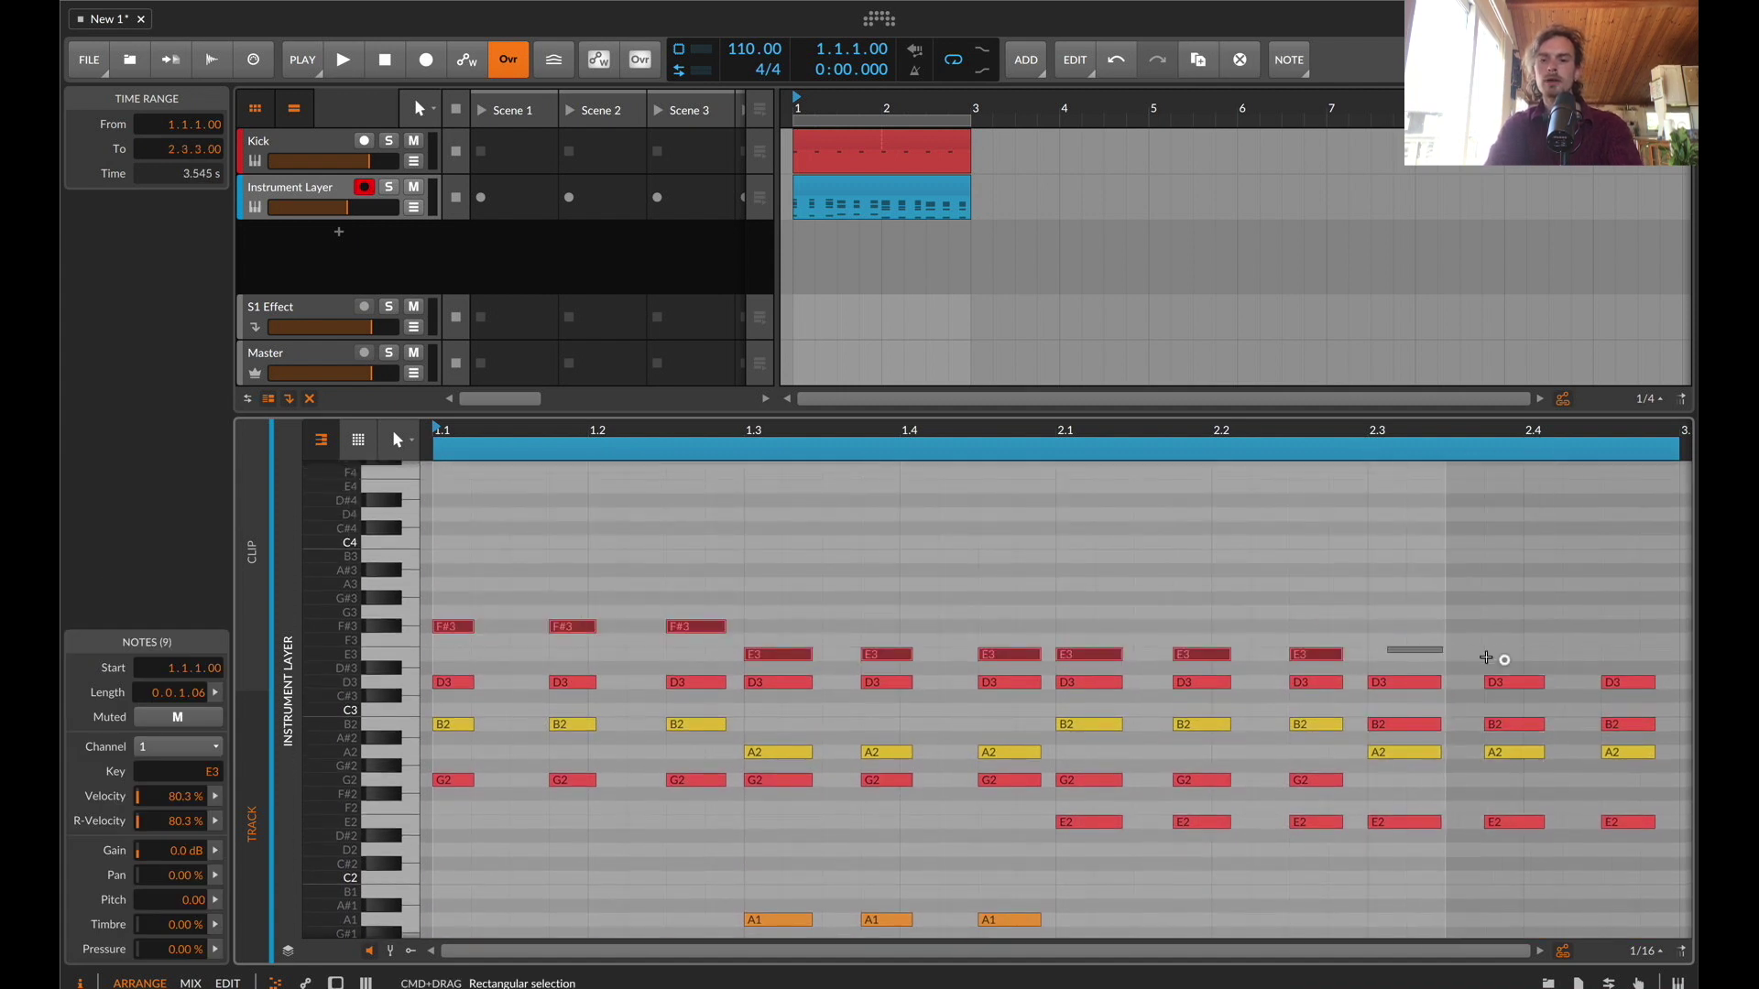
left_click_drag(1374, 648, 1626, 701)
left_click(204, 745)
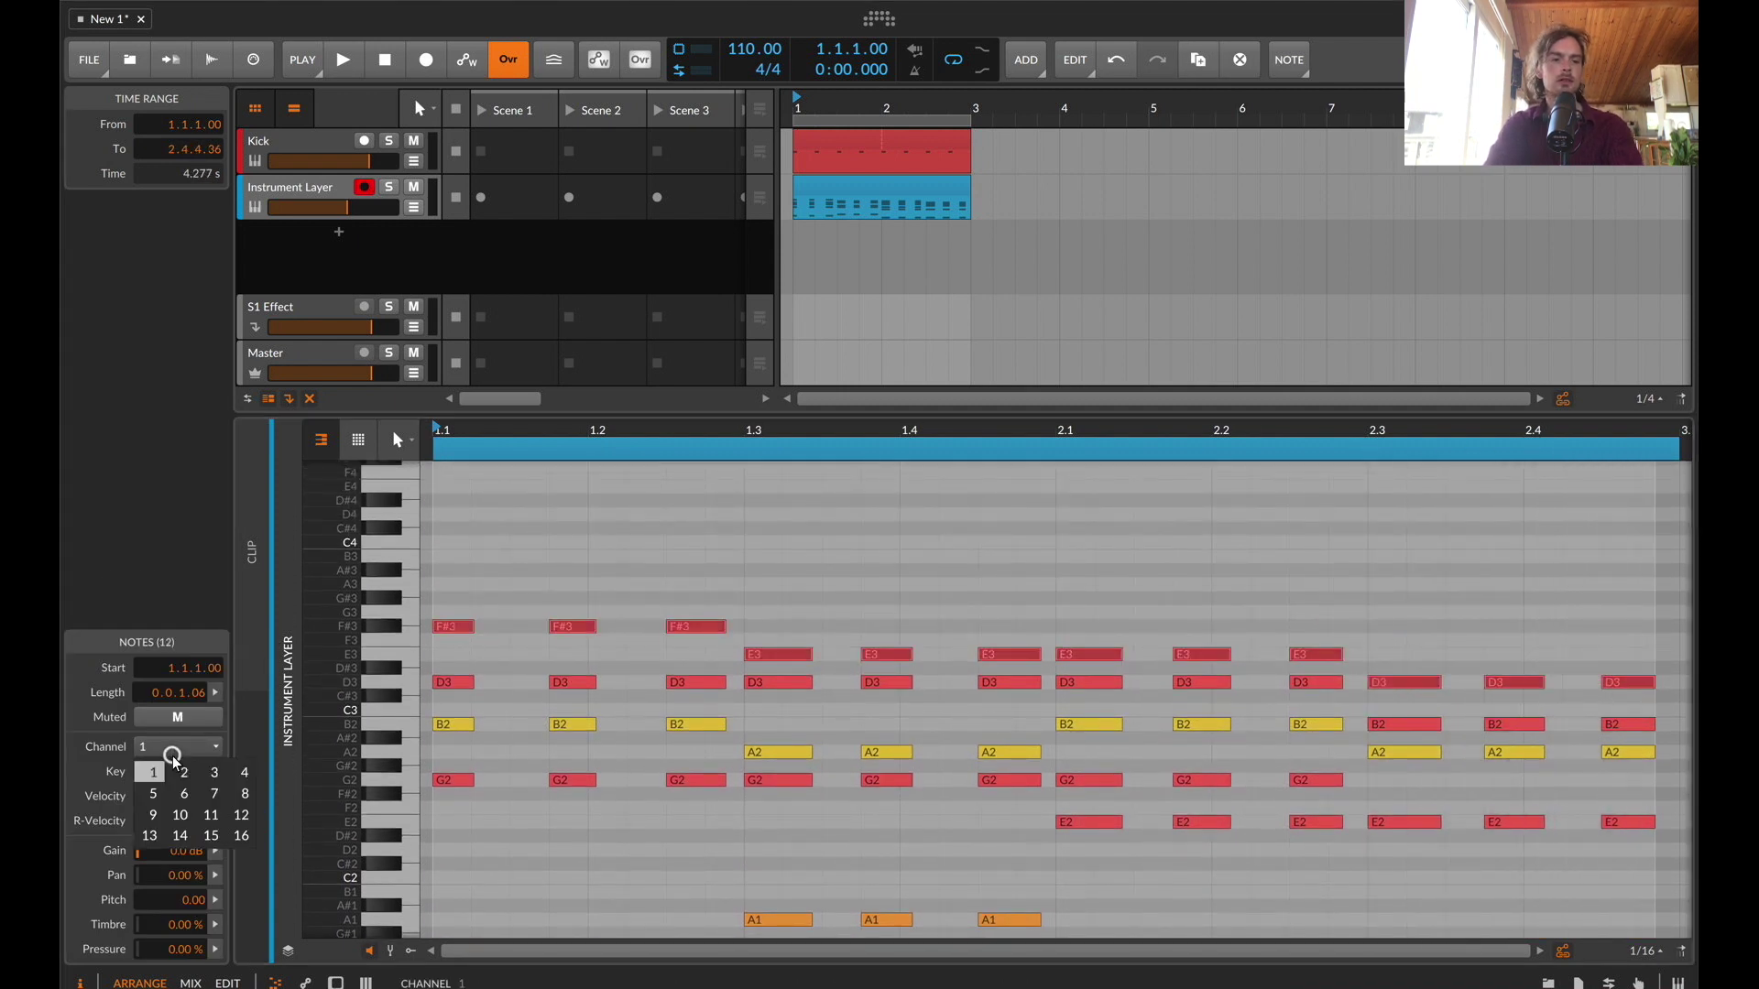
left_click(232, 774)
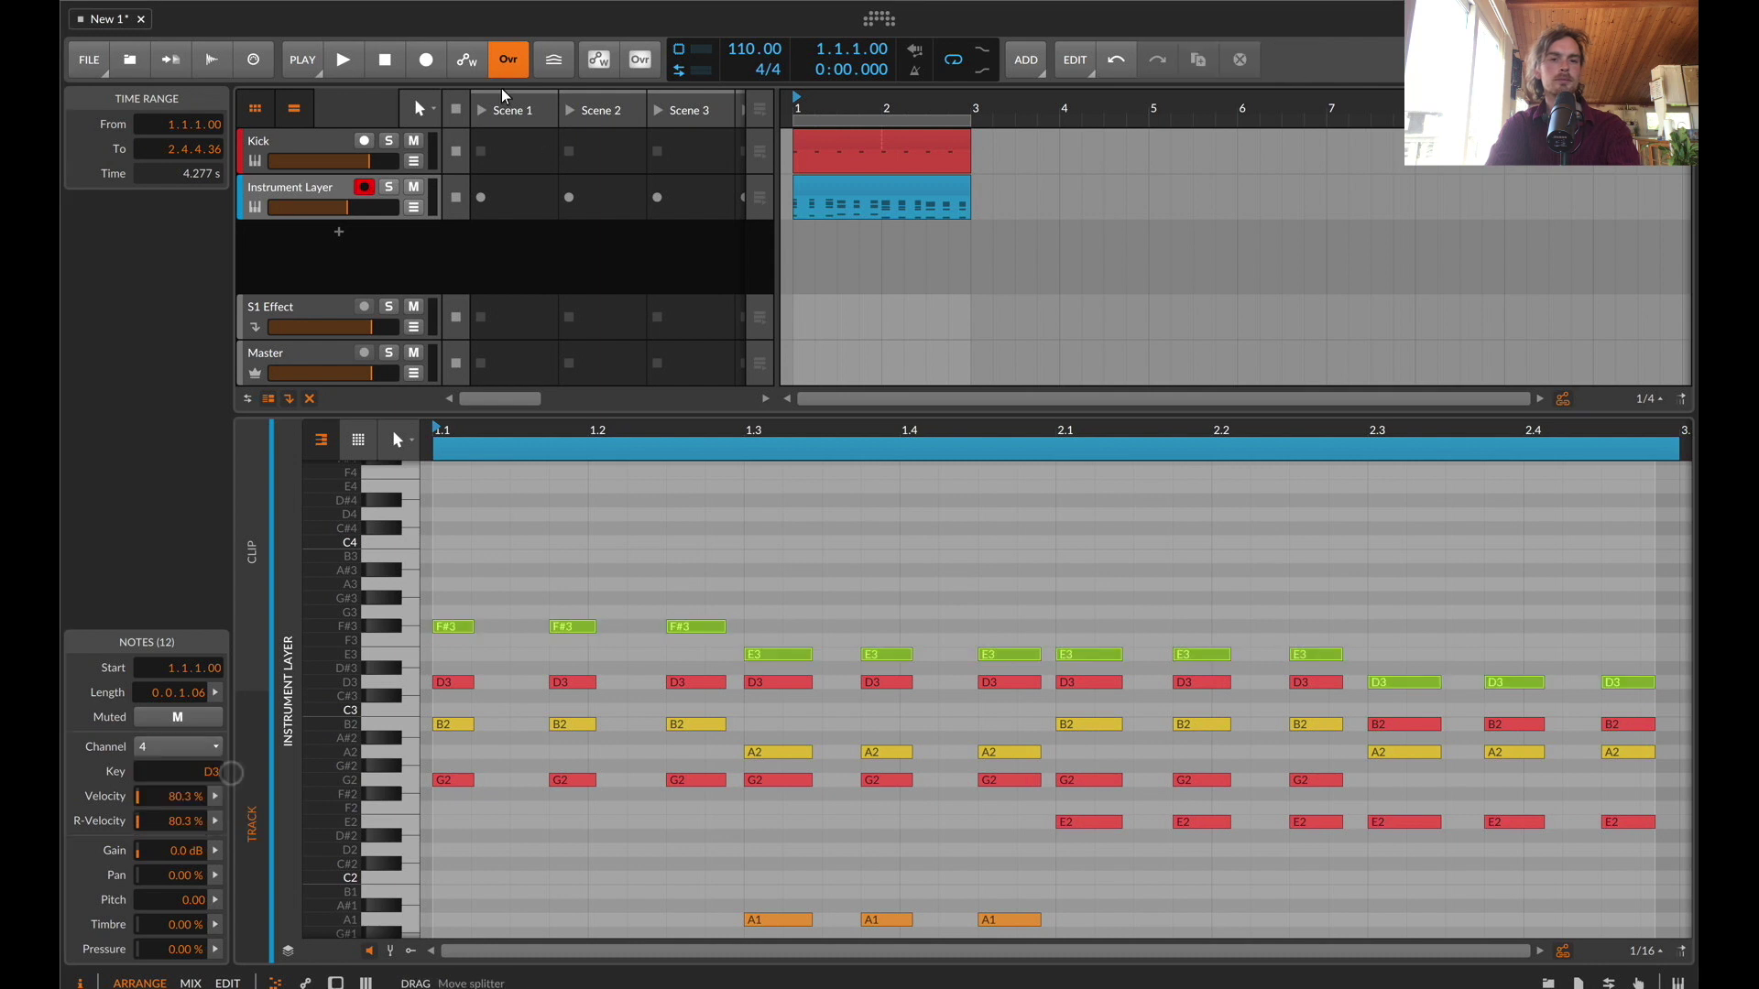
Show the Instrument Layer track's devices and duplicate its third Polysynth layer
double_click(310, 183)
left_click(357, 806)
key("super+d")
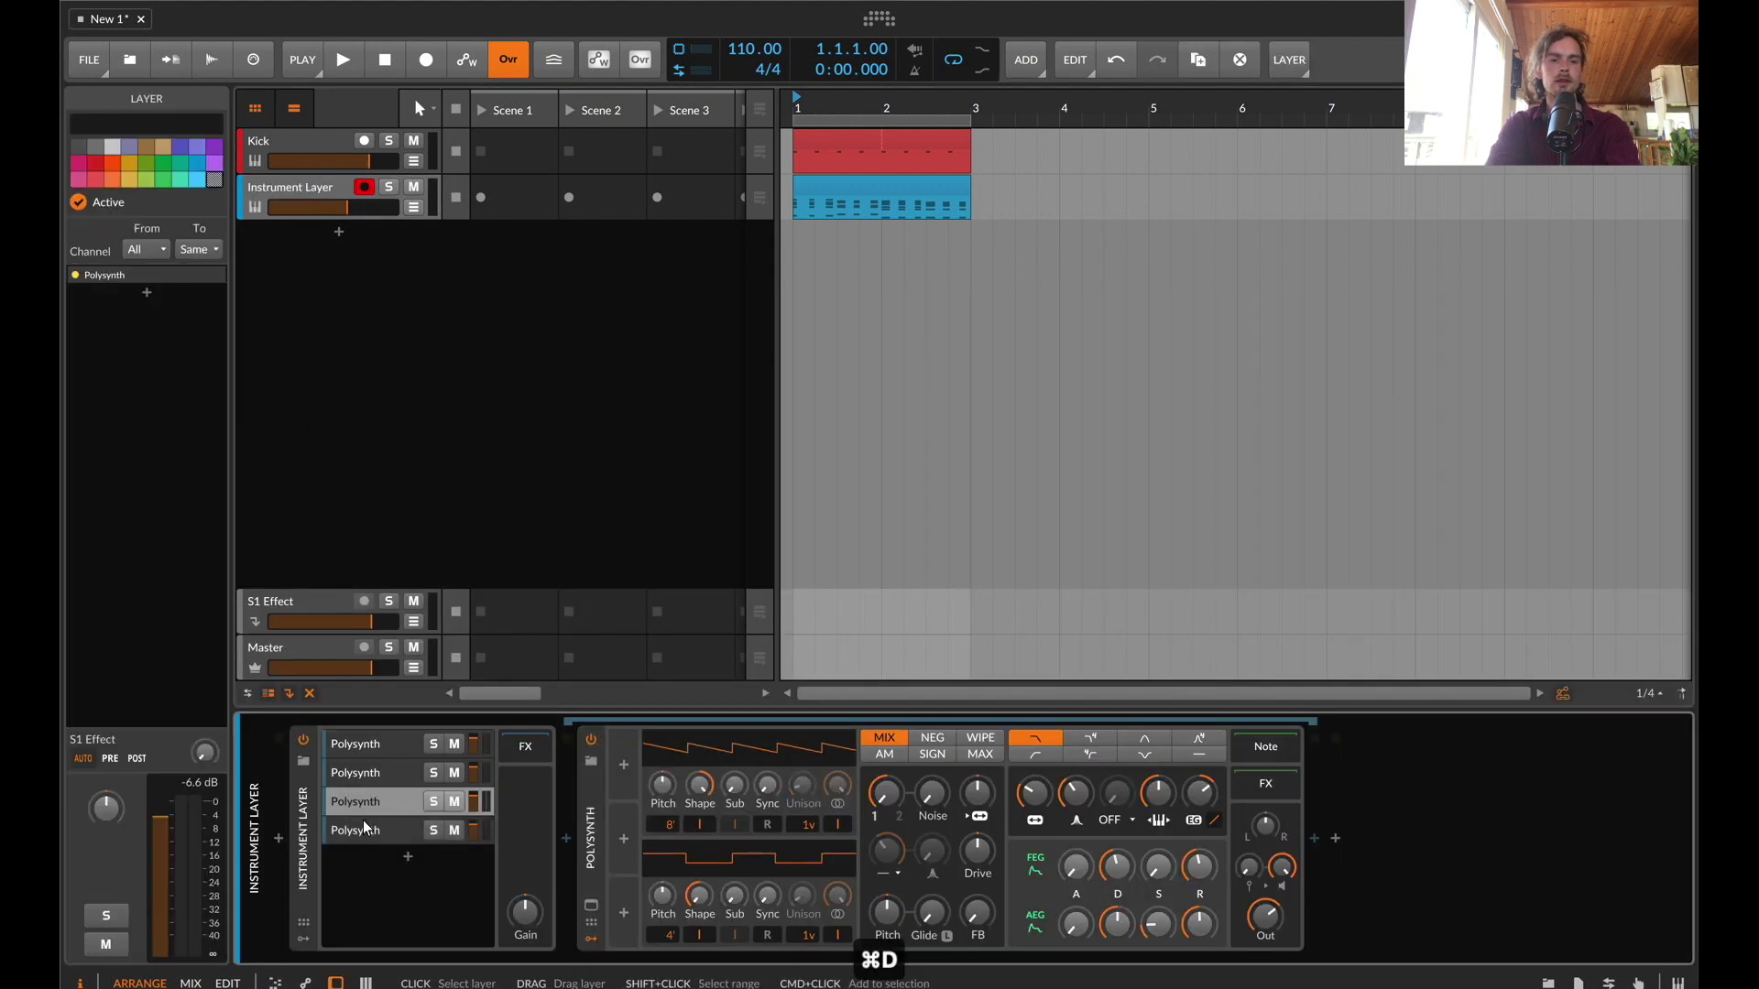
Rename the first and second Polysynth layers as 1 and 2
left_click(371, 757)
key("super+r")
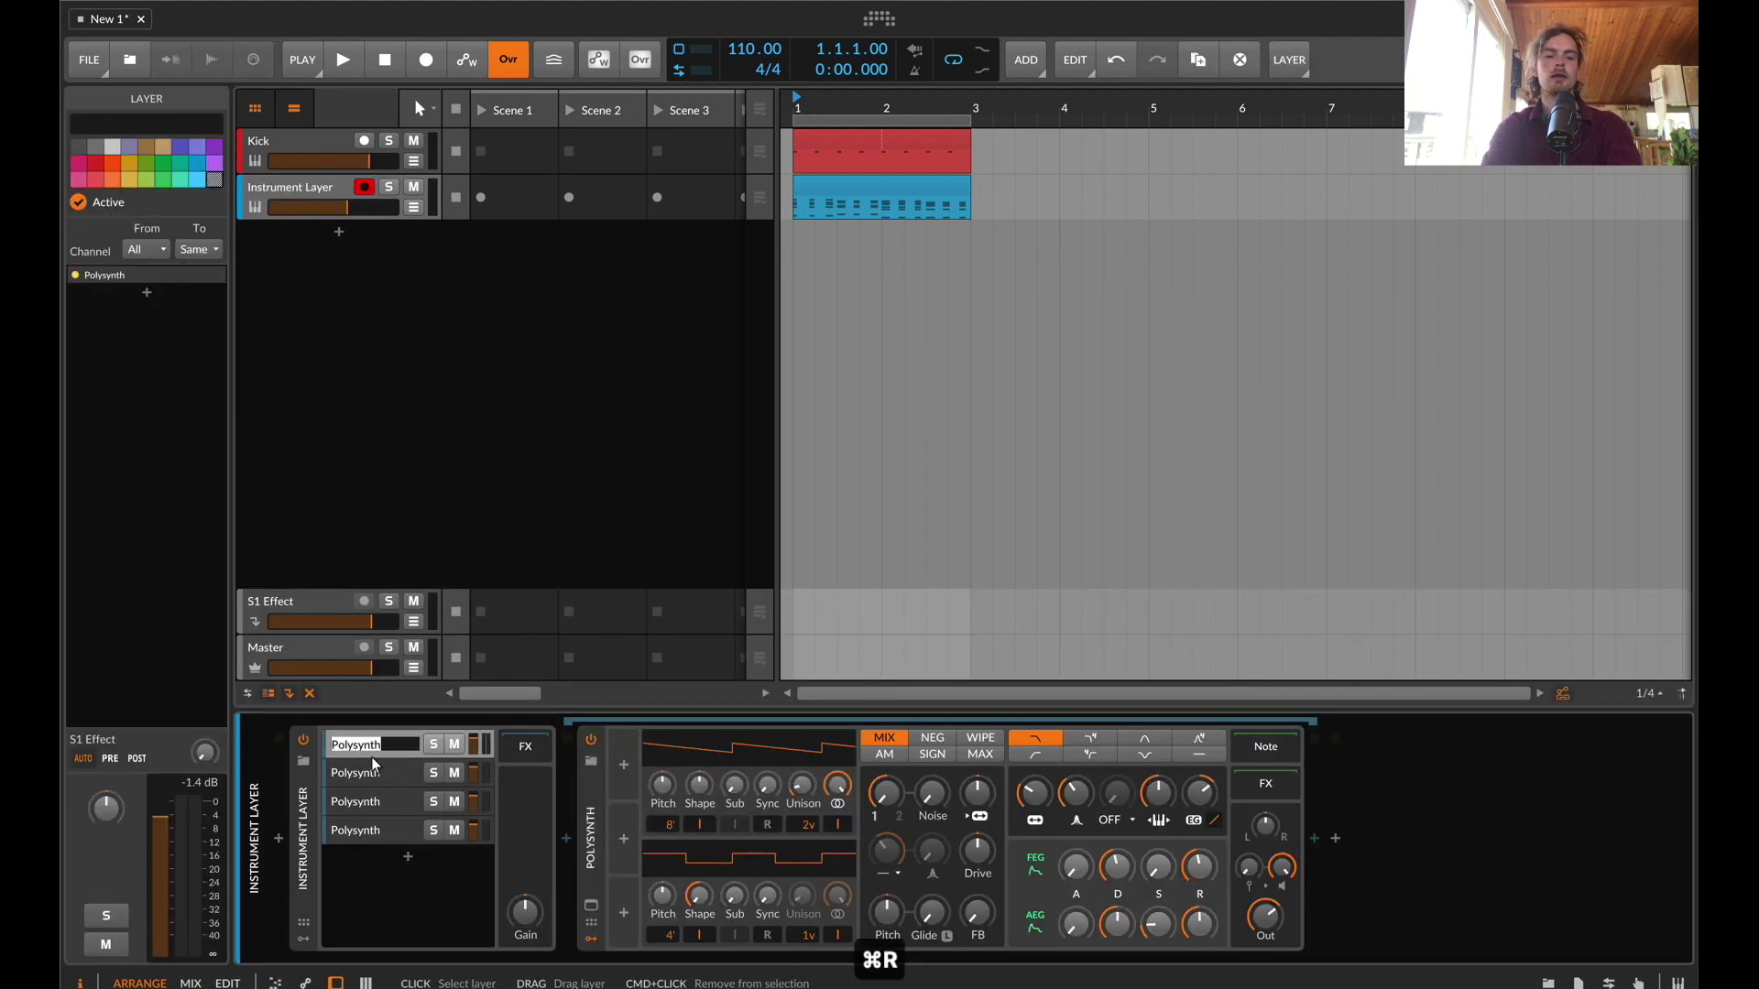
type("1")
key("Return")
left_click(371, 774)
key("super+r")
type("2")
key("Return")
Rename the third and fourth Polysynth layers as 3 and 4
left_click(367, 799)
key("super+r")
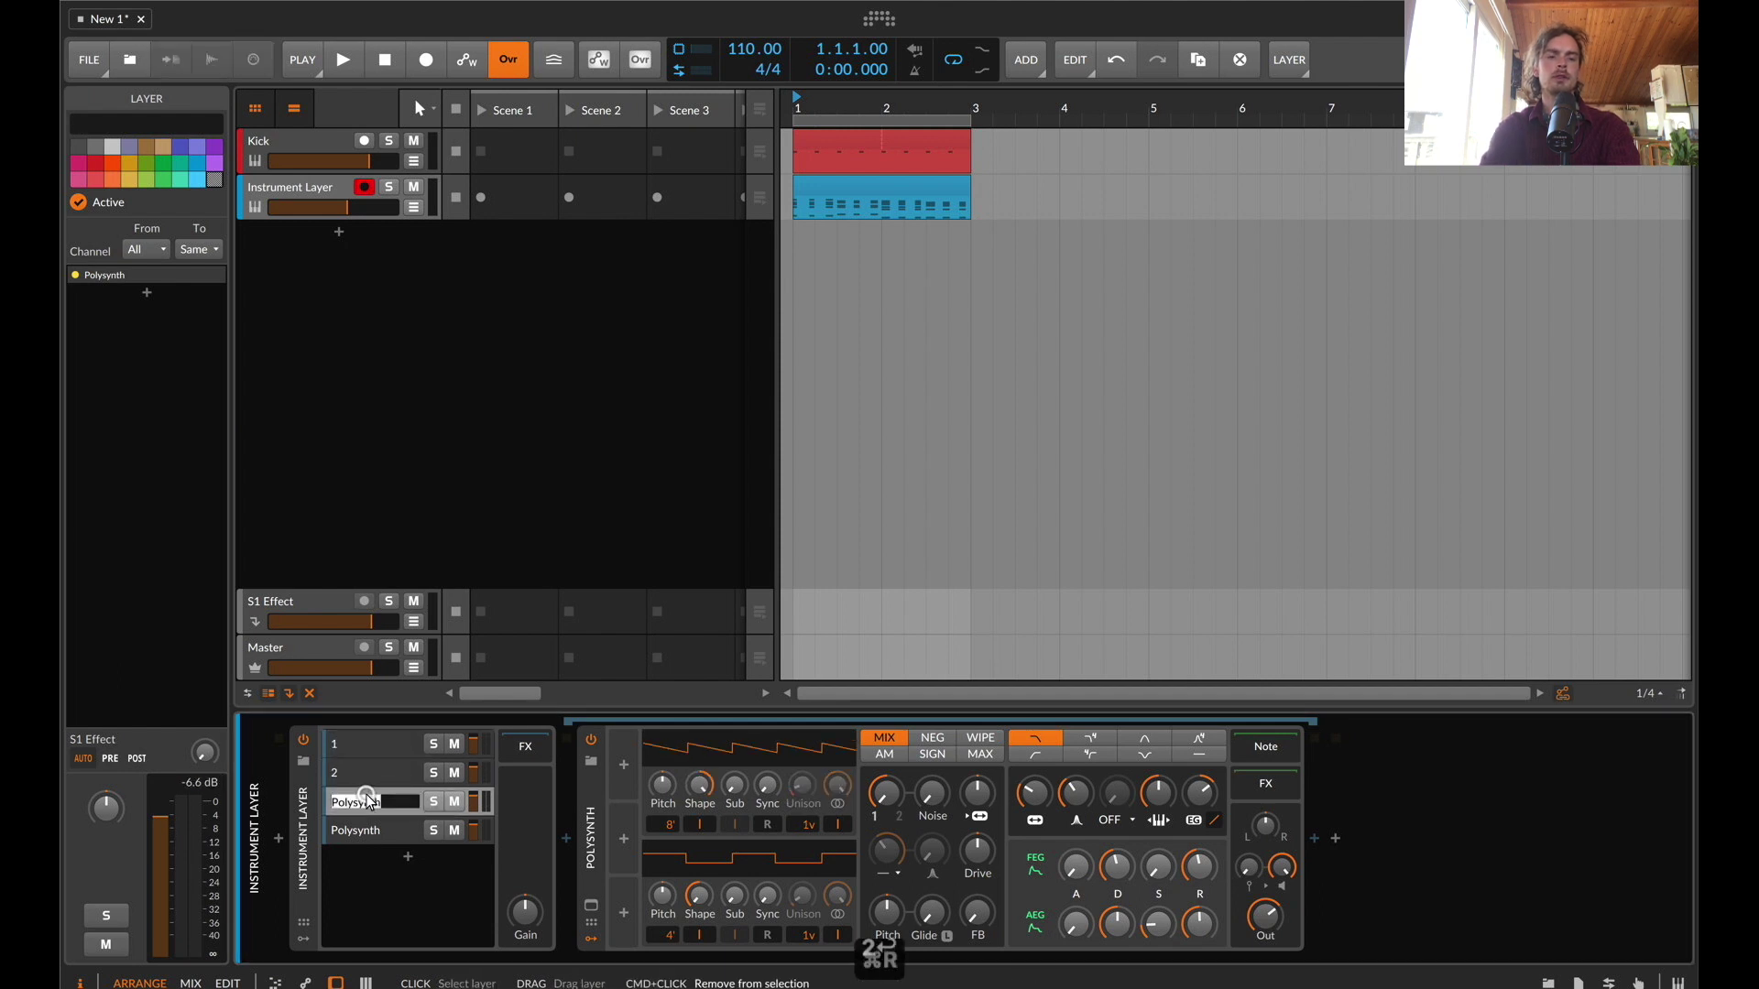
type("3")
key("Return")
left_click(368, 831)
key("super+r")
type("4")
key("Return")
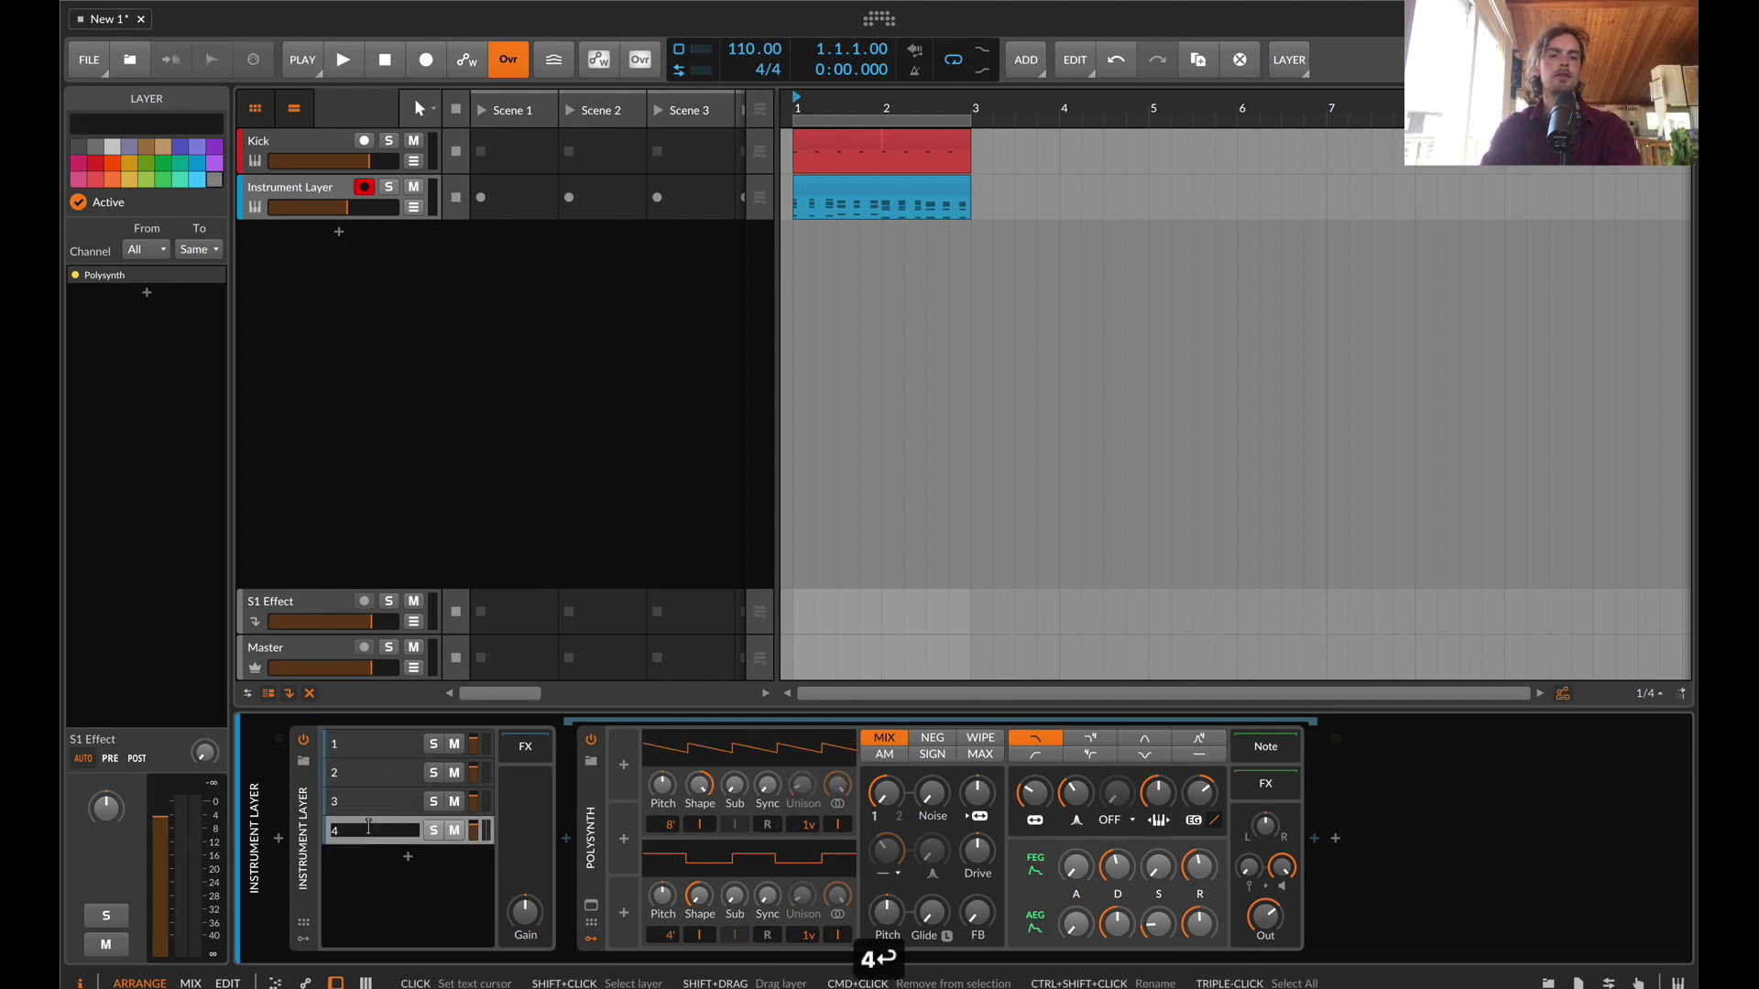
Set layer 4's oscillator mix to 48.9 % and compare layers 4 and 3 by soloing each during playback
key("space")
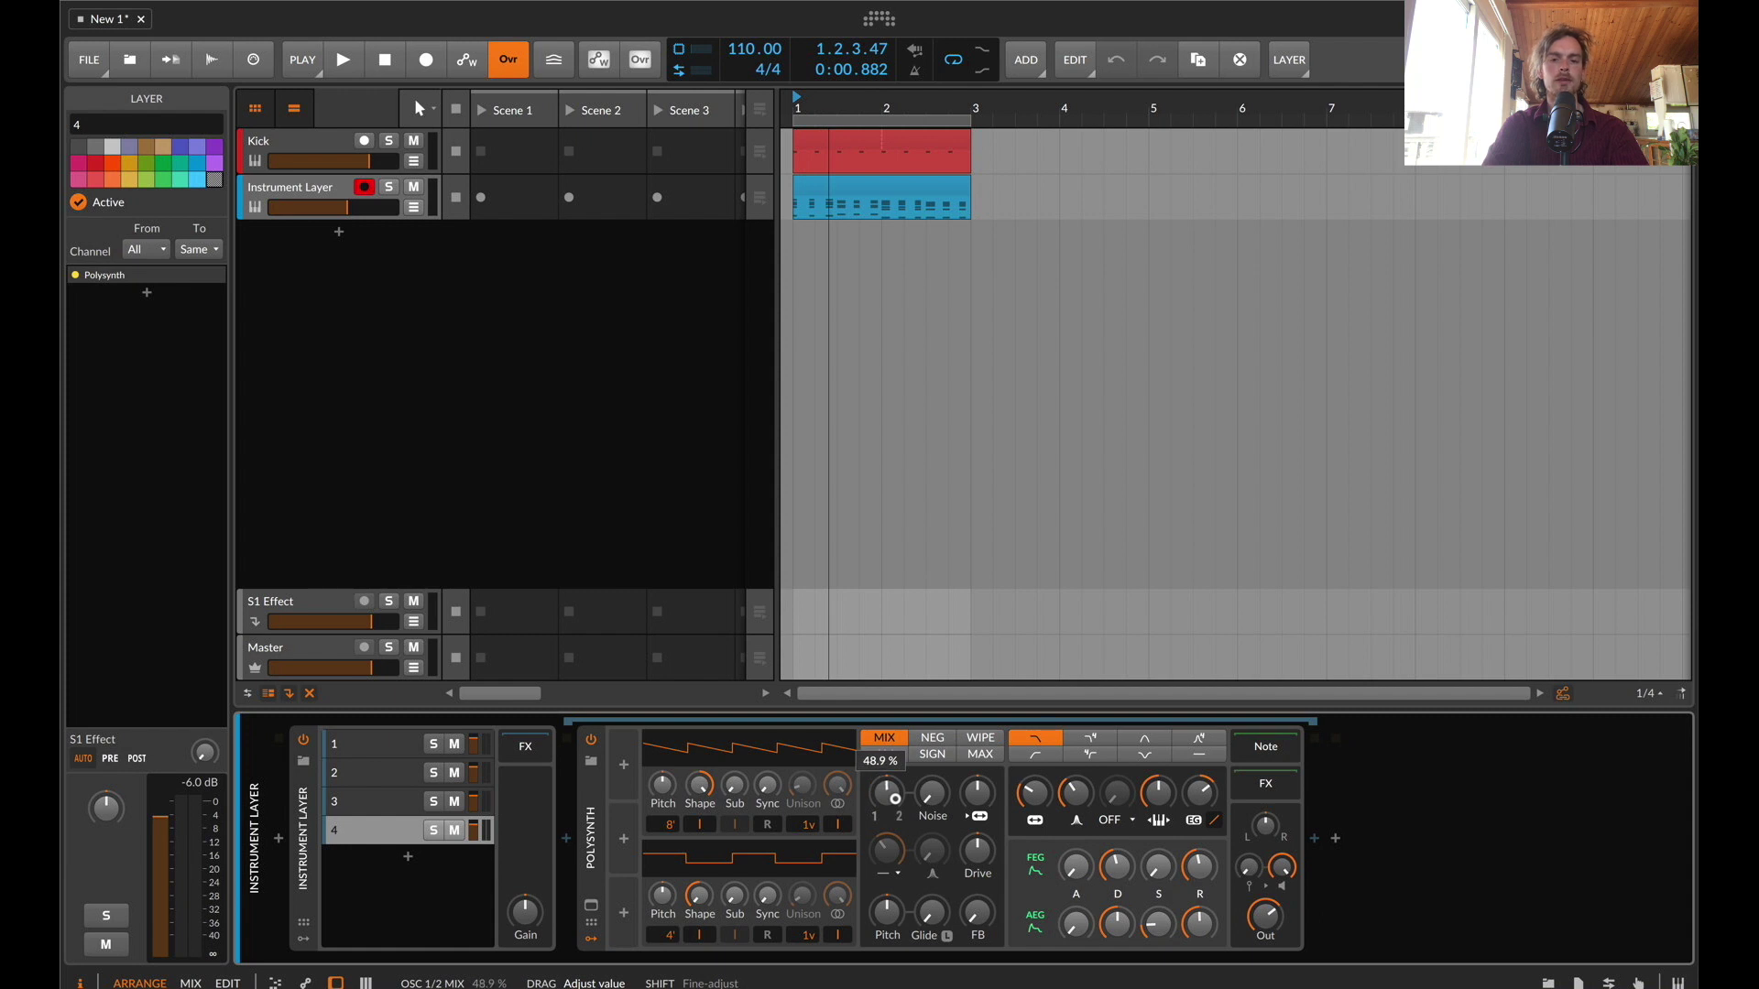
left_click_drag(896, 799, 895, 797)
key("space")
left_click(436, 832)
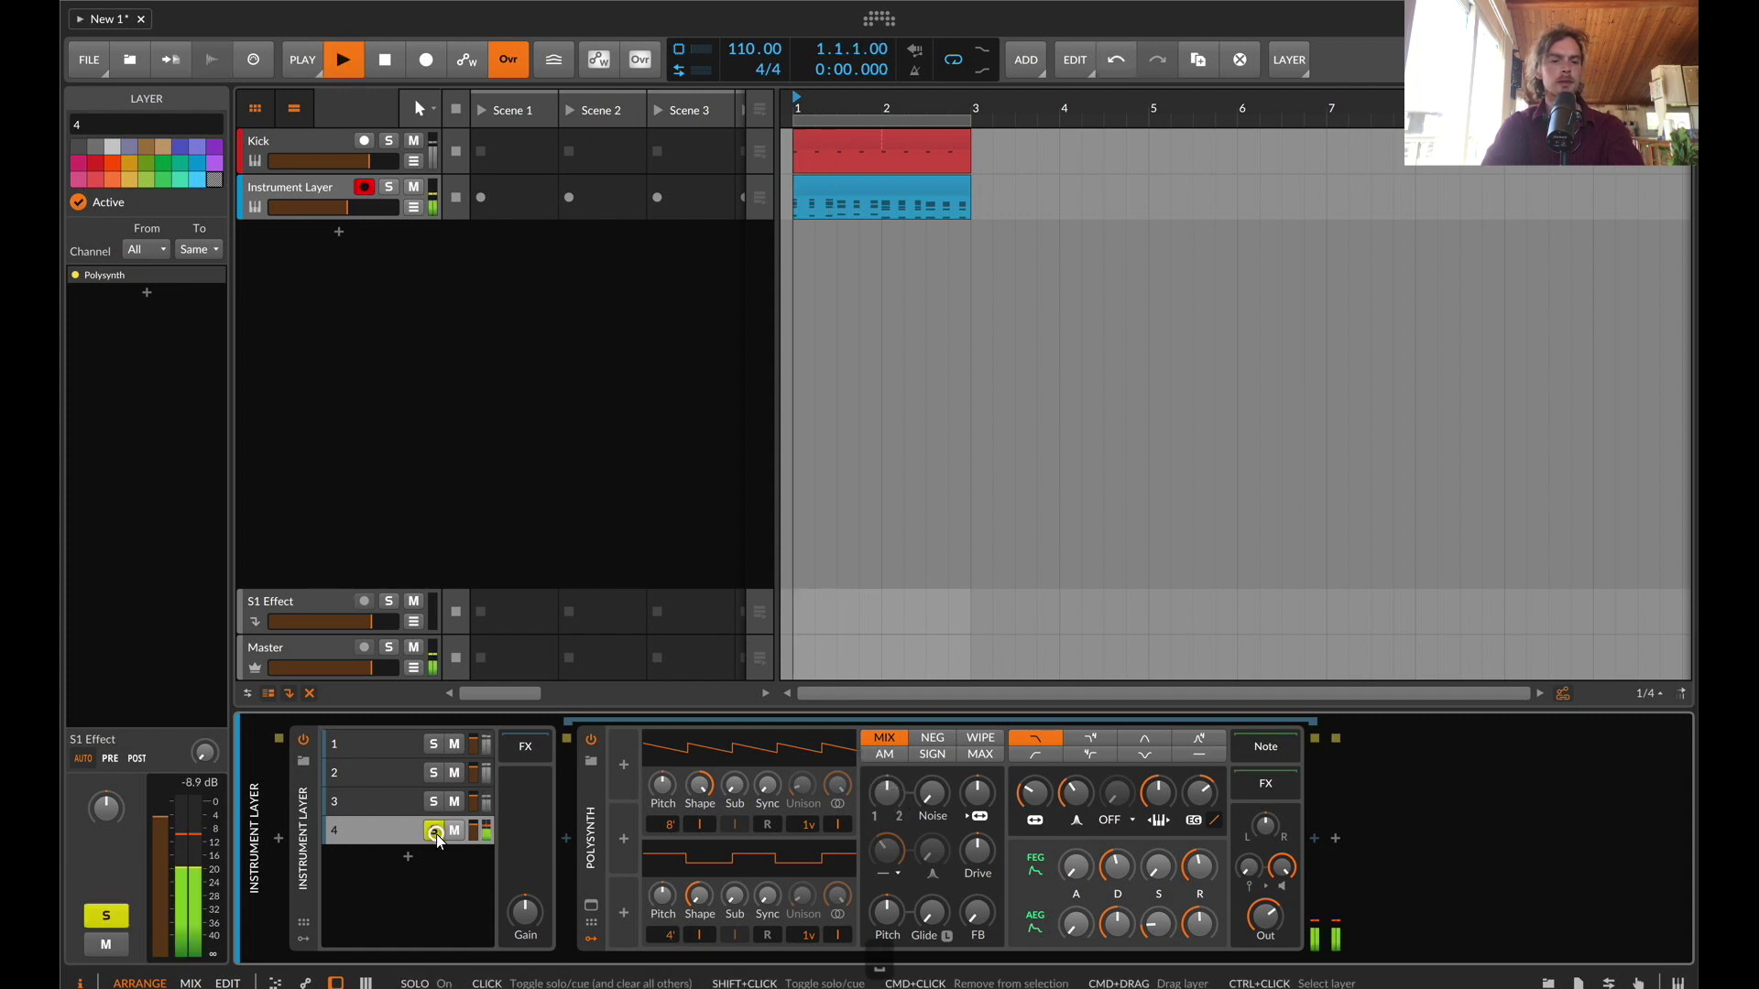
left_click(436, 801)
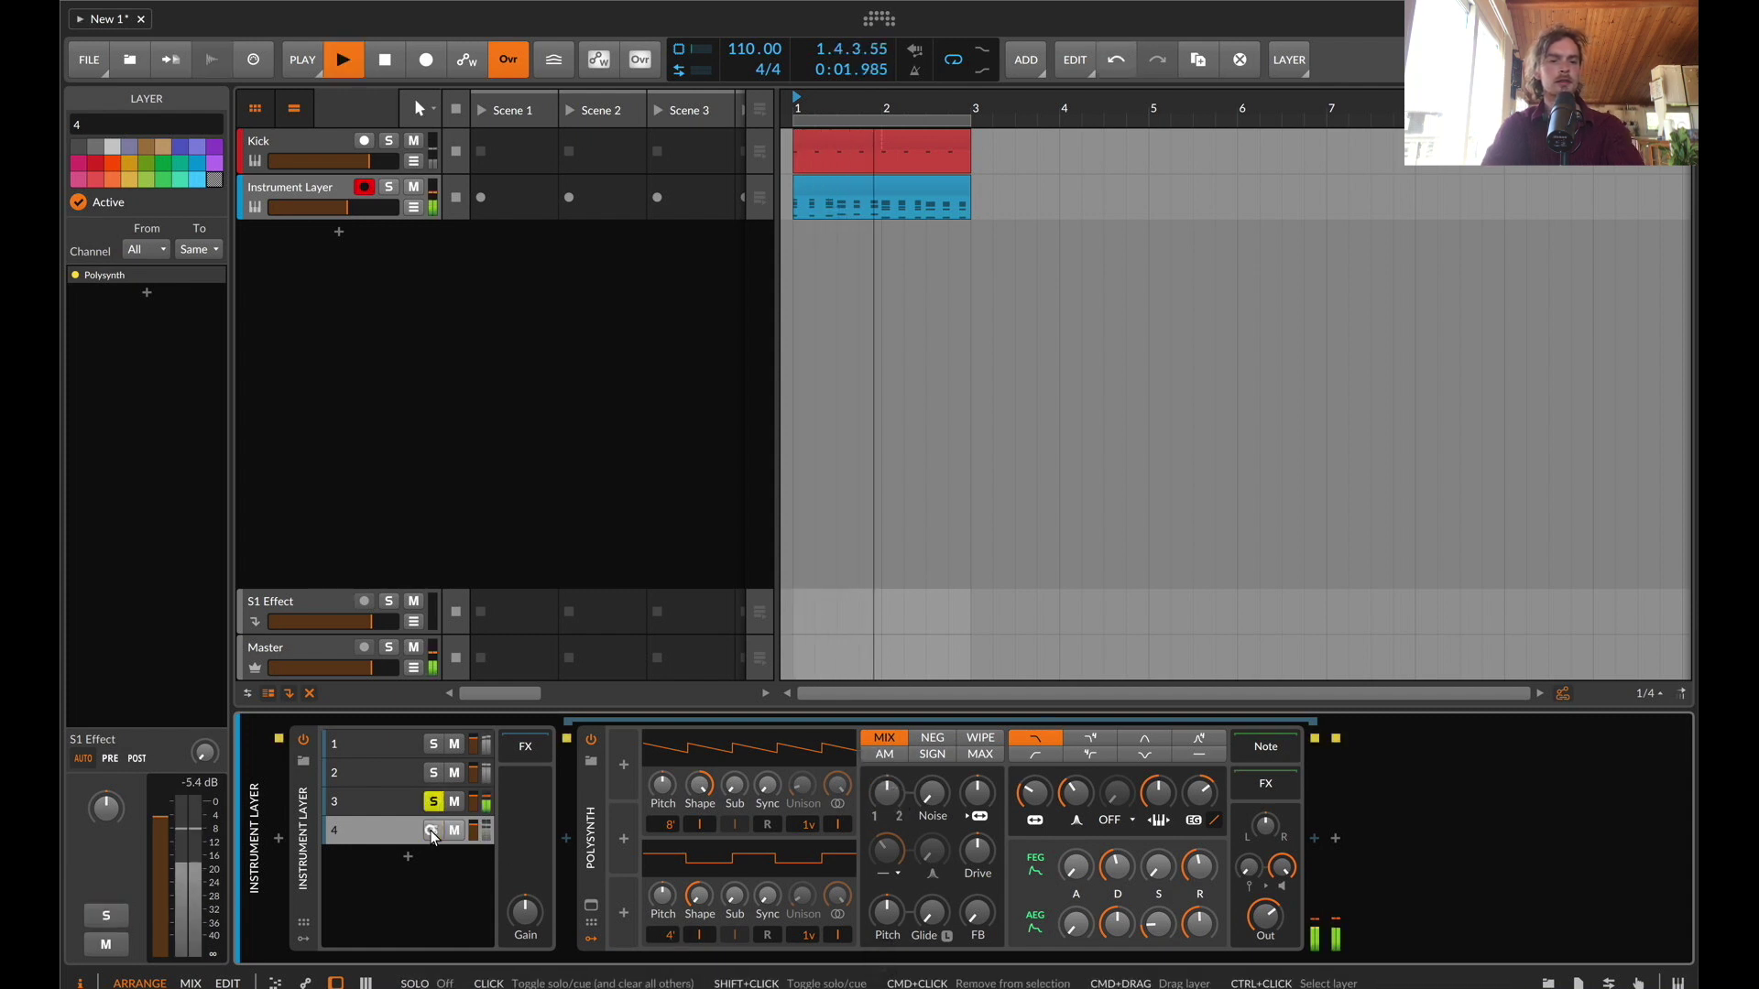
left_click(433, 830)
left_click(364, 834)
key("space")
left_click(371, 831)
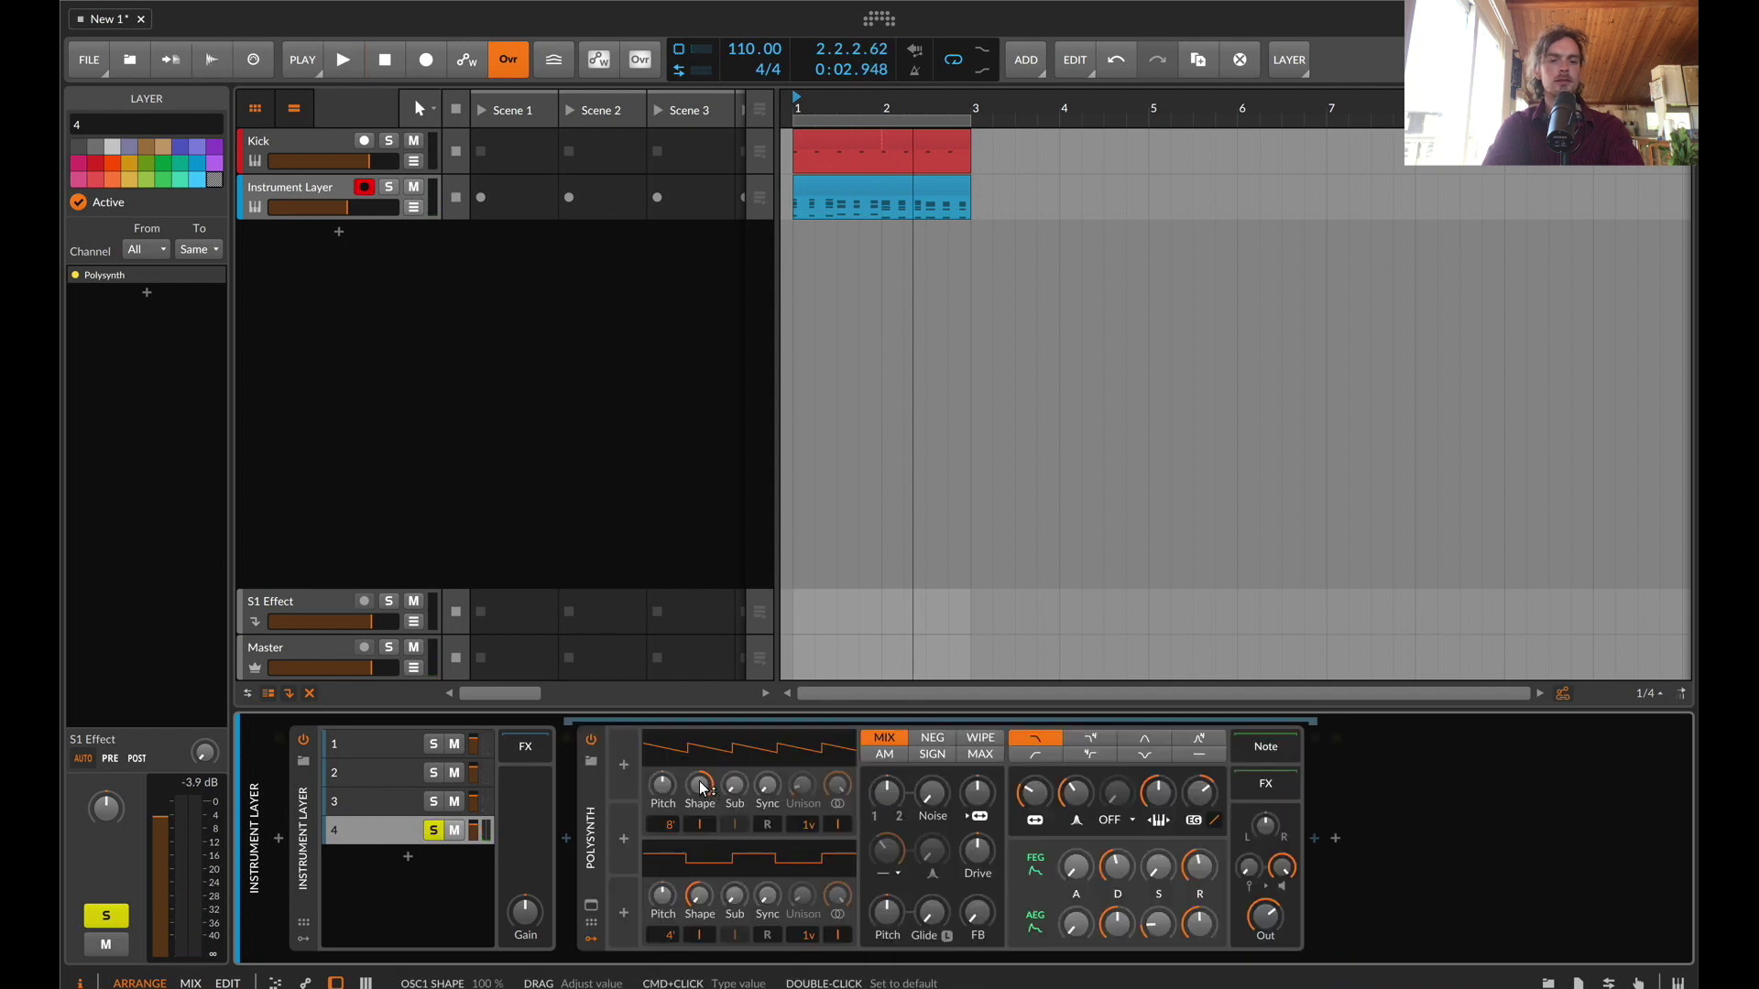
Adjust the second oscillator's sync on layer 4, set the oscillator mix to 45.8 %, and play all layers without solo
key("space")
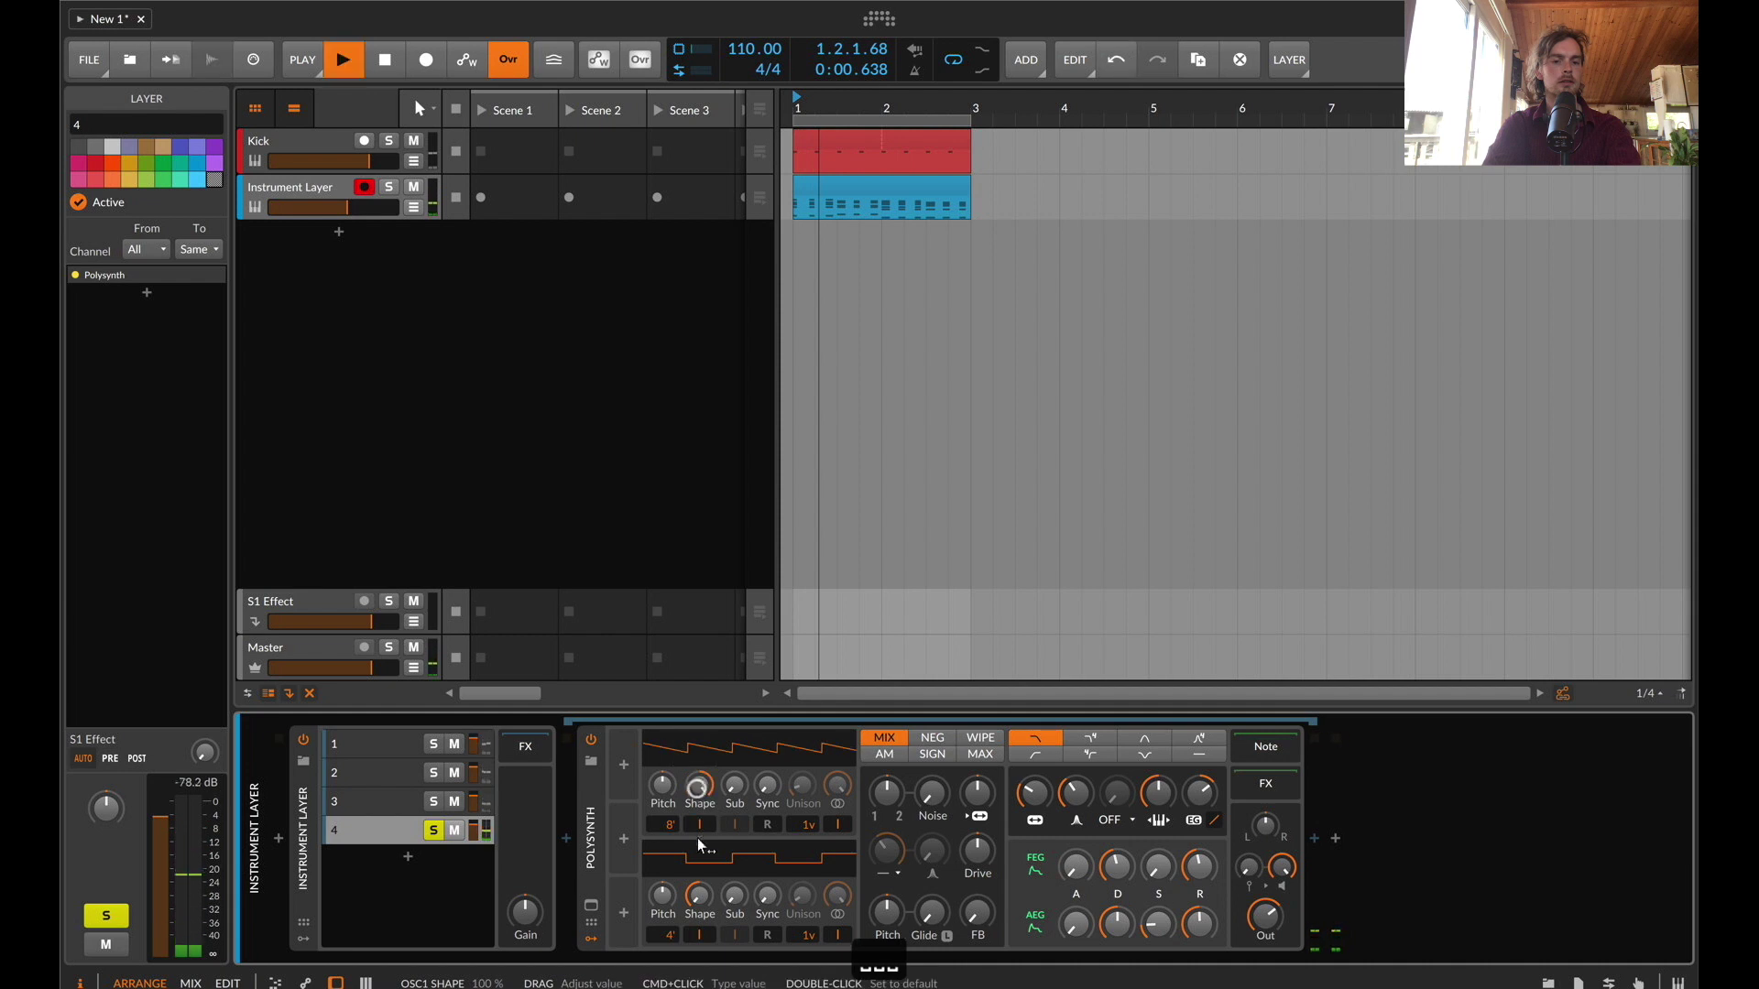
mouse_move(768, 895)
left_mouse_down()
mouse_move(767, 855)
mouse_move(769, 891)
left_mouse_up()
left_click_drag(890, 796, 890, 803)
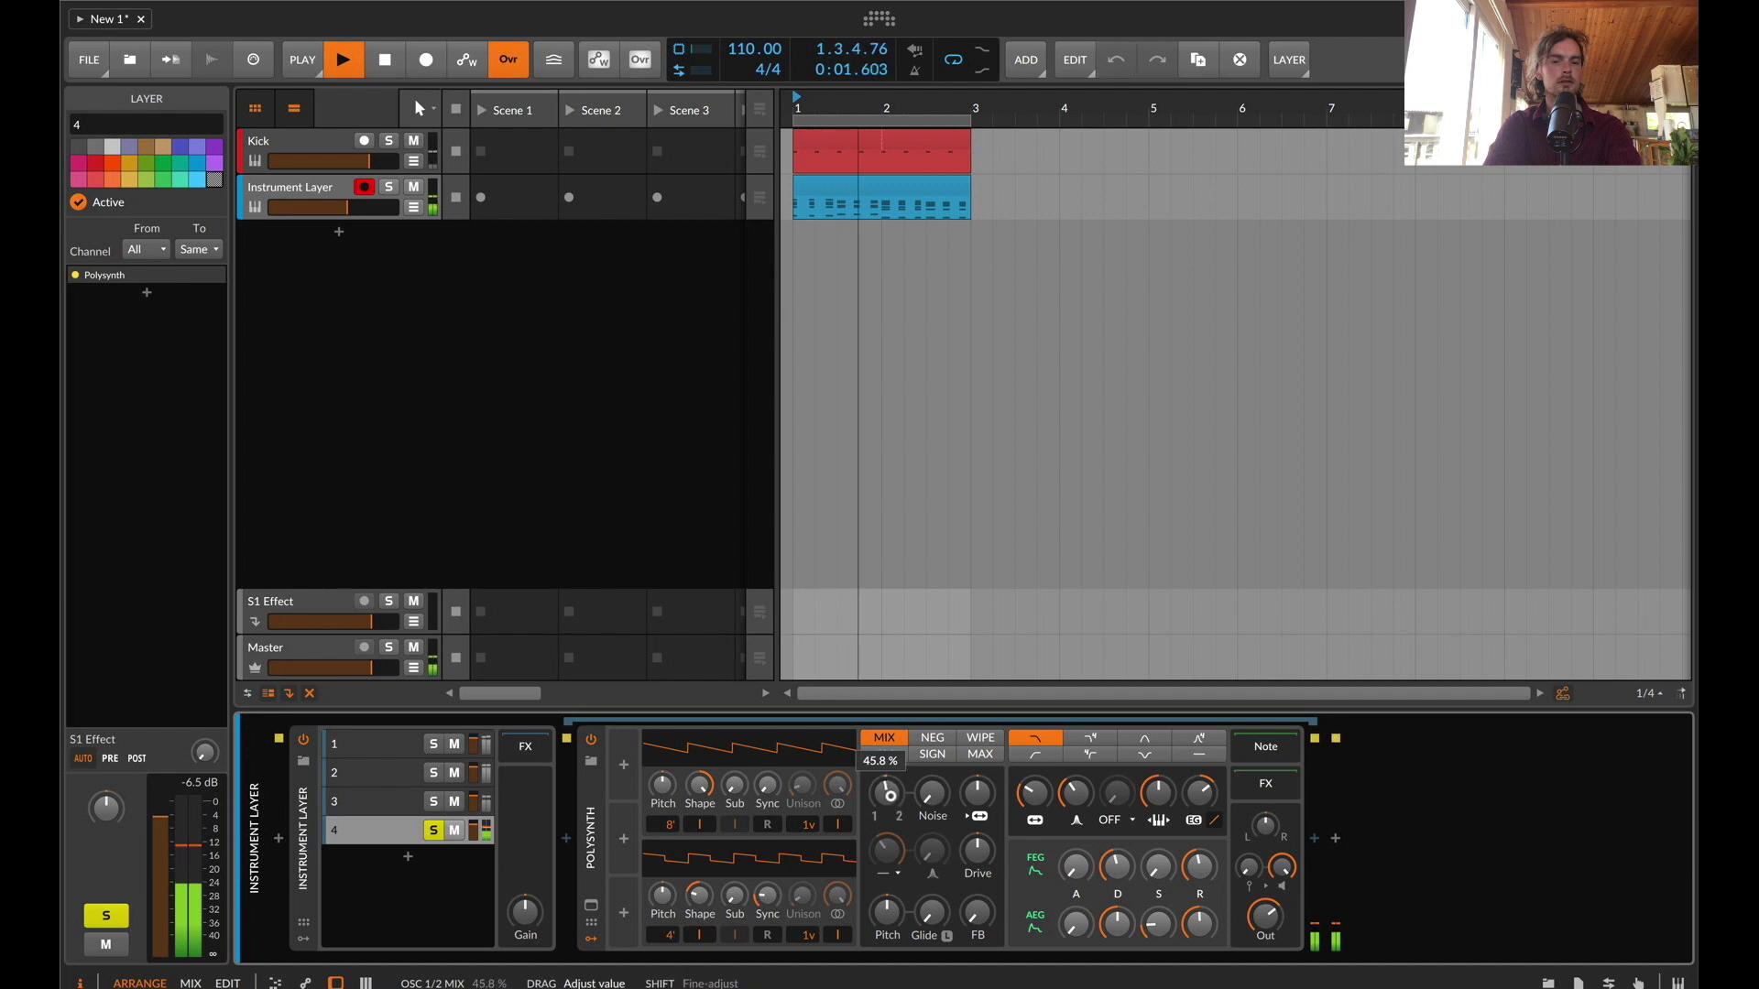
left_click(433, 831)
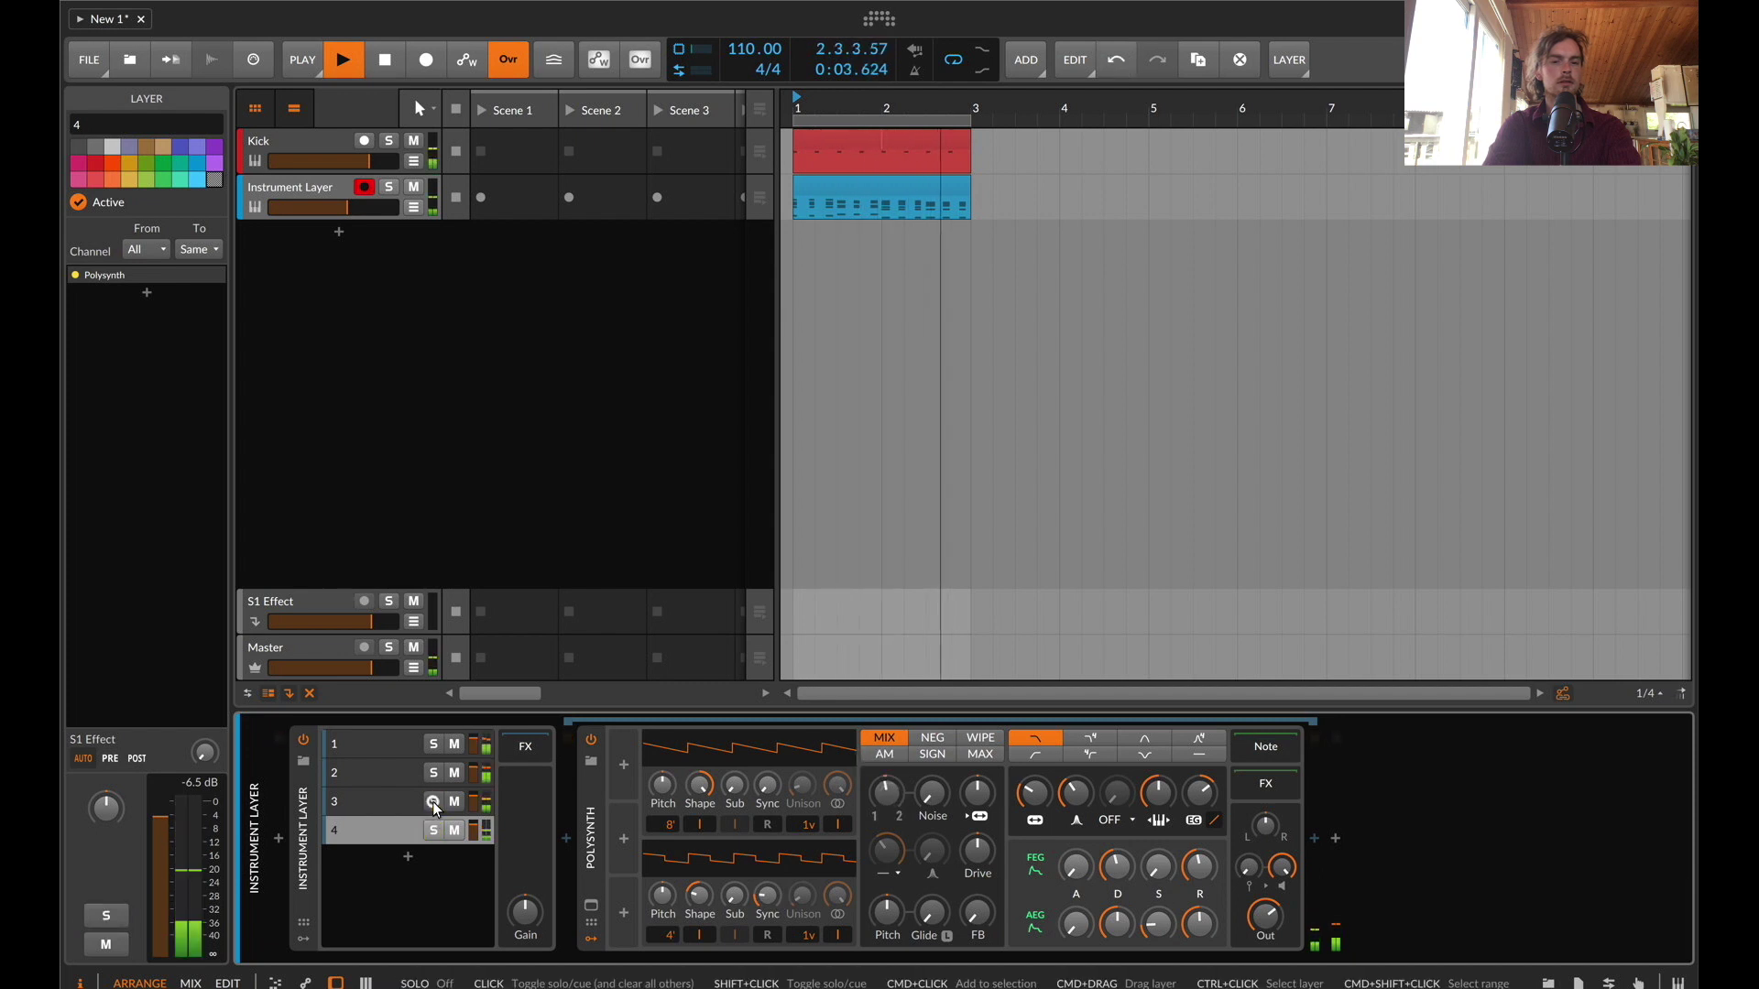
key("space")
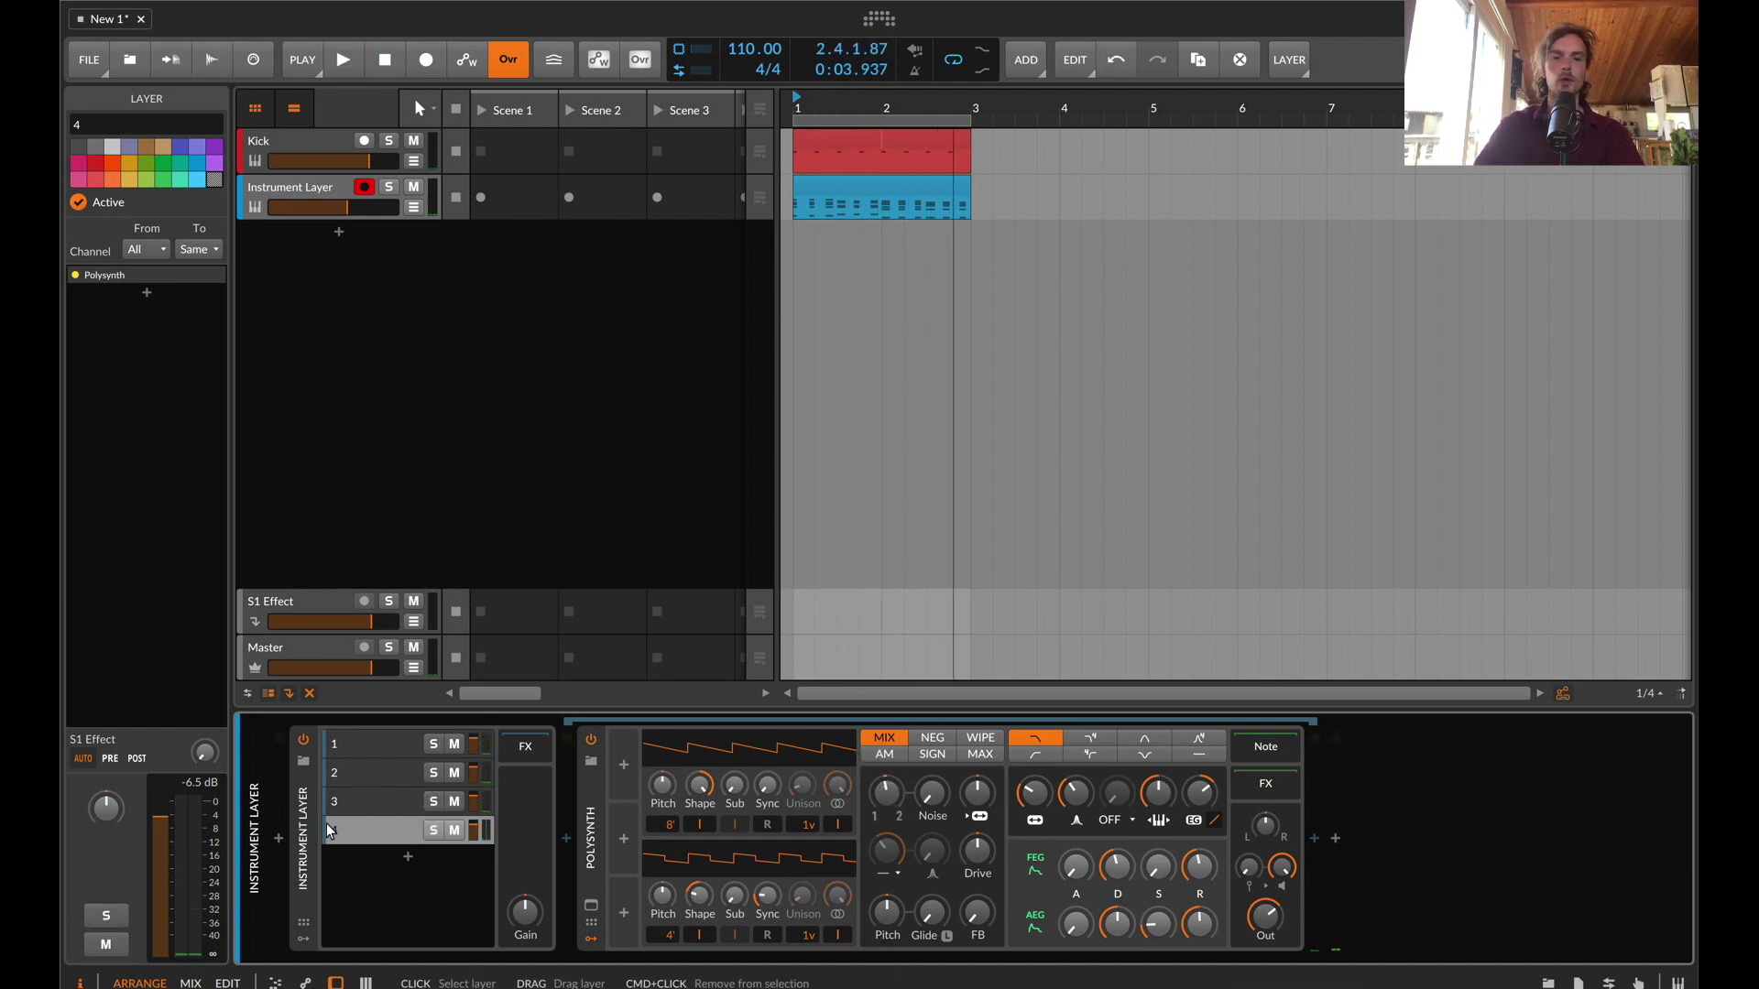
Review the note channel colors in the synth clip and the Polysynth on each of the four layers
double_click(866, 181)
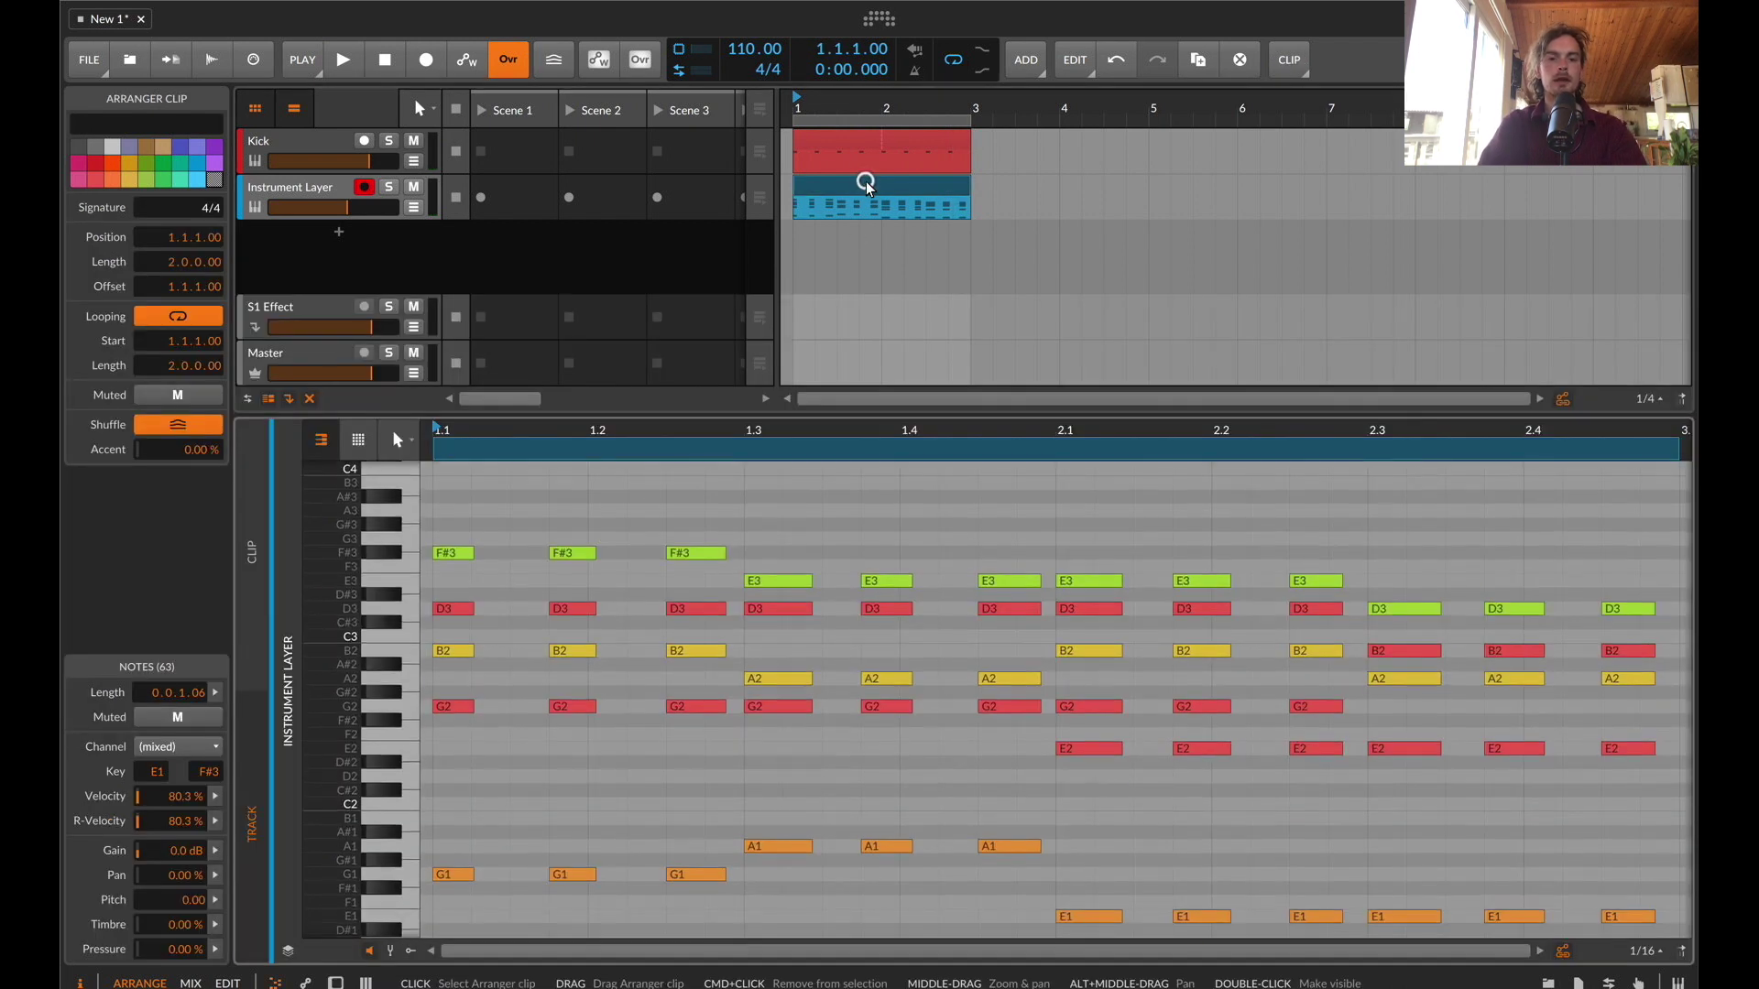
double_click(268, 189)
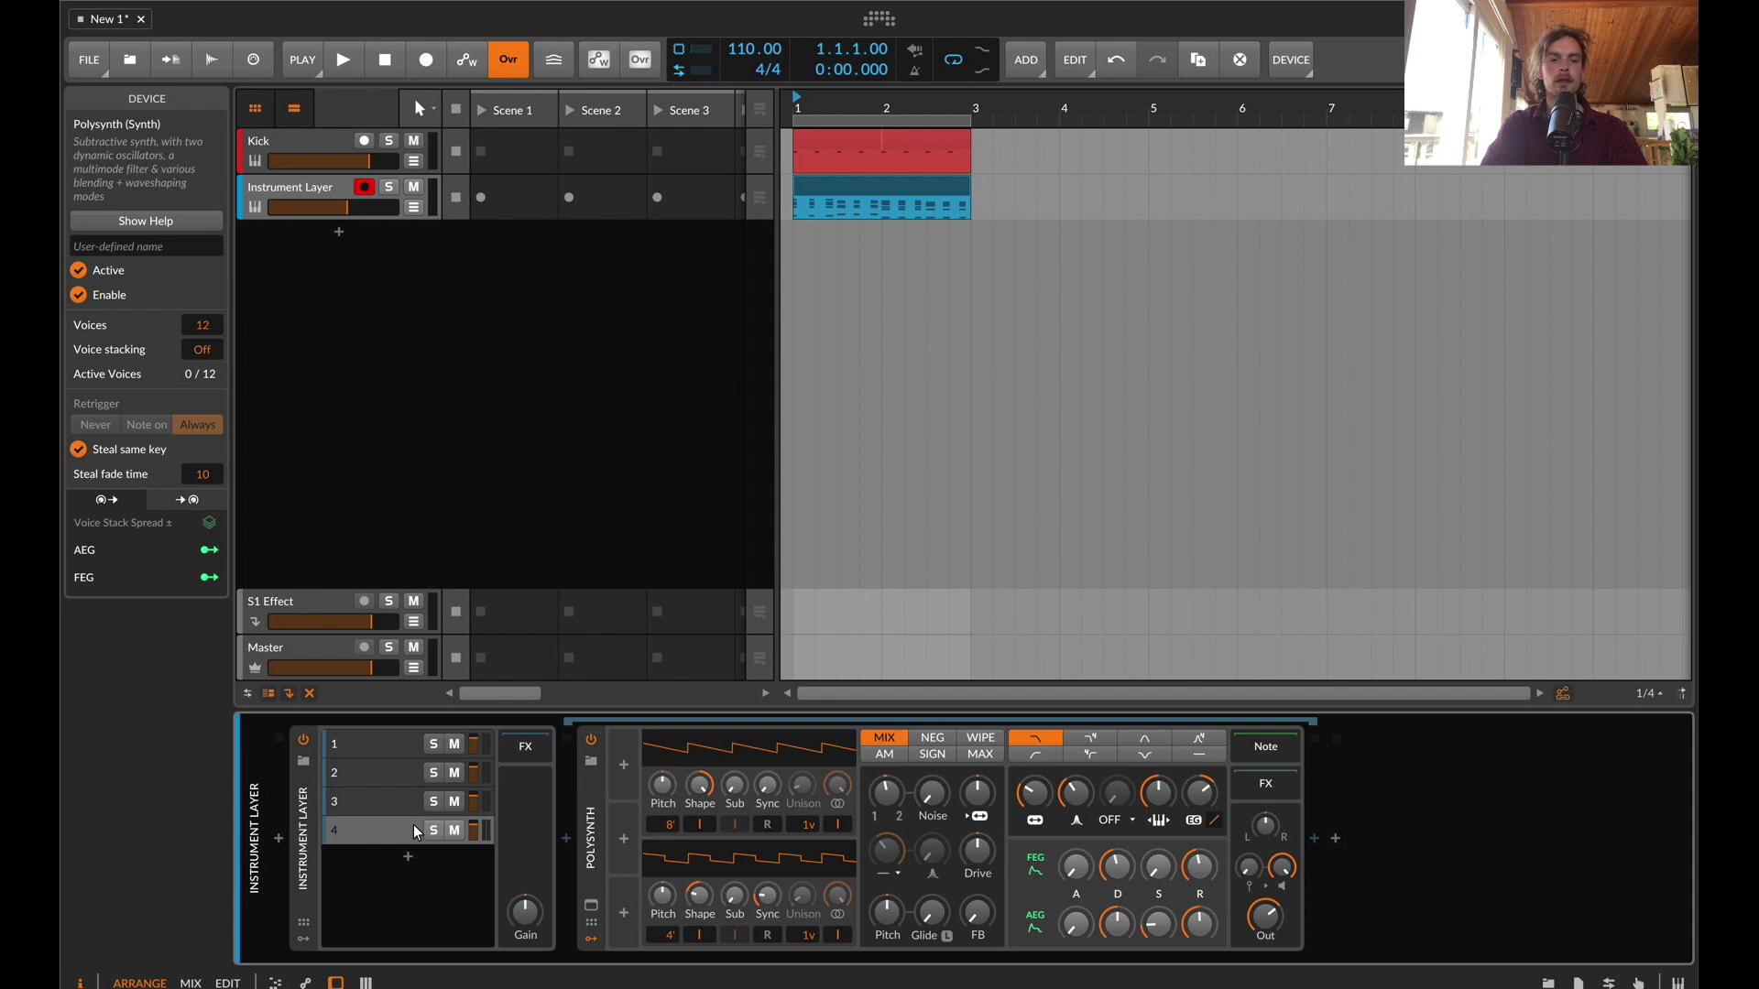
left_click(350, 747)
left_click(352, 775)
left_click(355, 800)
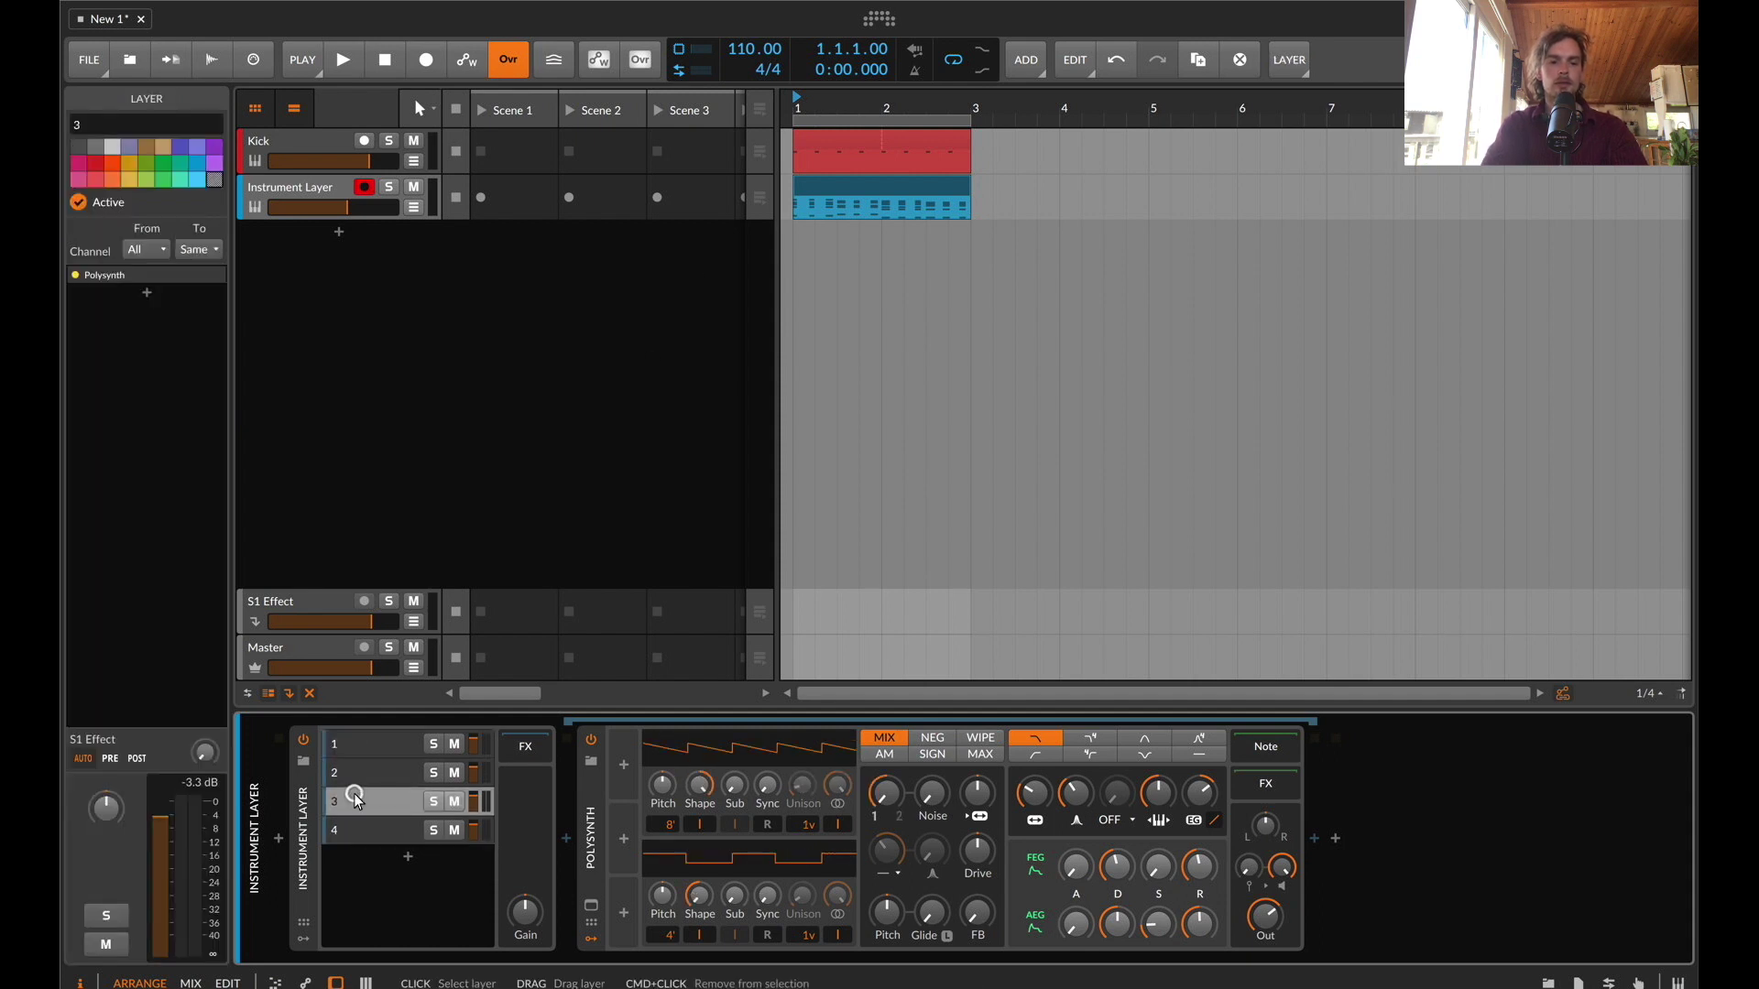
left_click(362, 832)
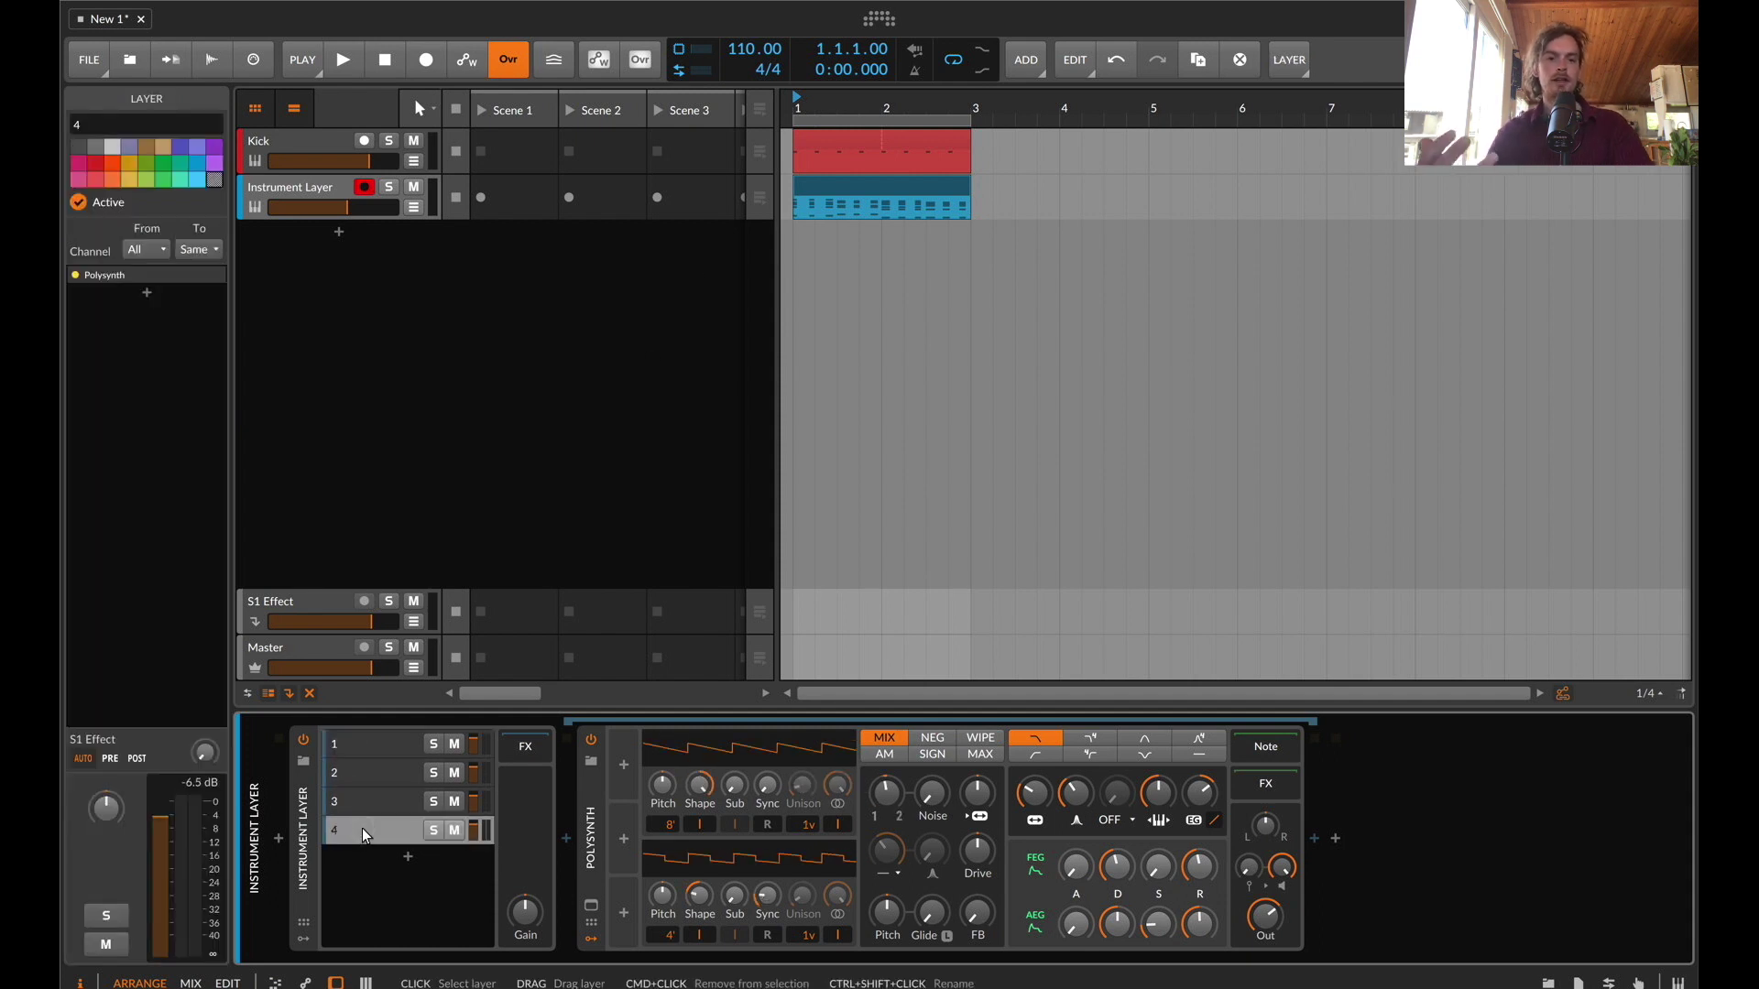
Insert a Channel Filter before the Polysynth on layer 1
left_click(378, 741)
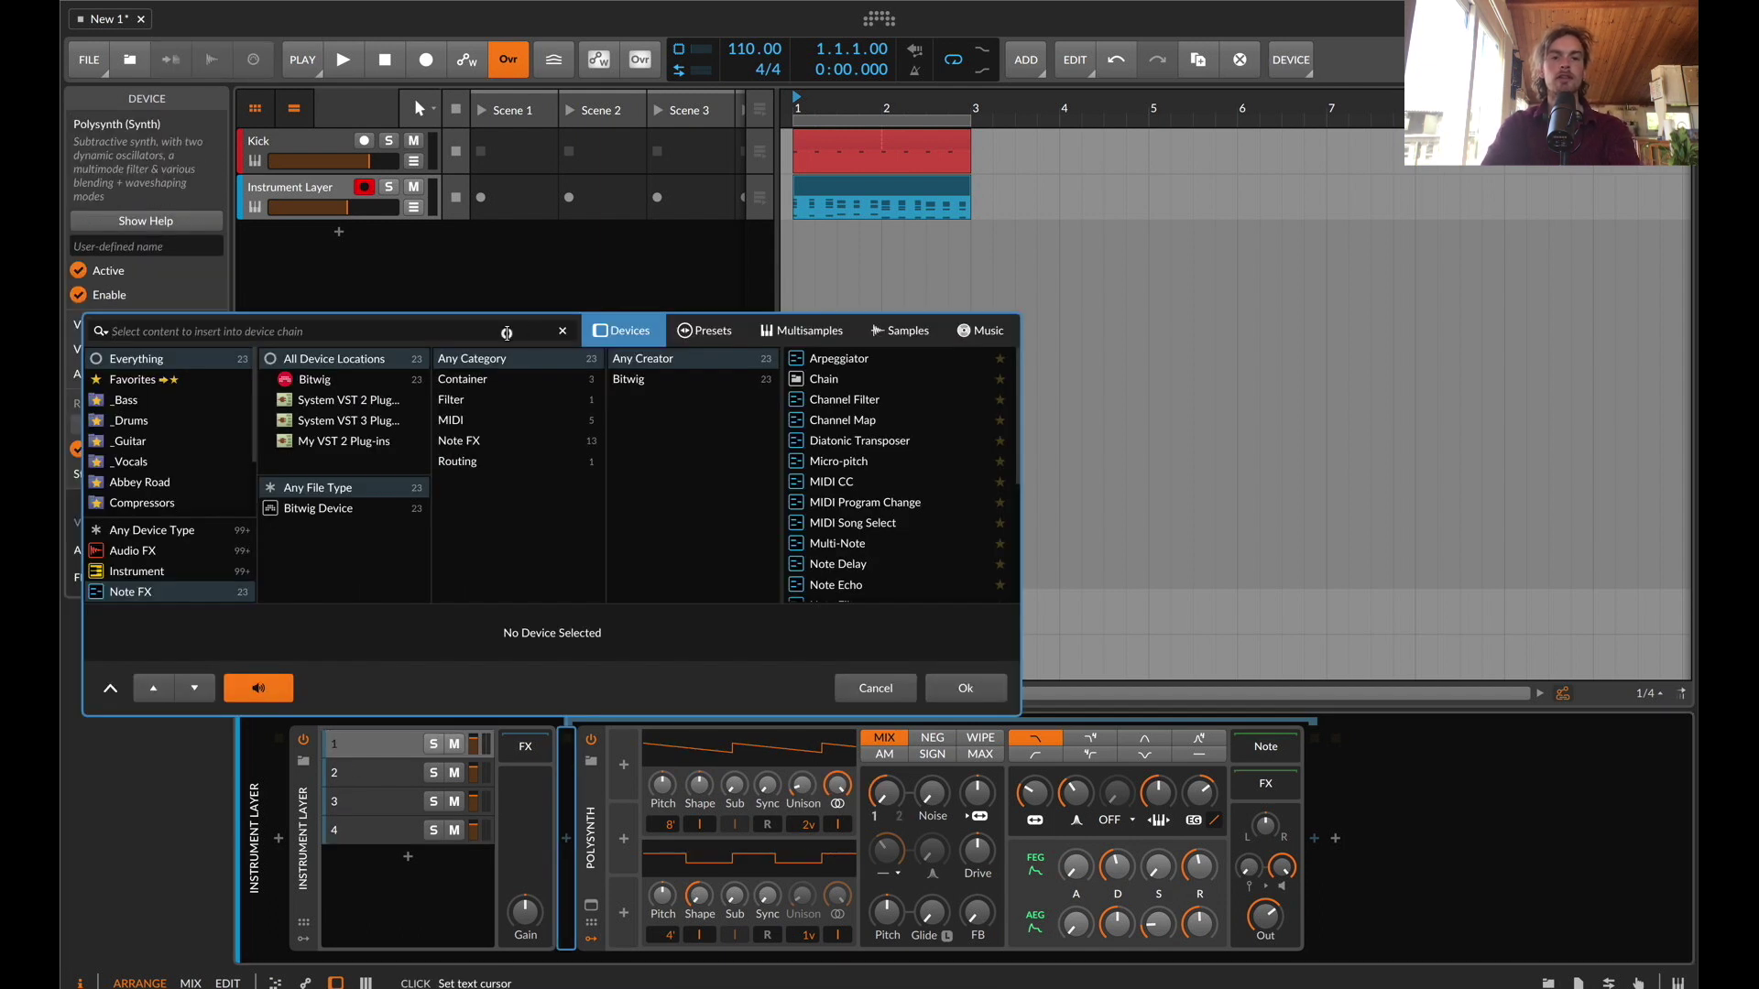
type("chann")
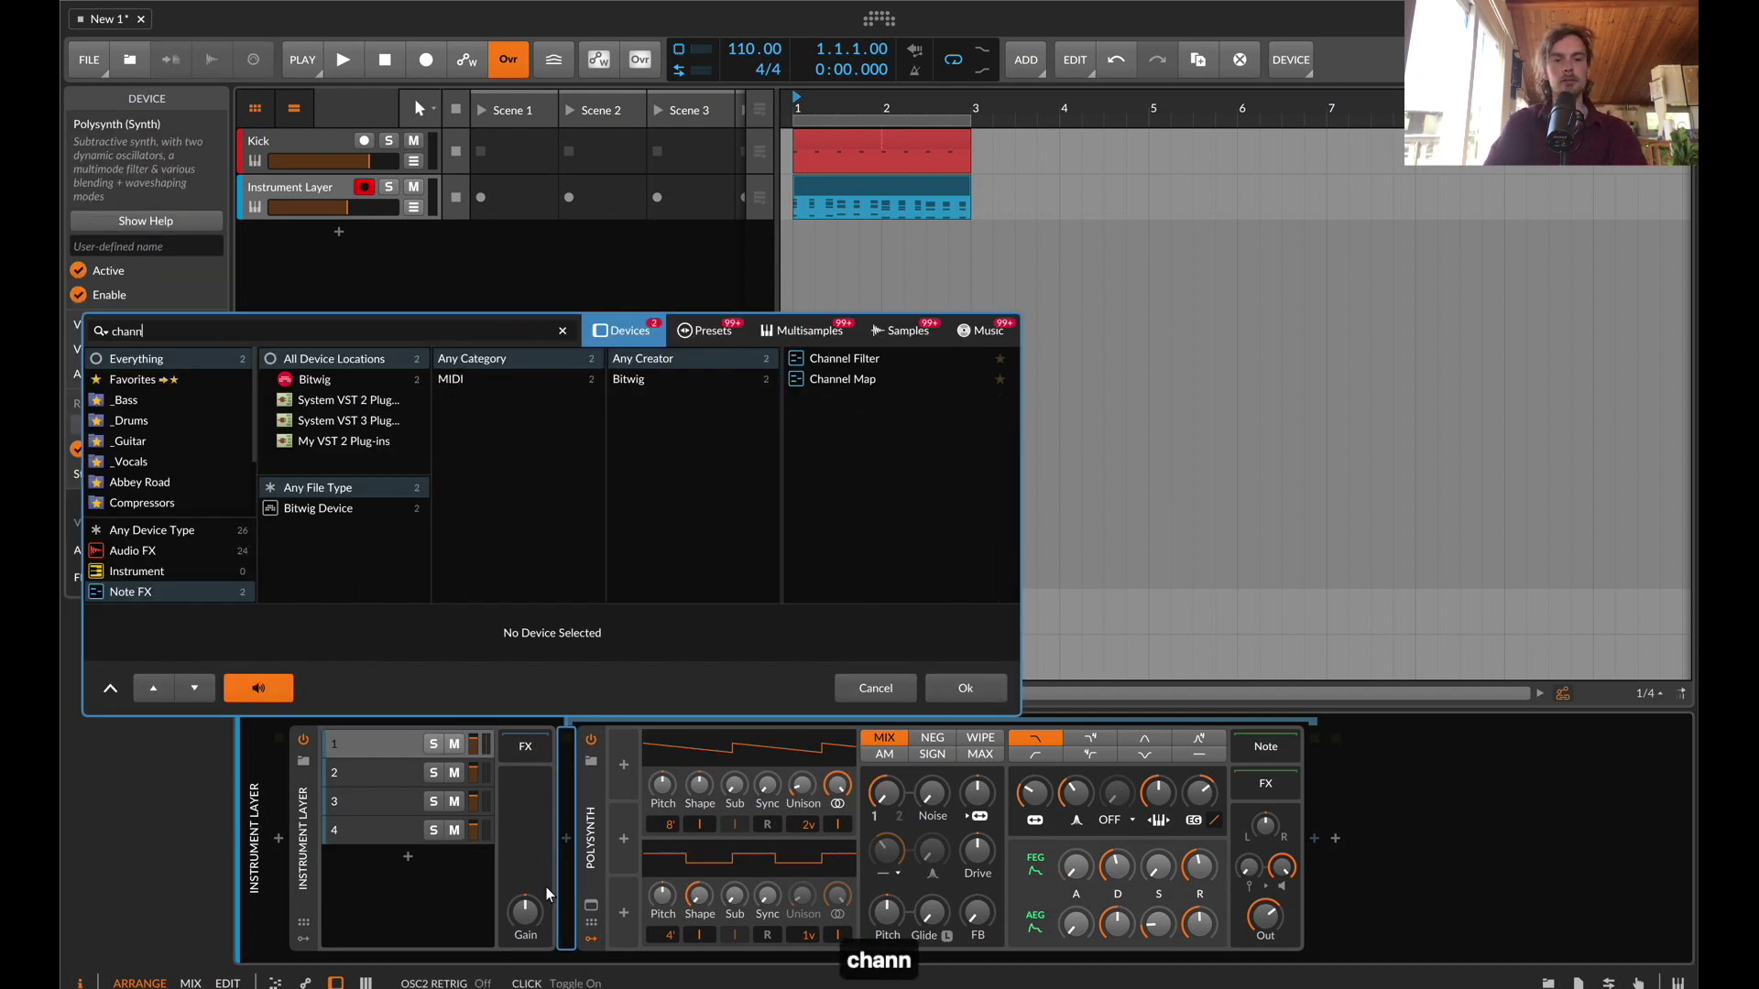
double_click(854, 360)
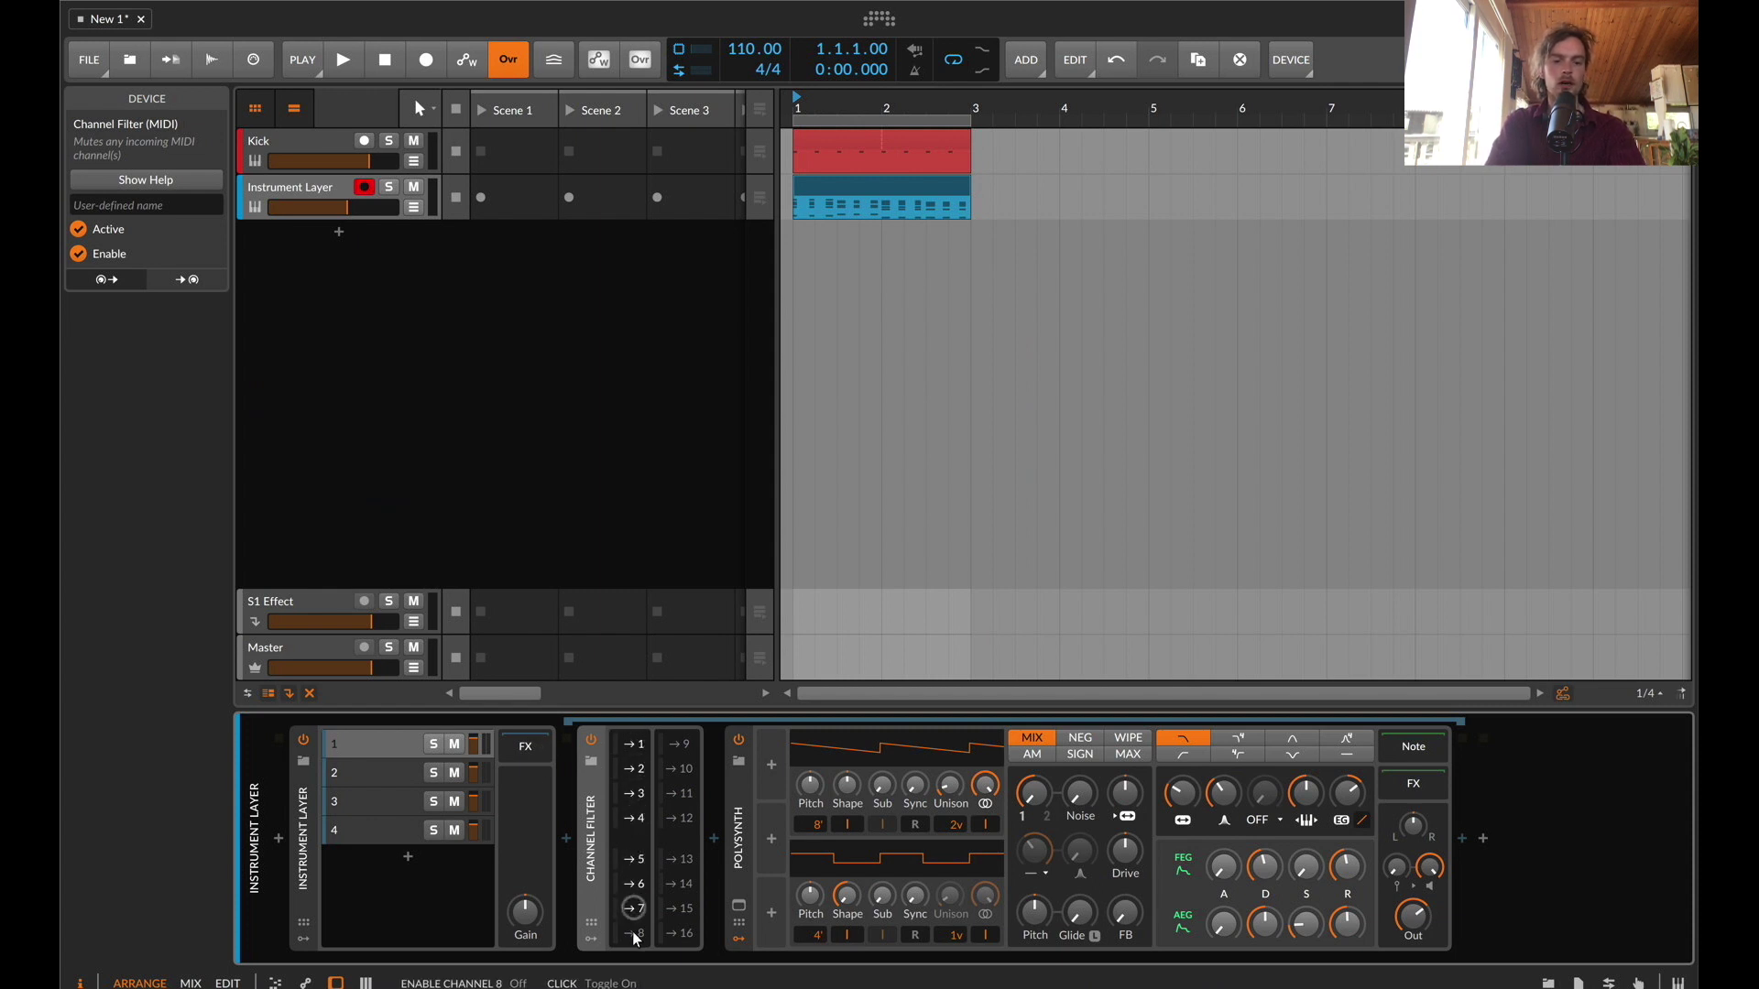
Limit layer 1's Channel Filter so that only channel 1 passes
left_click(639, 864)
left_click(639, 800)
left_click(638, 820)
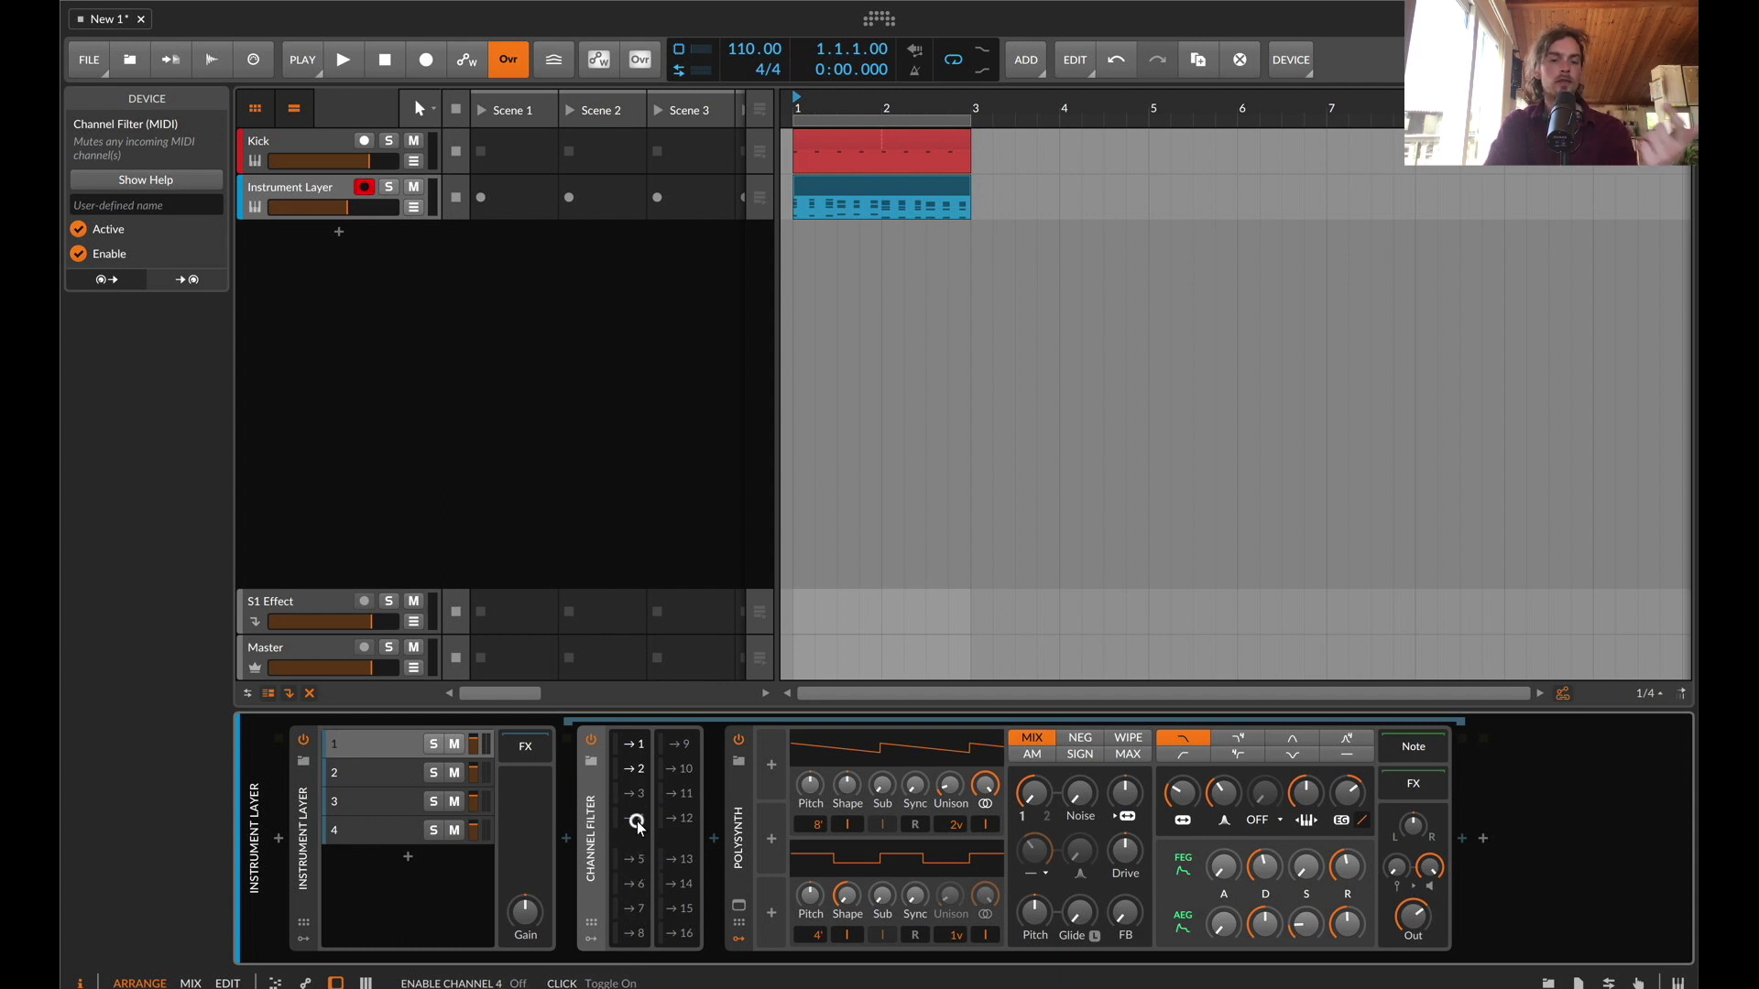
left_click(638, 769)
left_click(638, 744)
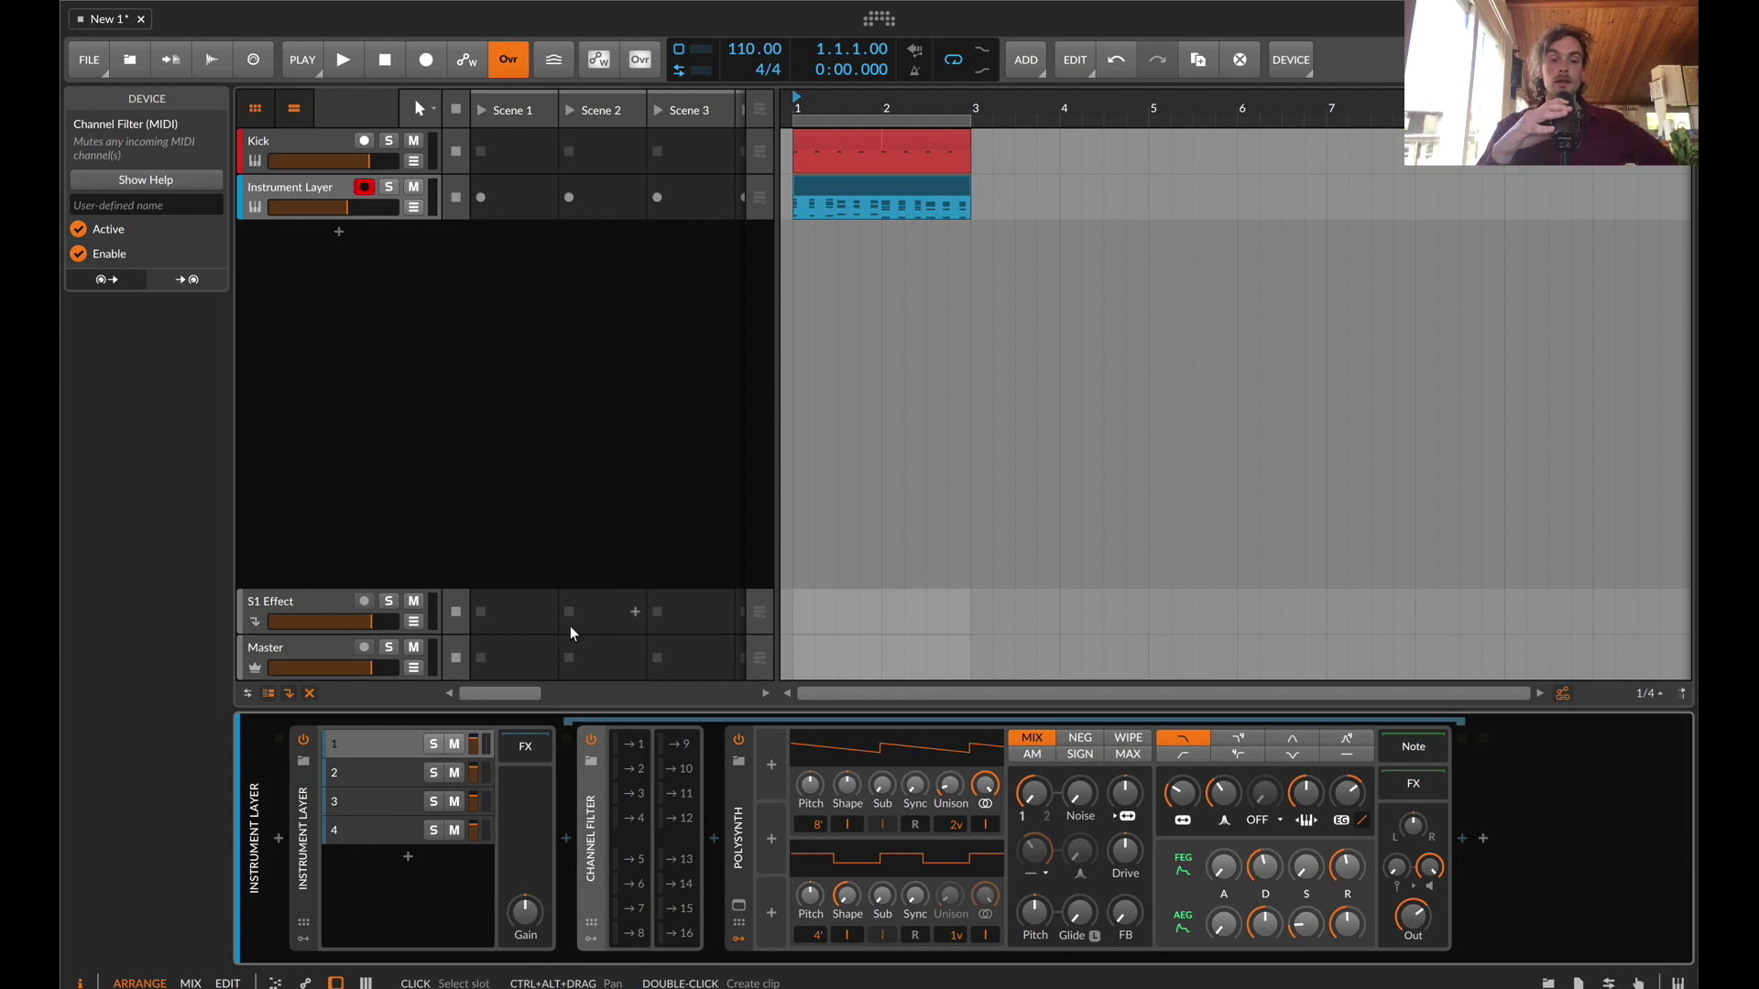
left_click(344, 740)
left_click(601, 782)
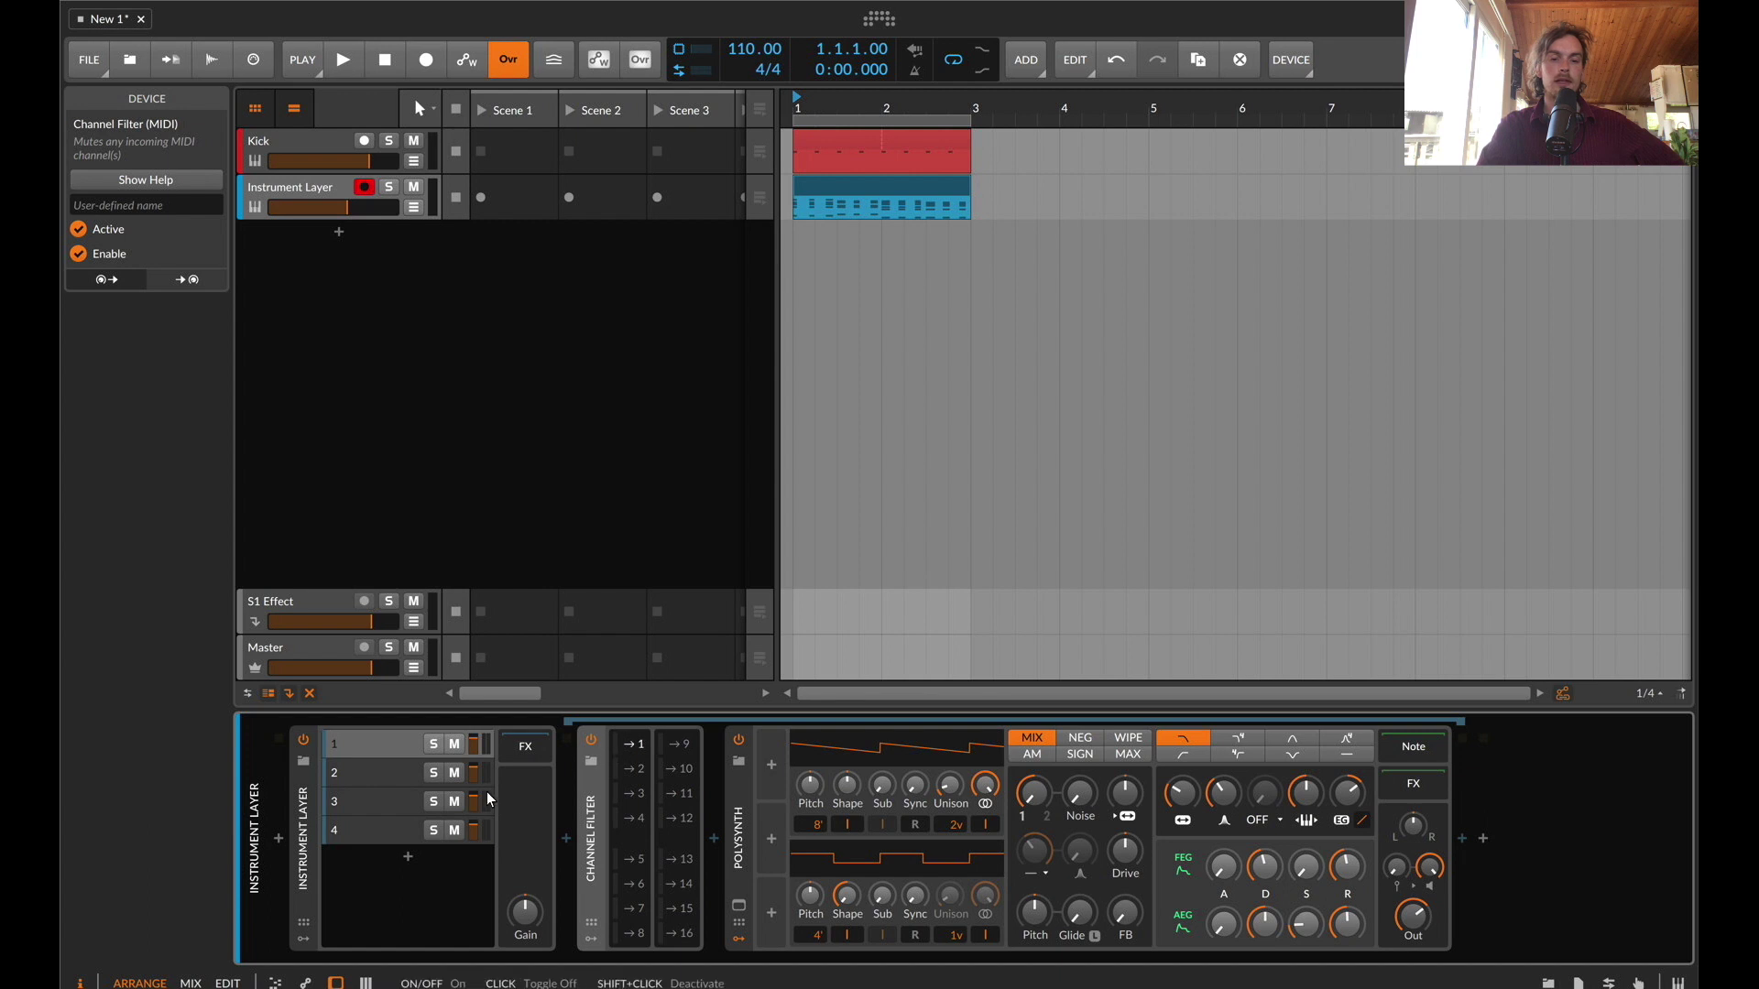
Mute layers 2, 3 and 4
left_click(454, 774)
left_click(456, 802)
left_click(454, 830)
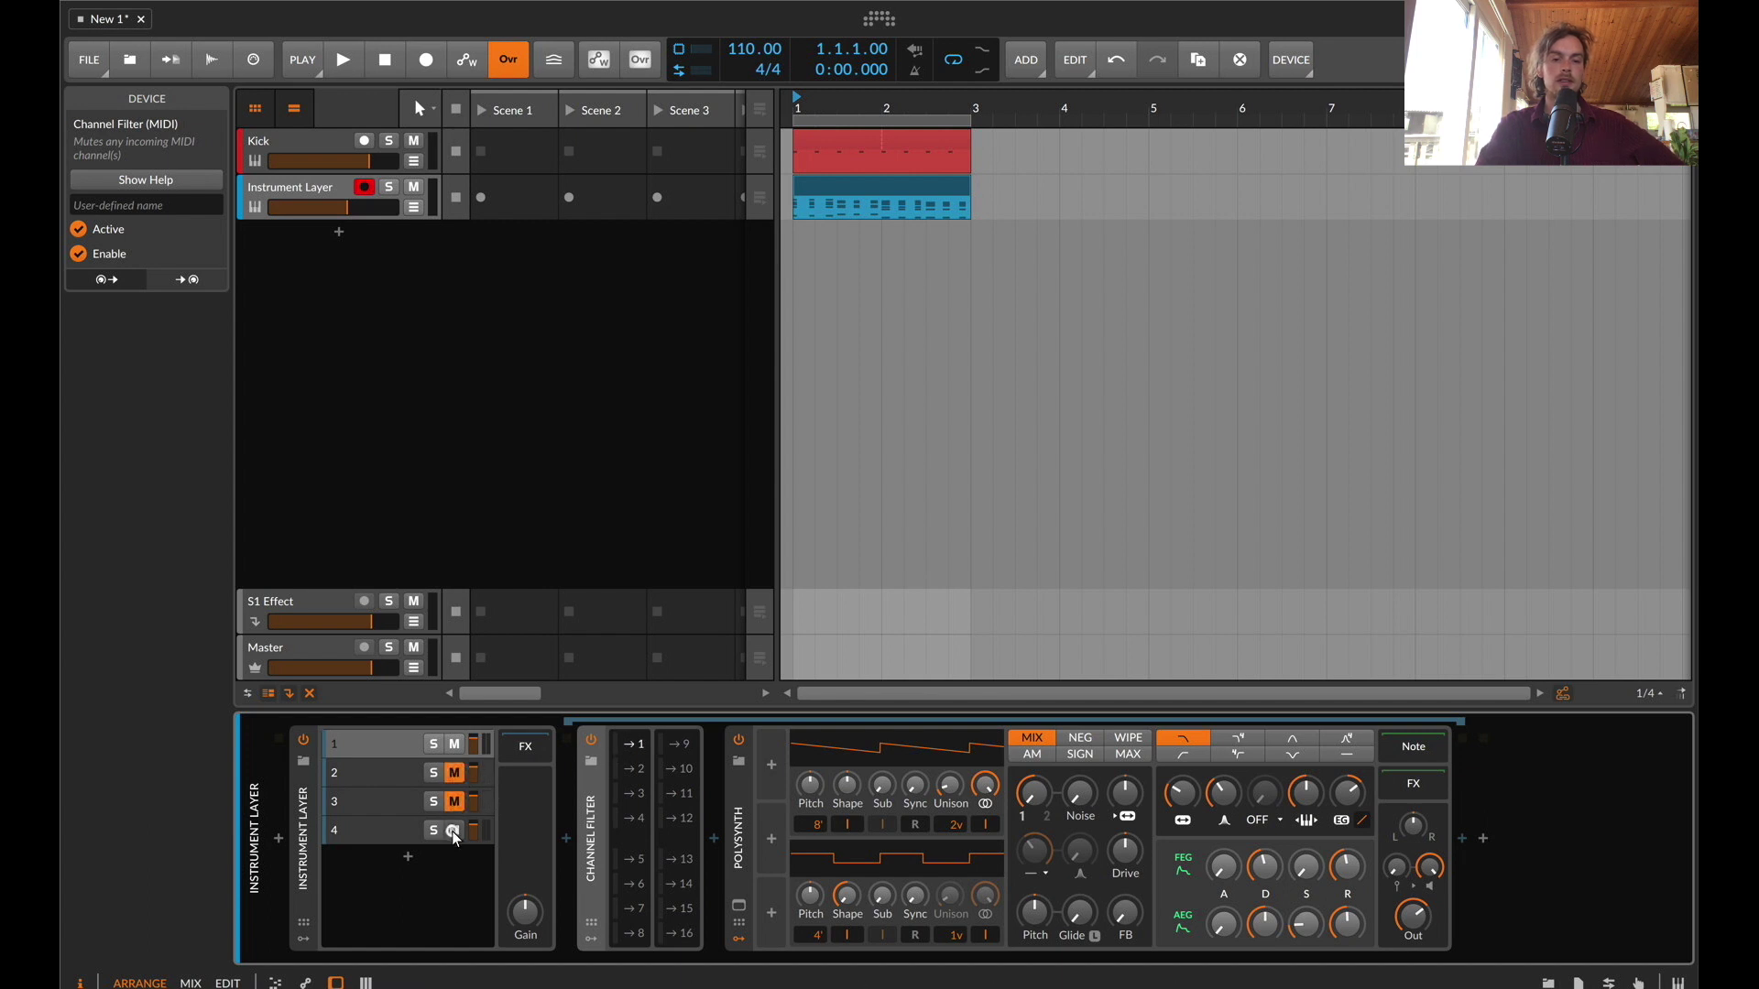
Examine the channel 1 notes in the synth clip and play the filtered layer 1 on its own
double_click(836, 183)
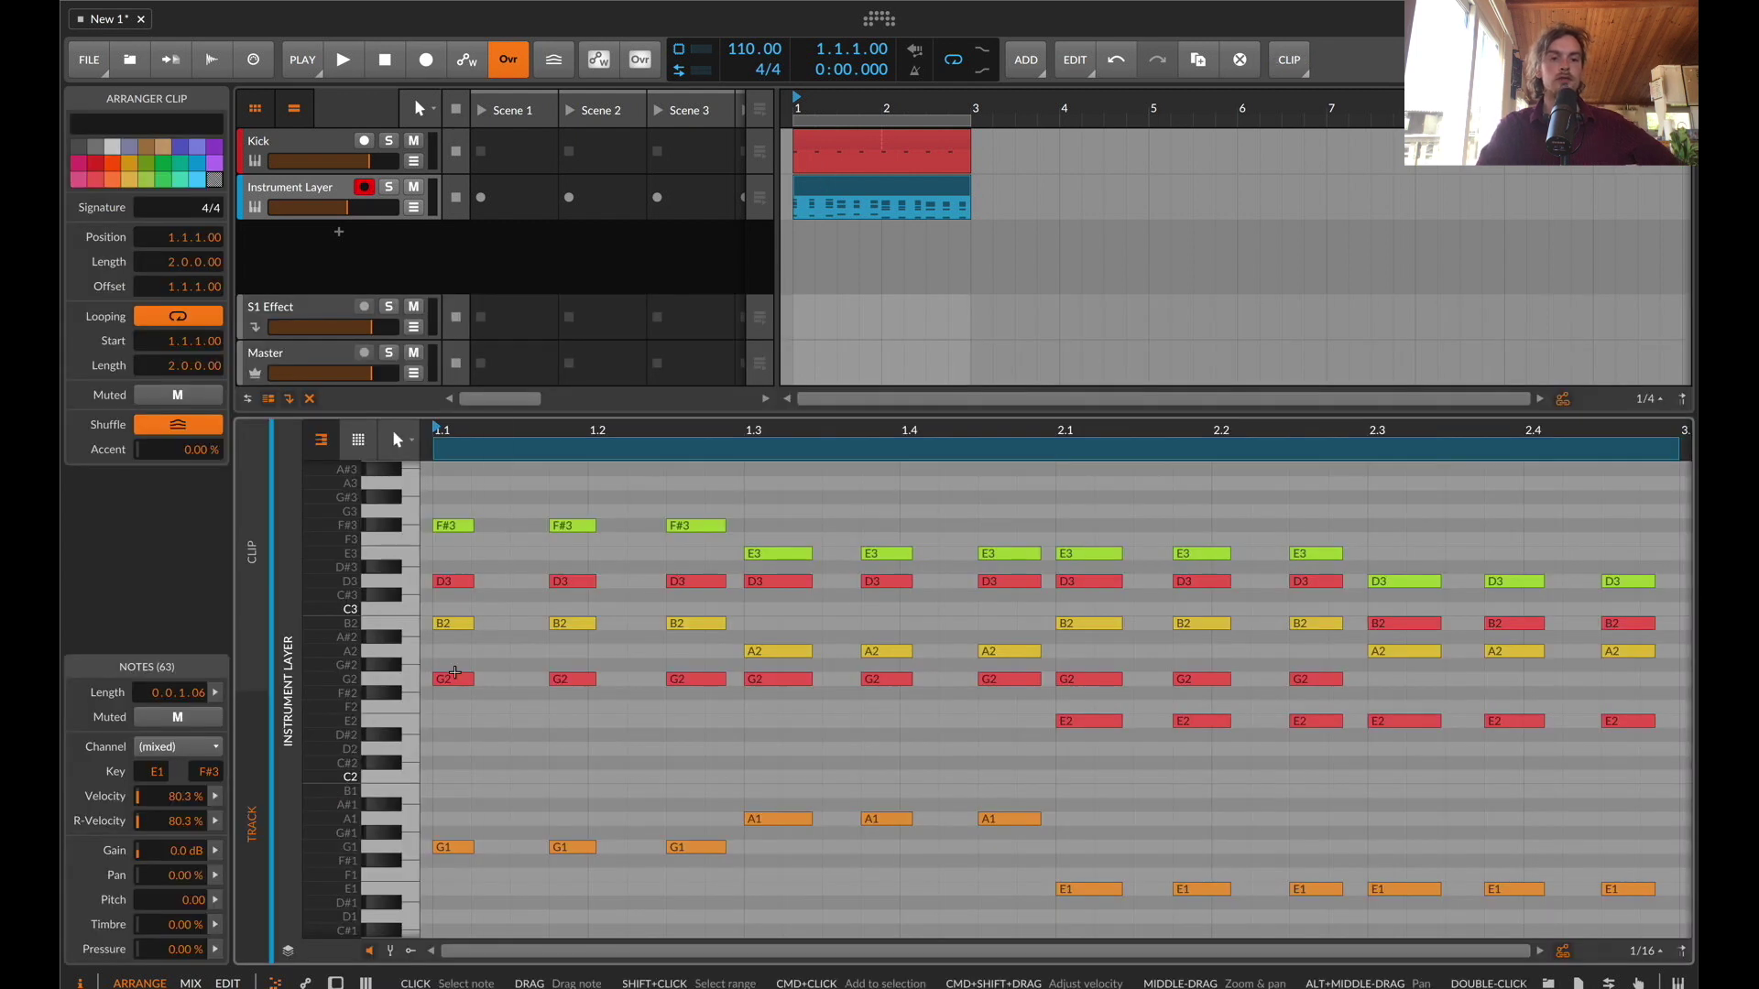
left_click_drag(434, 689, 828, 648)
left_click(825, 642)
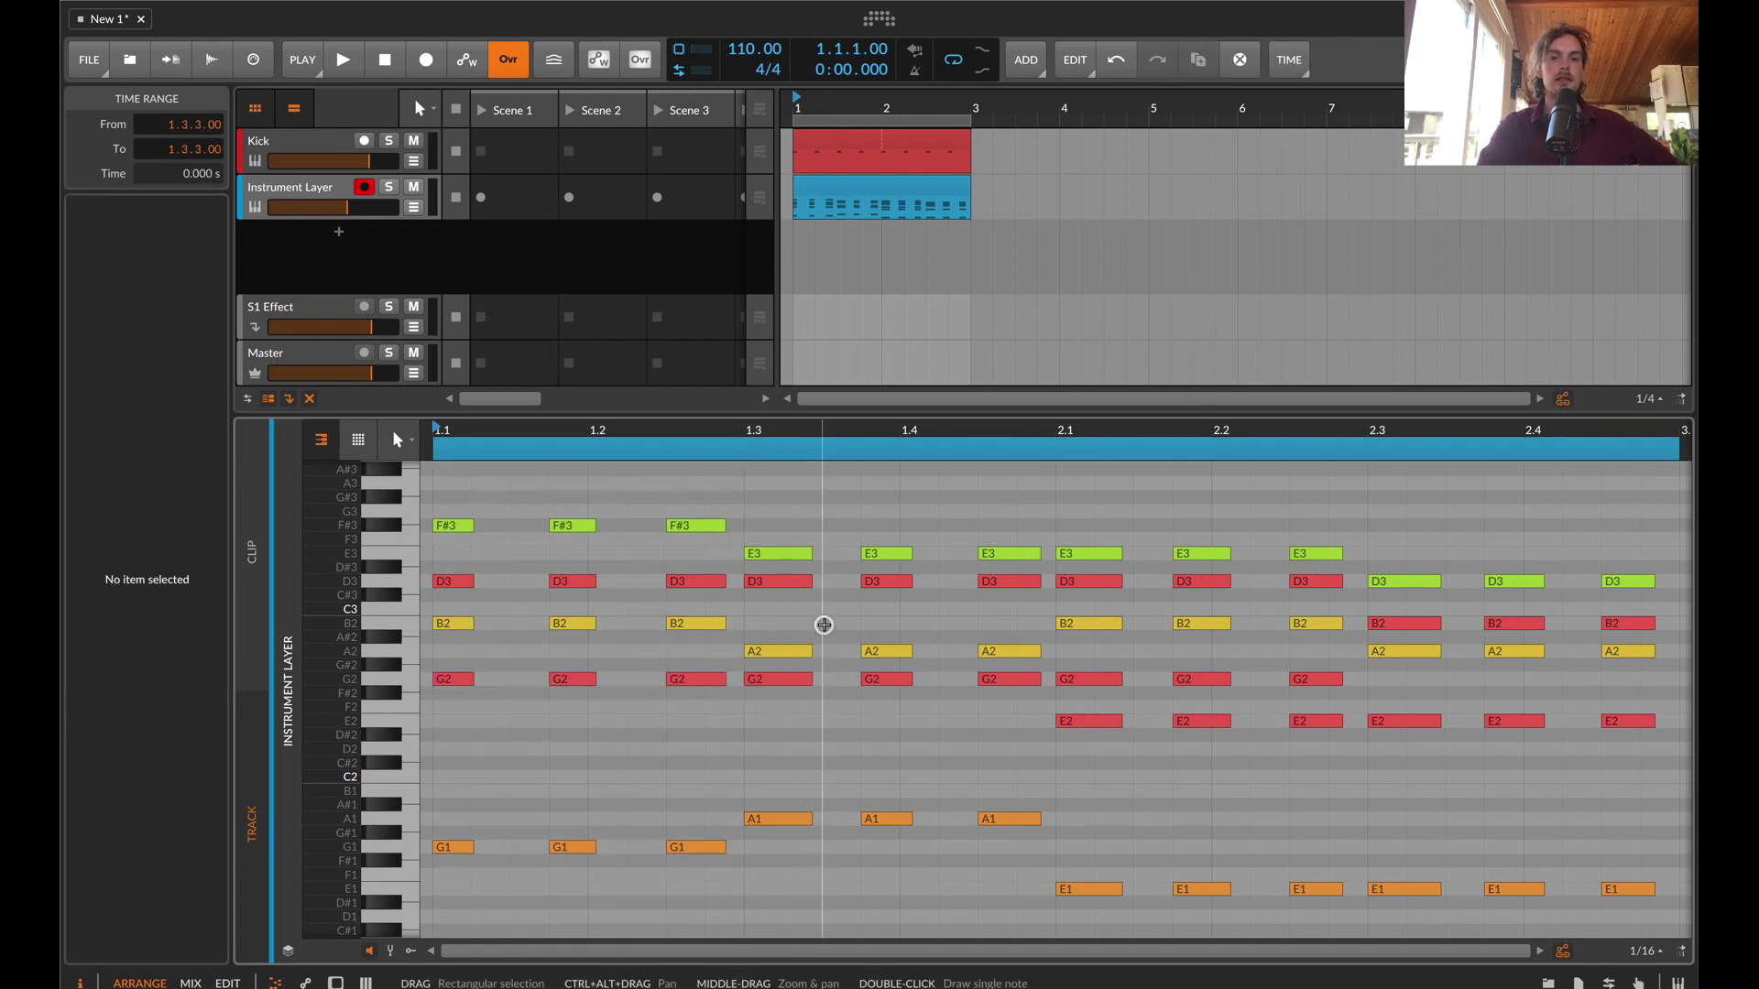
double_click(289, 183)
key("space")
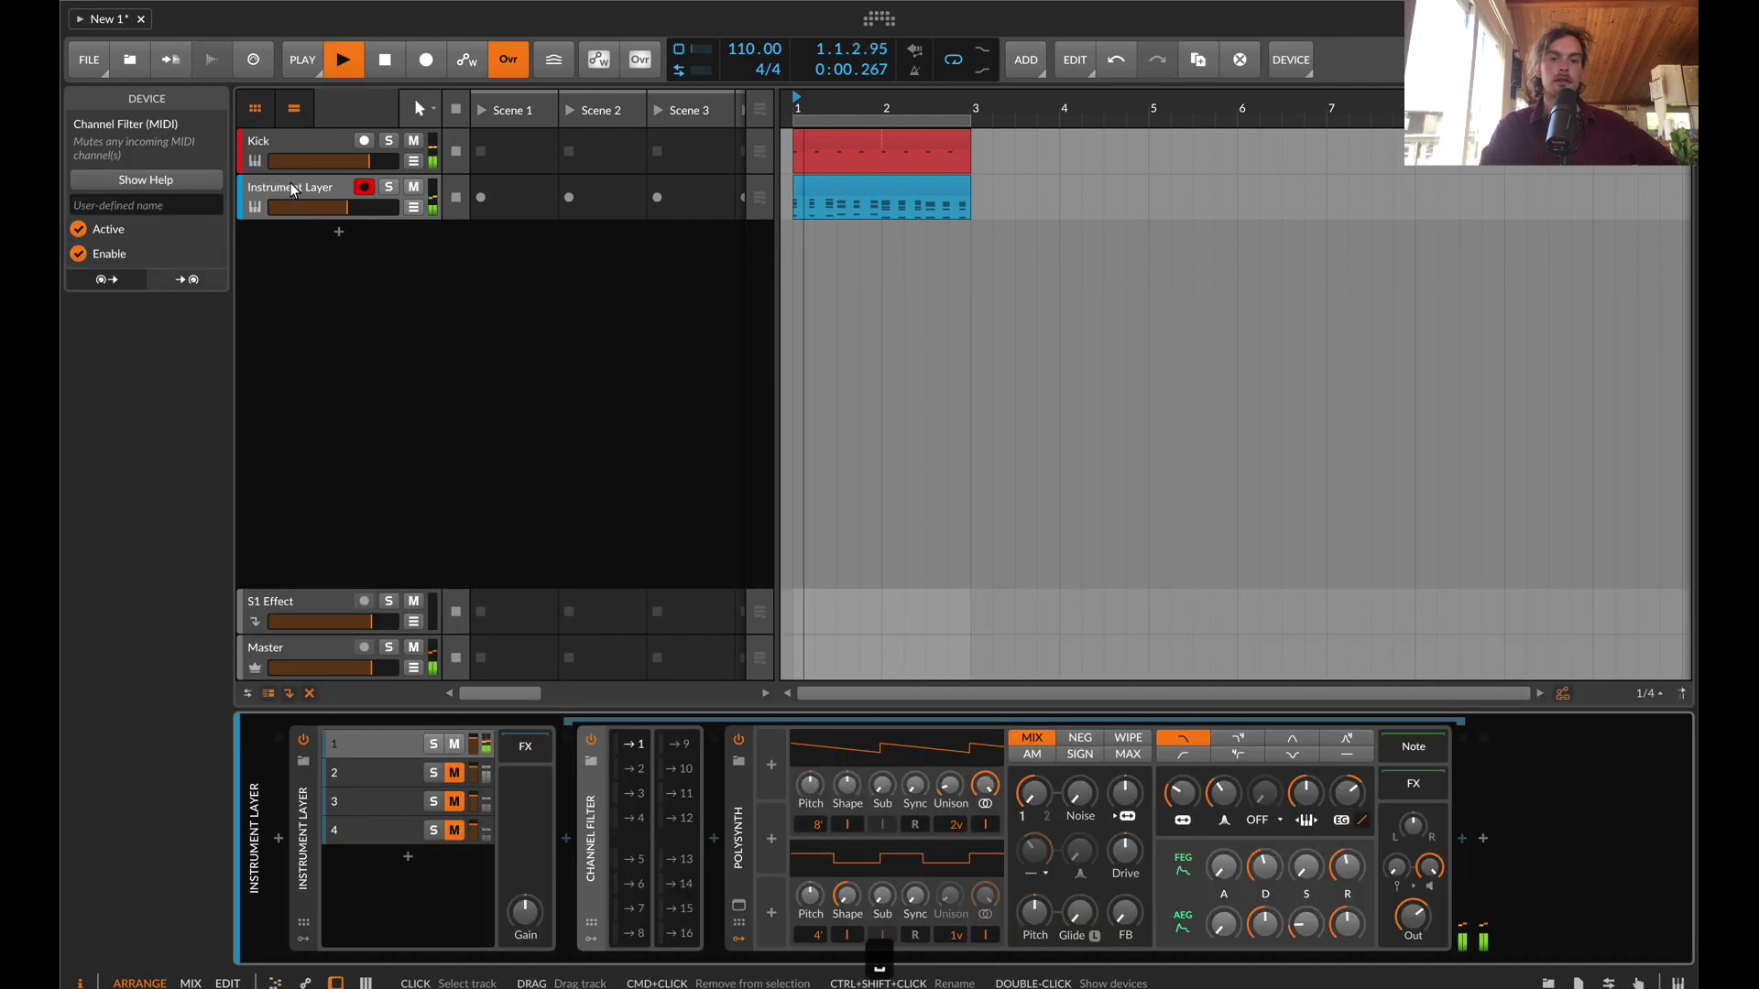
Reassign the last two D3 notes in the synth clip to channel 1 and play the clip
double_click(822, 188)
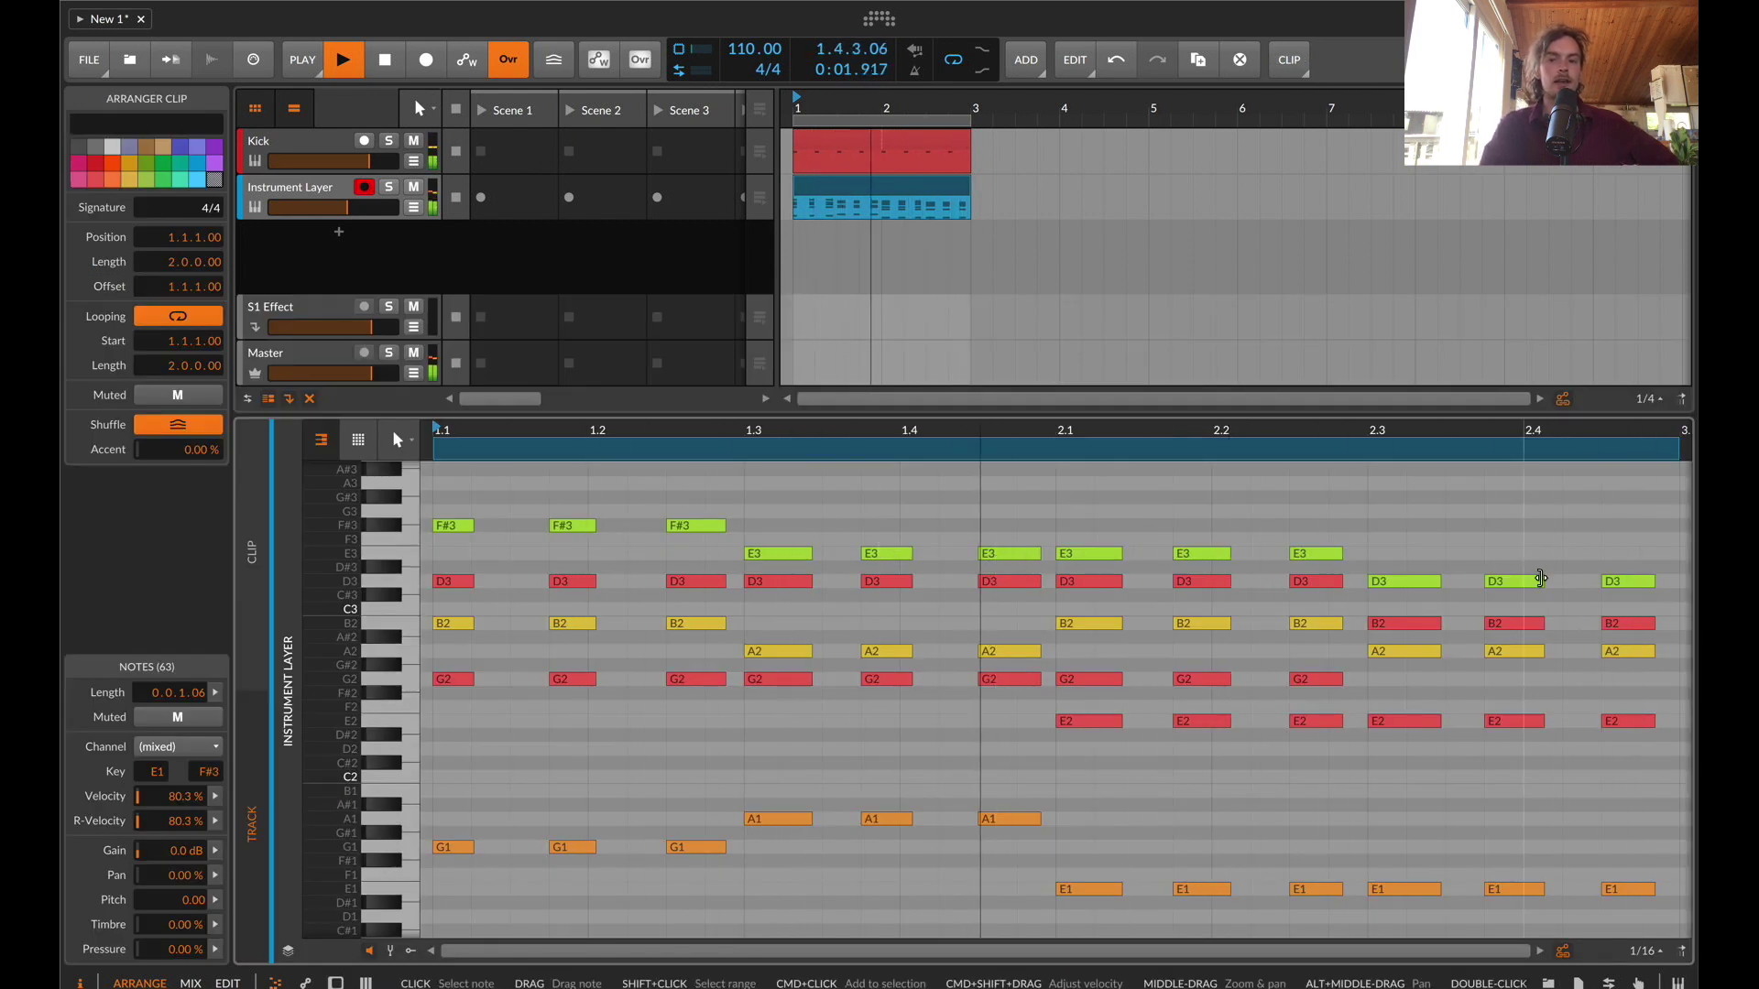
left_click_drag(1514, 596, 1610, 563)
key("space")
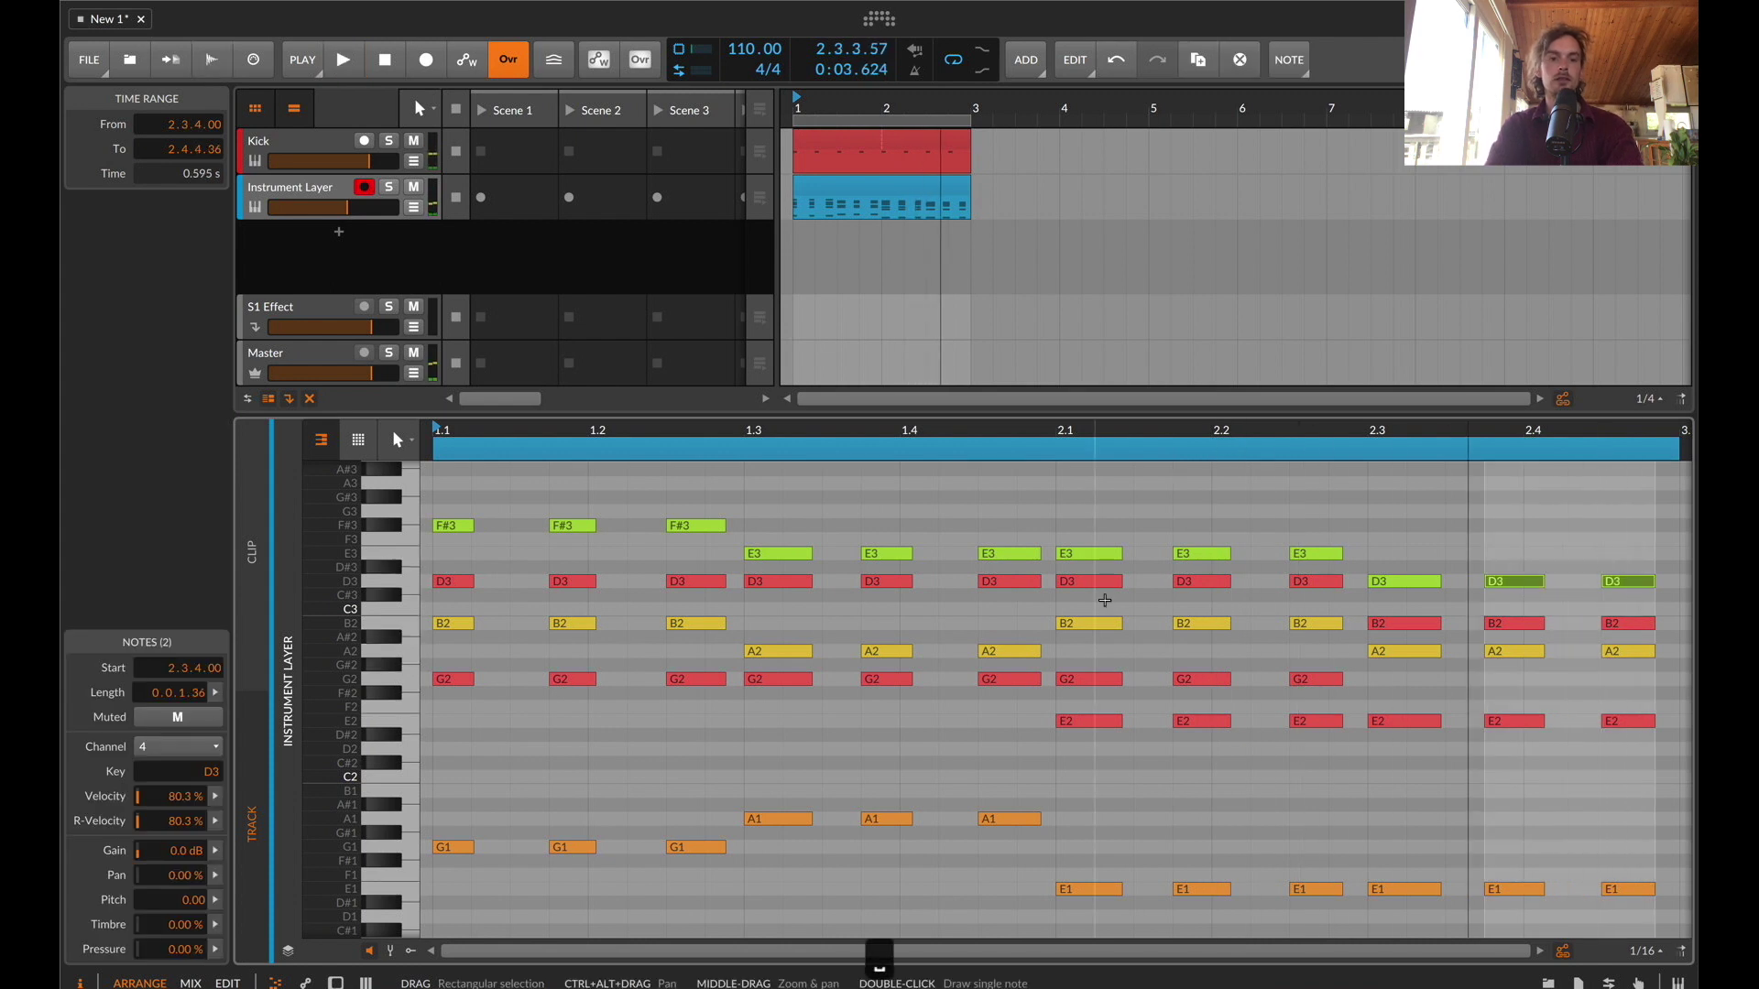
left_click(161, 747)
left_click(154, 773)
key("Escape")
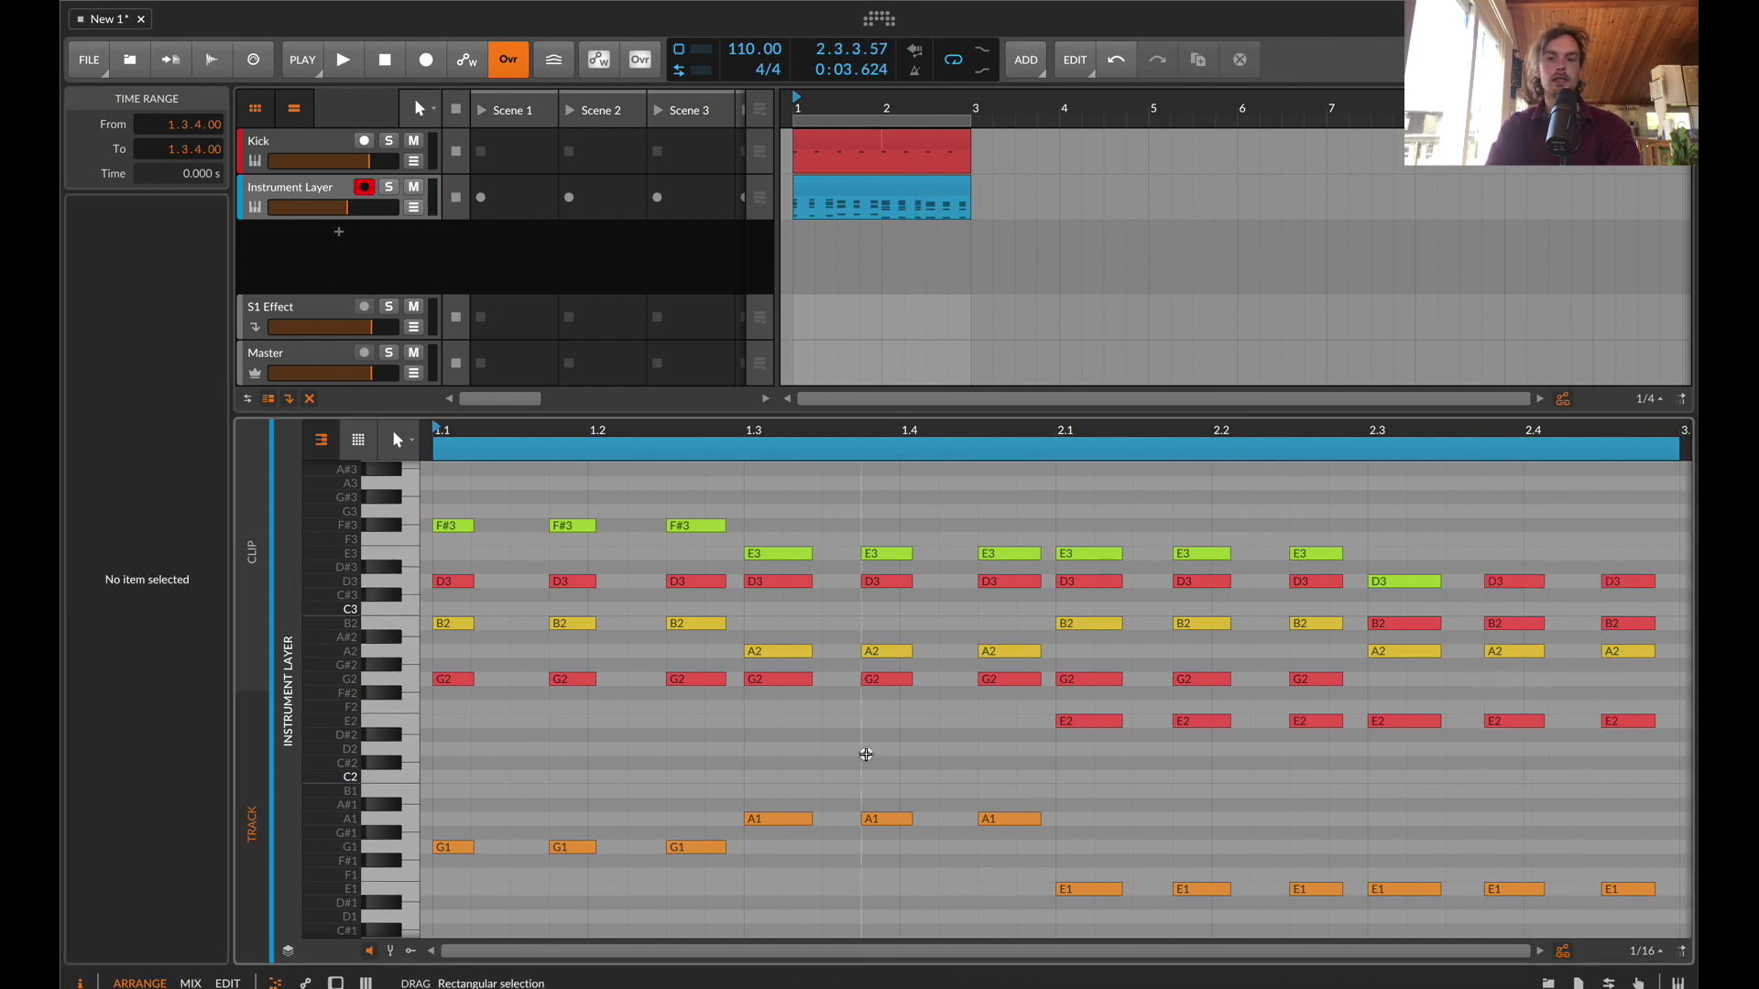
key("space")
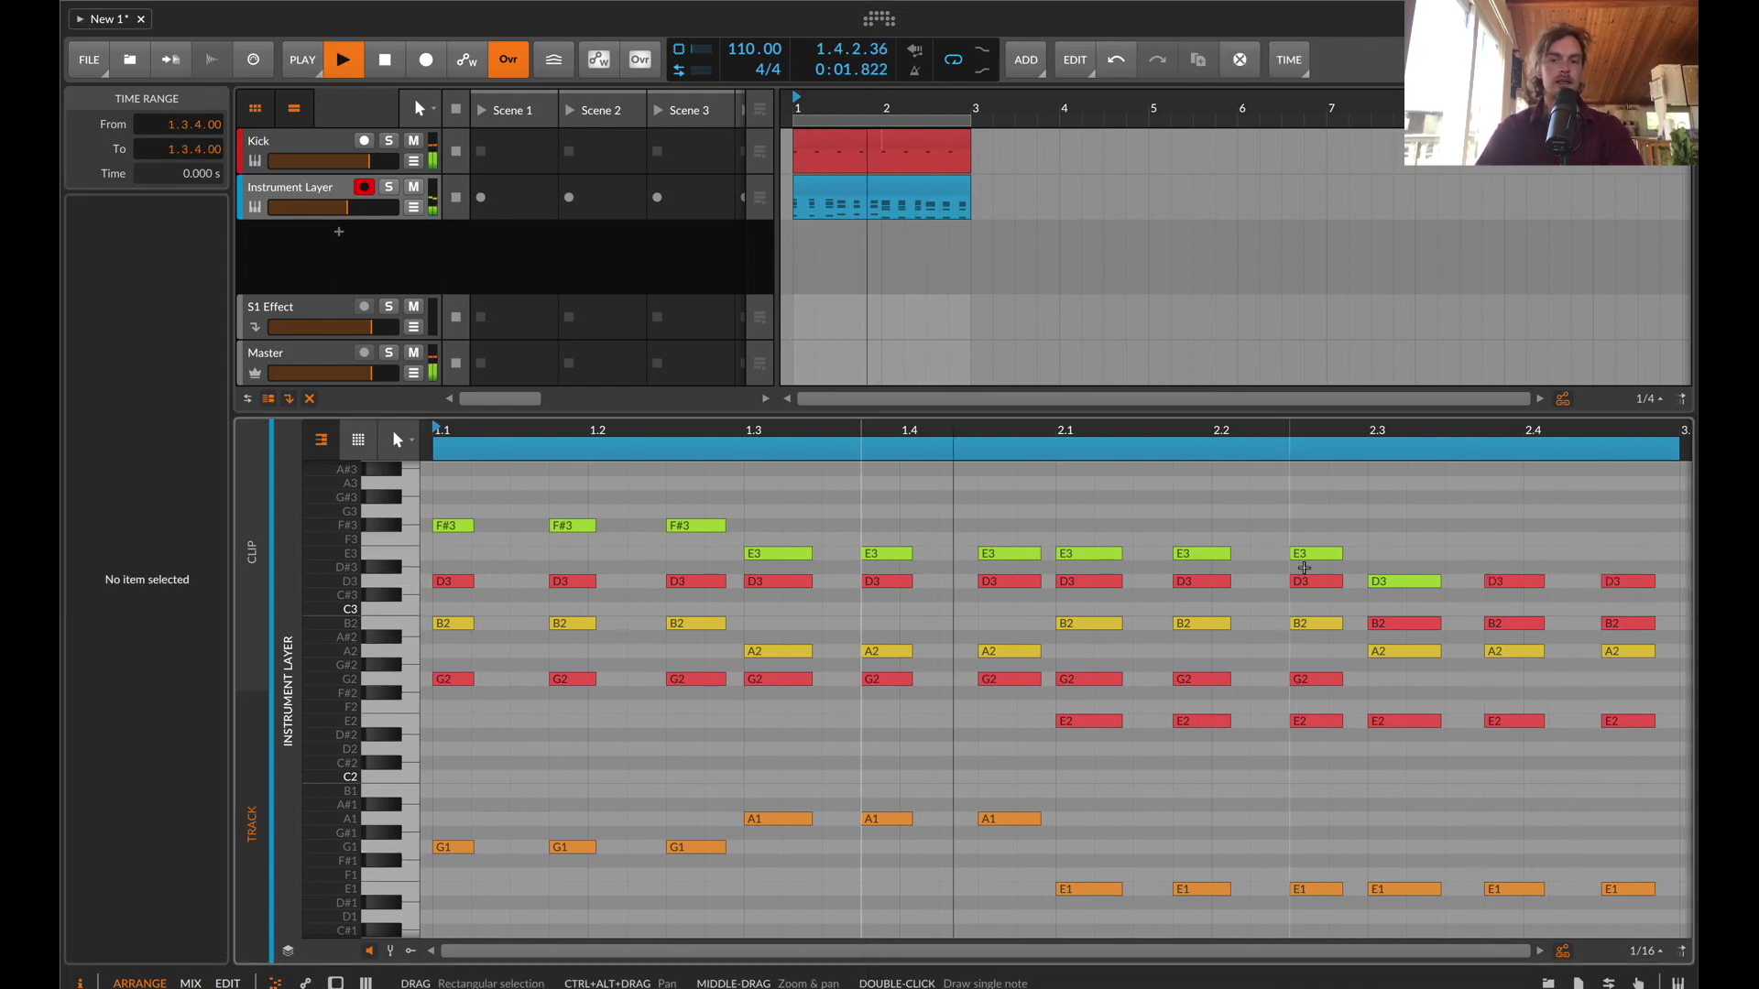
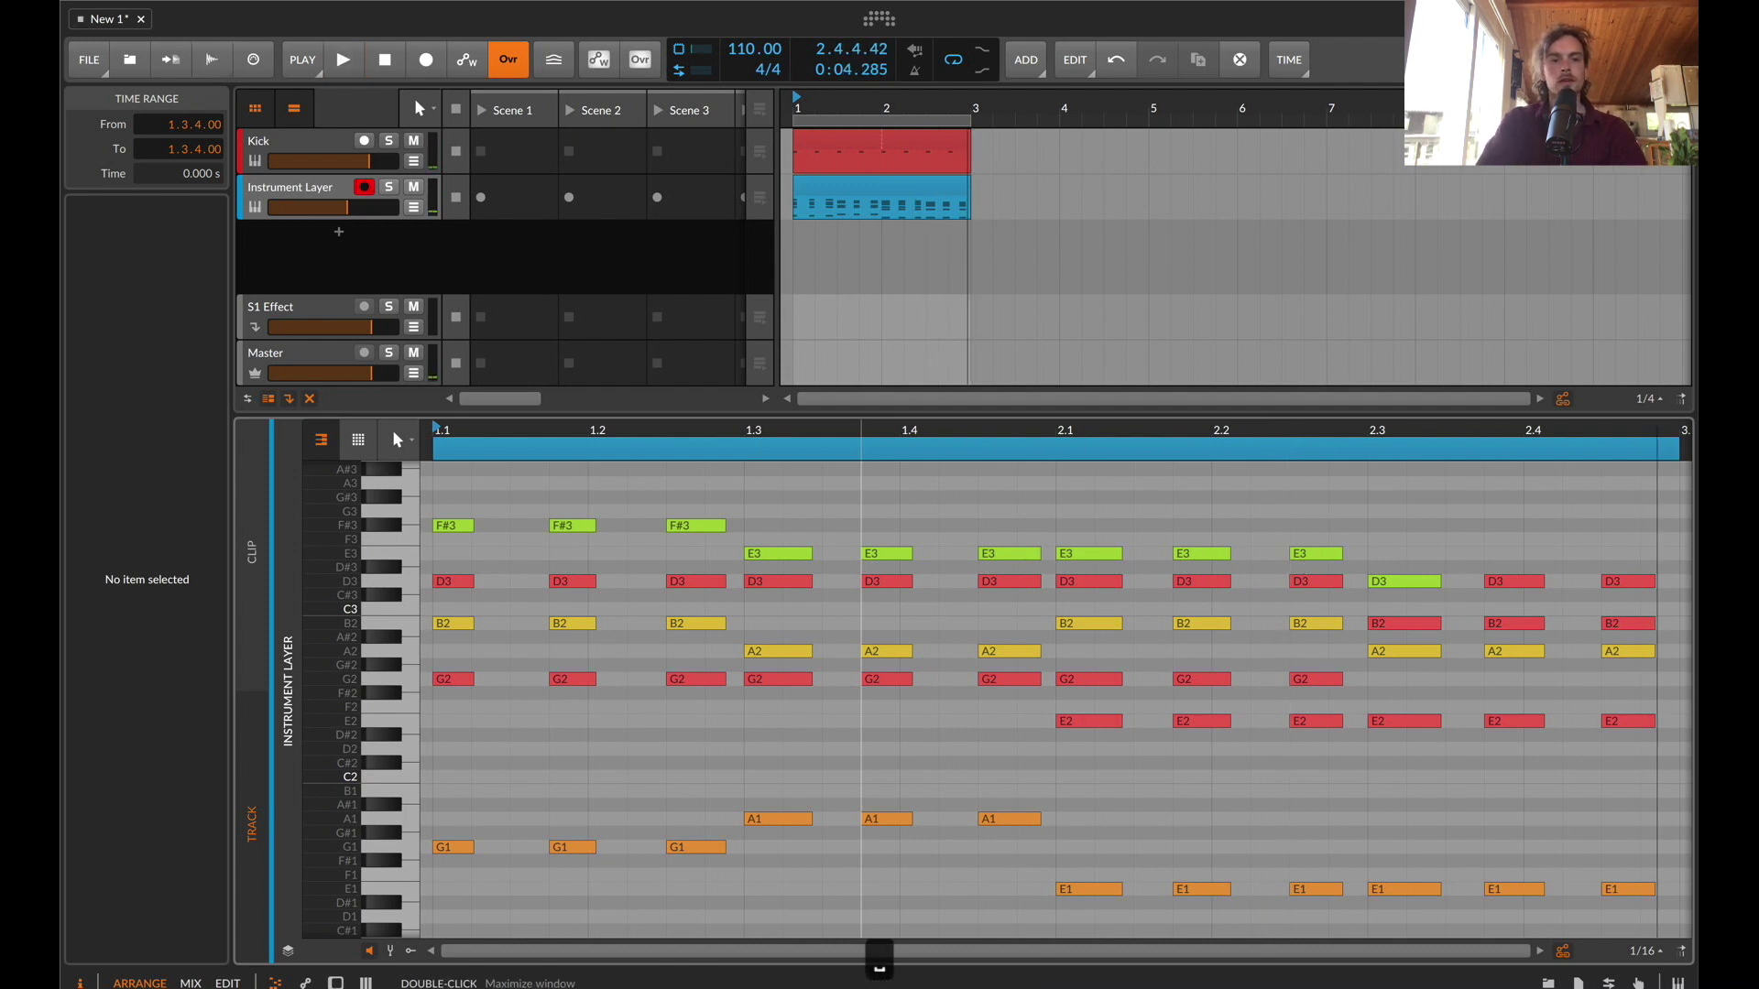
Insert a Channel Filter passing only channel 2 before layer 2's Polysynth and unmute the layer during playback
key("d")
left_click(345, 773)
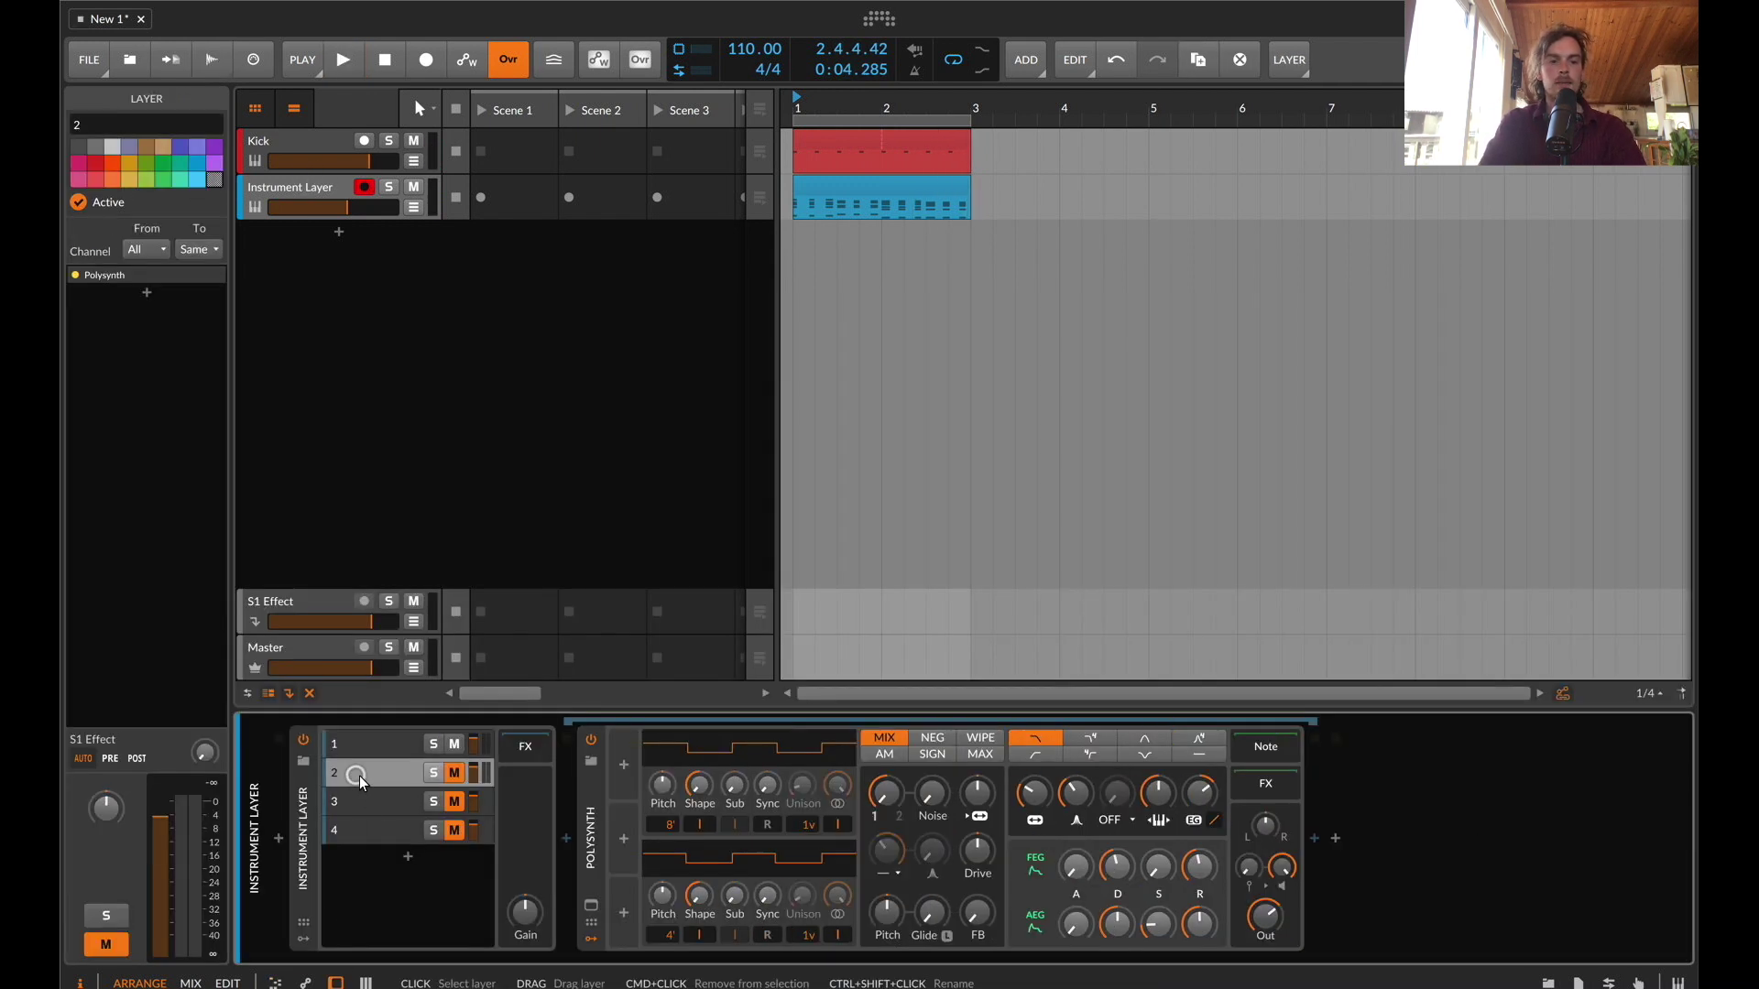
left_click(567, 839)
type("fil")
key("Down")
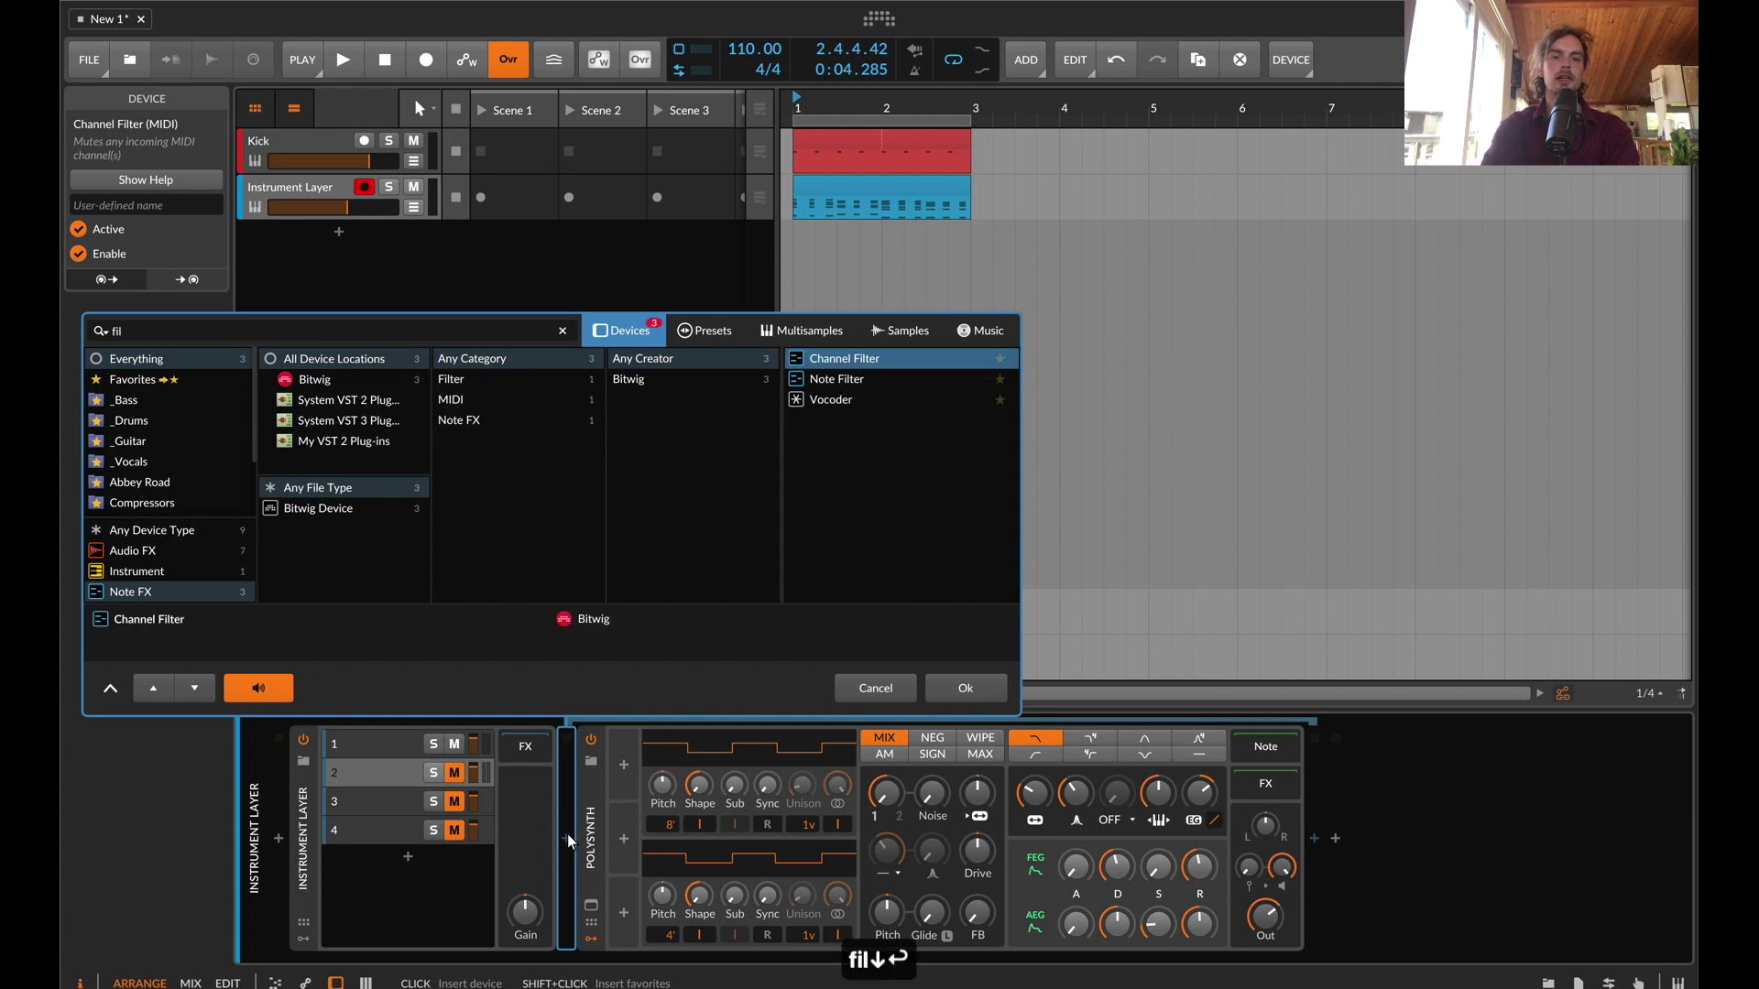
key("Return")
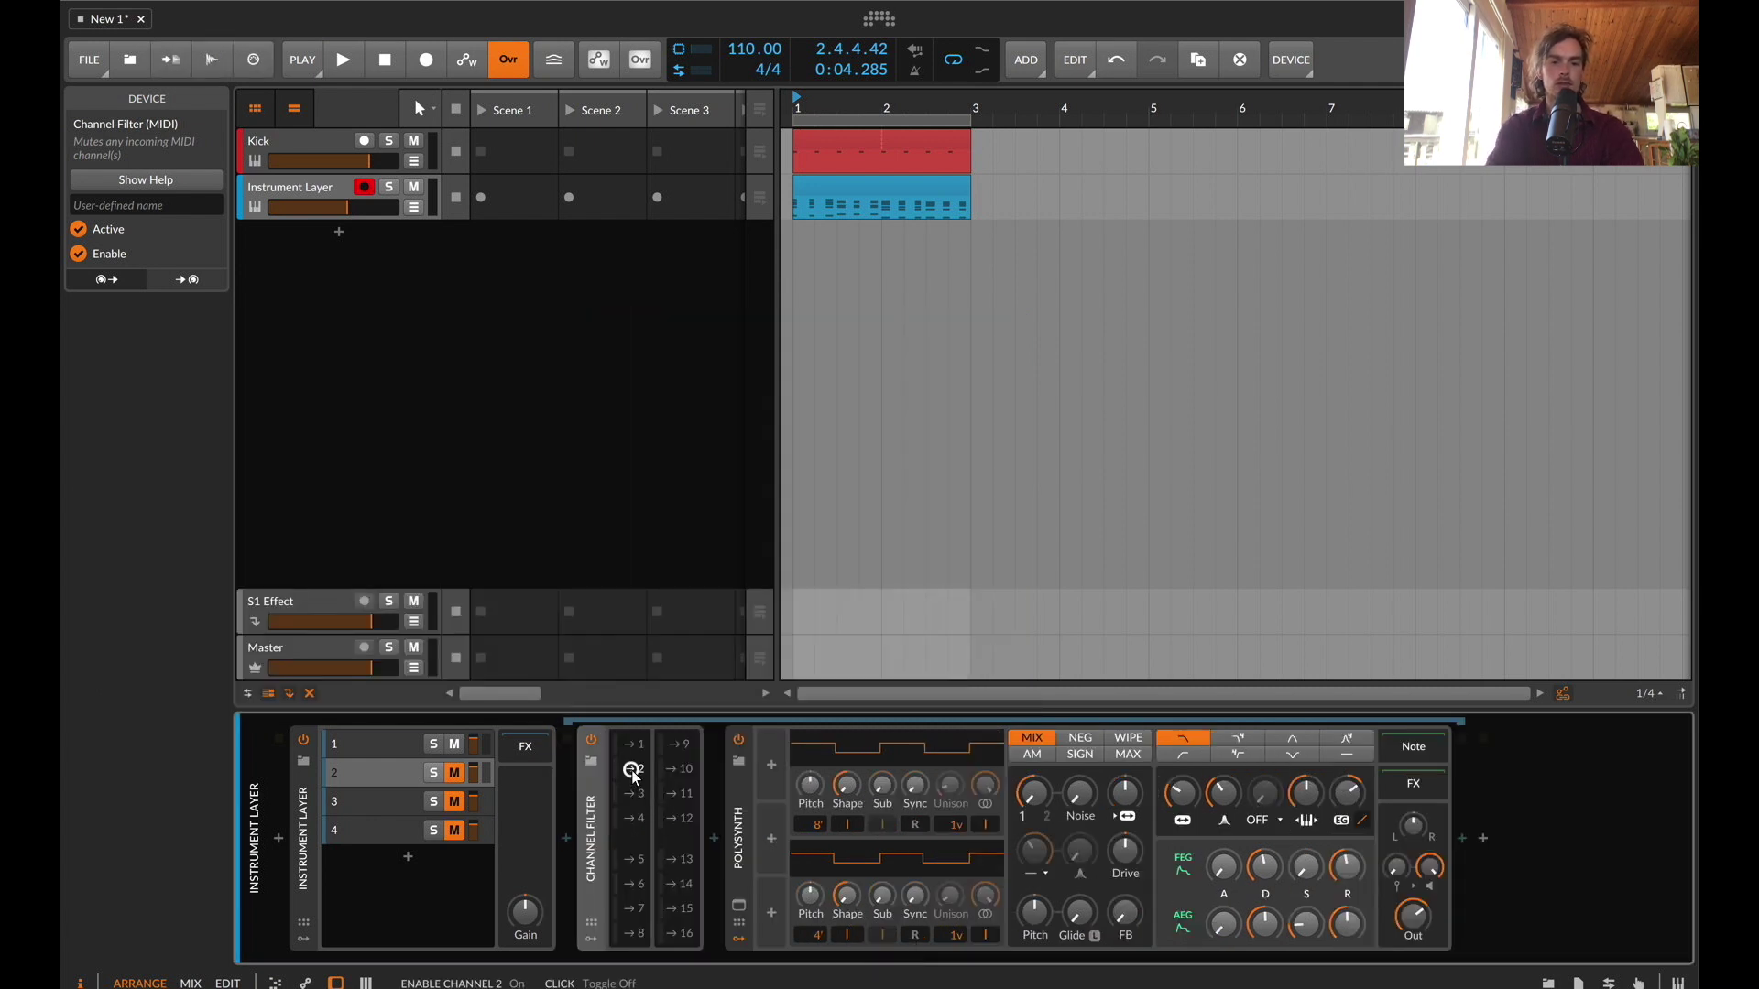
key("space")
left_click(454, 772)
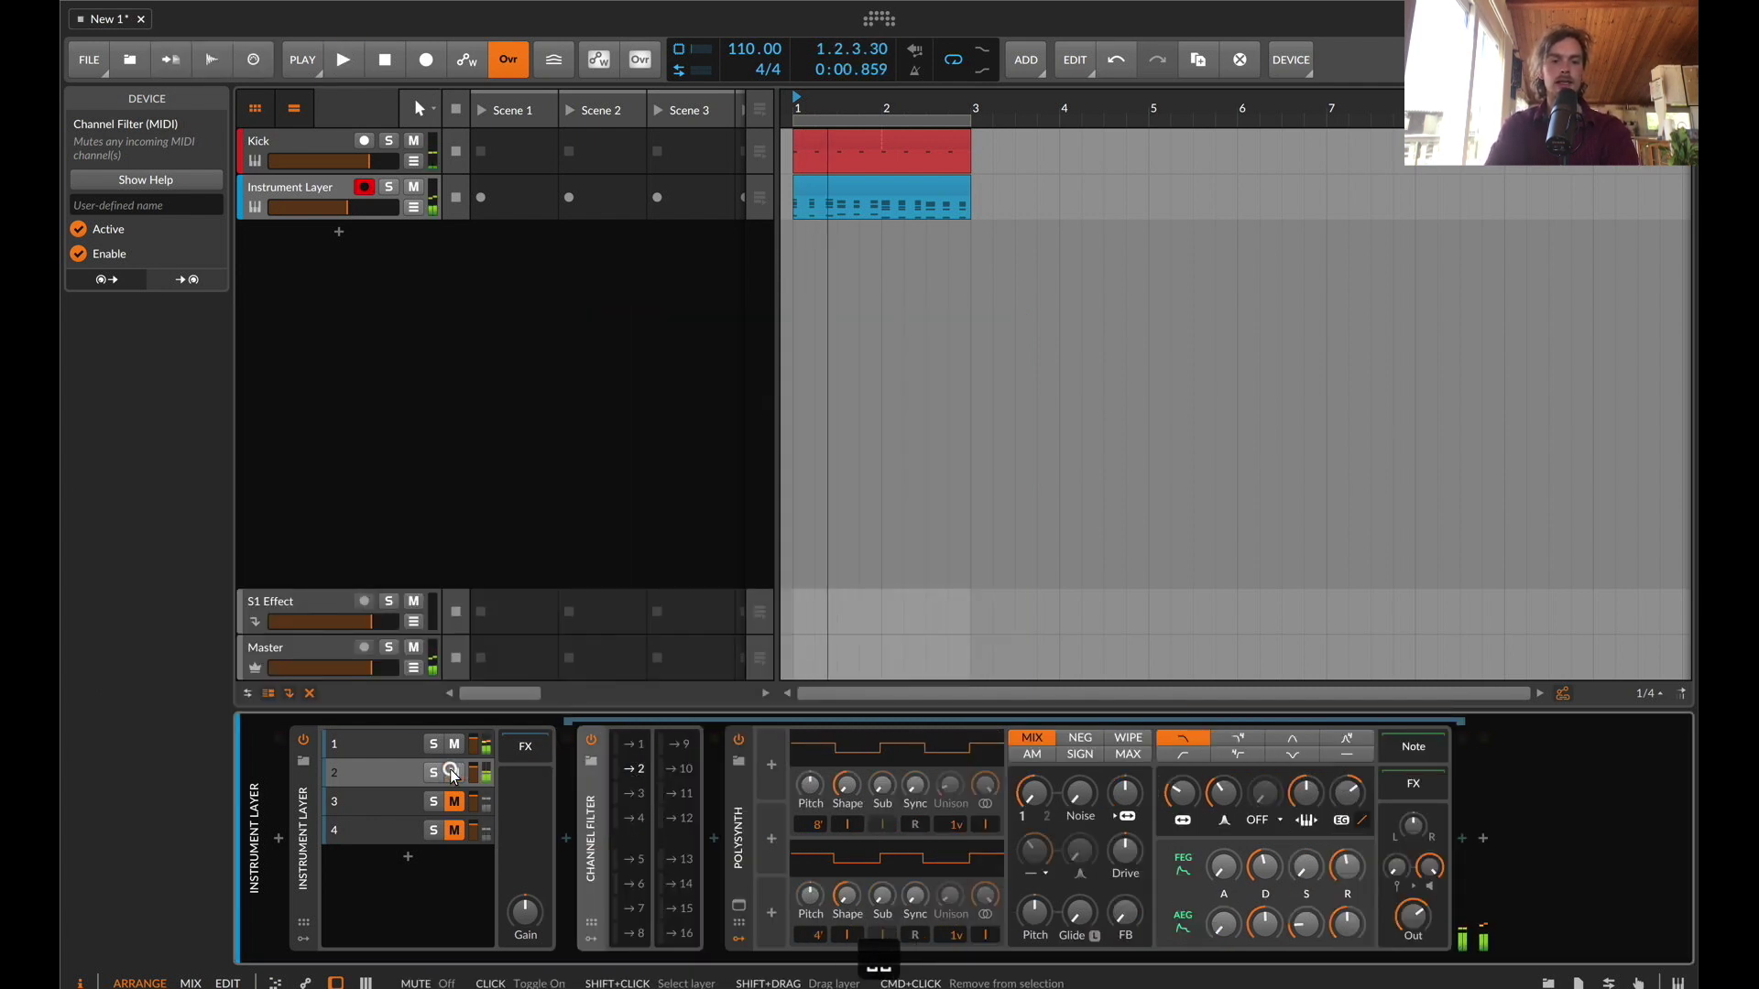
Mute layer 1, move layer 2 to the top of the layer list and rename it Bass
left_click(452, 747)
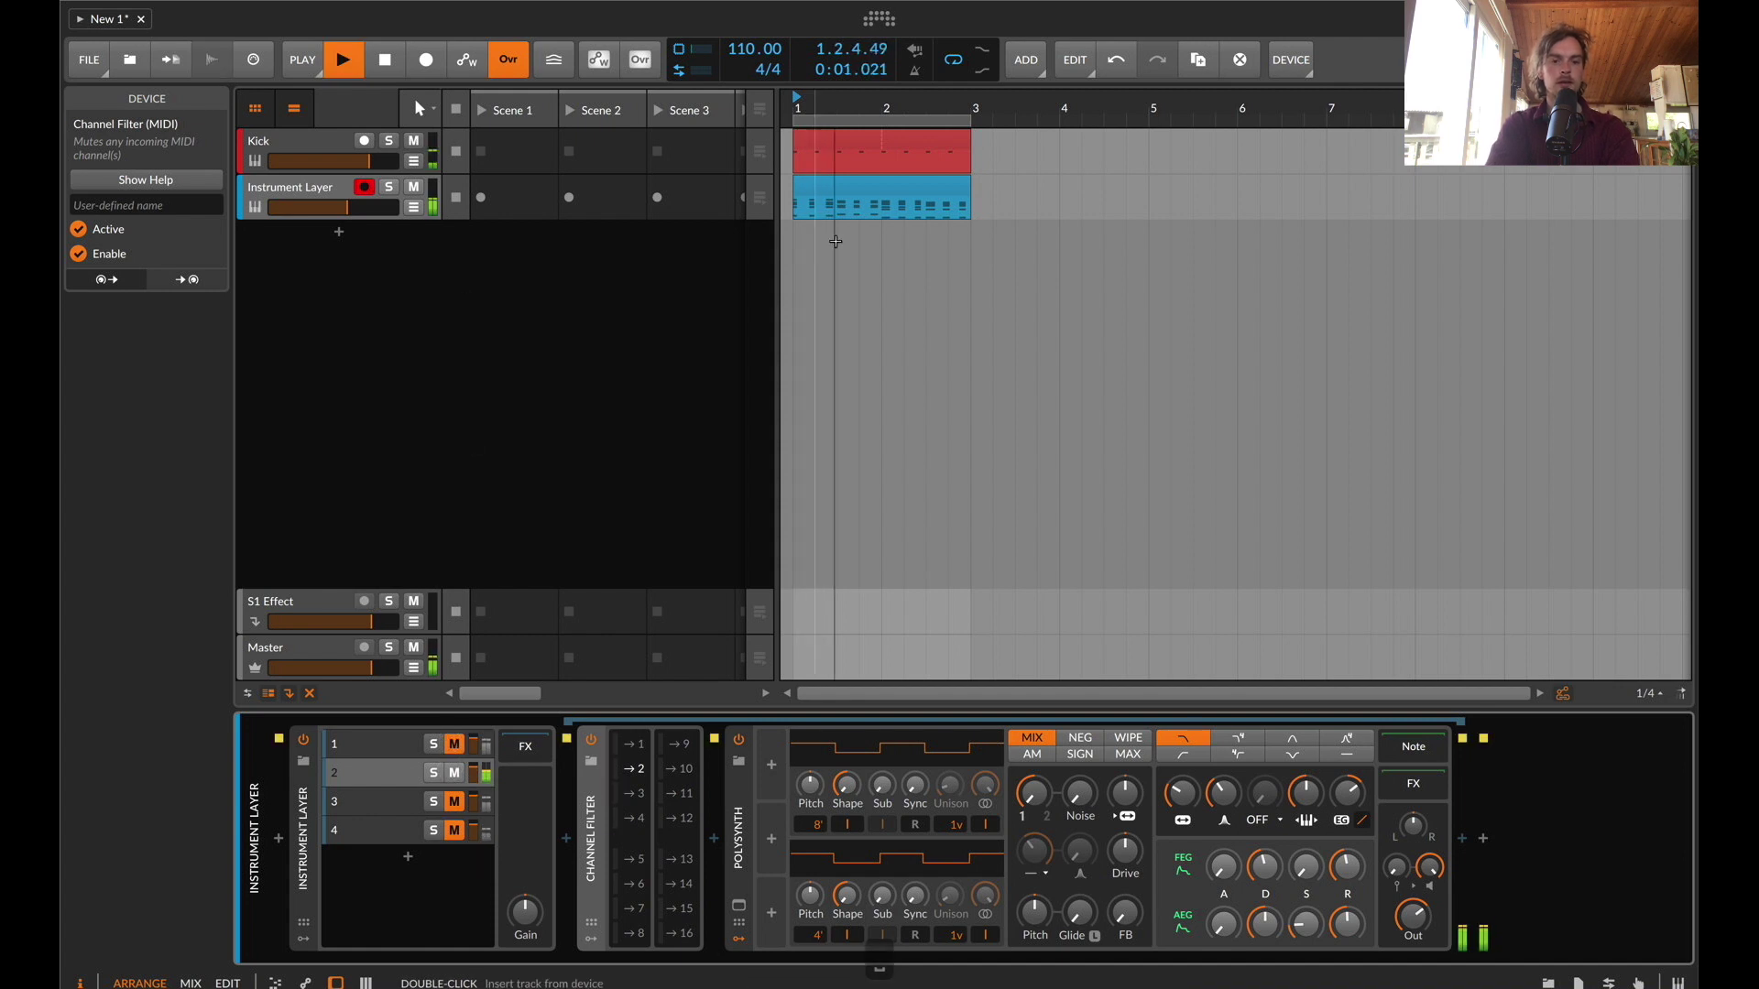
left_click_drag(353, 773, 353, 744)
key("super+r")
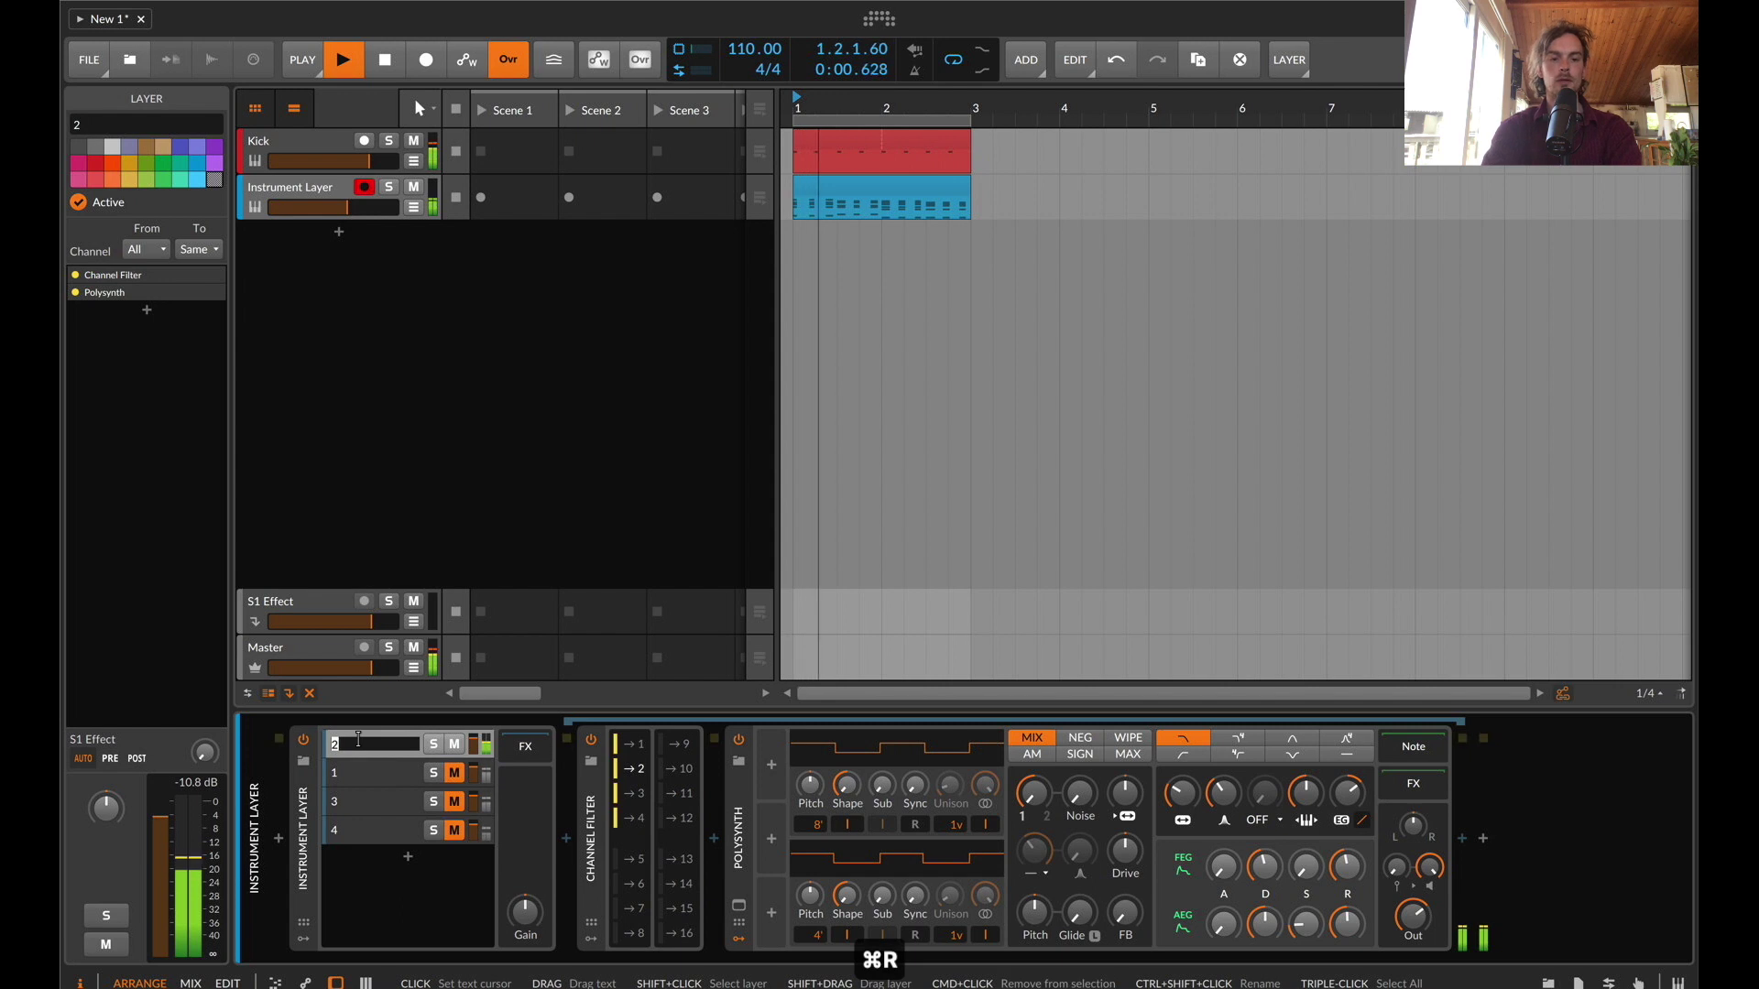
type("Bass")
key("Return")
Keep the second layer named 1, rename layer 4 as 2 and move it above layer 3
left_click(360, 776)
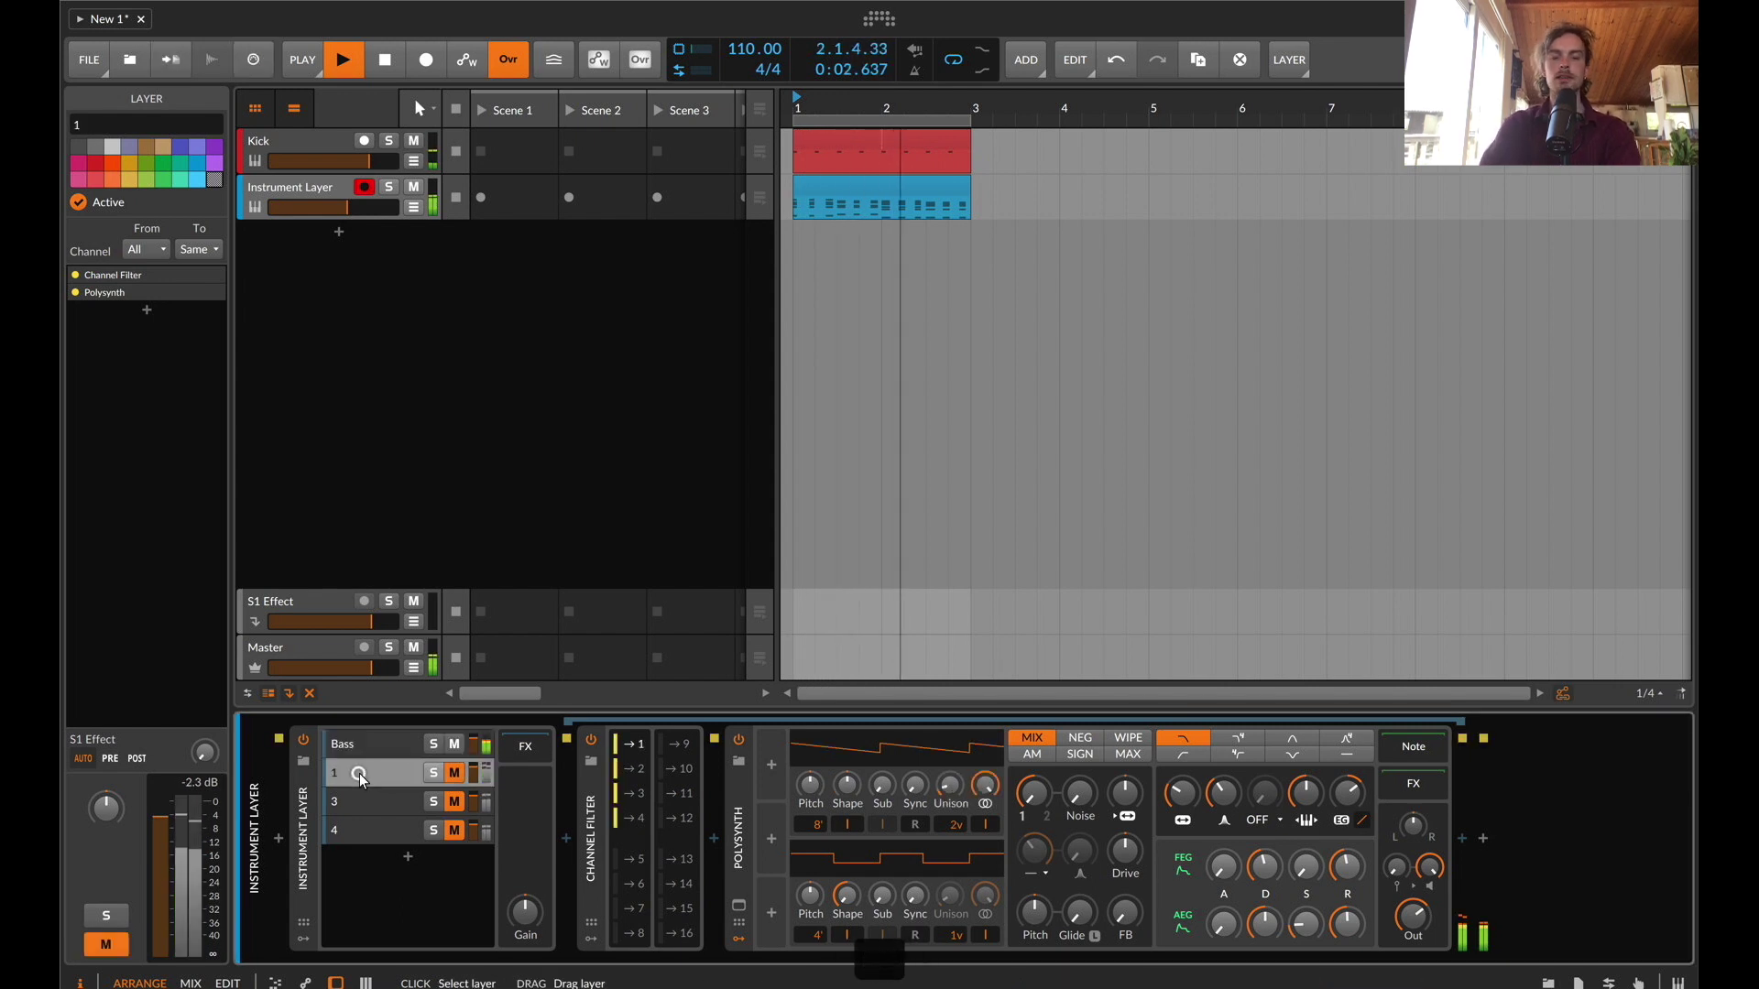
key("super+r")
key("Return")
left_click(353, 829)
key("super+r")
type("2")
key("Return")
left_click_drag(358, 831, 354, 800)
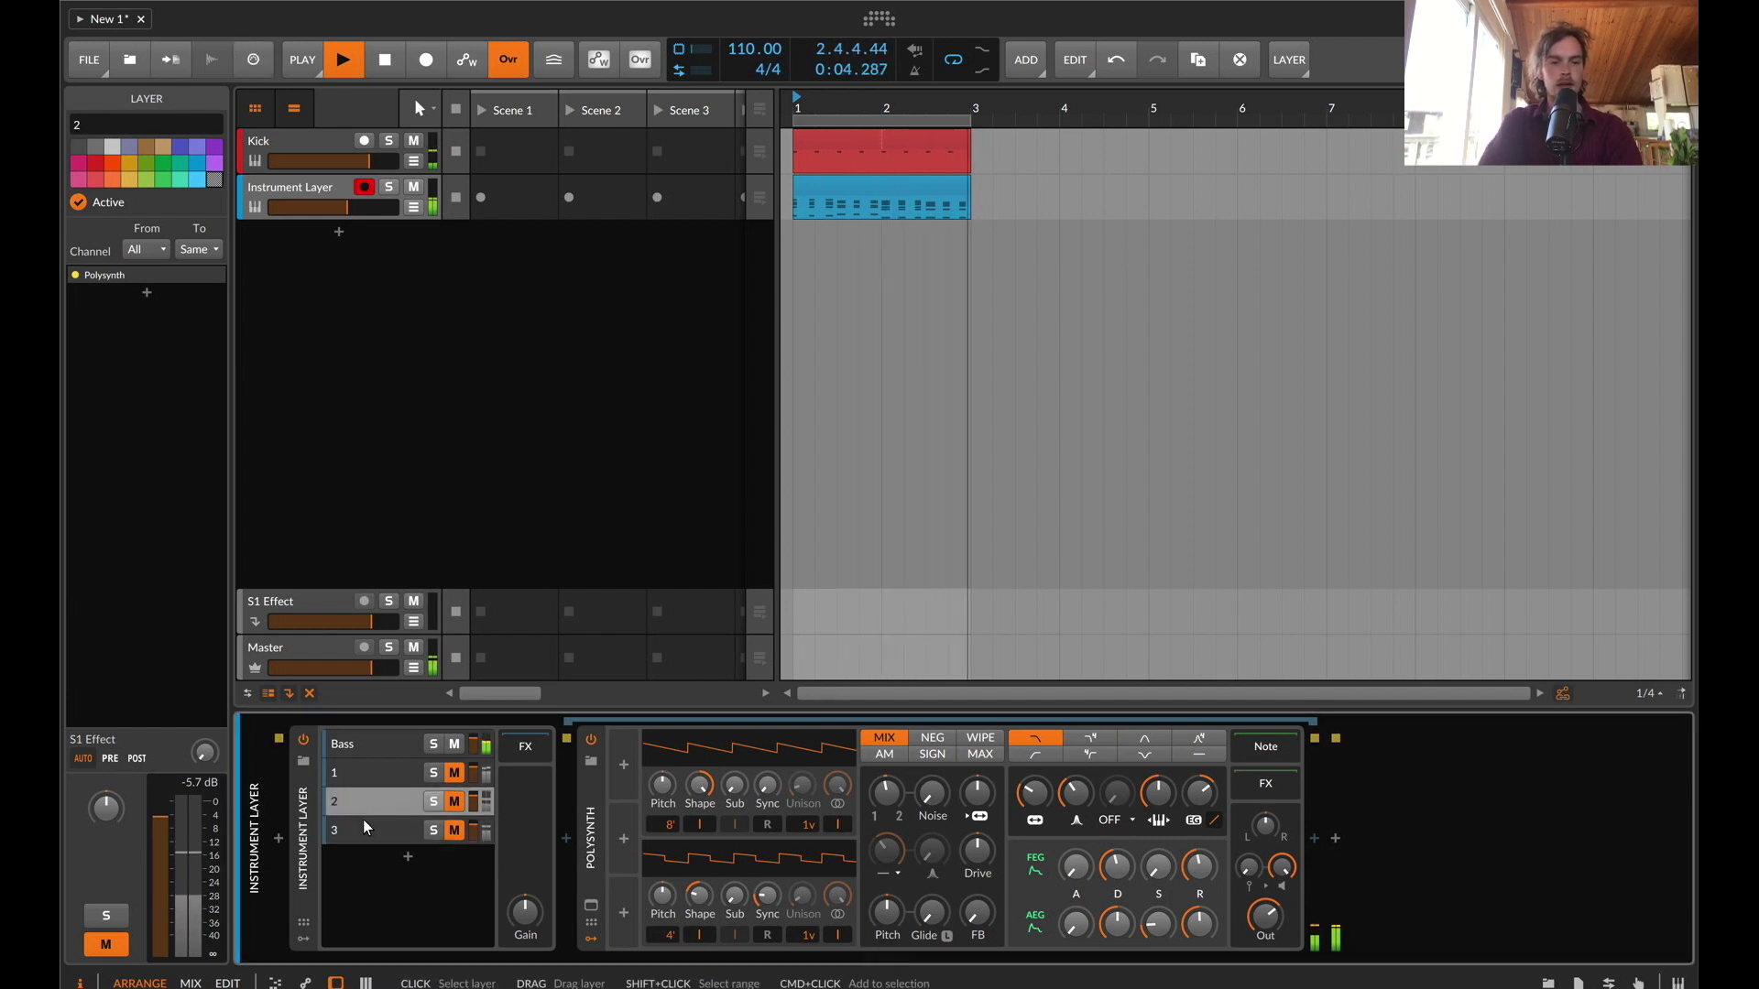
Open the synth clip in the note editor and play it with only the Bass layer unmuted
key("space")
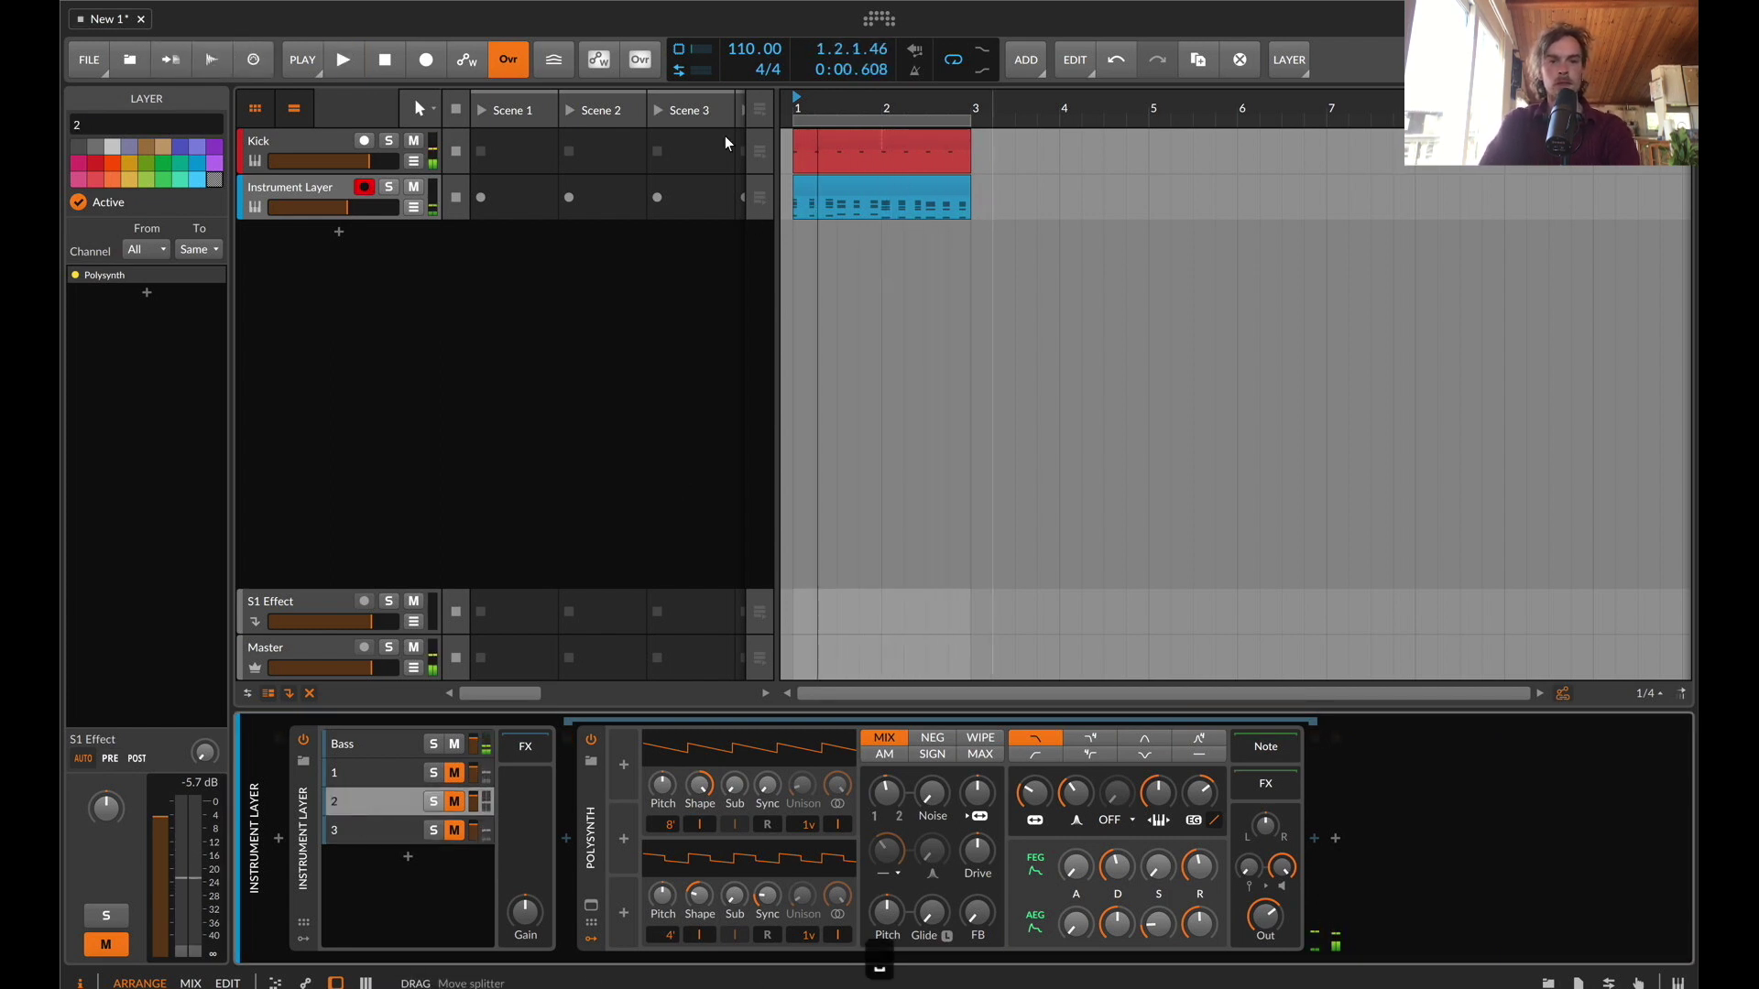
double_click(846, 181)
key("1")
left_click(537, 759)
key("space")
key("space")
Add a short channel 2 G3 note at 1.1.3 between the first two chords and play the clip
double_click(529, 848)
key("super+z")
double_click(564, 806)
left_click_drag(564, 806, 528, 511)
key("super+z")
key("super+z")
left_click(504, 721)
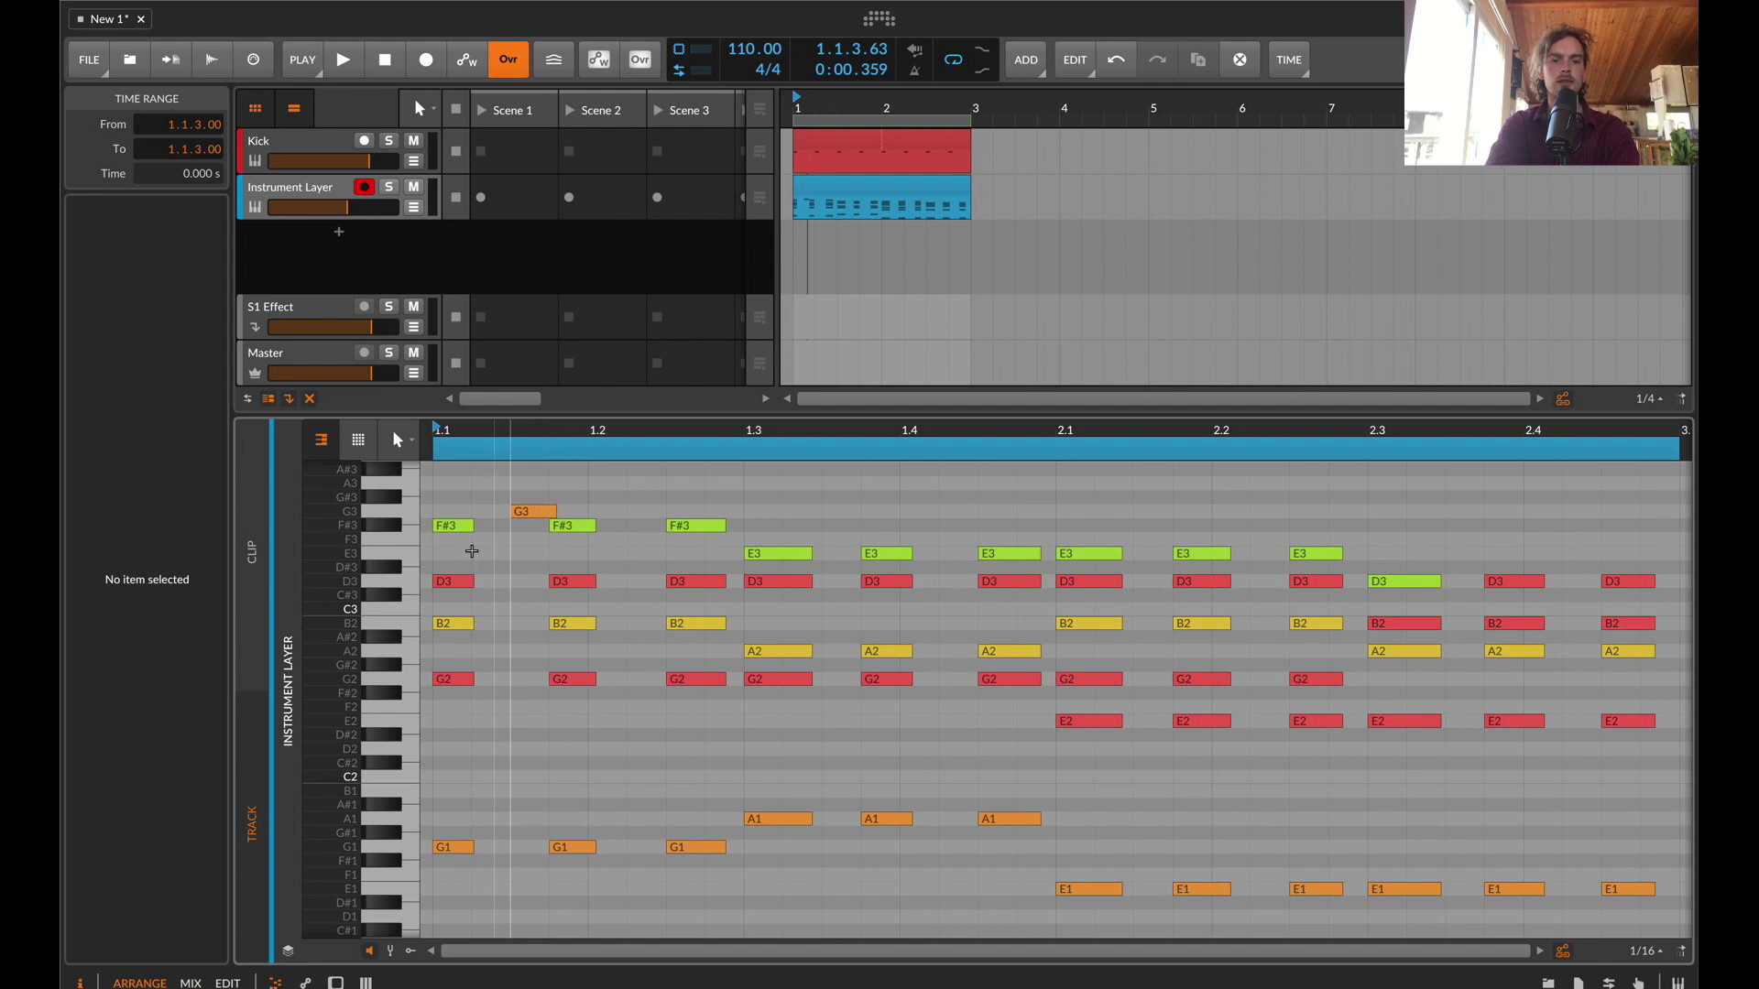
key("space")
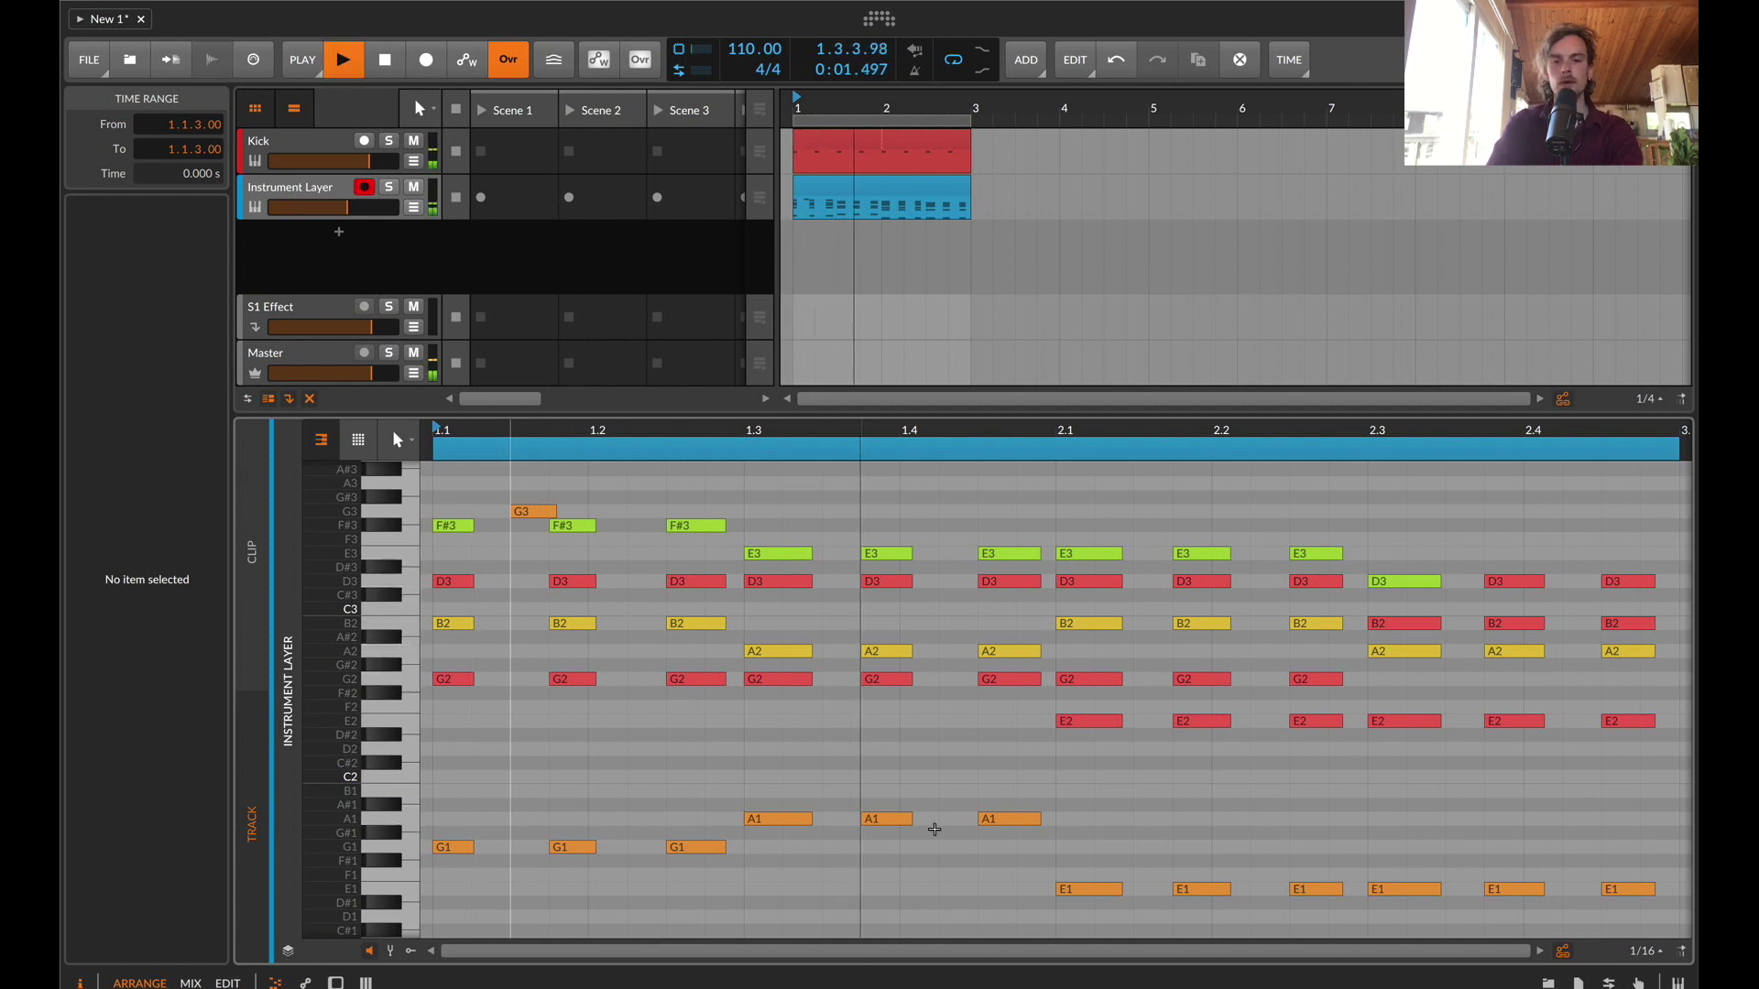
key("space")
Copy the channel 2 G3 note down to D3, play the clip and undo the copy
left_click_drag(541, 511, 580, 587)
key("space")
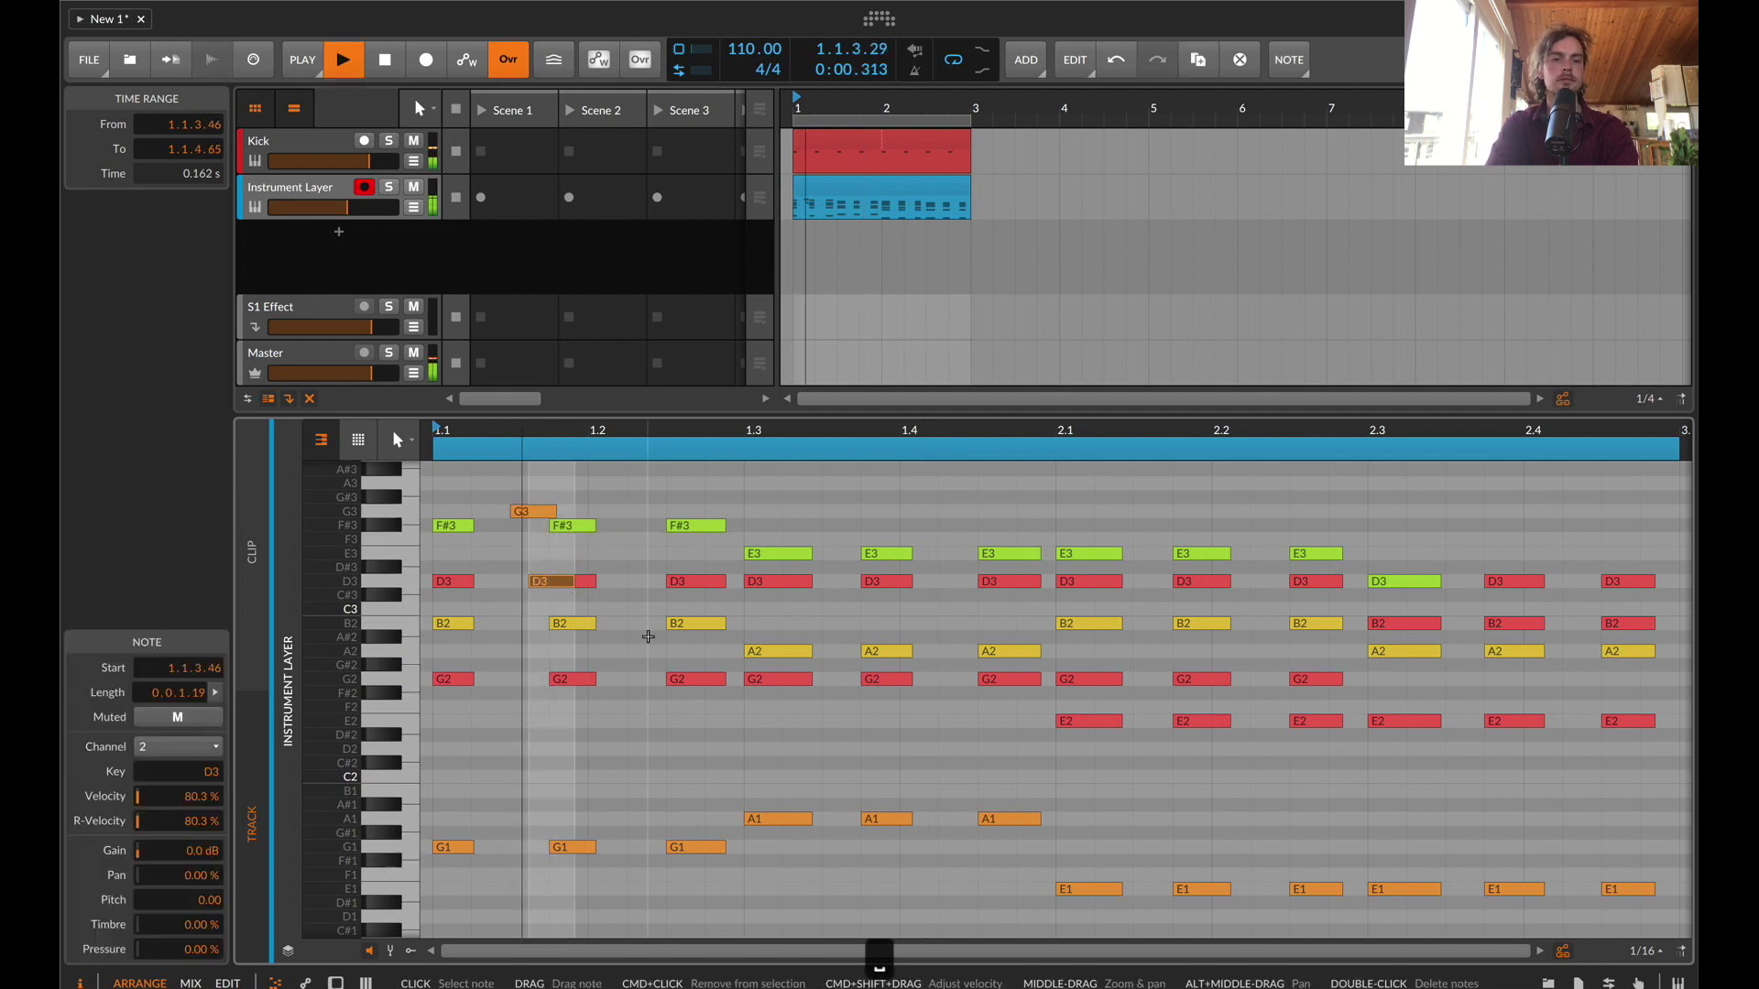
key("super+z")
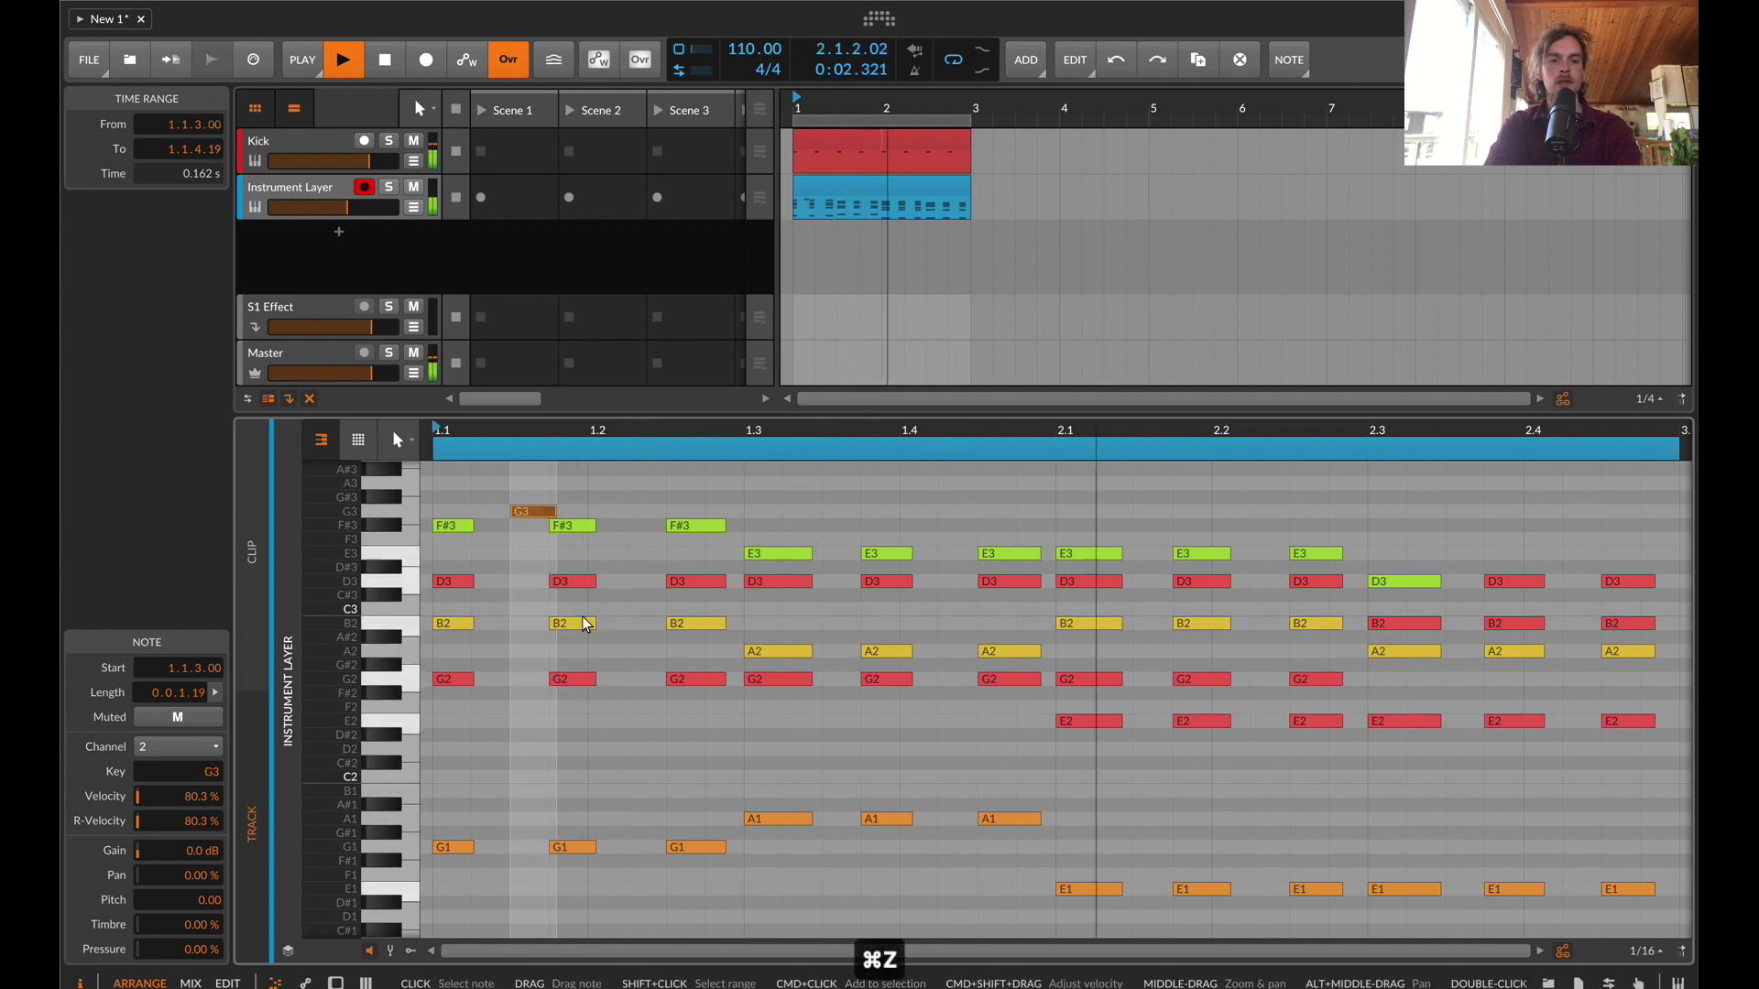
left_click(635, 859)
key("space")
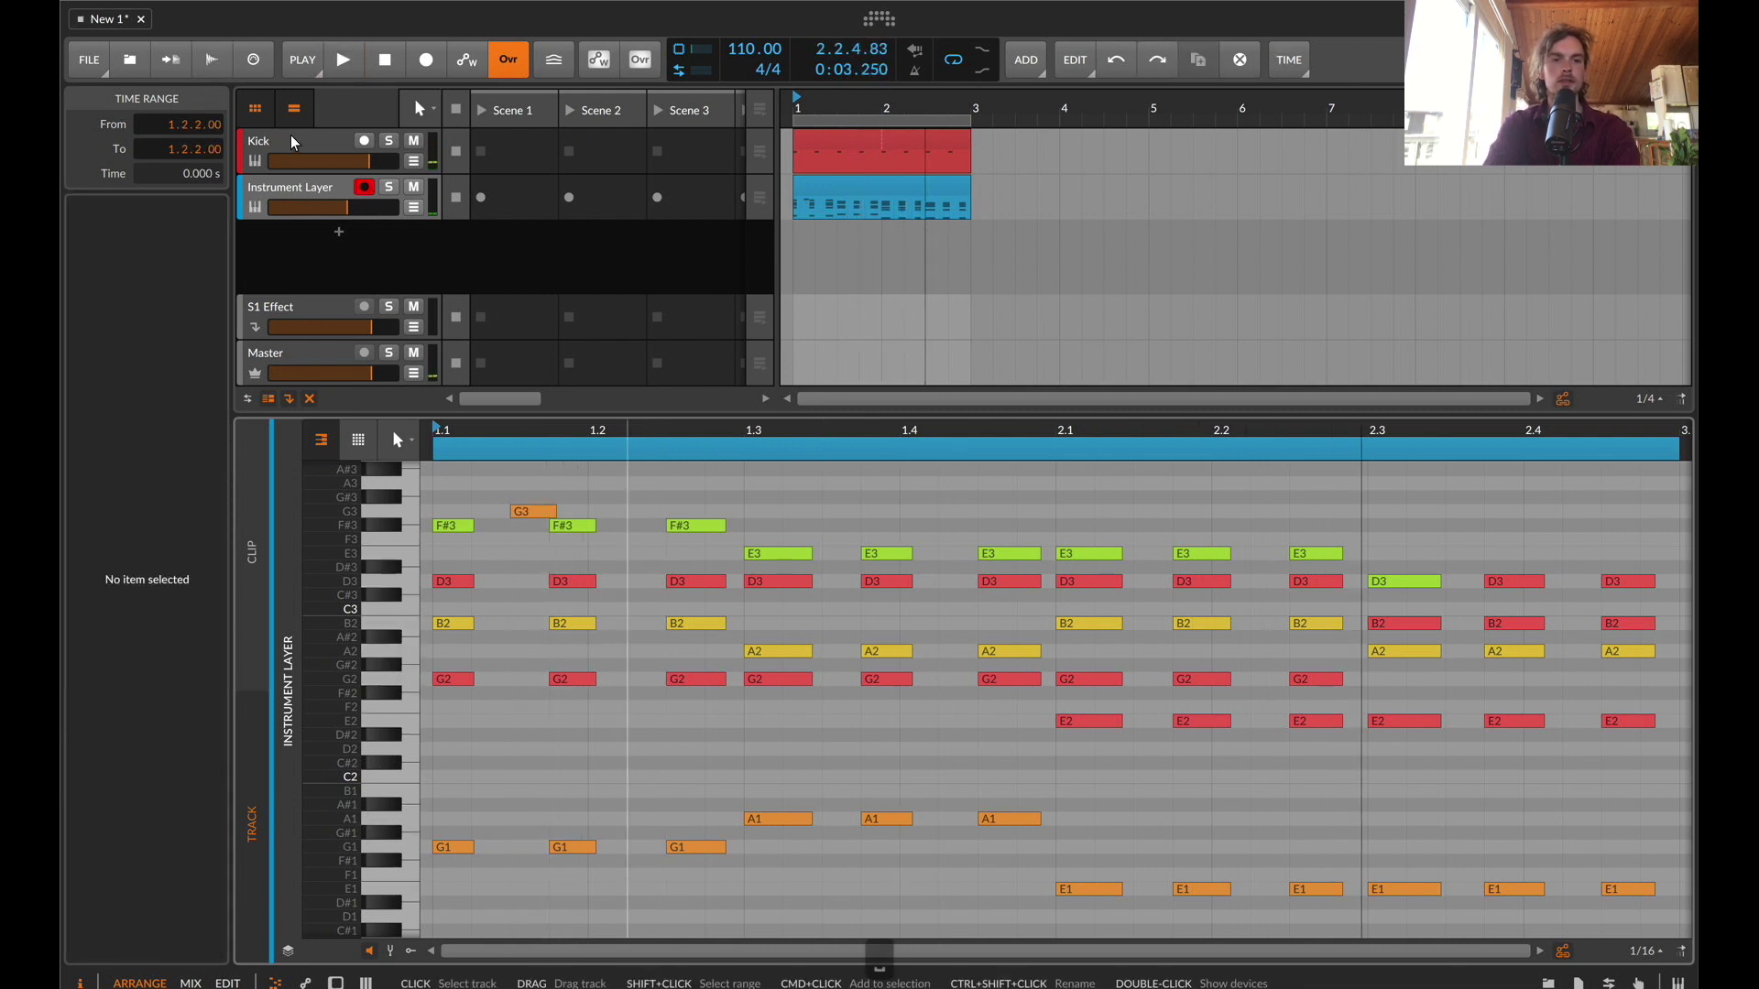
Show the Instrument Layer track's devices again and unmute layer 1
double_click(279, 180)
left_click(367, 806)
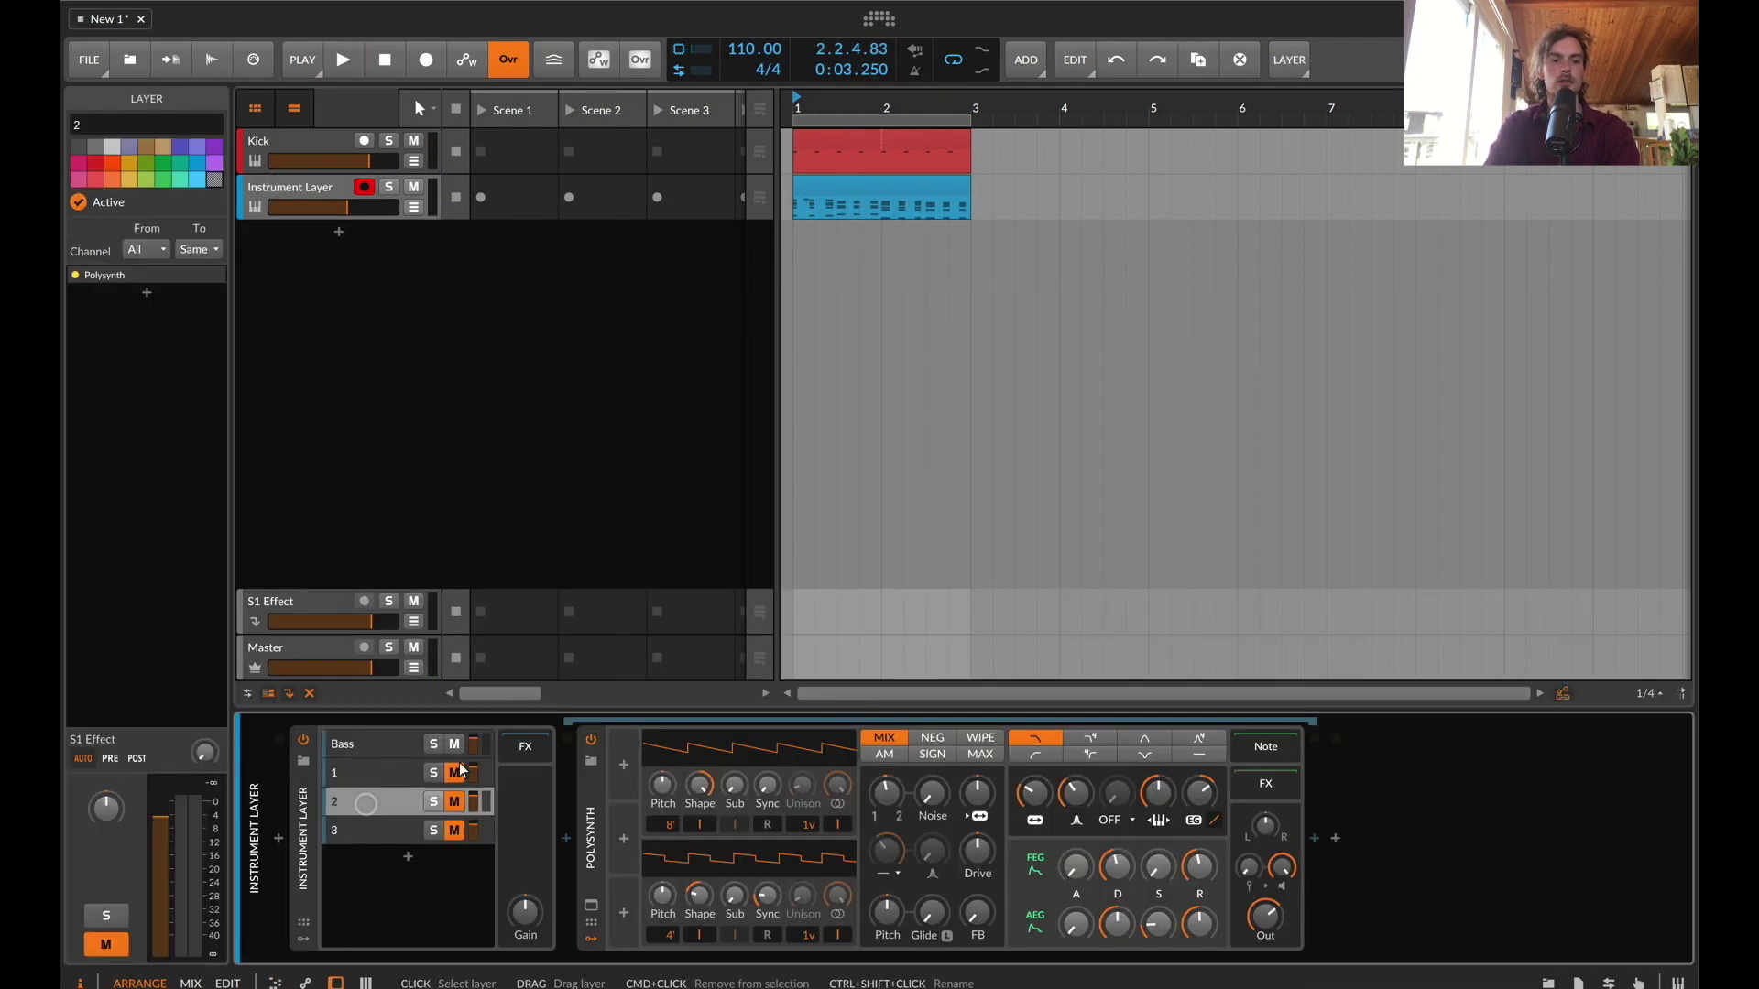
left_click(467, 770)
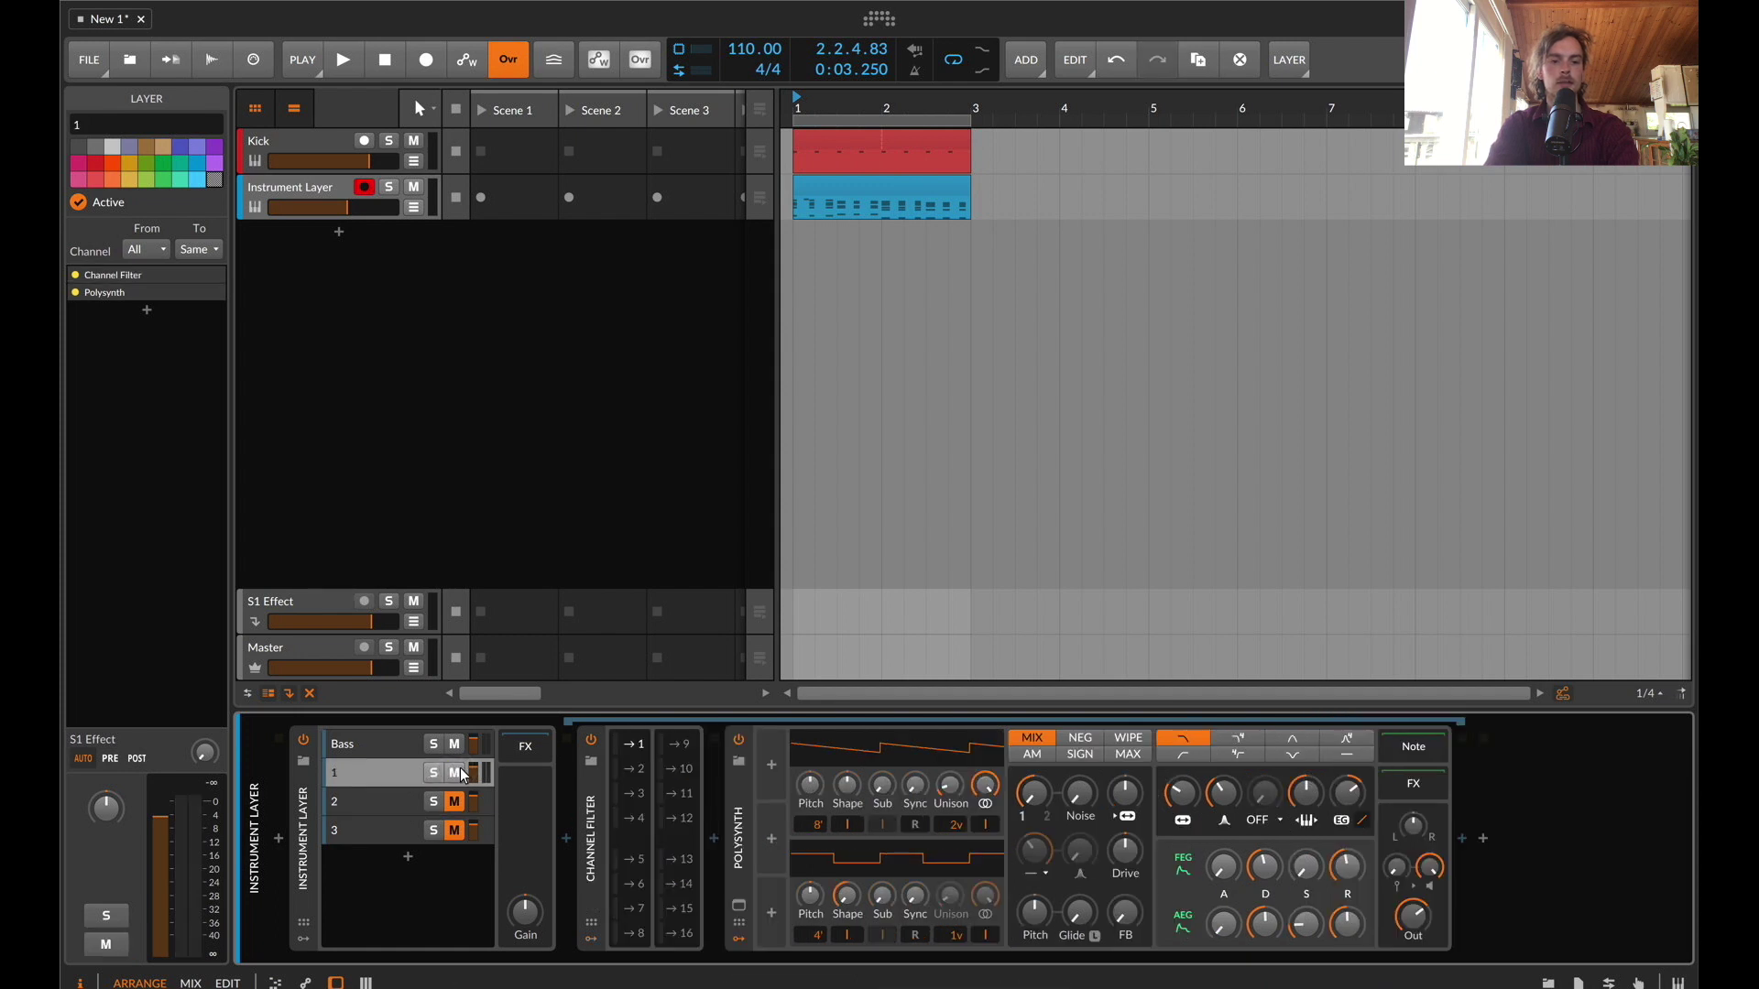
Insert a Channel Filter passing only channel 3 before layer 2's Polysynth, checking the channels in the synth clip
left_click(420, 801)
left_click(559, 839)
type("ch")
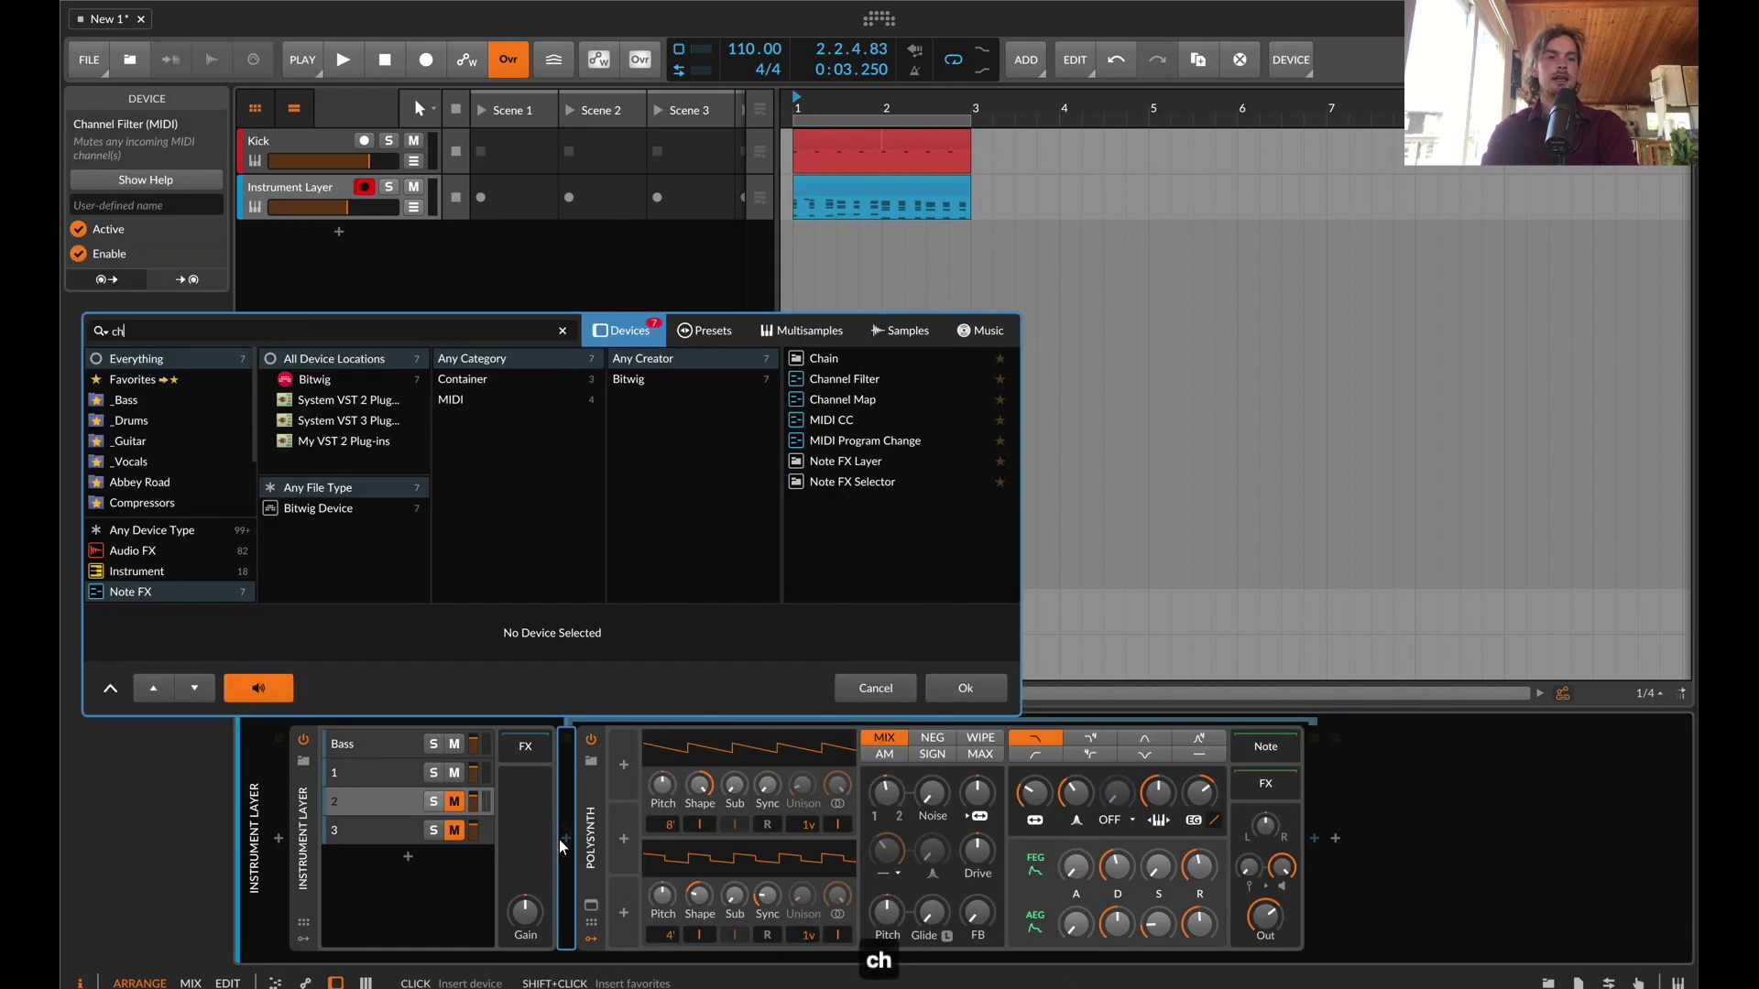
key("Down")
key("Down")
key("Return")
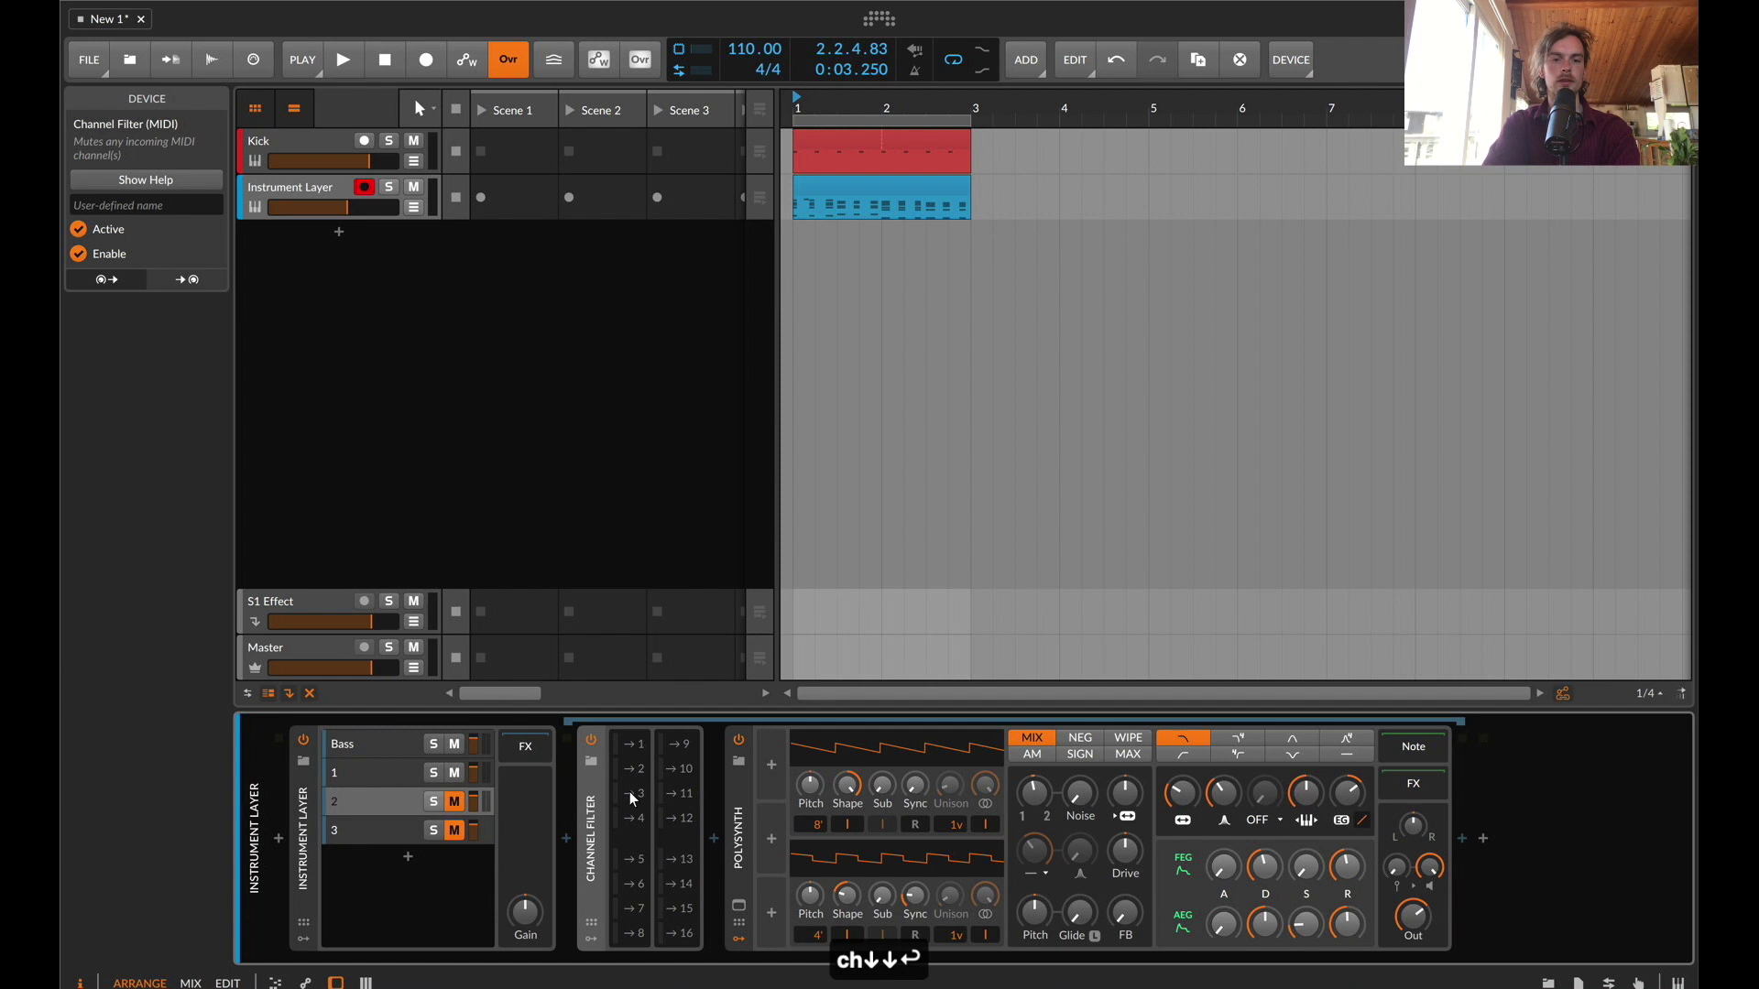
double_click(836, 188)
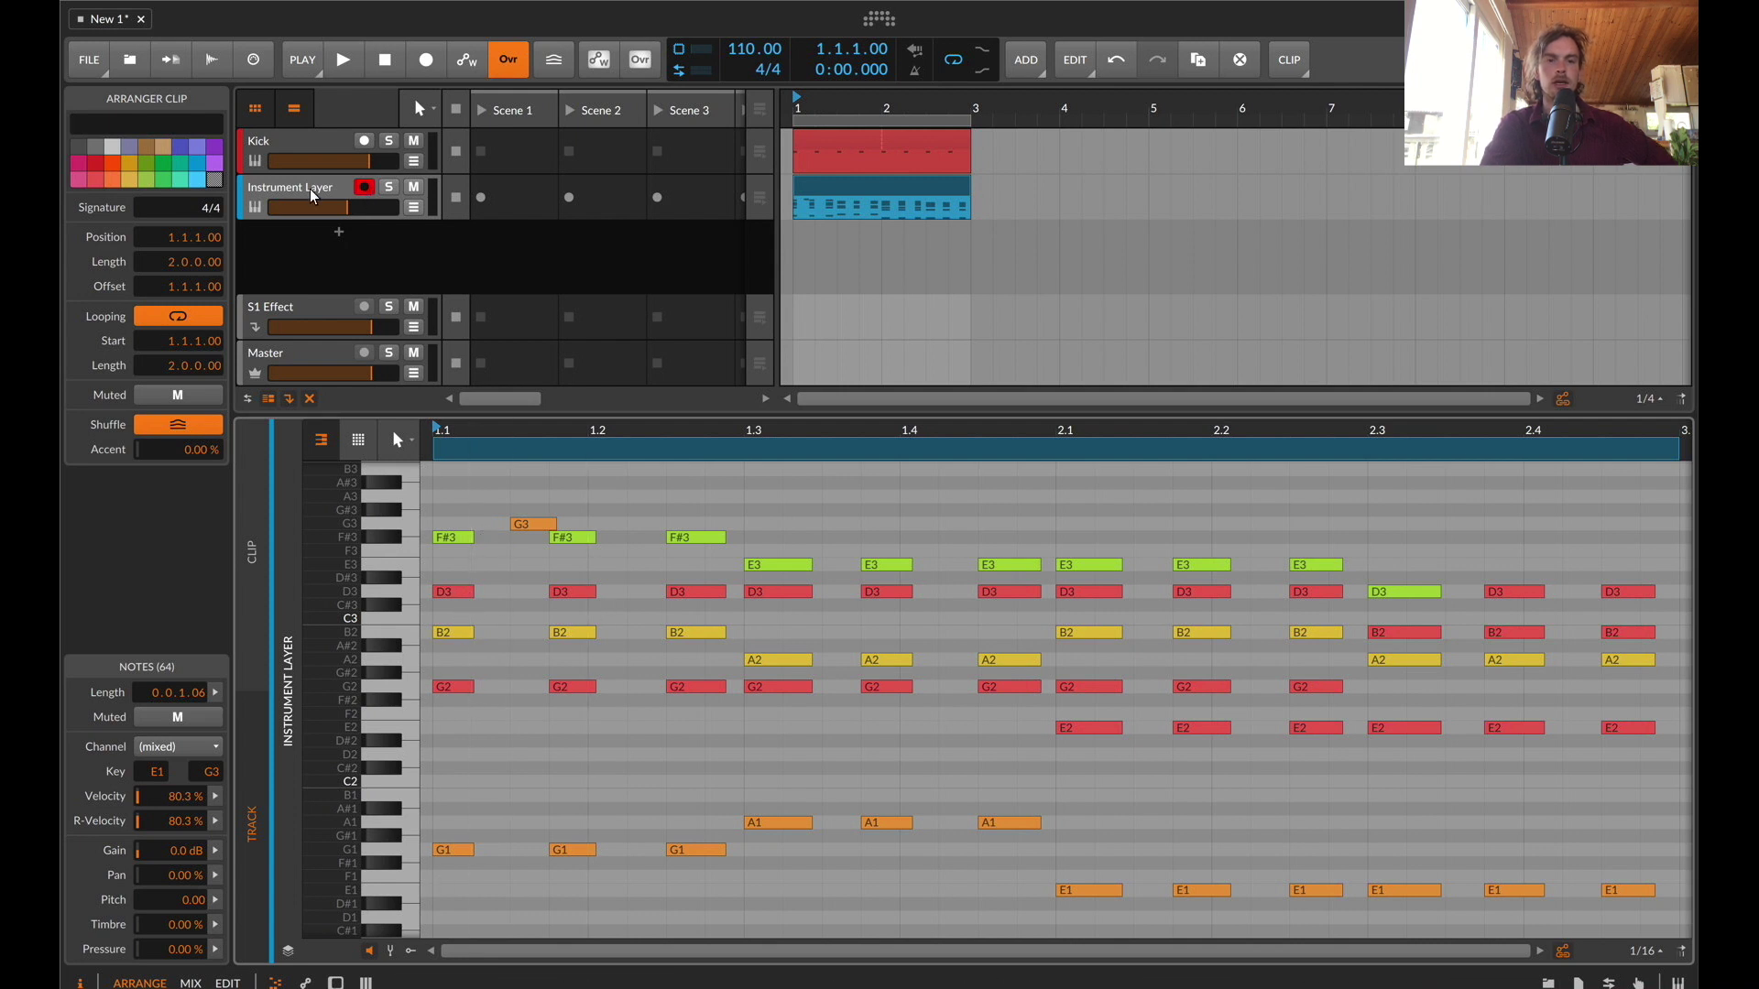
key("d")
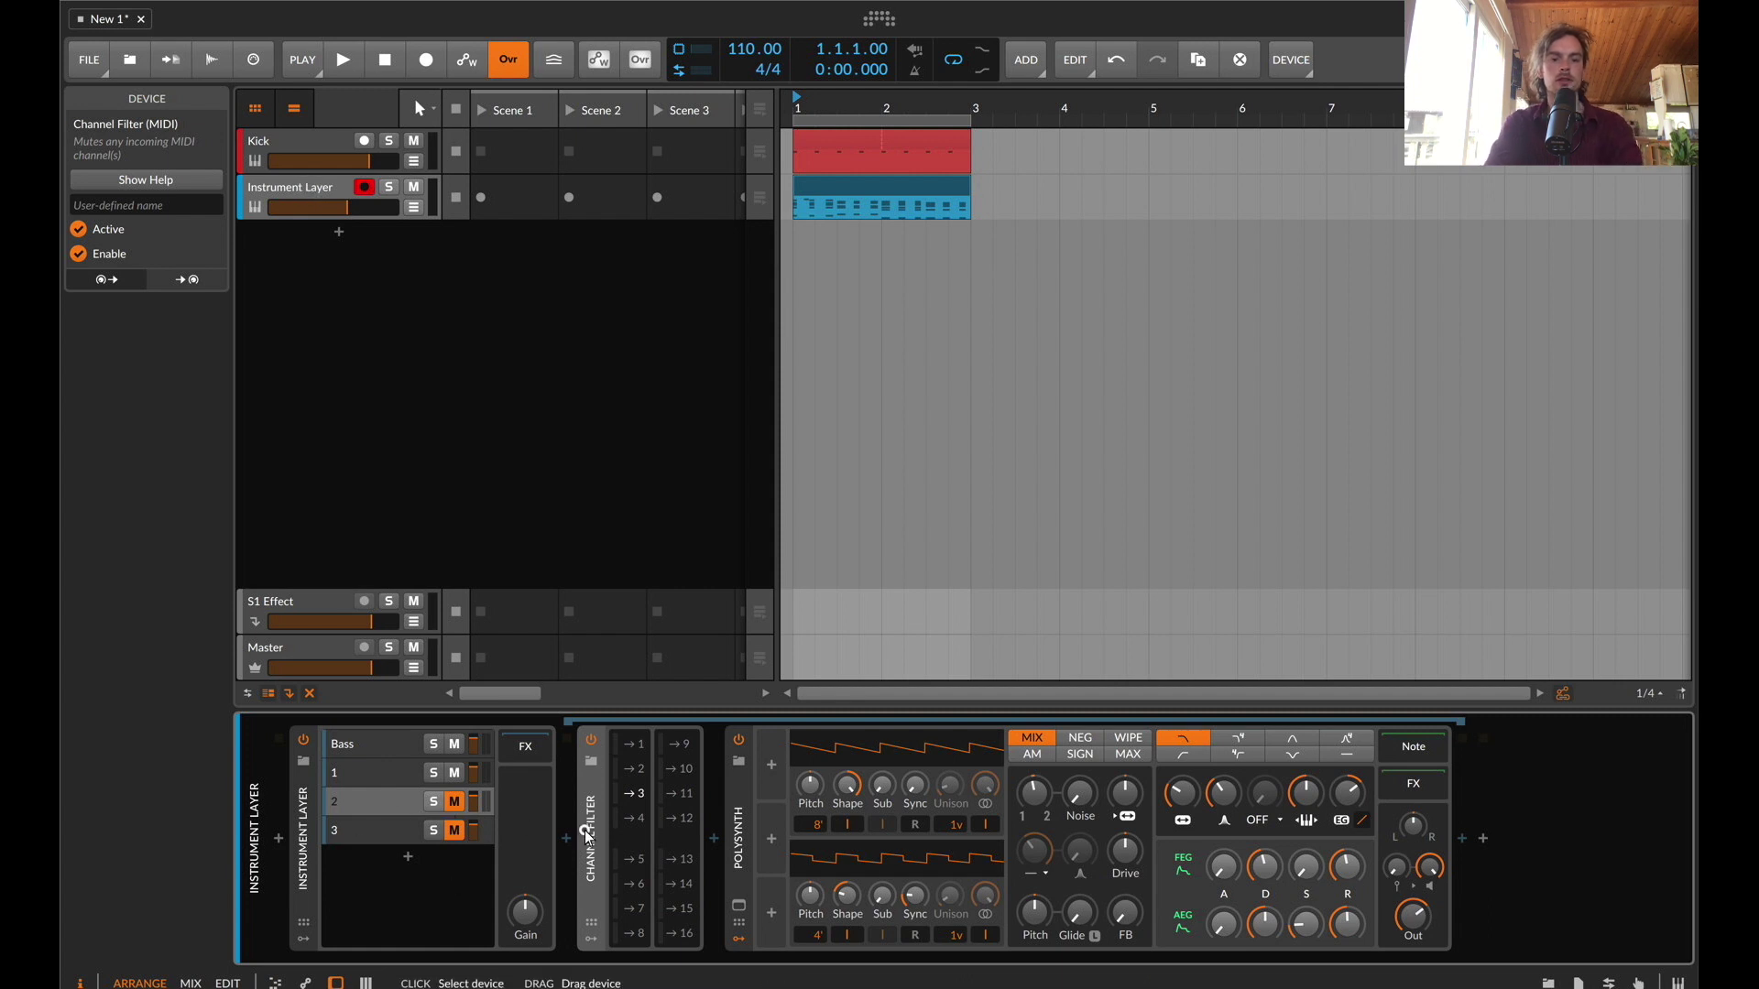
Move layer 3's Channel Filter before its Polysynth, let only channel 4 pass, and play with all layers unmuted
left_click(374, 830)
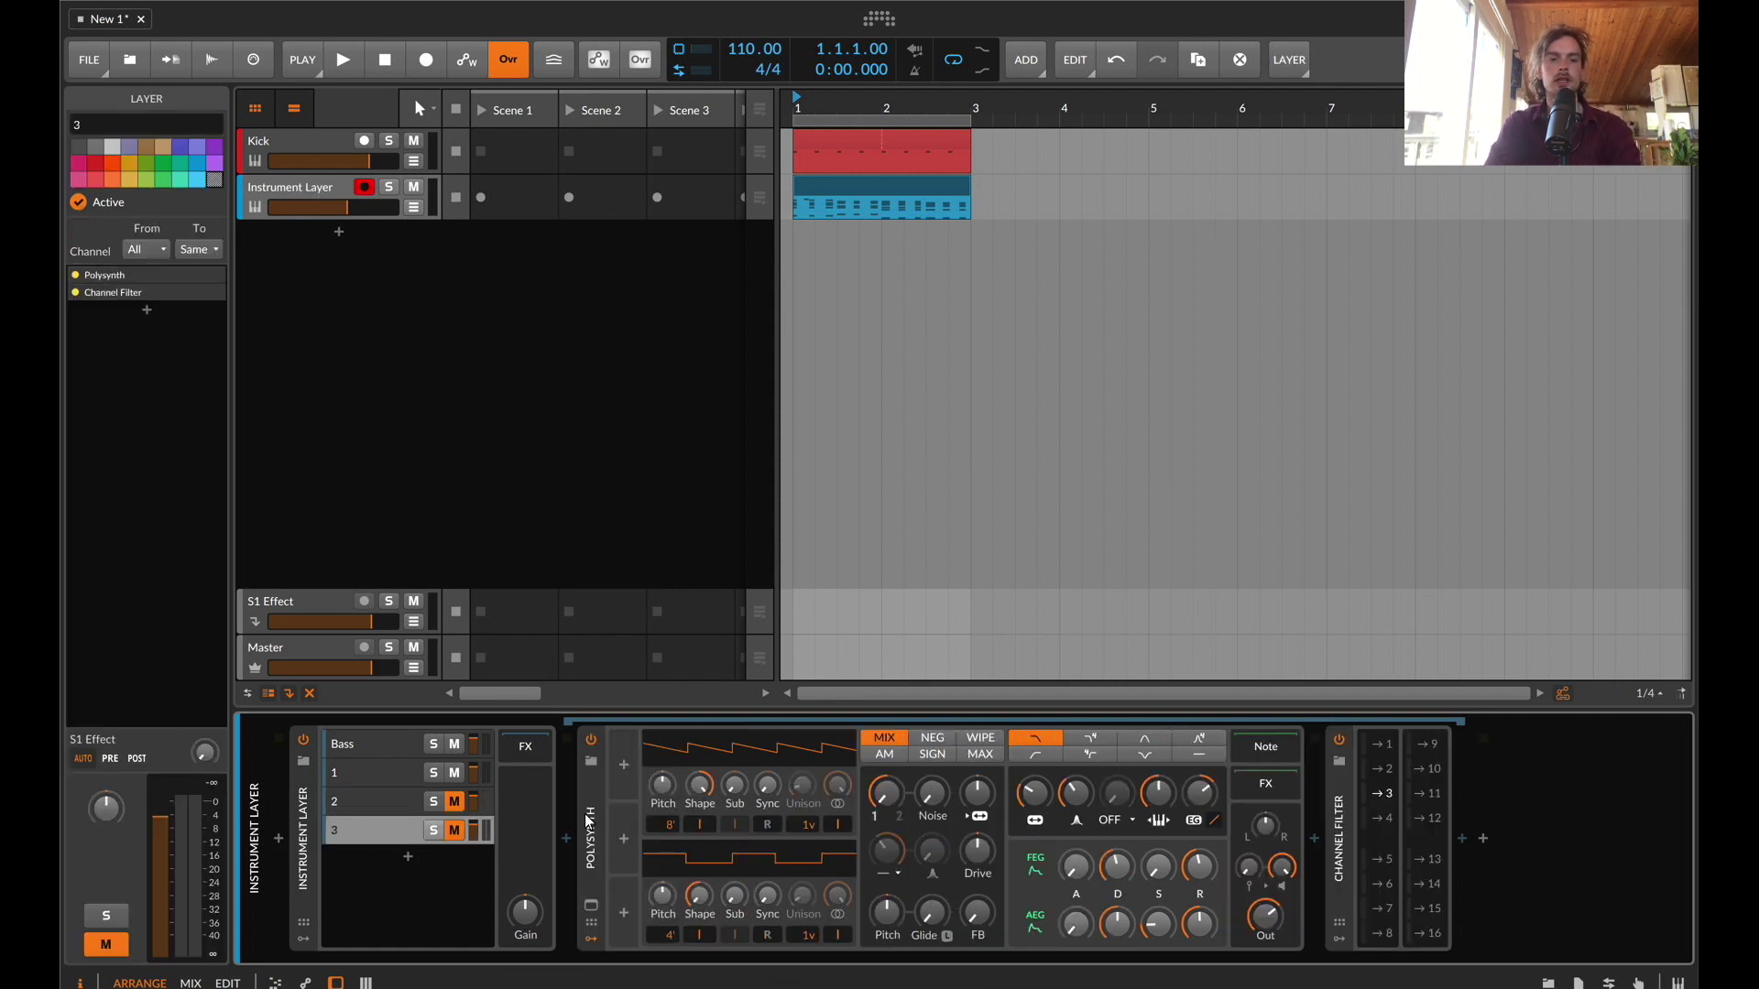
left_click_drag(1340, 820, 682, 807)
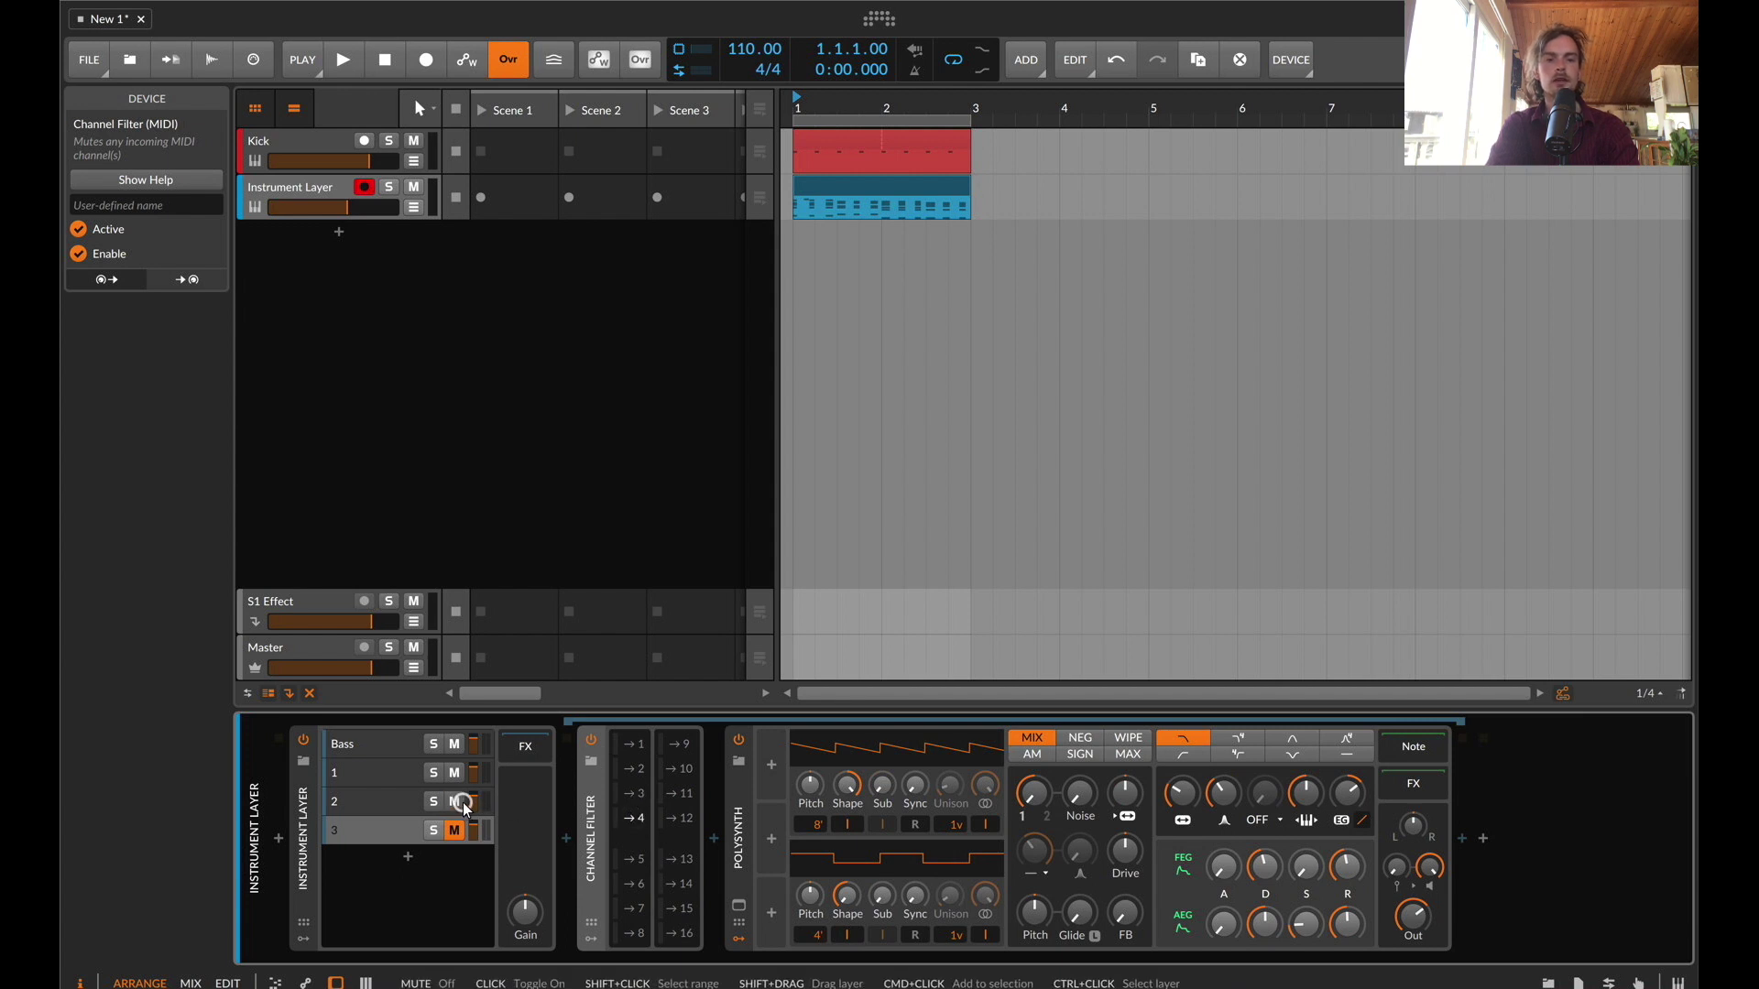
key("space")
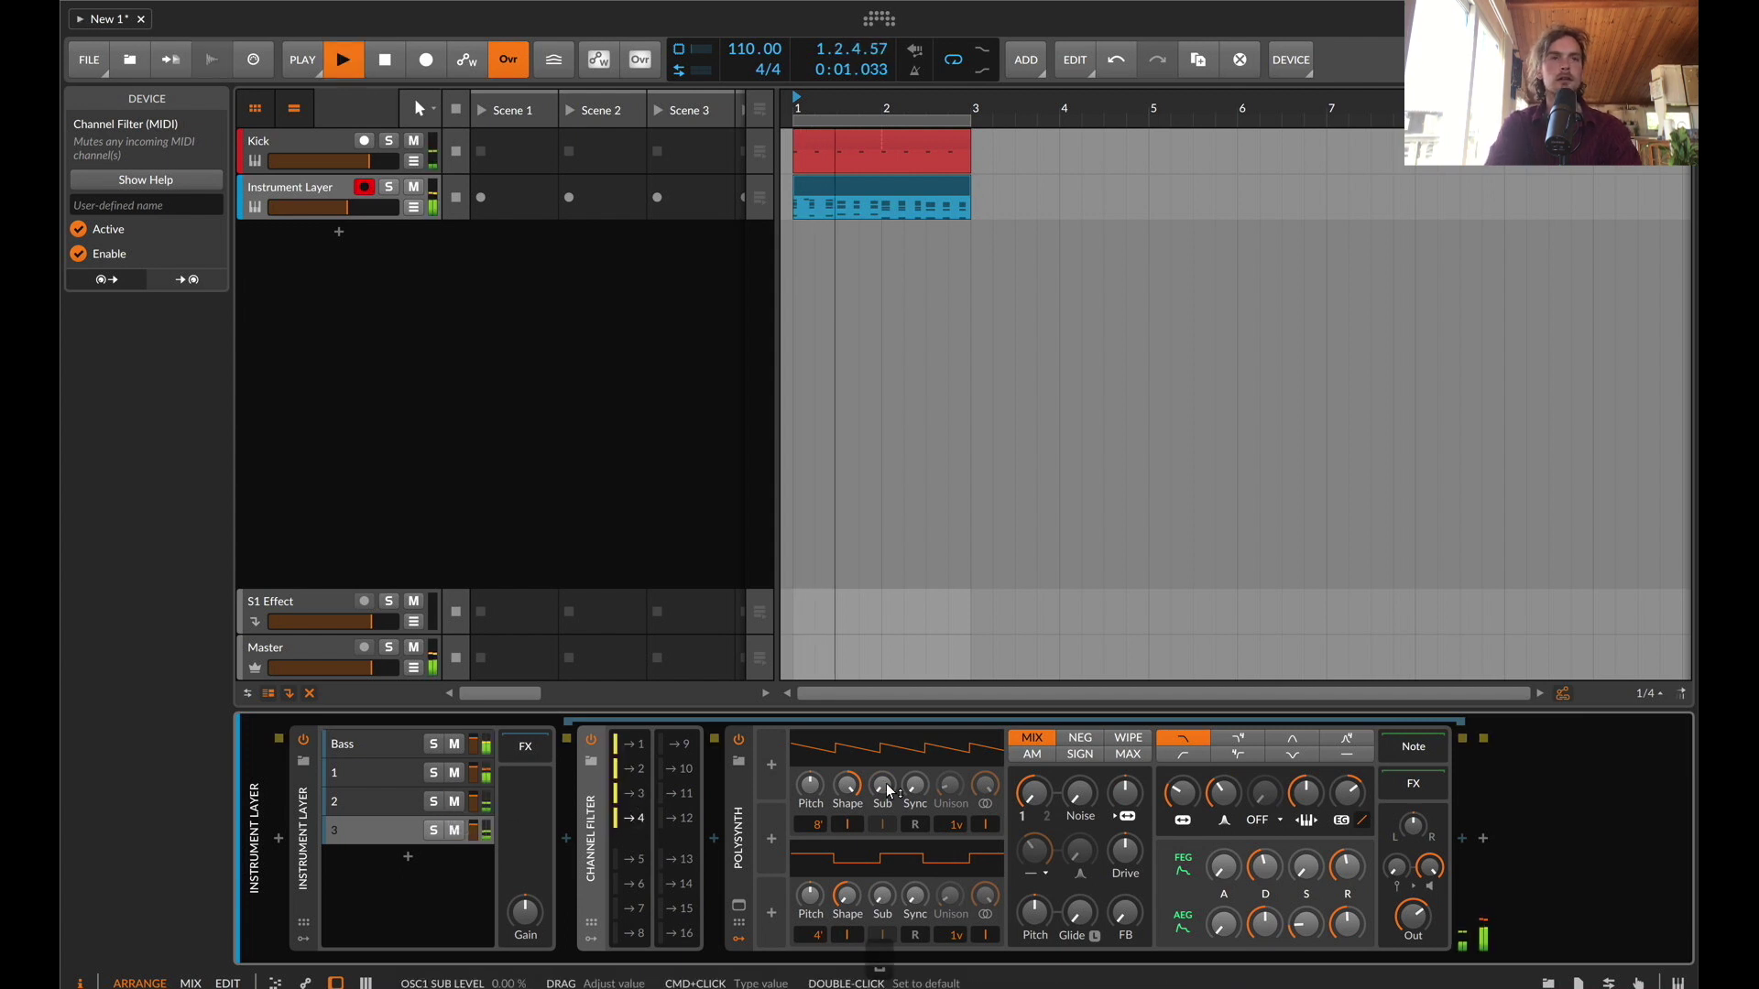
Solo the layers one at a time during playback and show them as channels in the mixer view
left_click(433, 803)
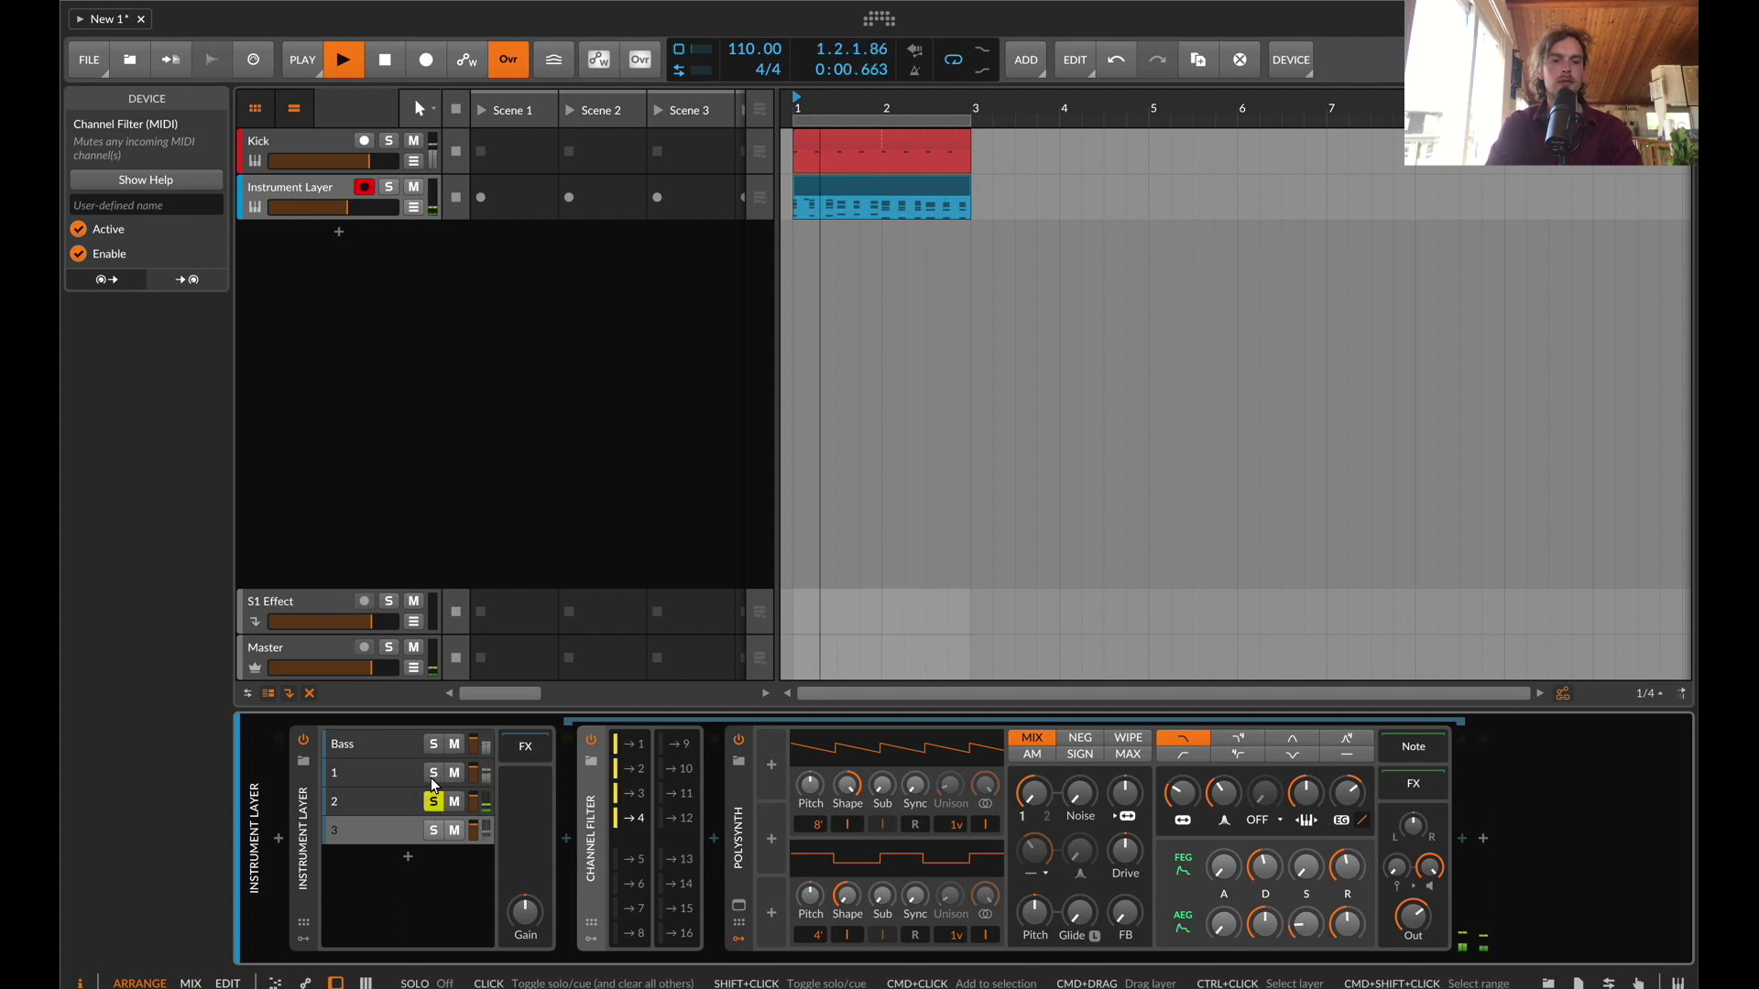
left_click(433, 830)
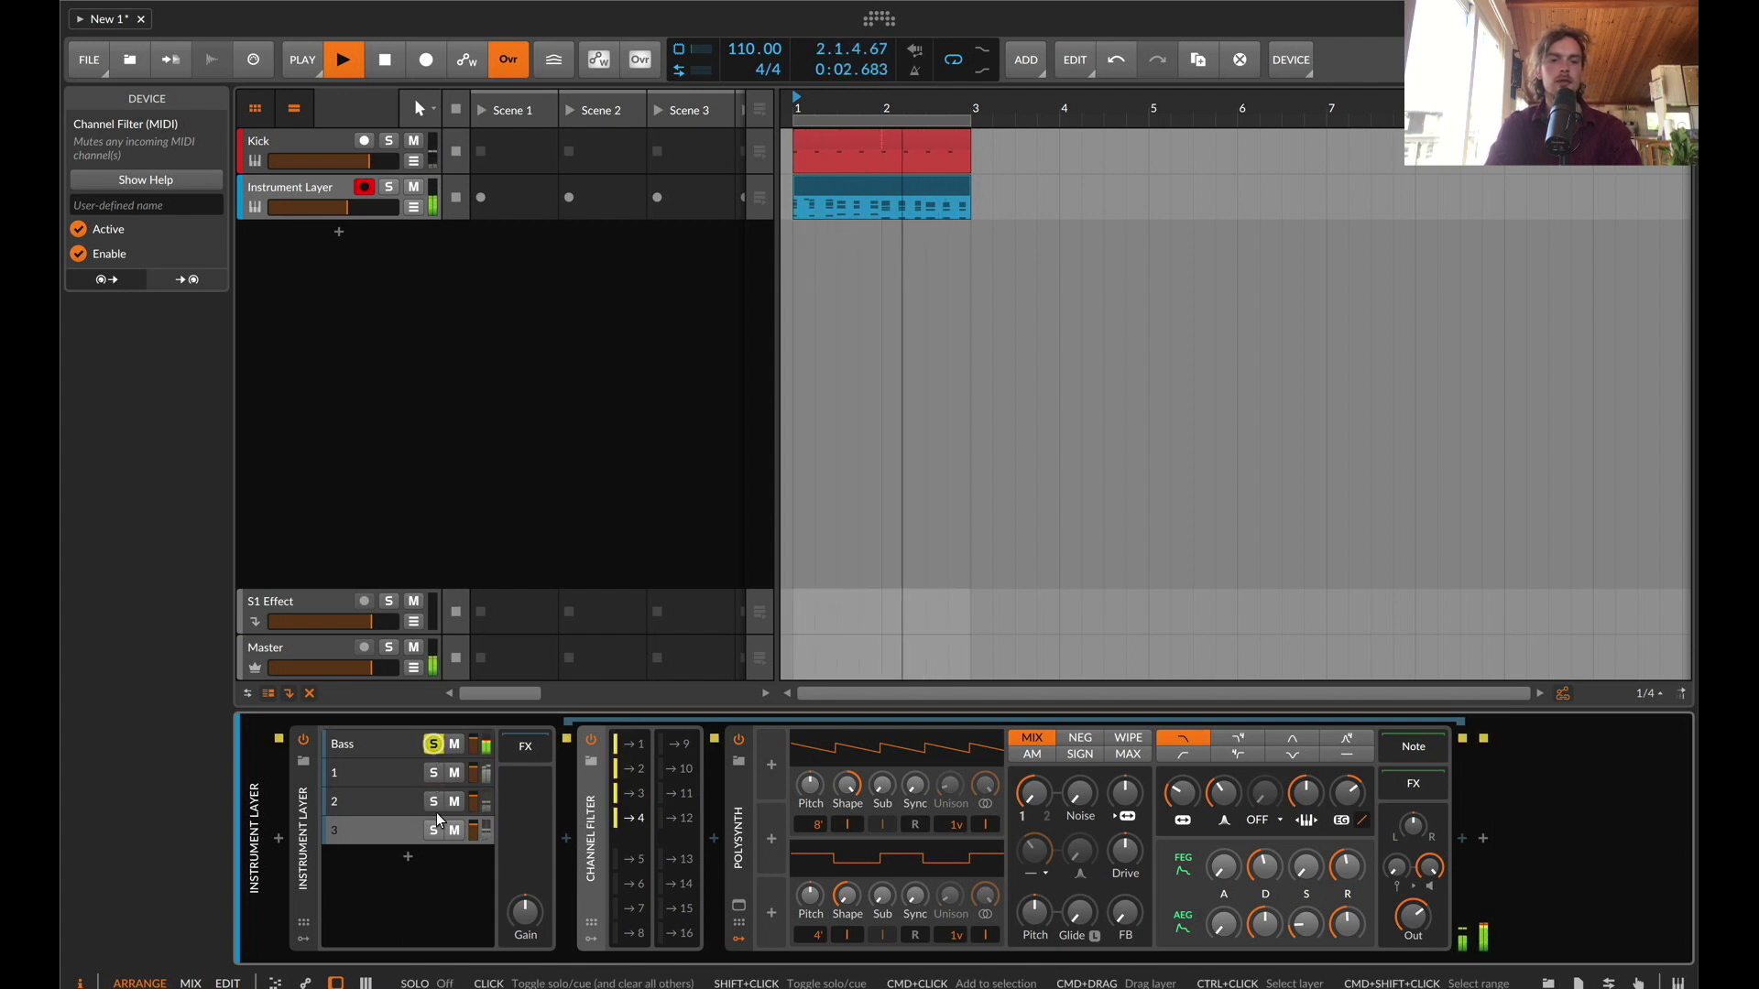
key("Tab")
key("space")
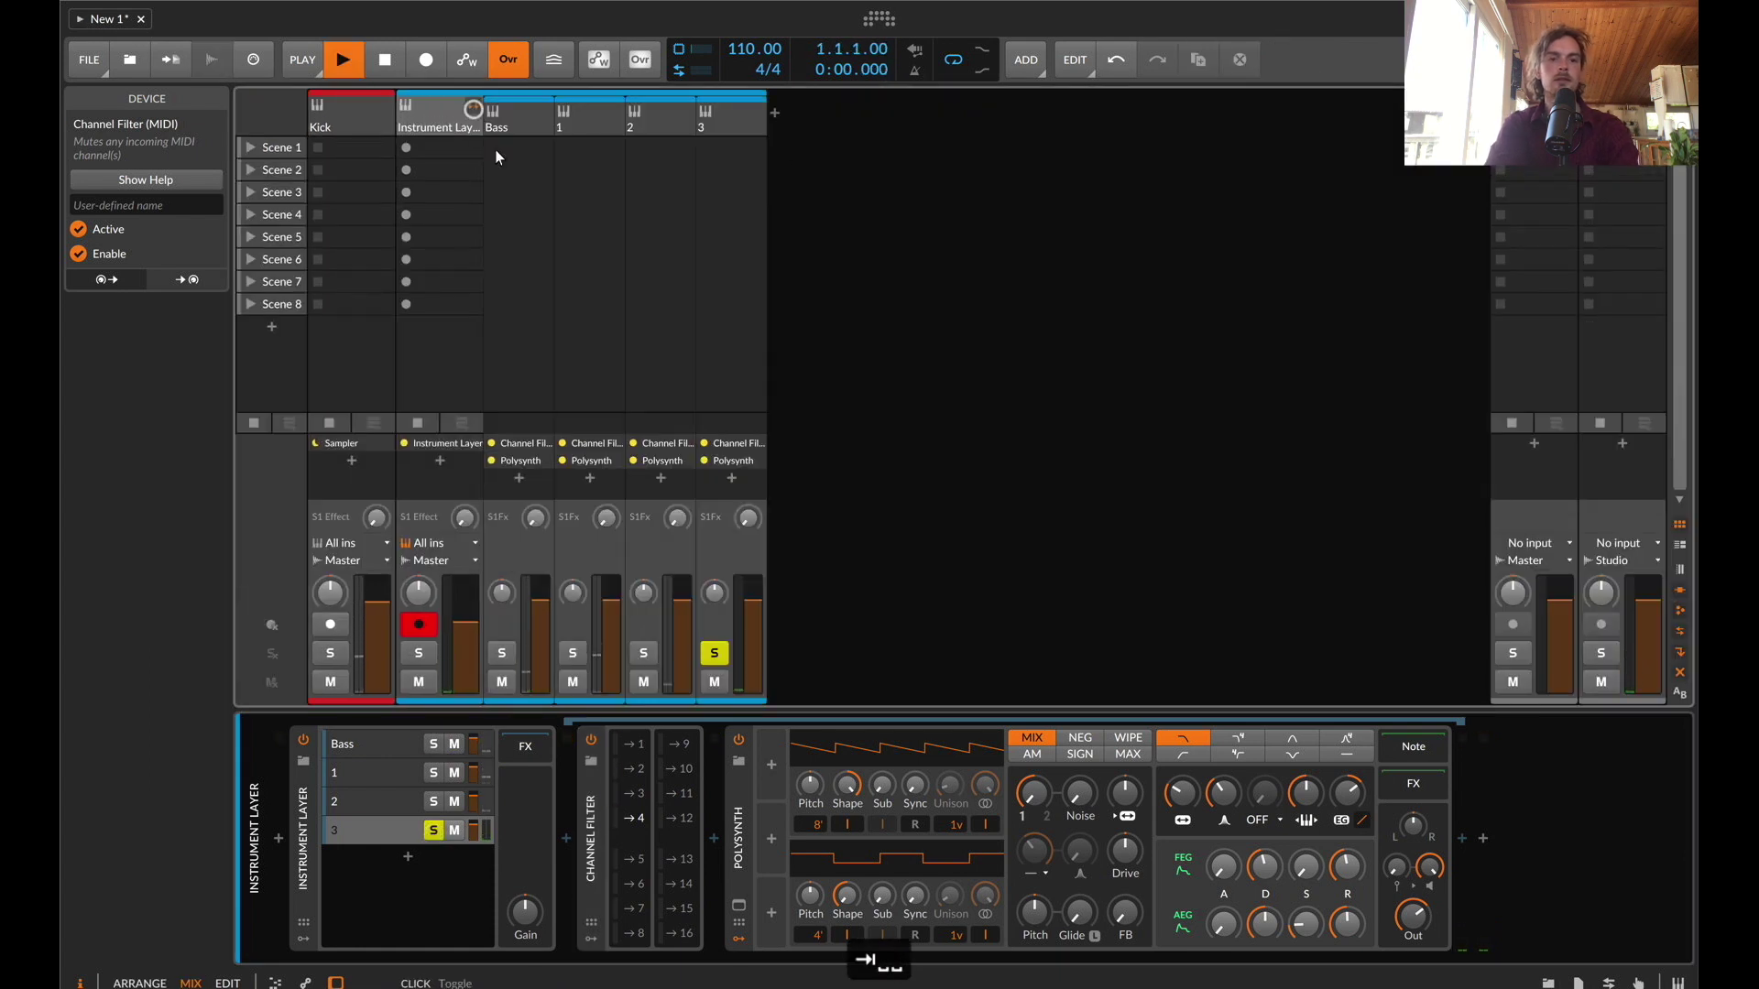
Set layer 3's volume to +2.0 dB while it plays soloed and turn its solo off
left_click(570, 654)
left_click(714, 653)
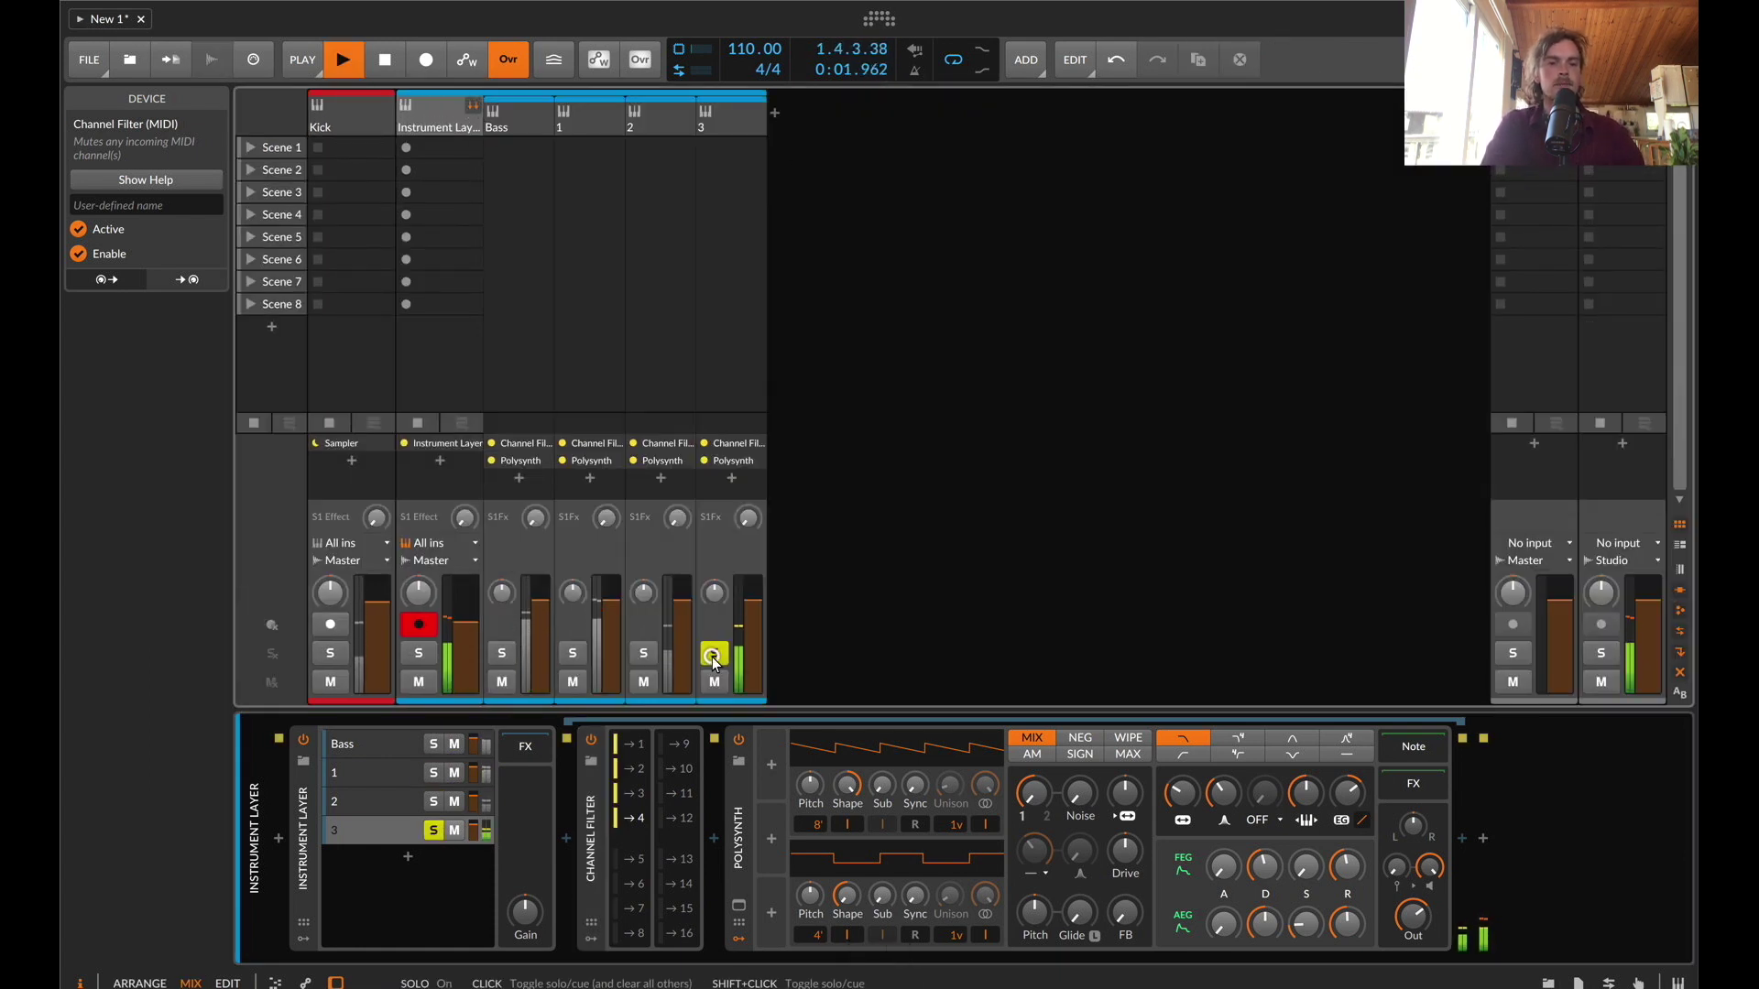
left_click_drag(752, 601, 751, 593)
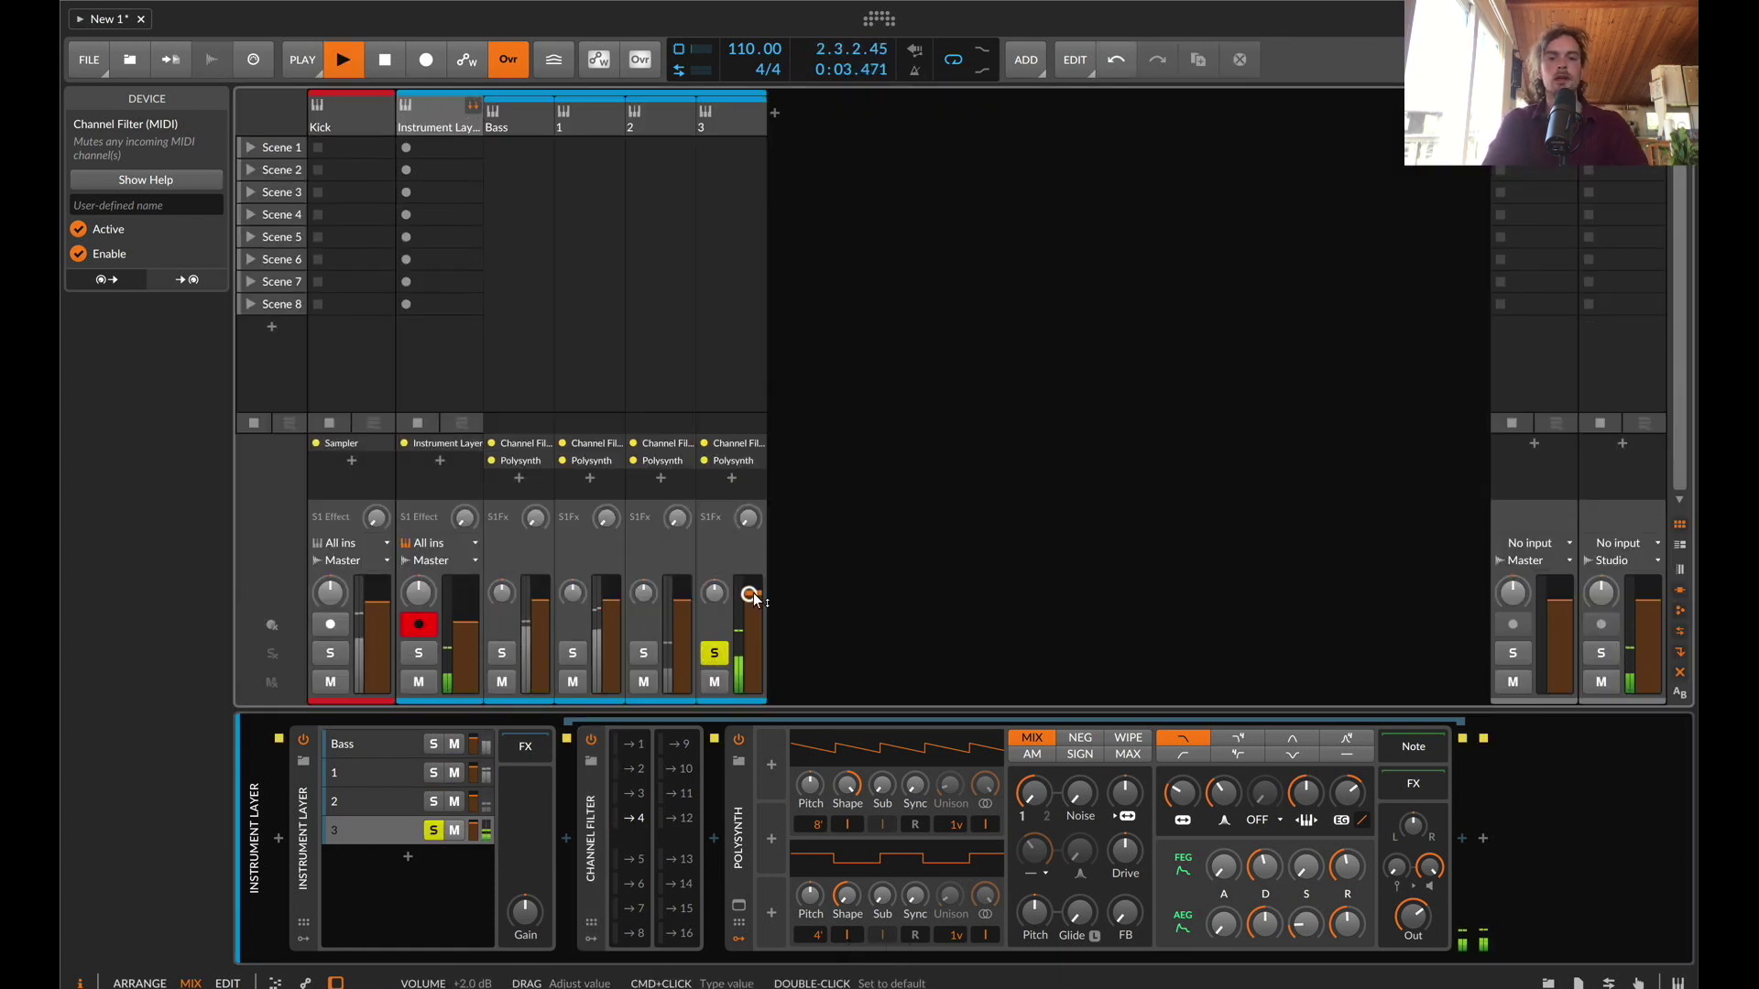
left_click(711, 657)
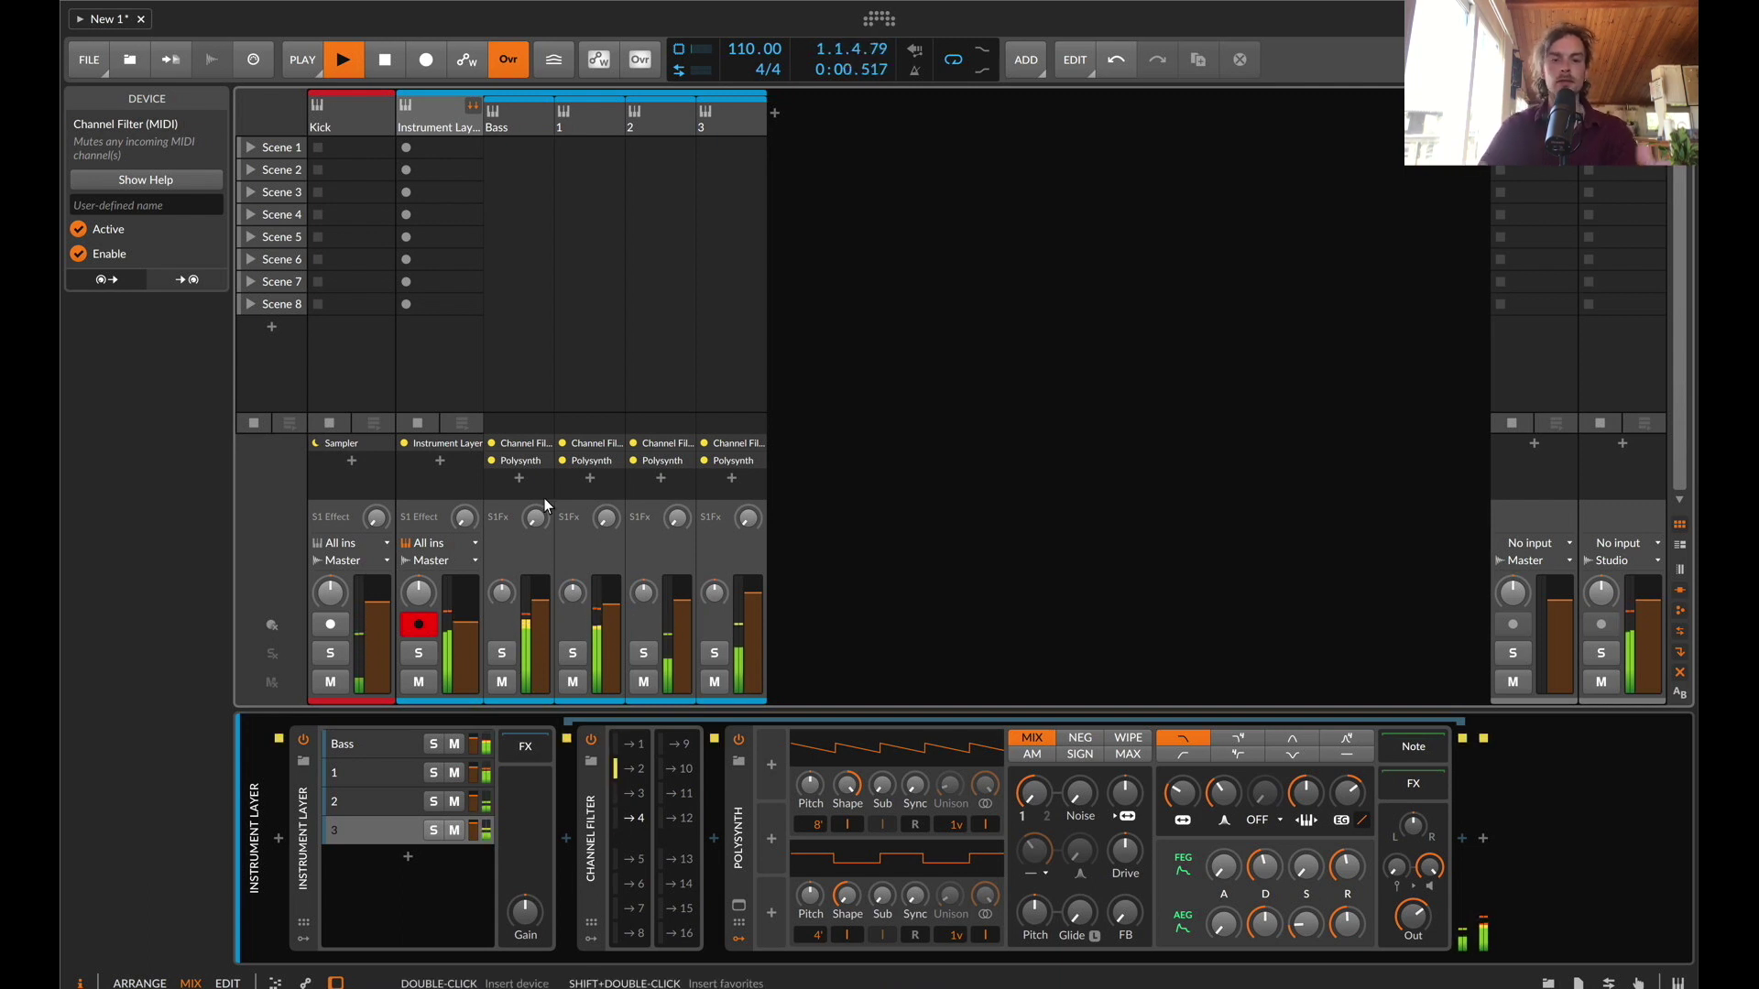
Insert an Arpeggiator between layer 2's Channel Filter and Polysynth and stop playback
left_click(350, 799)
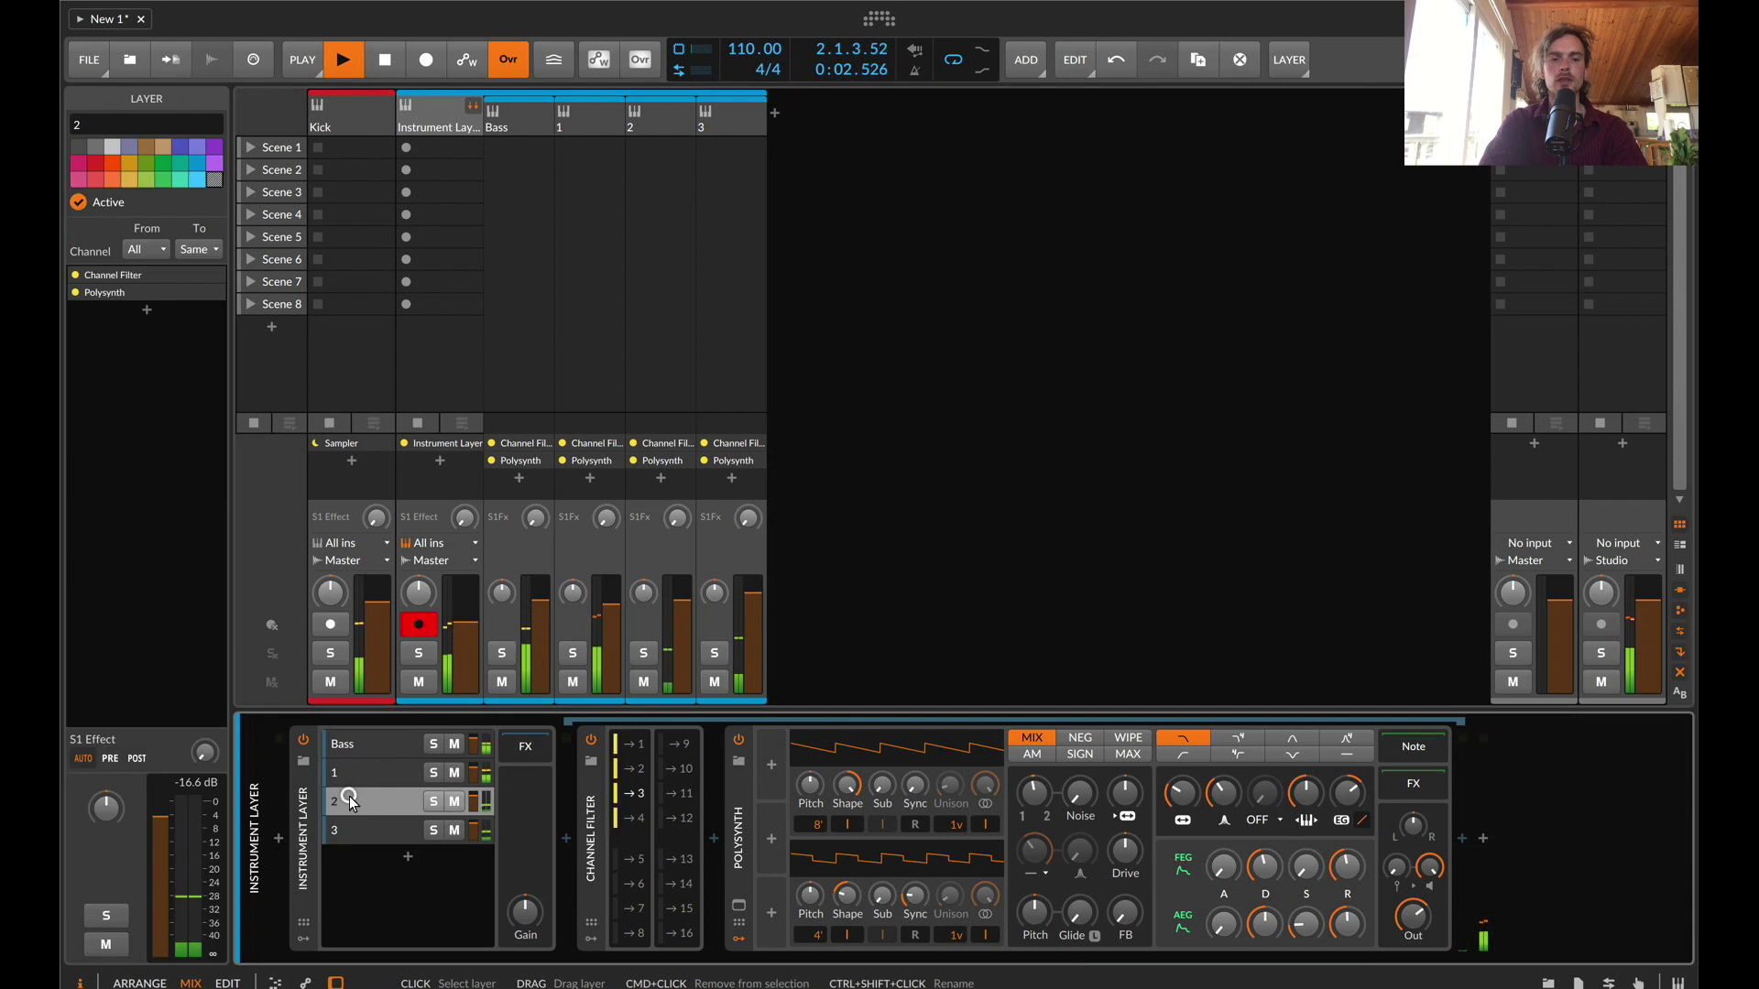
left_click(714, 838)
type("aro")
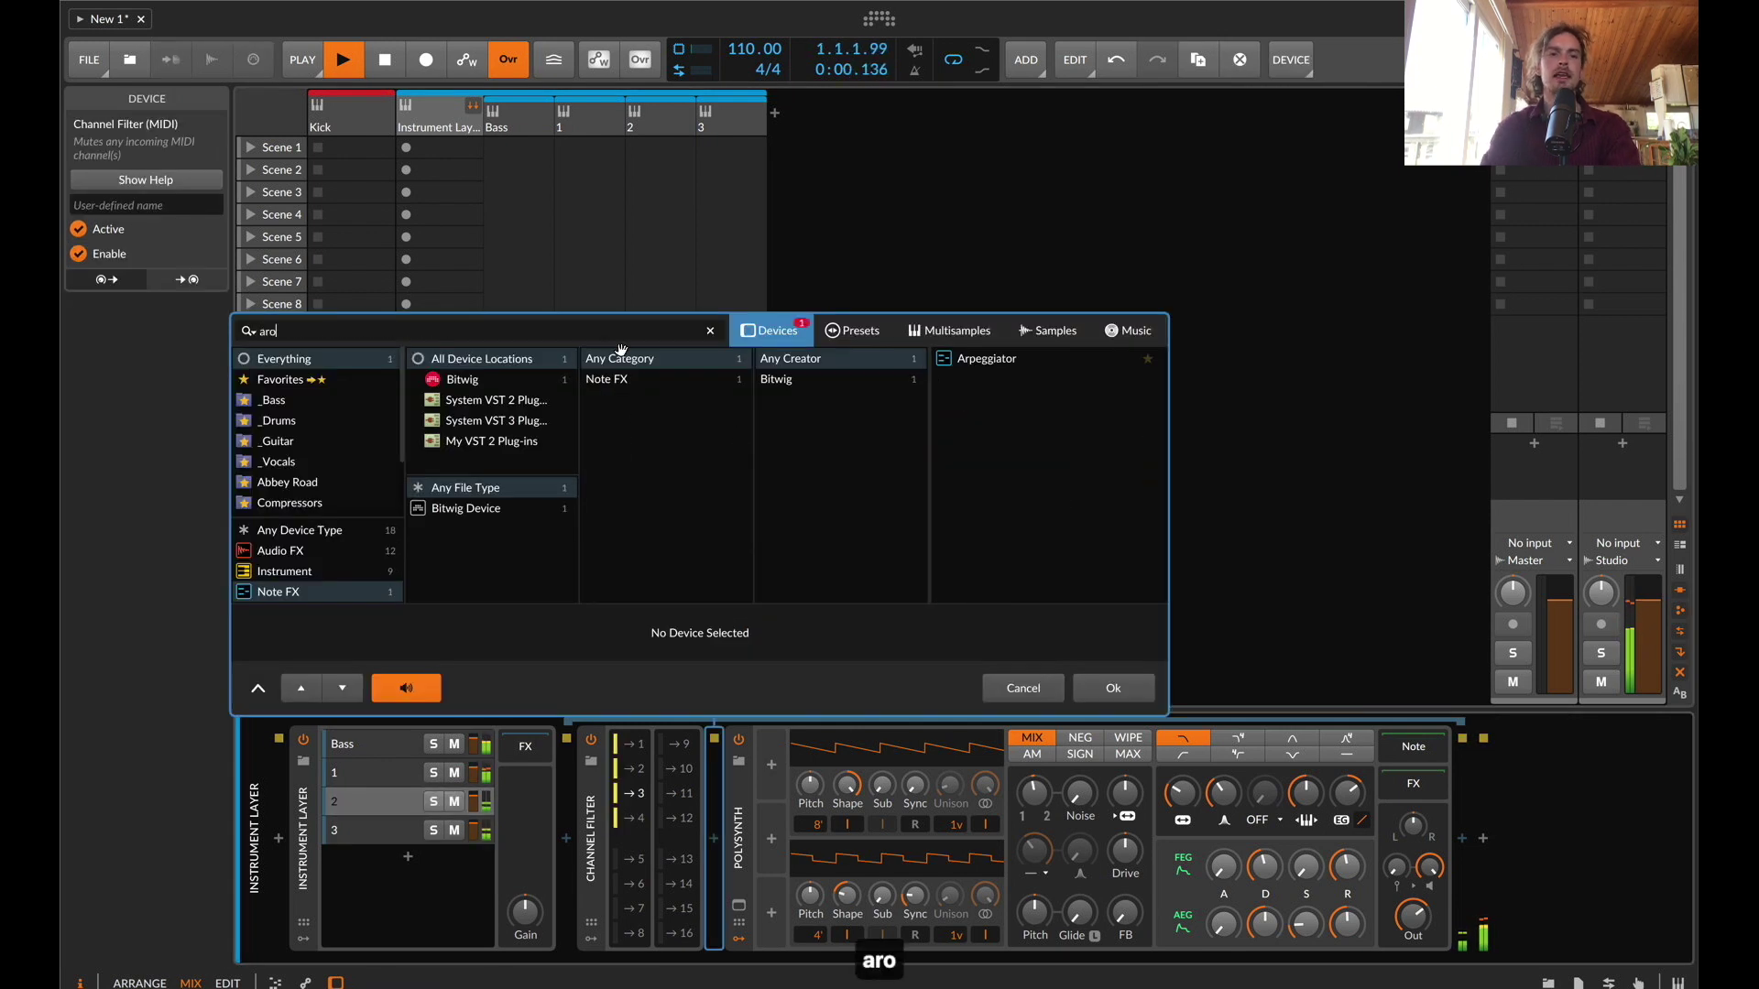
key("Down")
key("Return")
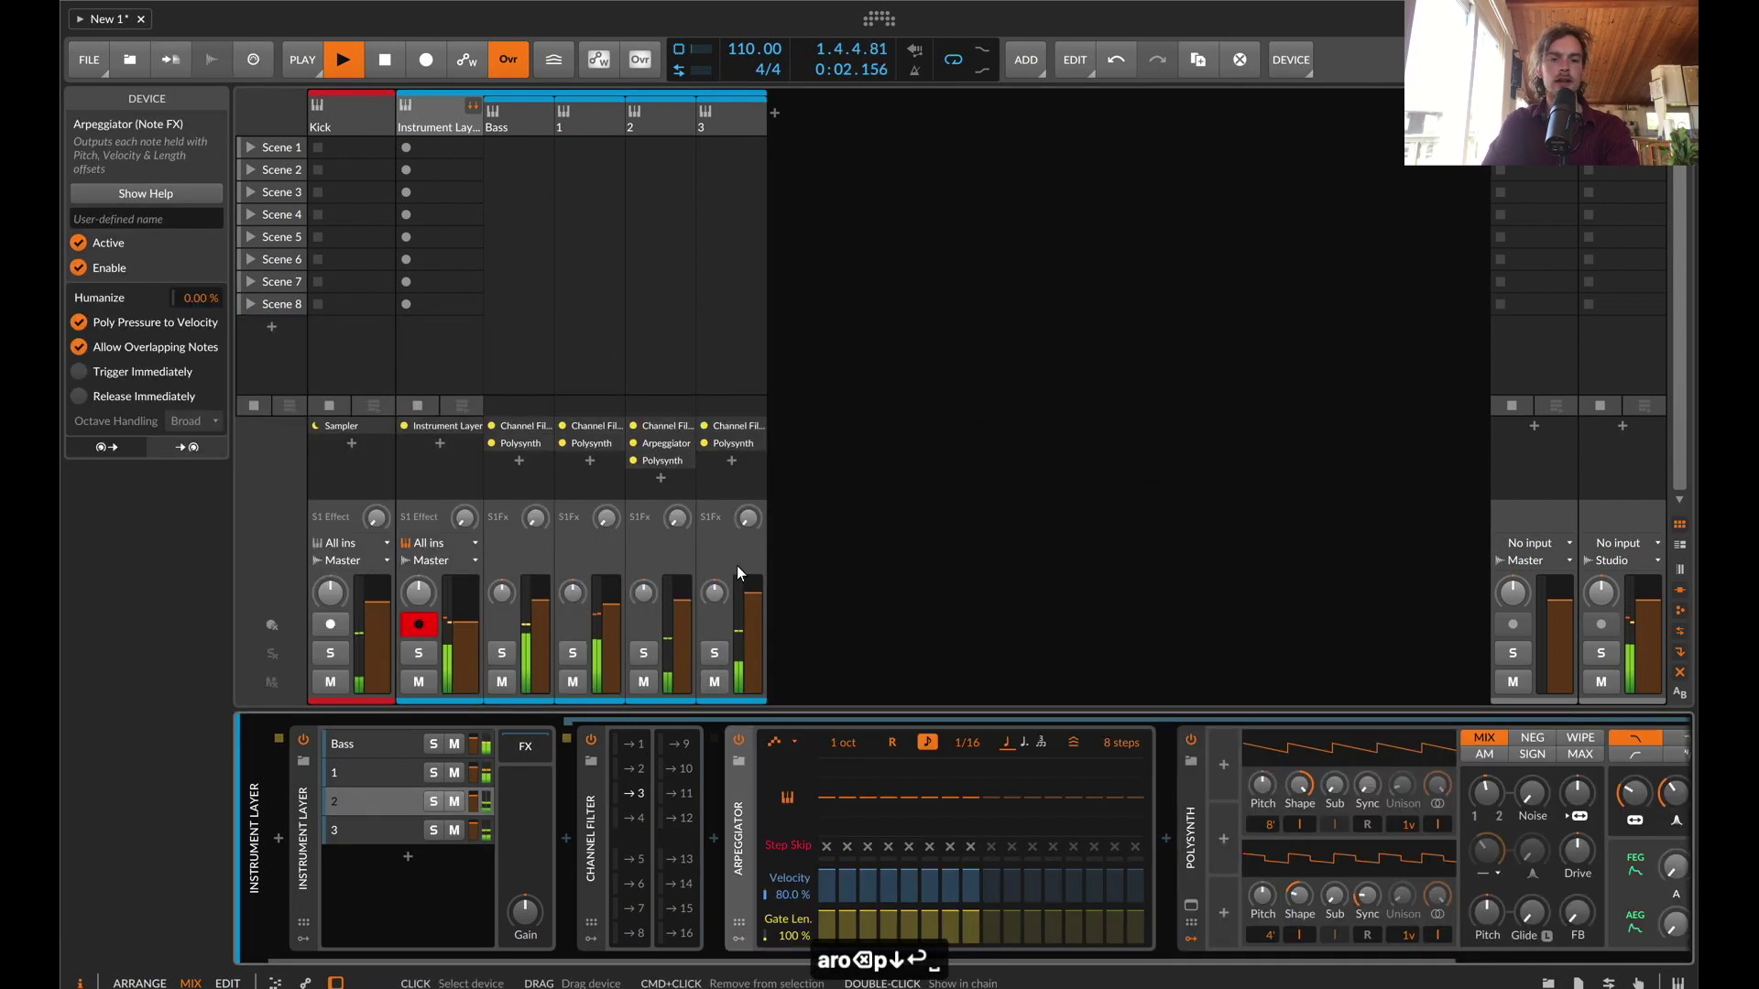
key("space")
Solo layer 3, move the Arpeggiator from layer 2 to between layer 3's Channel Filter and Polysynth, and play it
left_click(429, 831)
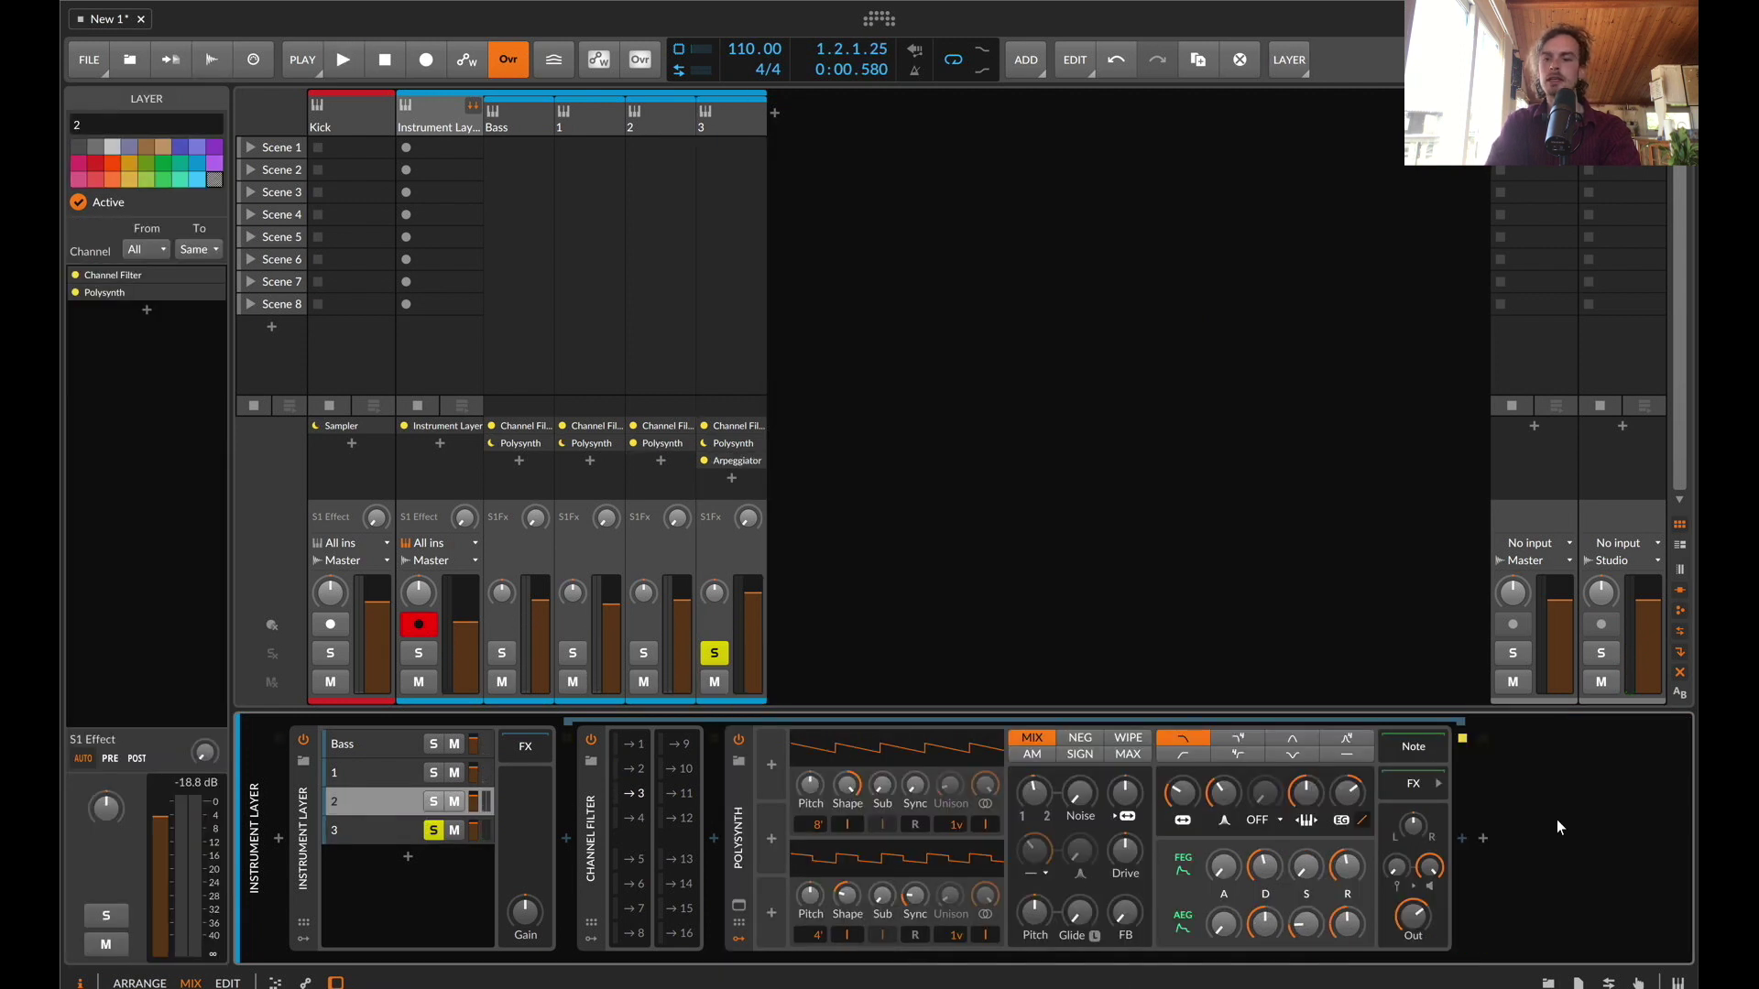
left_click(346, 830)
left_click(841, 843)
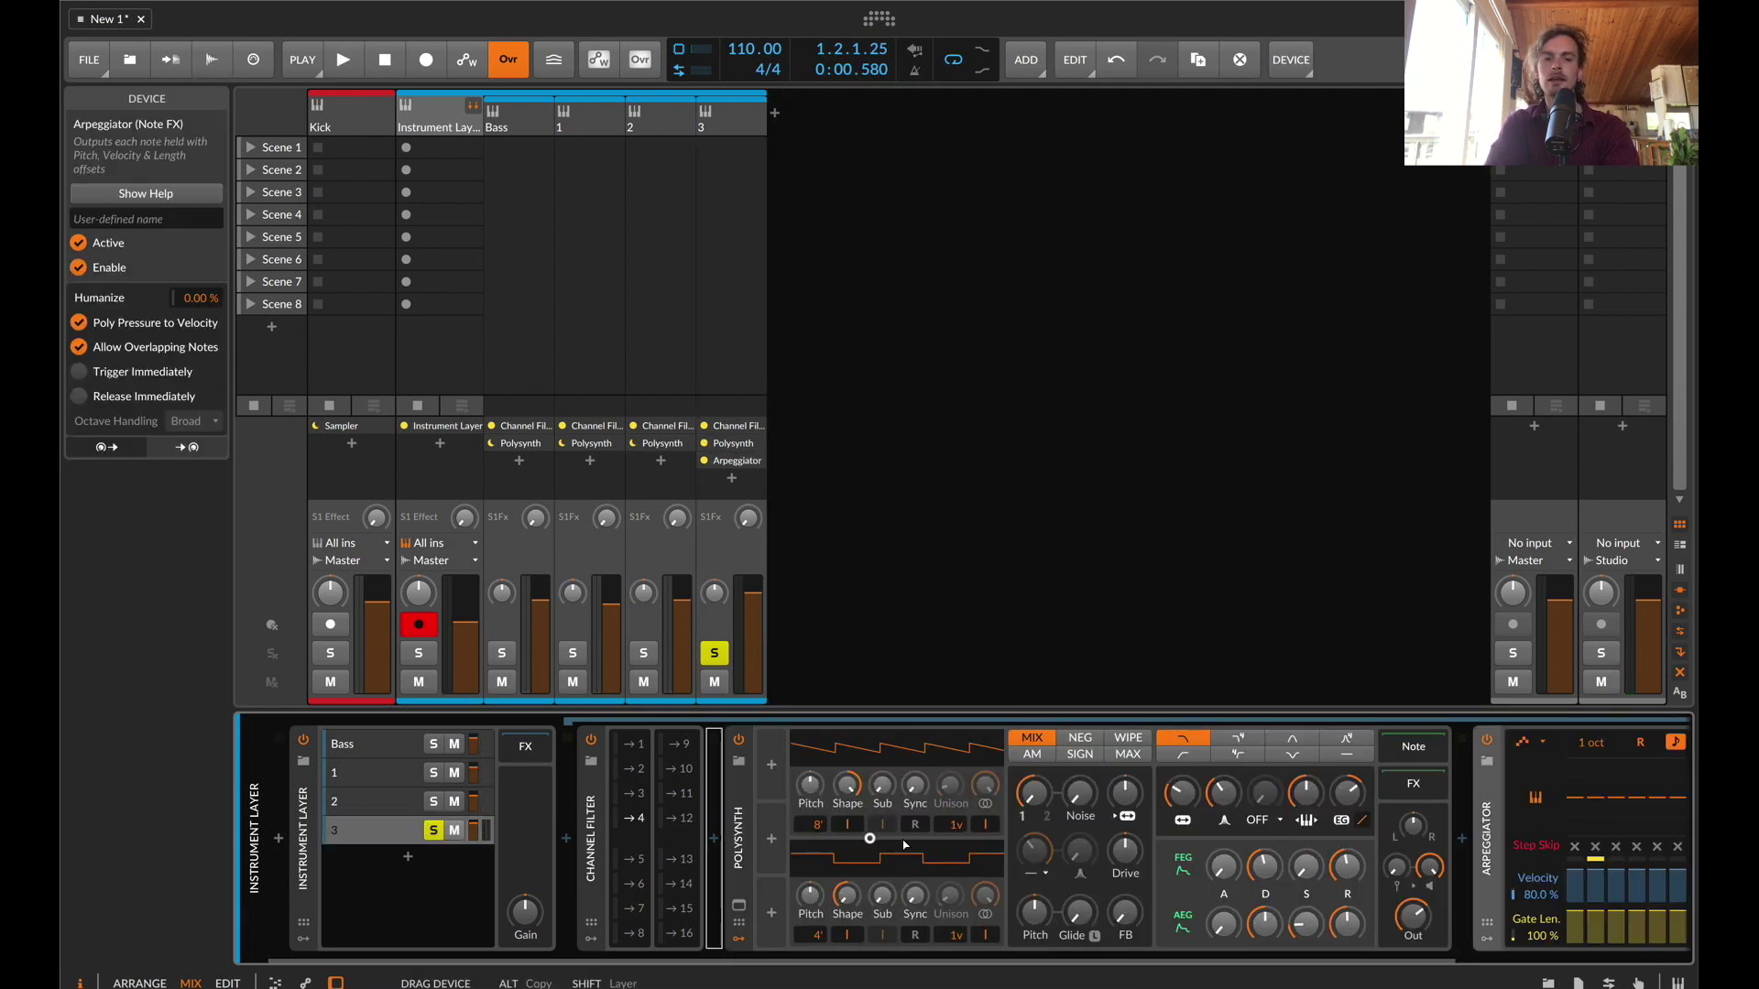
key("space")
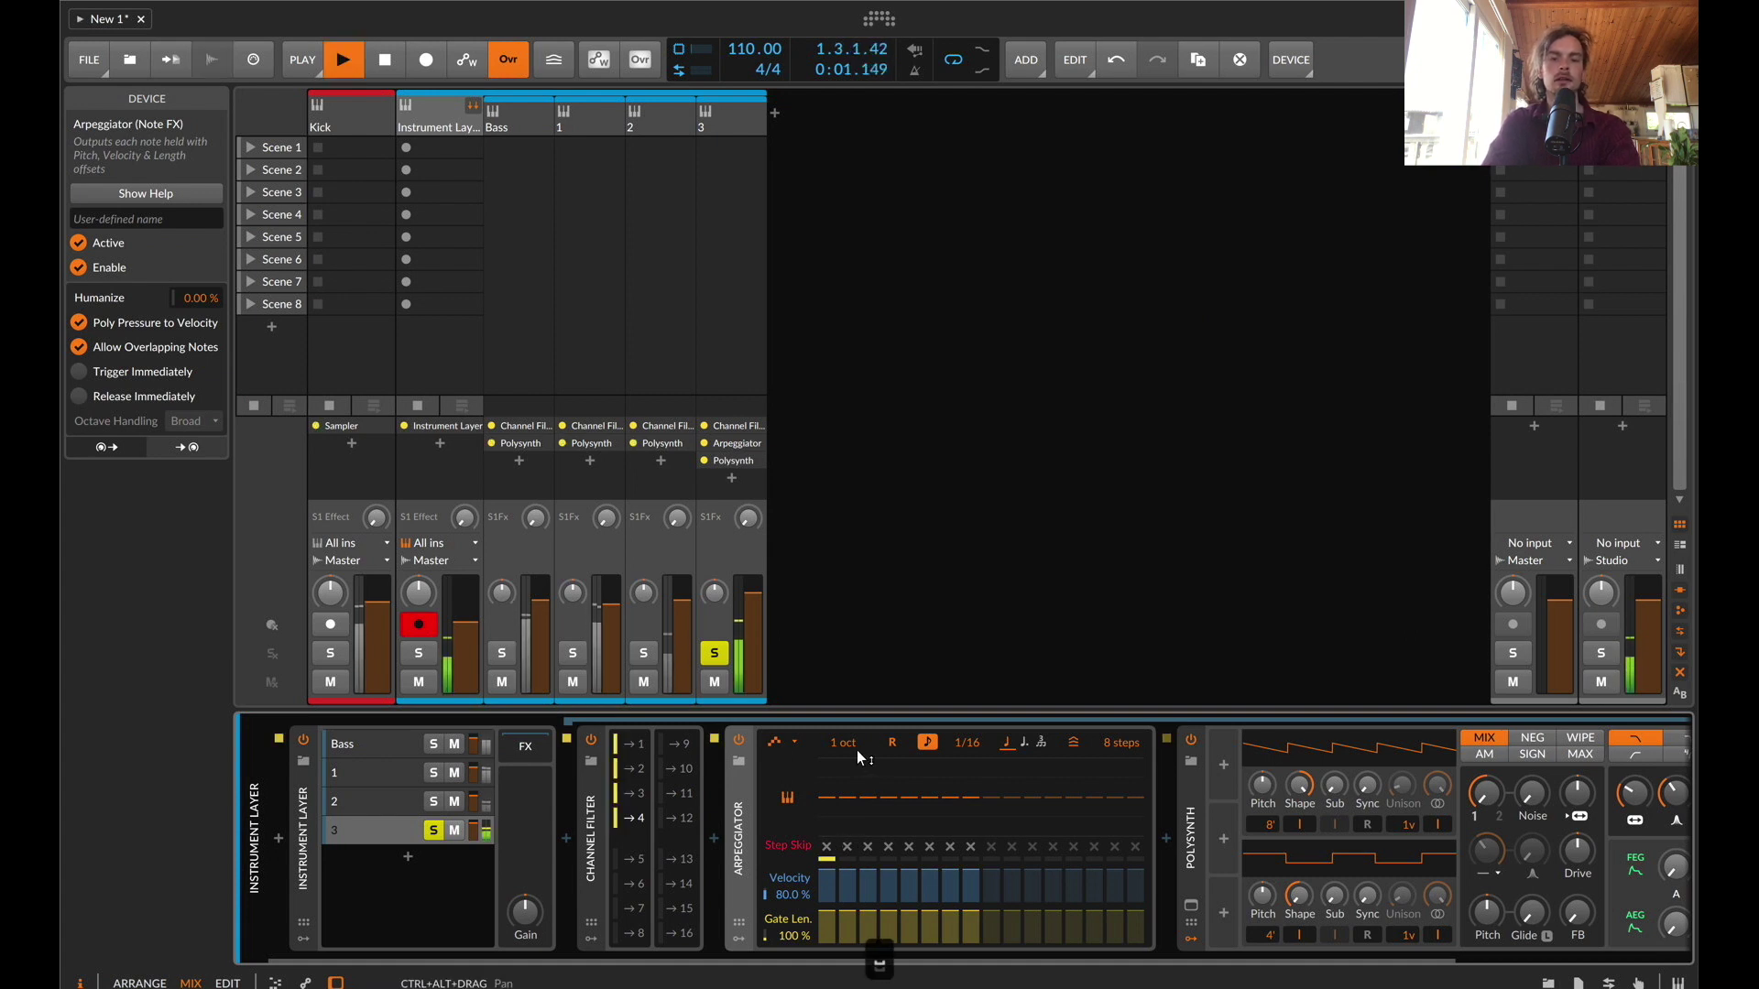
Set the Arpeggiator's range to 2 octaves and turn off layer 3's solo during playback
key("space")
left_click_drag(856, 751, 844, 744)
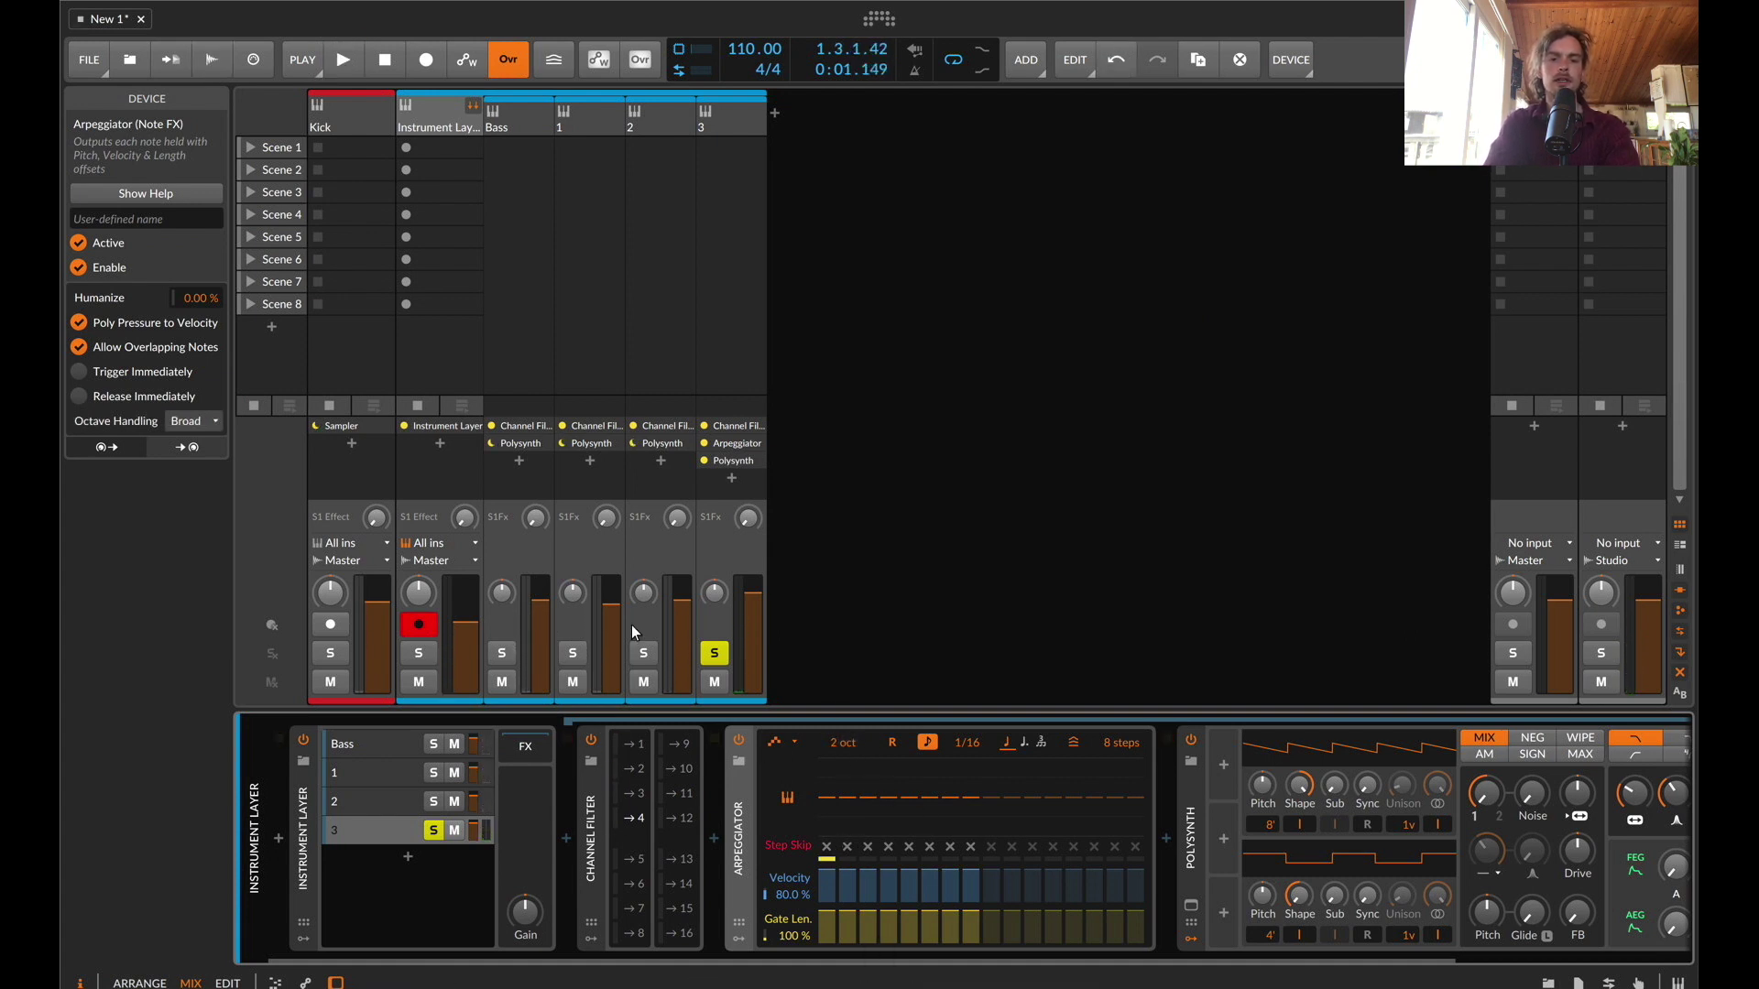
key("space")
left_click(719, 656)
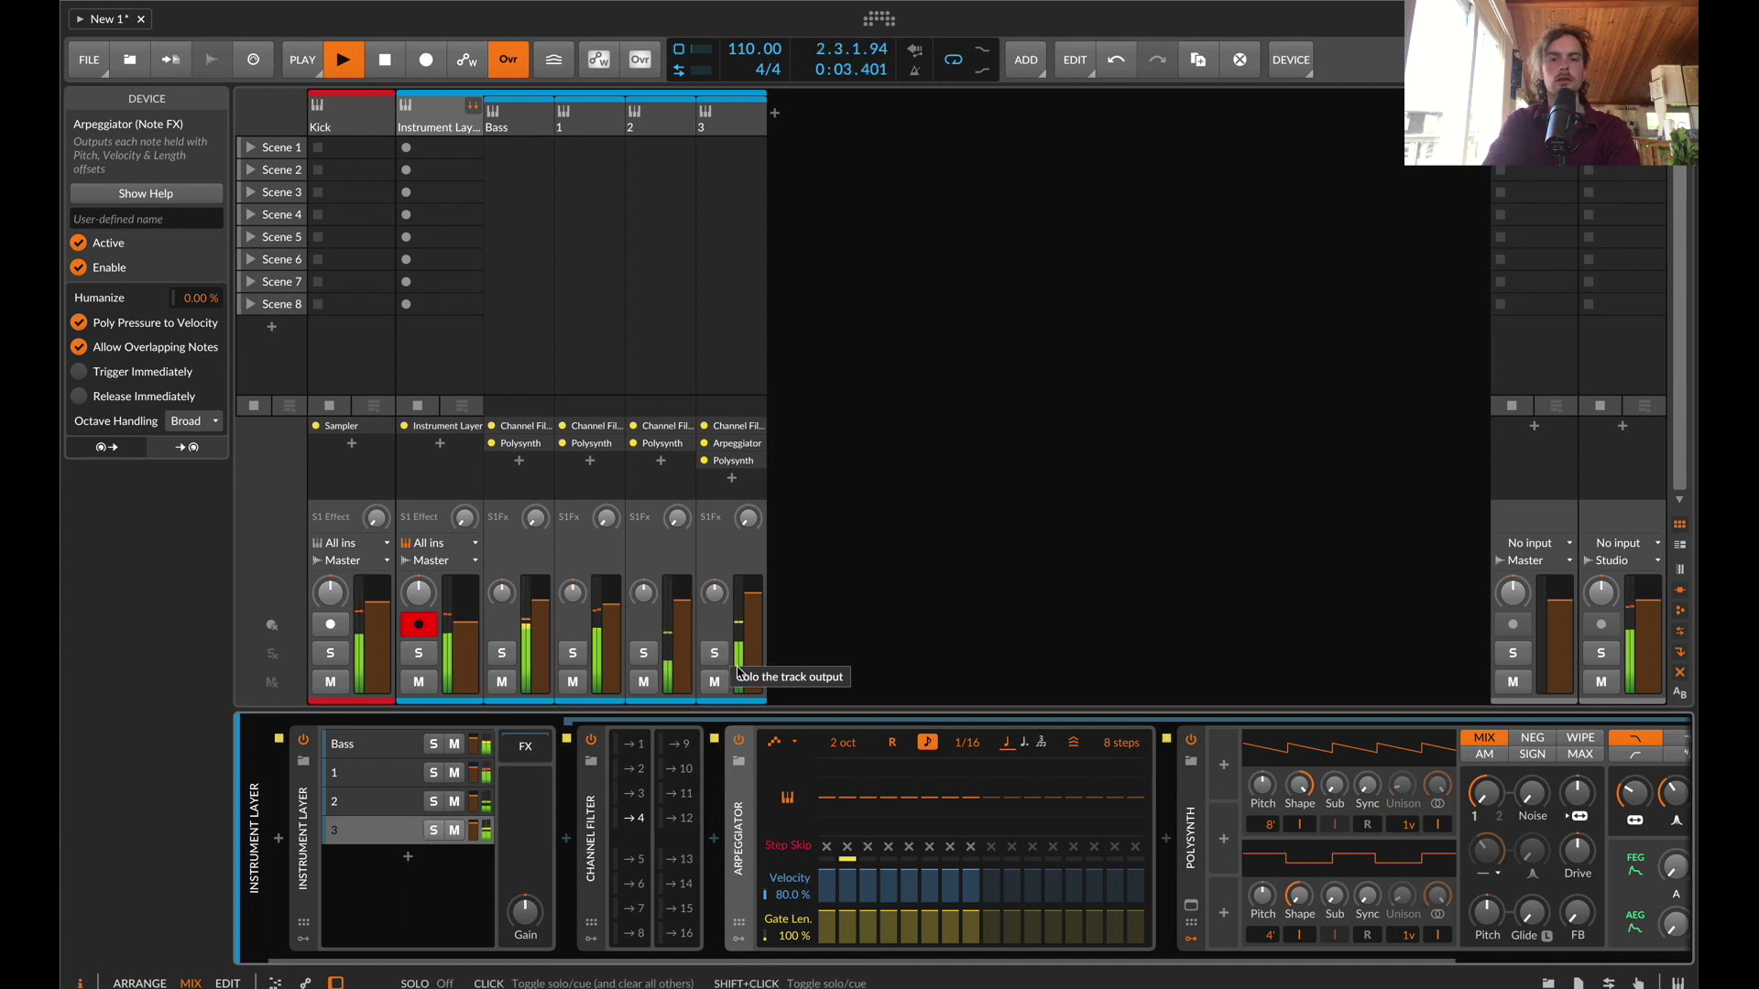
Adjust the amplitude envelope release and filter envelope depth of layer 3's Polysynth during playback
scroll(970, 884, "down", 3)
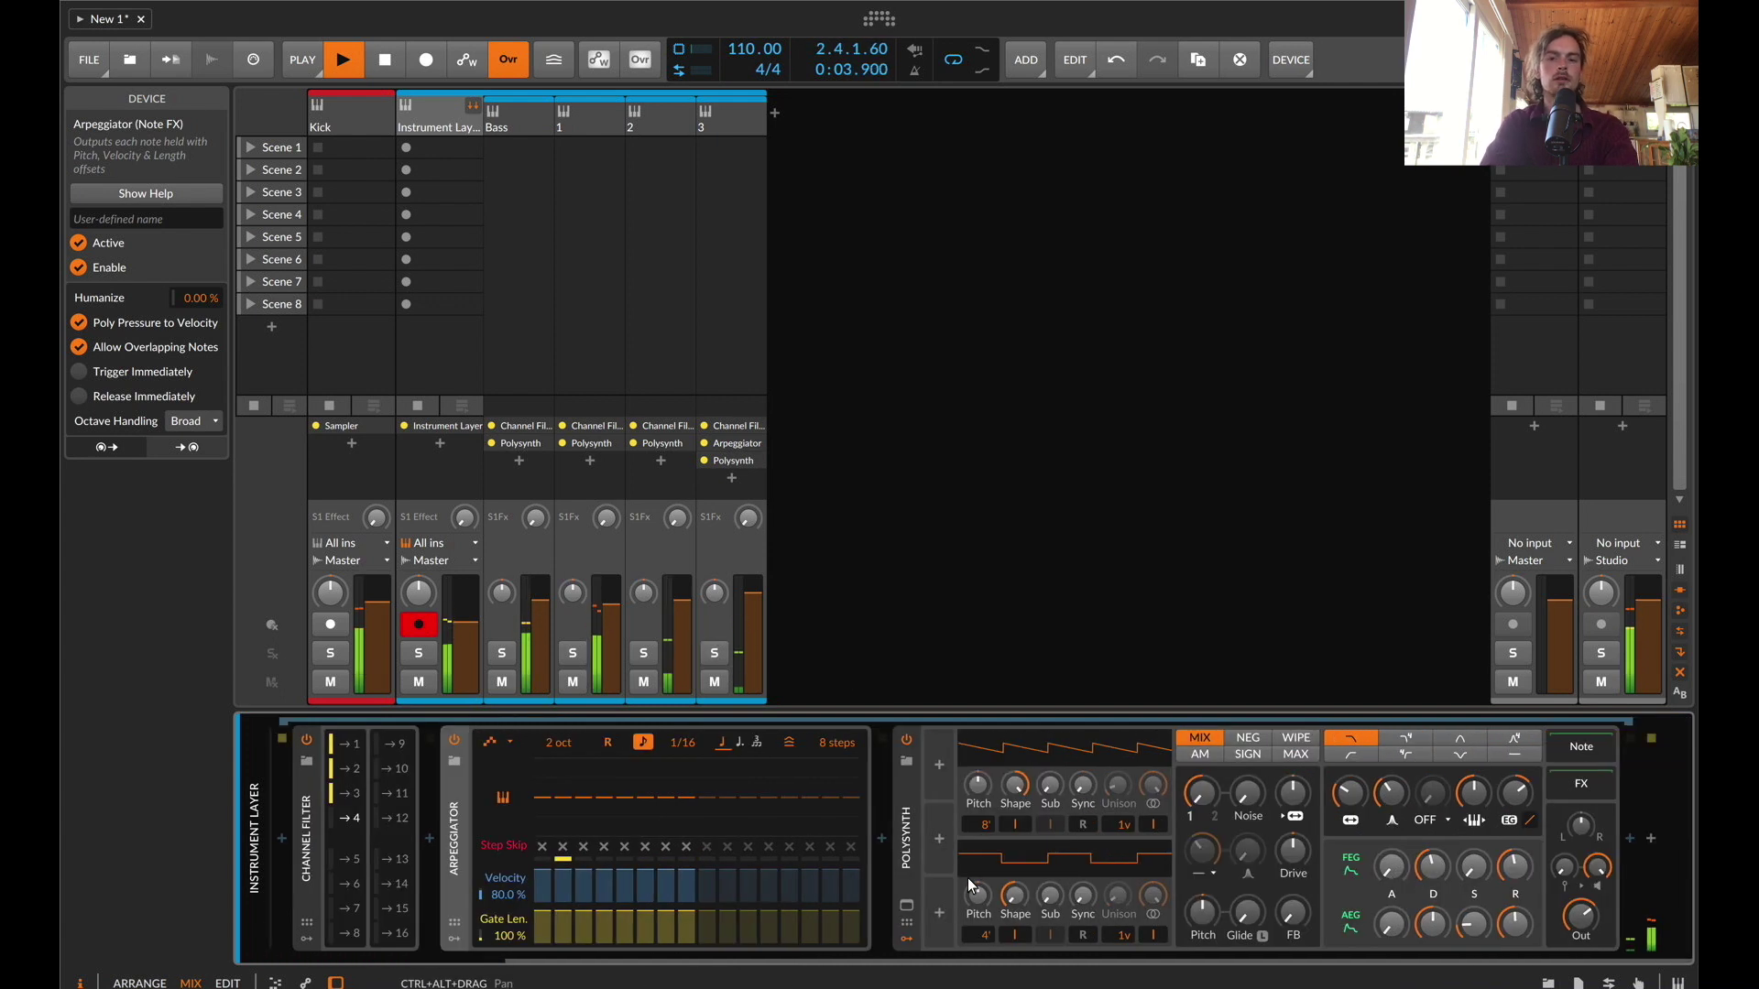
right_click(773, 799)
left_click(1273, 860)
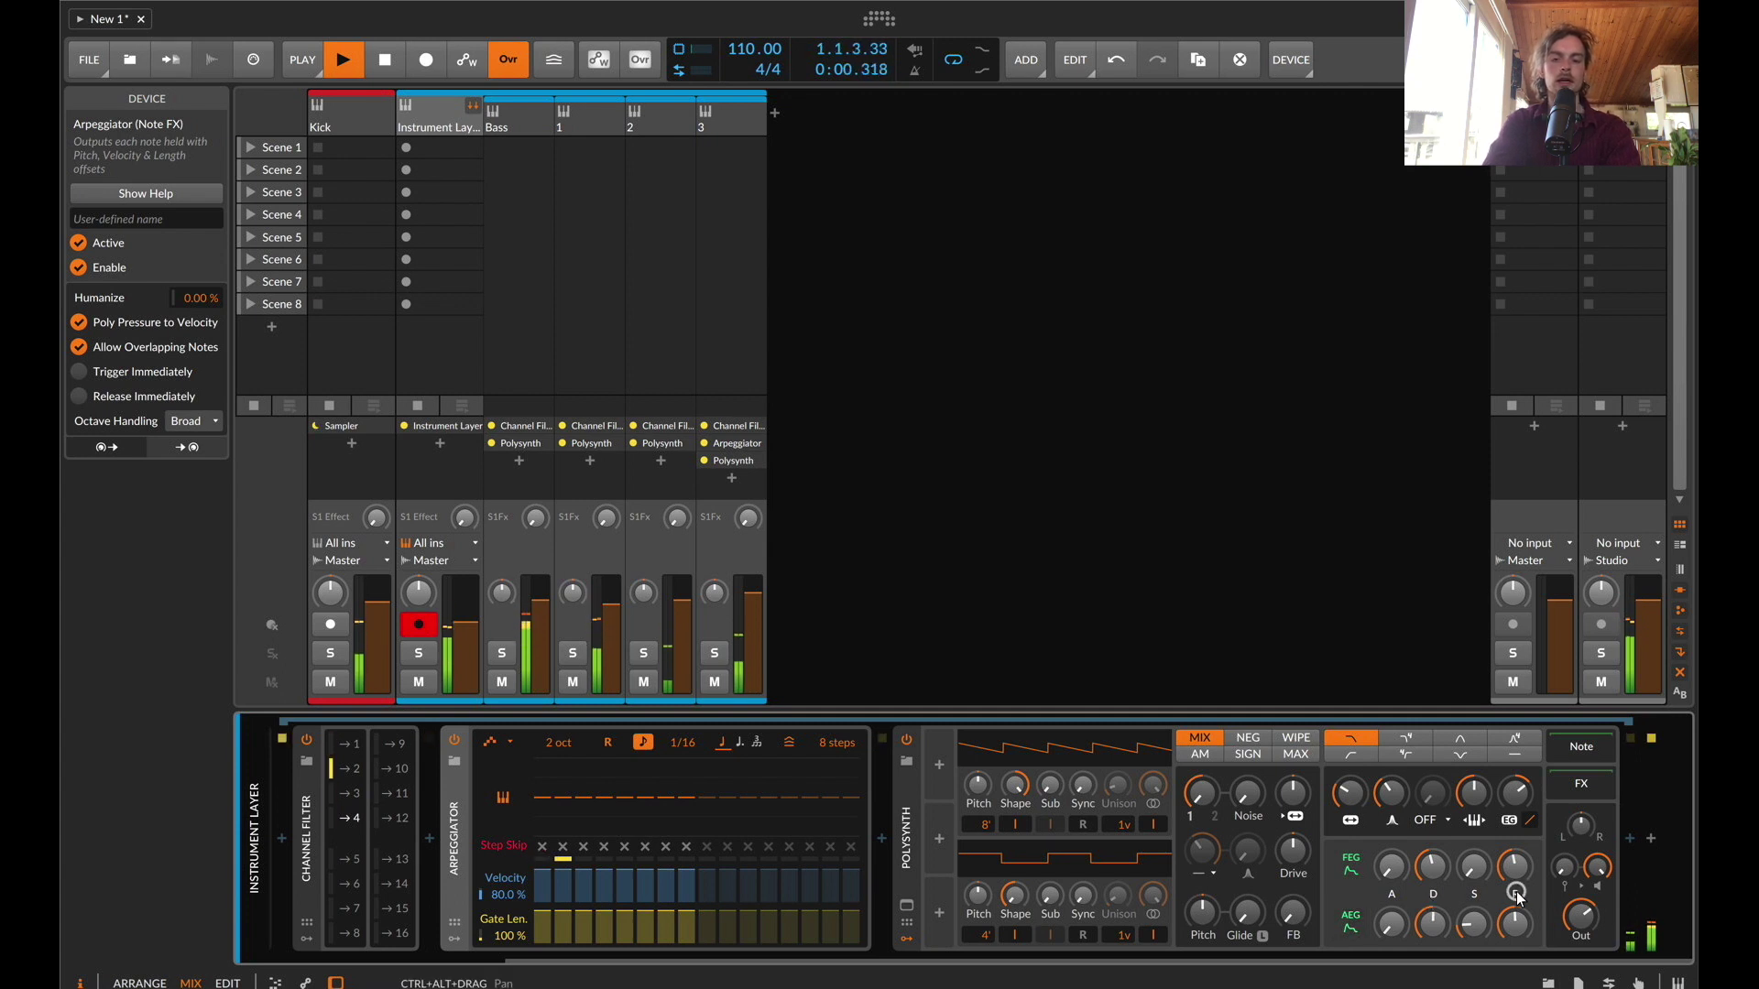
scroll(1433, 894, "left", 1)
scroll(1433, 895, "right", 1)
left_click_drag(1512, 925, 1510, 919)
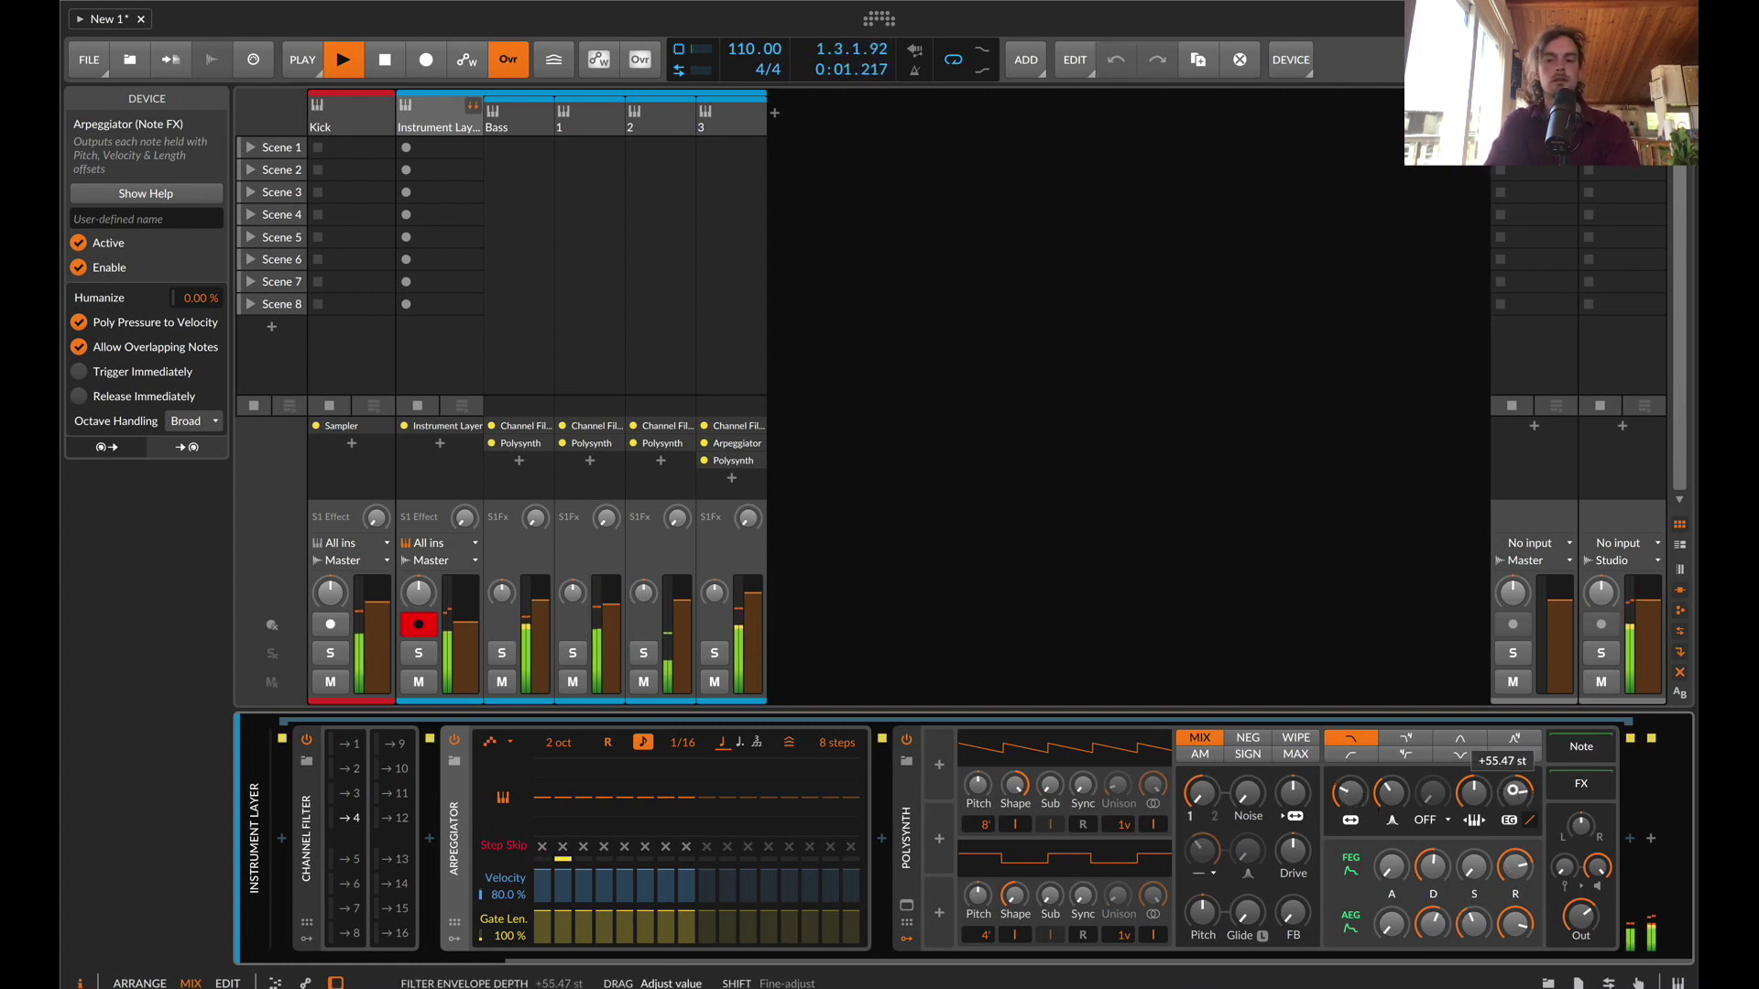
left_click_drag(1513, 791, 1514, 791)
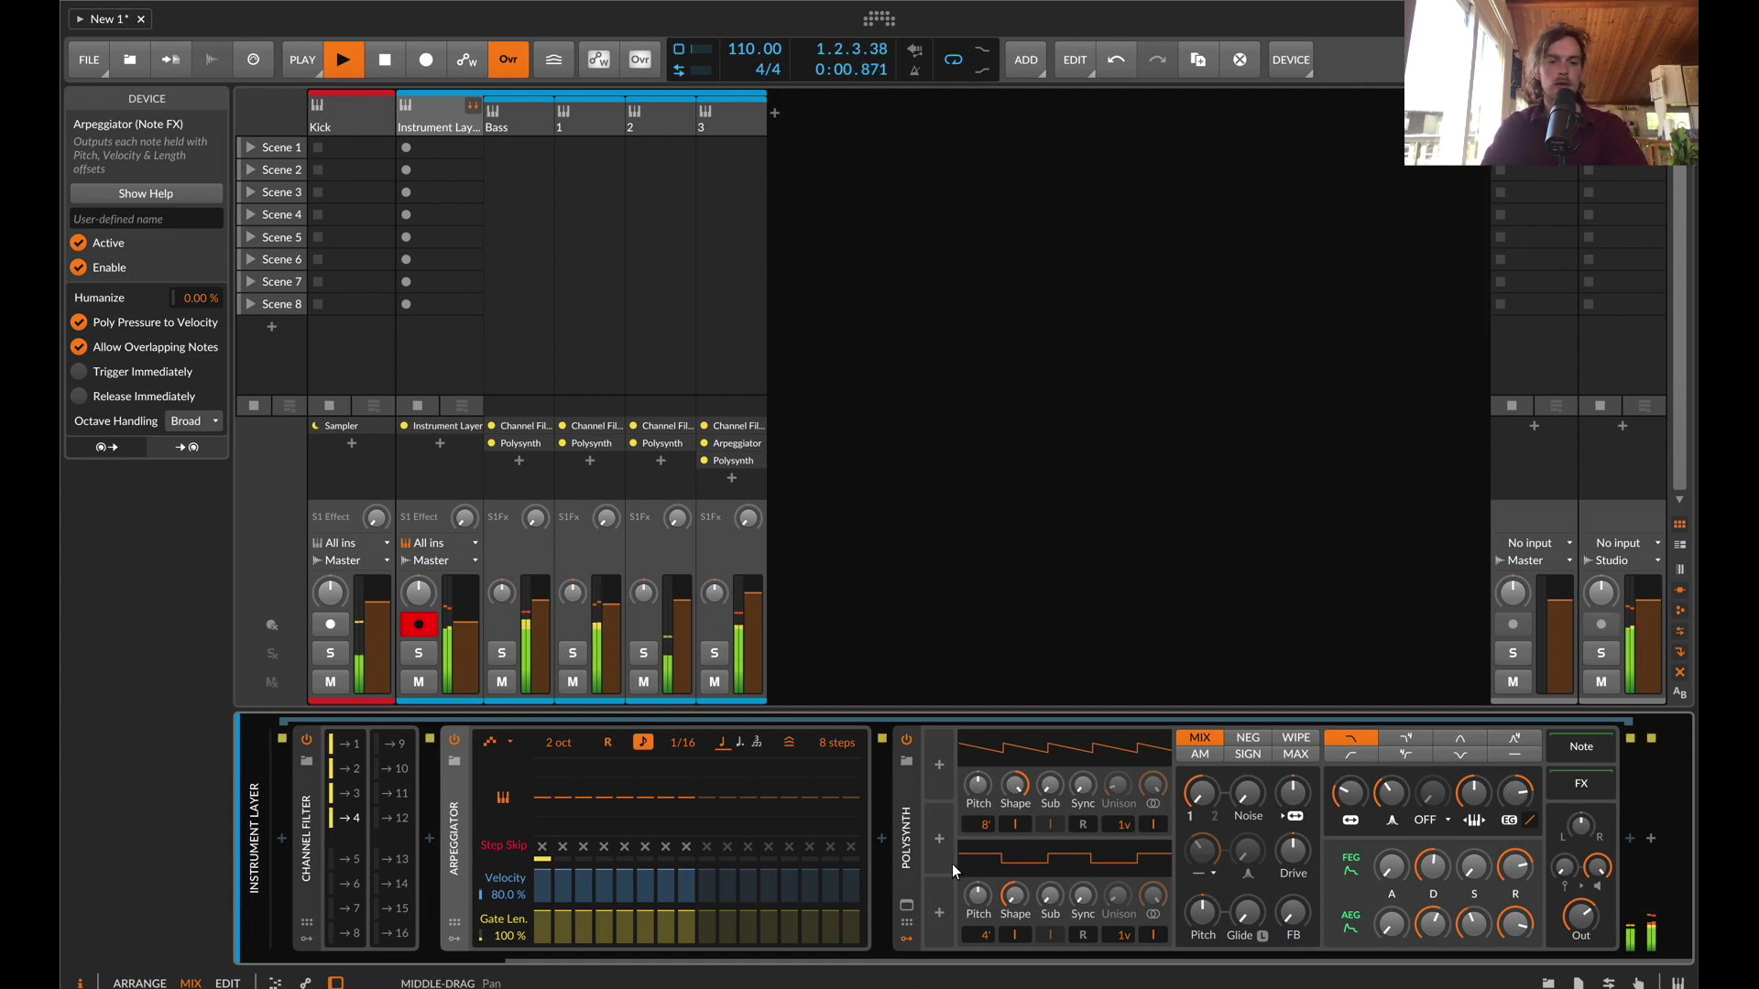
Solo the Bass layer and add a Steps modulator to its Polysynth
left_click(433, 745)
left_click(351, 747)
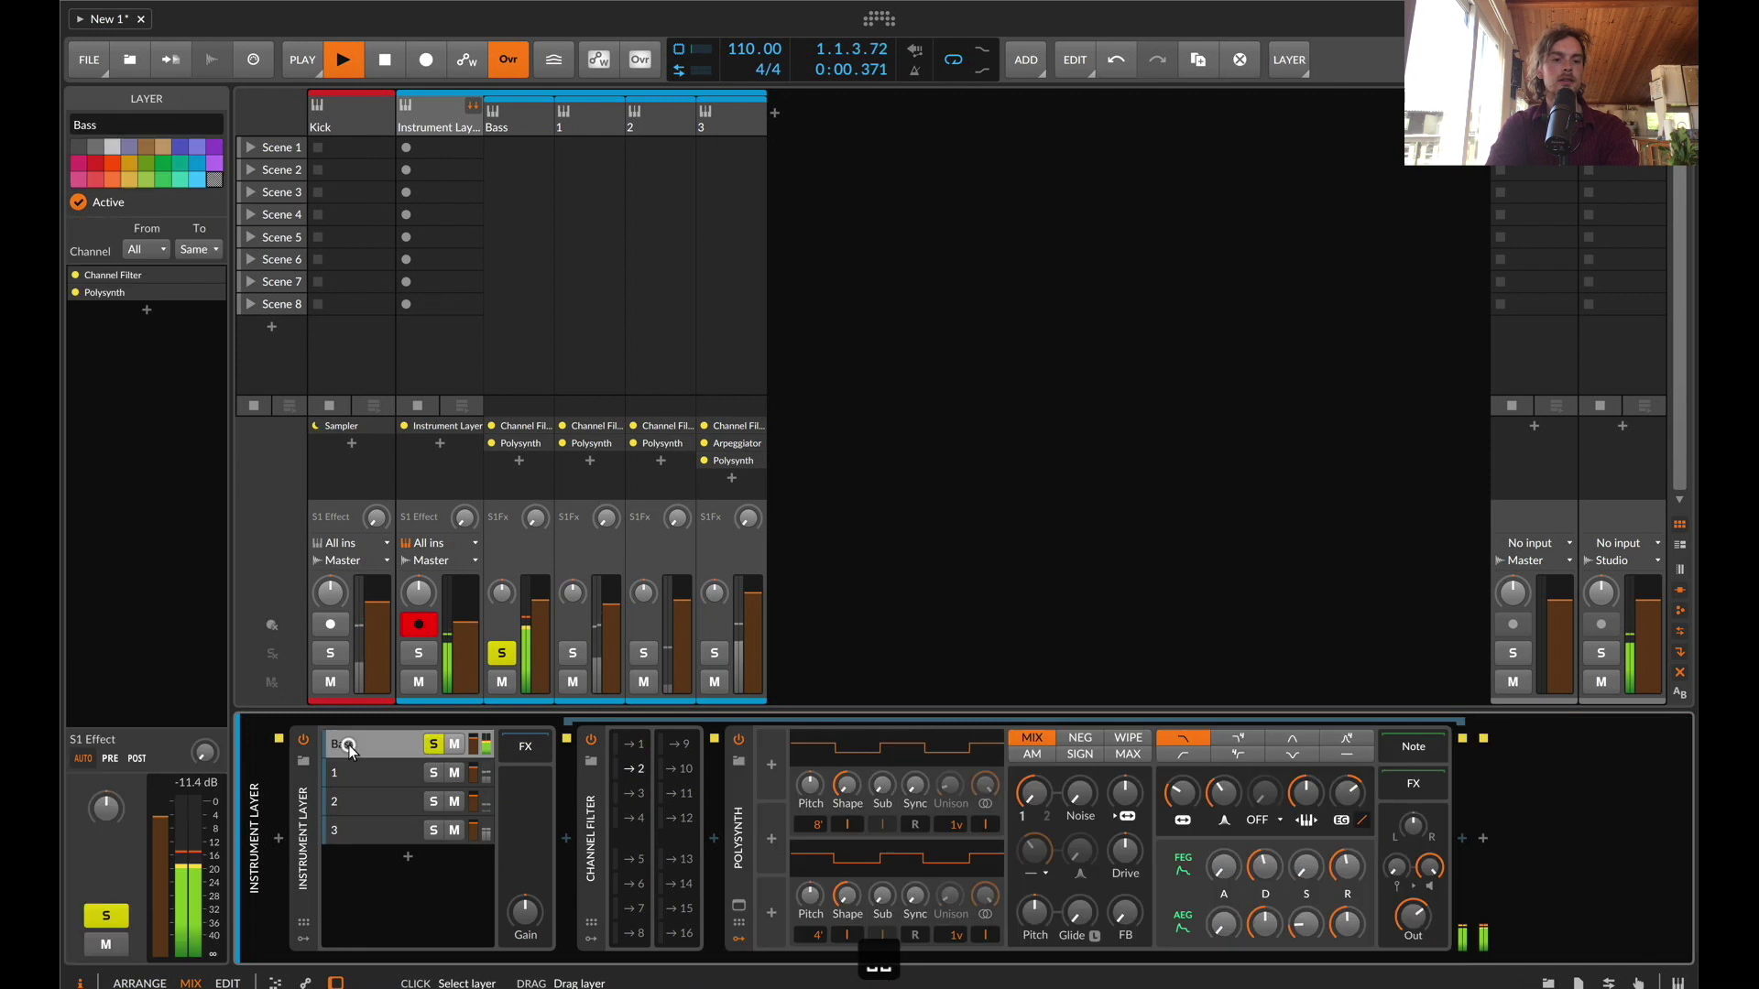
left_click(773, 765)
type("aut")
key("BackSpace")
key("BackSpace")
key("BackSpace")
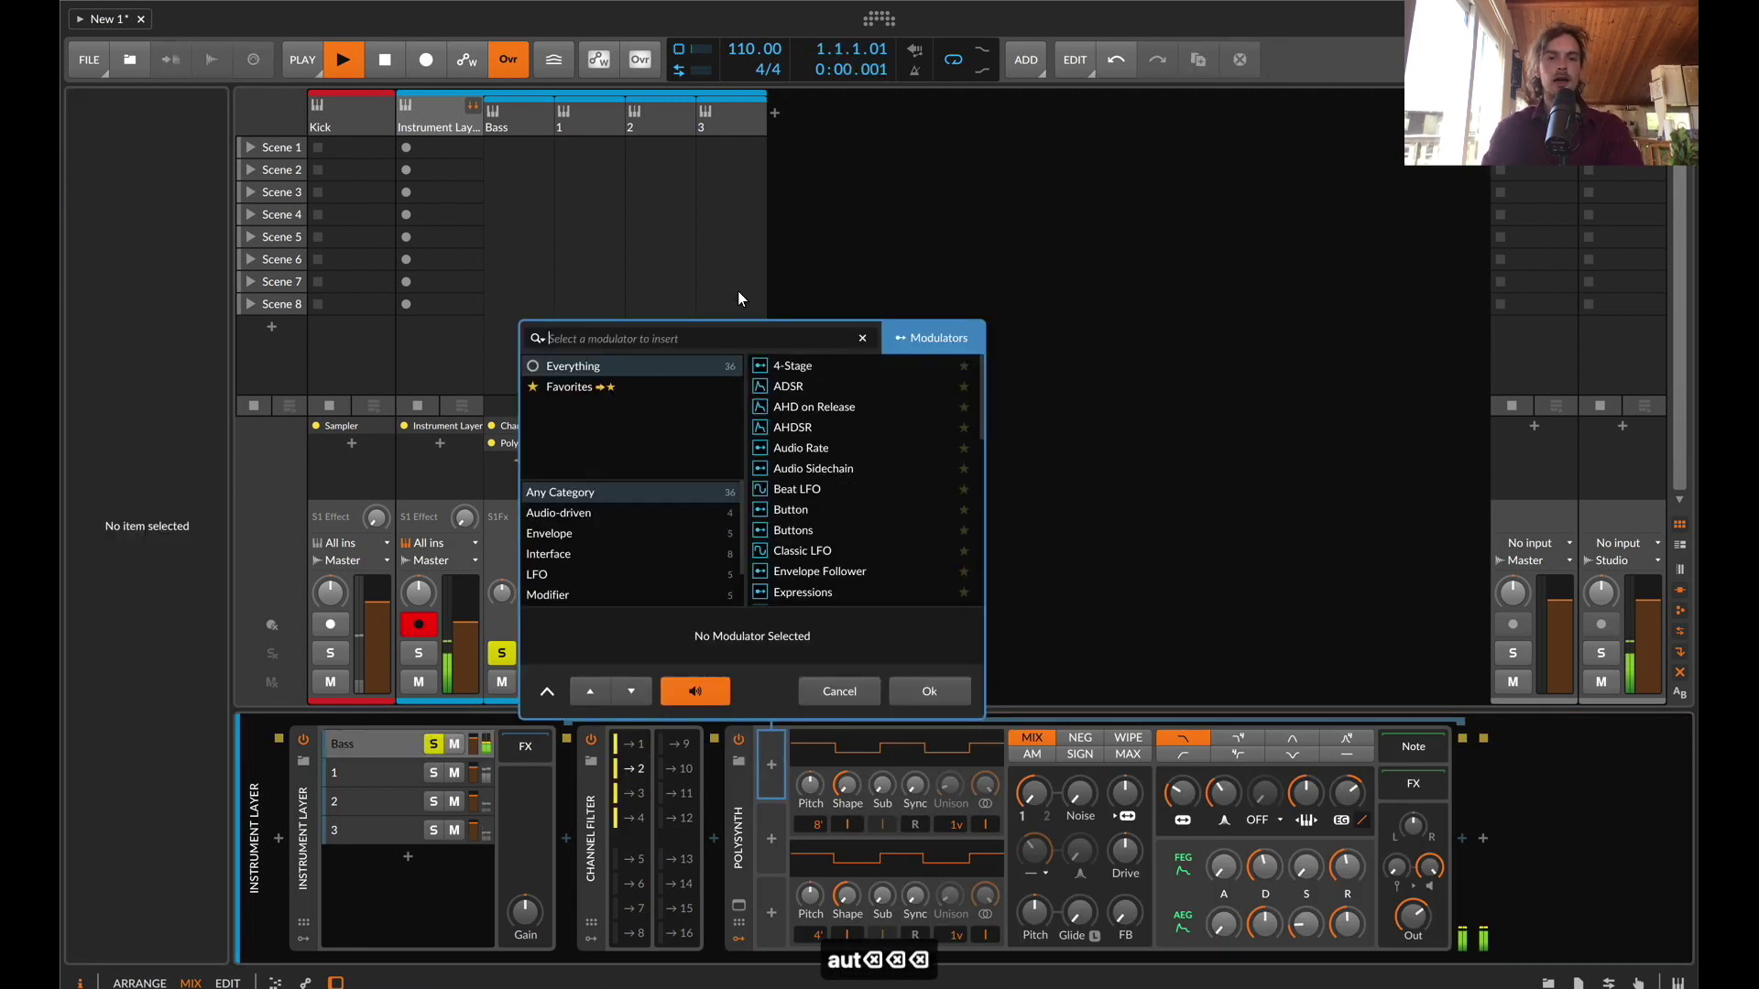
type("step")
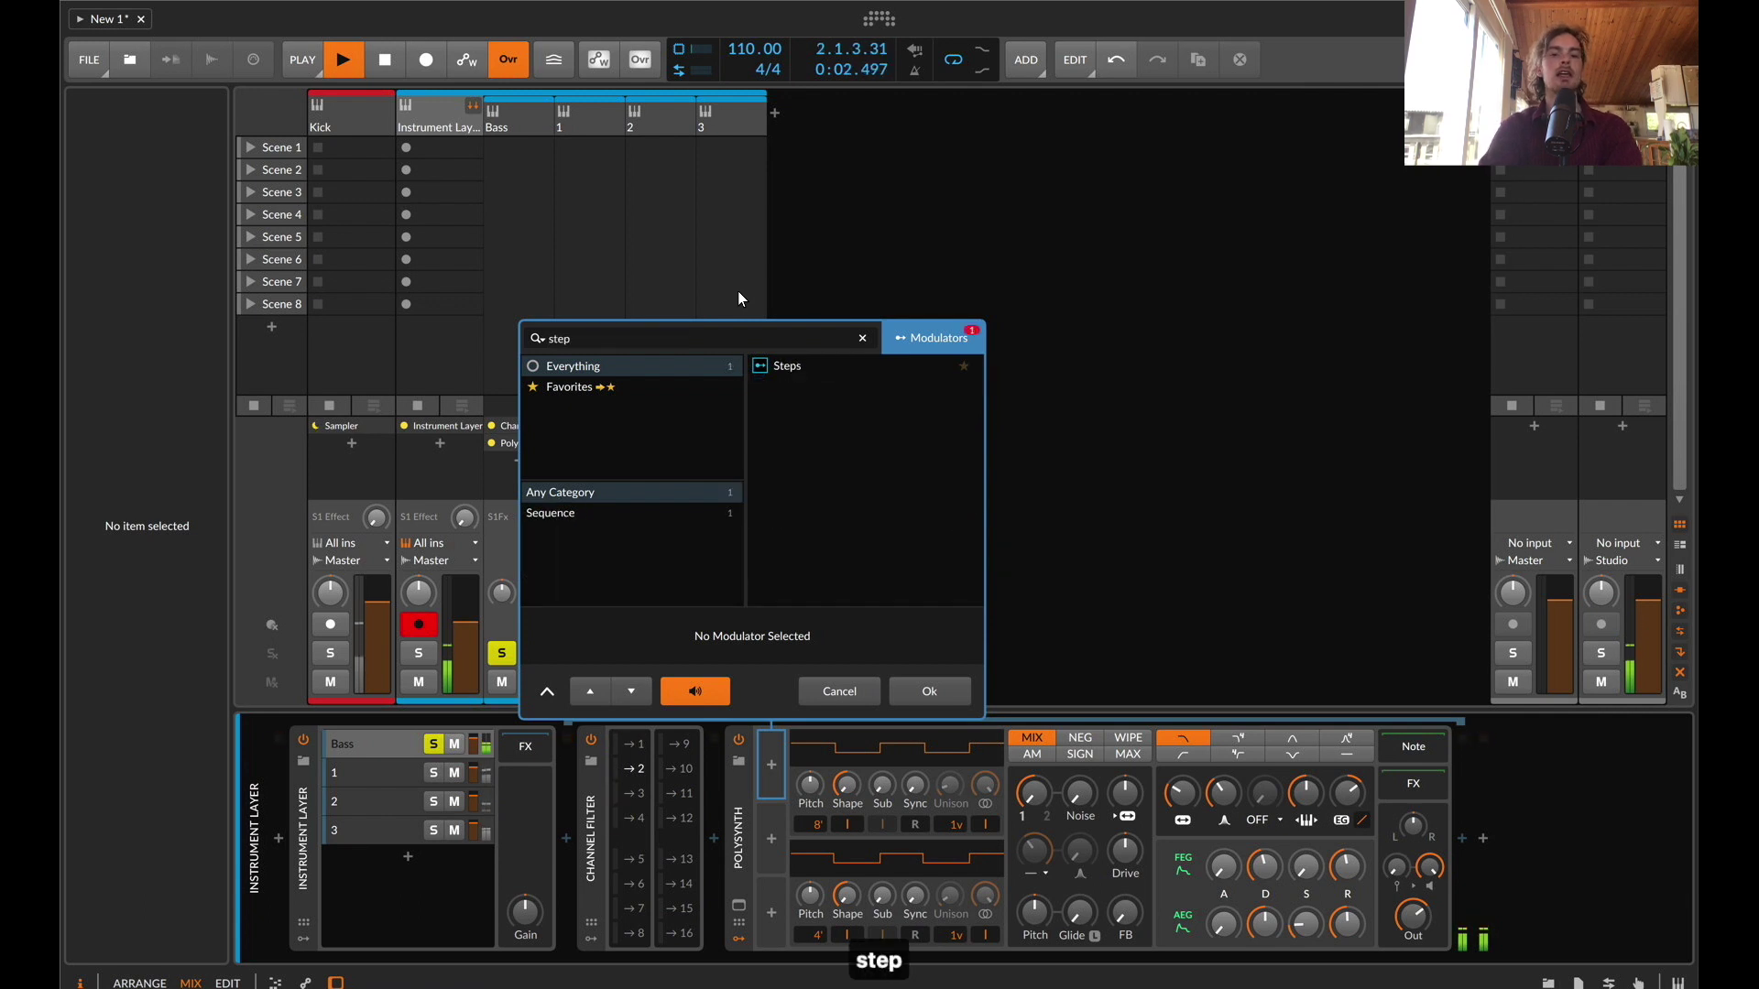
key("Down")
key("Up")
key("Return")
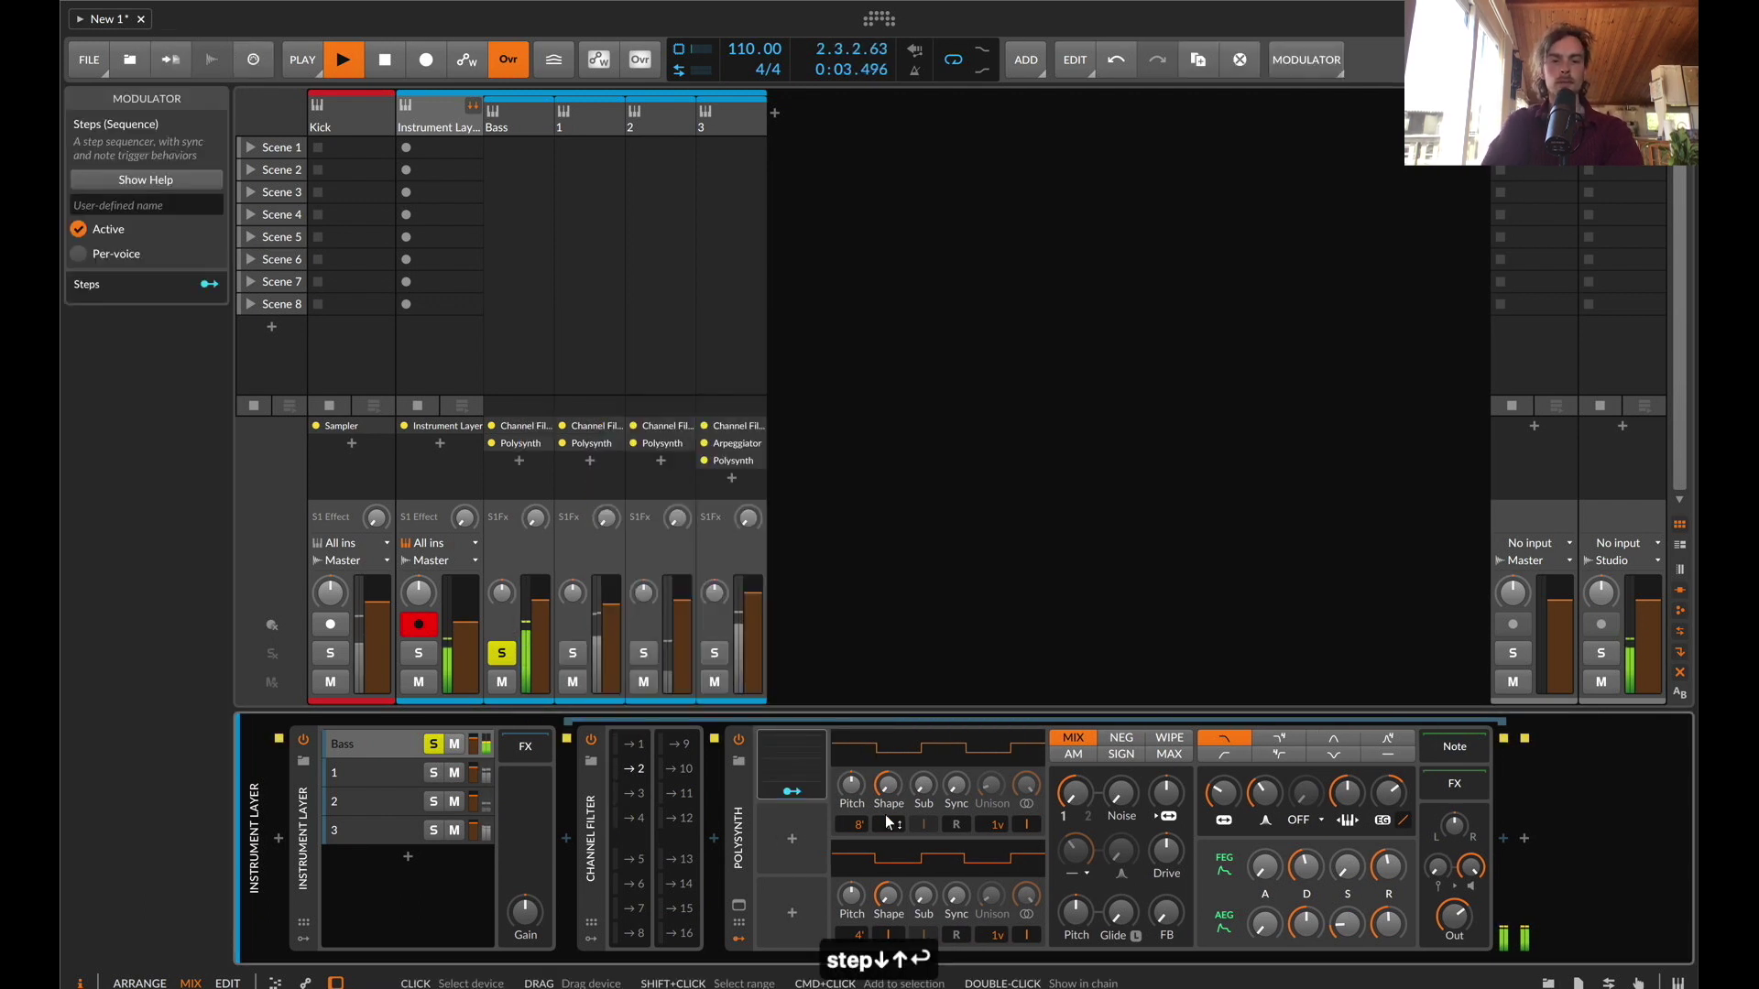
Set the Steps modulator's trigger mode to Note Advance and randomize its step pattern
left_click(819, 764)
left_click(947, 932)
left_click(947, 933)
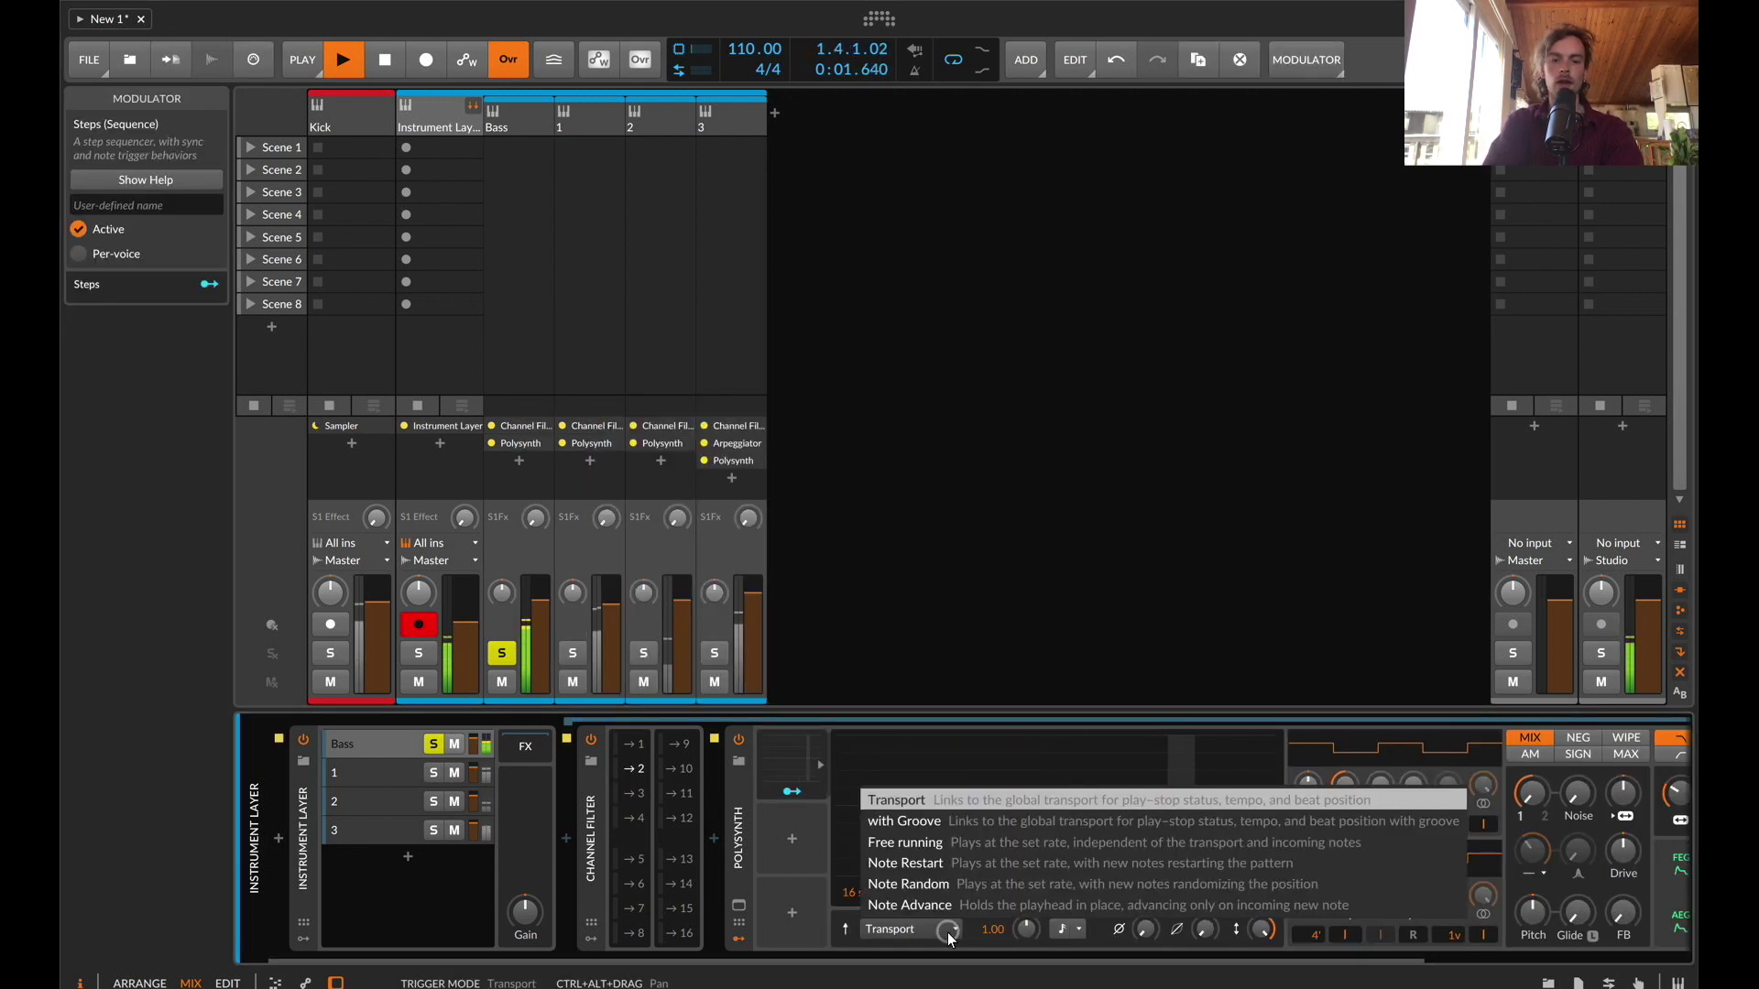
left_click(953, 909)
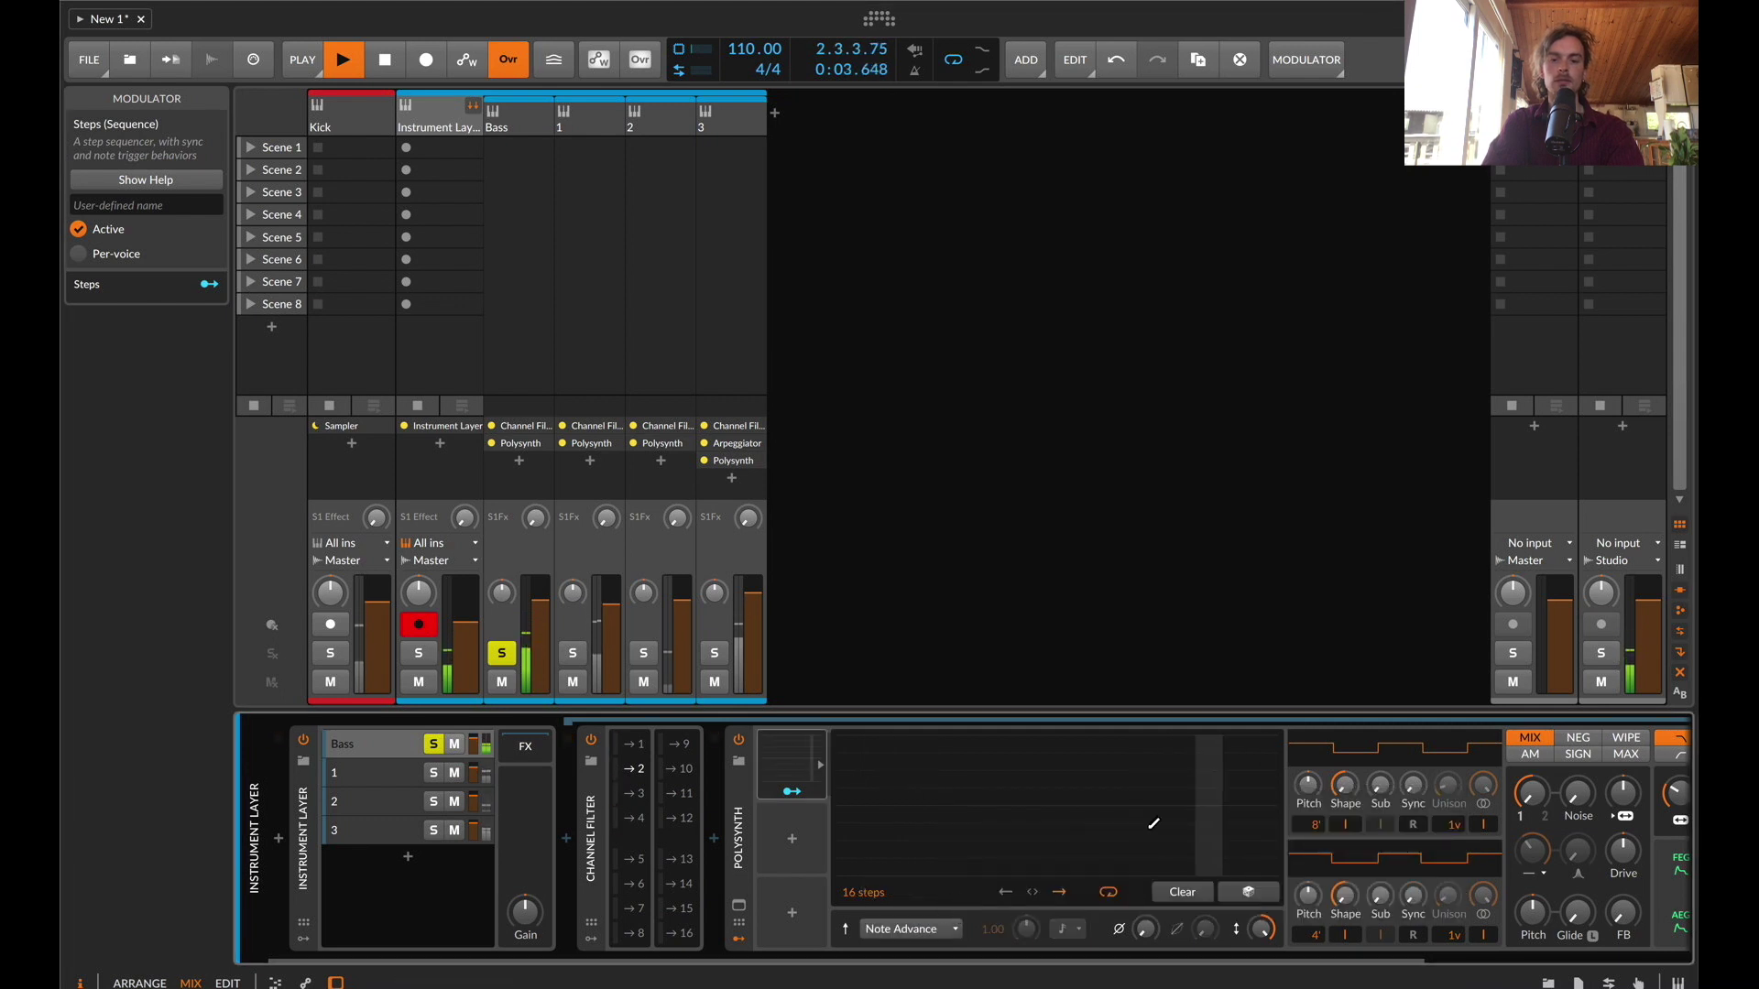
left_click(1247, 892)
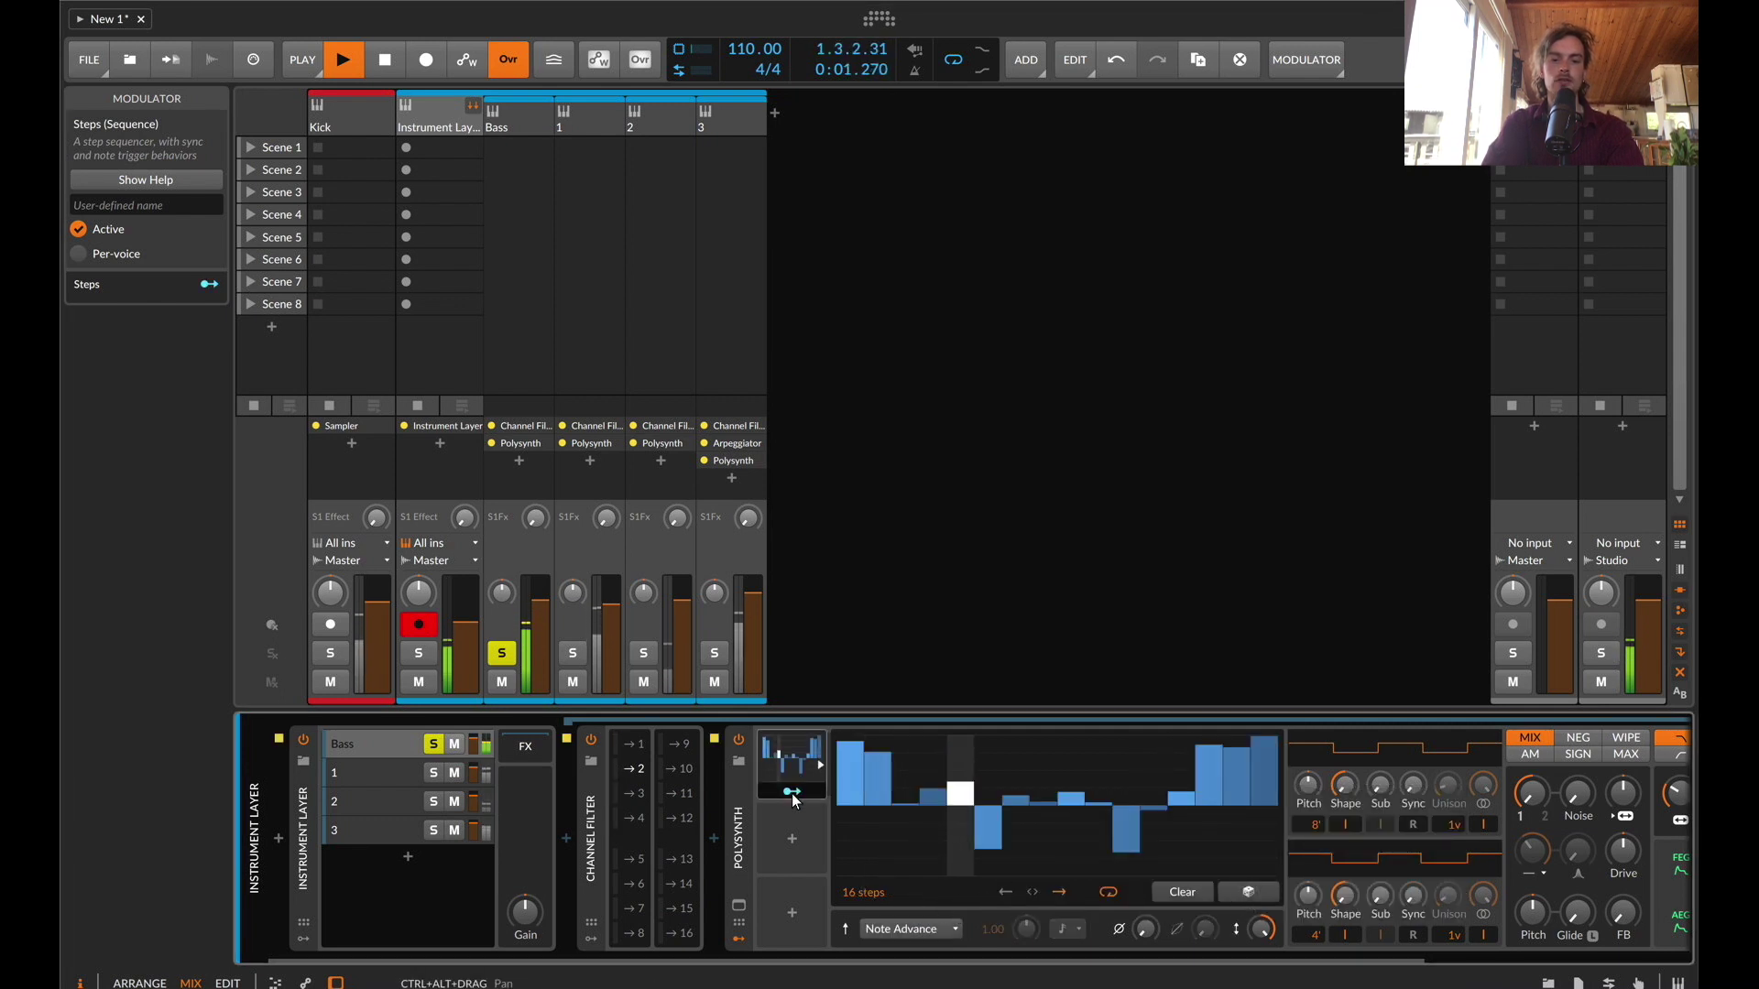
Map the Steps modulator to the Bass filter frequency at +21.33, shortening its pattern to 13 steps and redrawing individual step heights
scroll(806, 797, "right", 3)
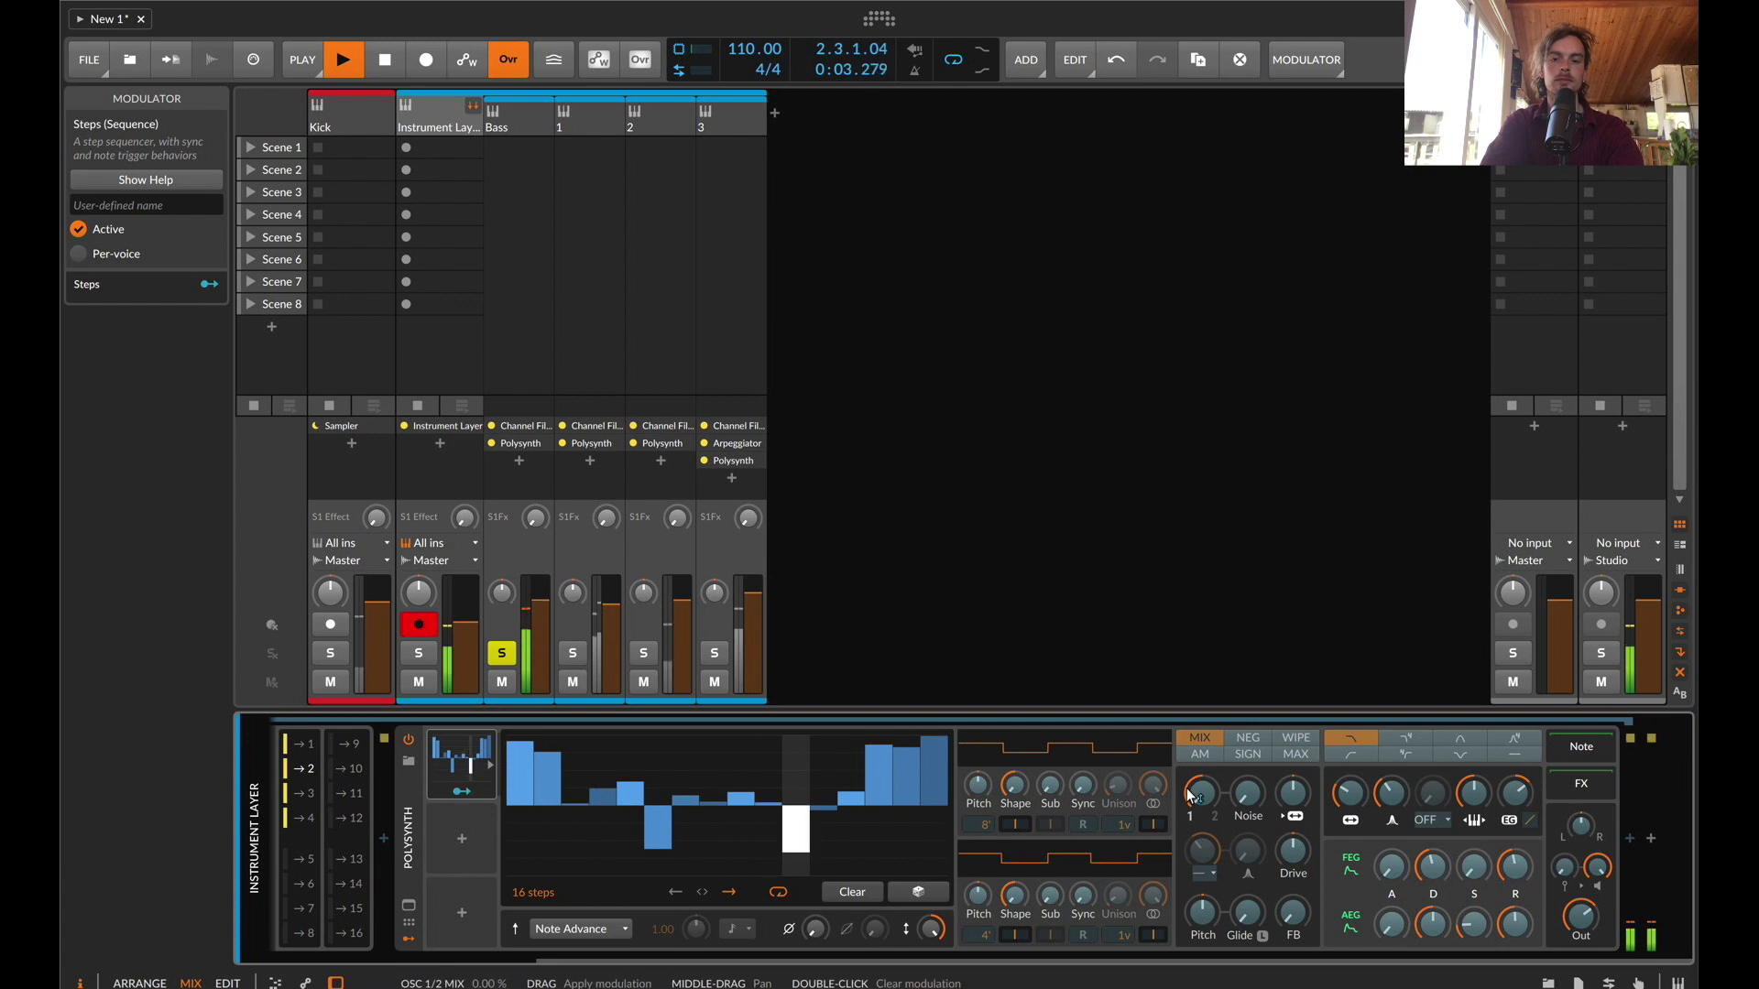
mouse_move(1352, 795)
left_mouse_down()
mouse_move(1353, 765)
mouse_move(1351, 792)
left_mouse_up()
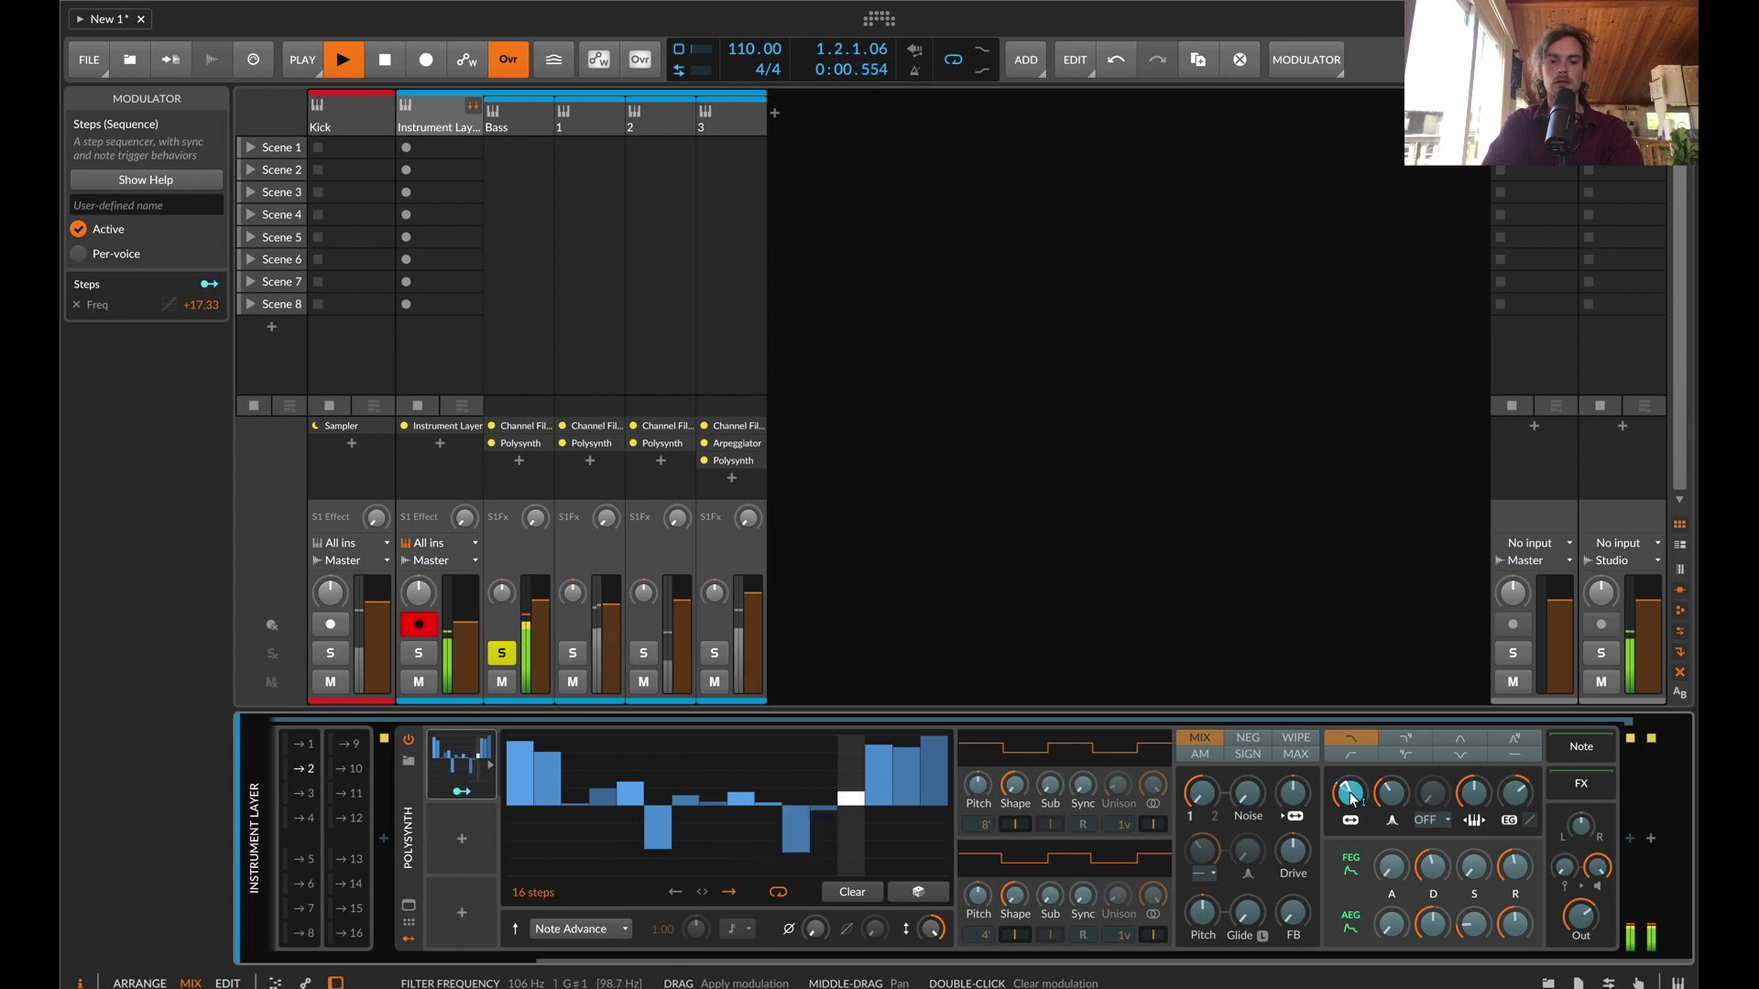
left_click_drag(529, 885, 528, 891)
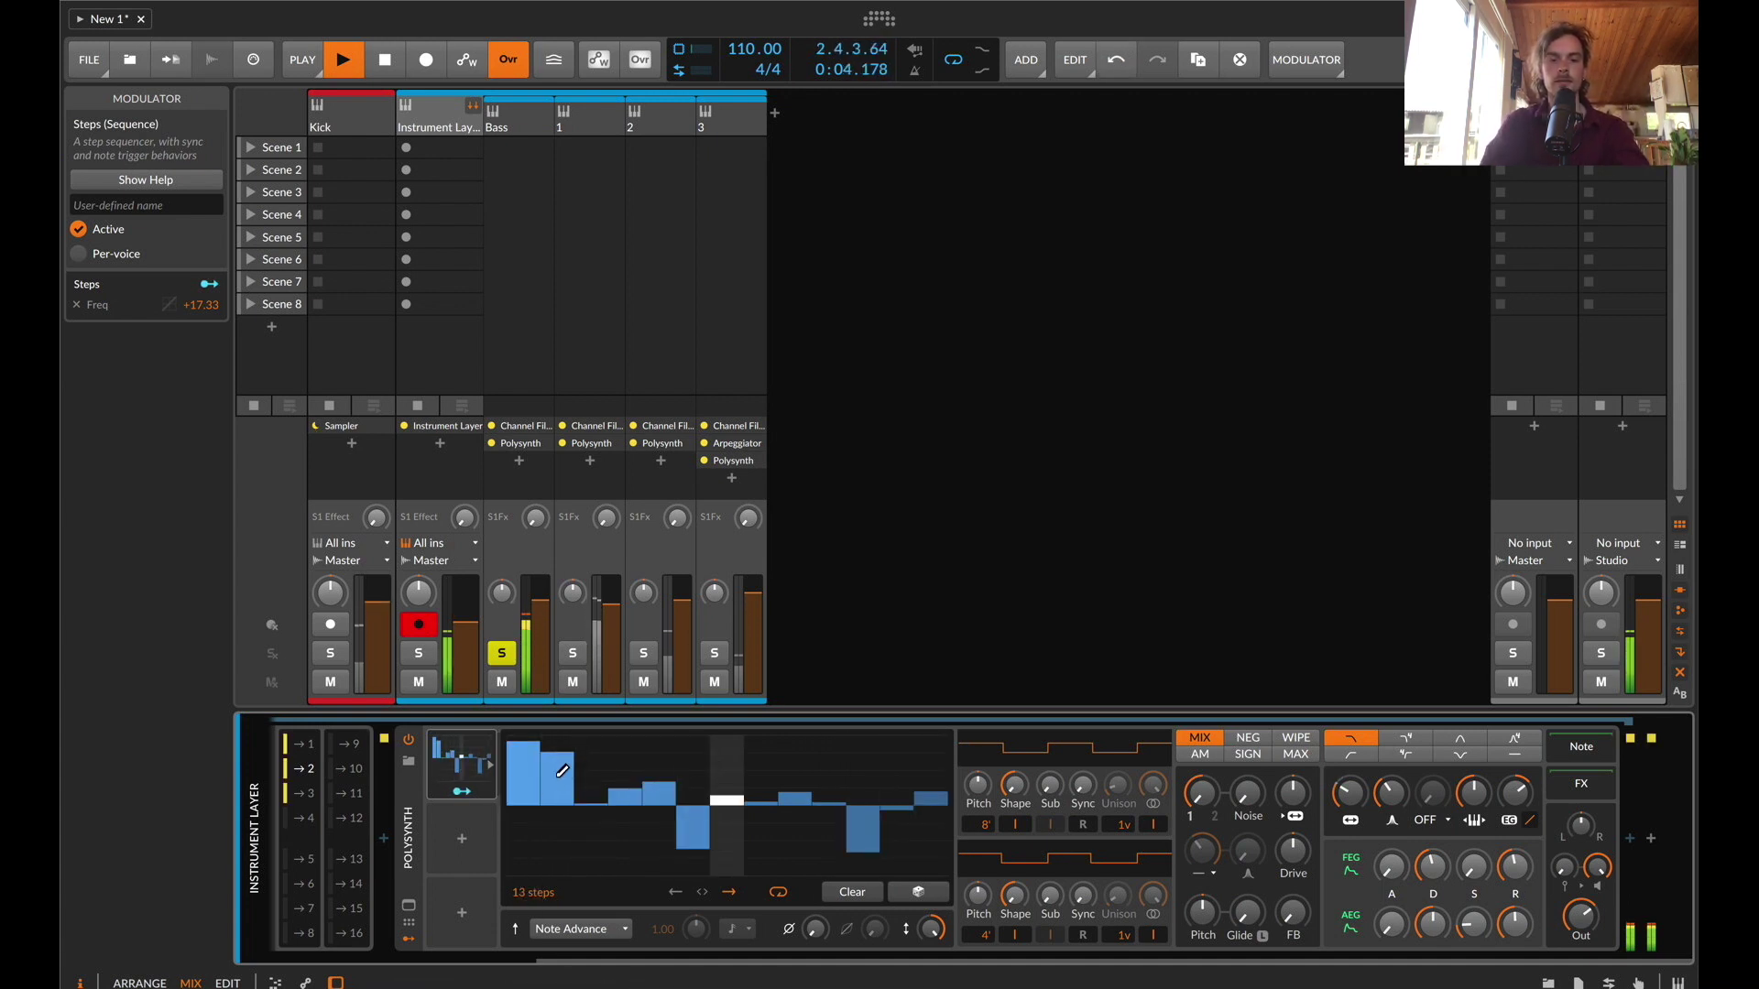
left_click(836, 764)
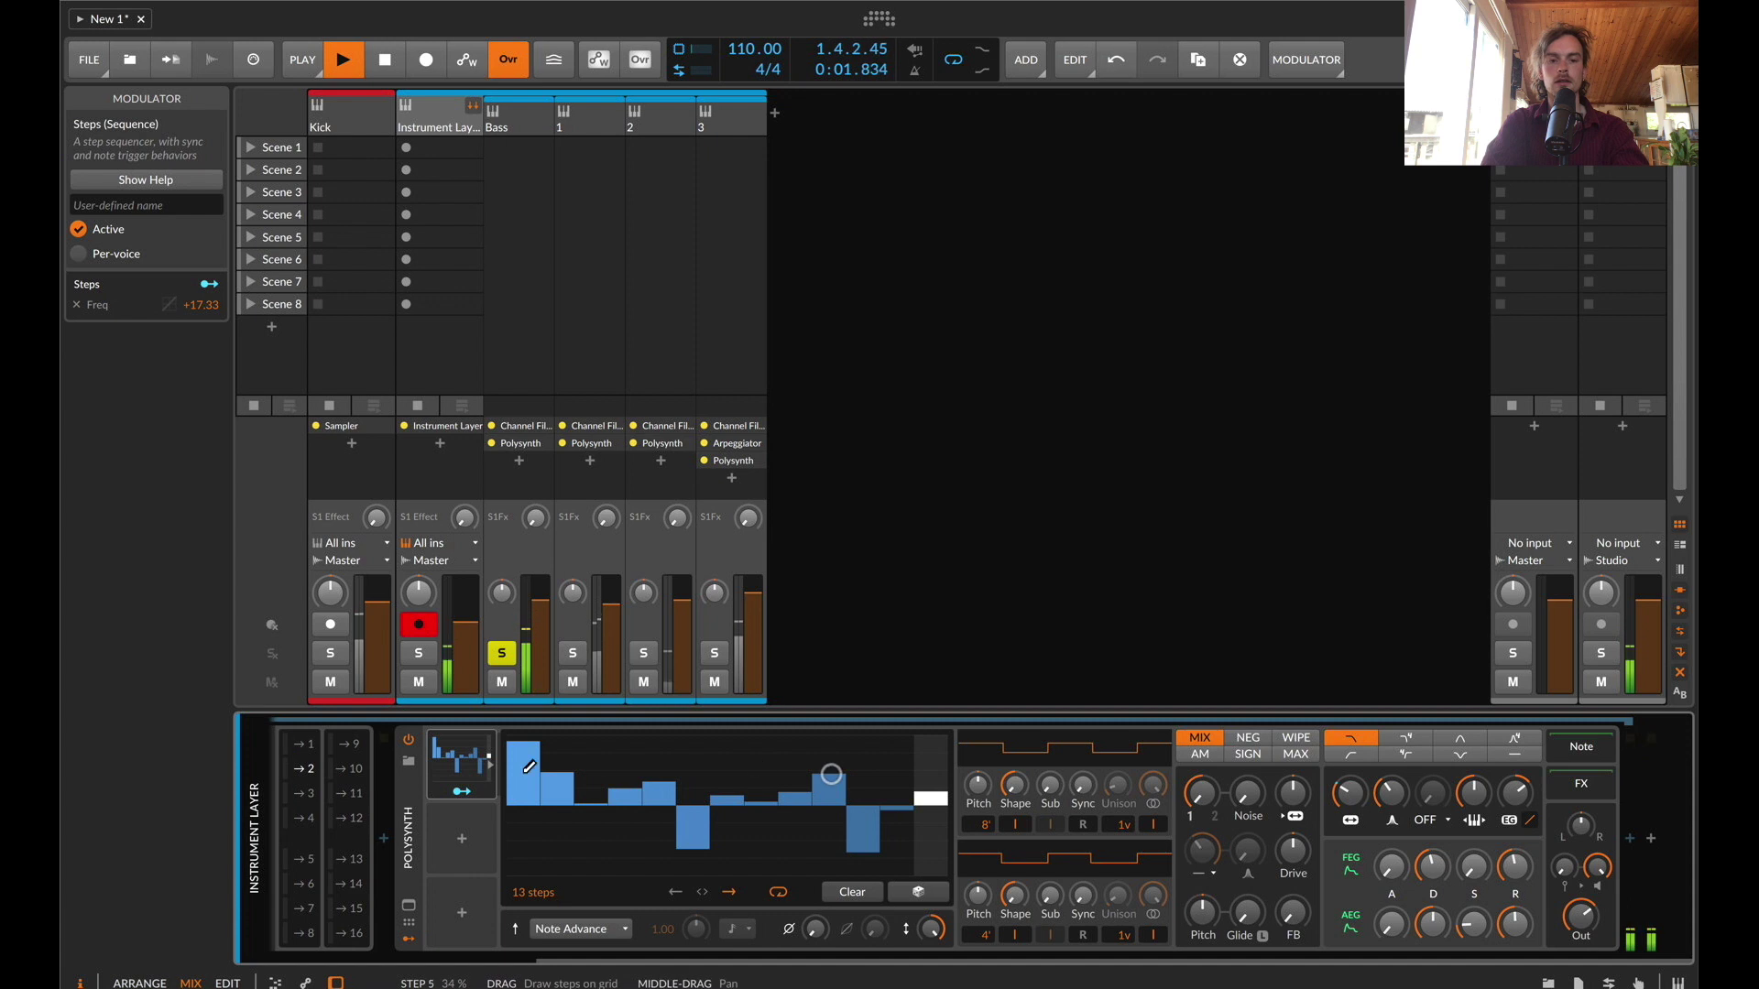
left_click_drag(1347, 794, 1348, 786)
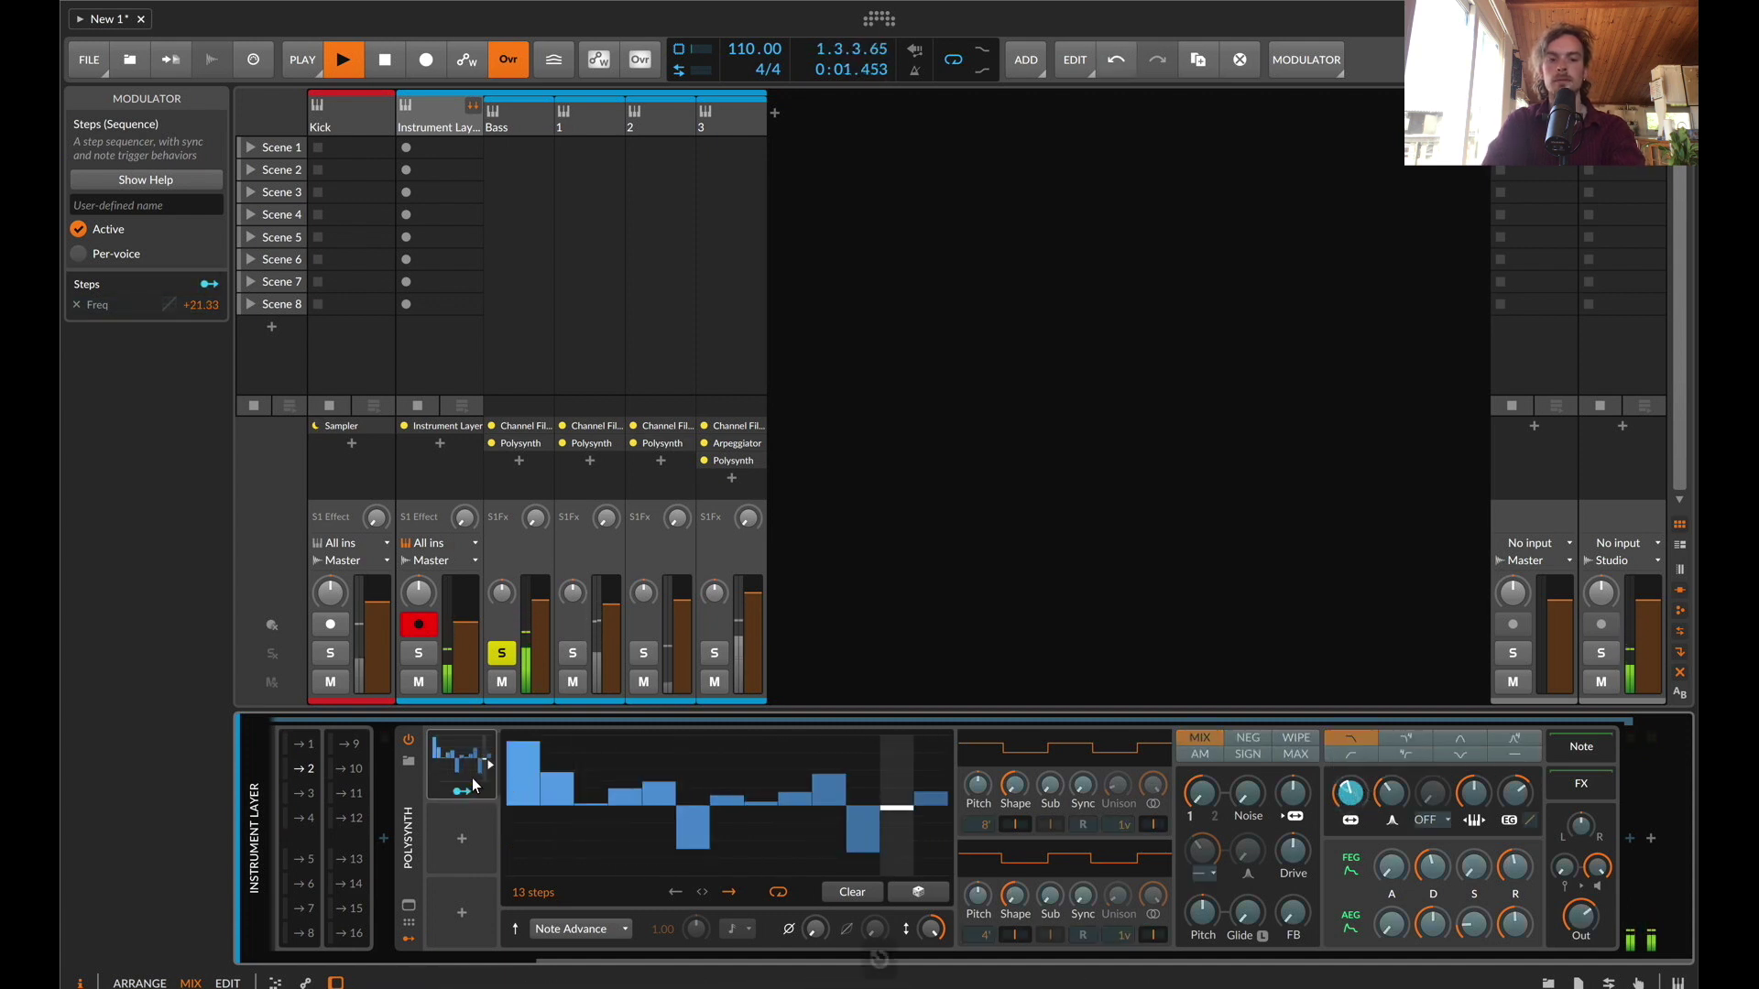
Duplicate the Steps modulator in the Bass Polysynth and give the copy a randomized pattern of 11 steps
left_click(475, 768)
left_click_drag(788, 755, 792, 829)
left_click(820, 838)
left_click(1260, 875)
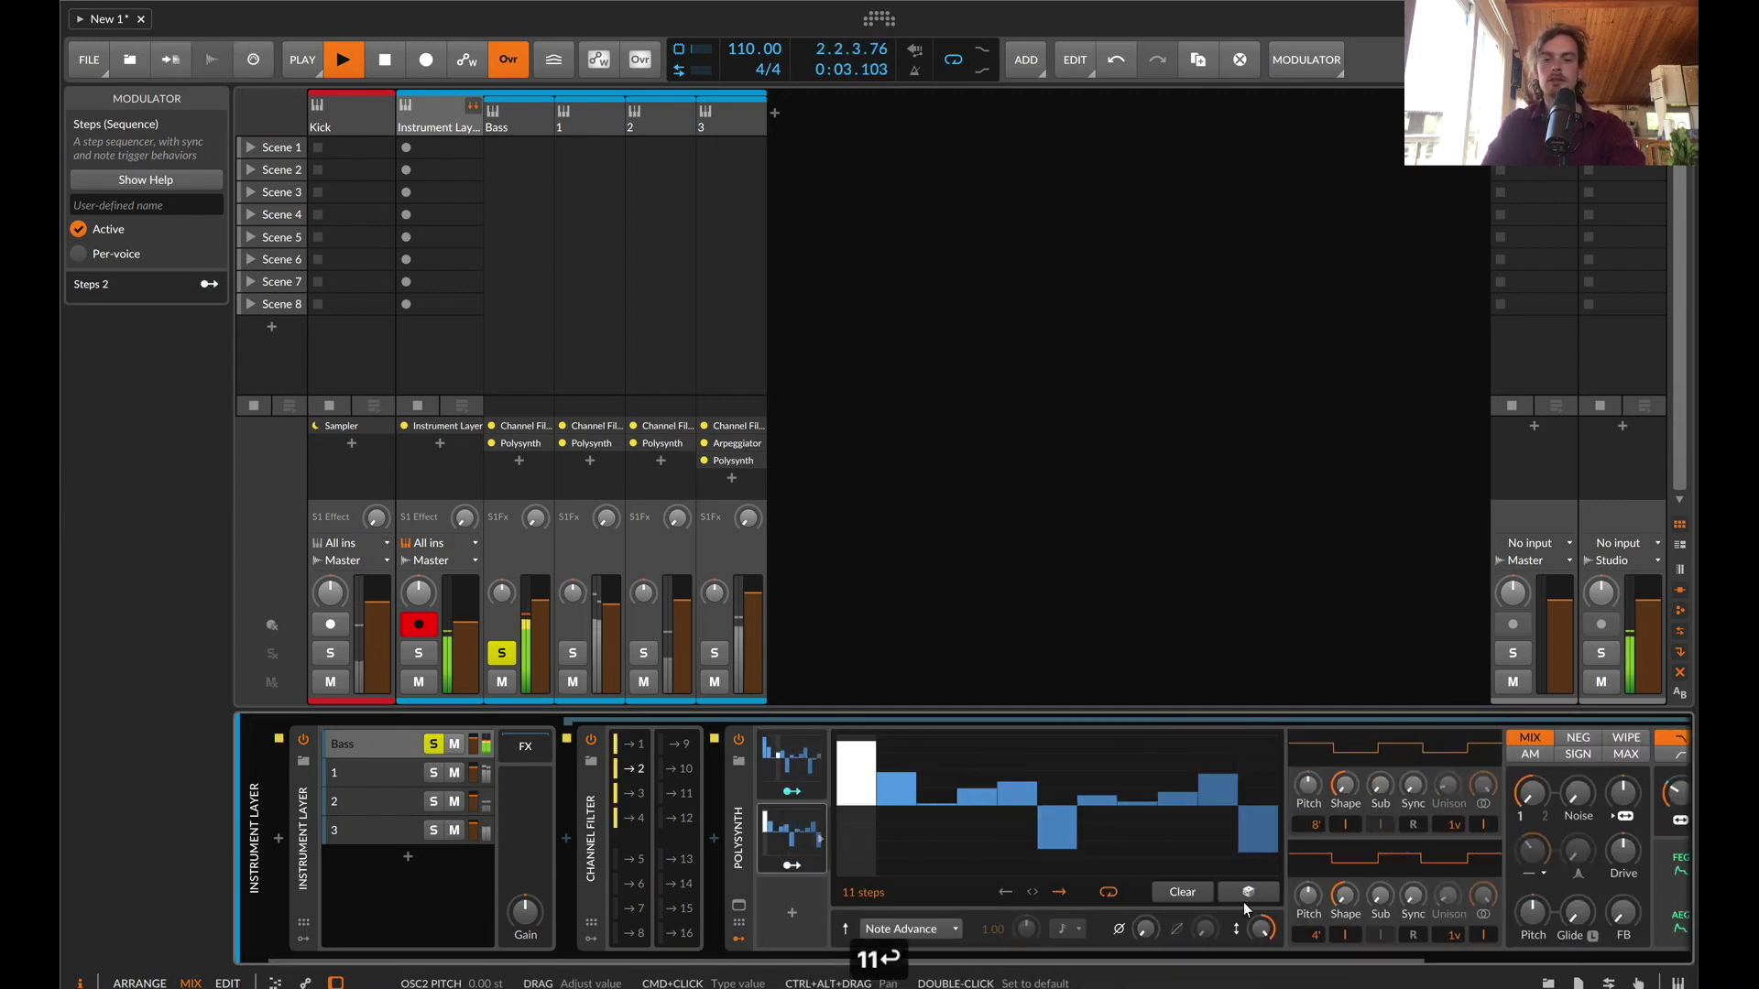
Map the second Steps modulator to the Bass Polysynth's filter resonance with a depth of +0.267
left_click(806, 866)
scroll(806, 866, "down", 3)
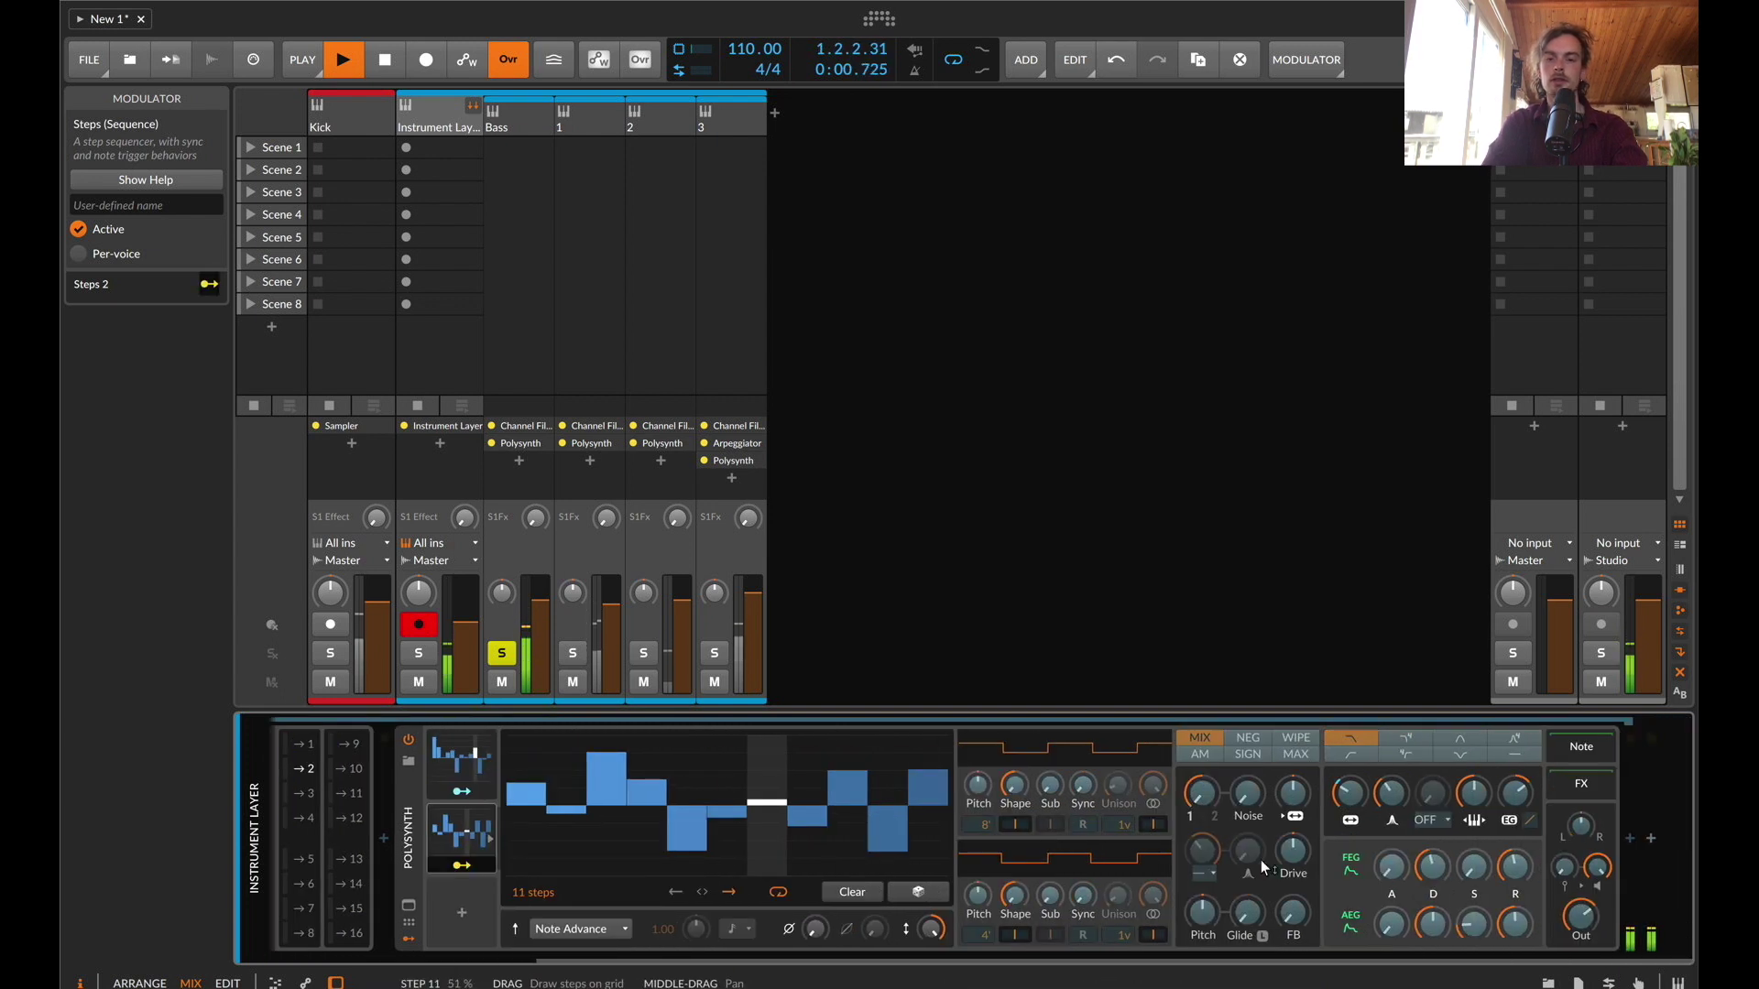
left_click_drag(1391, 794, 1390, 763)
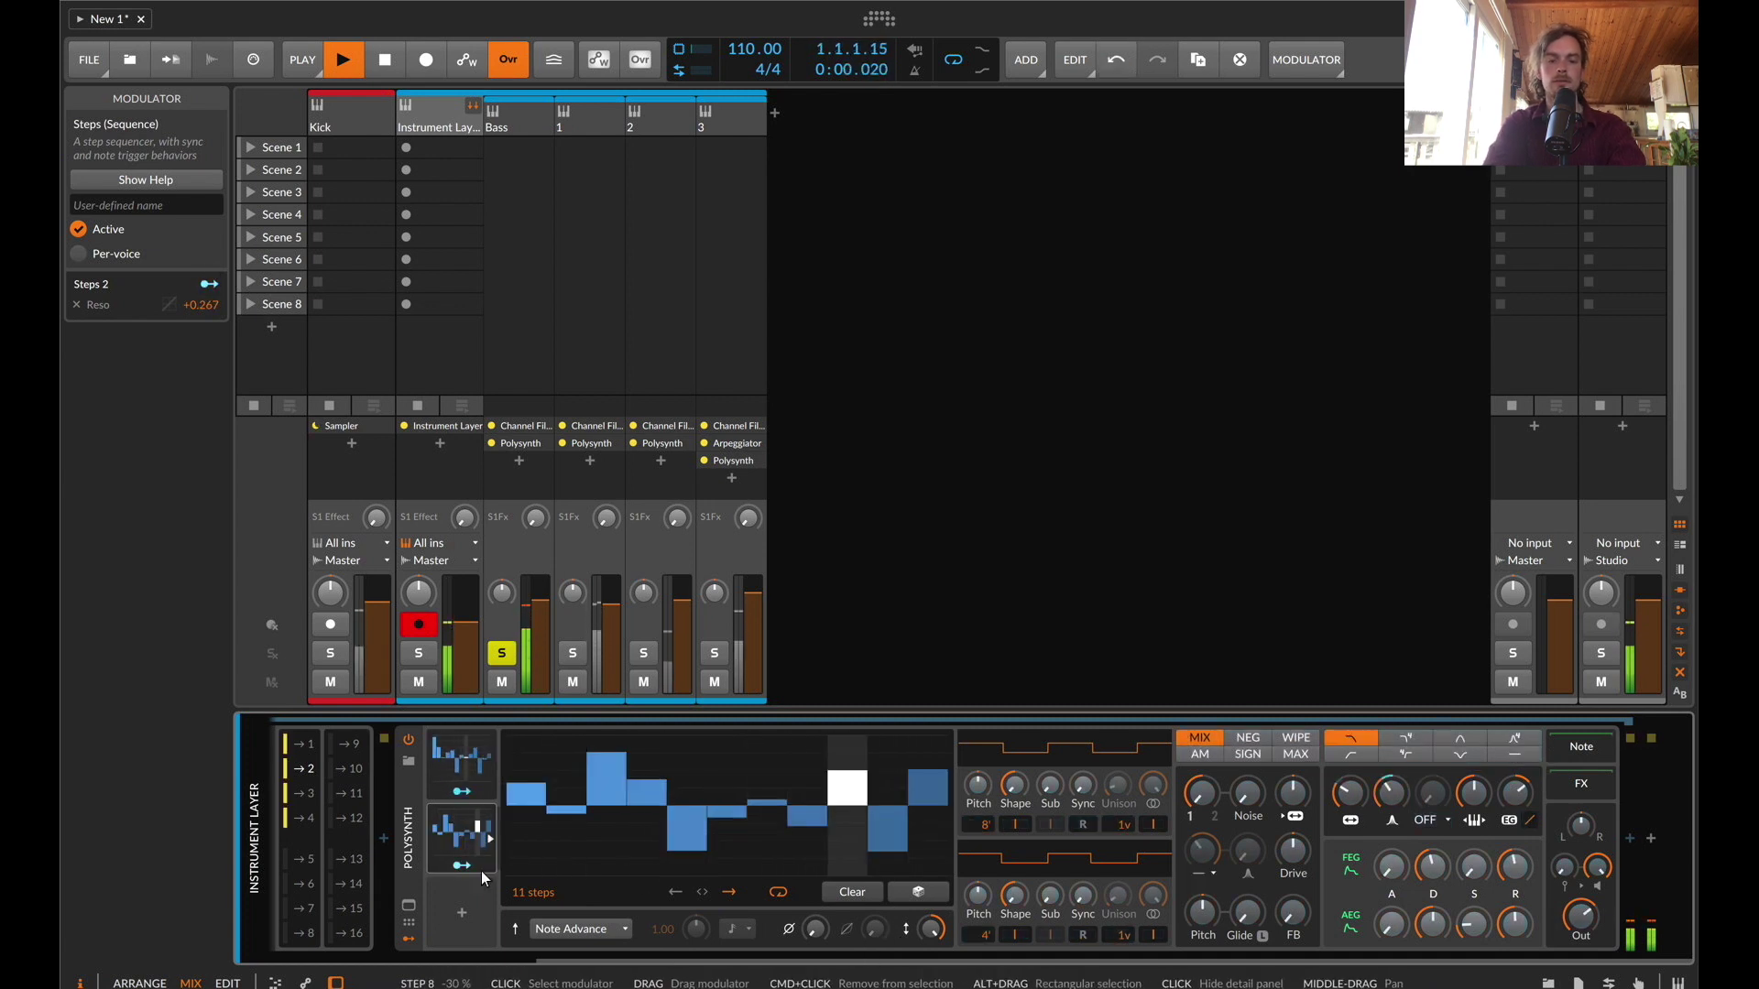
Add a Random modulator to the Bass Polysynth and set its trigger mode to Note
left_click(462, 913)
type("rand")
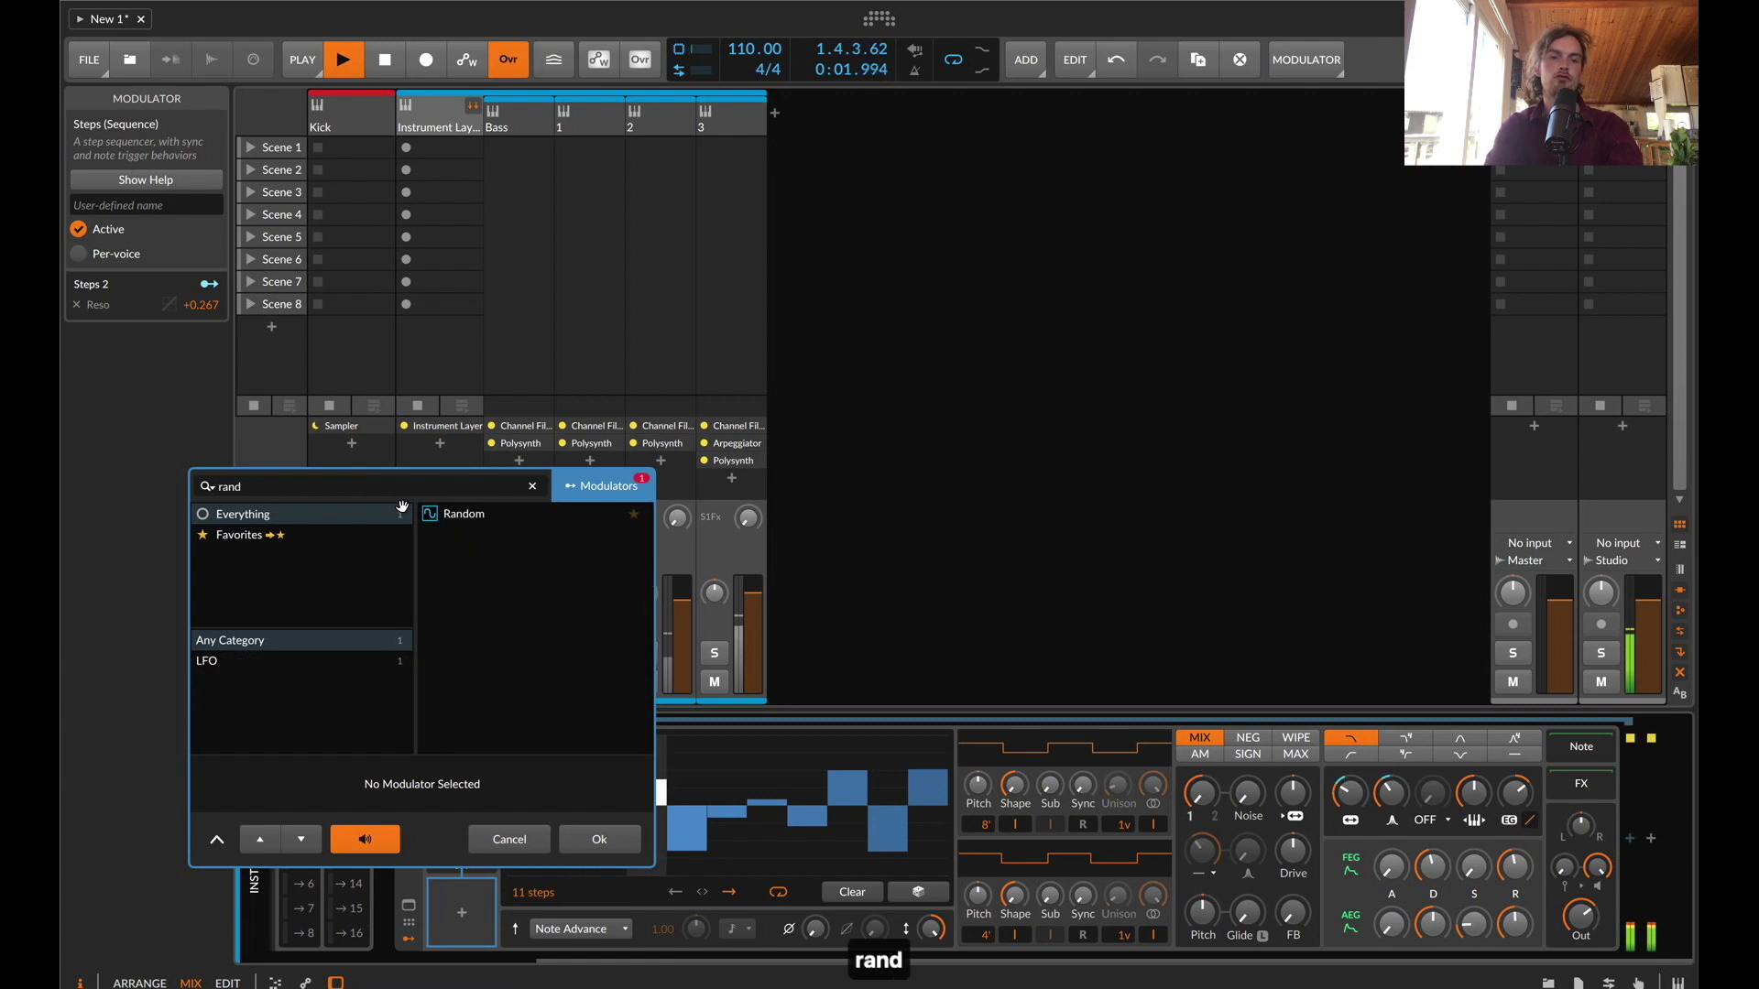
key("Return")
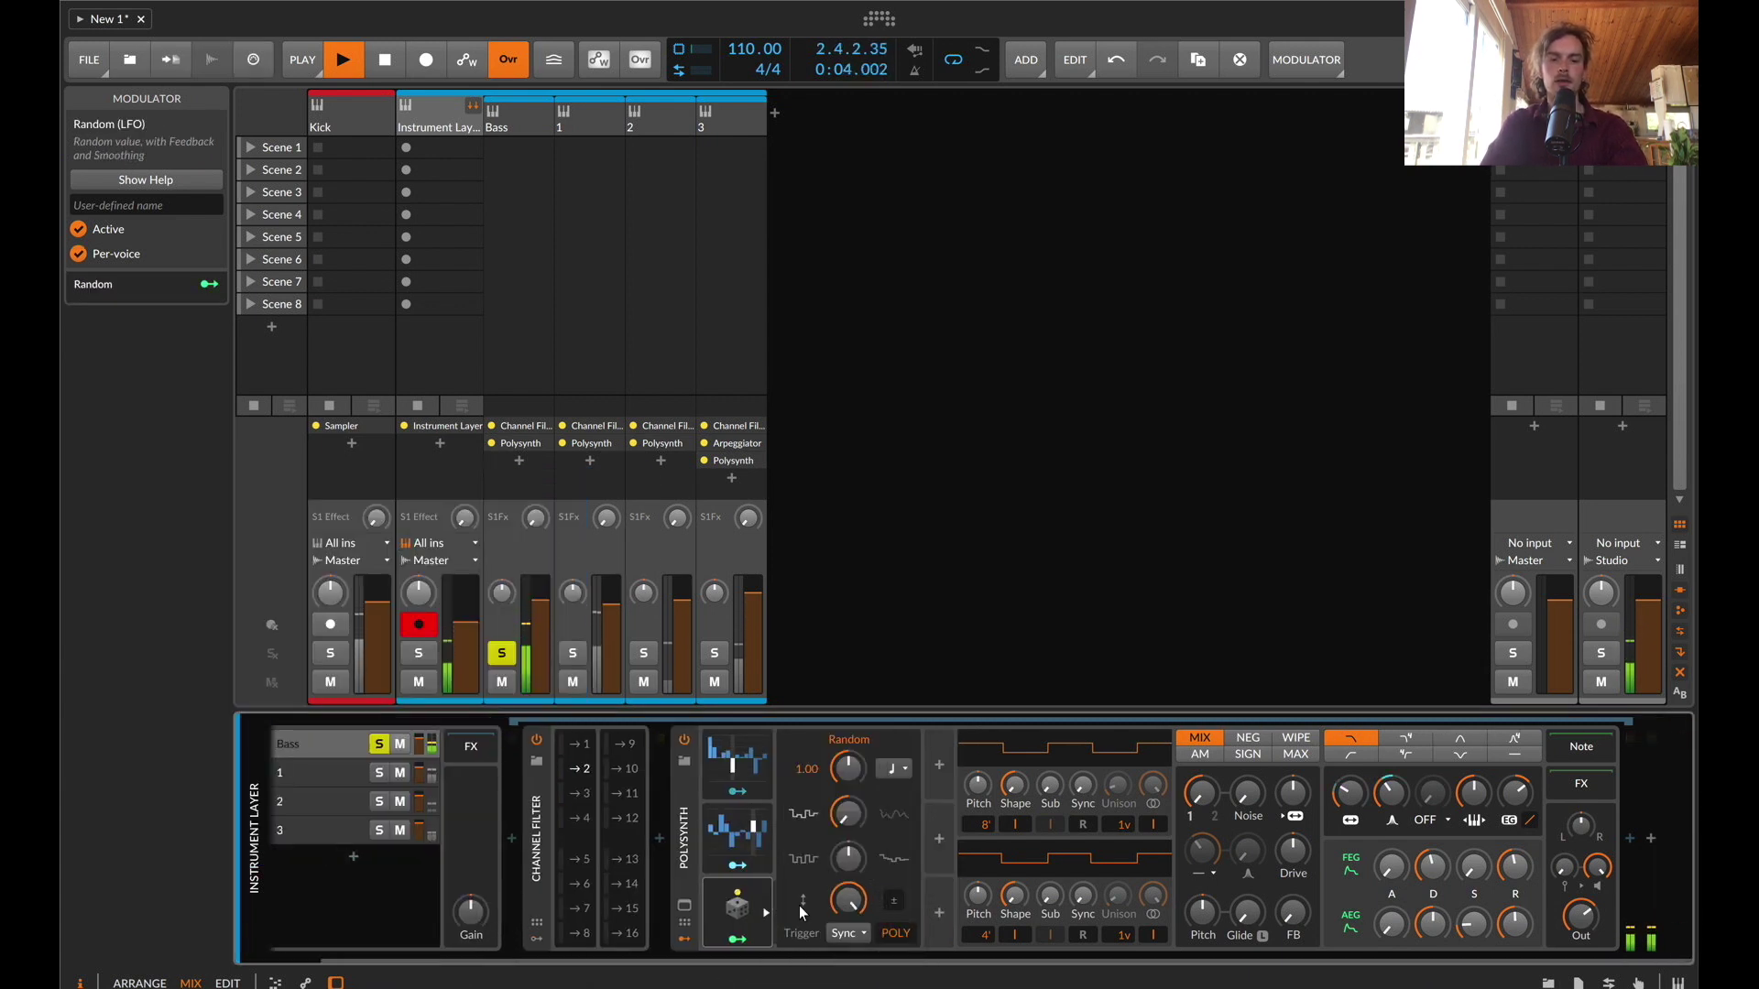
left_click(746, 905)
left_click(790, 907)
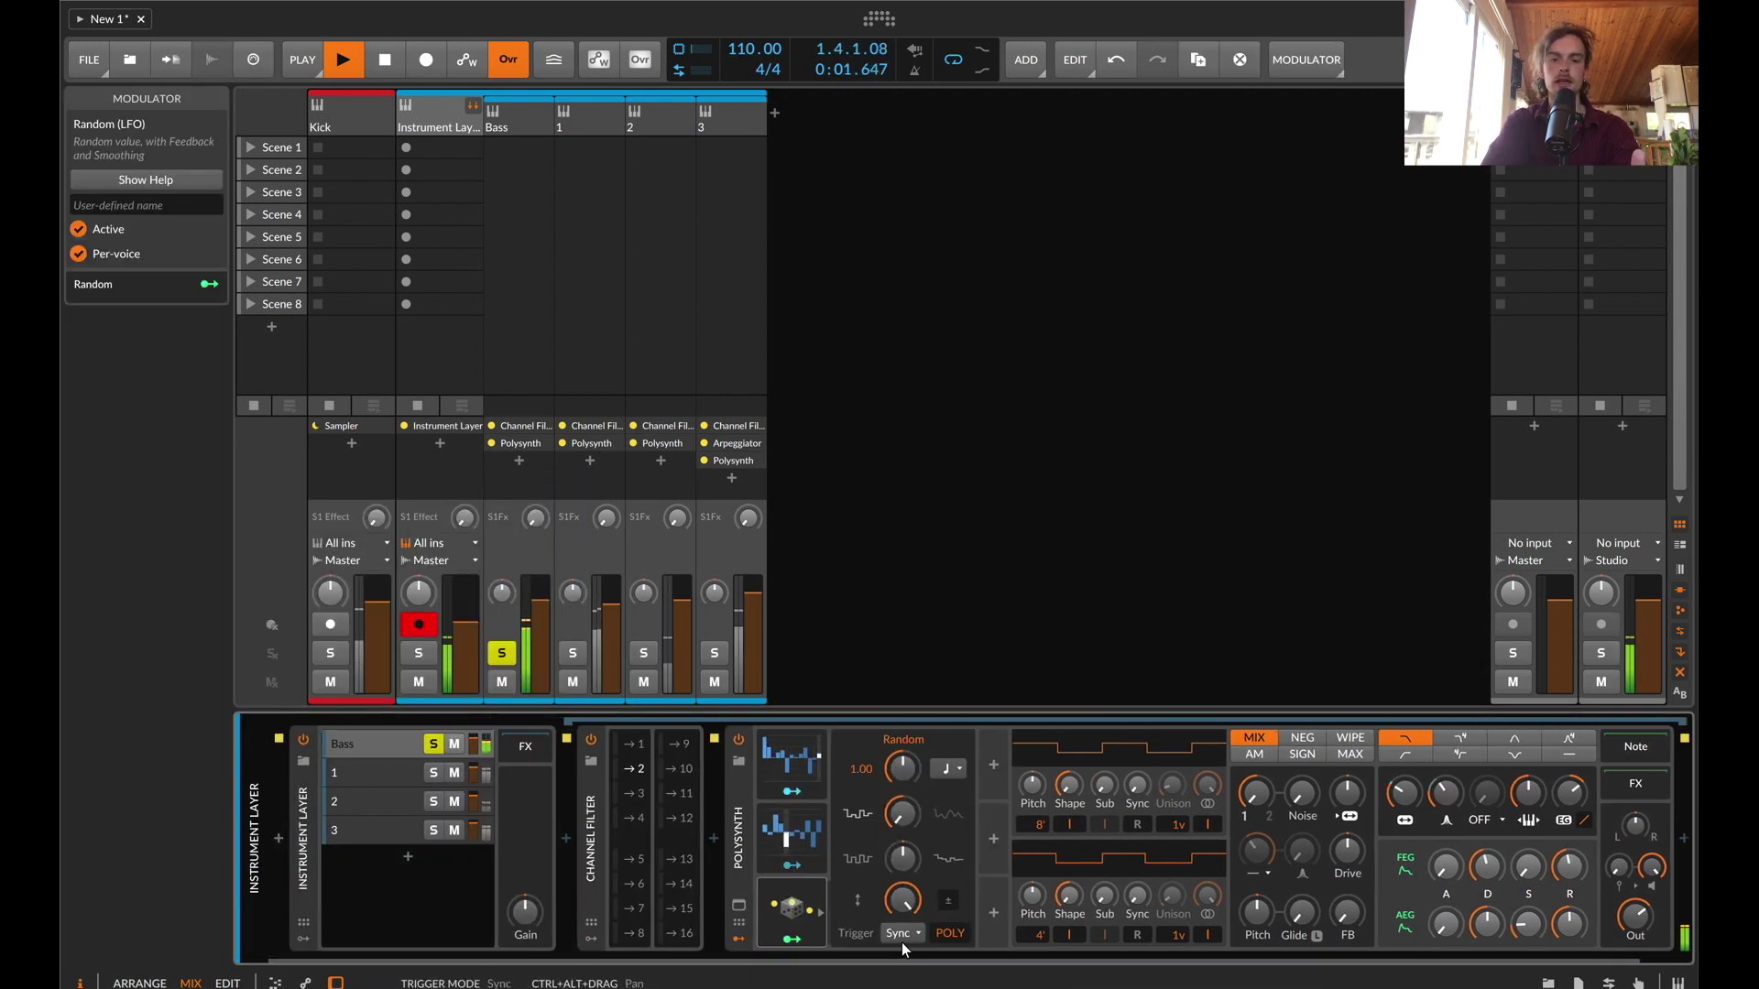
left_click(904, 938)
left_click(953, 887)
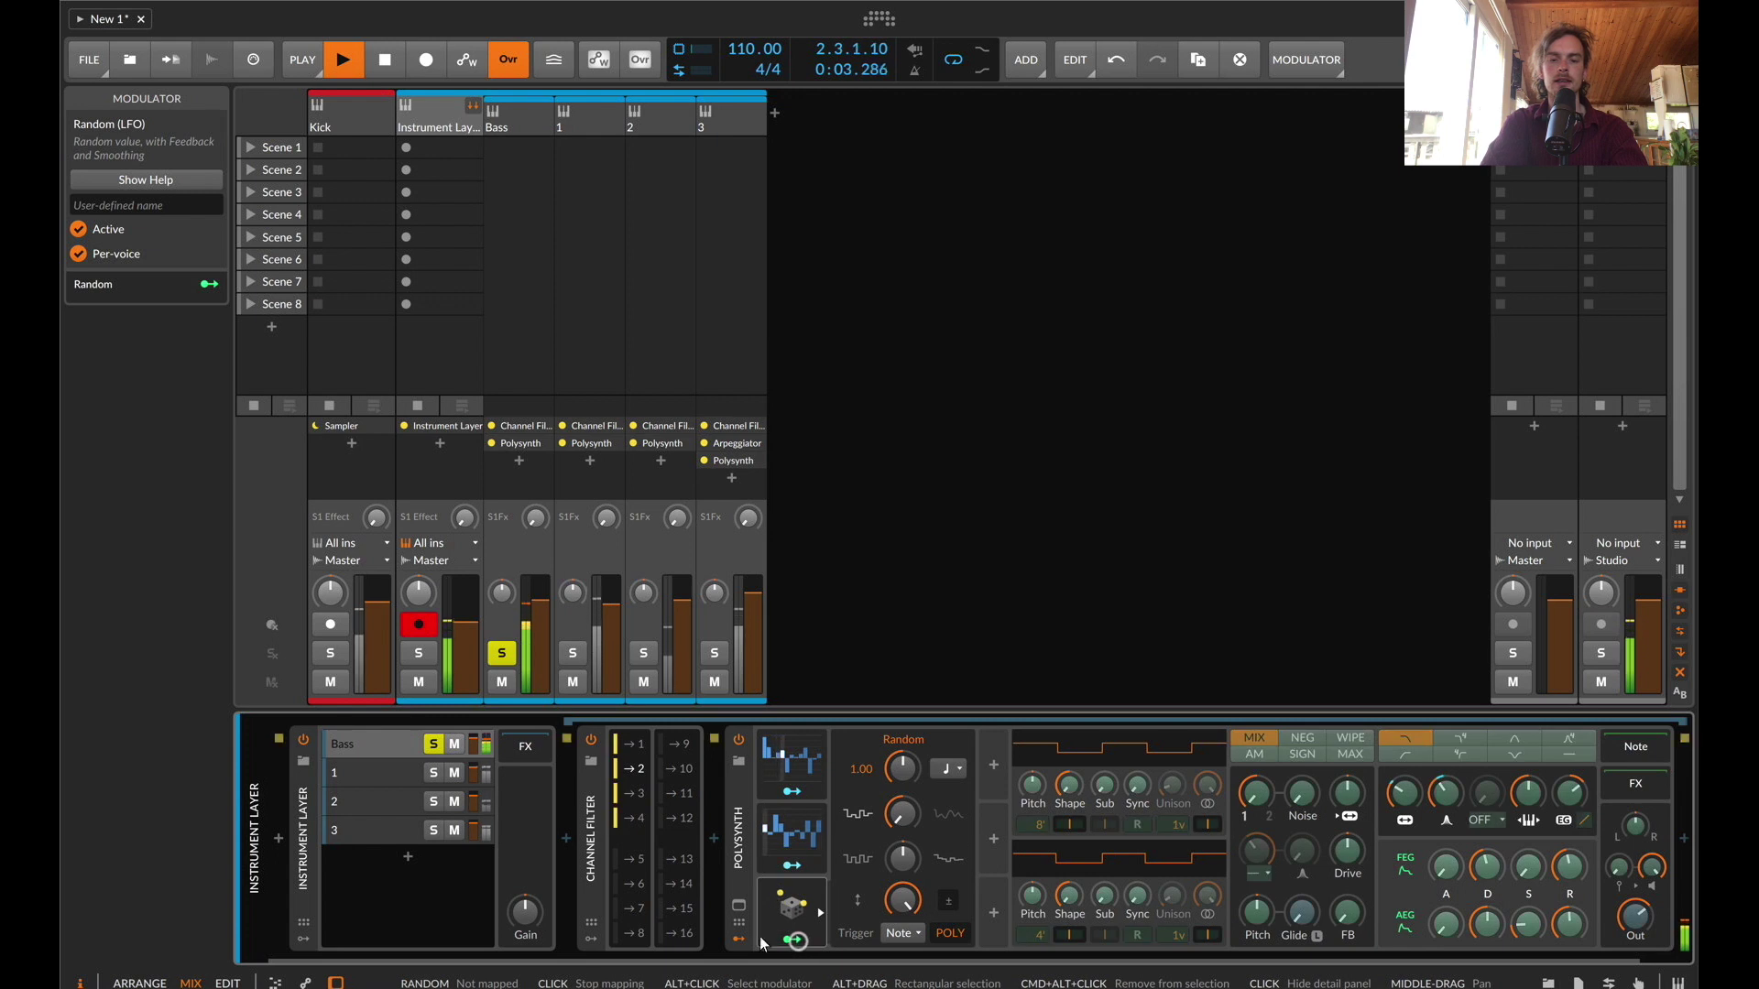
Map the Random modulator to the Bass Polysynth's amplitude envelope decay with a depth of -0.084
left_click(792, 939)
left_click(1426, 943)
left_click_drag(1434, 928, 1431, 923)
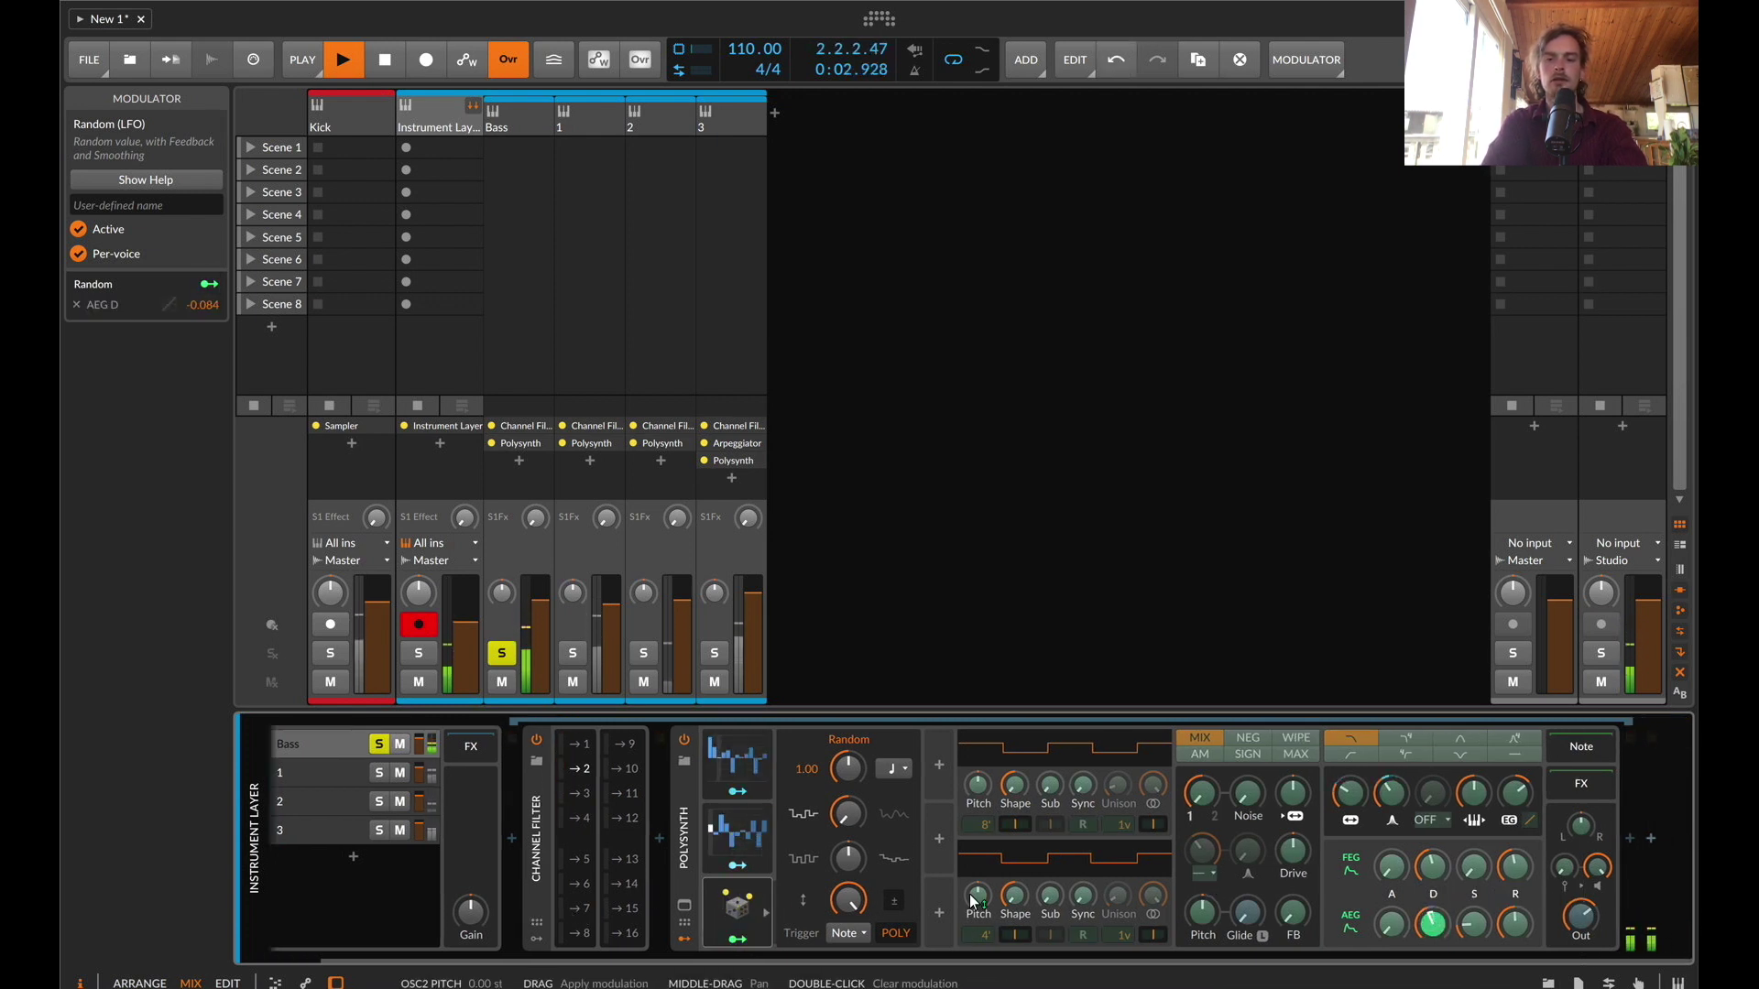
Duplicate the Random modulator, map the copy to the filter envelope decay at +0.098, and fine-tune the amplitude envelope
left_click_drag(739, 908, 1387, 873)
left_click(869, 796)
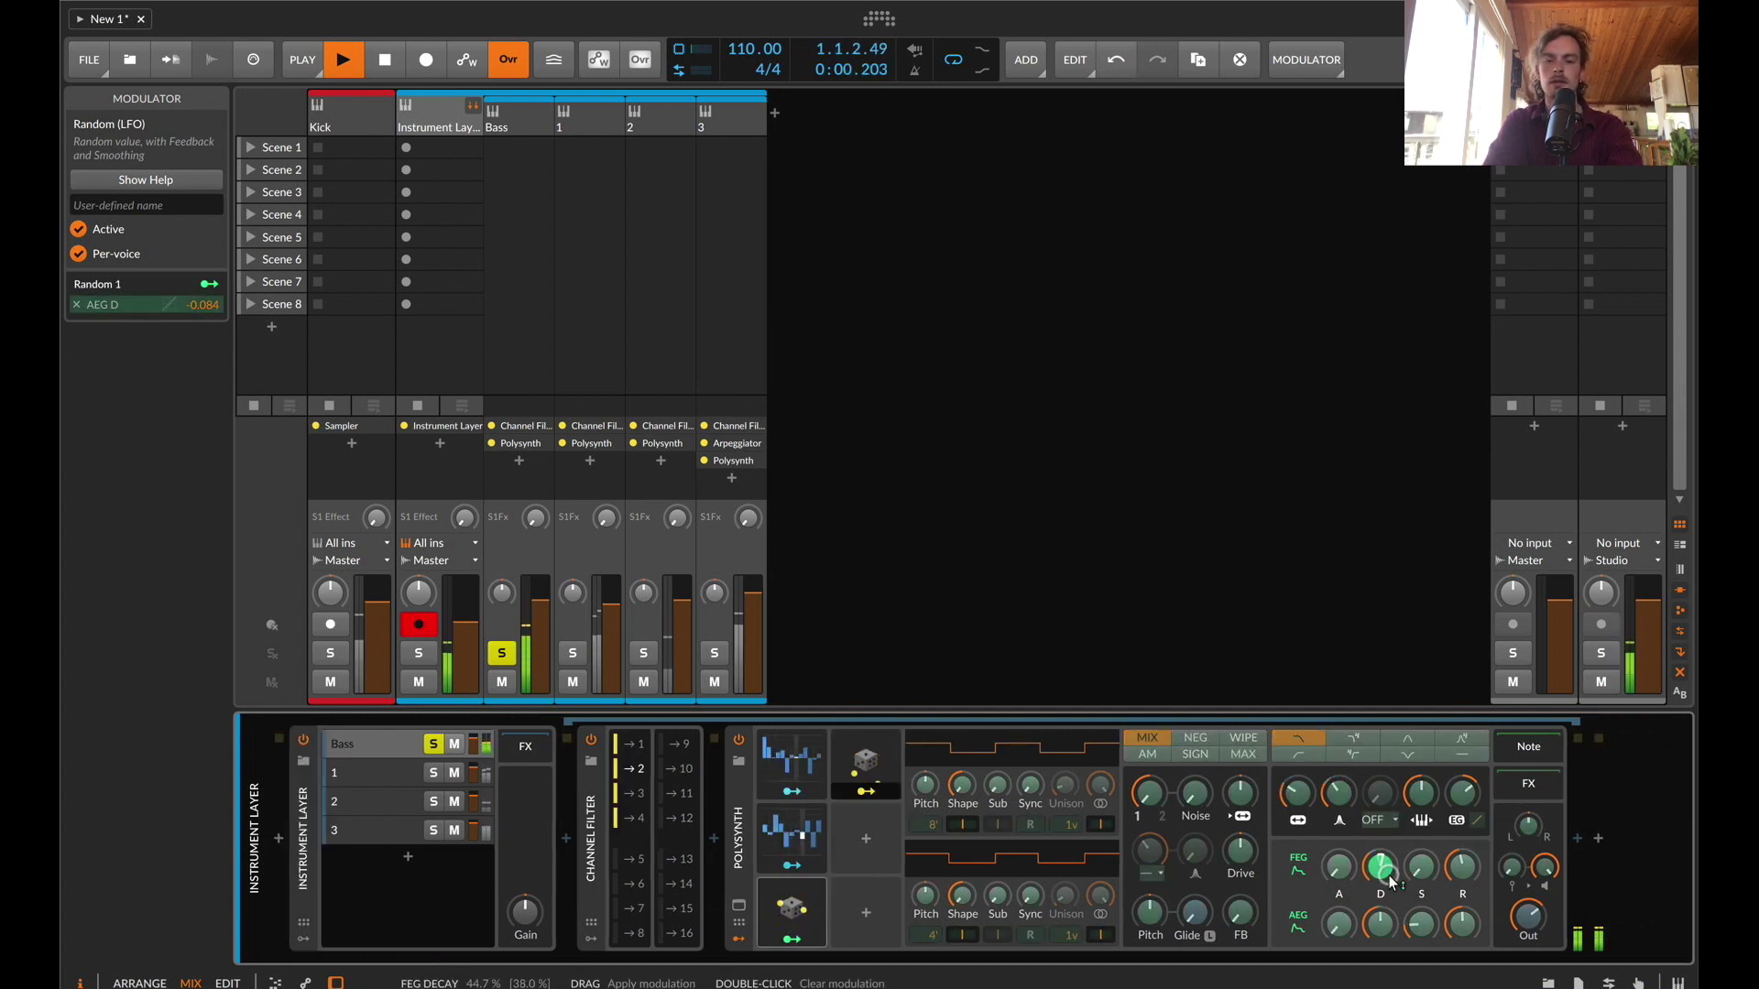
key("Escape")
left_click_drag(1452, 930, 1450, 922)
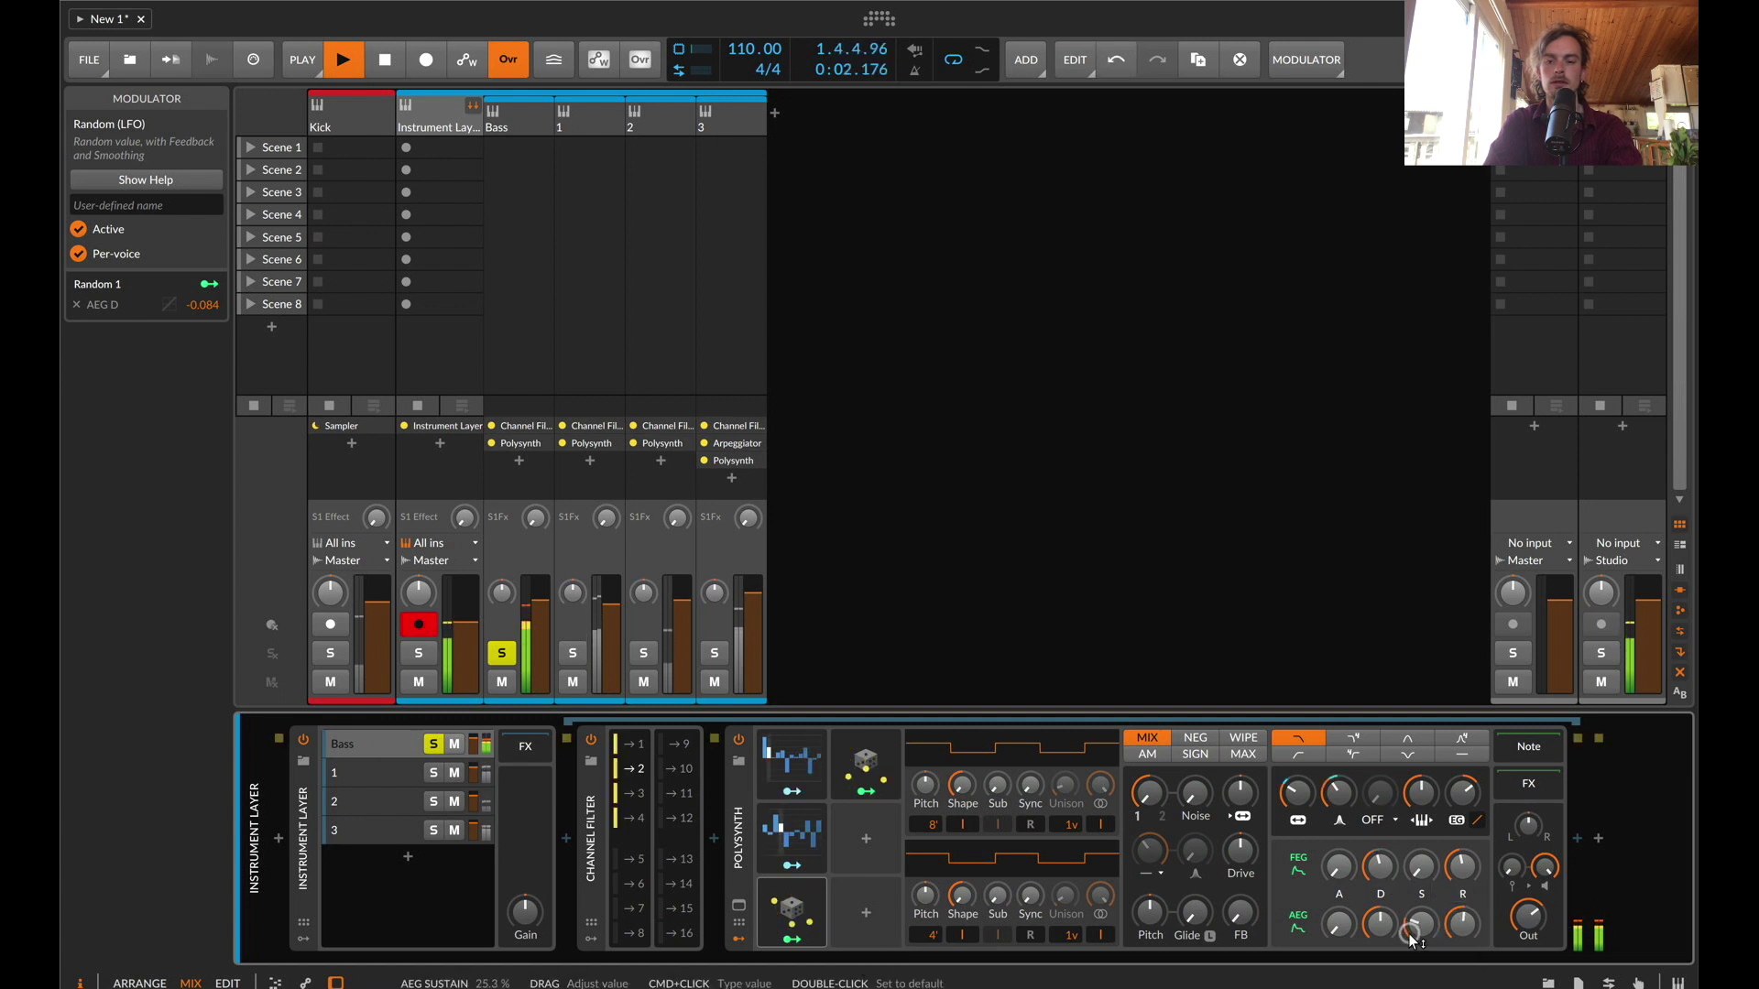
Set the Bass Polysynth's voices to Mono and its glide time to about 50.2 ms
left_click(738, 834)
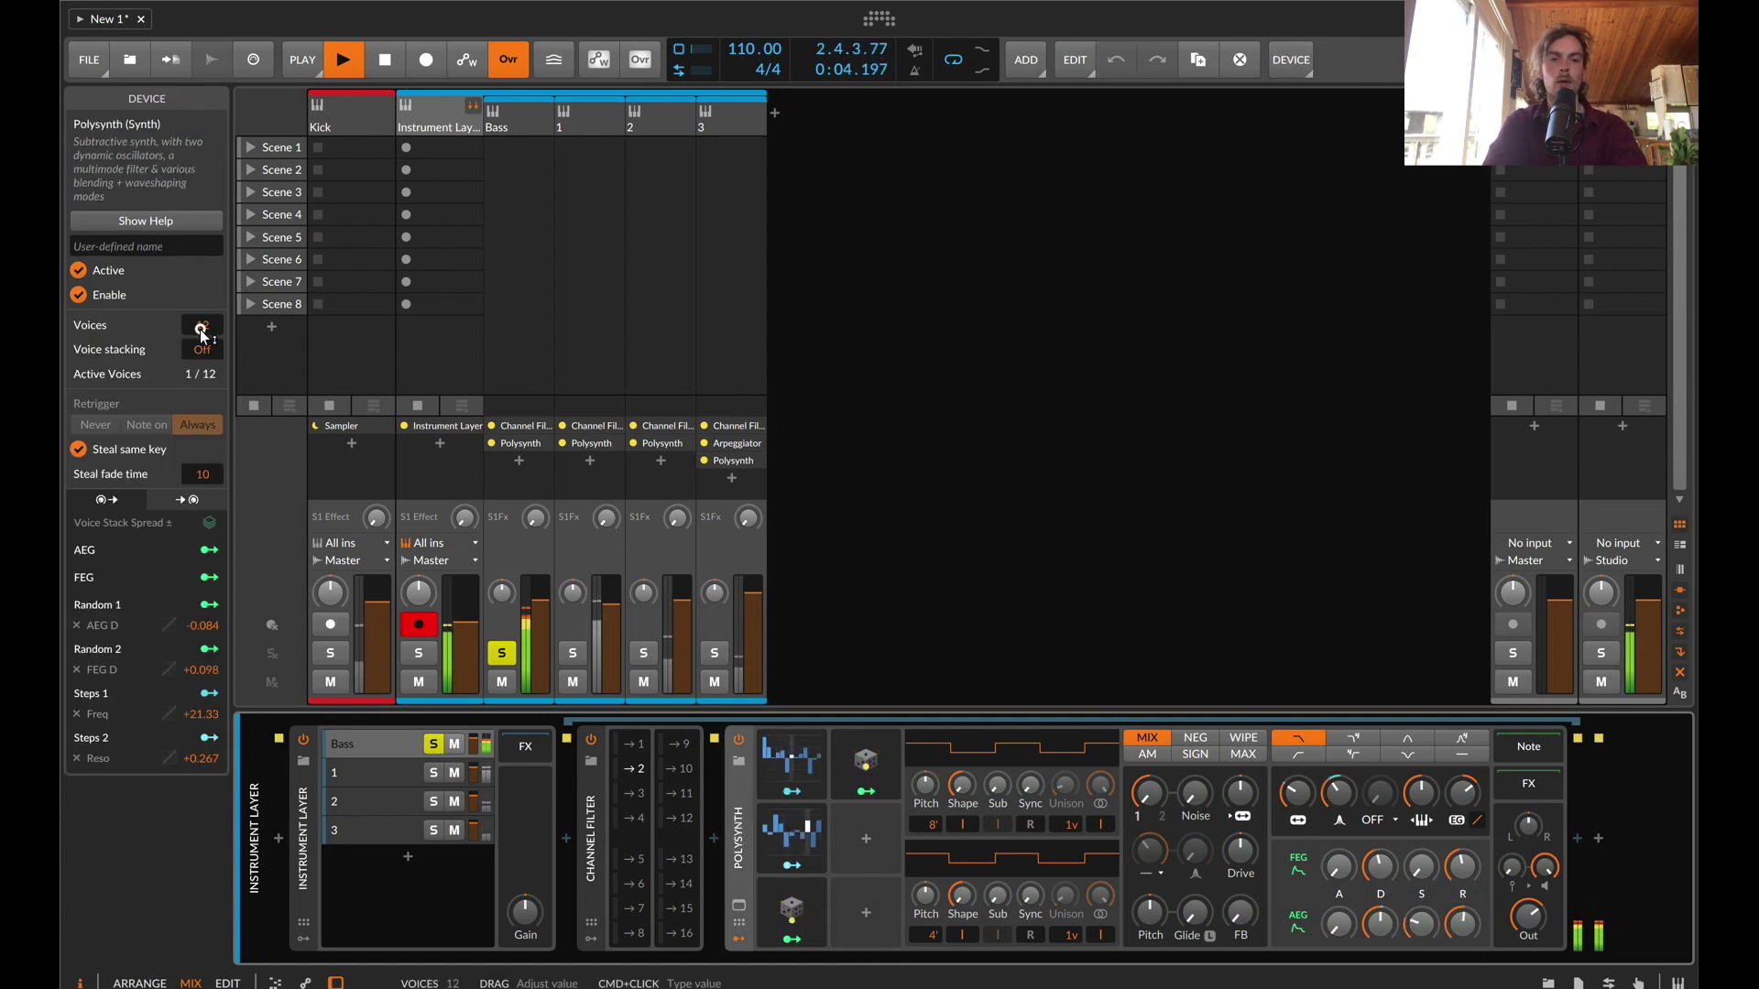
left_click_drag(201, 324, 201, 331)
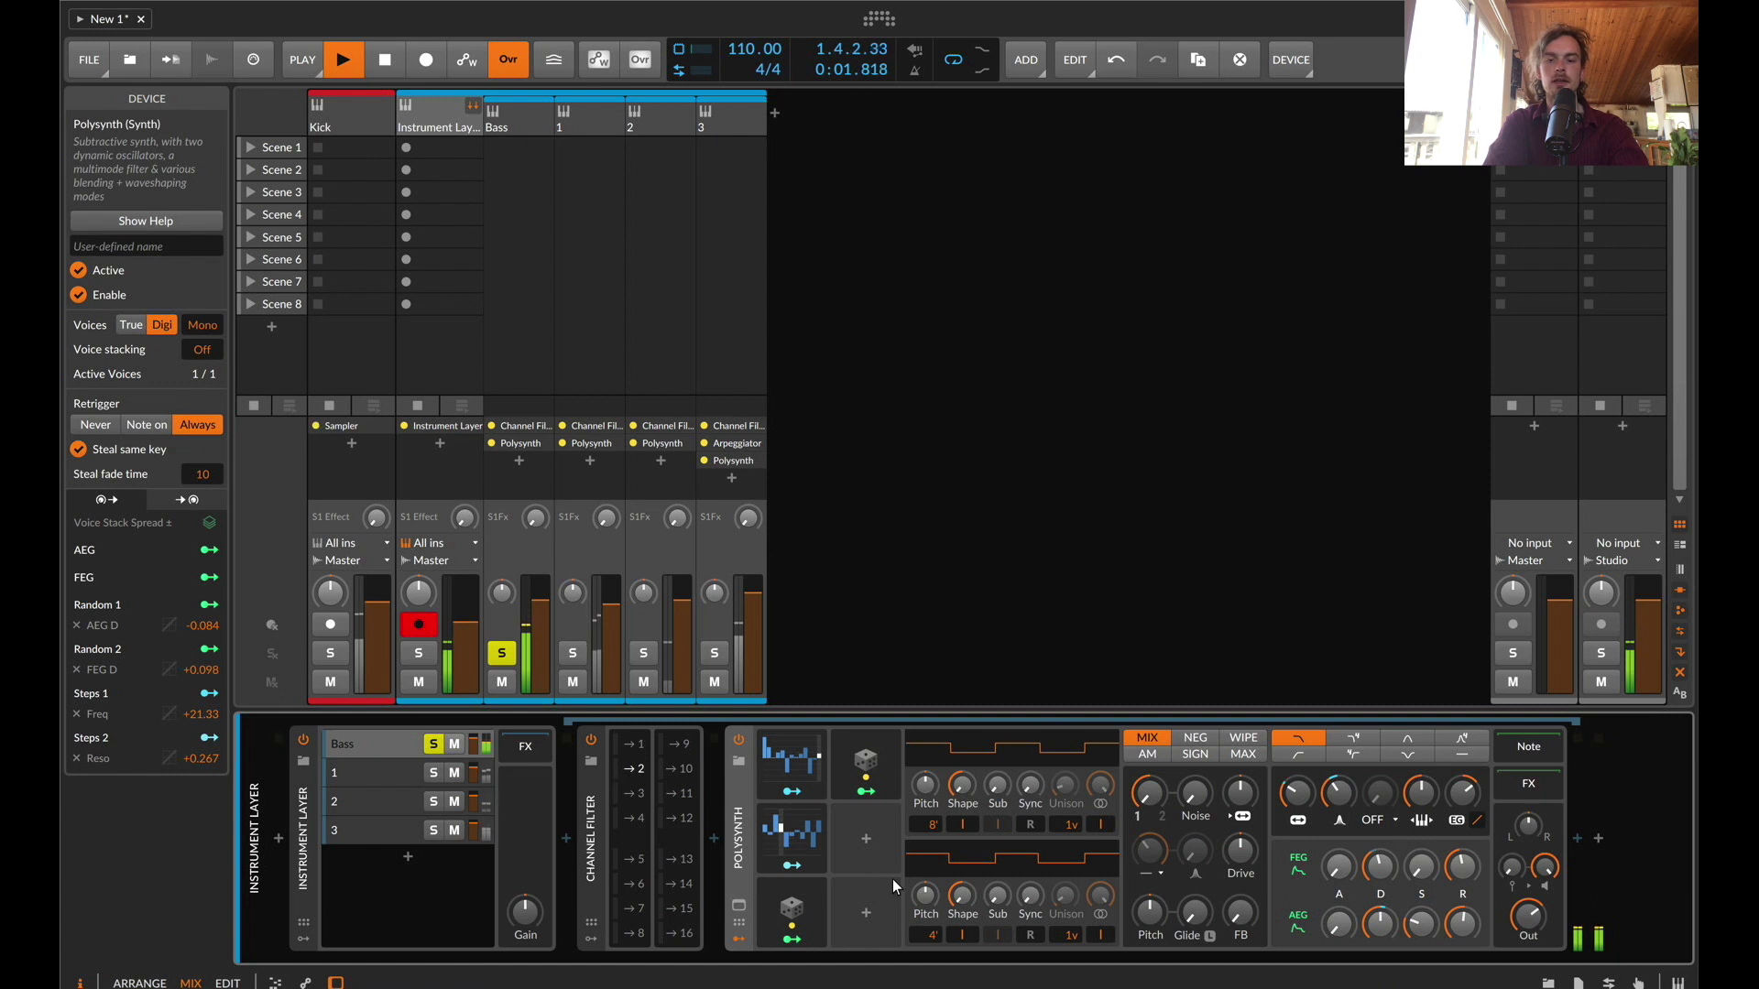
mouse_move(1201, 905)
left_mouse_down()
mouse_move(1195, 920)
mouse_move(1212, 915)
left_mouse_up()
left_click(1207, 936)
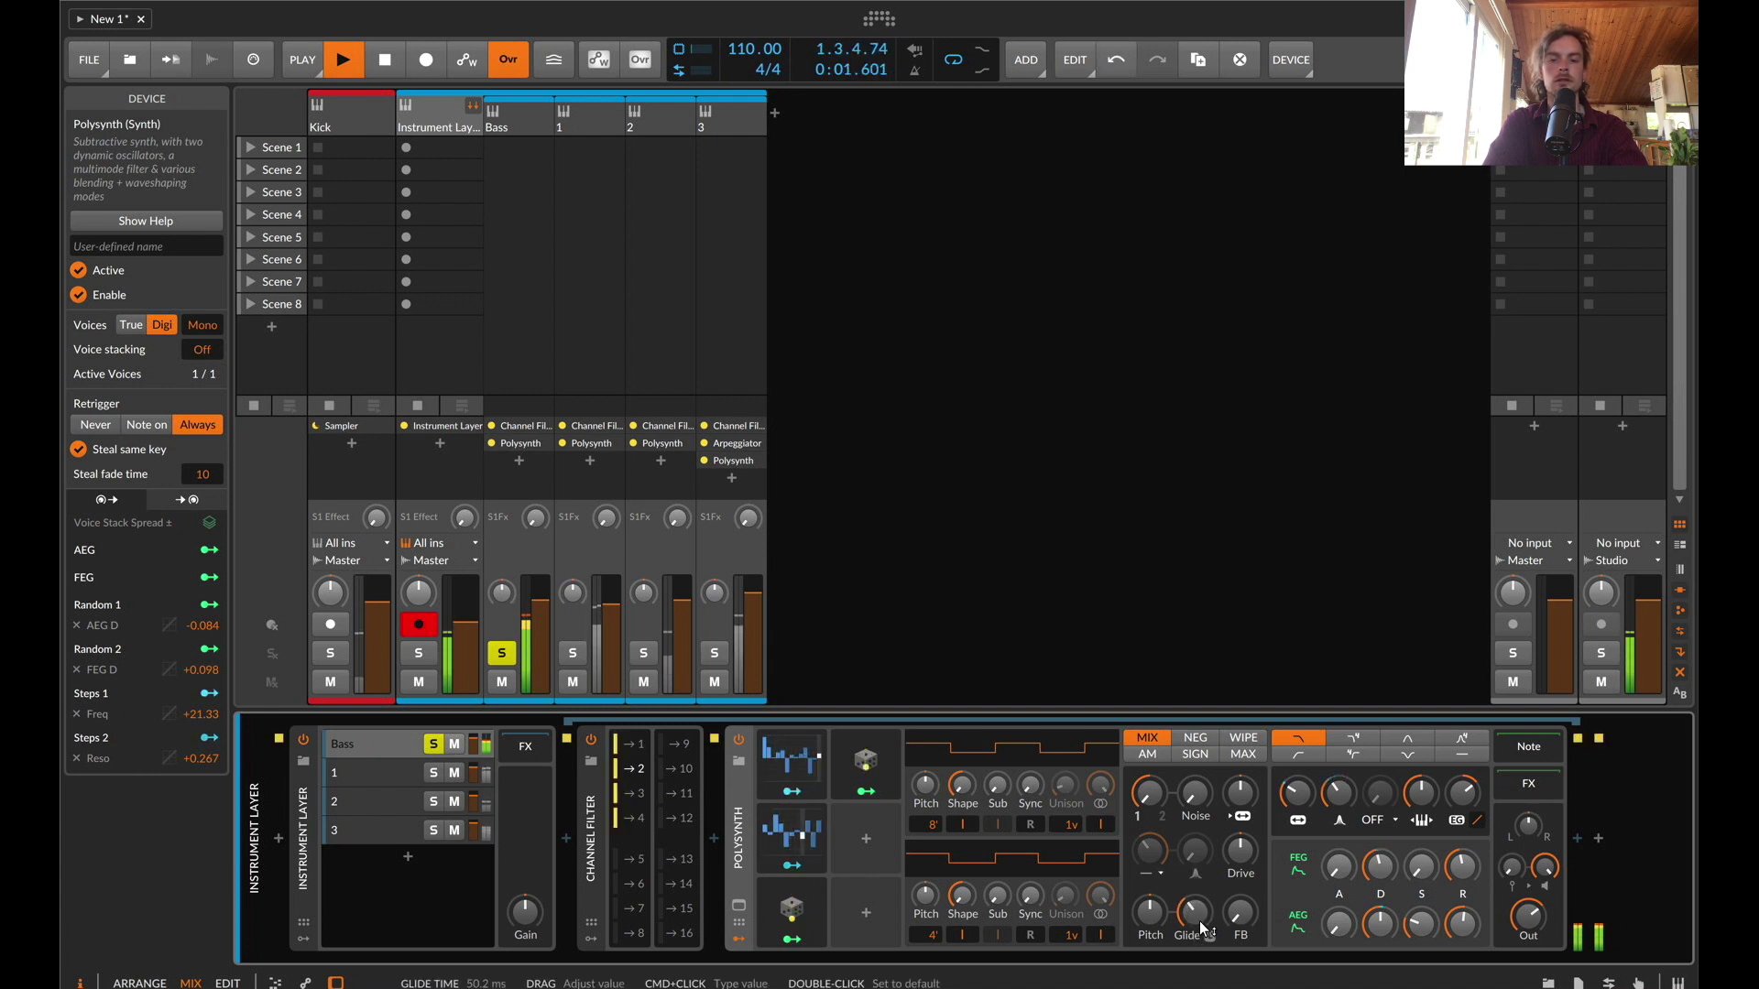
Turn off the Bass layer's solo, solo and select layer 3, and stop playback
left_click(436, 744)
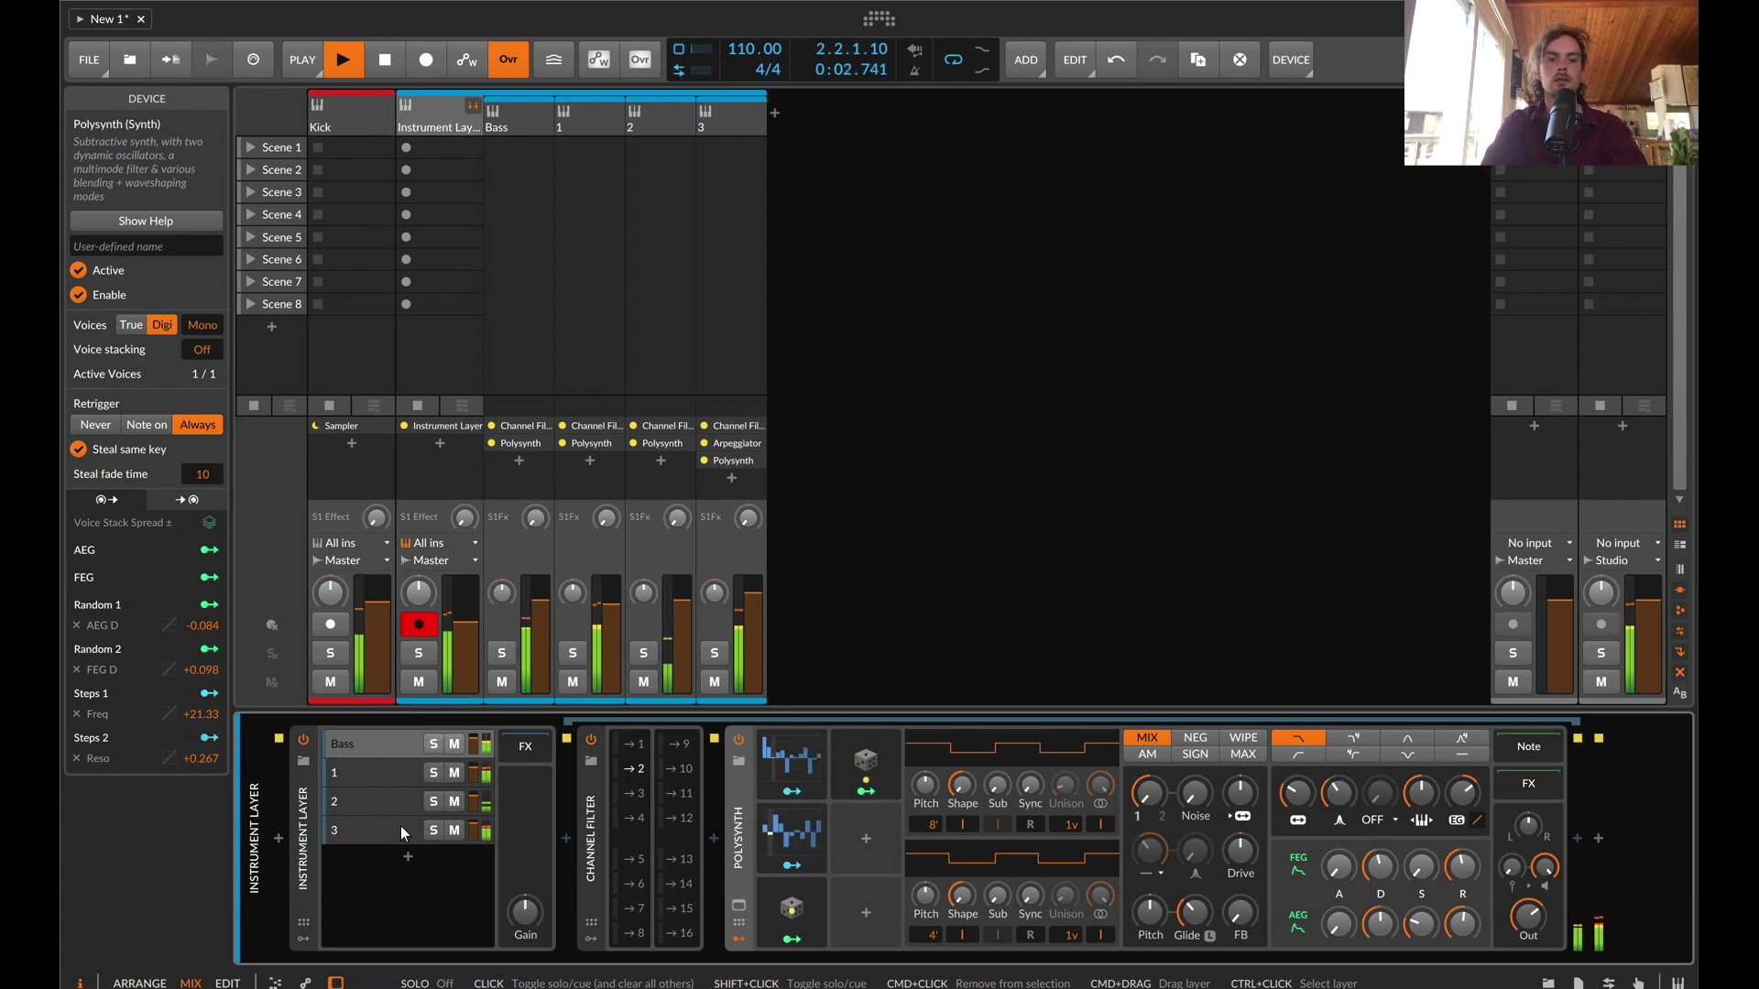
left_click(436, 830)
left_click(377, 828)
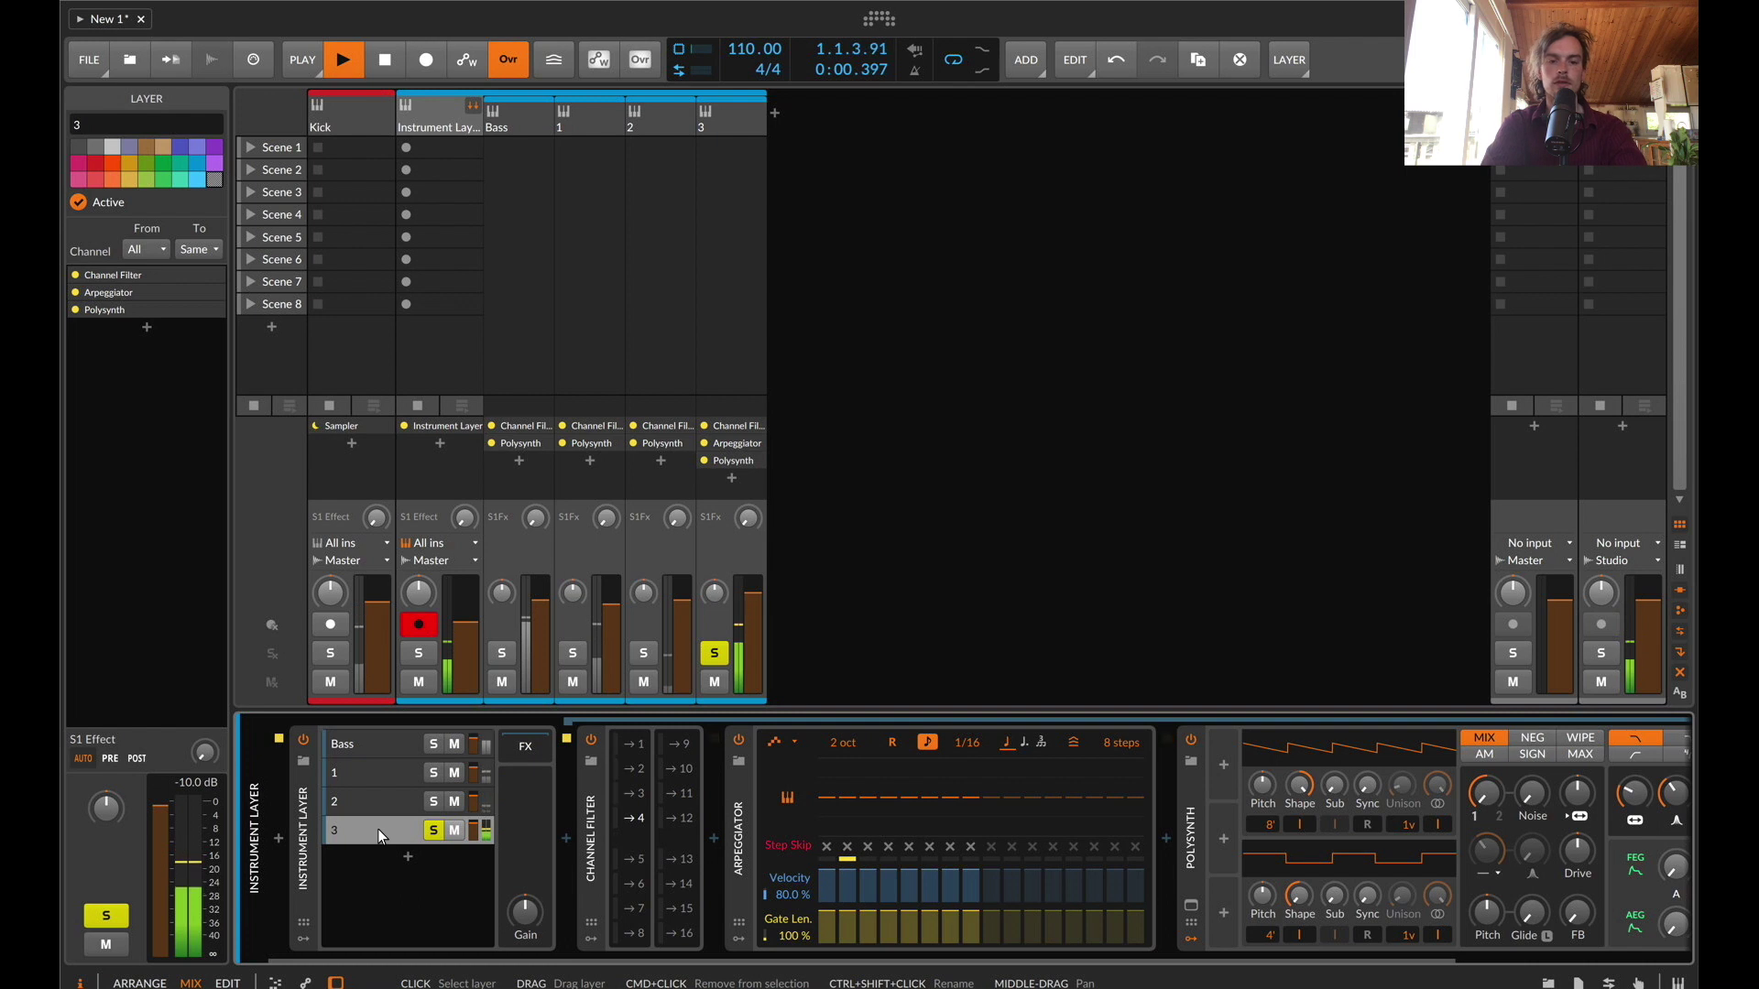
key("space")
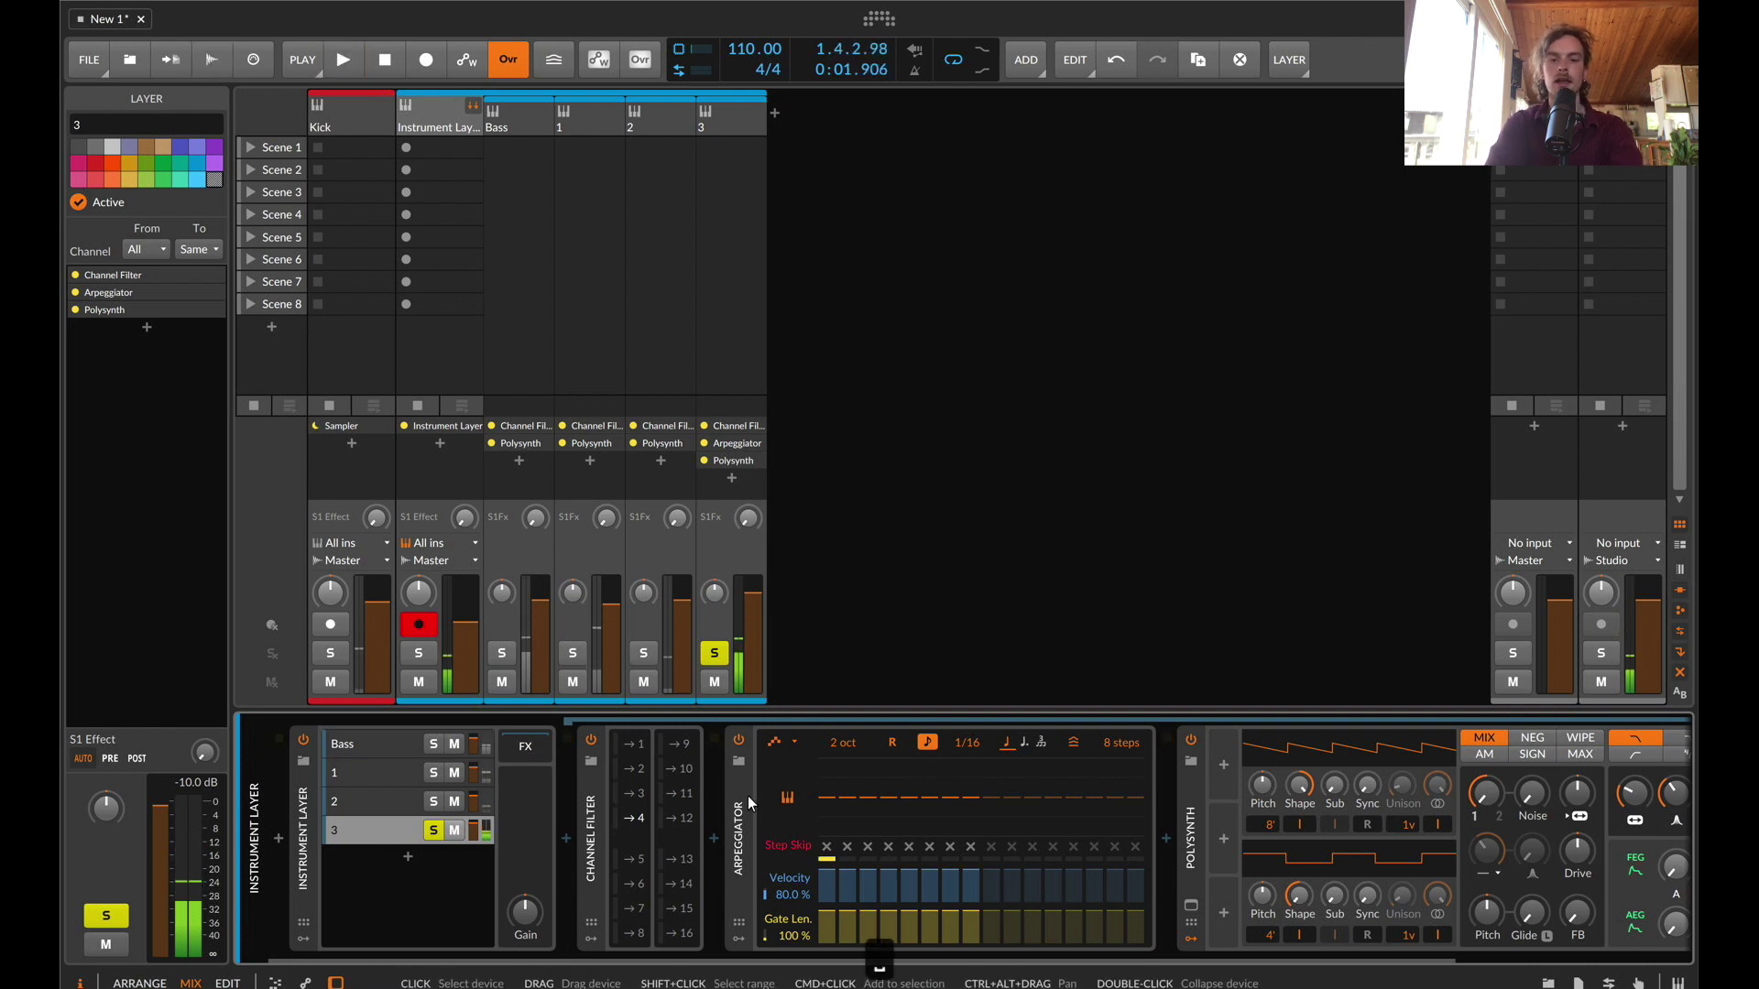
Insert a Note Latch device before the Arpeggiator in layer 3's device chain
left_click(714, 838)
type("not")
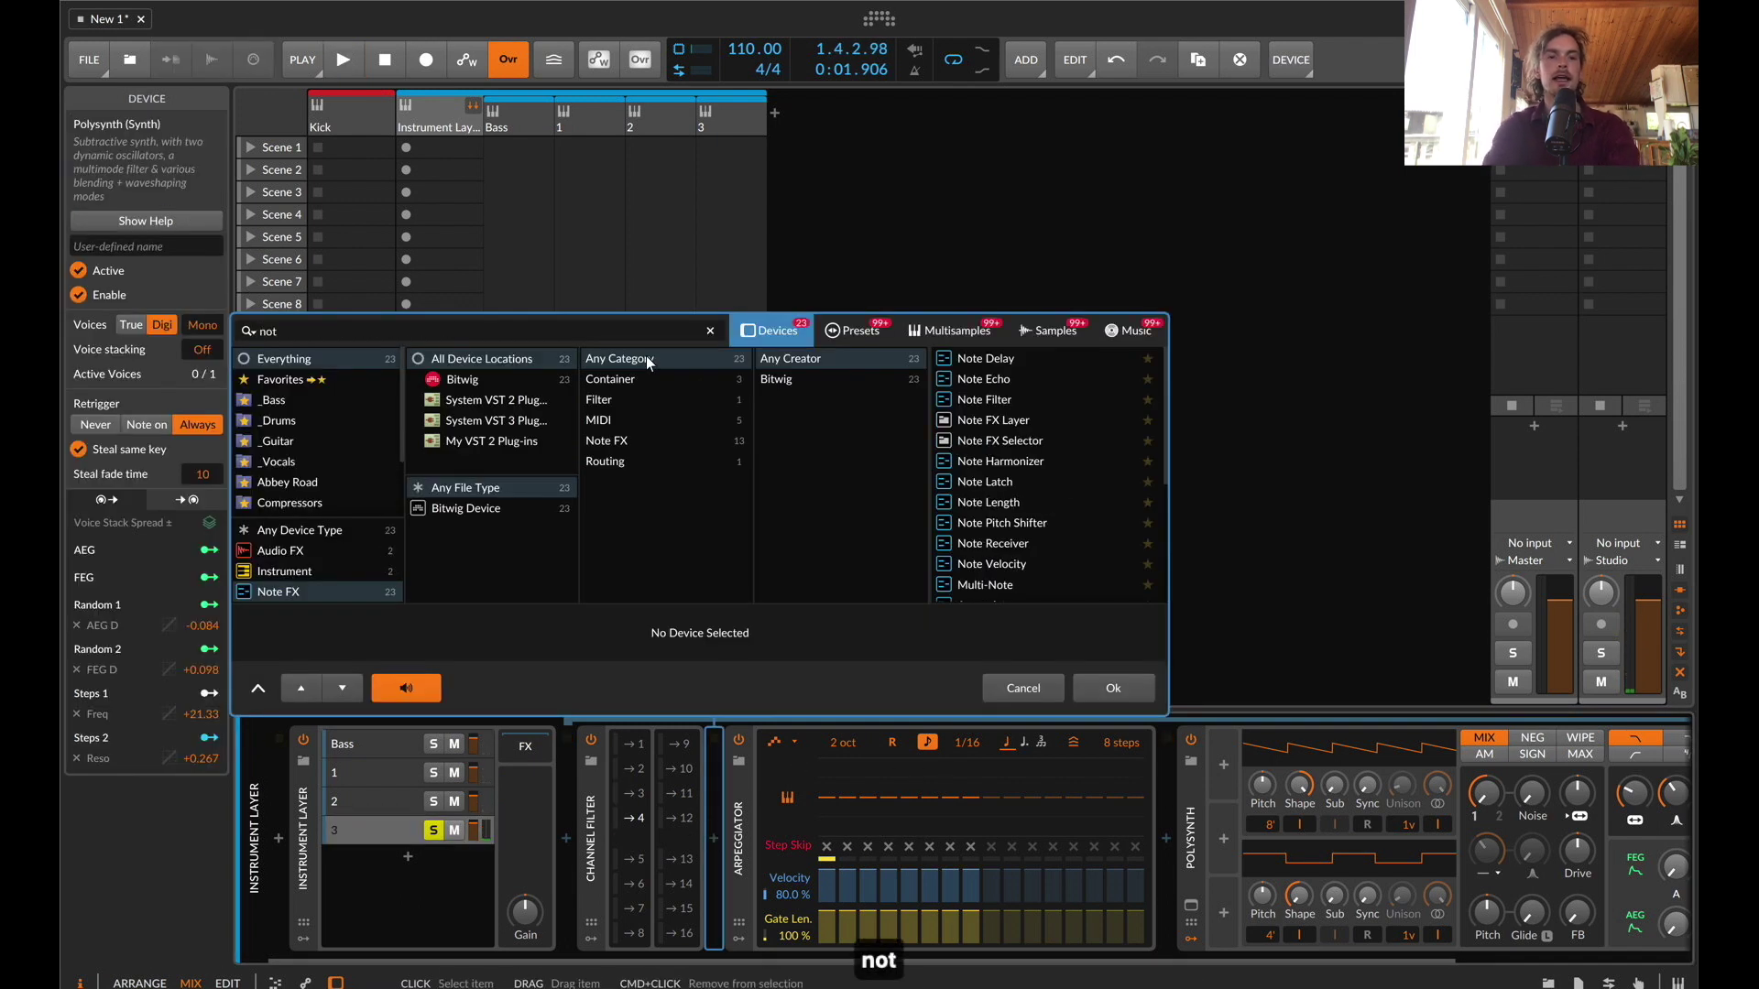
key("Down")
key("Down")
key("Down")
key("Down")
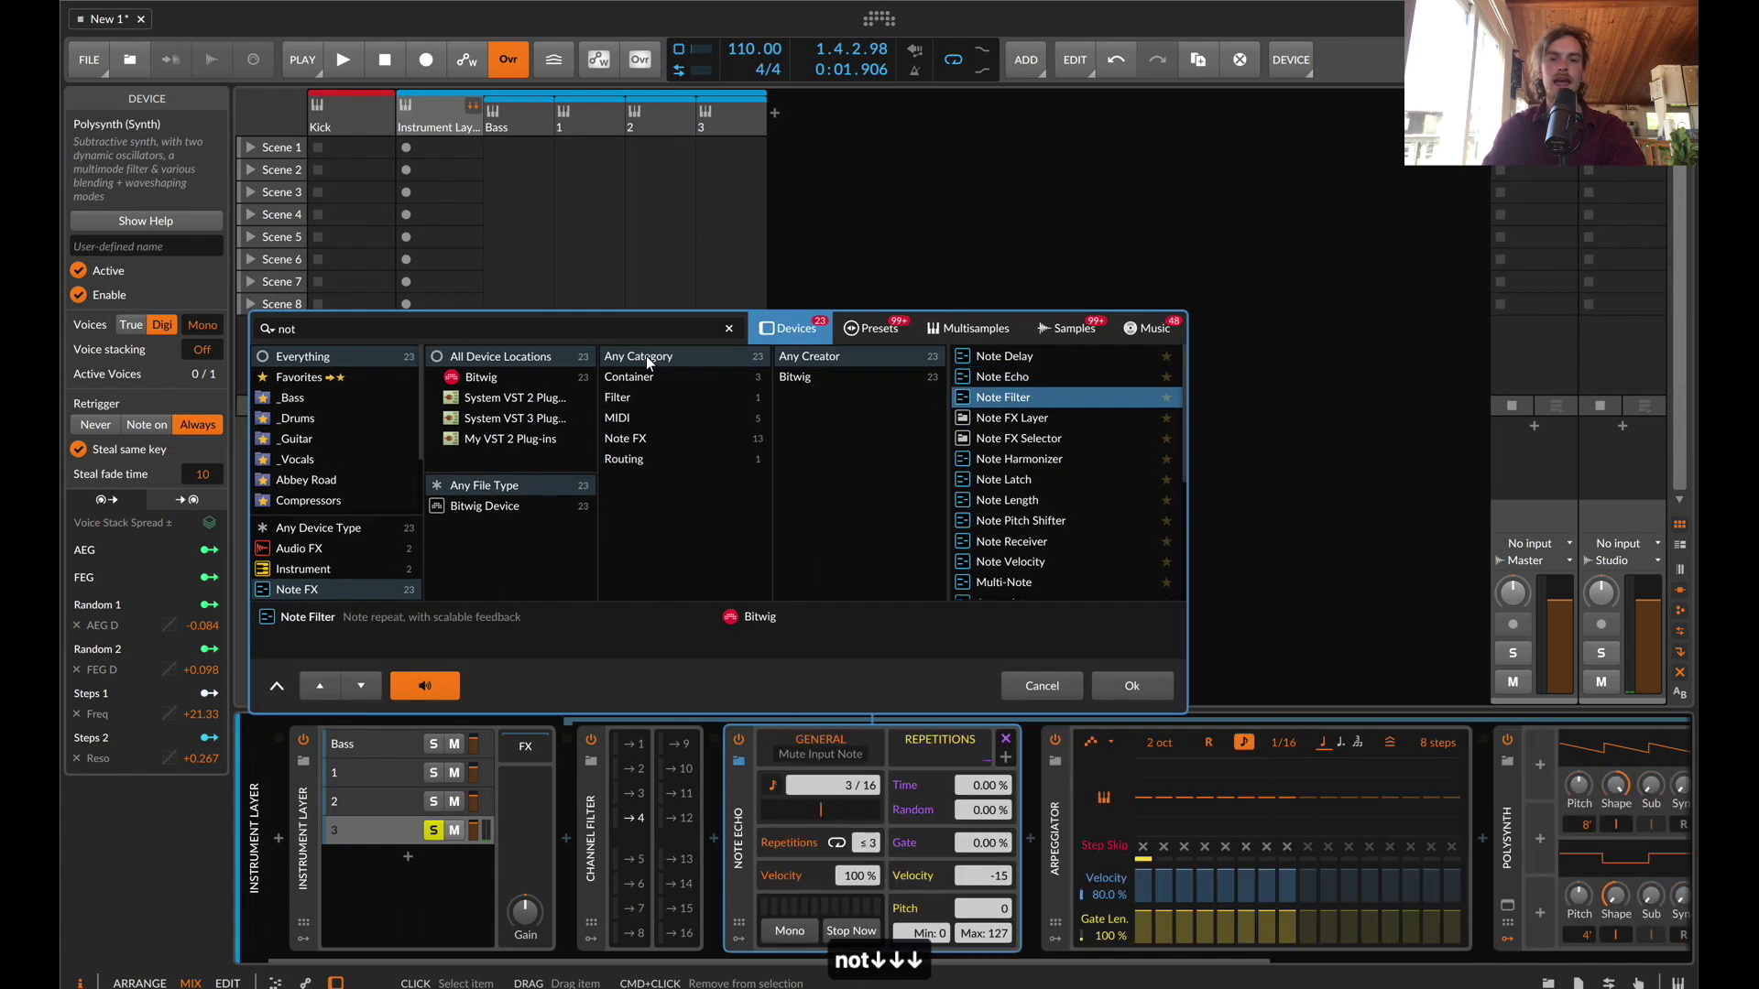
key("Down")
key("Down")
key("Down")
key("Down")
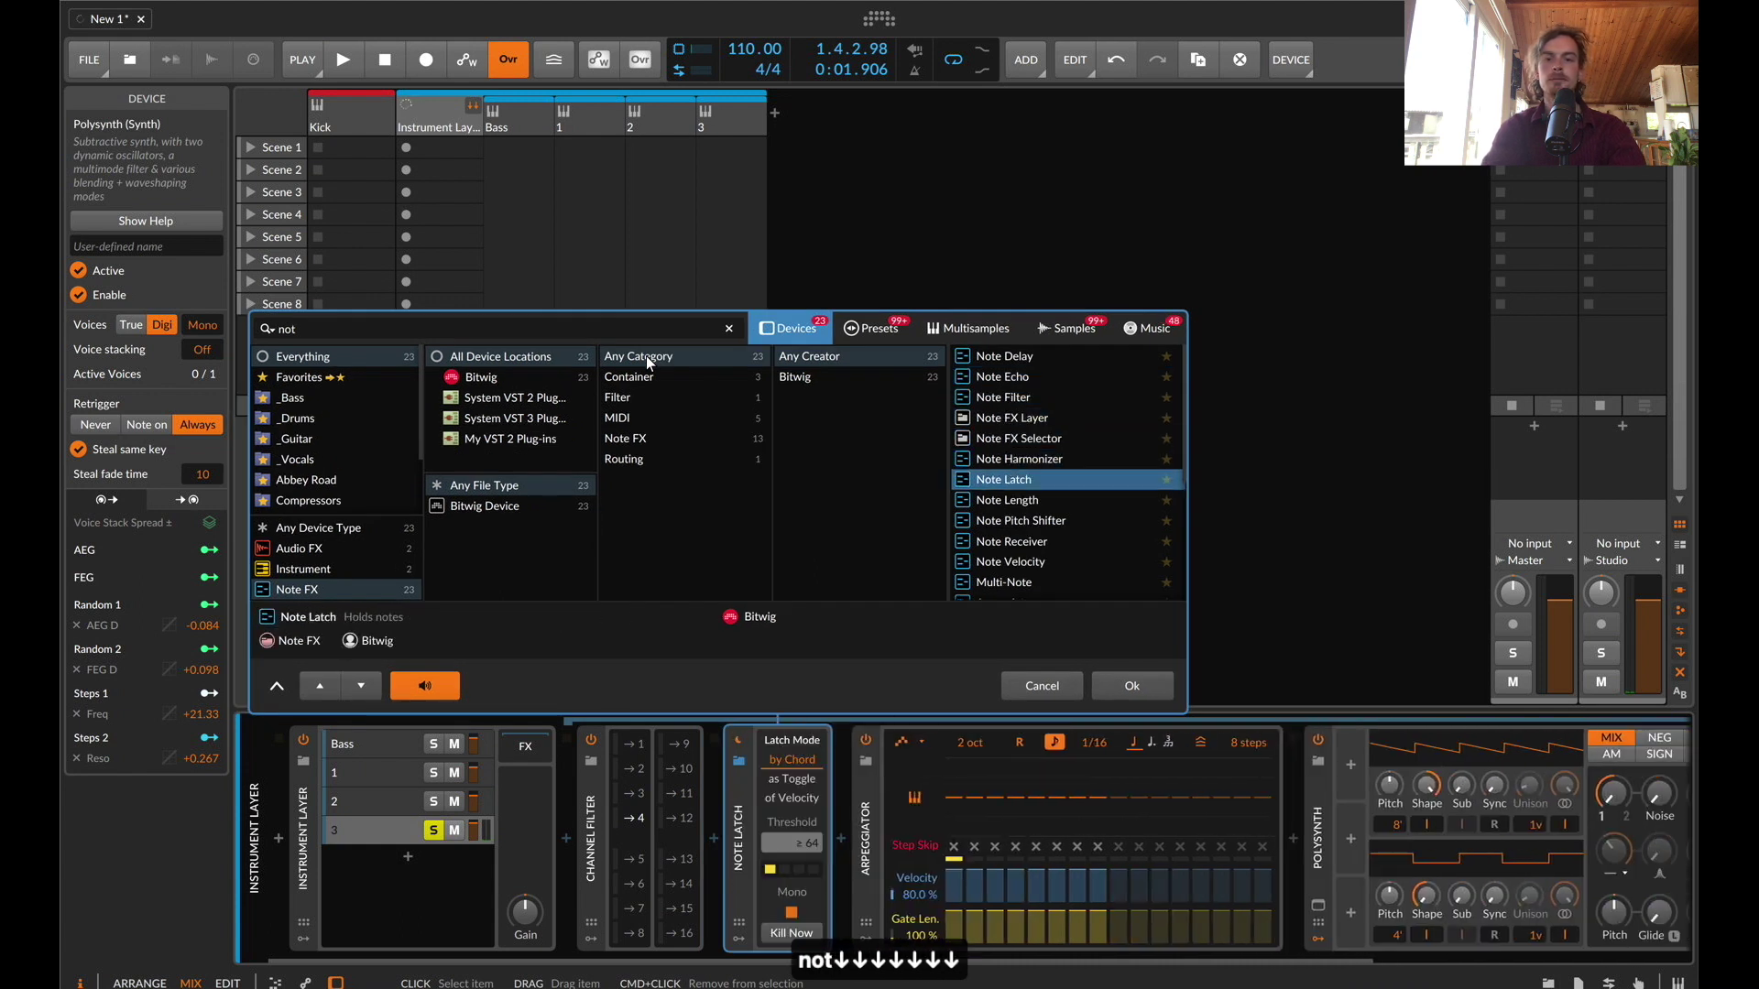
key("Down")
key("Down")
key("Up")
key("Up")
key("Up")
key("Up")
key("Up")
key("Down")
key("Down")
key("Return")
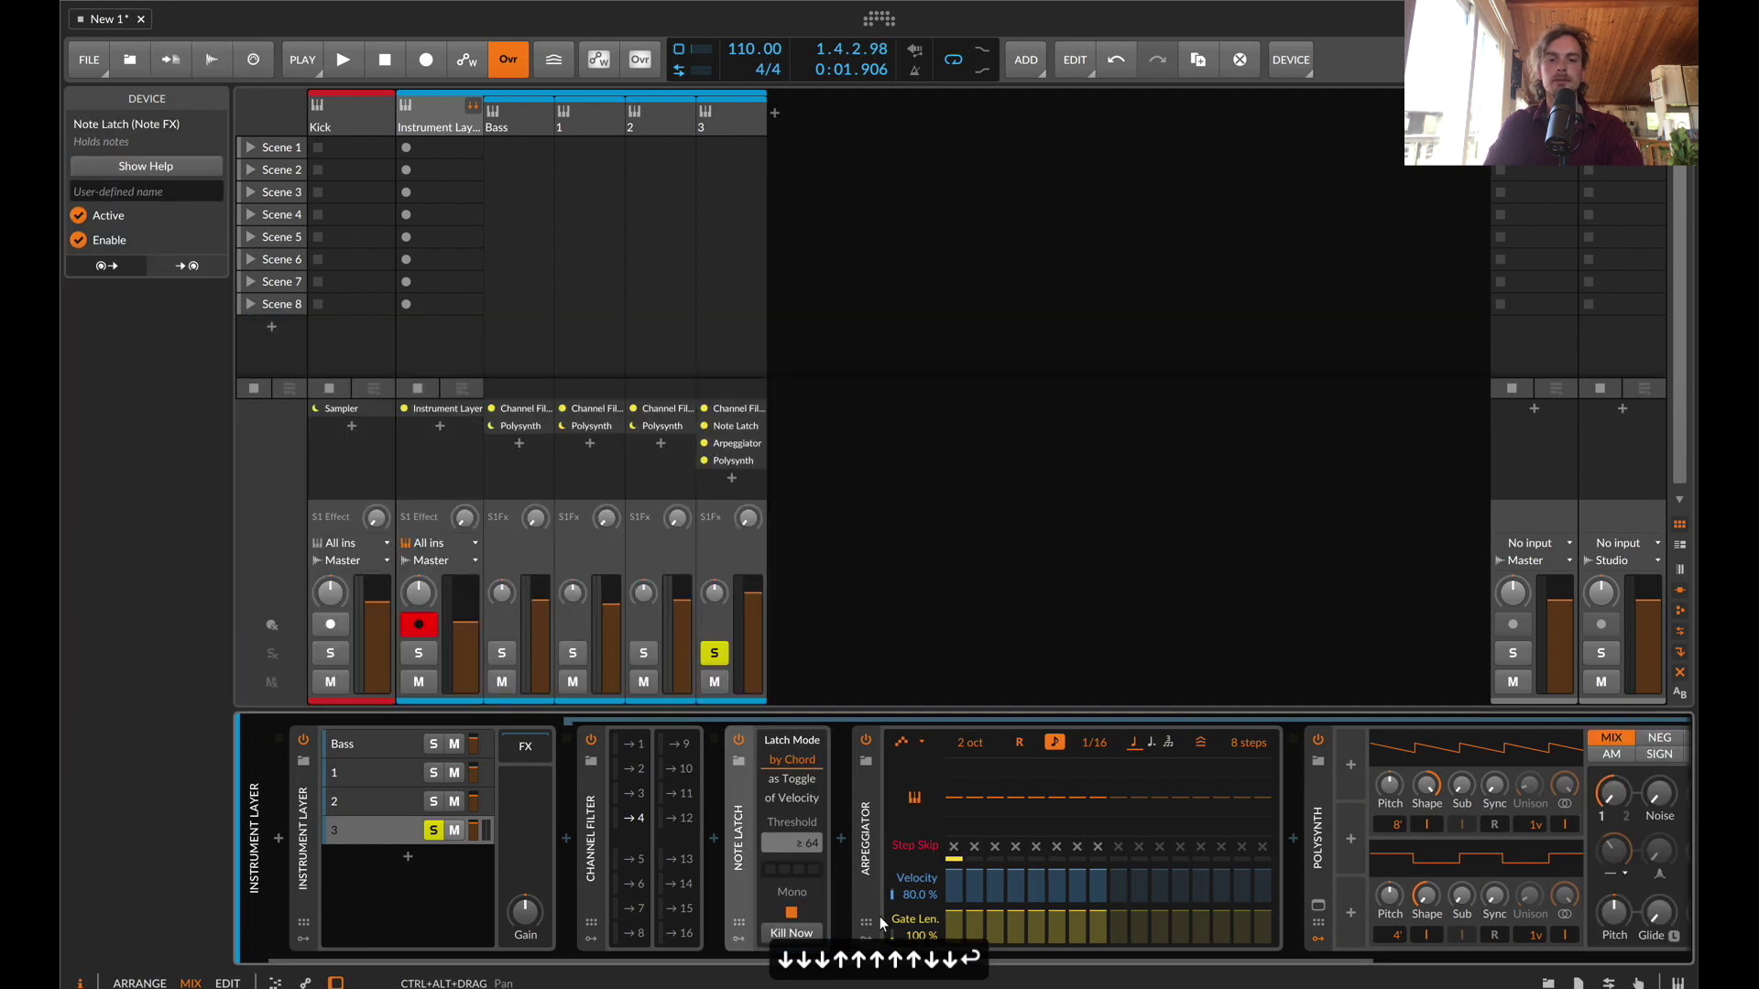
Audition the latched arpeggio briefly and set the Arpeggiator's octave range to 1 oct
key("space")
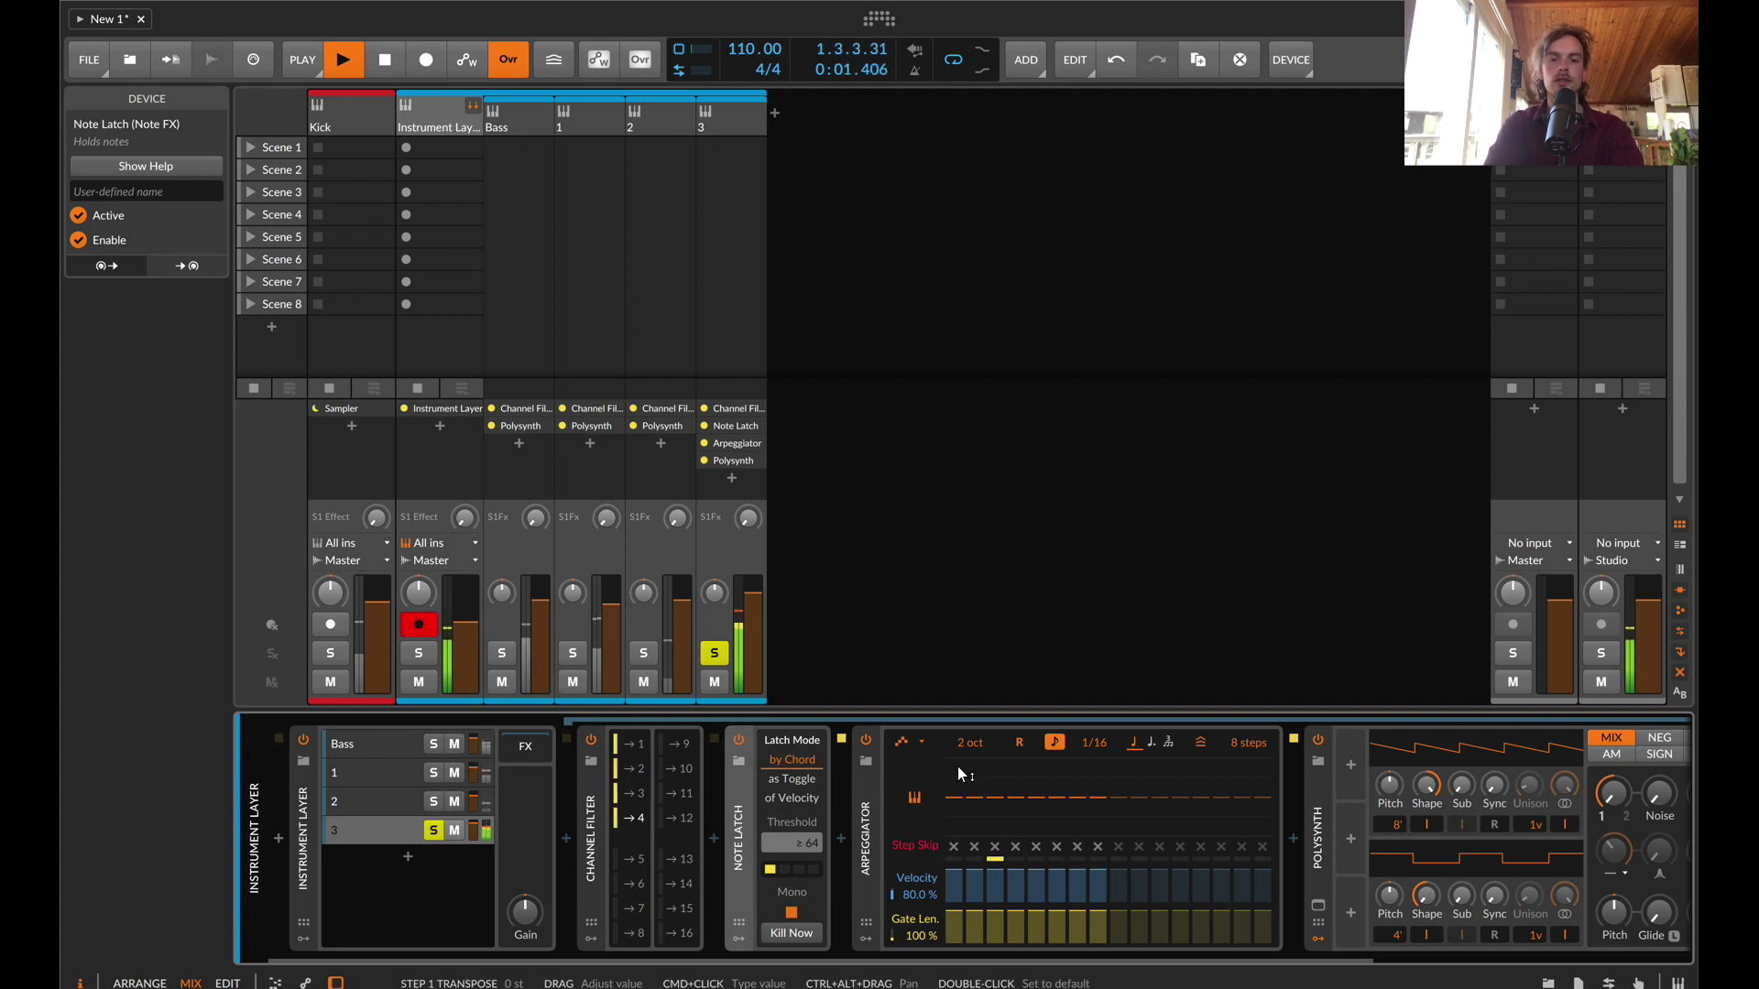
key("space")
left_click_drag(962, 744, 962, 762)
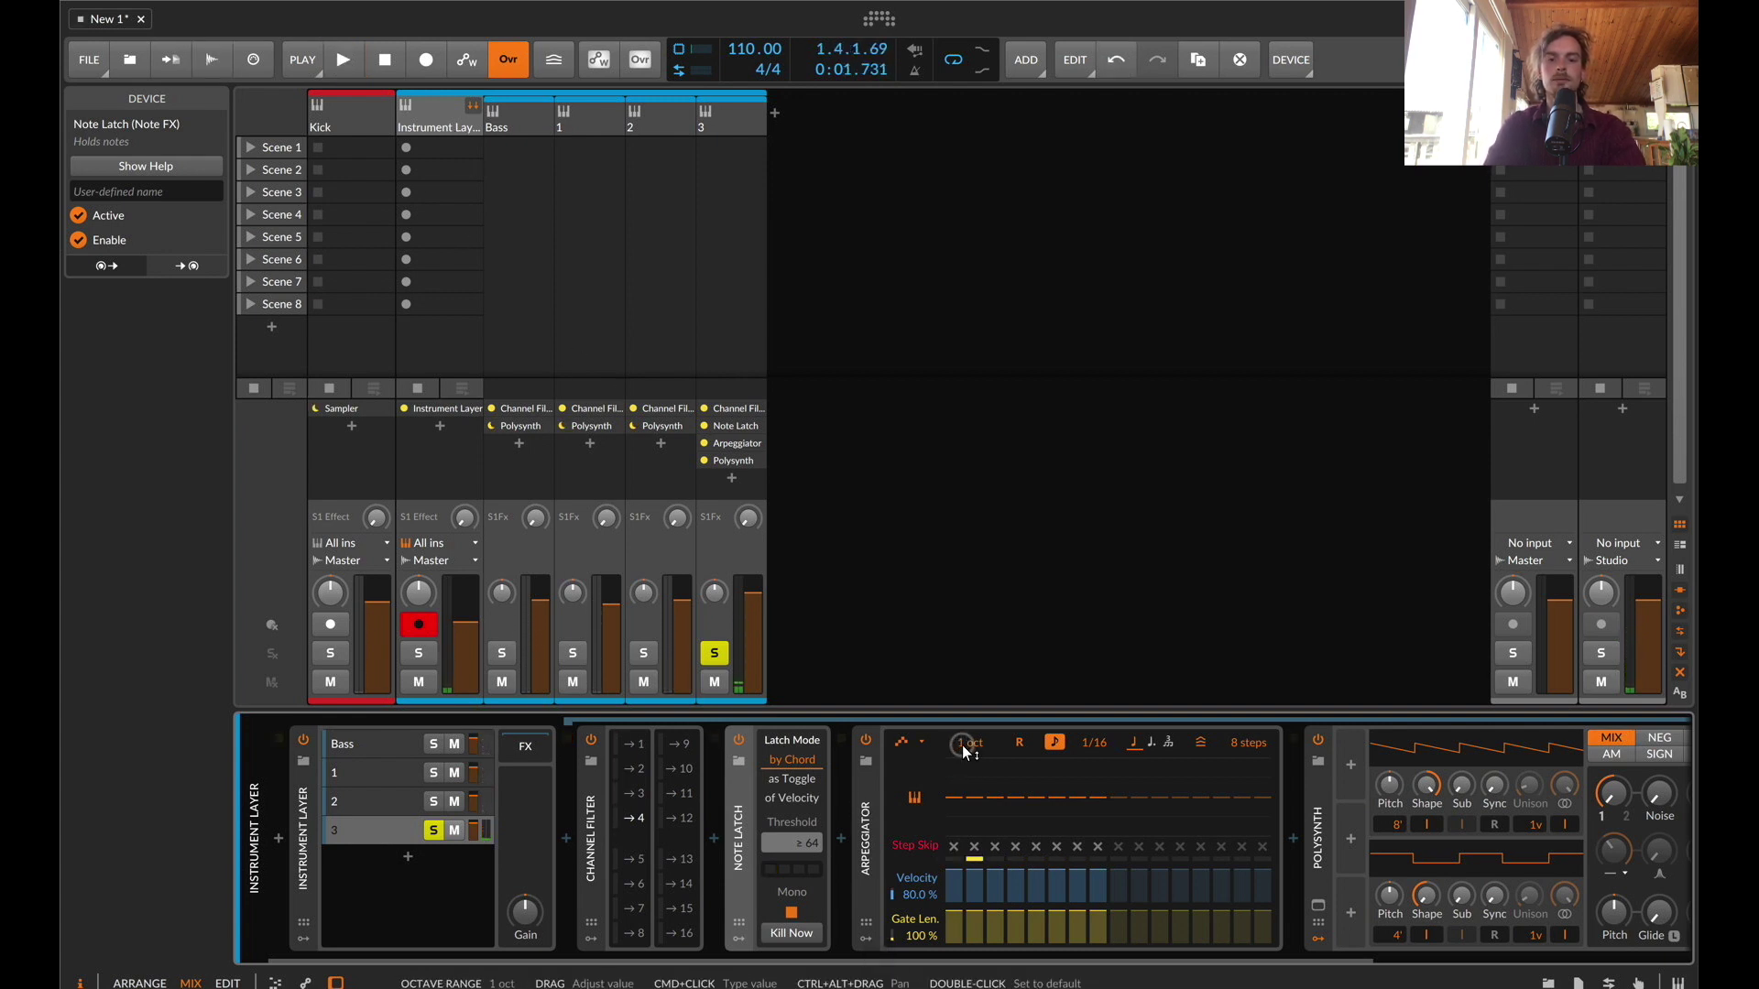
Examine the notes of the Instrument Layer clip in the arranger to identify the key, and return to the mixer
left_click(433, 114)
key("Tab")
double_click(869, 189)
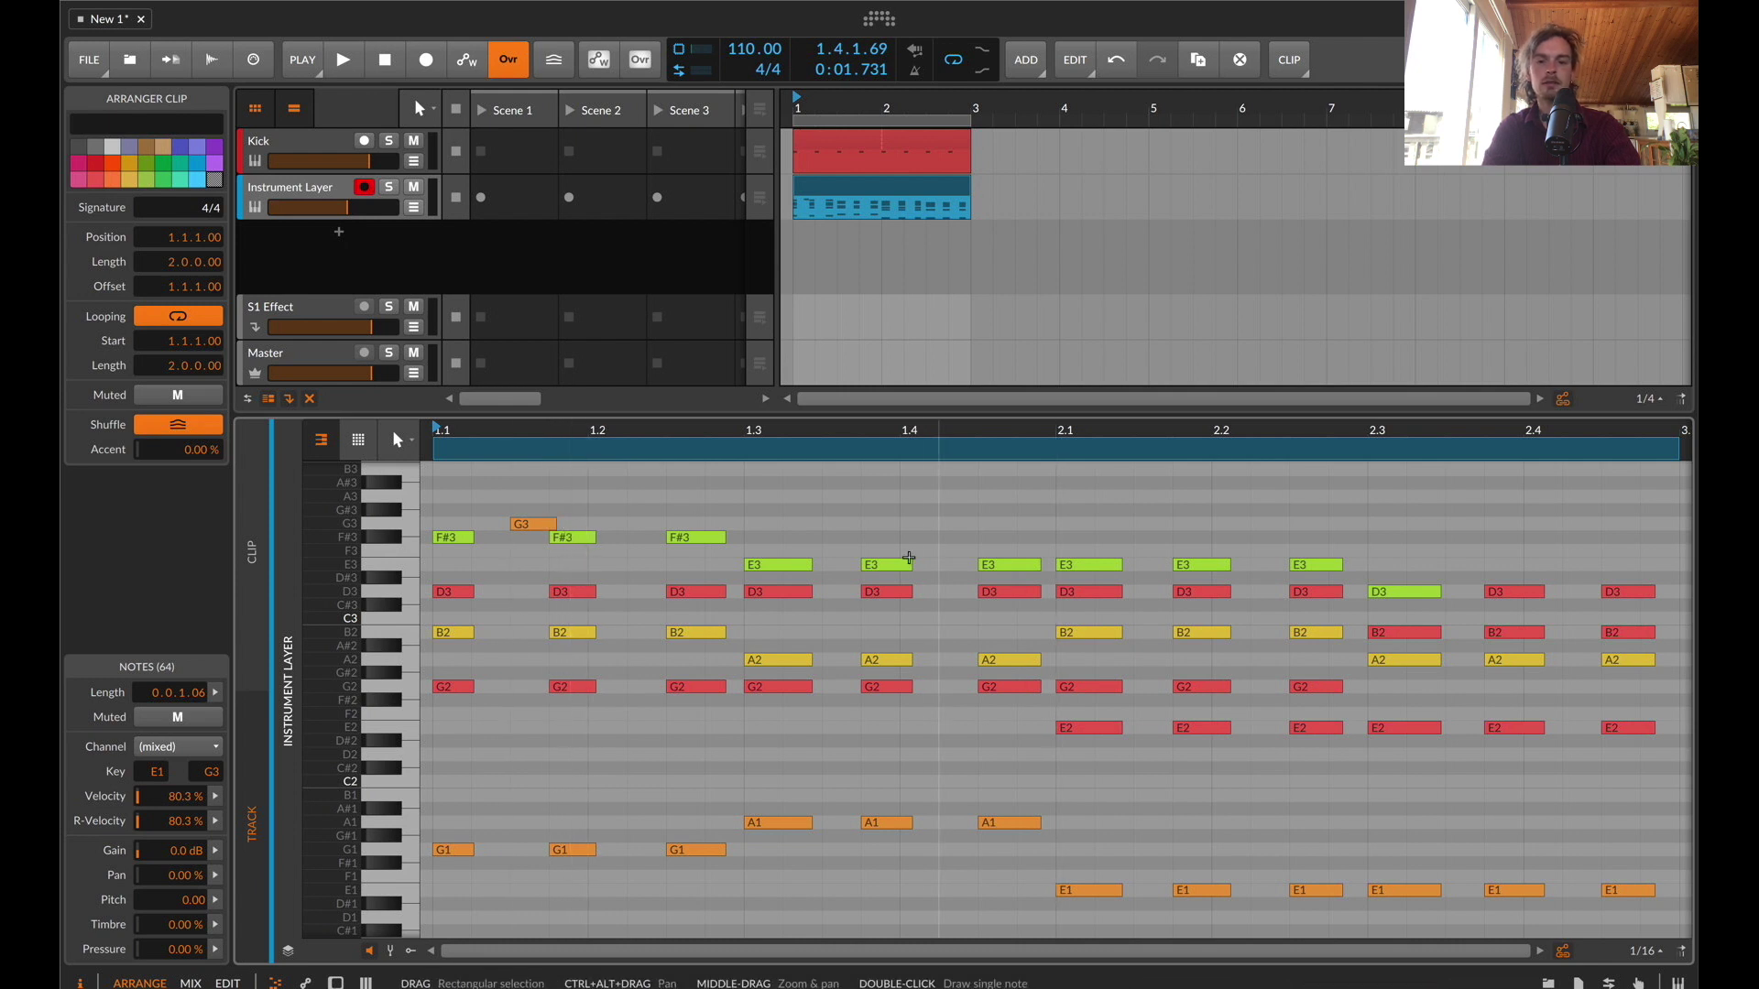
key("alt+2")
left_click(409, 96)
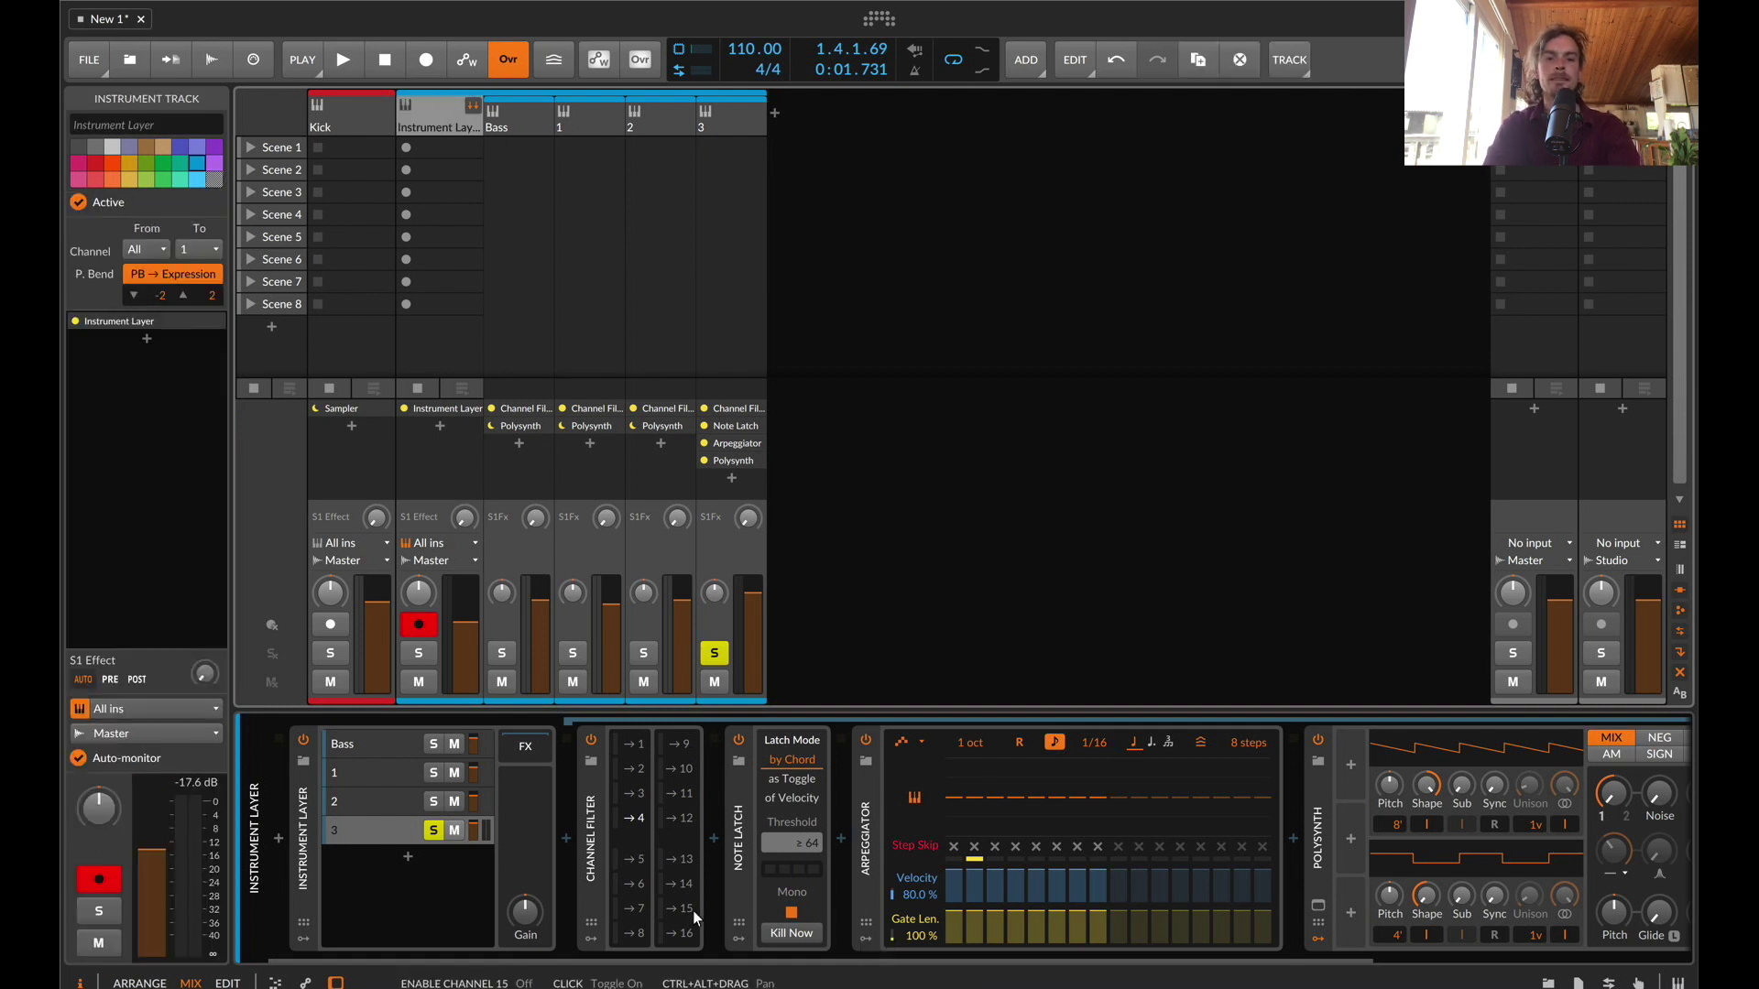
Insert a Diatonic Transposer between layer 3's Arpeggiator and Polysynth and set its mode to Lydian
left_click(1292, 838)
type("dia")
key("Down")
key("Return")
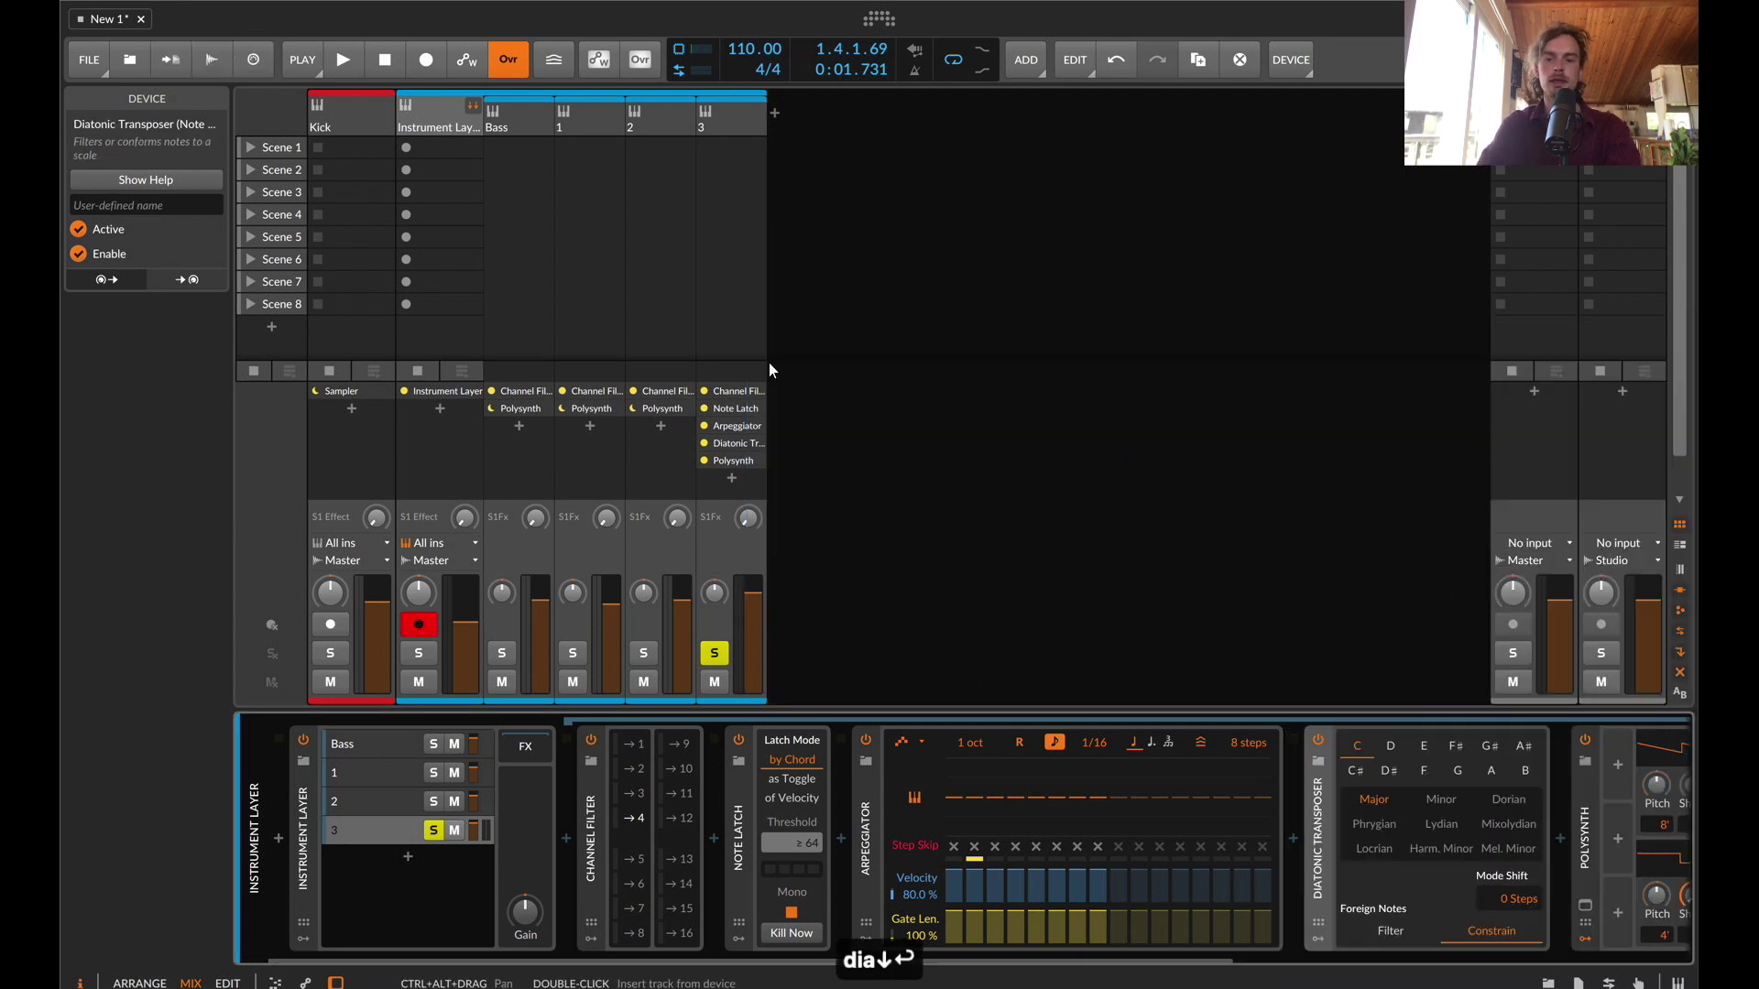
left_click(1442, 826)
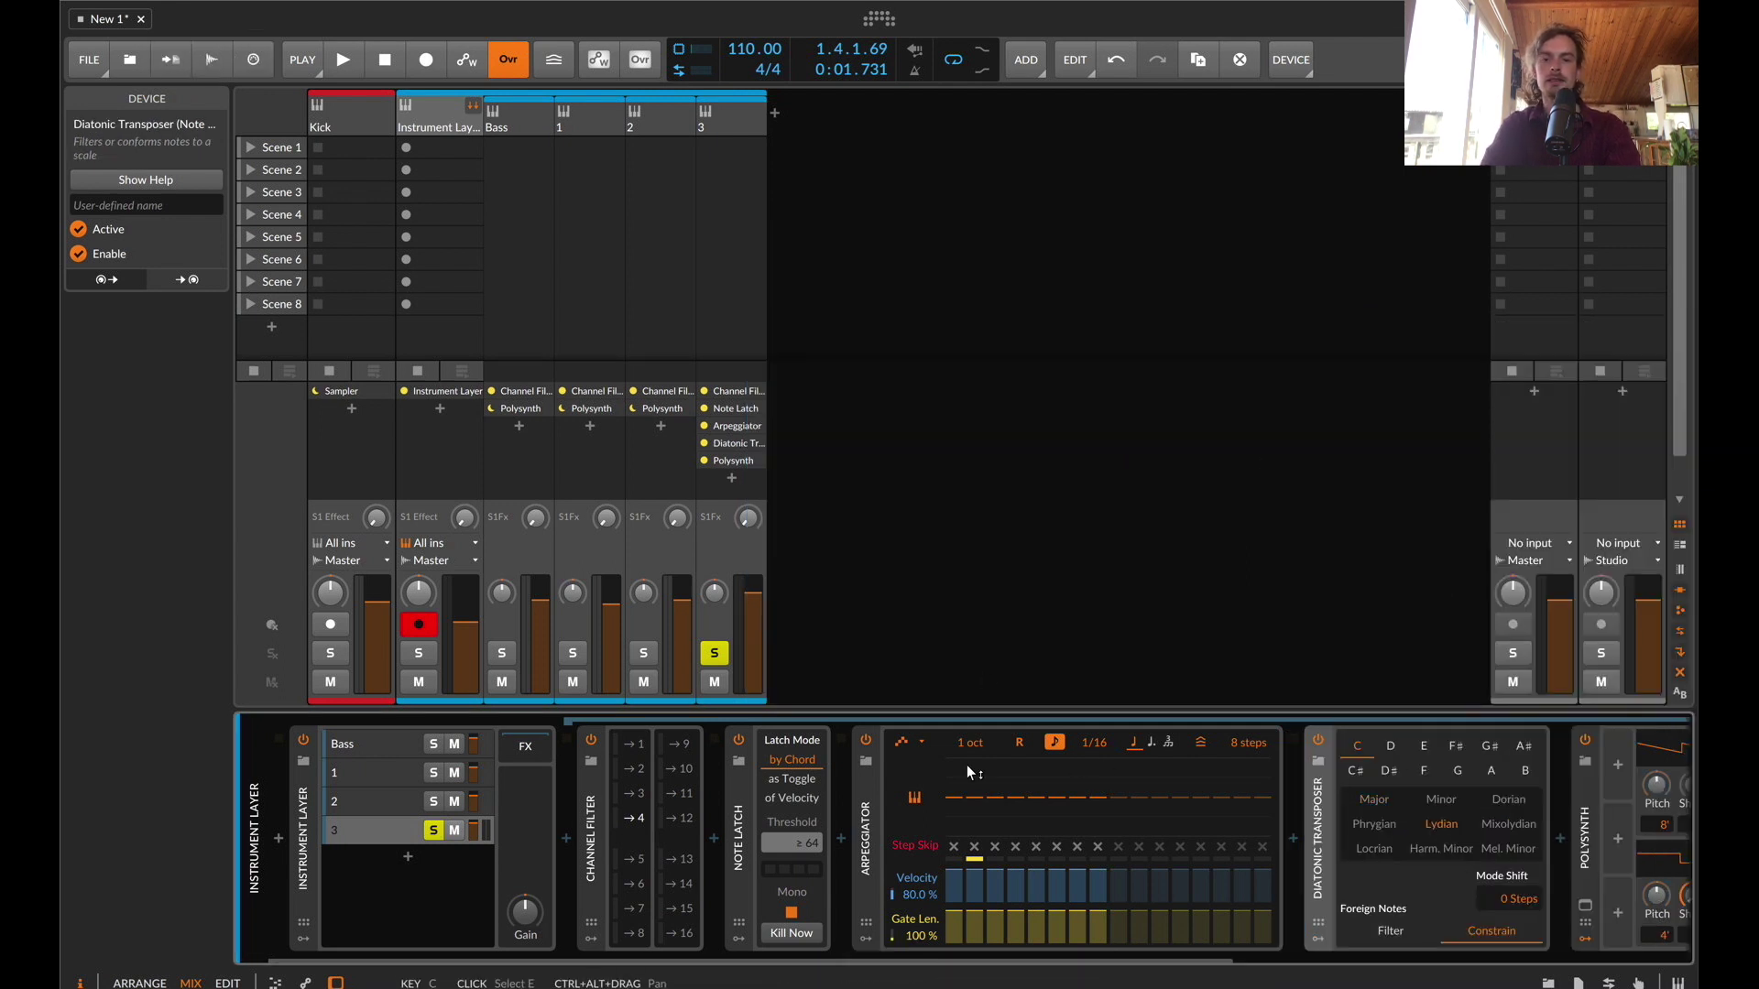
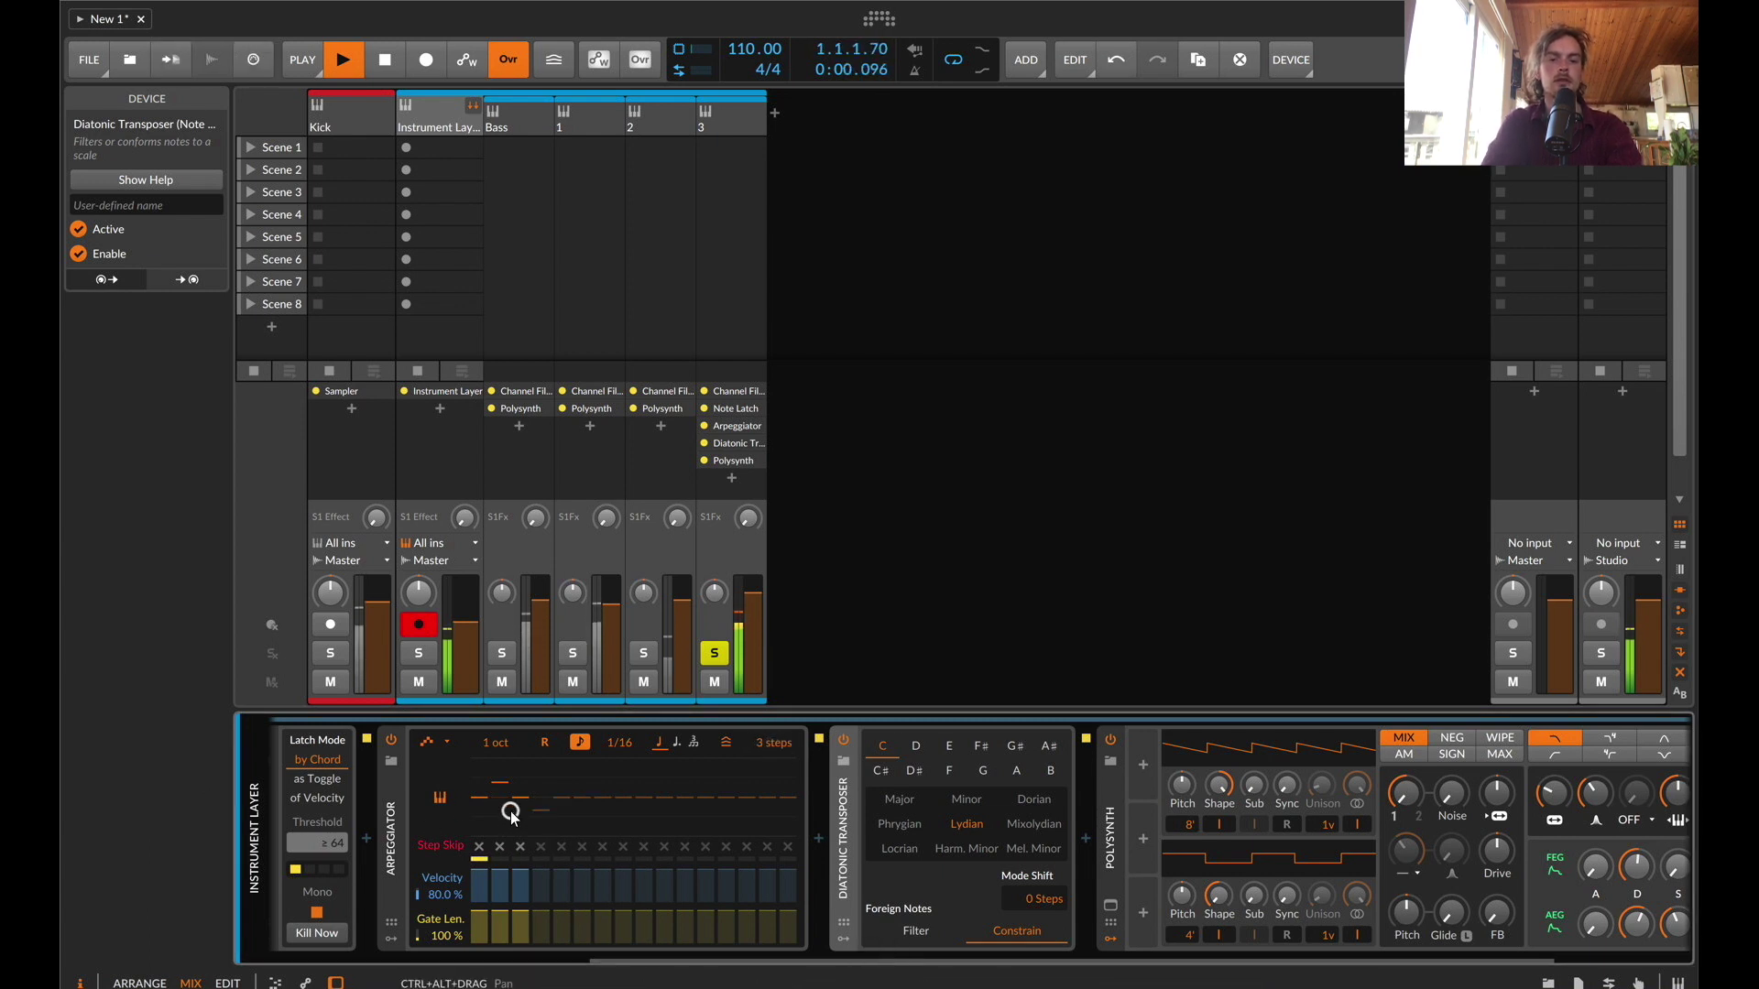
Set the Arpeggiator's step 3 transpose to -5 st and choose a different note-order pattern
left_click_drag(523, 810, 520, 805)
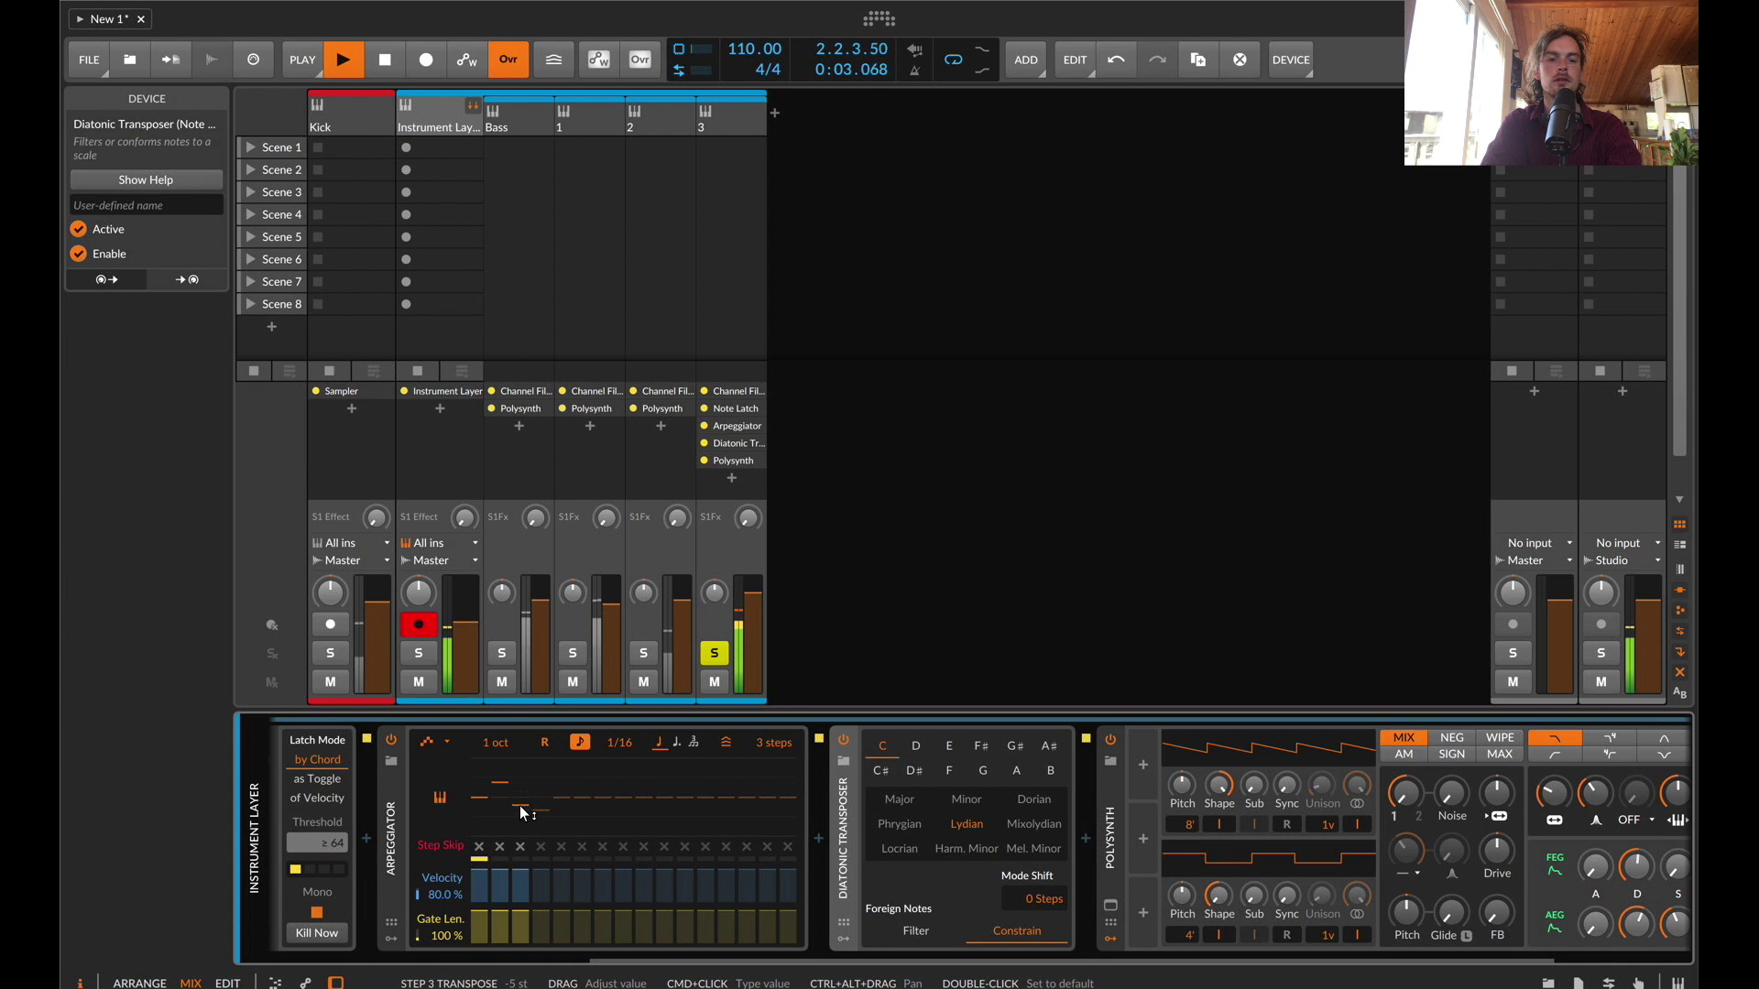
left_click(435, 744)
left_click(477, 612)
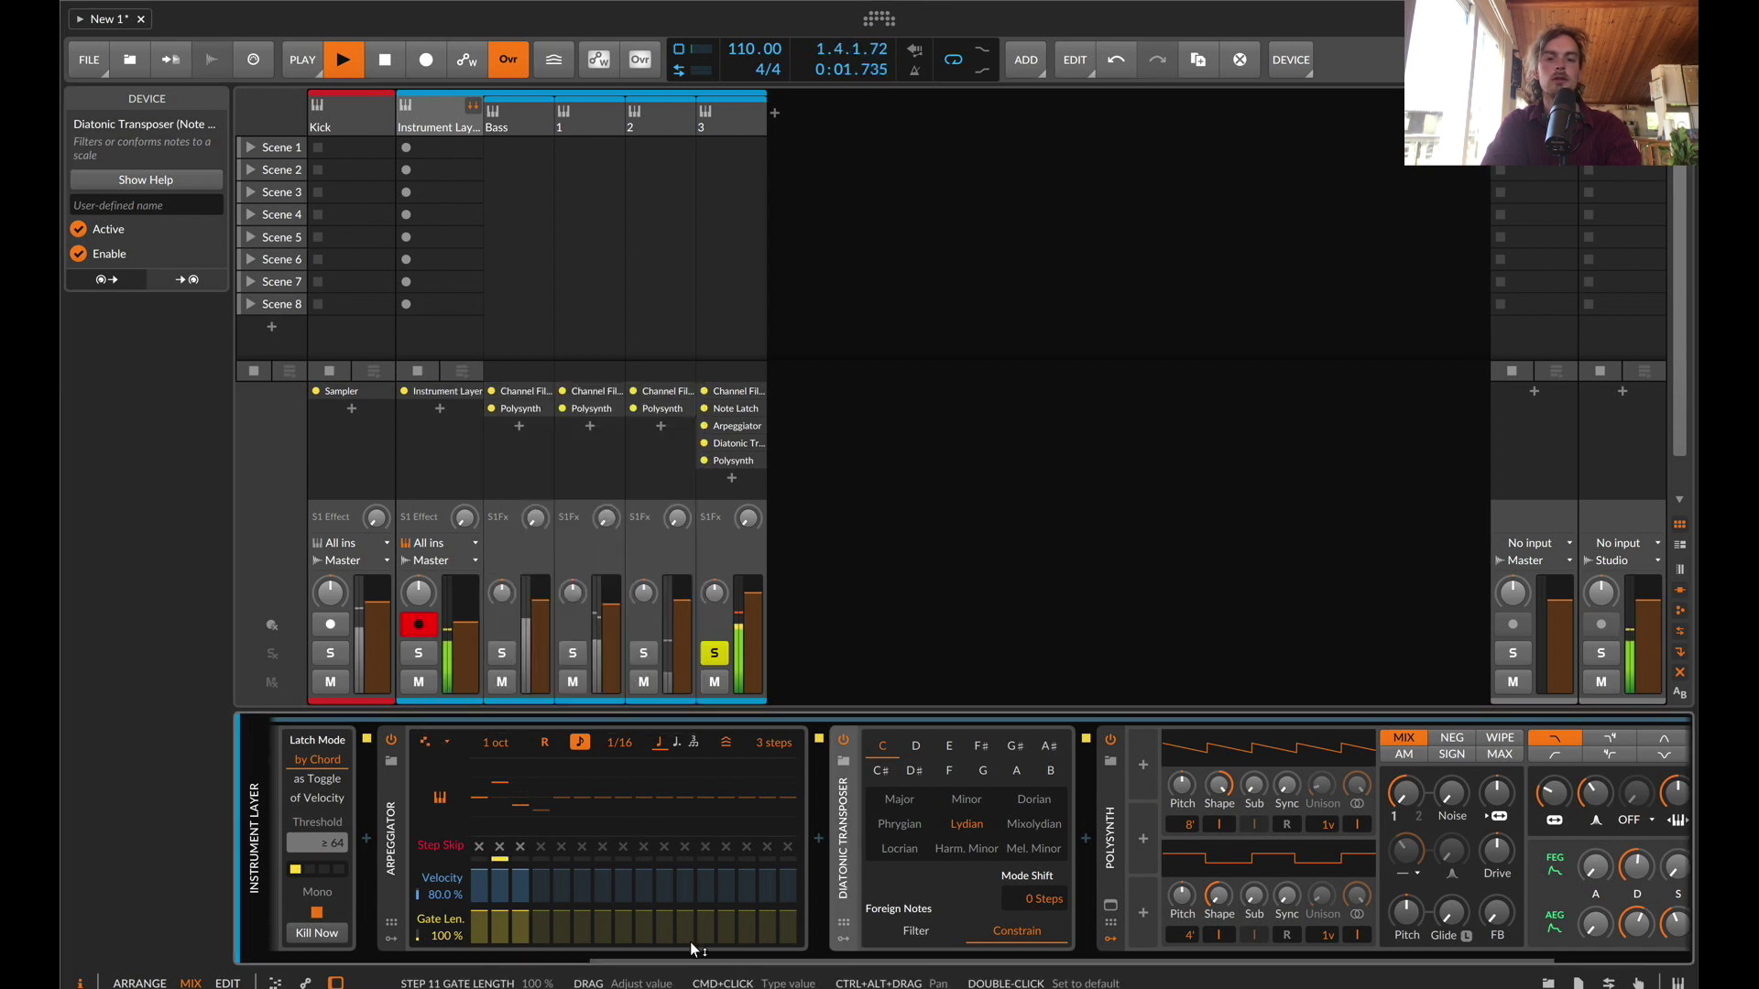
Set layer 3's Polysynth filter envelope depth to about +44 st and its envelope curve to about -0.38
scroll(694, 949, "right", 3)
left_click_drag(1511, 800, 1516, 806)
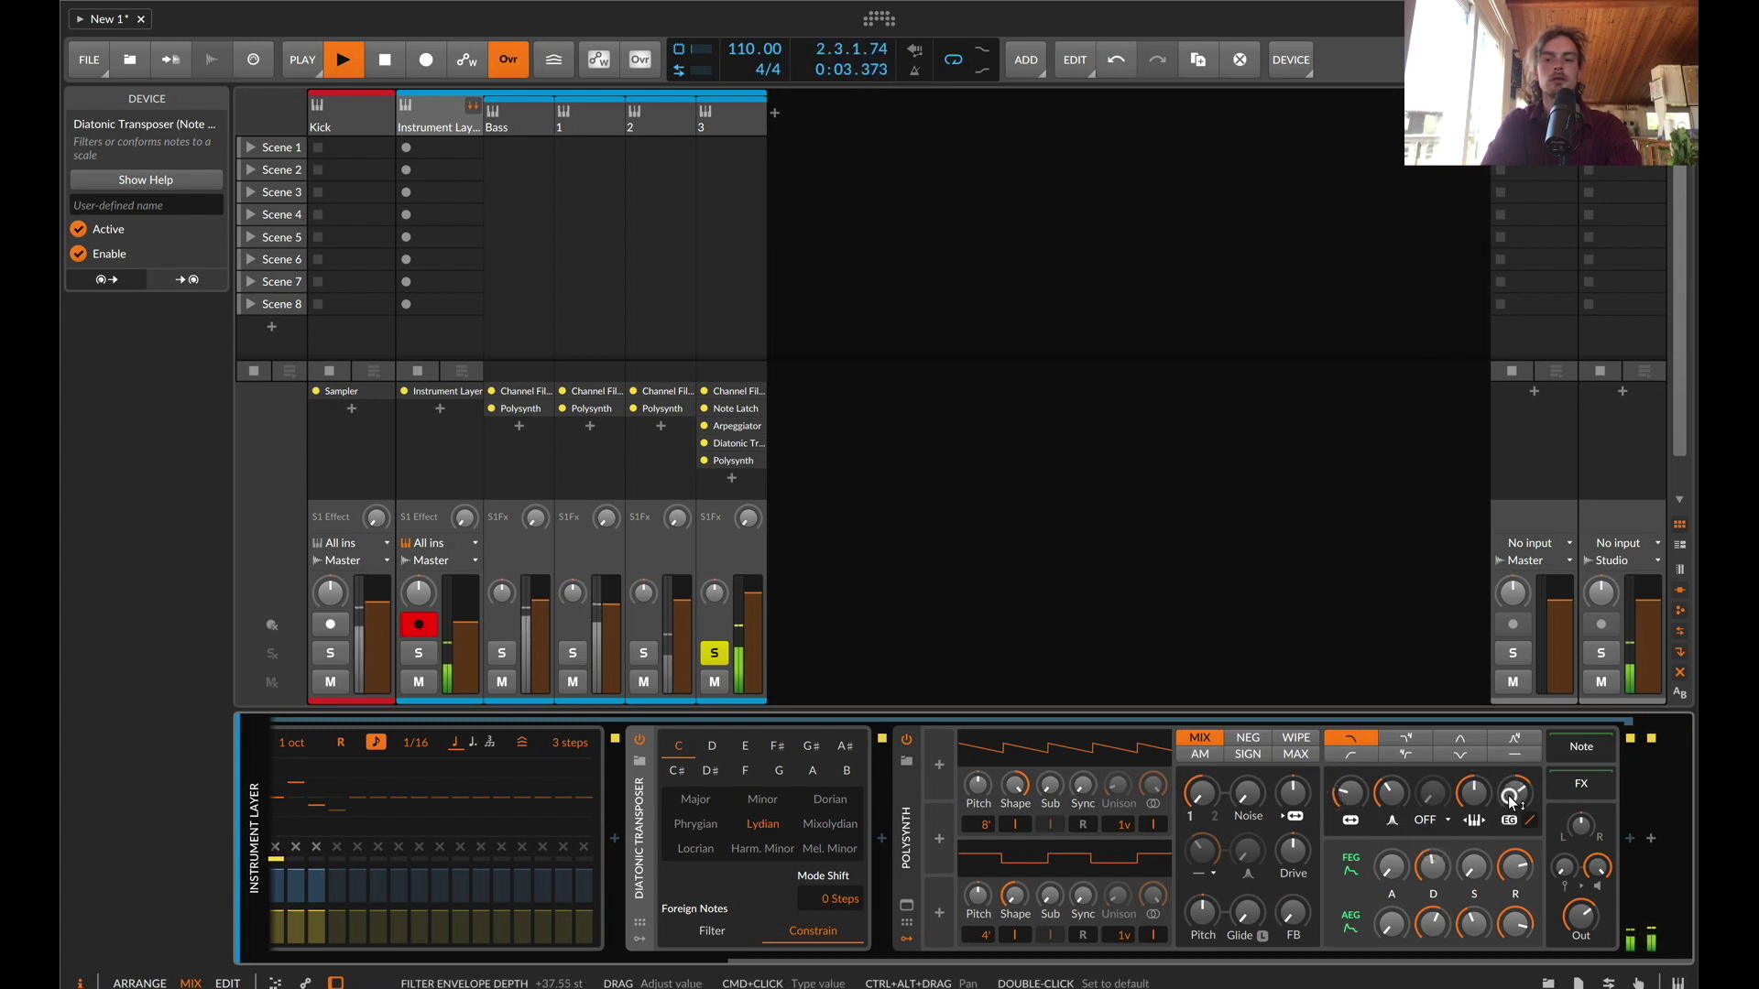
left_click_drag(1518, 806, 1530, 830)
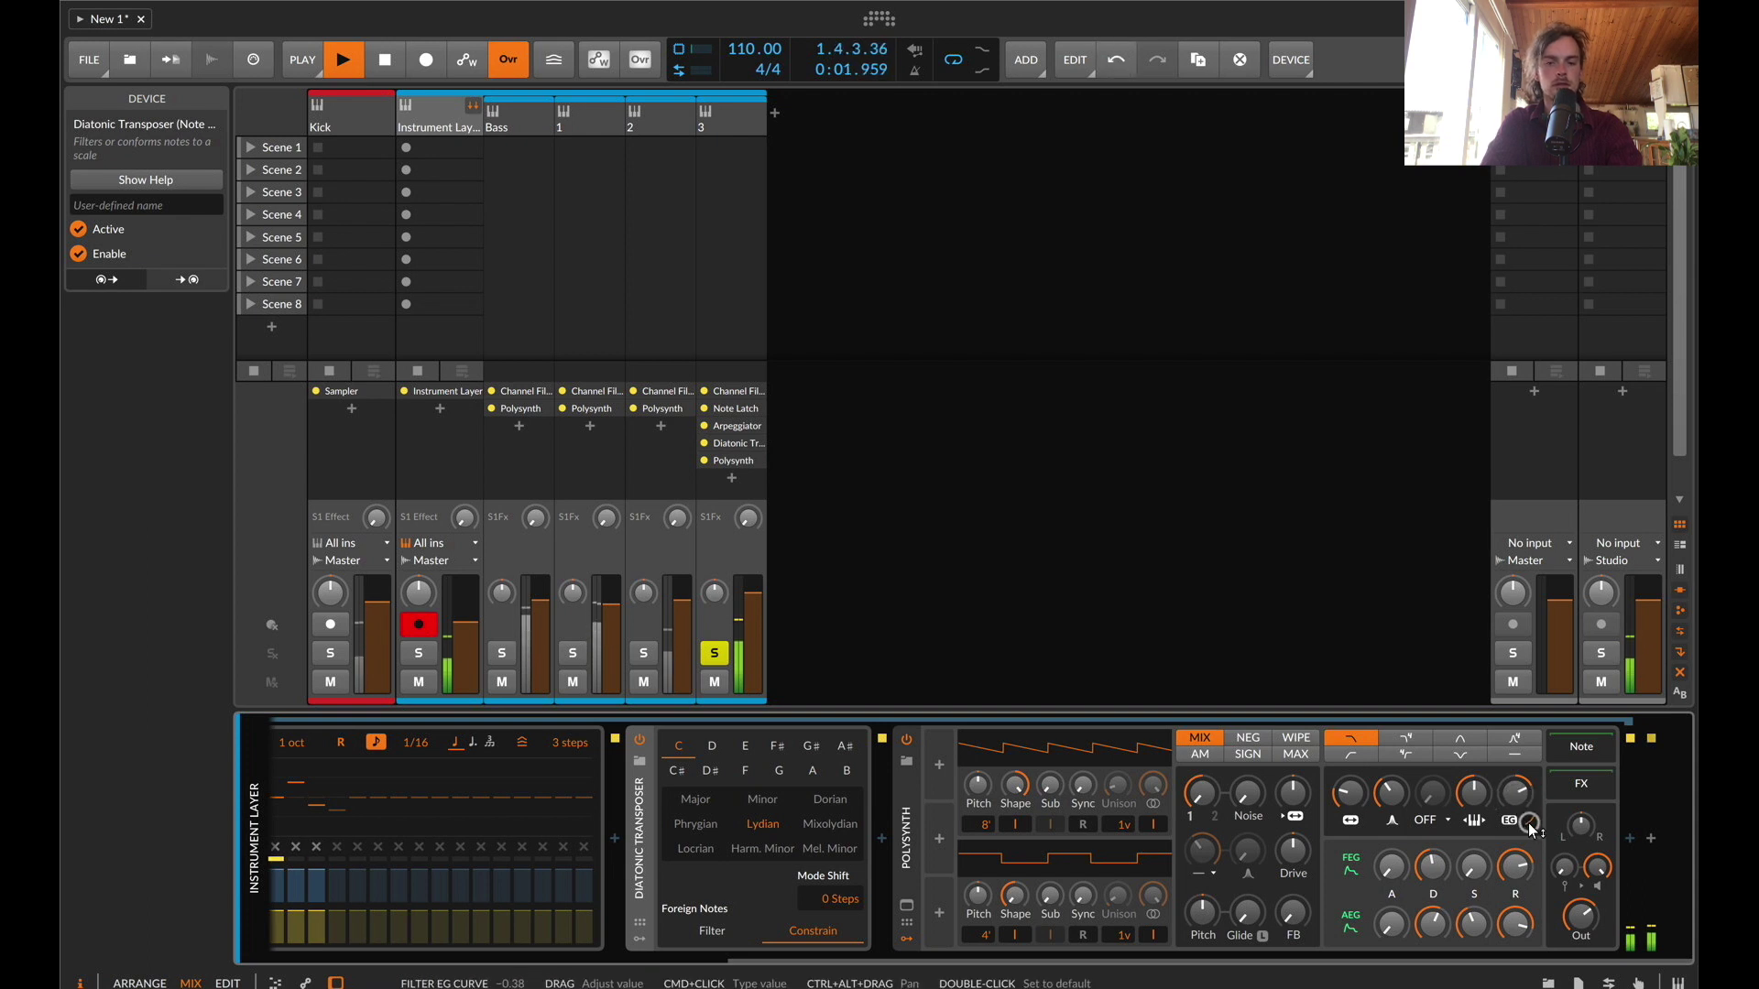
Add a Random modulator to layer 3's Polysynth and set its trigger mode to Note
left_click(939, 765)
type("rand")
key("Down")
key("Return")
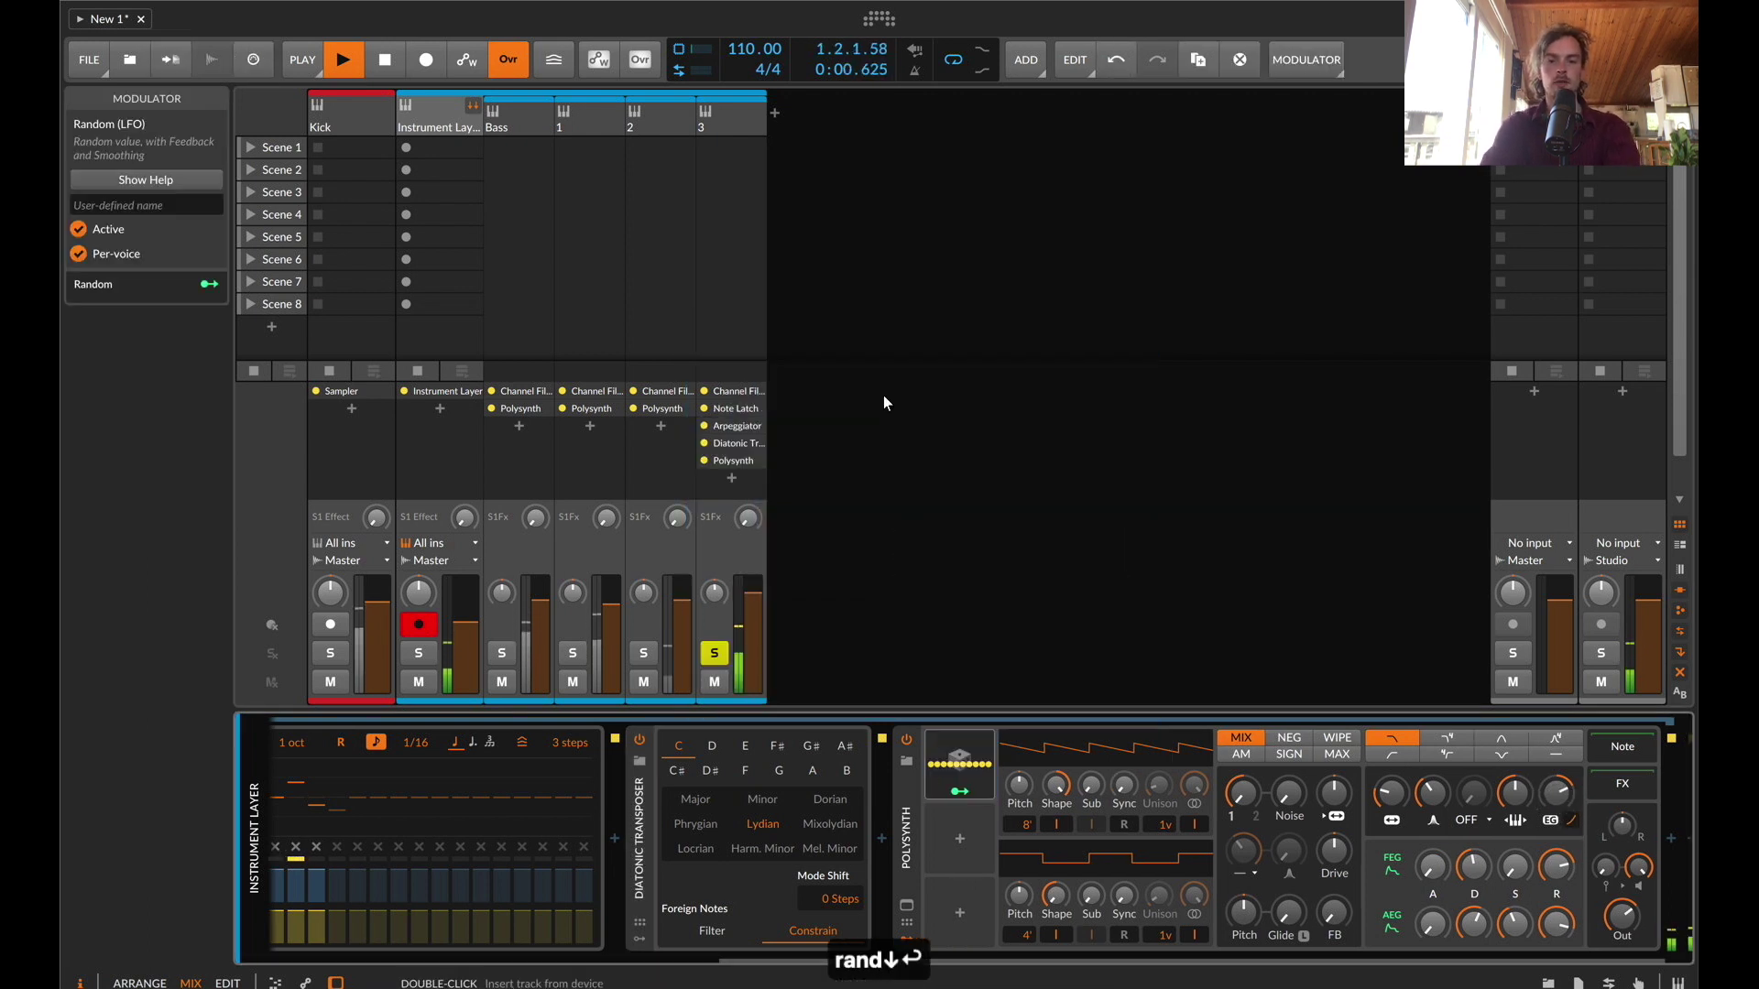
left_click(1070, 934)
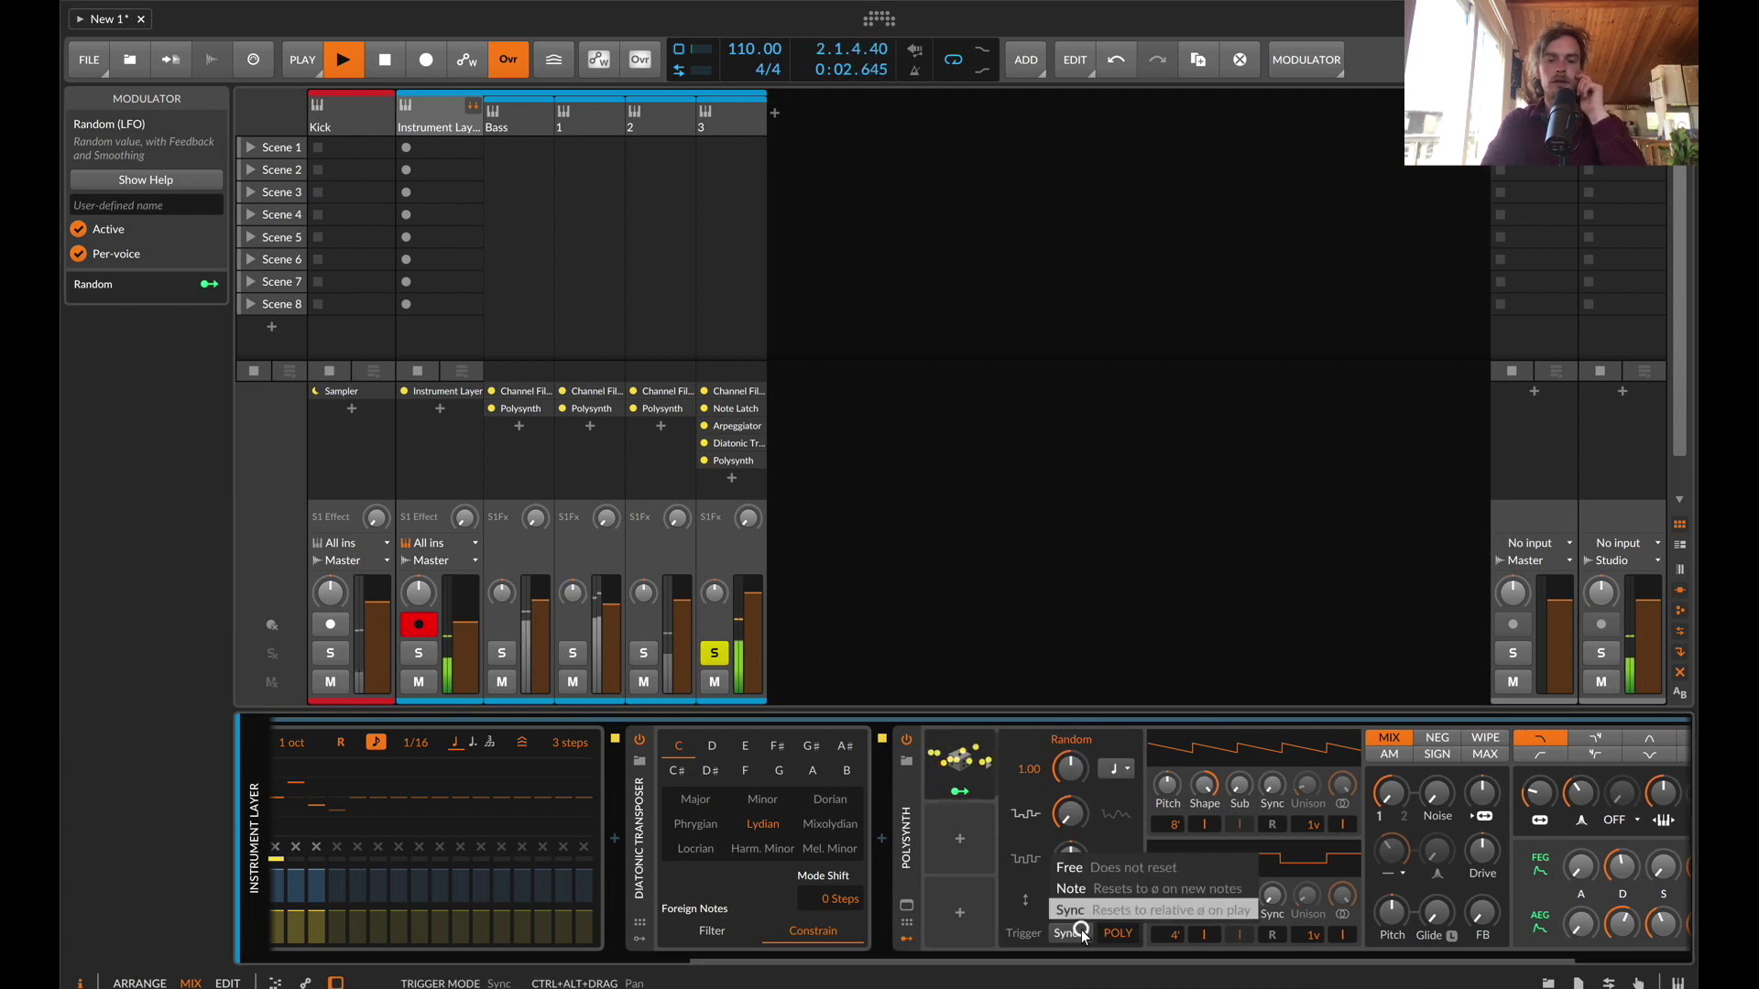
left_click(1099, 898)
Map the Random modulator to the Polysynth's filter frequency with a depth of +16.44
left_click(959, 793)
scroll(959, 799, "down", 3)
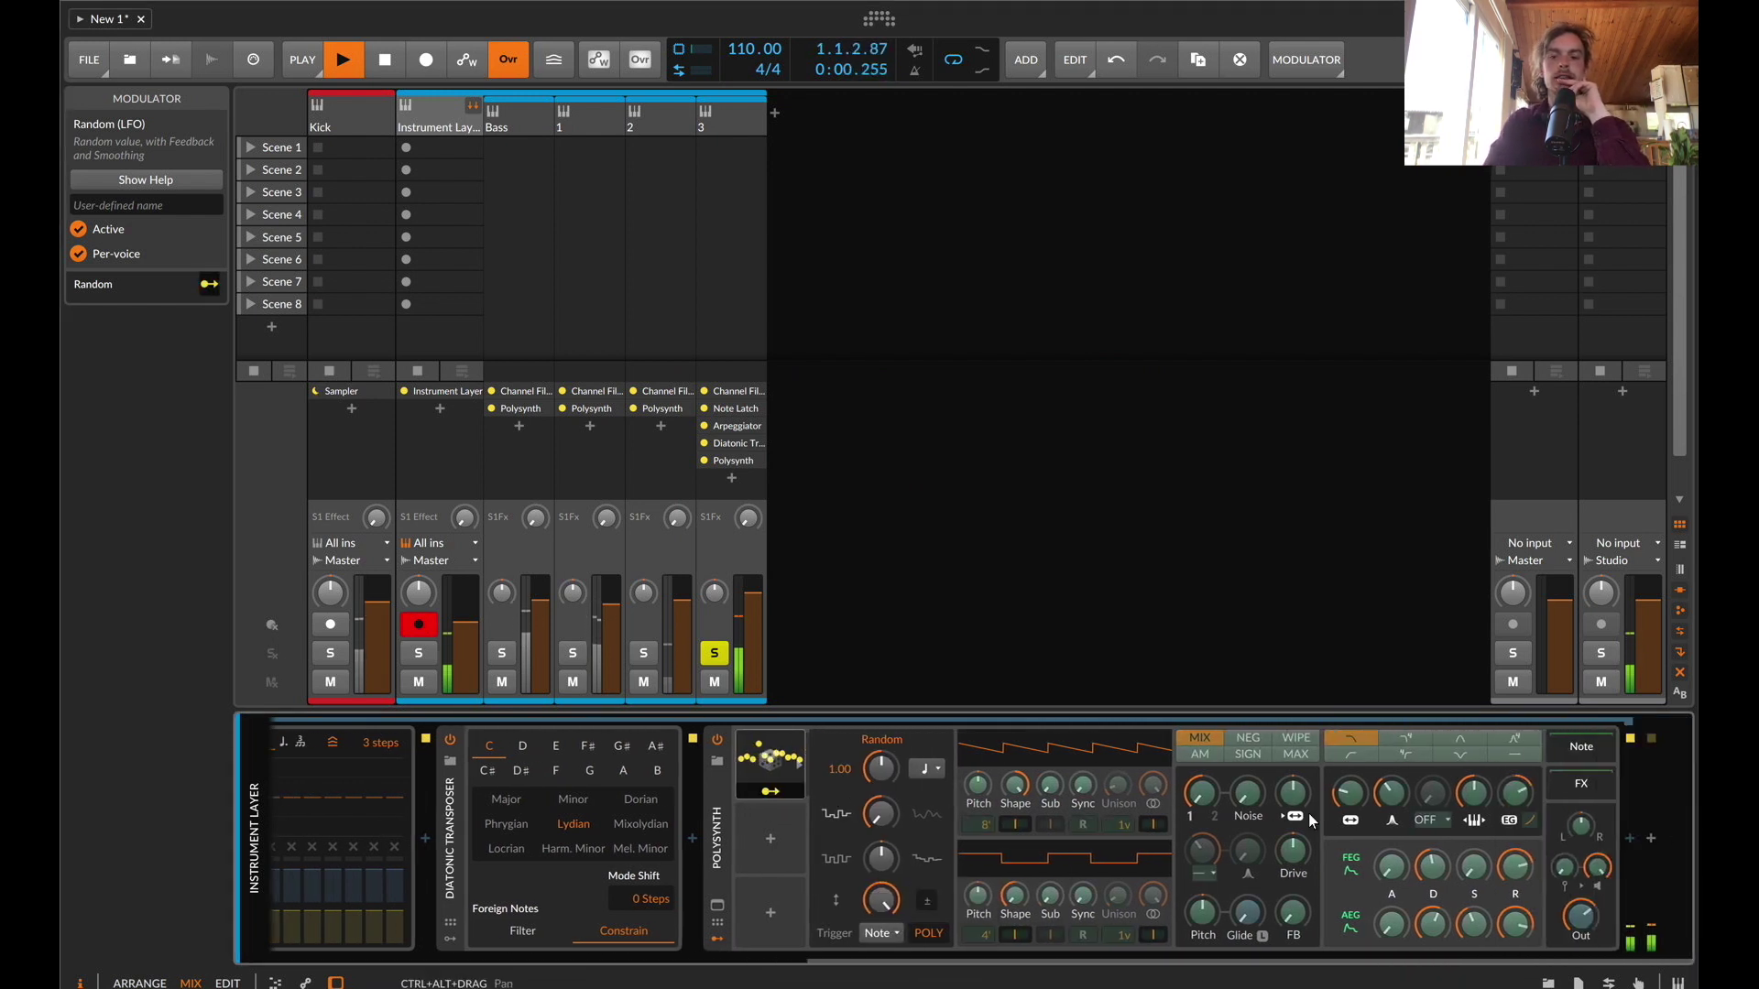
left_click(1349, 794)
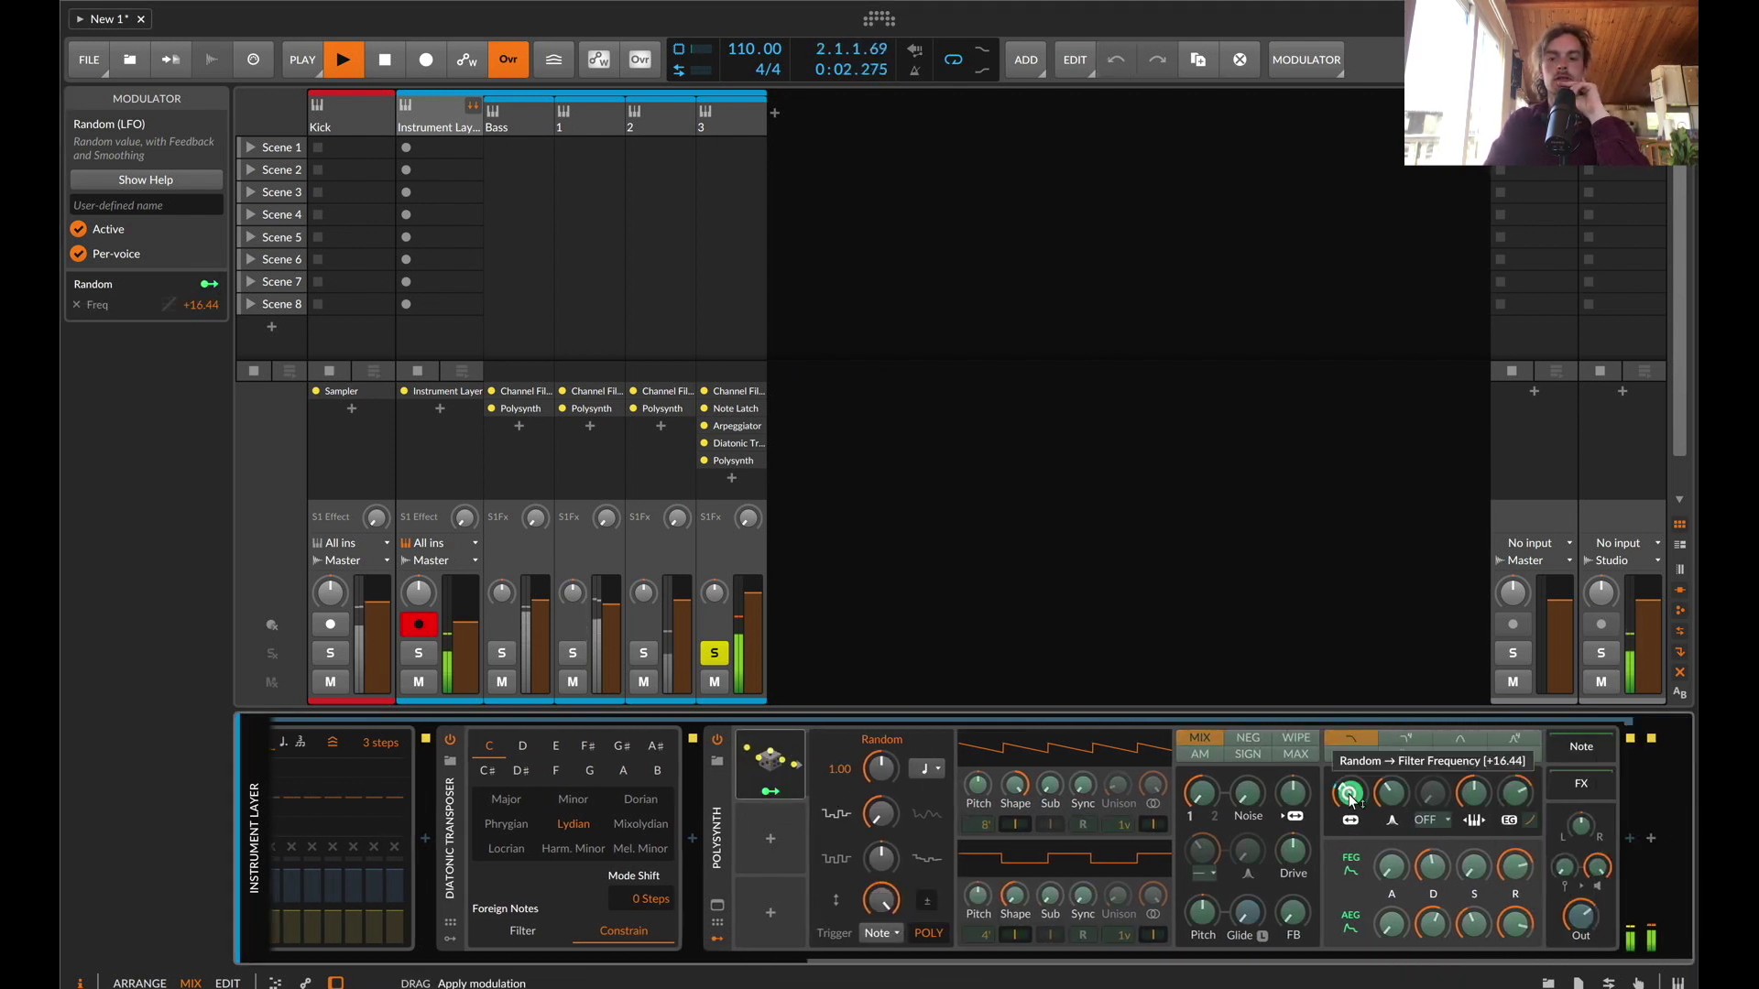
left_click_drag(1348, 793, 1349, 789)
Duplicate the Random modulator within the Polysynth and map the copy to the filter envelope amount at -17.92
left_click_drag(774, 766, 762, 825)
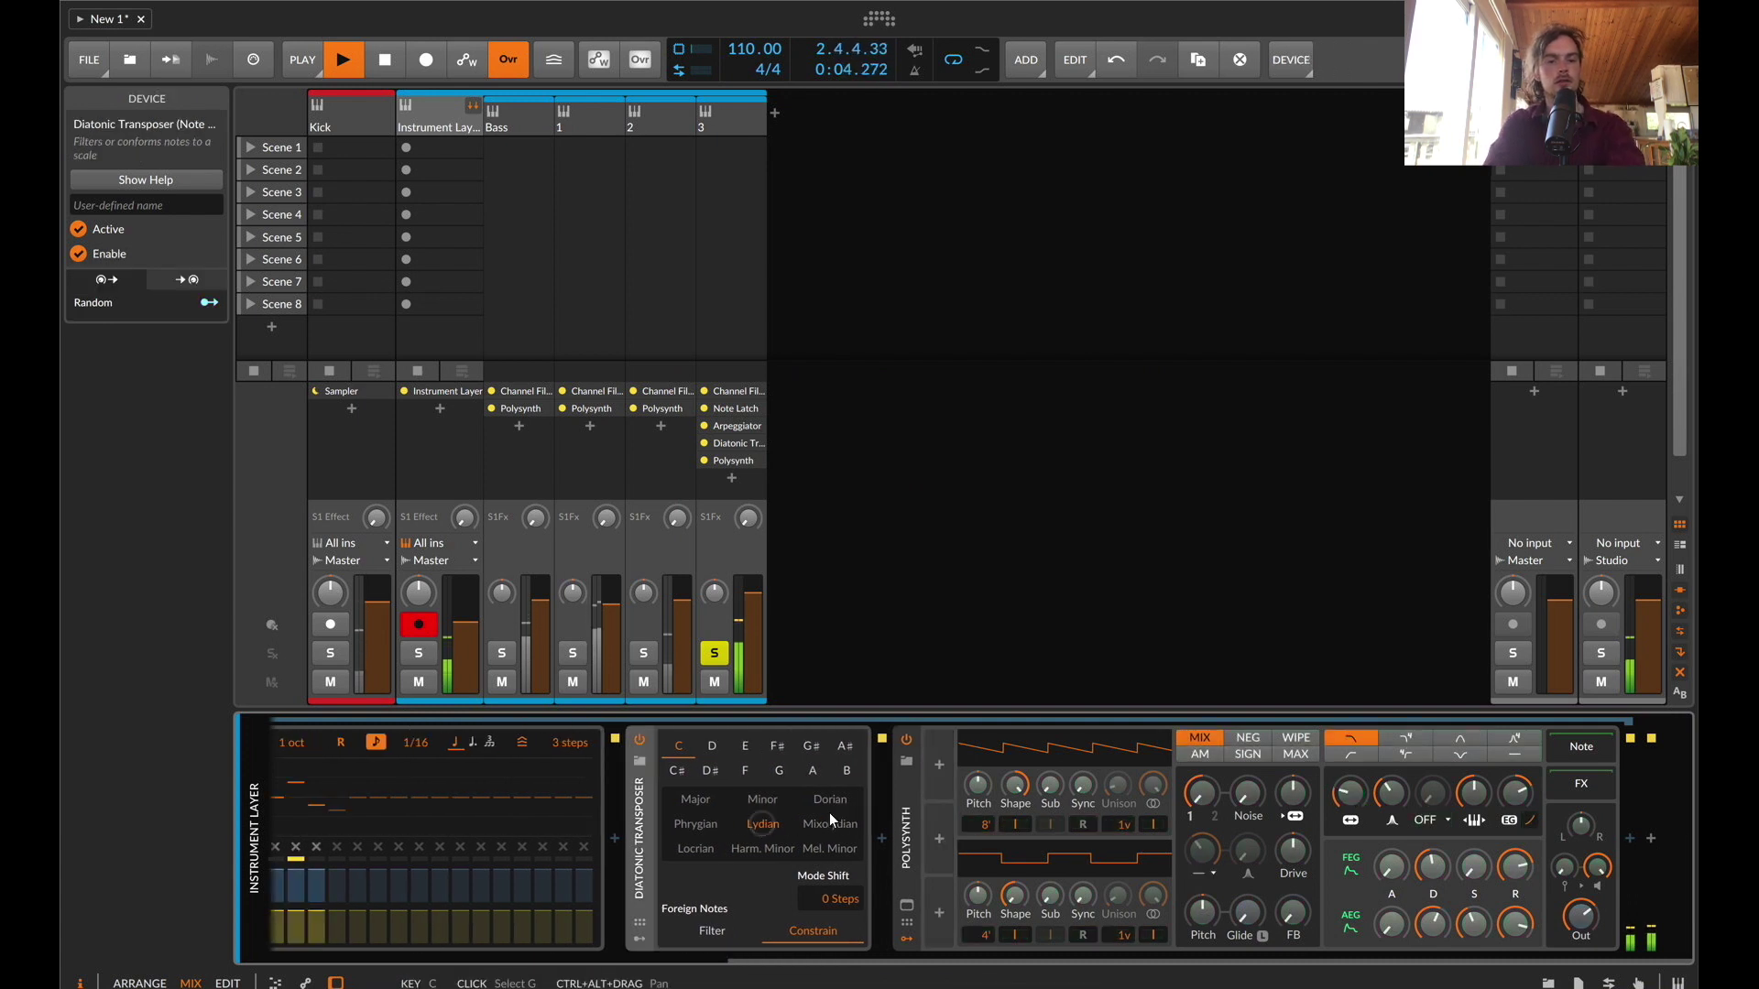
key("super+z")
left_click_drag(936, 782, 951, 838)
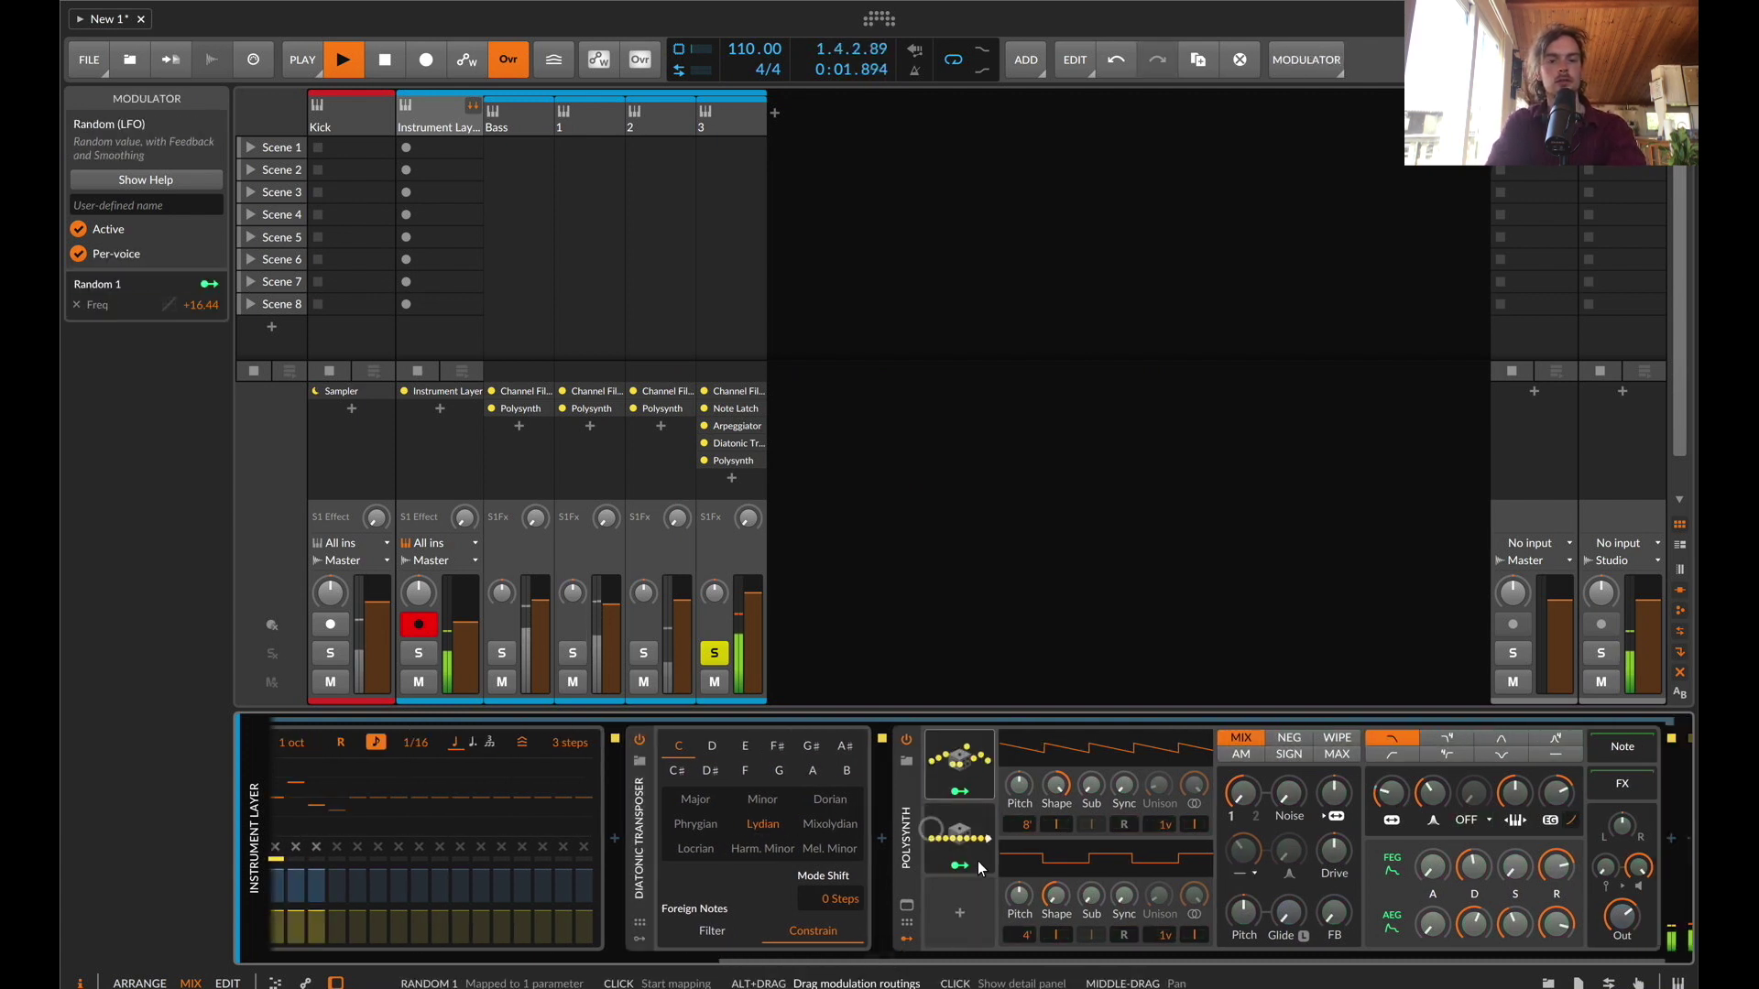
left_click(980, 867)
left_click(1555, 794)
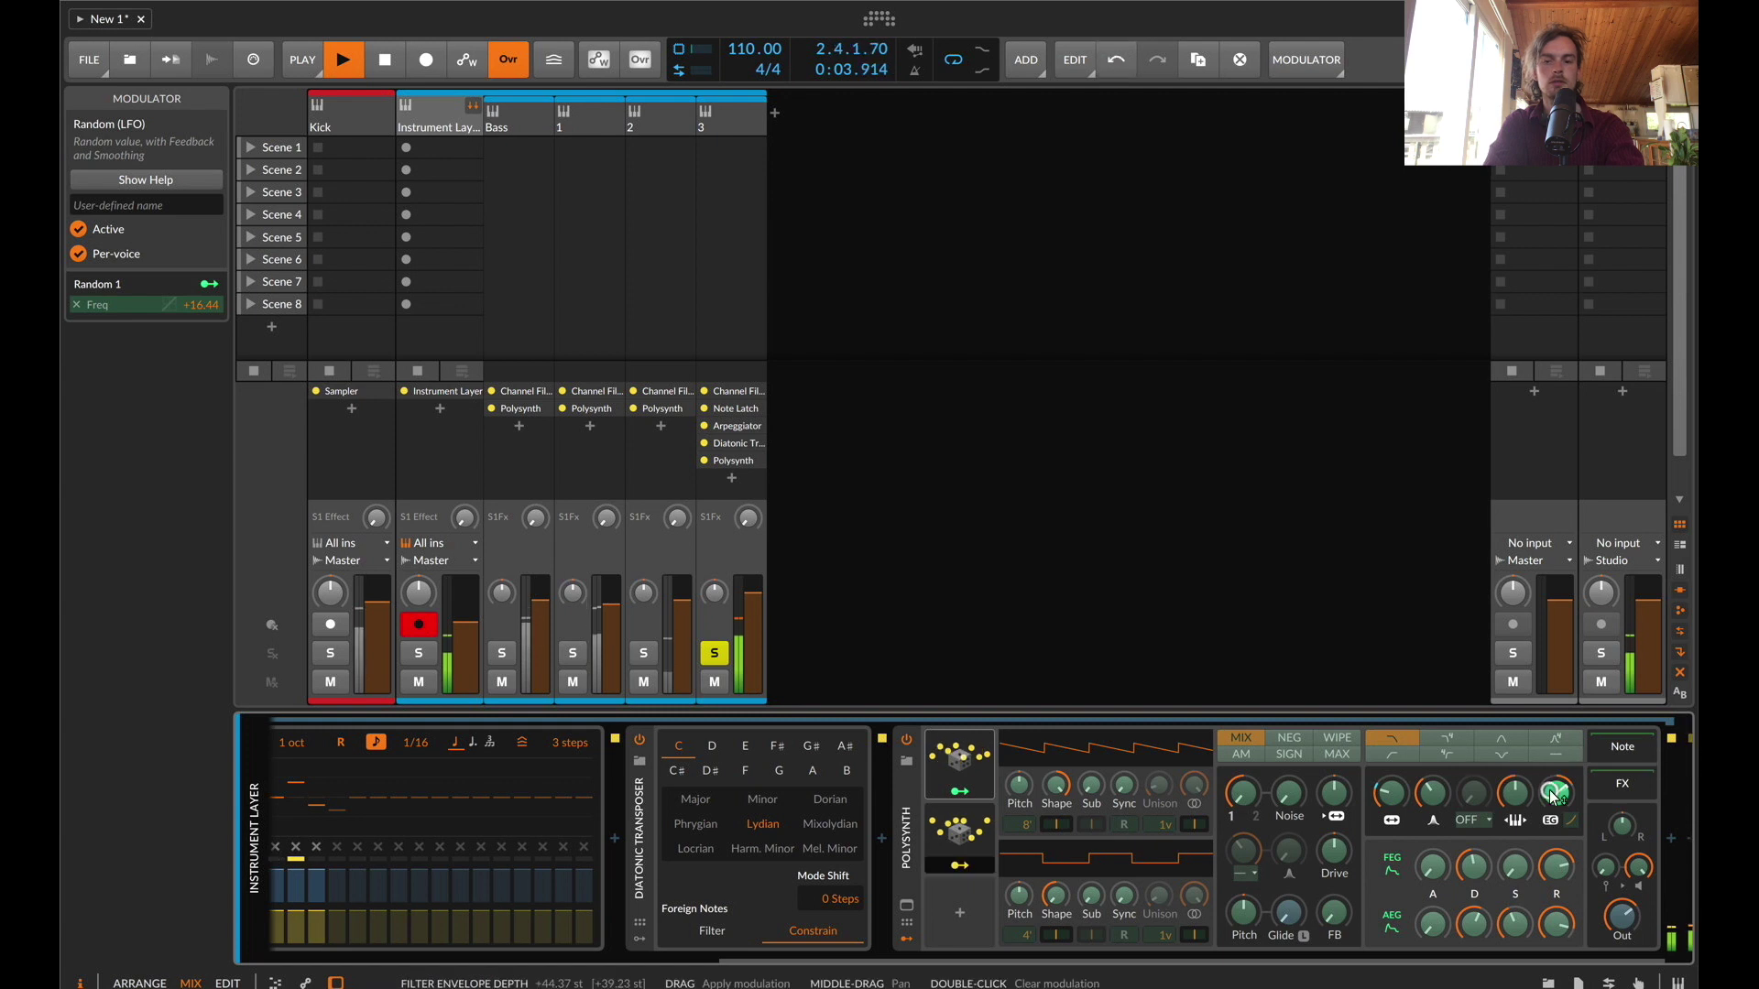
key("Escape")
Toggle the bipolar option on both Random modulators and turn up the smoothing of Random 2
left_click(976, 832)
left_click(1107, 899)
left_click(959, 761)
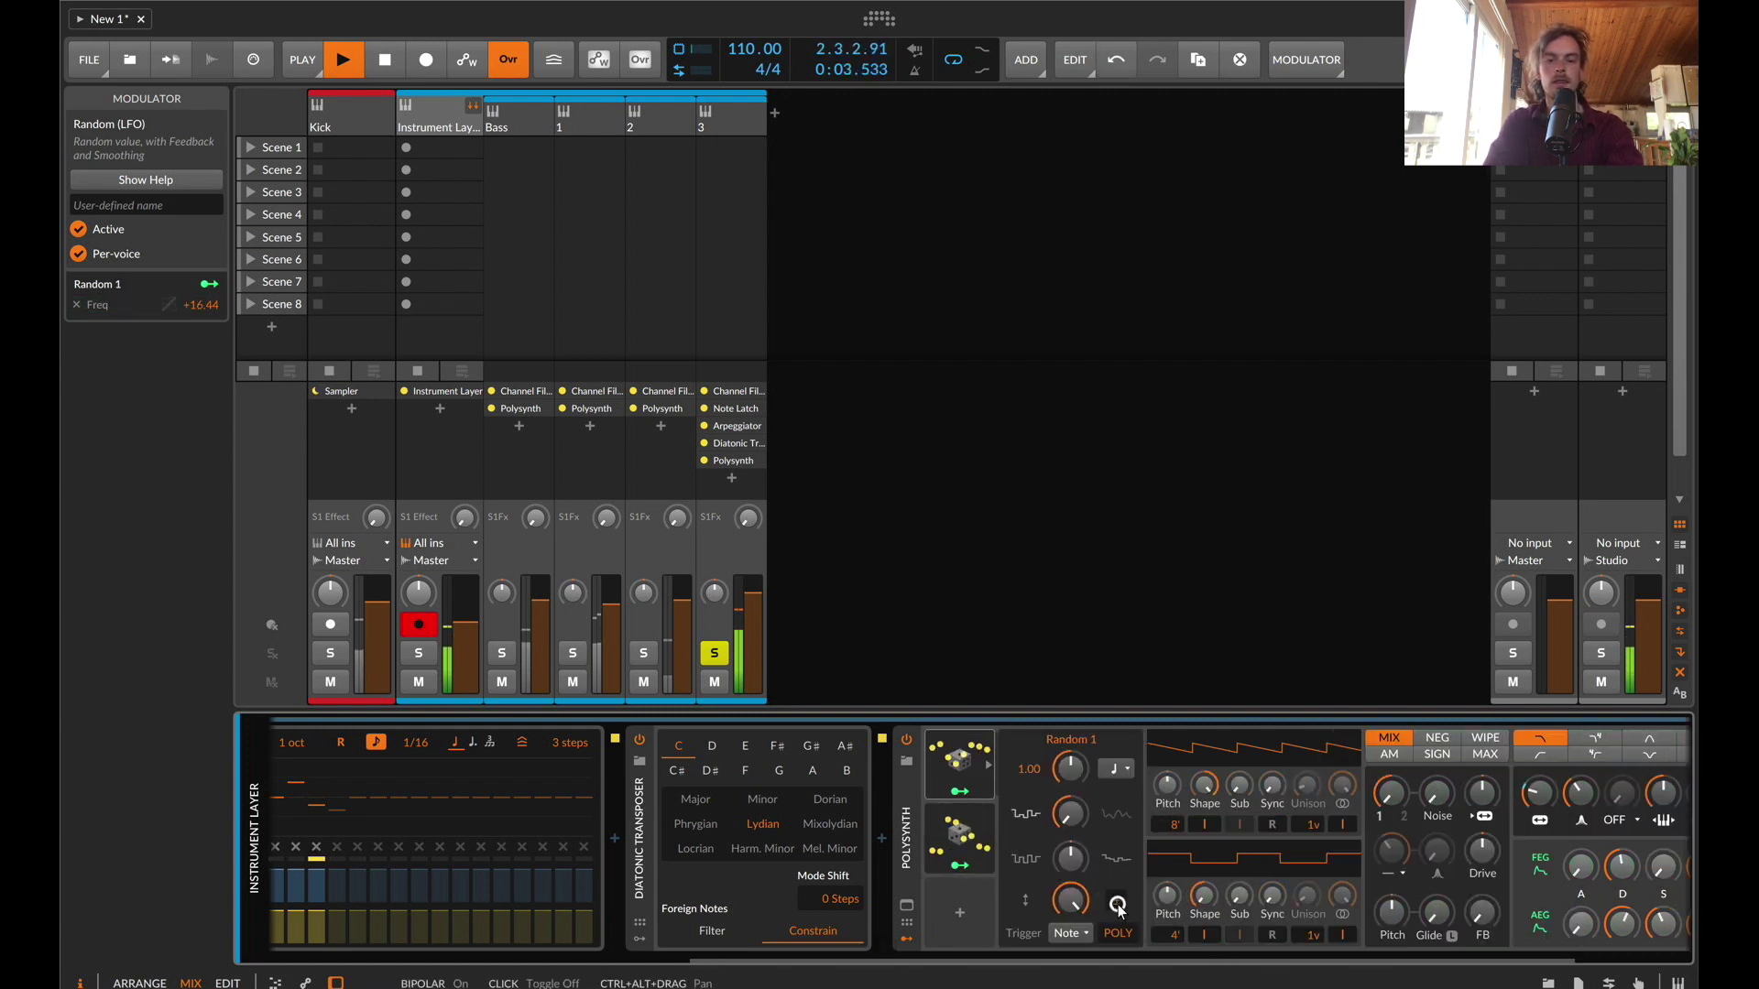
left_click(959, 838)
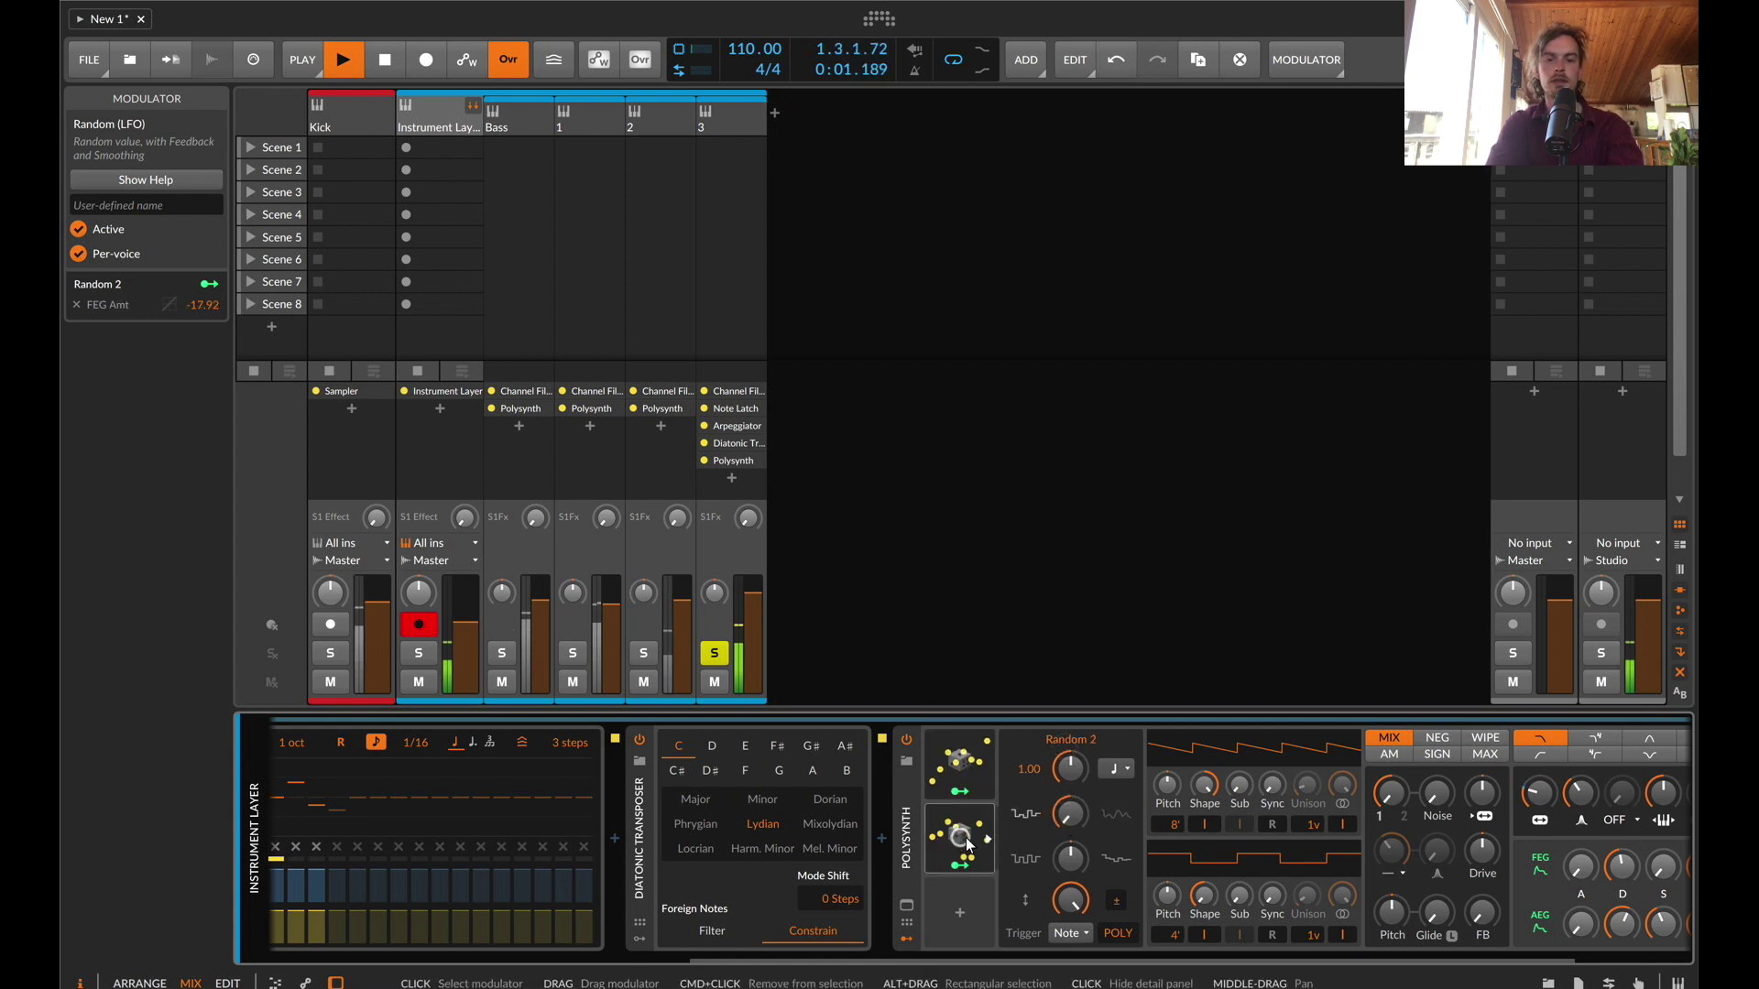
left_click_drag(1078, 824, 1079, 797)
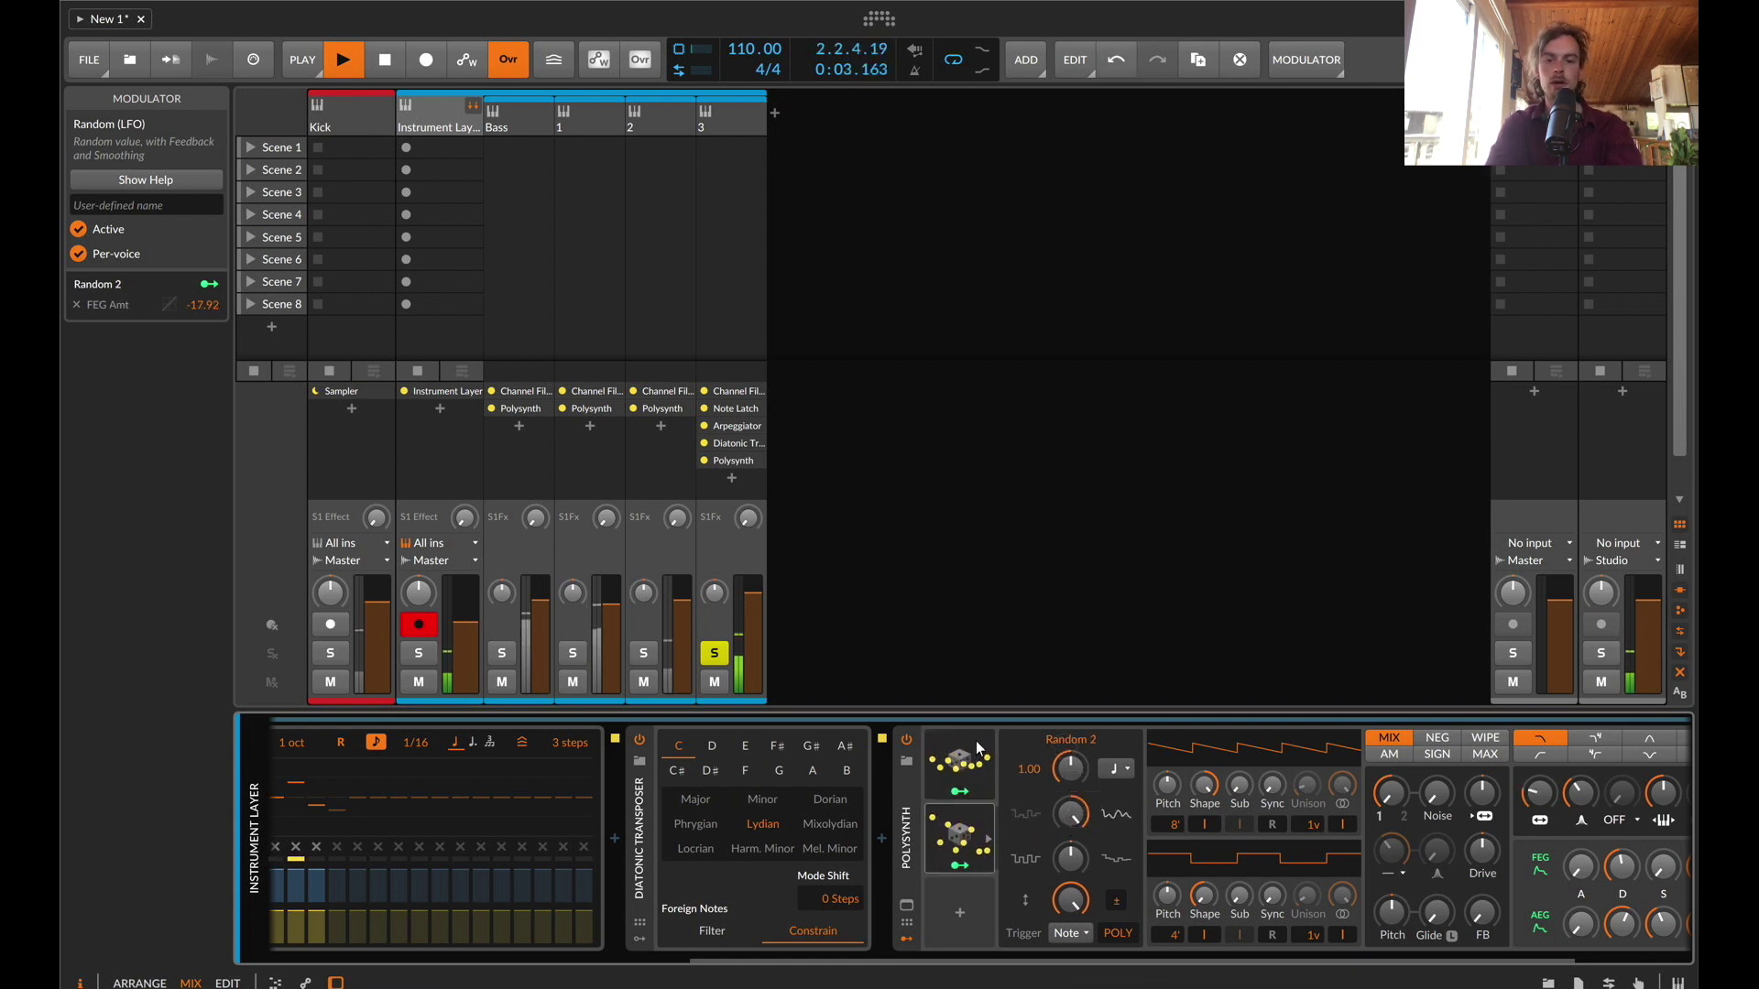
Turn off layer 3's solo, and select and solo layer 1
scroll(1000, 770, "right", 3)
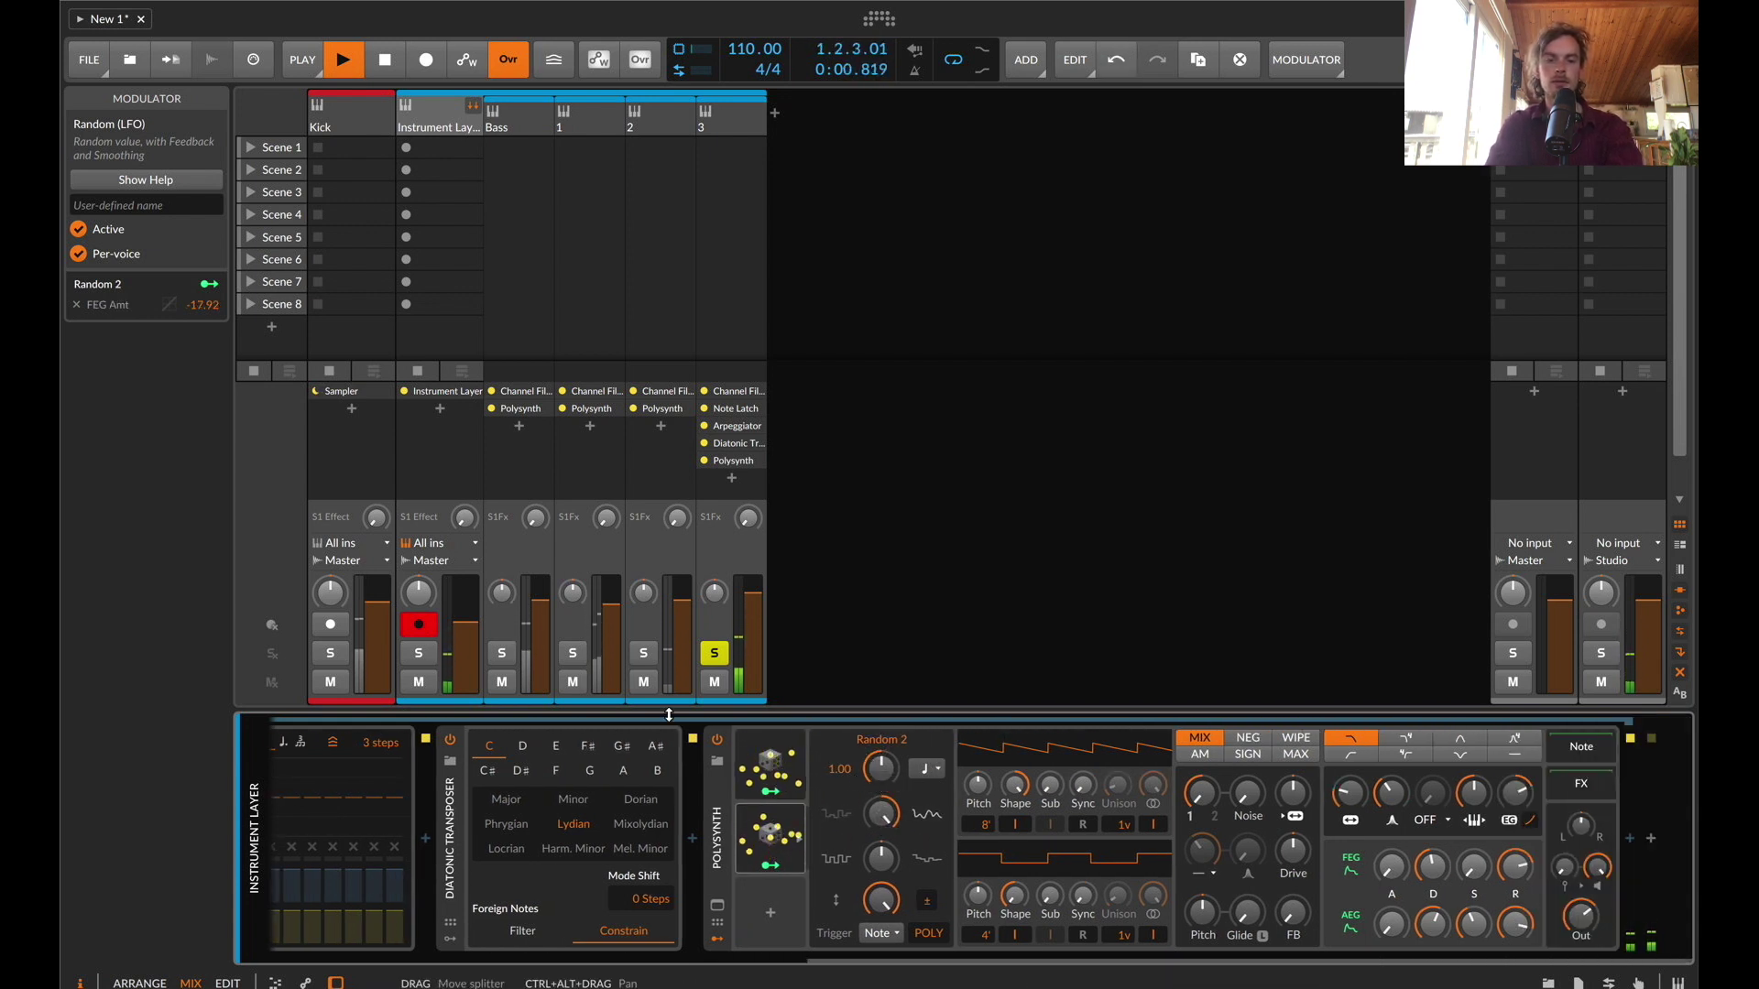
left_click(717, 653)
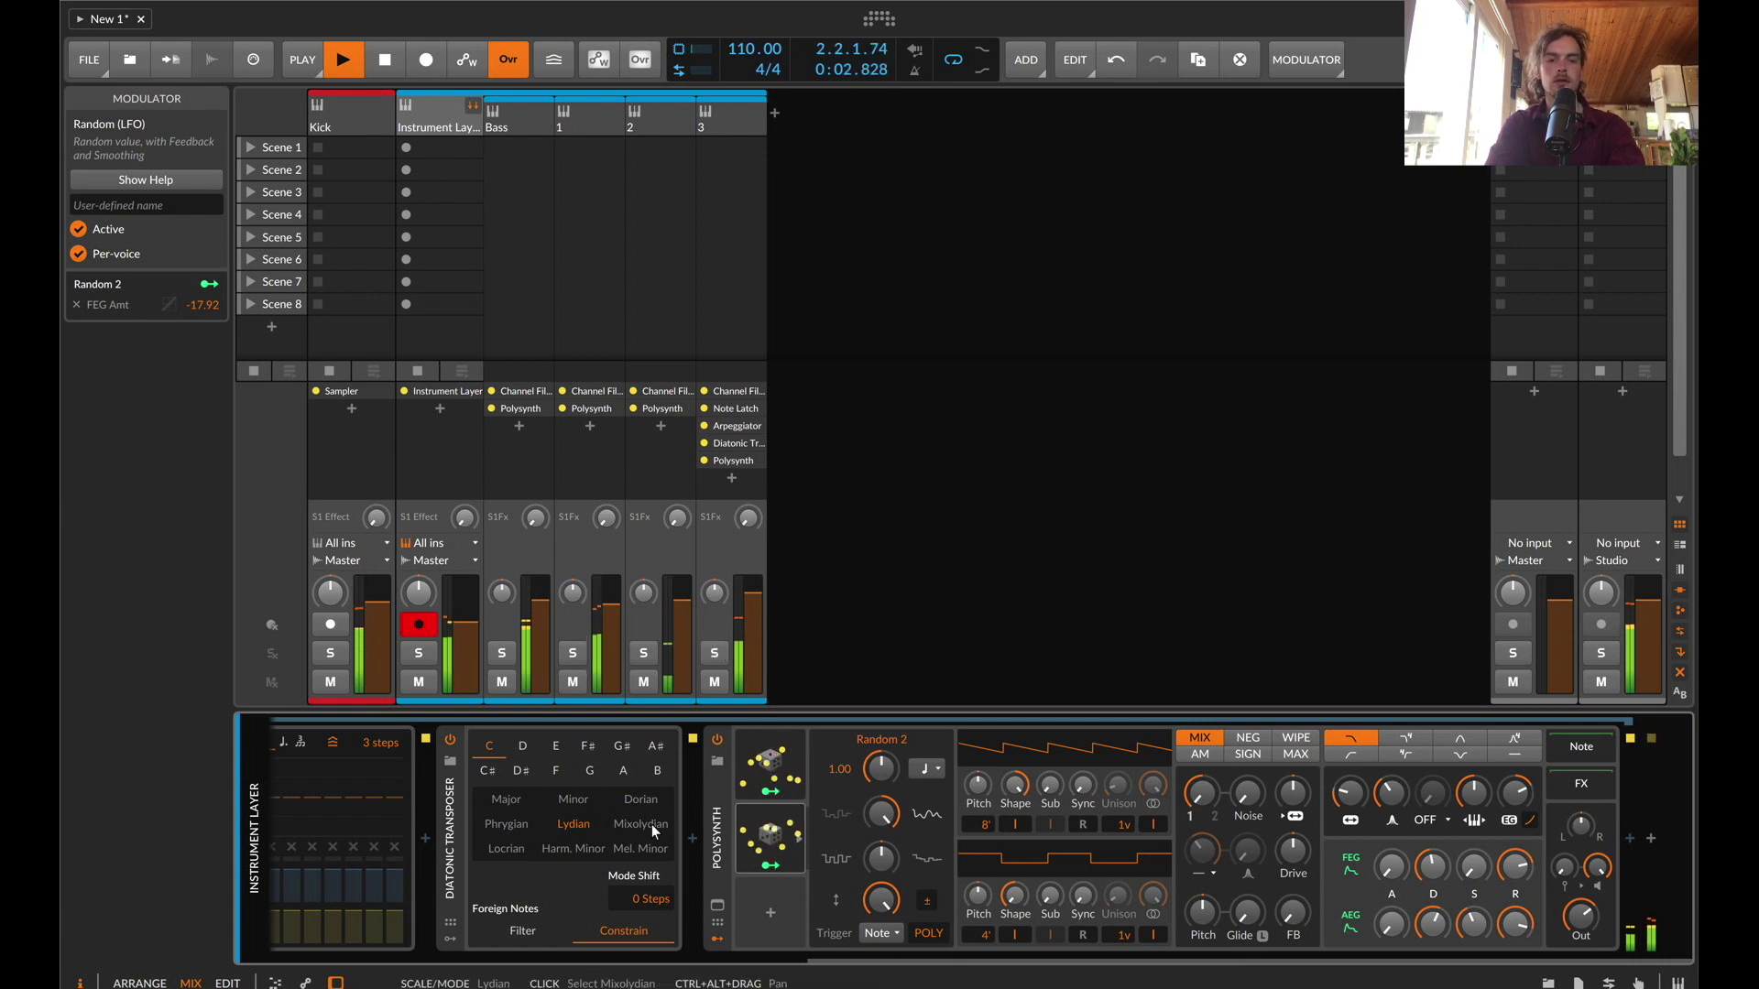
scroll(652, 825, "left", 12)
left_click(400, 804)
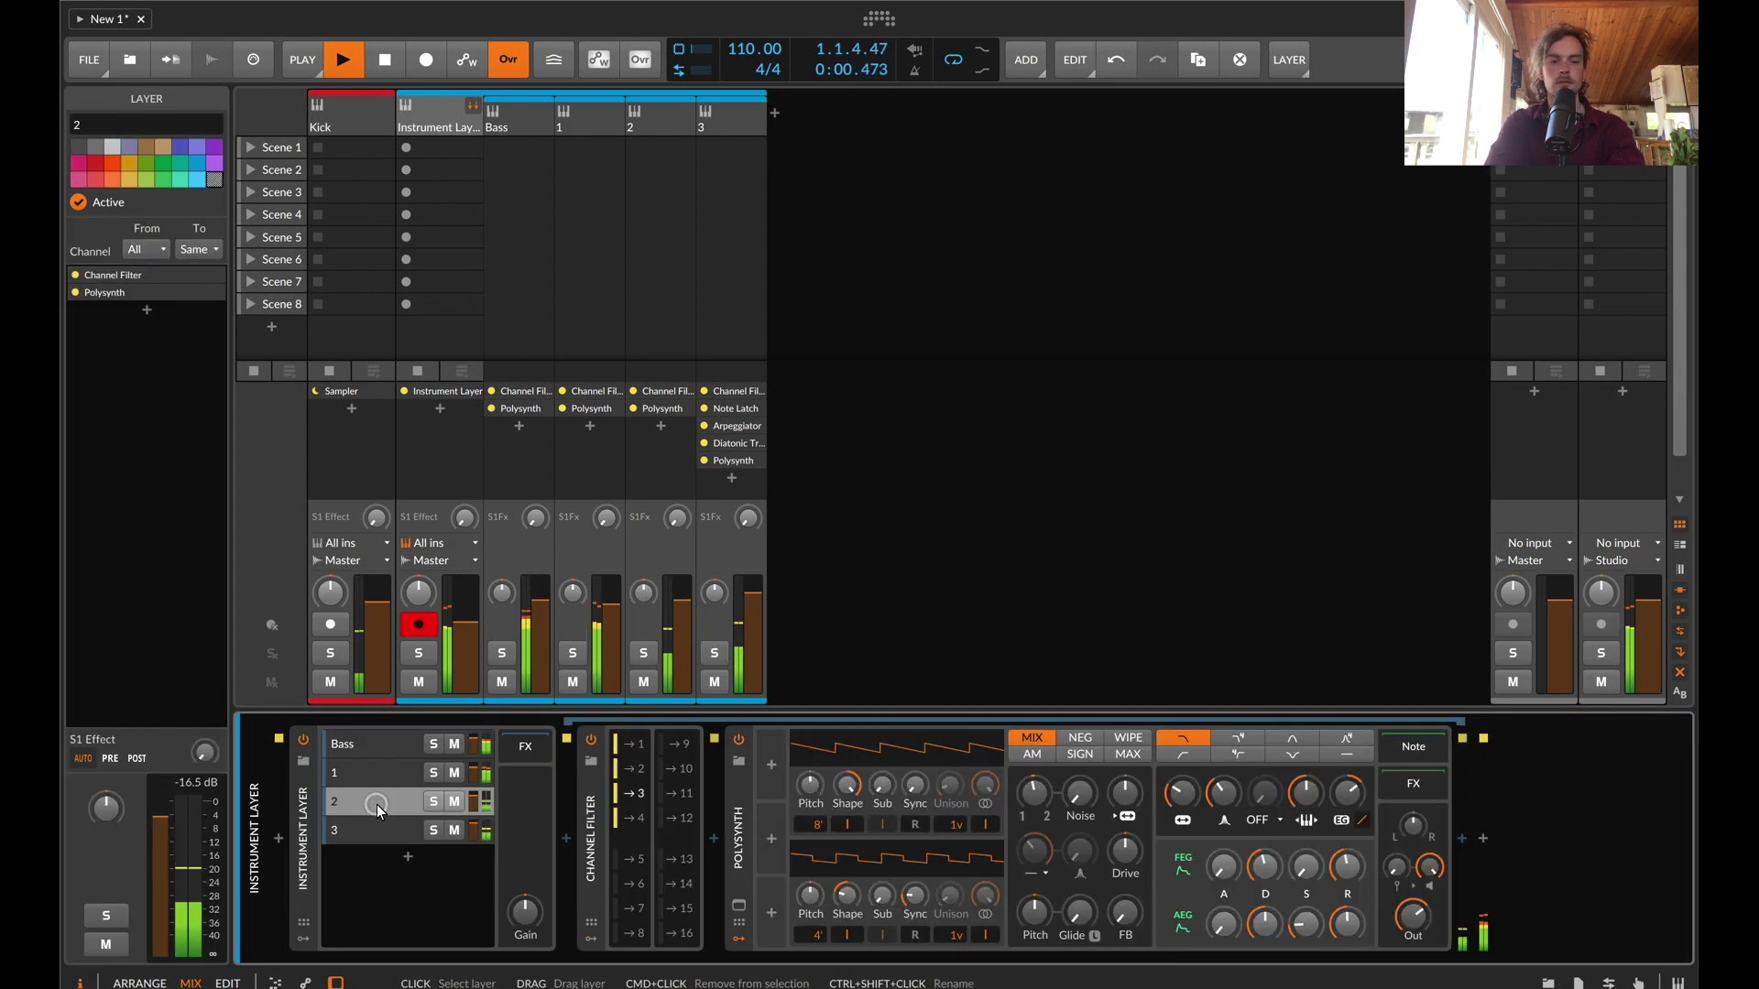
left_click(434, 802)
left_click(424, 775)
left_click(434, 774)
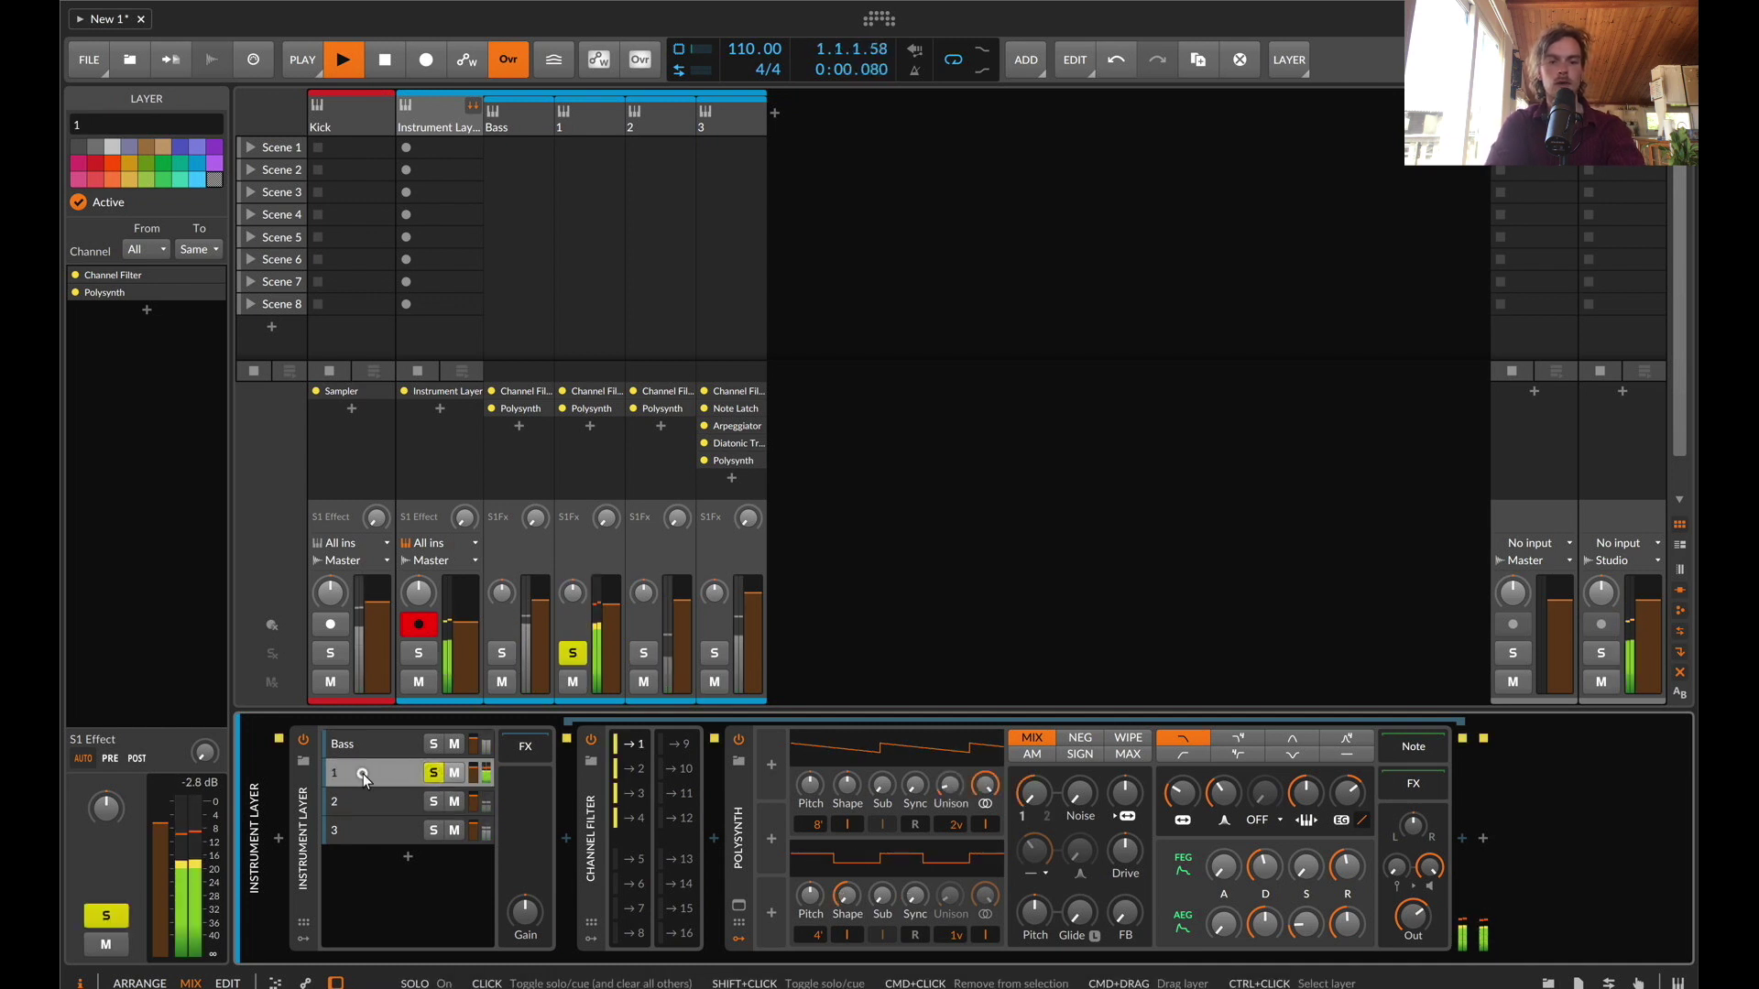
Add an LFO modulator to layer 1's Polysynth
left_click(771, 767)
type("lfo")
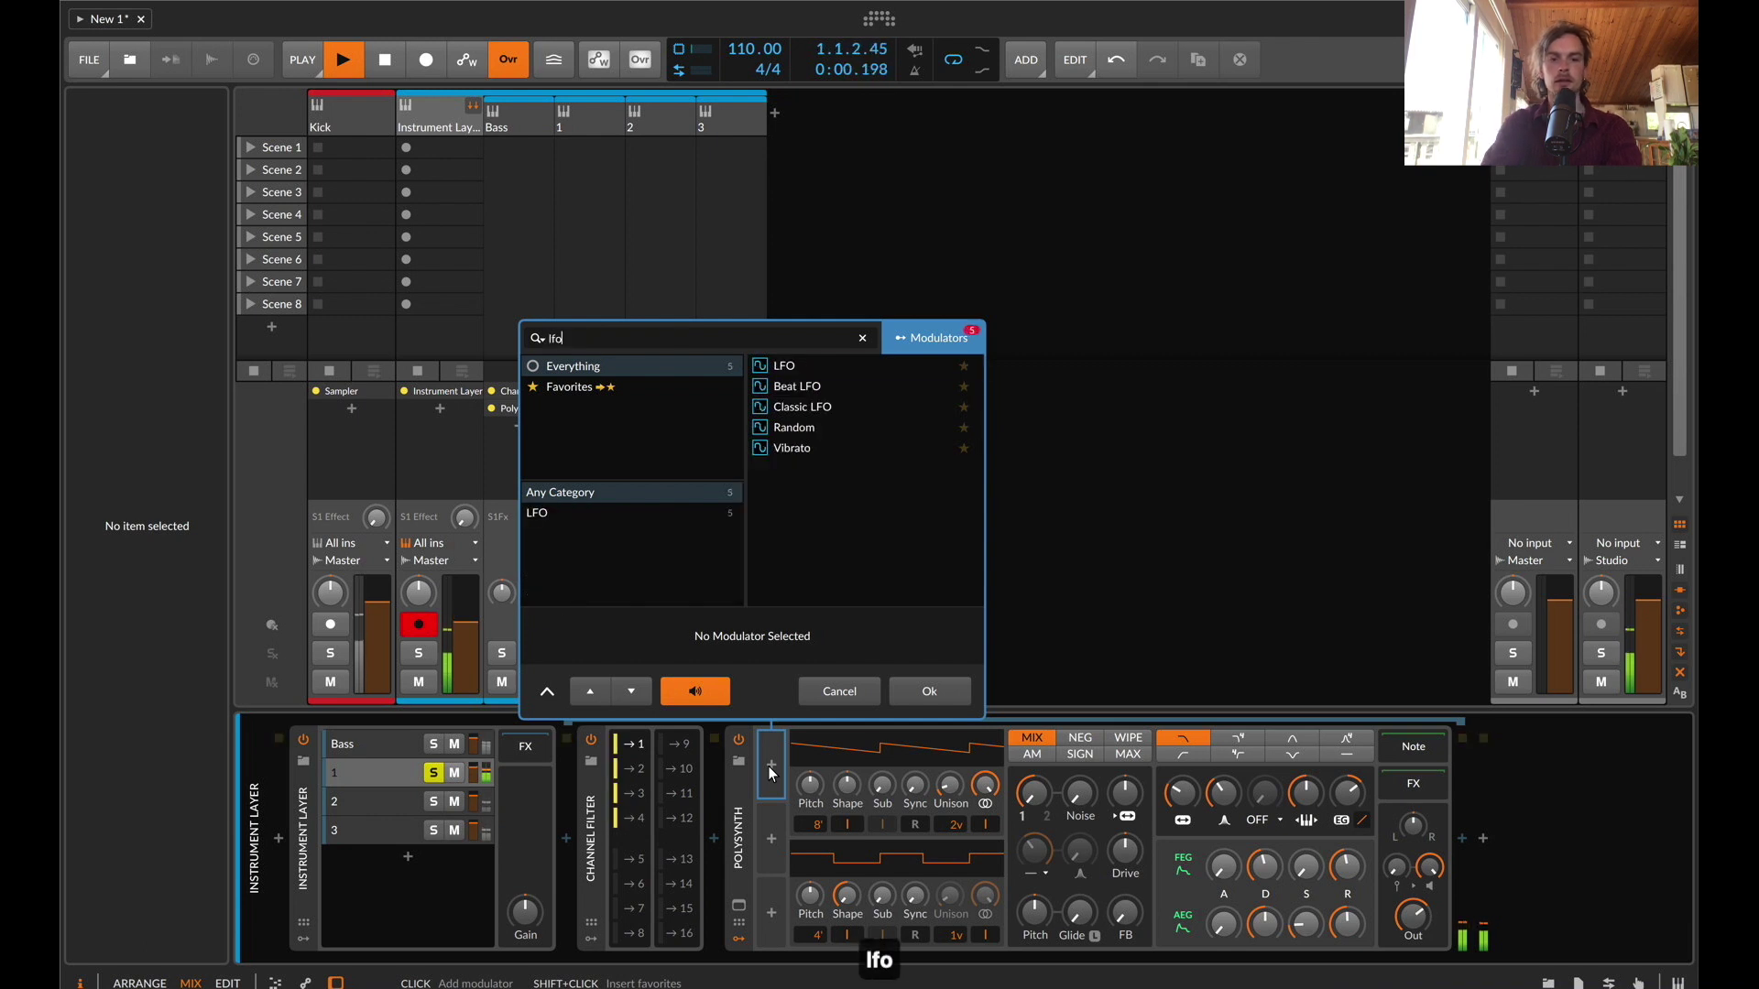
key("Down")
key("Return")
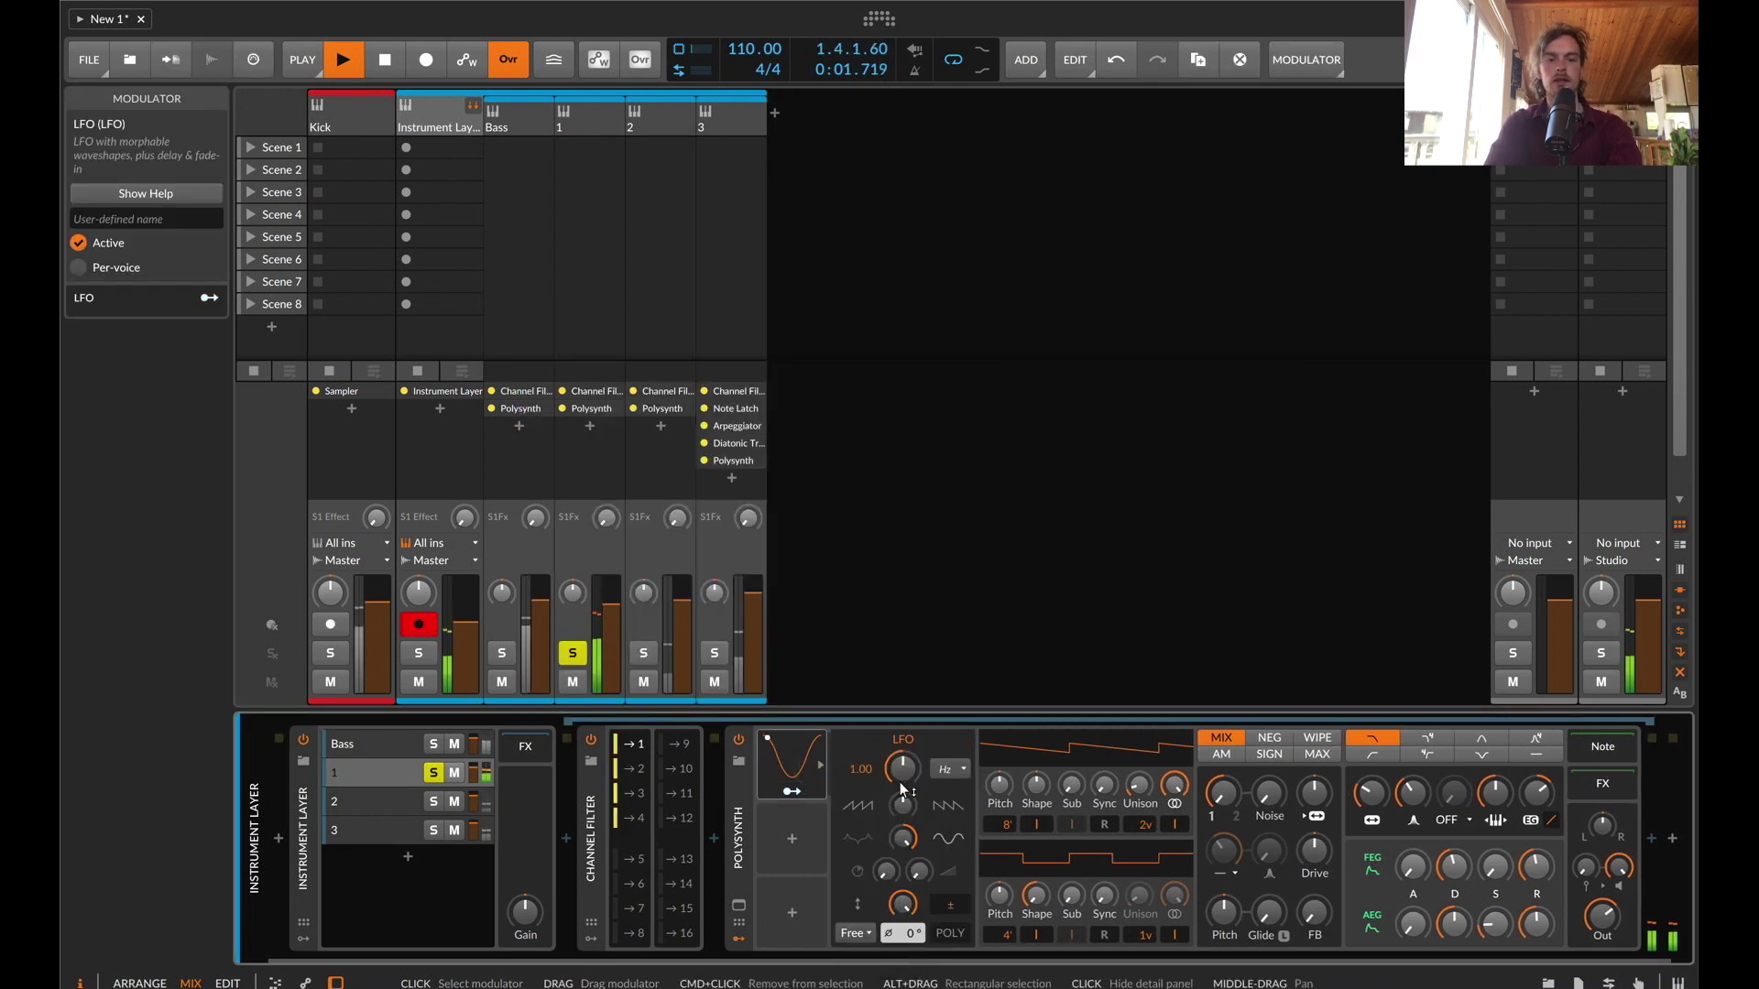
Set the LFO's timebase to Dotted quarter note and its trigger mode to Sync
left_click(950, 769)
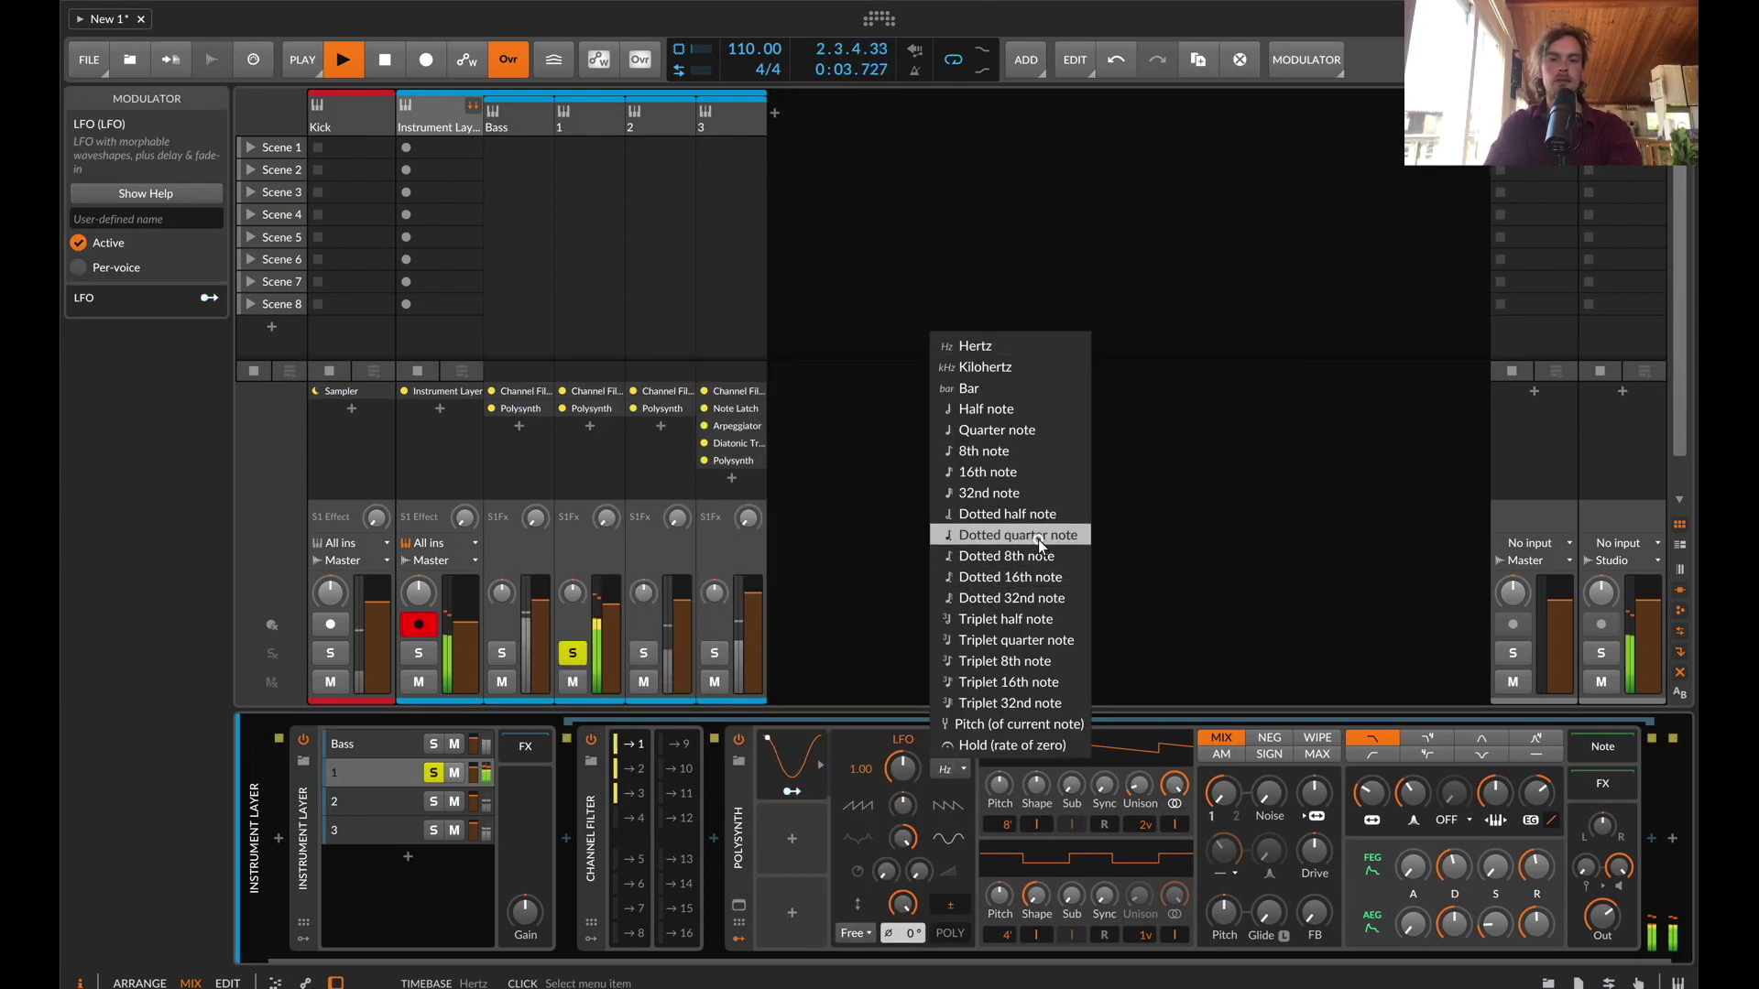
left_click(1037, 539)
left_click(938, 773)
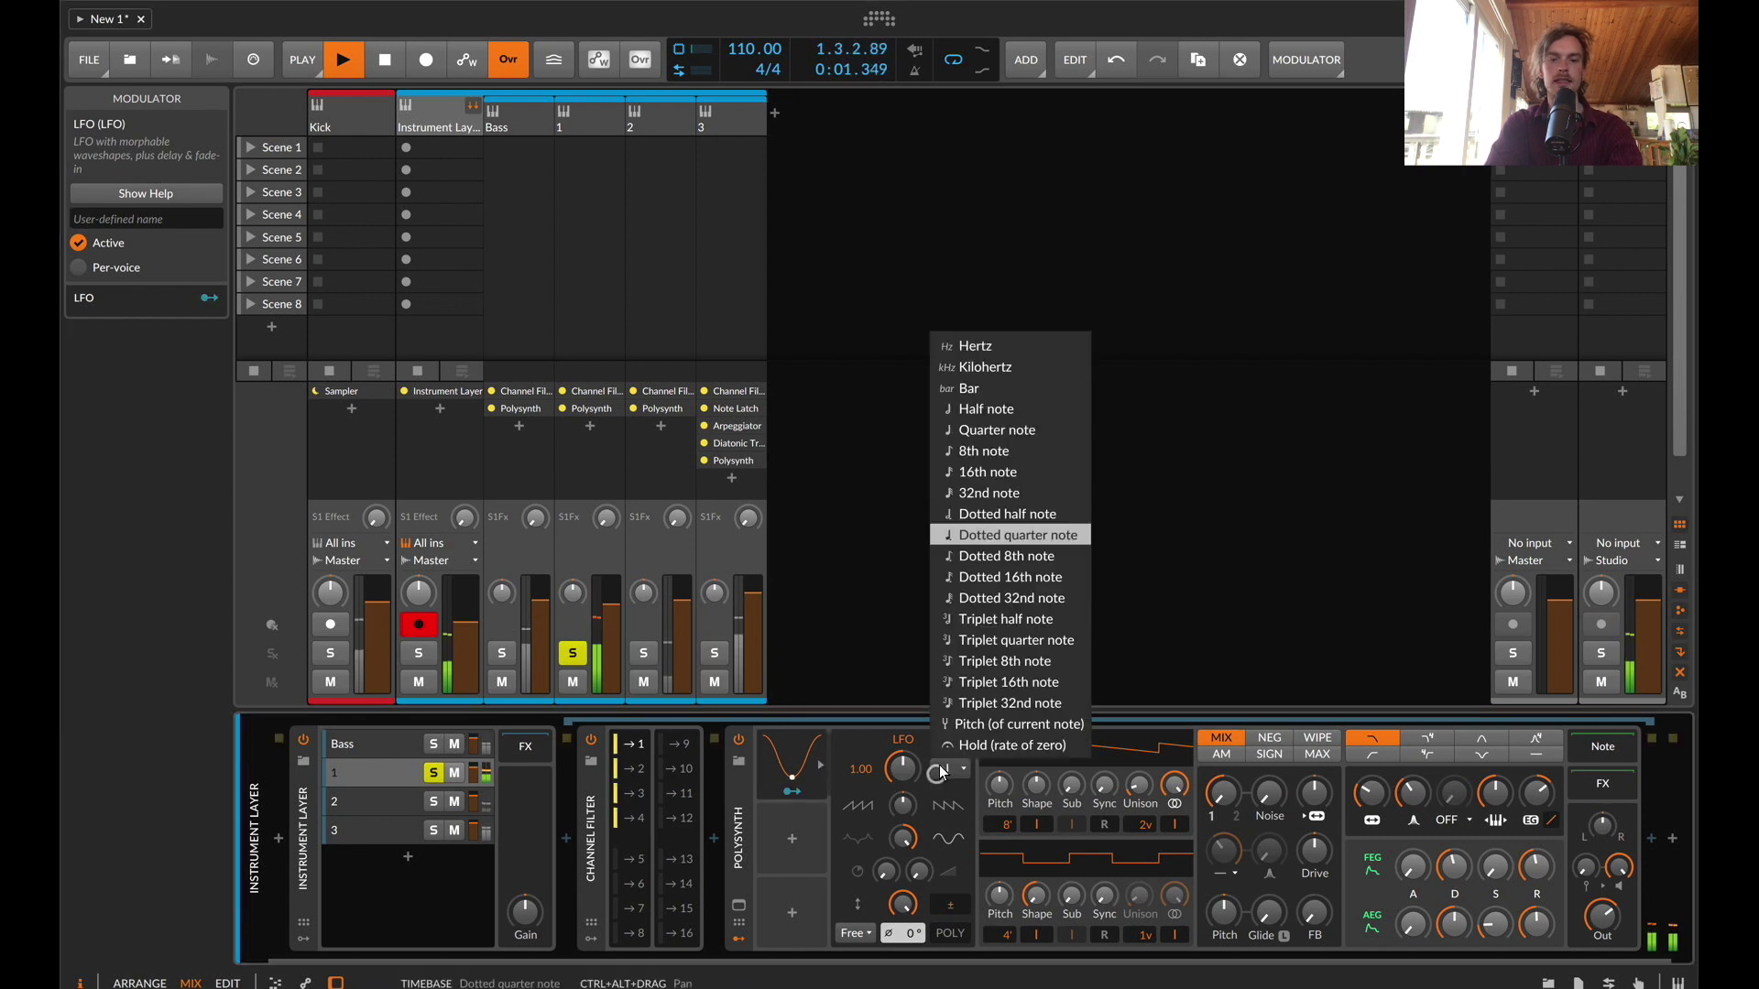
left_click(855, 932)
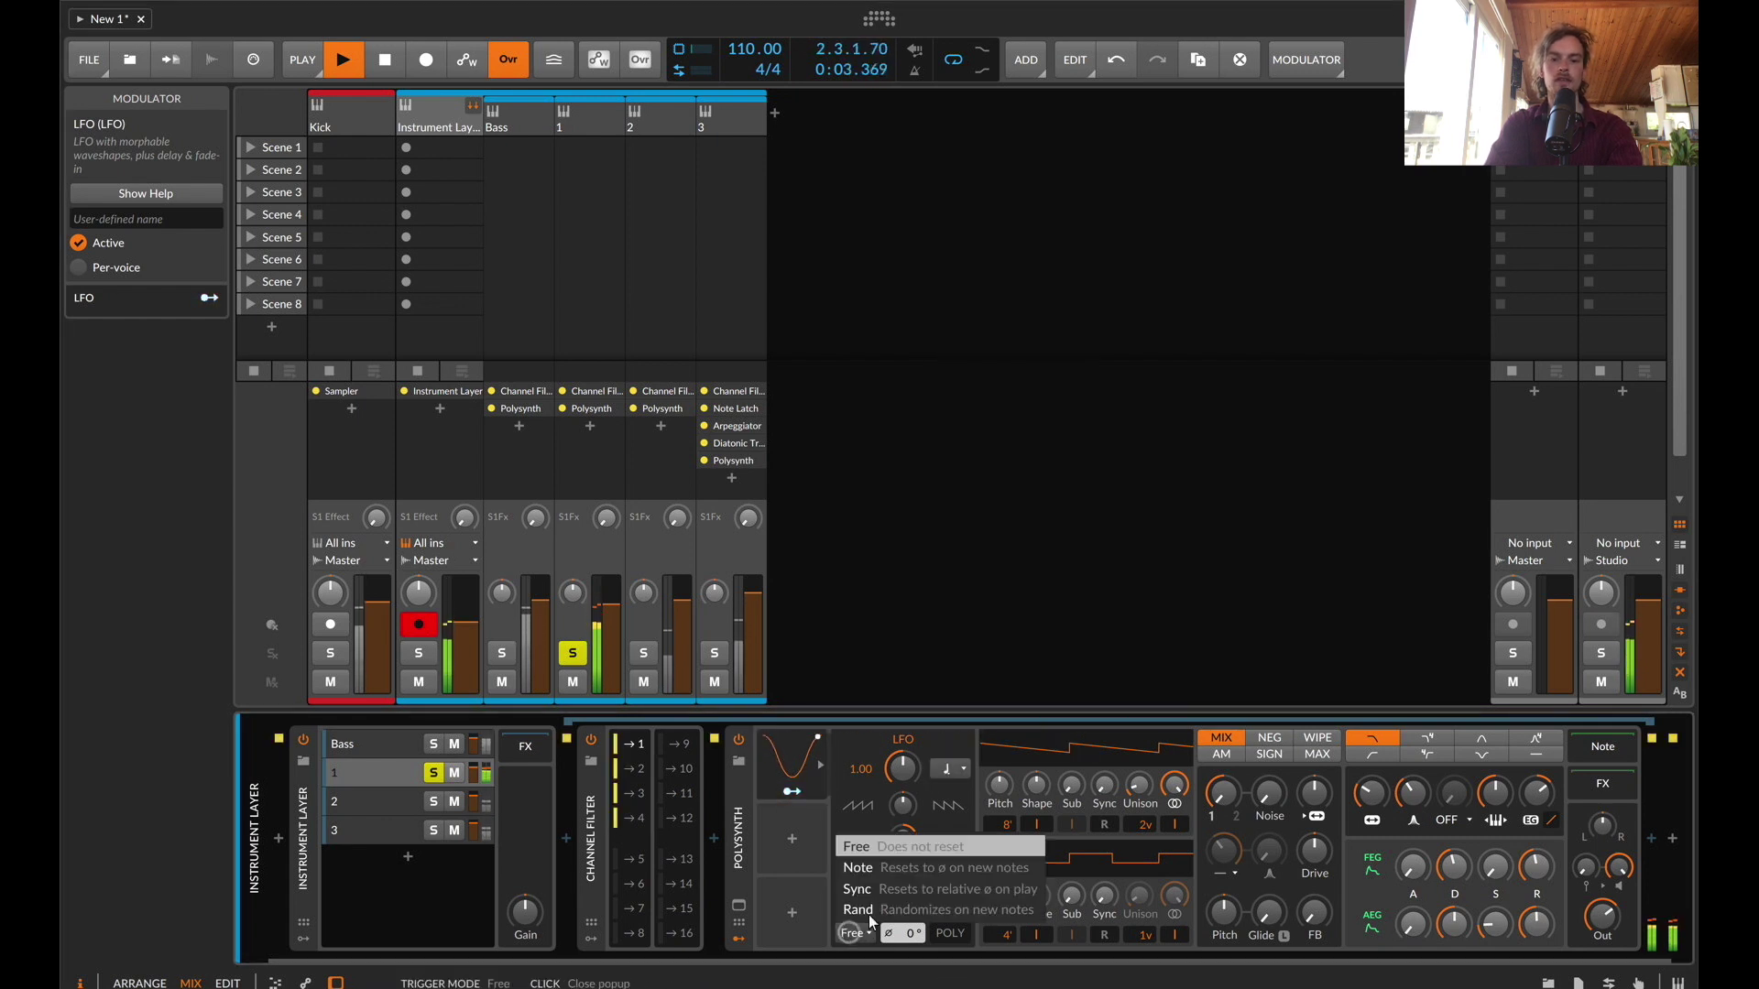
left_click(953, 888)
Map layer 1's LFO to the Polysynth filter frequency with an amount of about +34.22, and turn off the layer's solo
left_click(791, 791)
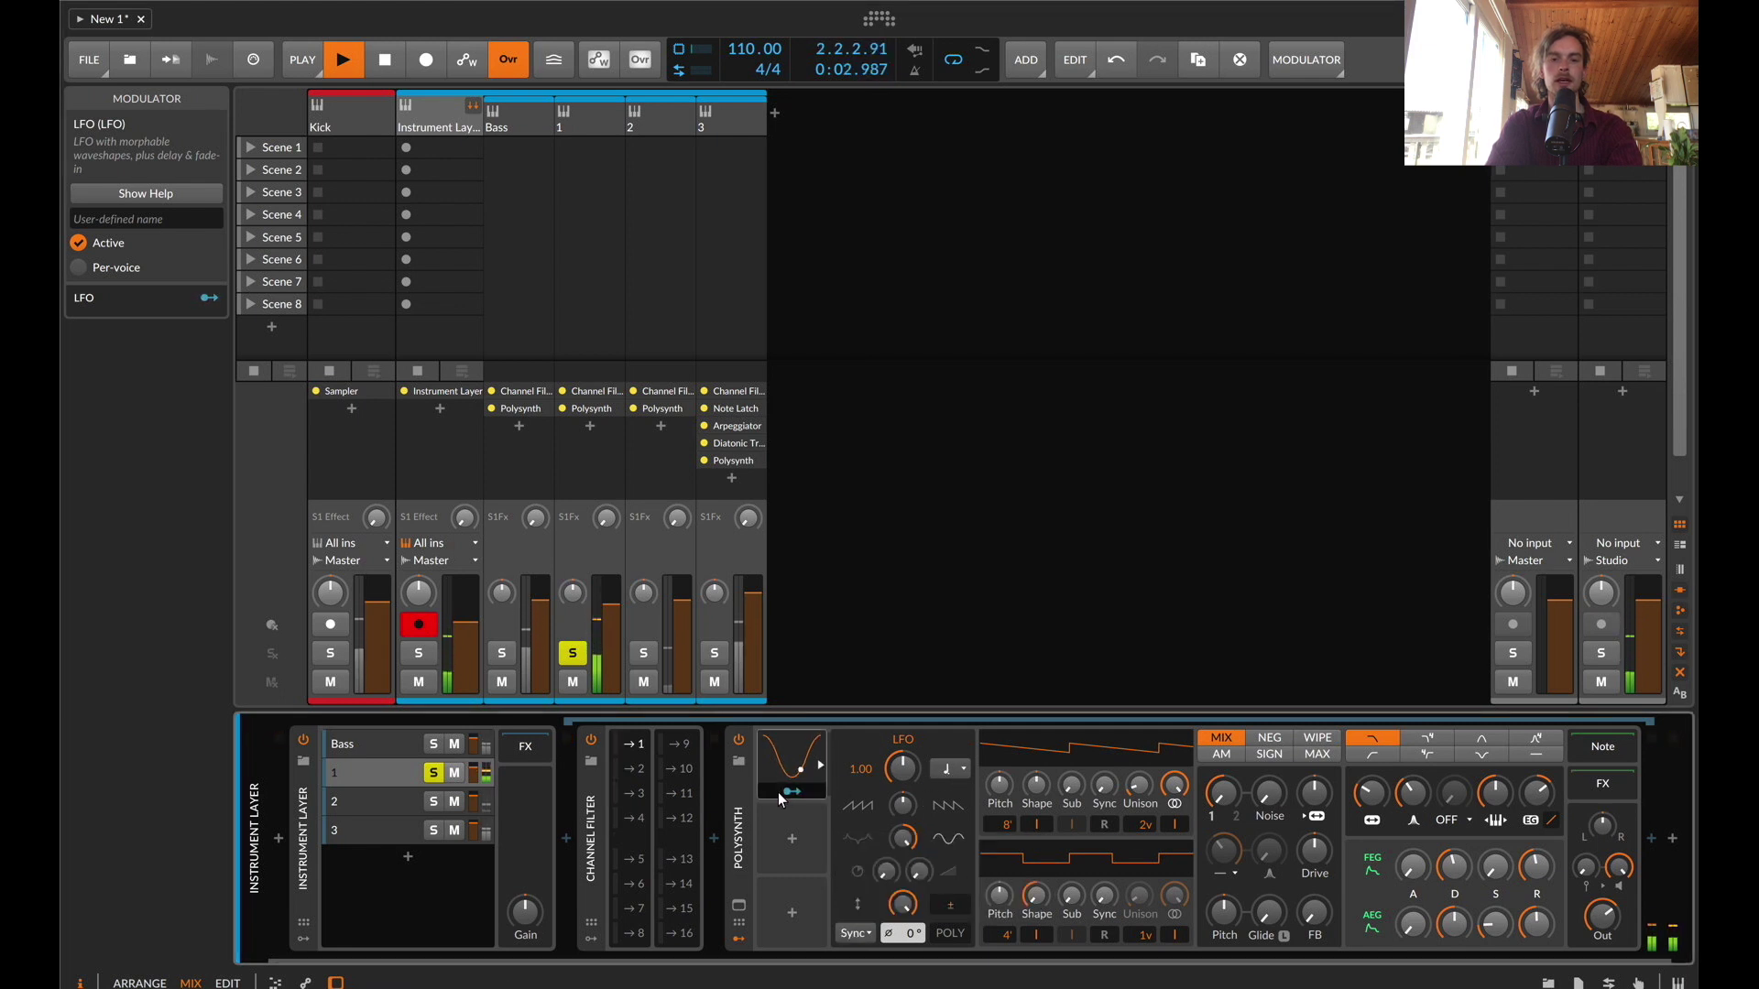
key("space")
left_click_drag(1371, 793, 1372, 763)
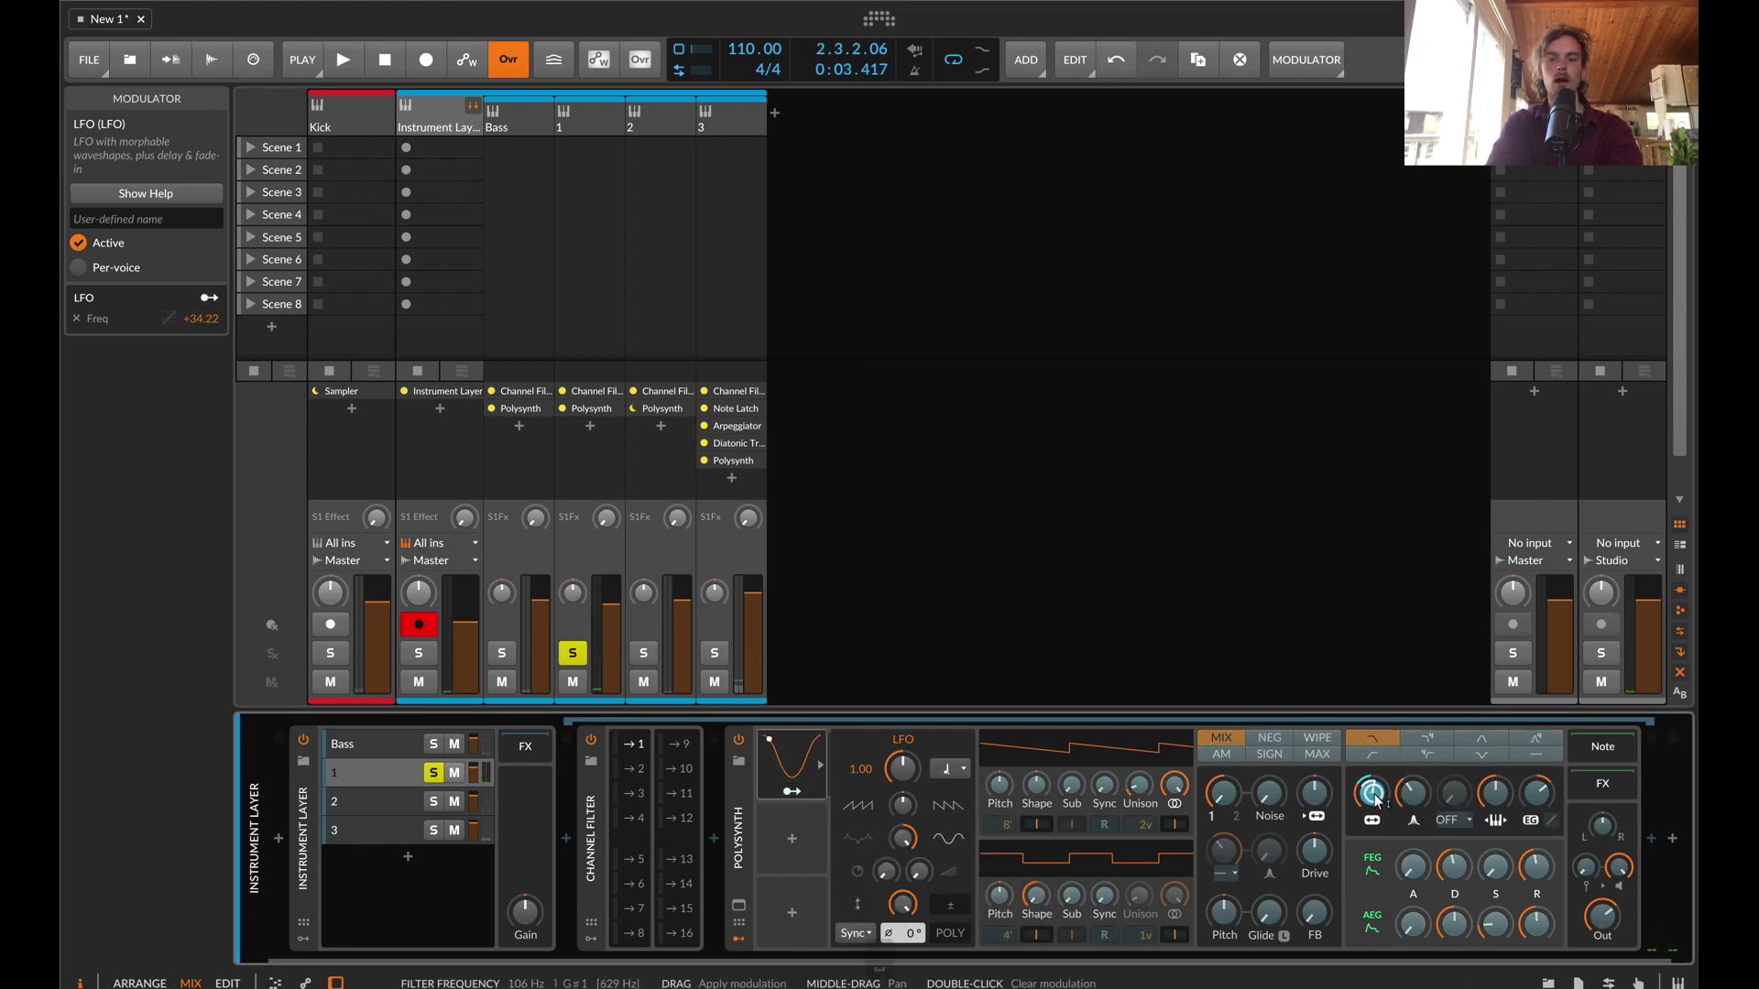
key("space")
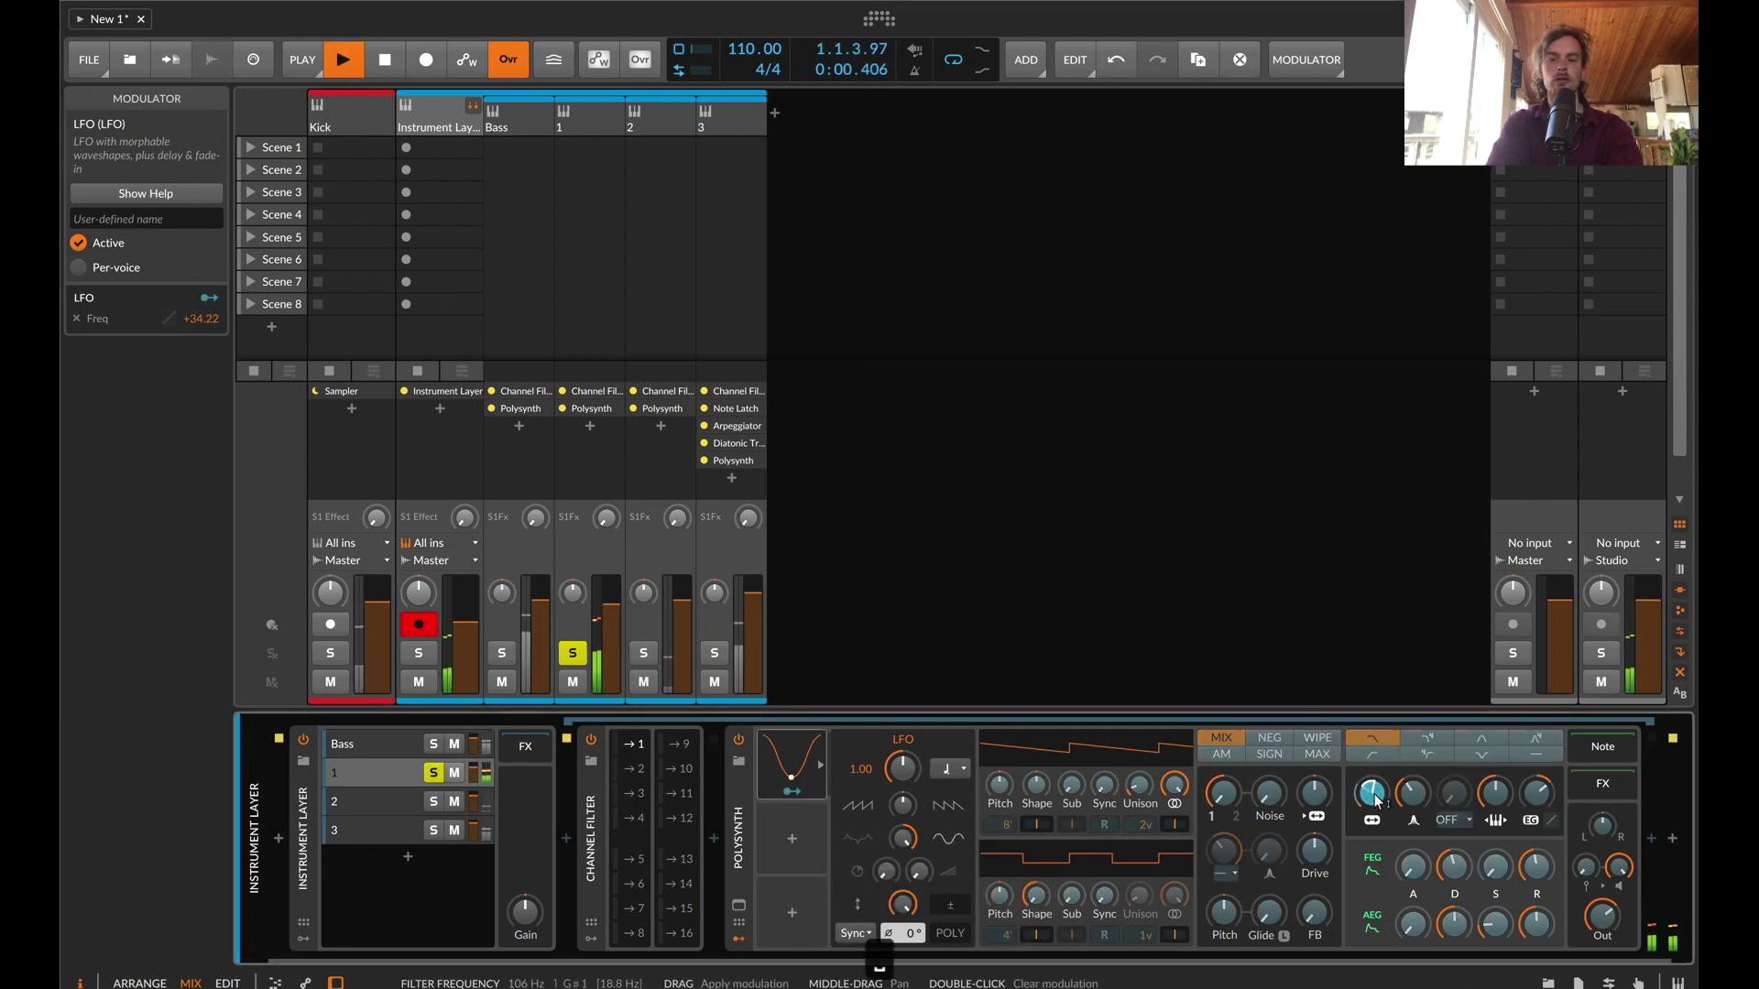
left_click(792, 791)
left_click(431, 774)
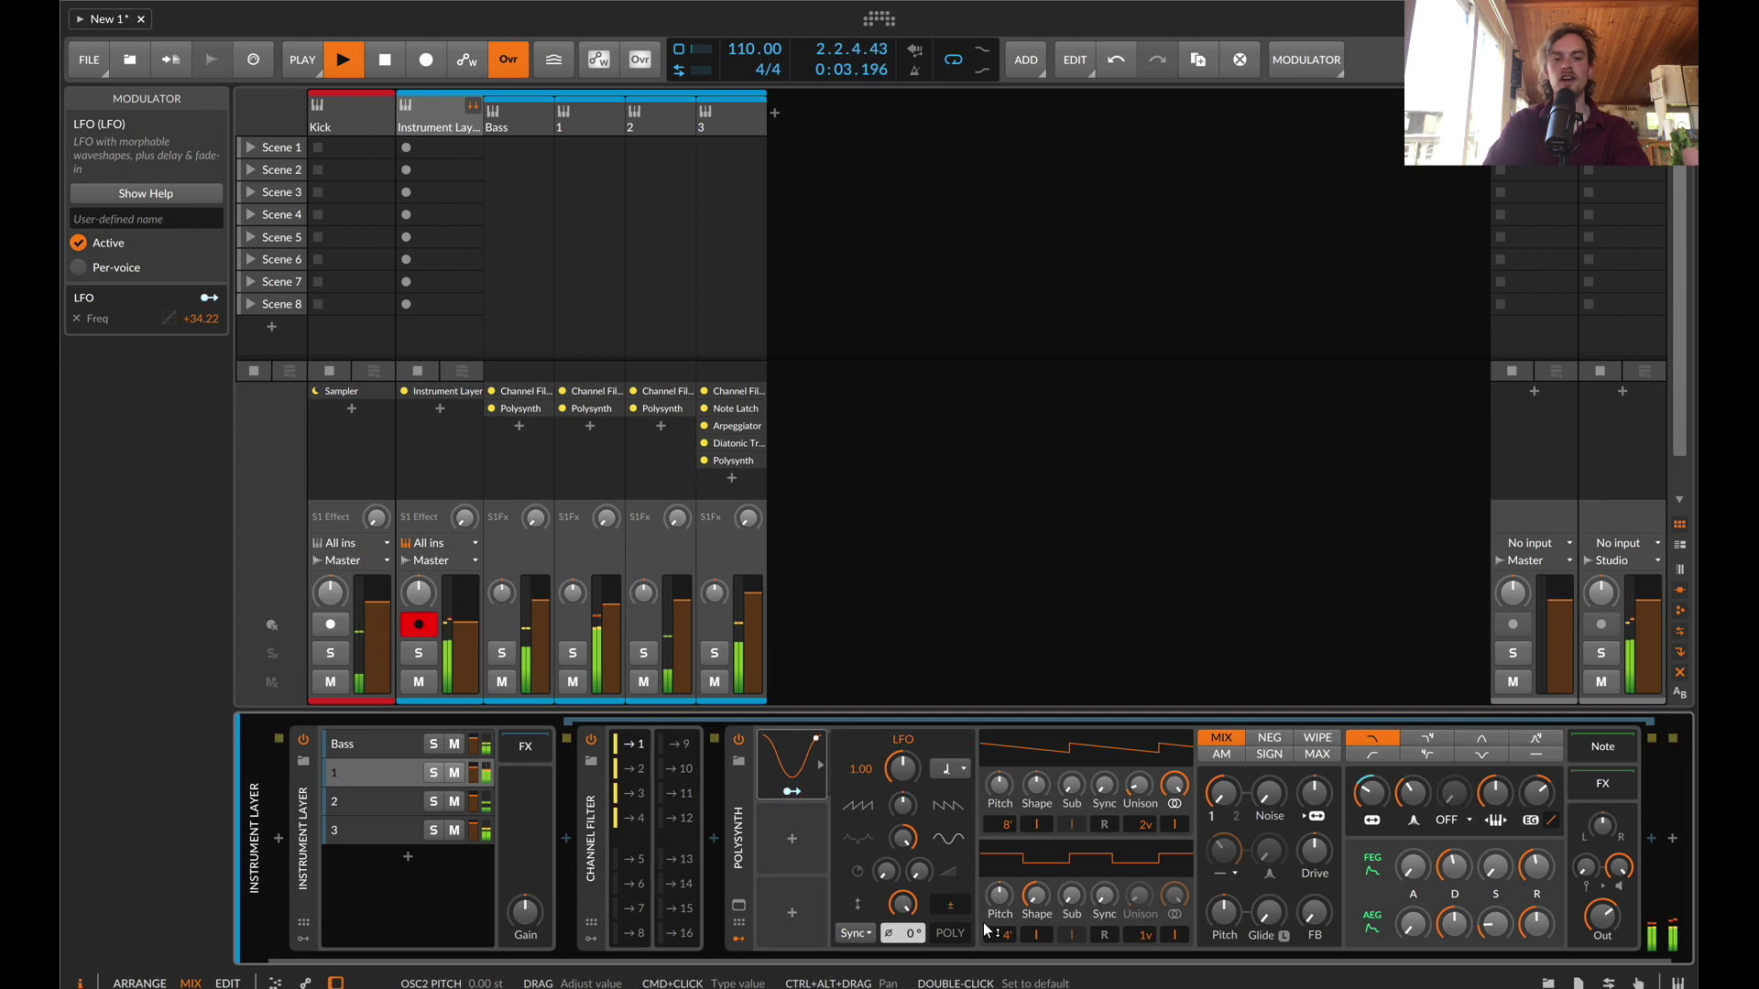
On layer 3's Polysynth, set oscillator 1's octave to 16', the AEG release to about 80.7 % and the glide time to 15.4 ms
left_click(337, 830)
scroll(843, 883, "right", 10)
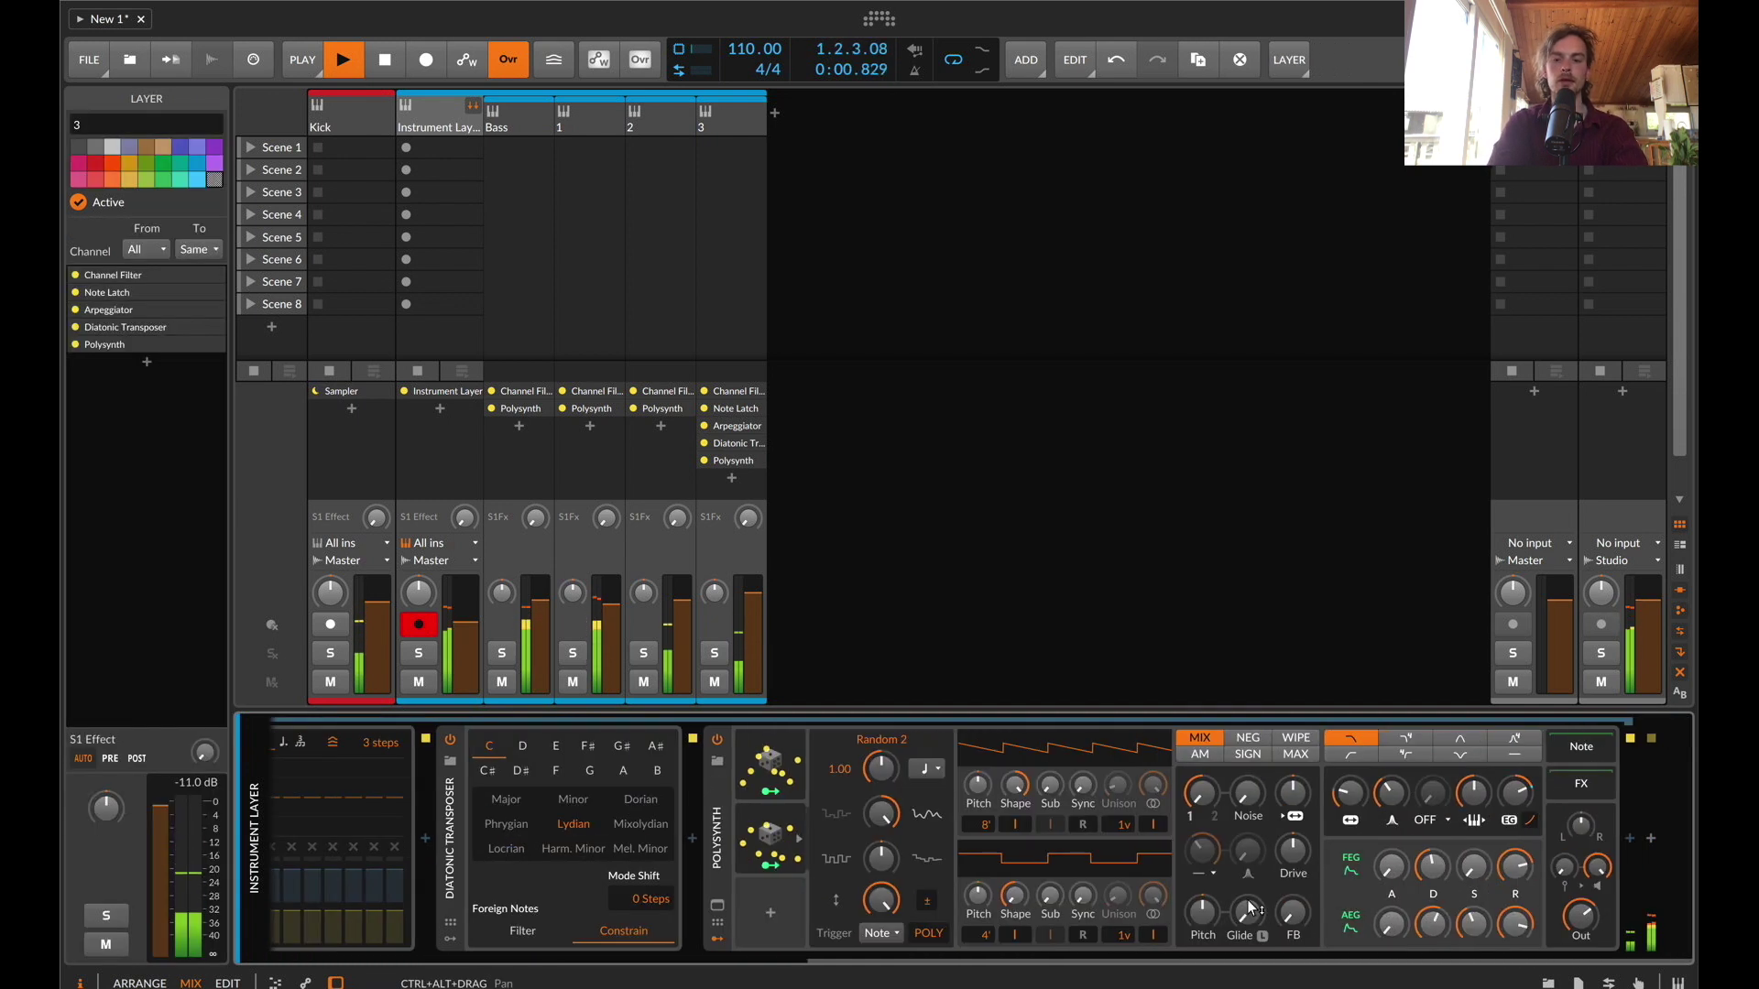
left_click_drag(981, 827, 981, 841)
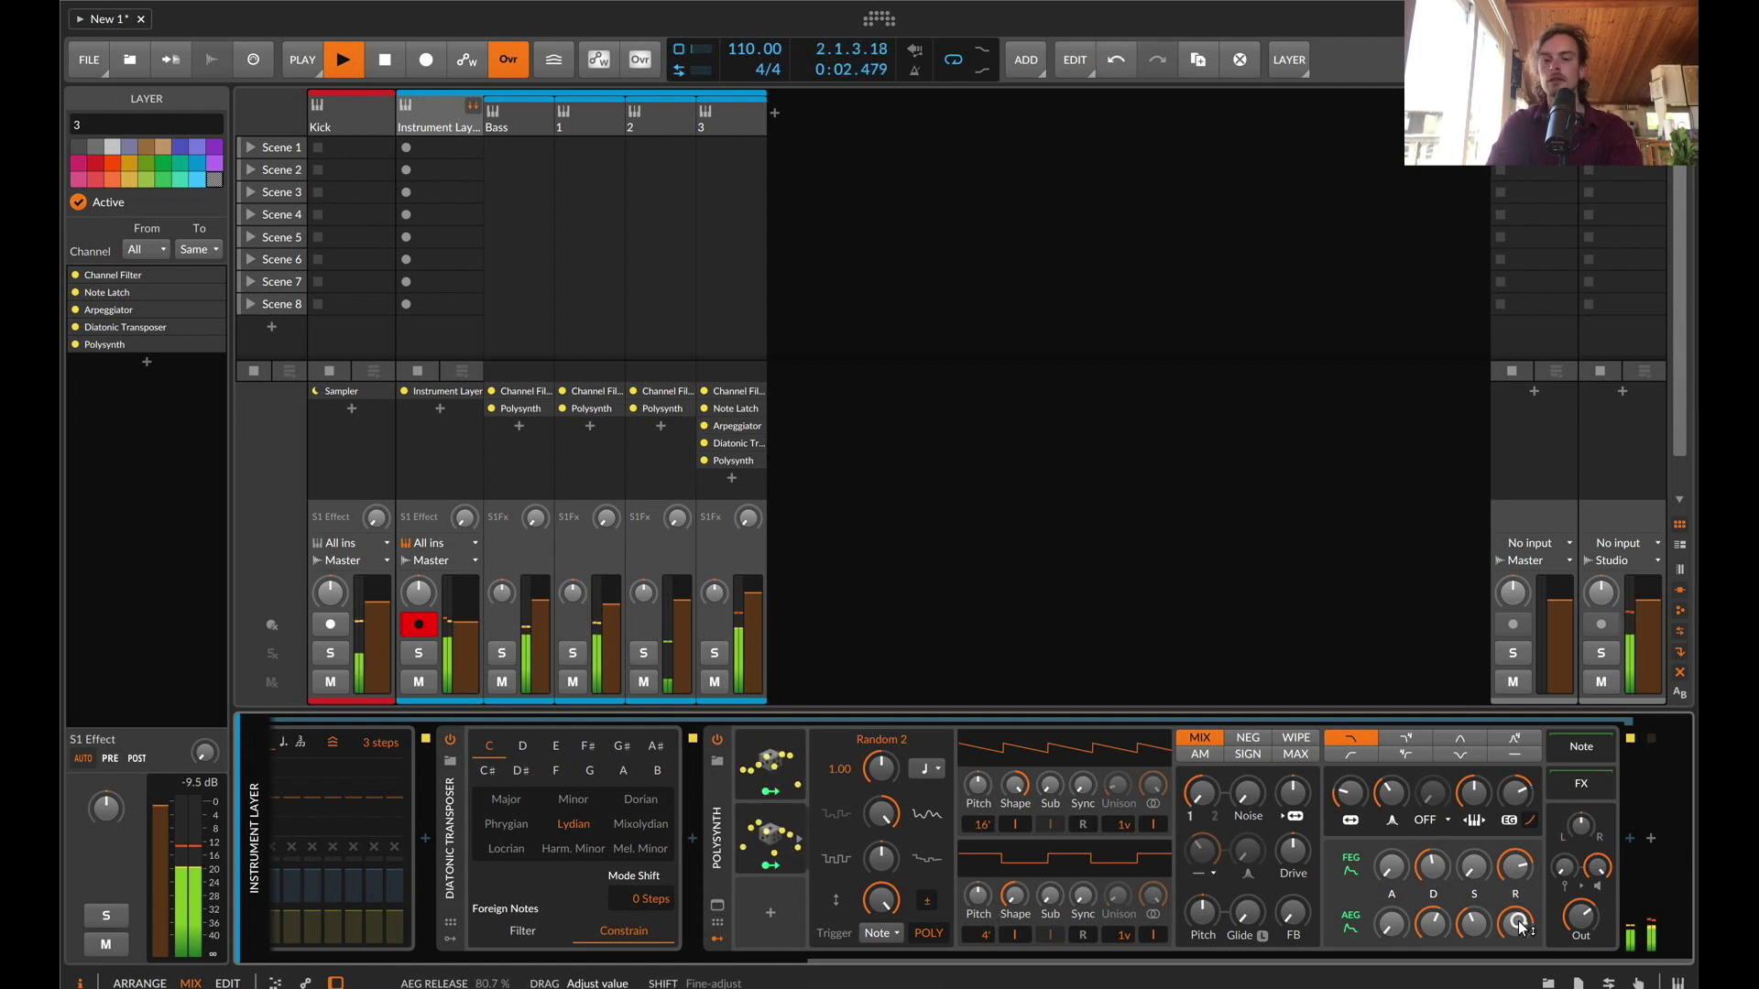
left_click_drag(1245, 921, 1244, 904)
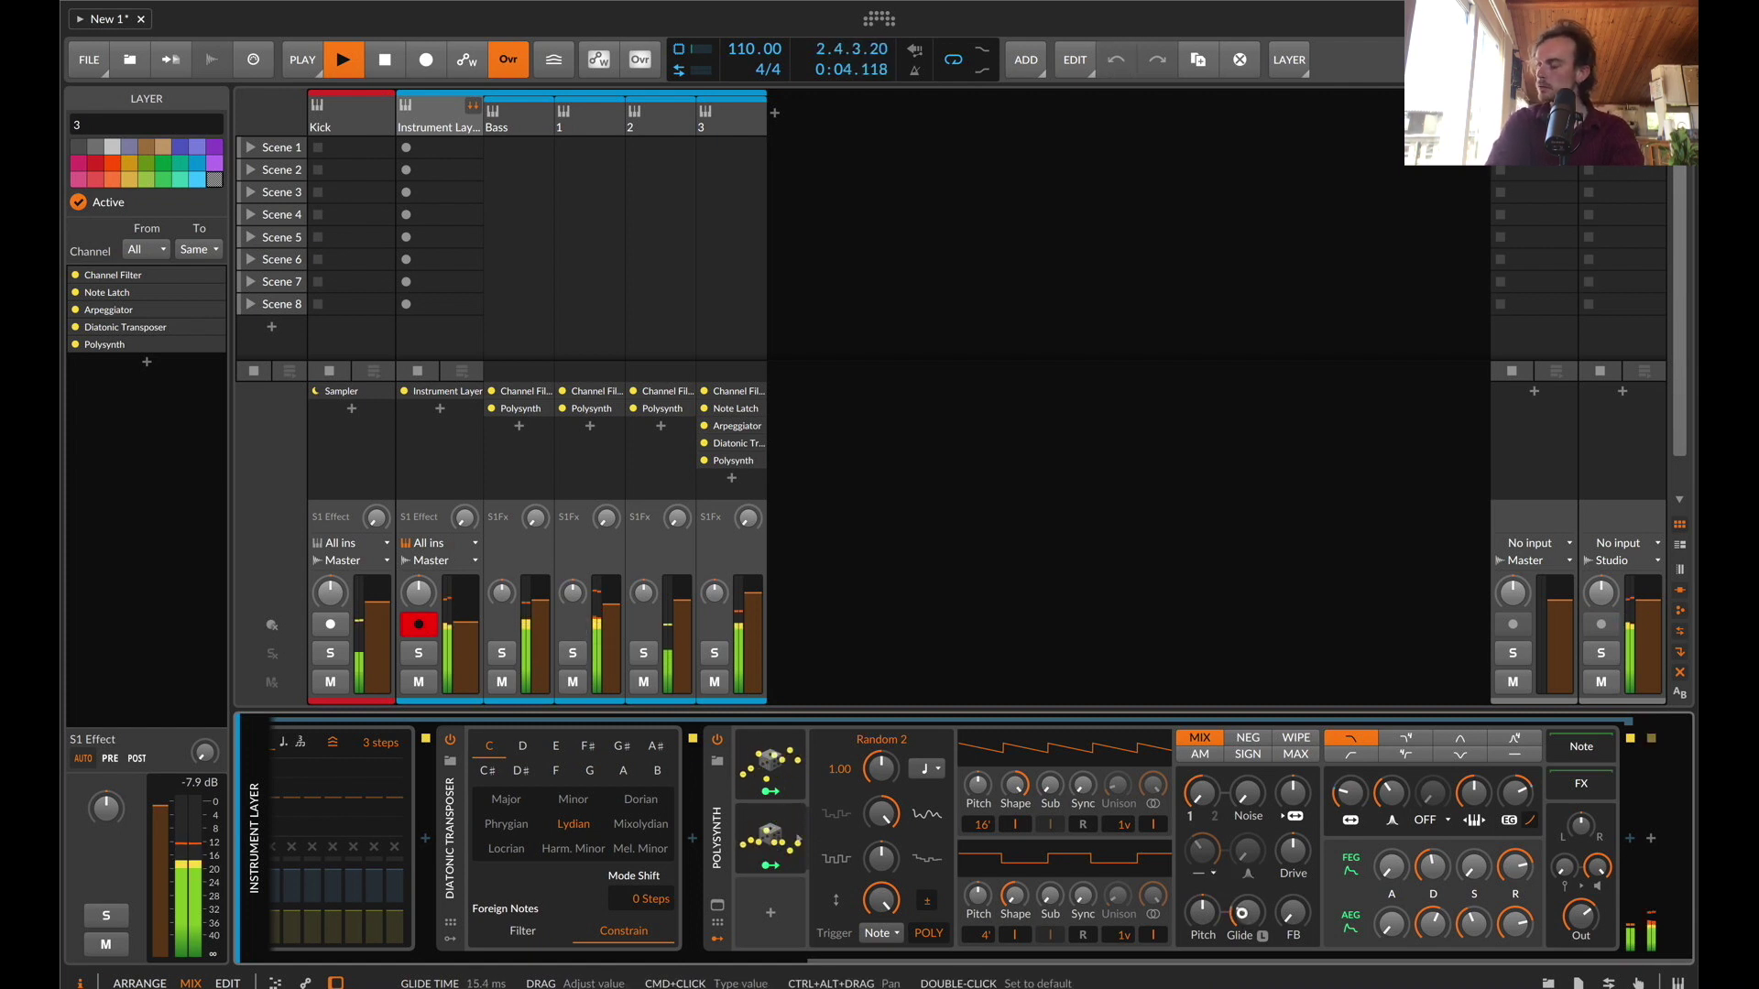
scroll(1243, 915, "left", 10)
scroll(1243, 915, "right", 10)
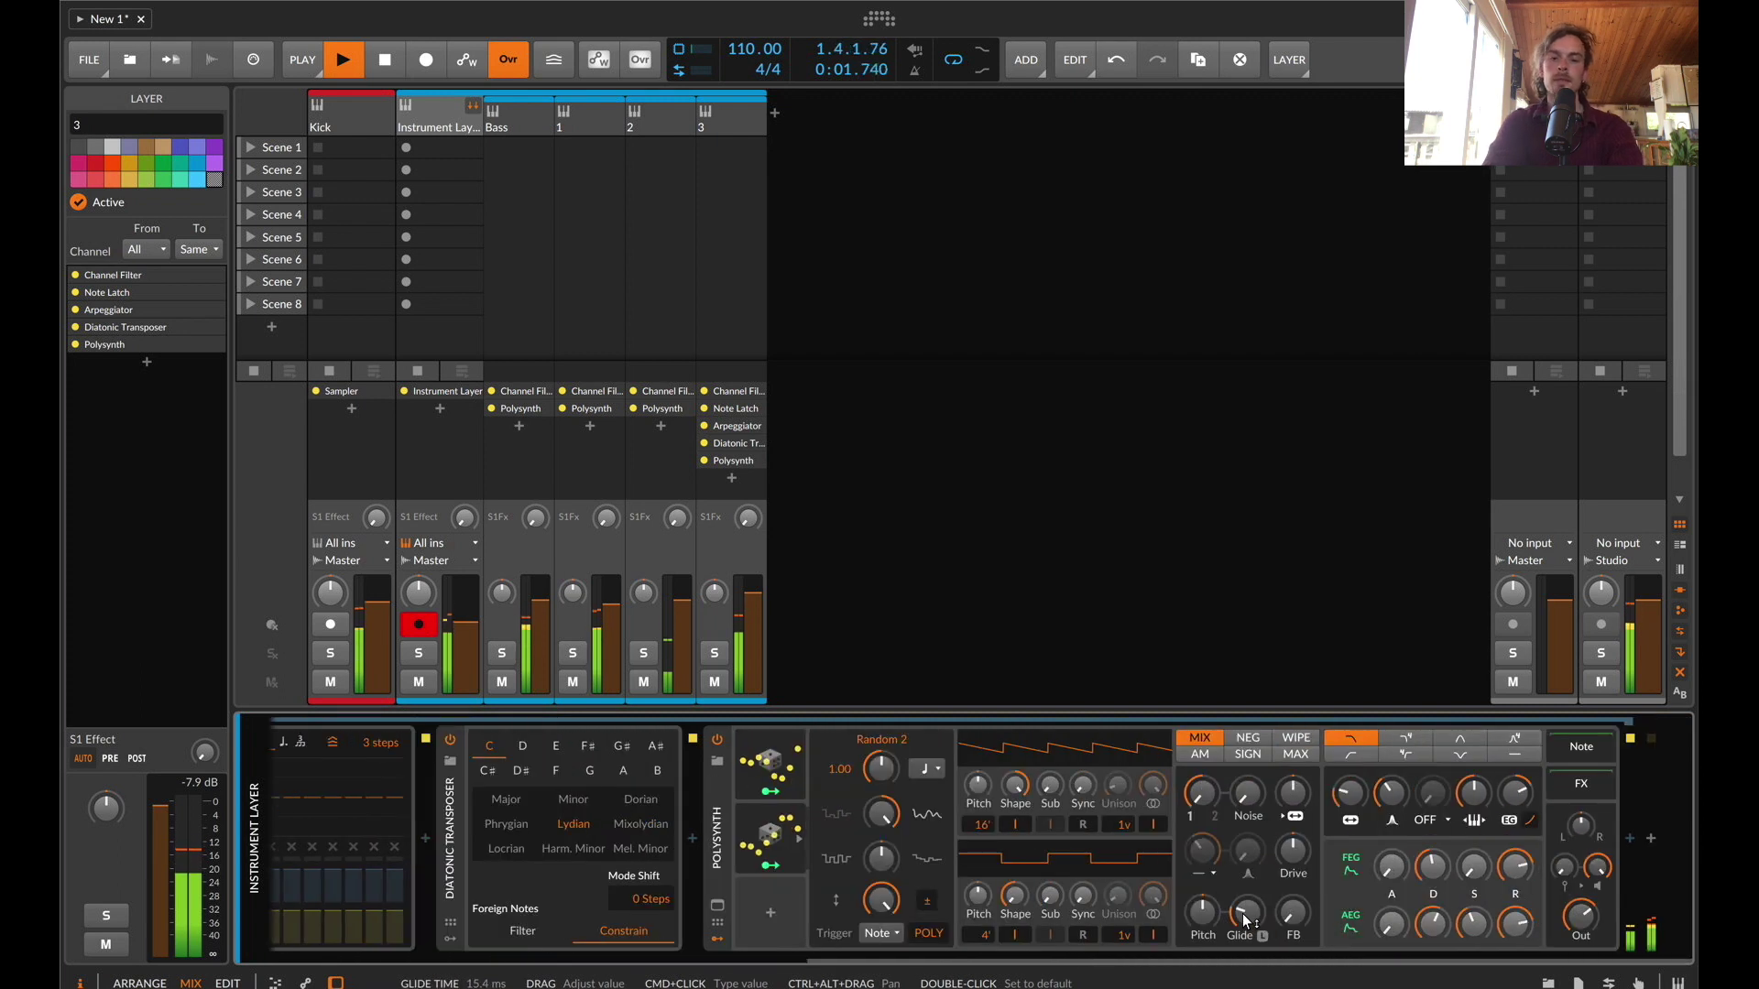
scroll(341, 780, "left", 10)
On layer 1's Polysynth, raise the filter envelope amount, lower the filter frequency and reduce the LFO amount to about 88 %
left_click(341, 775)
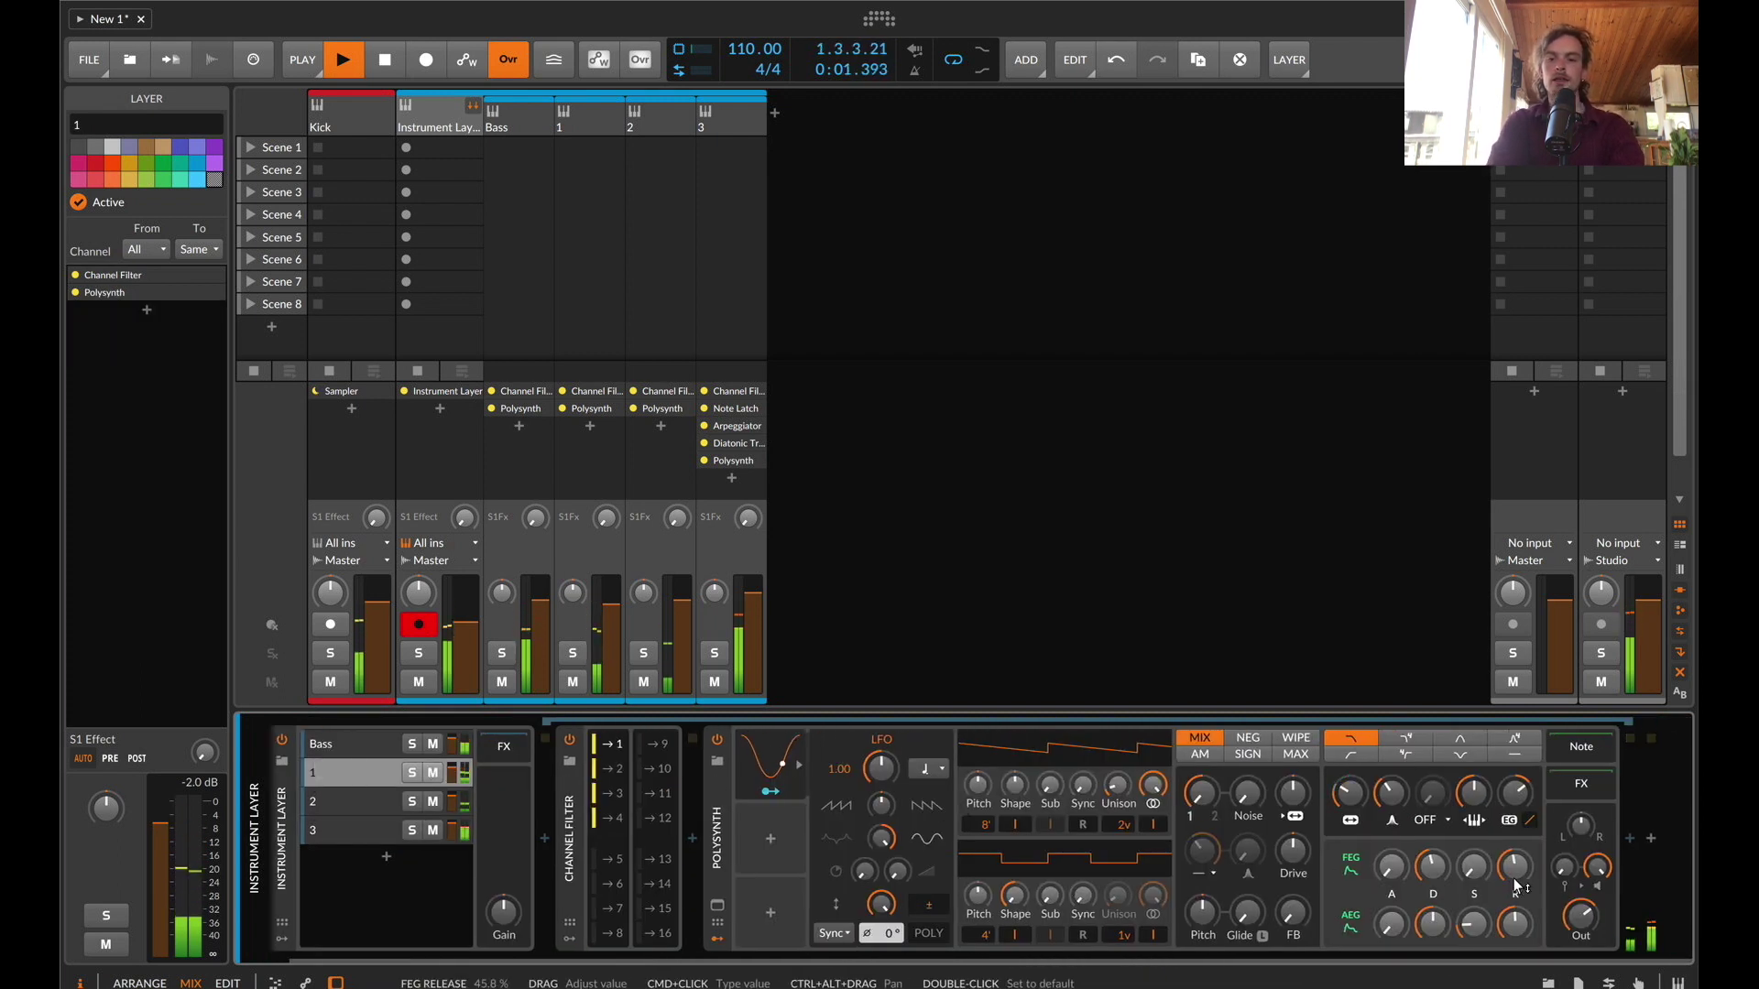
left_click_drag(1509, 795, 1510, 794)
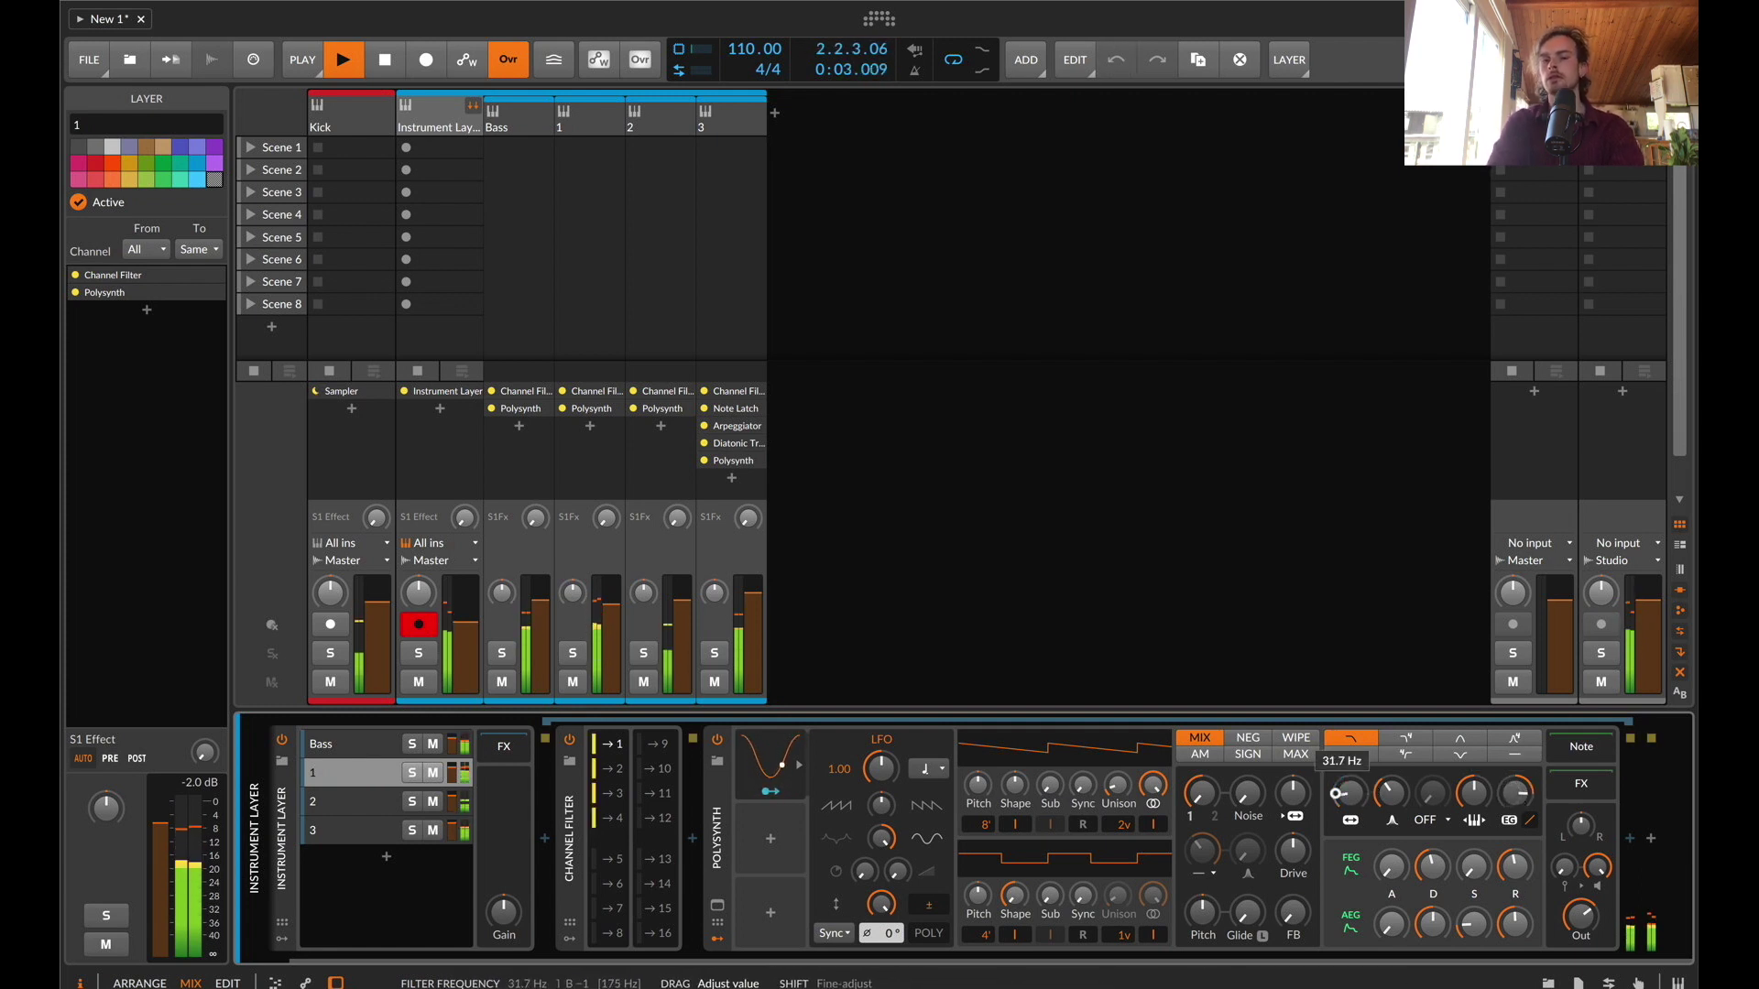
mouse_move(882, 905)
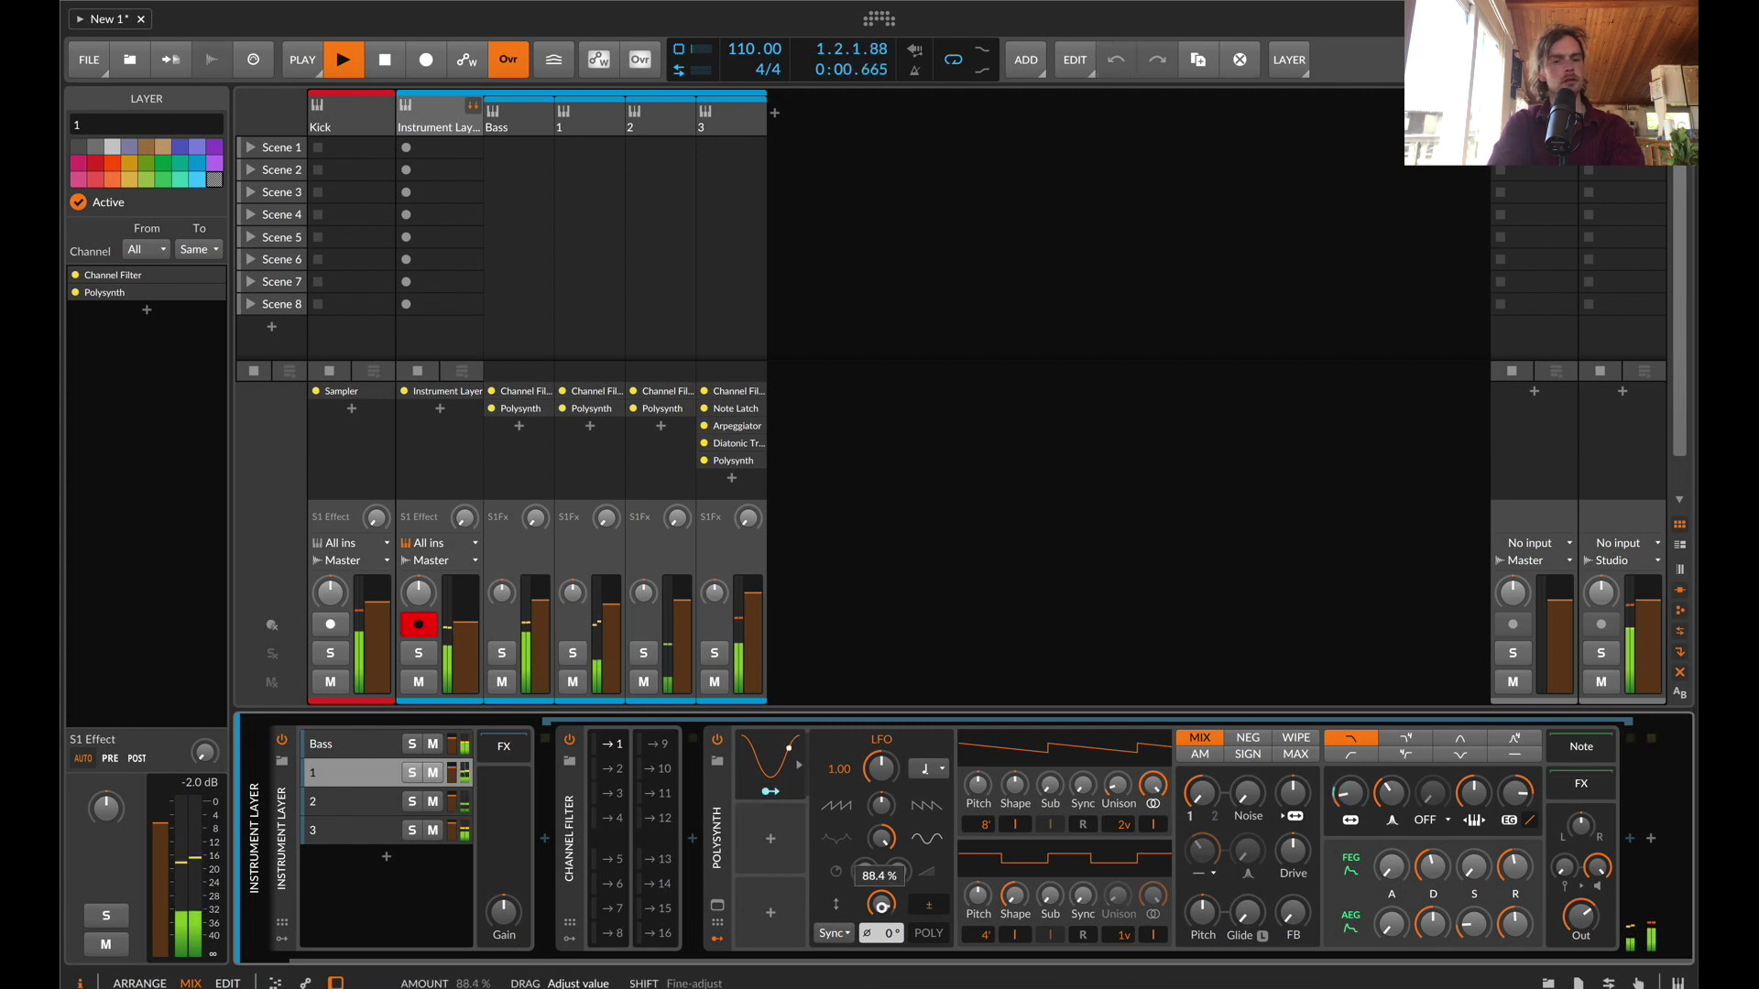
left_click_drag(881, 907, 881, 908)
Duplicate layer 1's LFO within its Polysynth and set the copy's timebase to an eighth note
left_click_drag(775, 766, 775, 835)
left_click(818, 839)
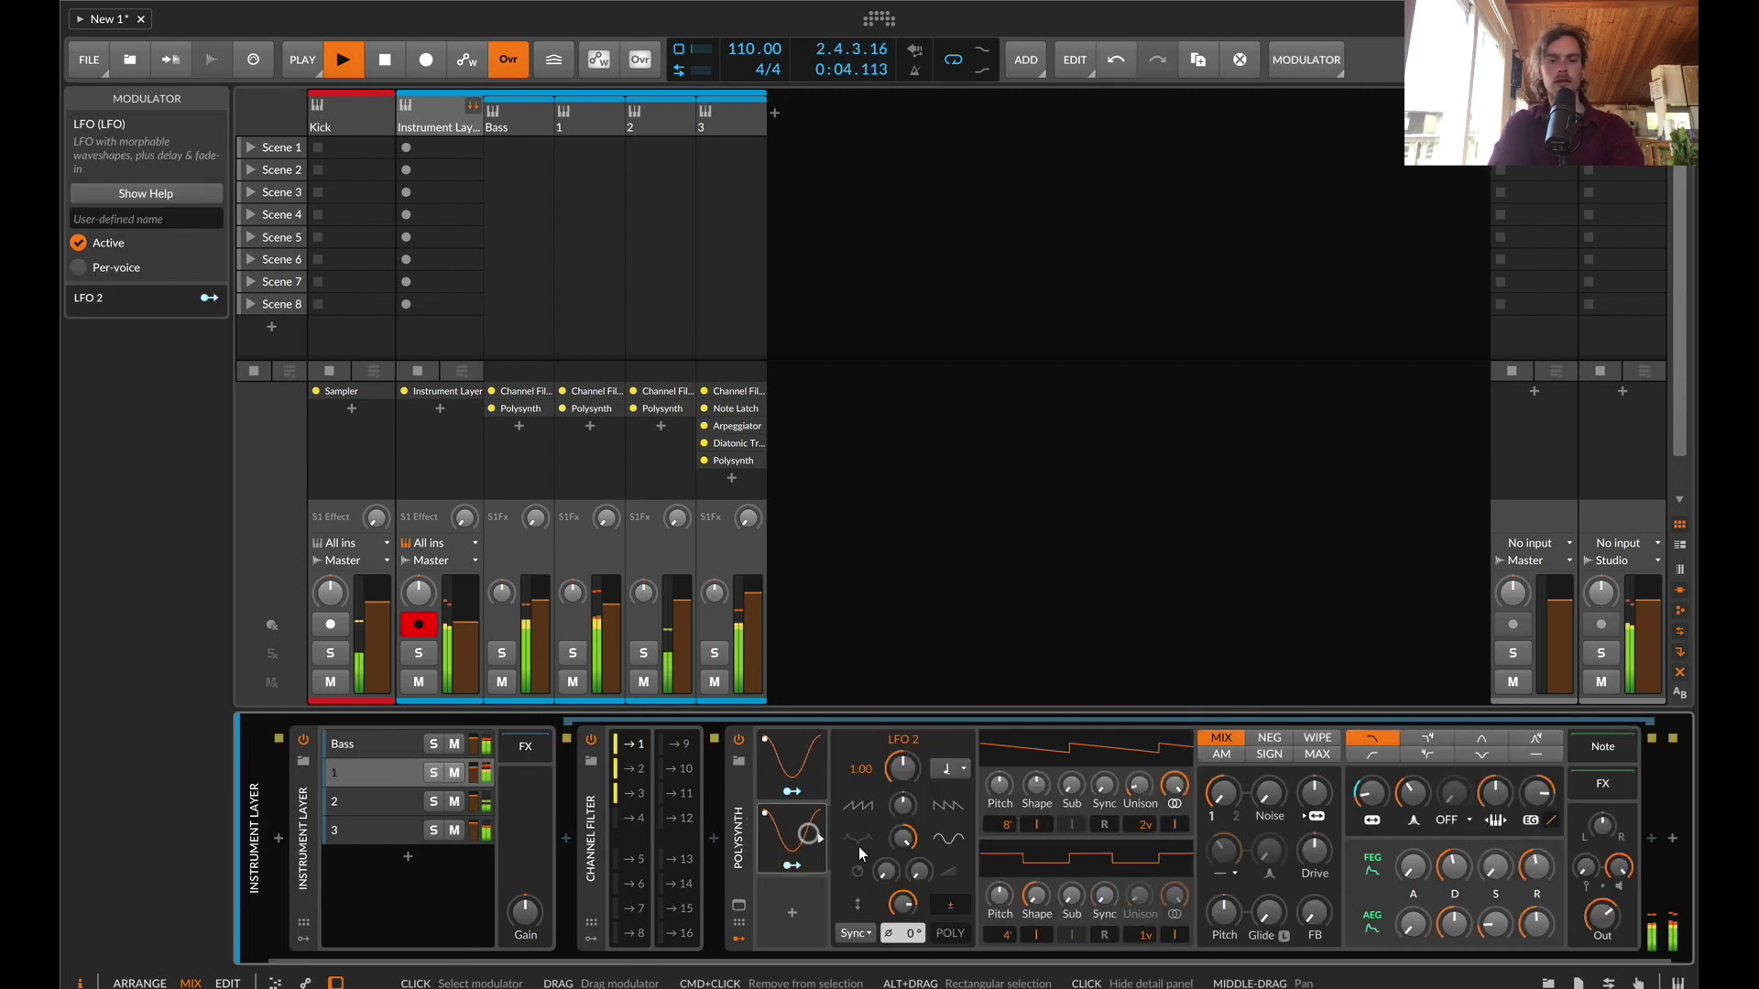
left_click(946, 781)
left_click(1010, 465)
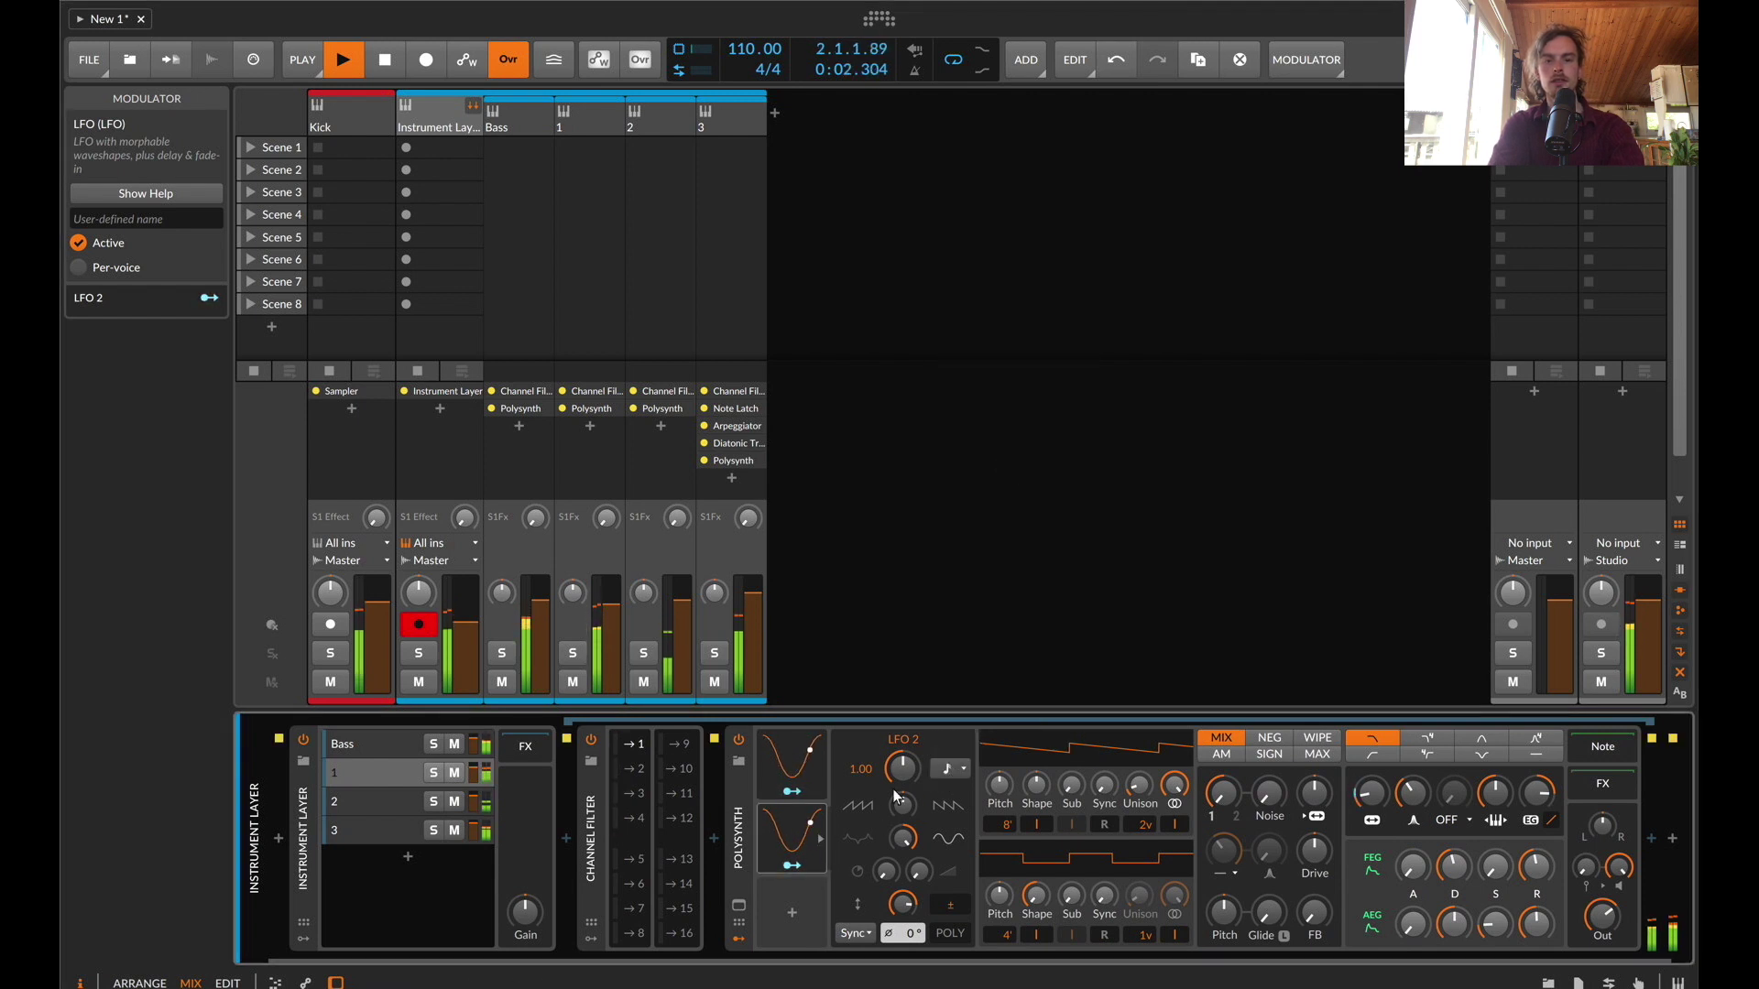
Change LFO 2's waveform and map it to layer 1's filter frequency with an amount of +36.00
left_click(791, 865)
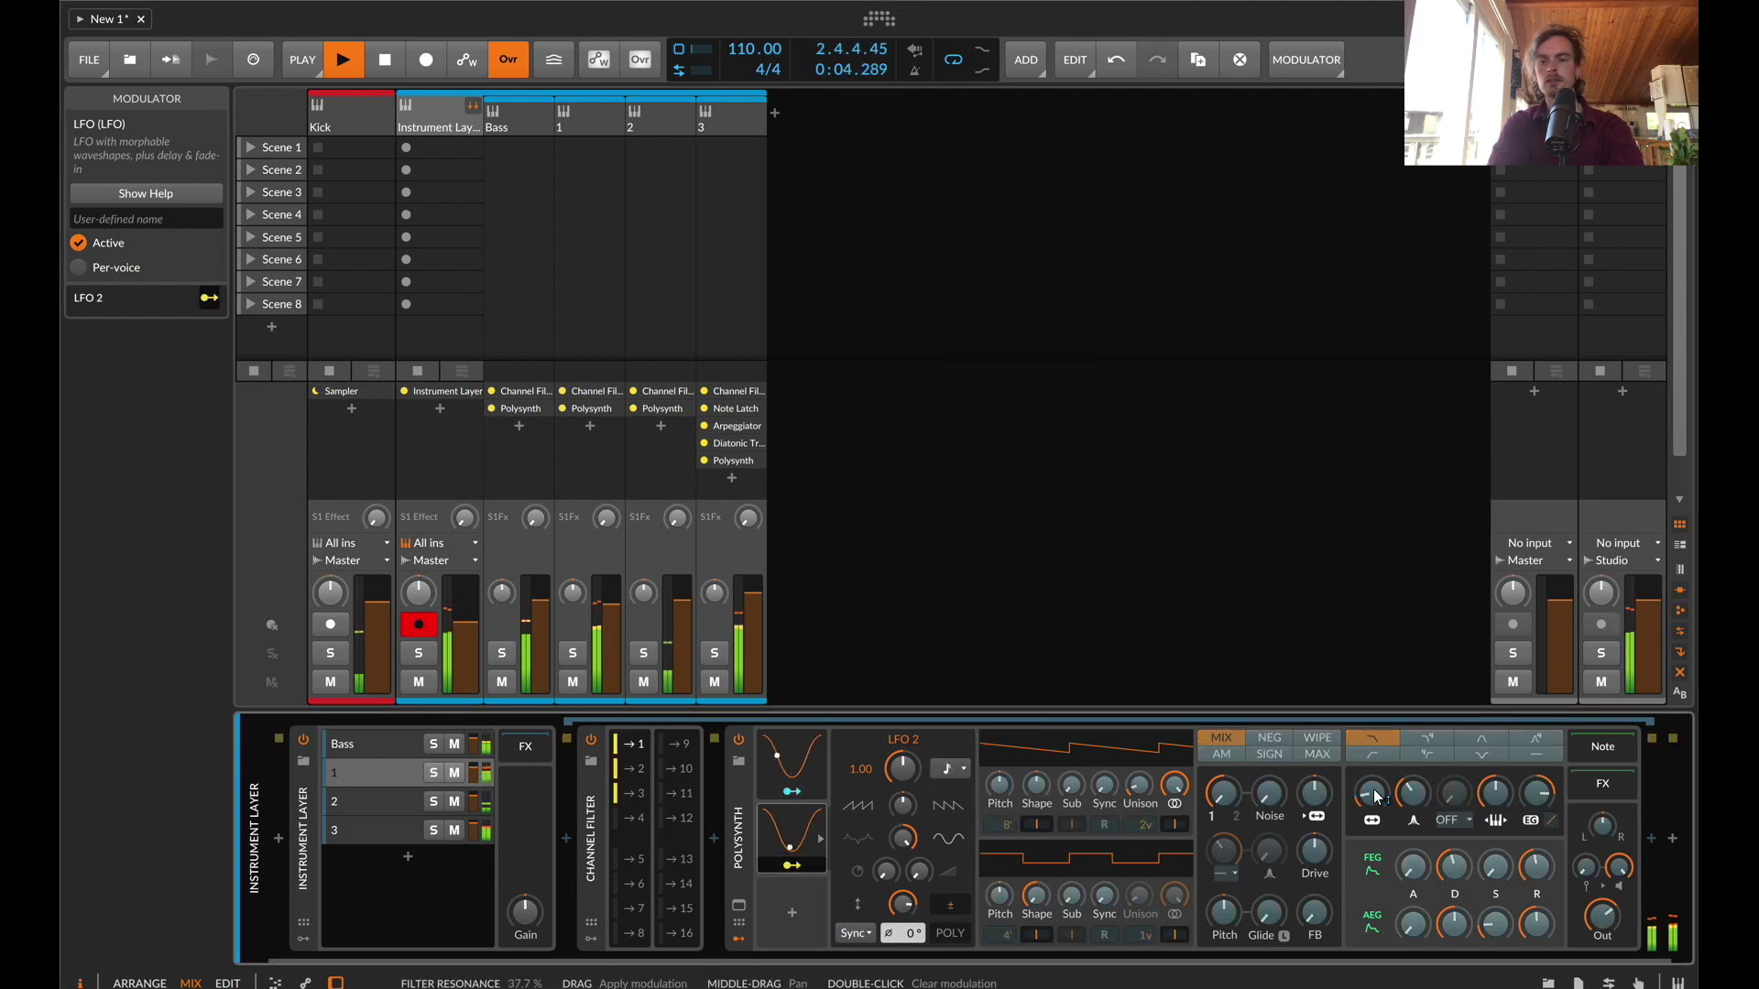
left_click_drag(1370, 793, 1369, 785)
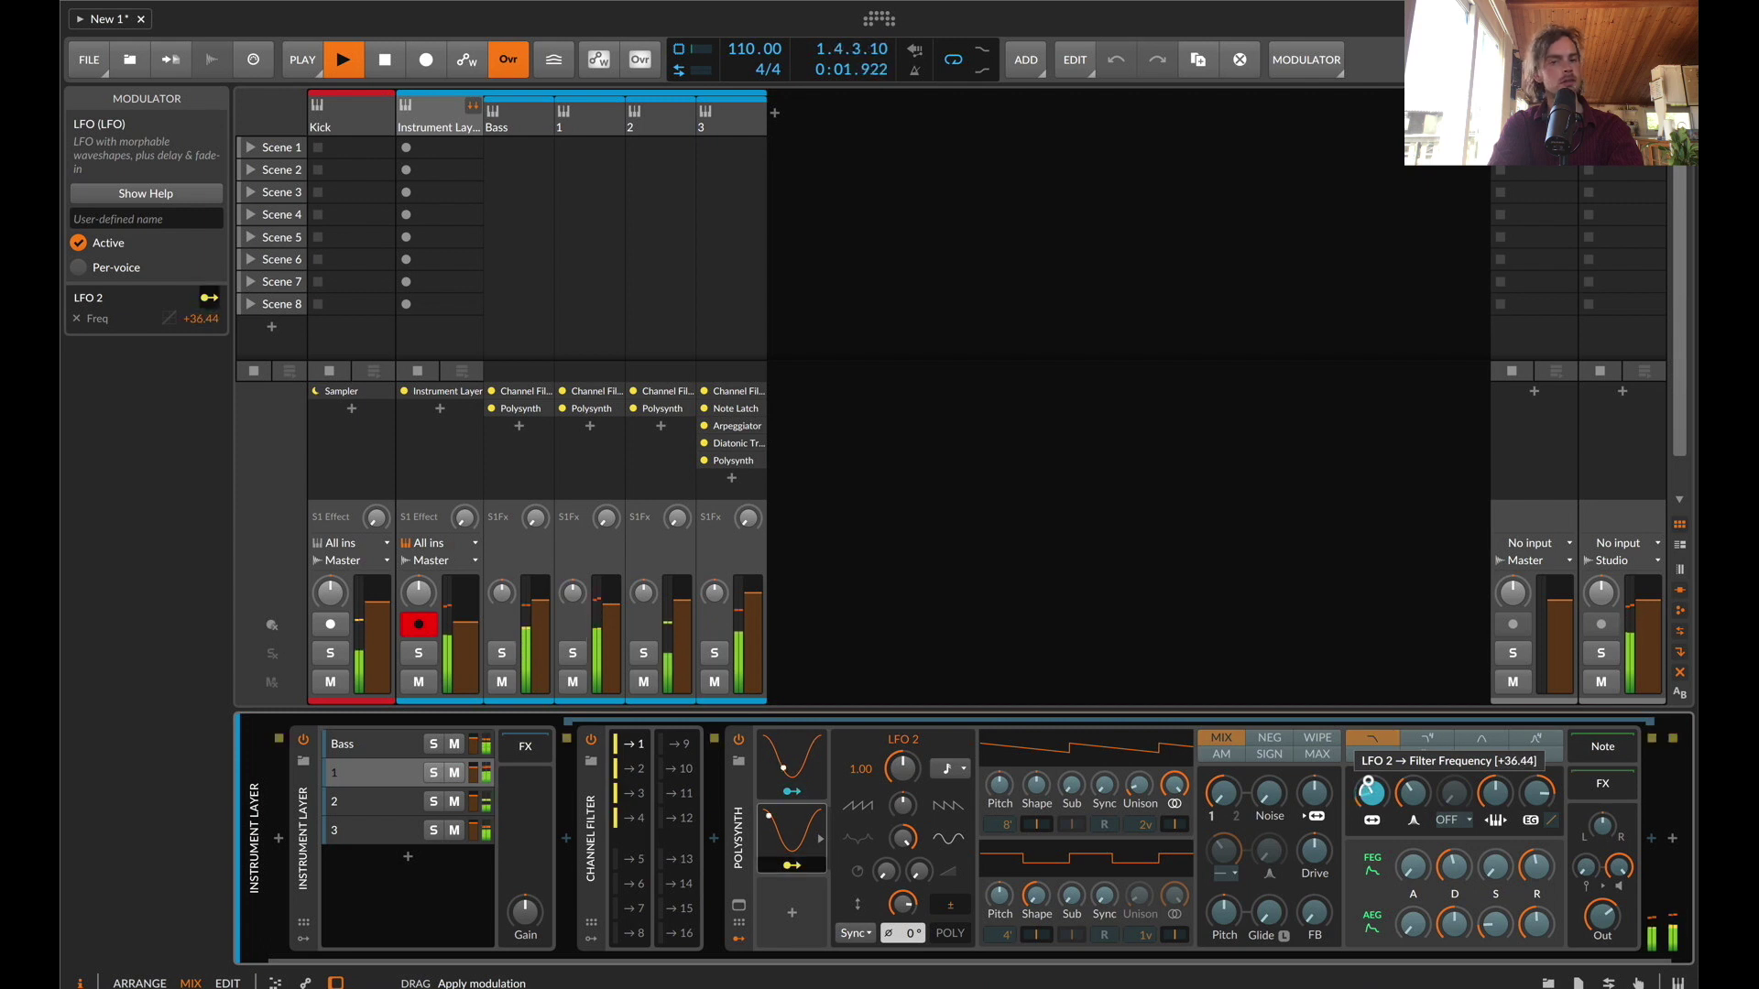
left_click_drag(1369, 786, 1369, 780)
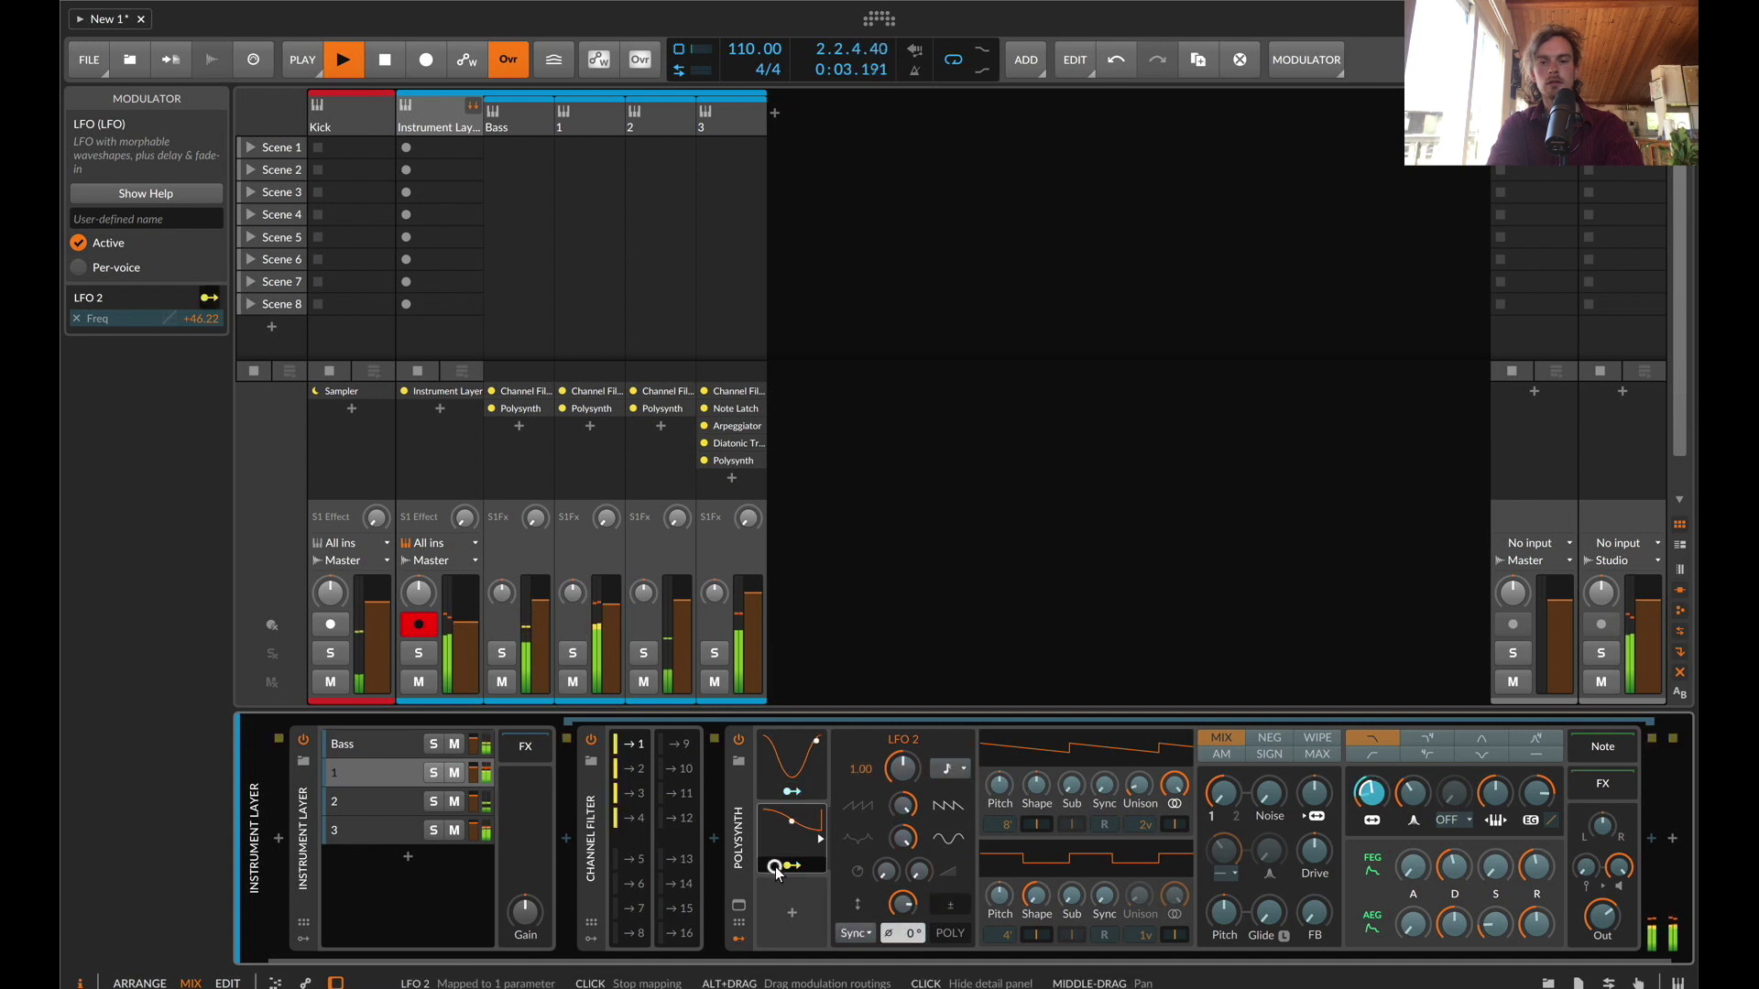
left_click_drag(1373, 794, 1374, 806)
key("Escape")
Adjust layer 1's filter envelope amount and envelope settings, and set the filter frequency to about 111 Hz
mouse_move(1538, 794)
left_mouse_down()
mouse_move(1539, 808)
mouse_move(1538, 778)
left_mouse_up()
left_click_drag(1460, 856, 1459, 925)
left_click_drag(1372, 796, 1372, 793)
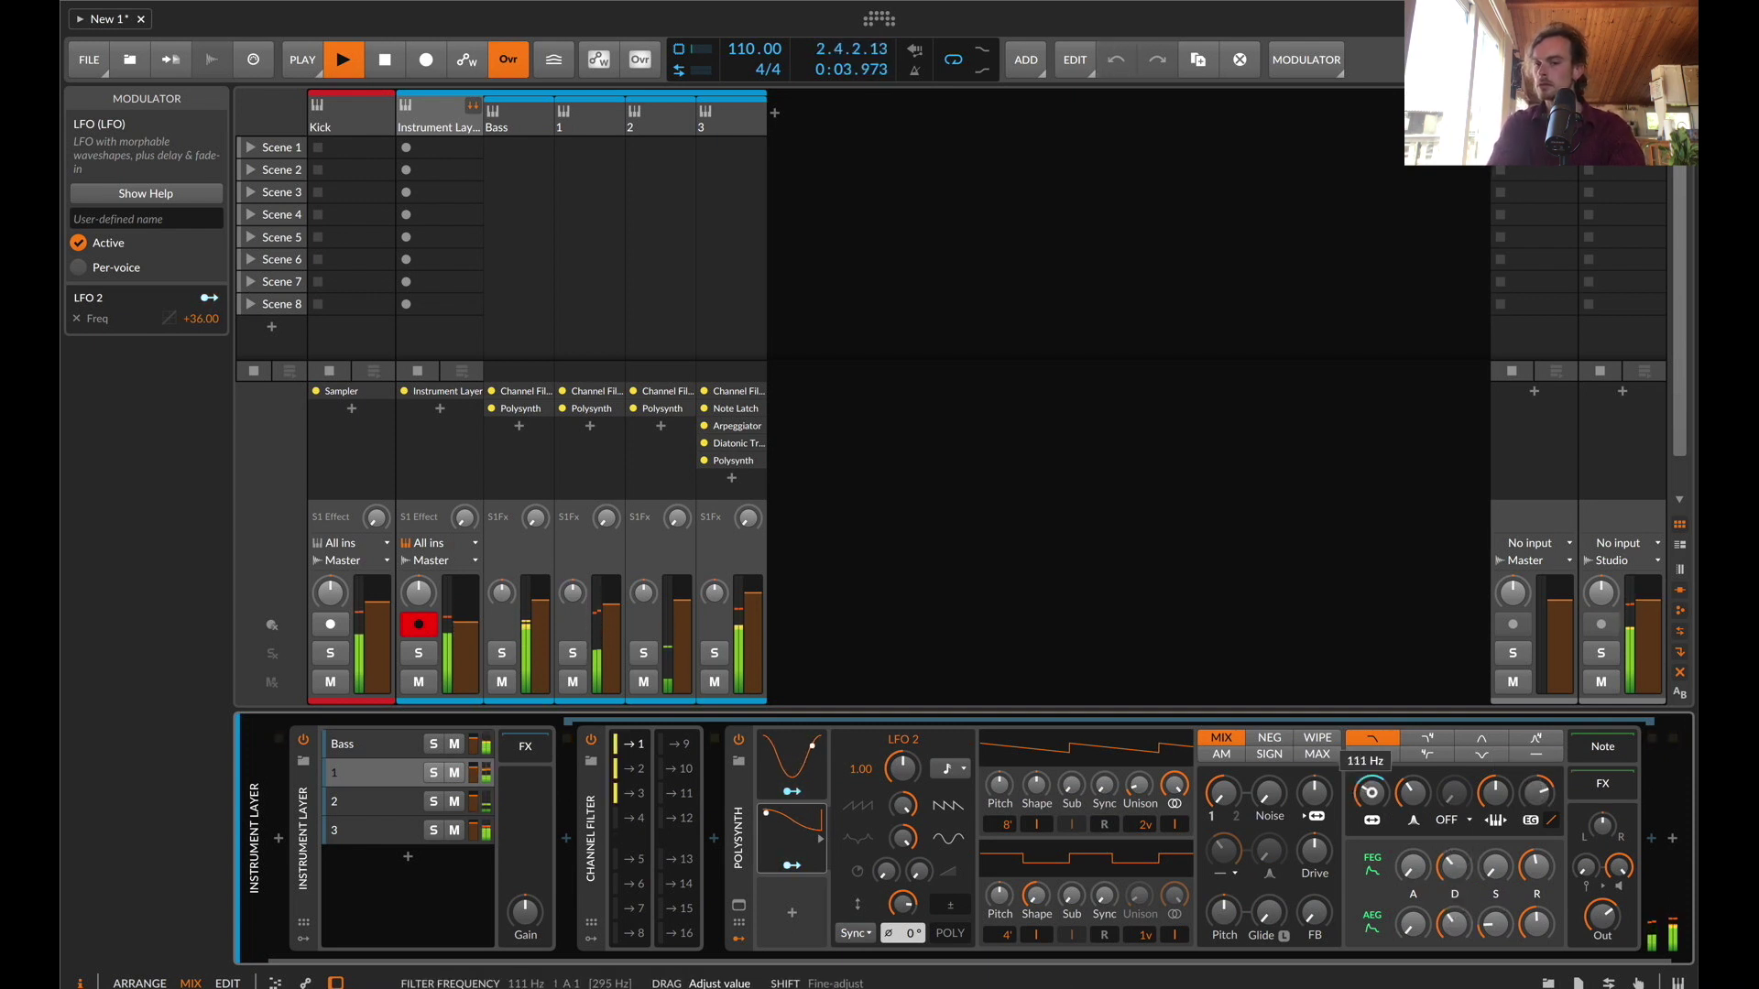
Remove the second LFO from layer 1's Polysynth
left_click(780, 836)
key("super+z")
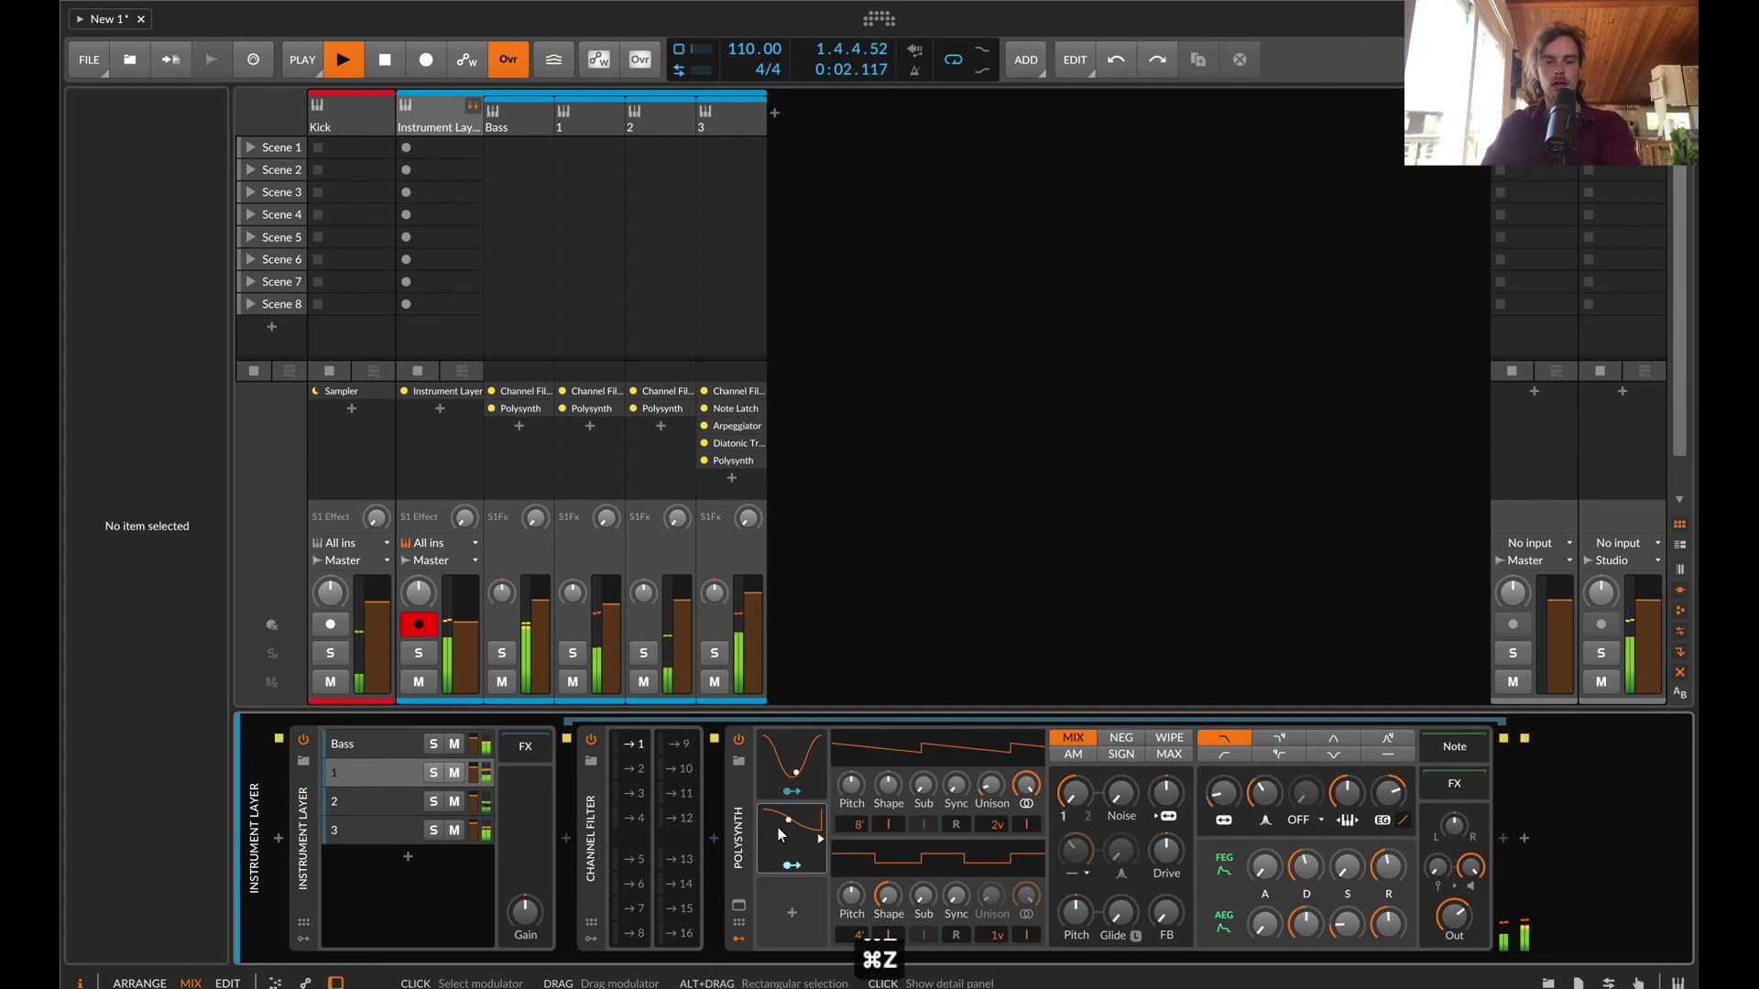
key("super+z")
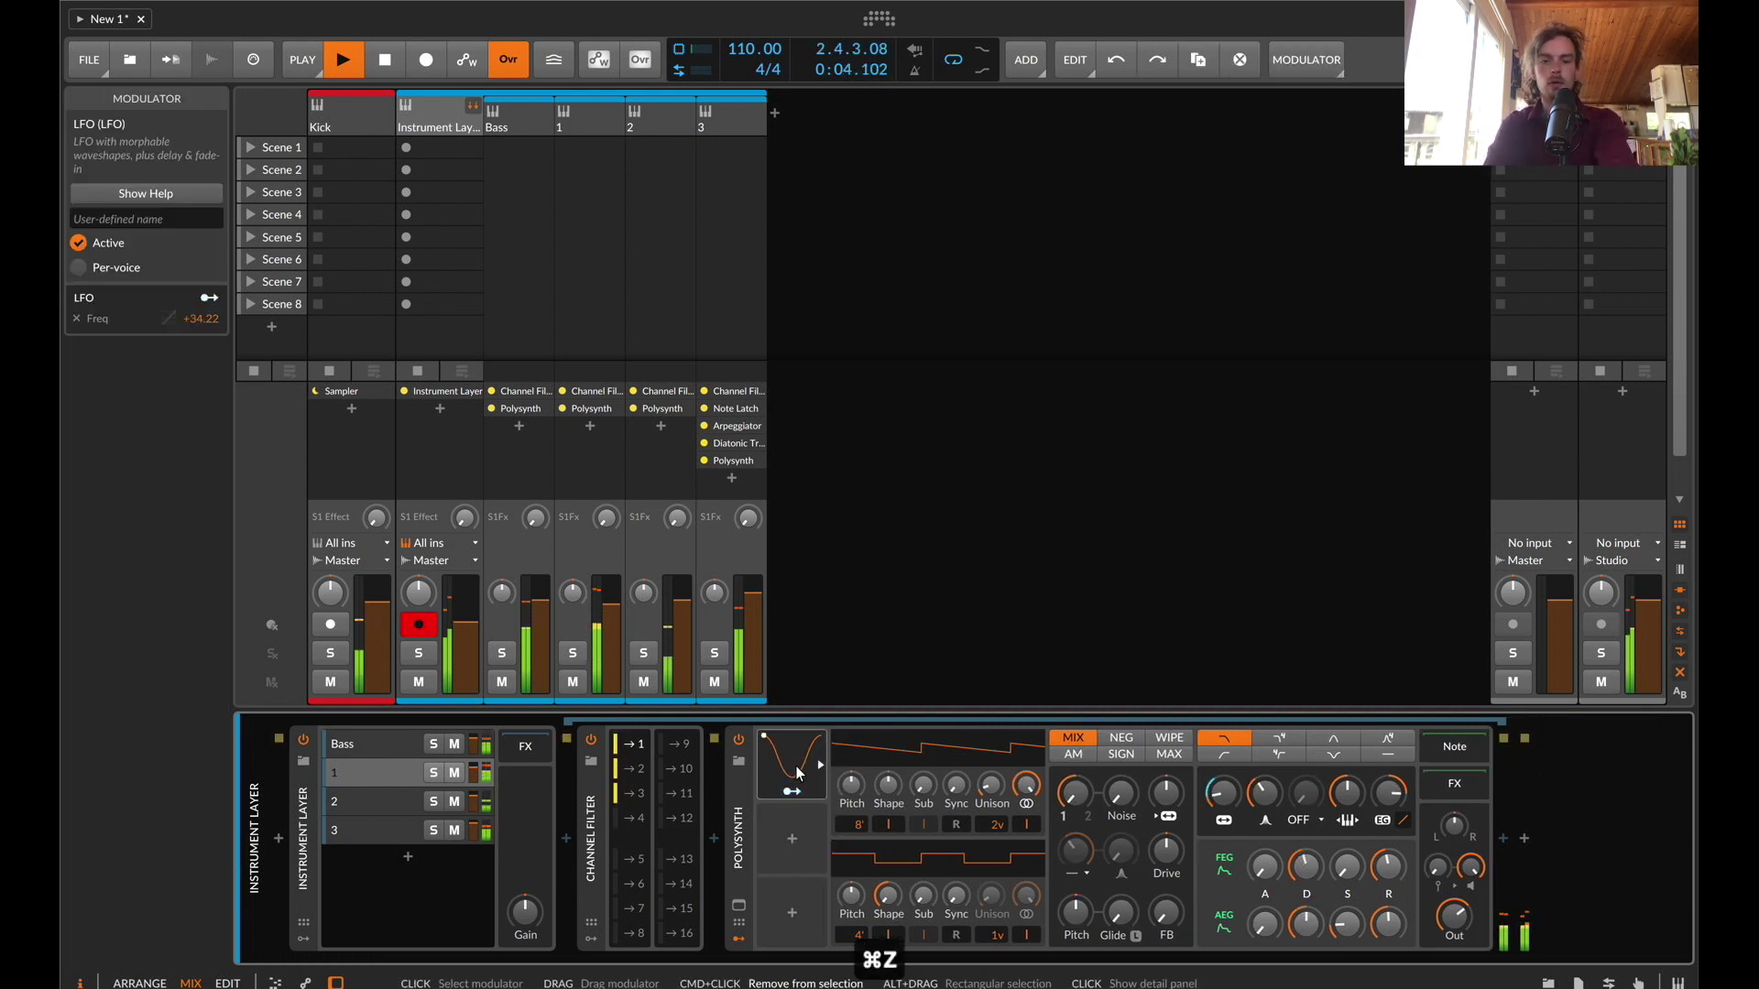
Fine-tune the filter frequency and increase oscillator 1's unison on layer 1's Polysynth
left_click(1219, 800)
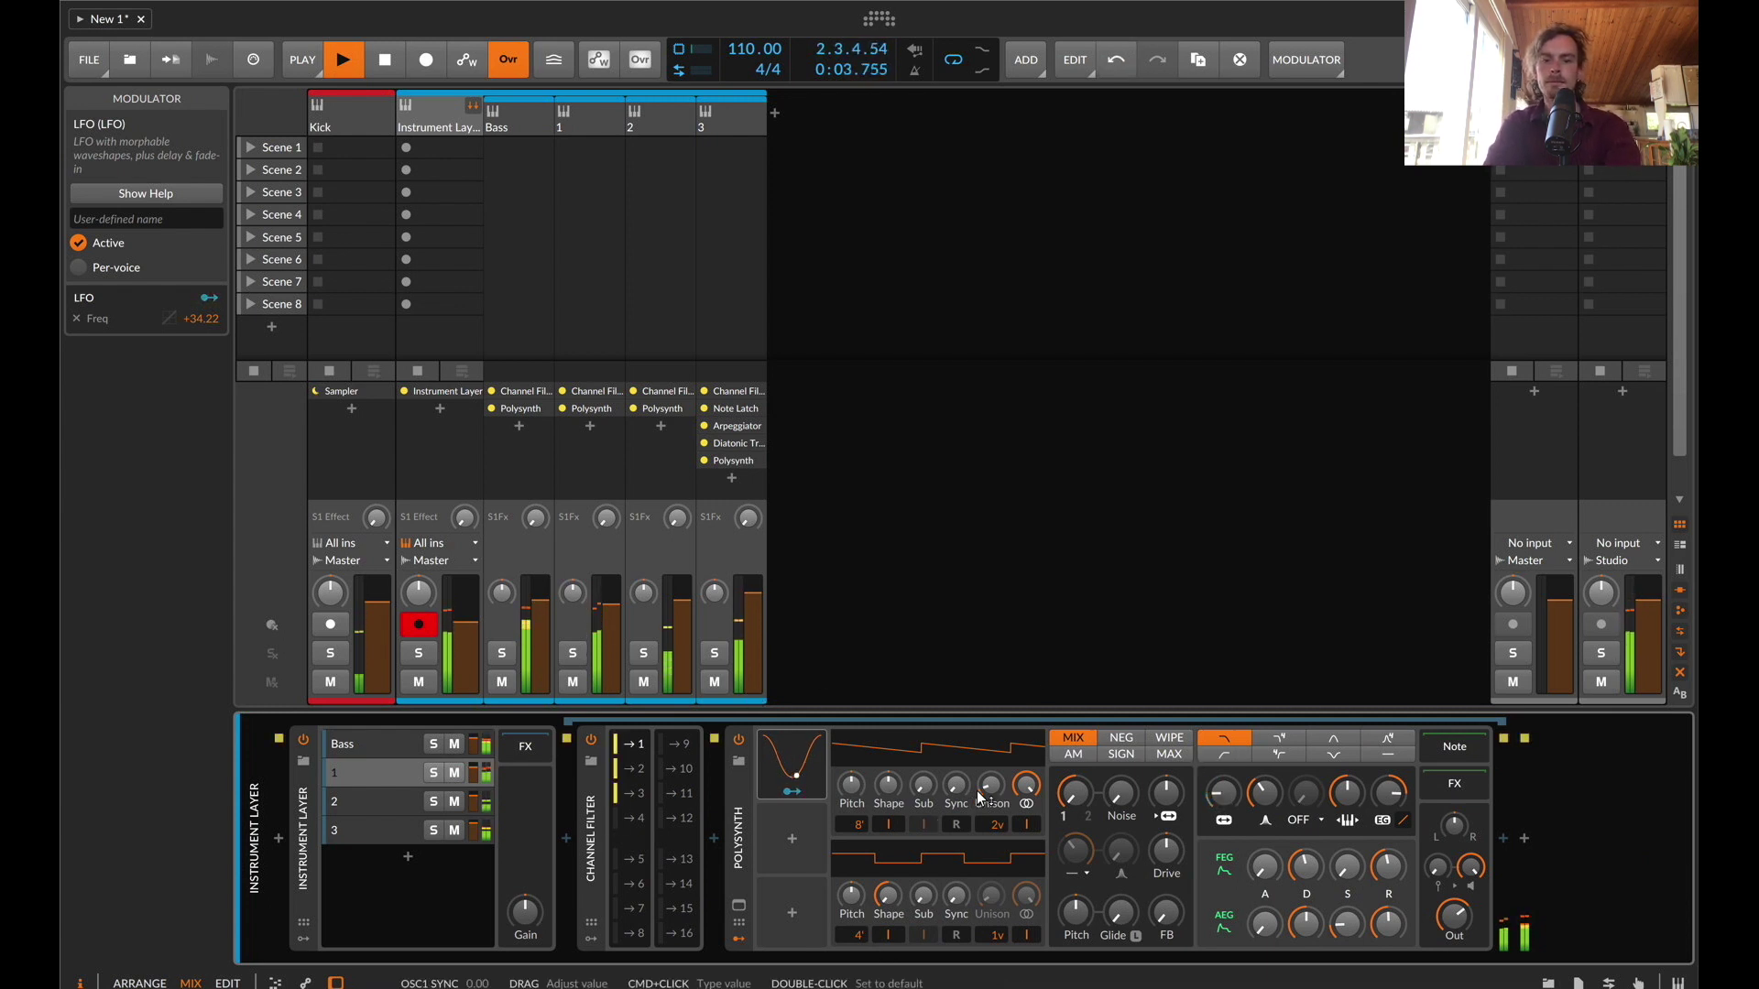
mouse_move(990, 786)
left_click_drag(990, 786, 989, 780)
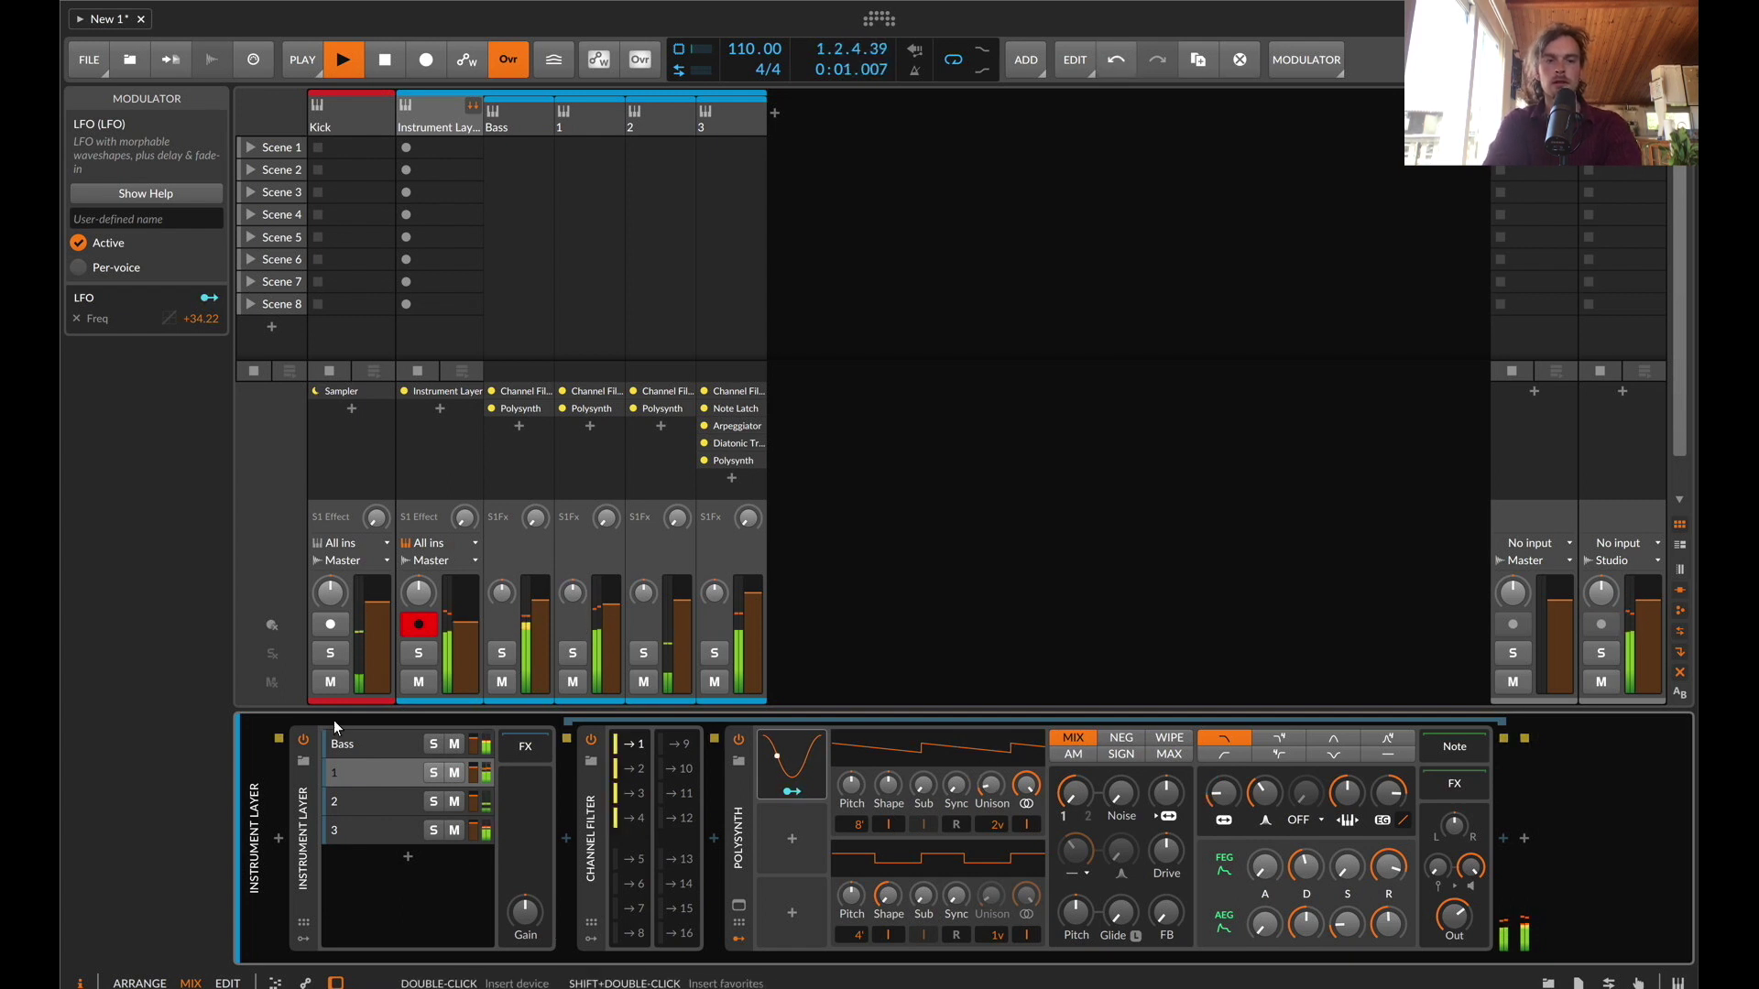
Stop playback, collapse the Instrument Layer's nested channels and switch to the arrangement view
key("space")
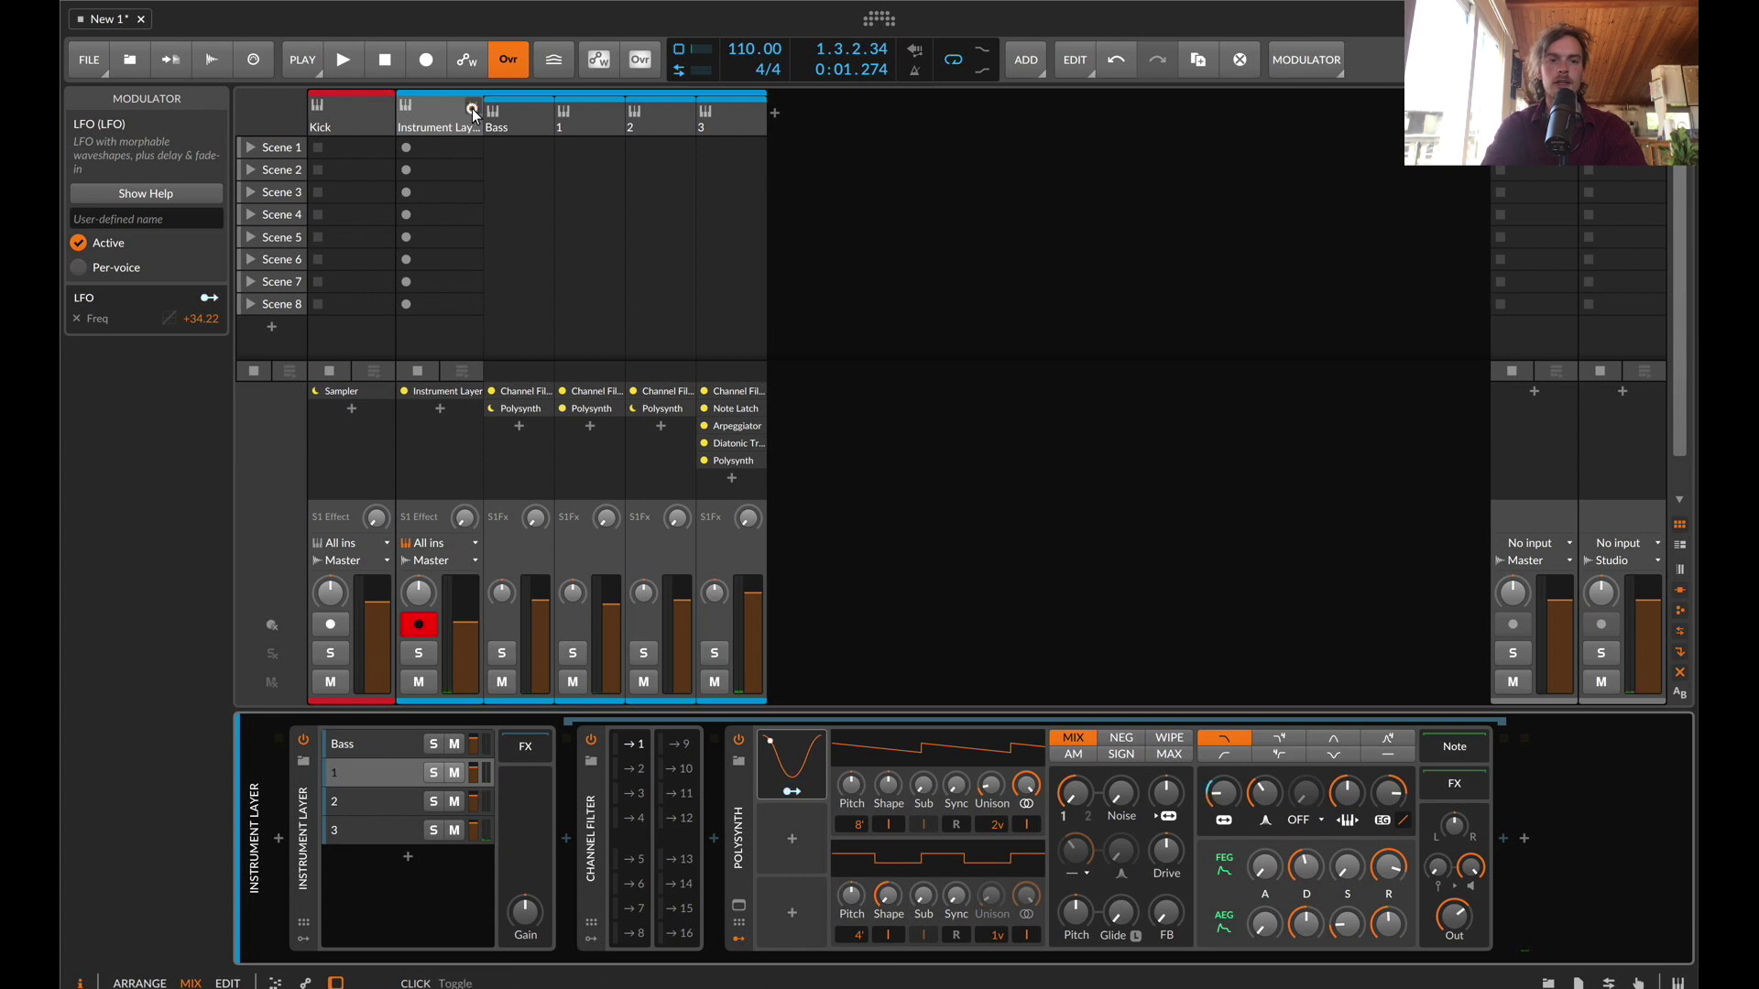
left_click(472, 109)
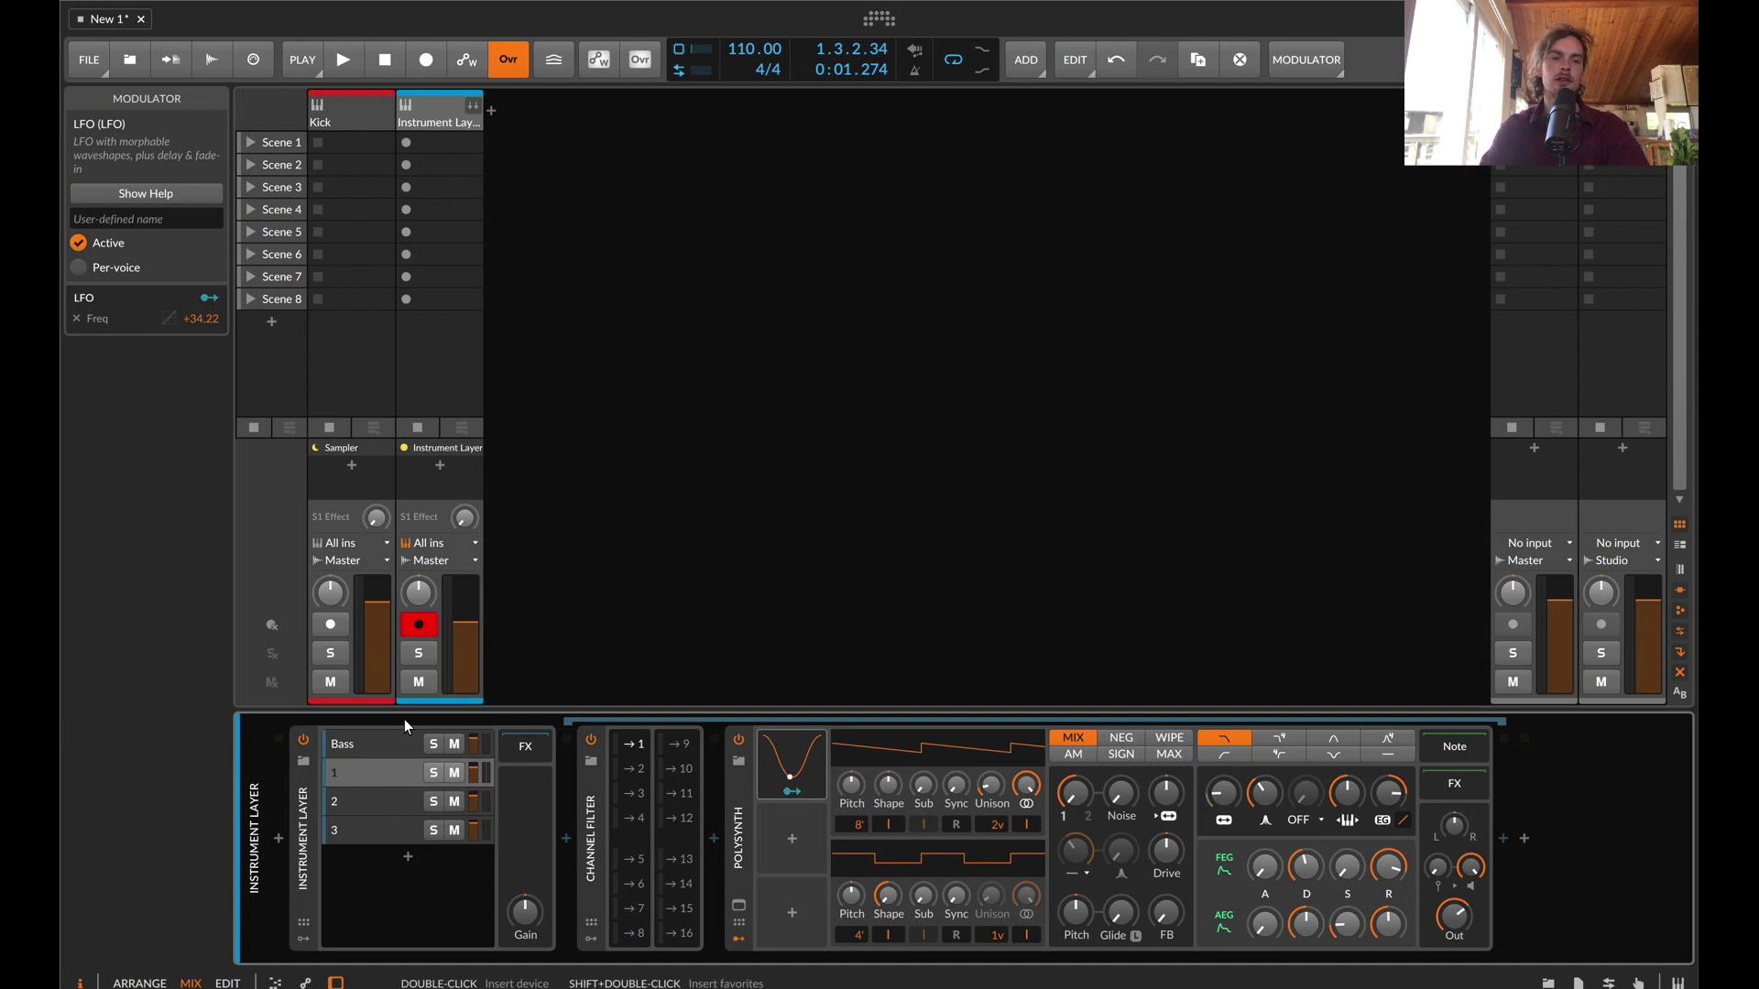
key("Tab")
Delete the short G3 note and the whole second chord from the Instrument Layer clip
left_click(531, 524)
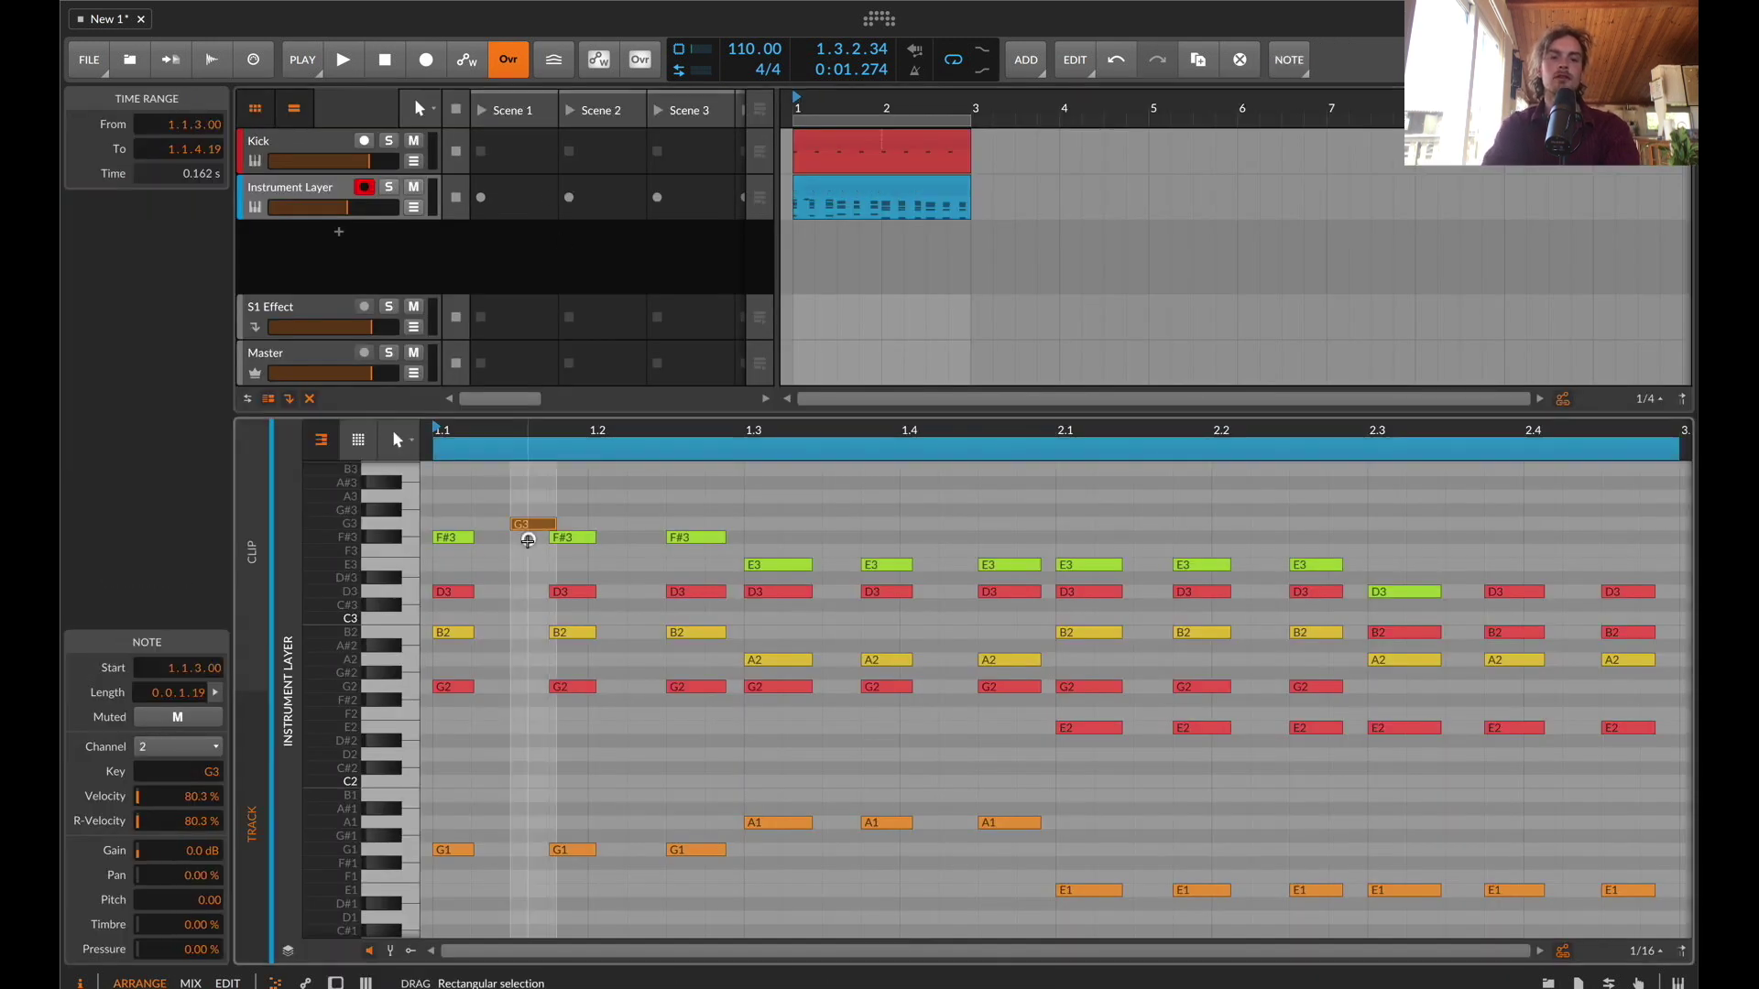
key("BackSpace")
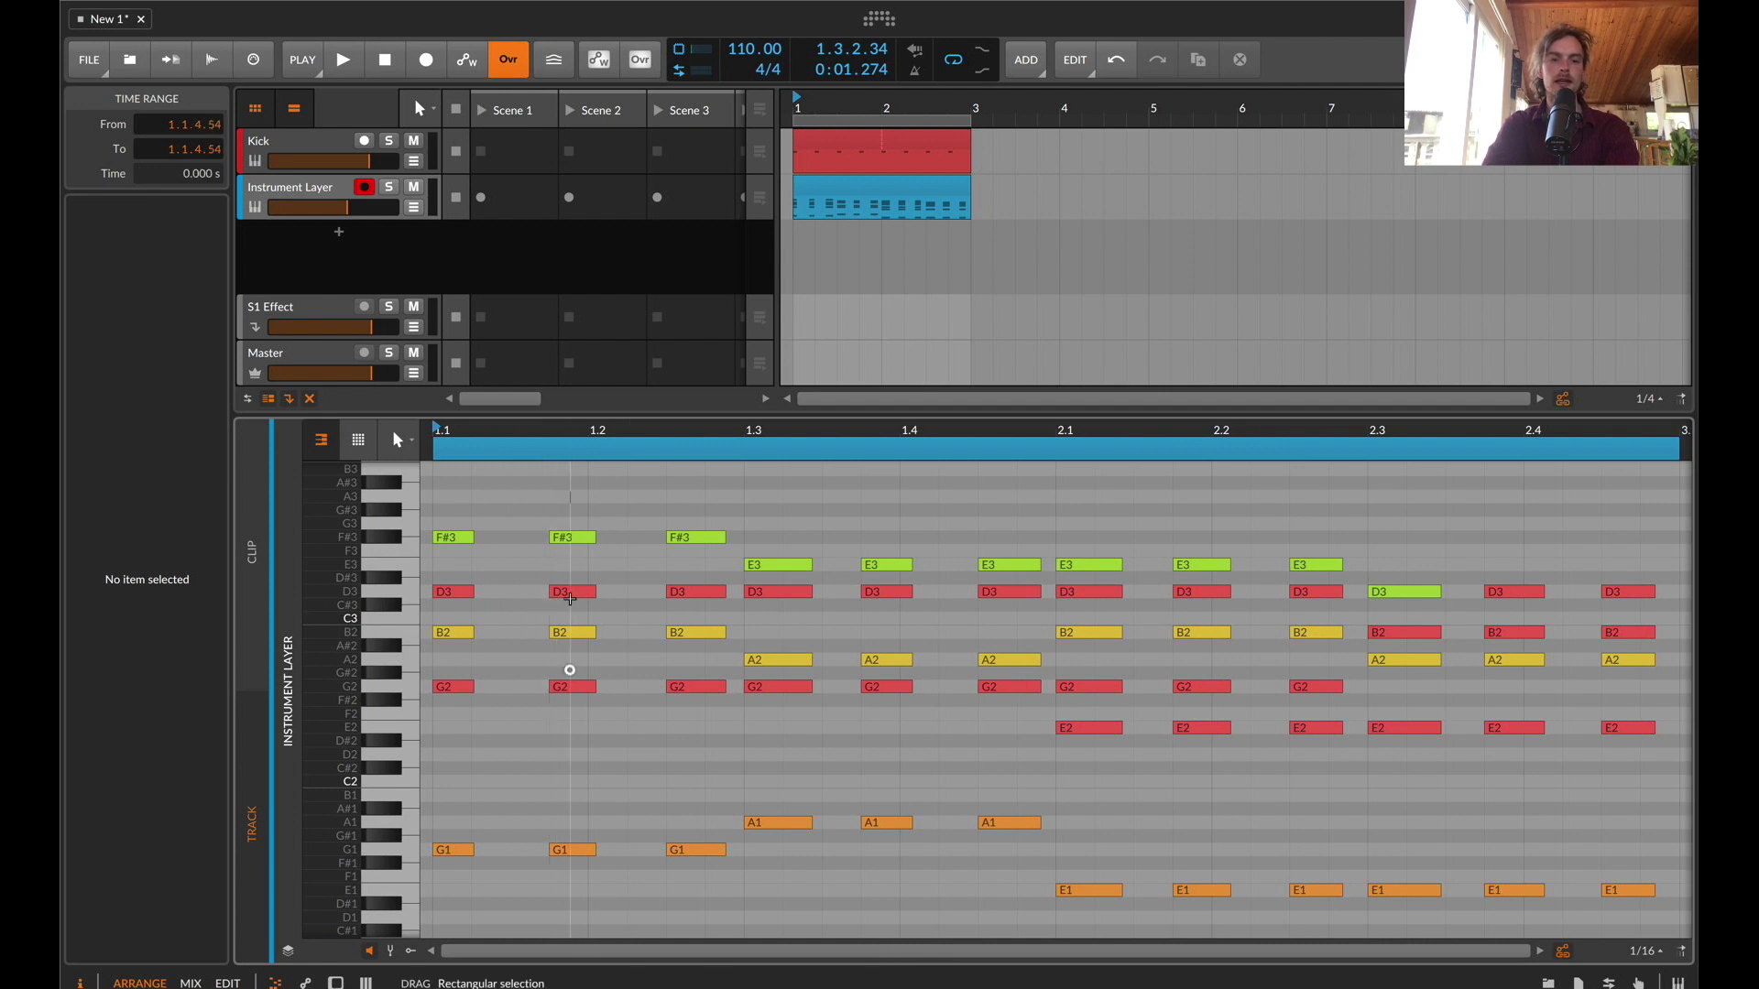
left_click_drag(570, 481, 572, 856)
key("BackSpace")
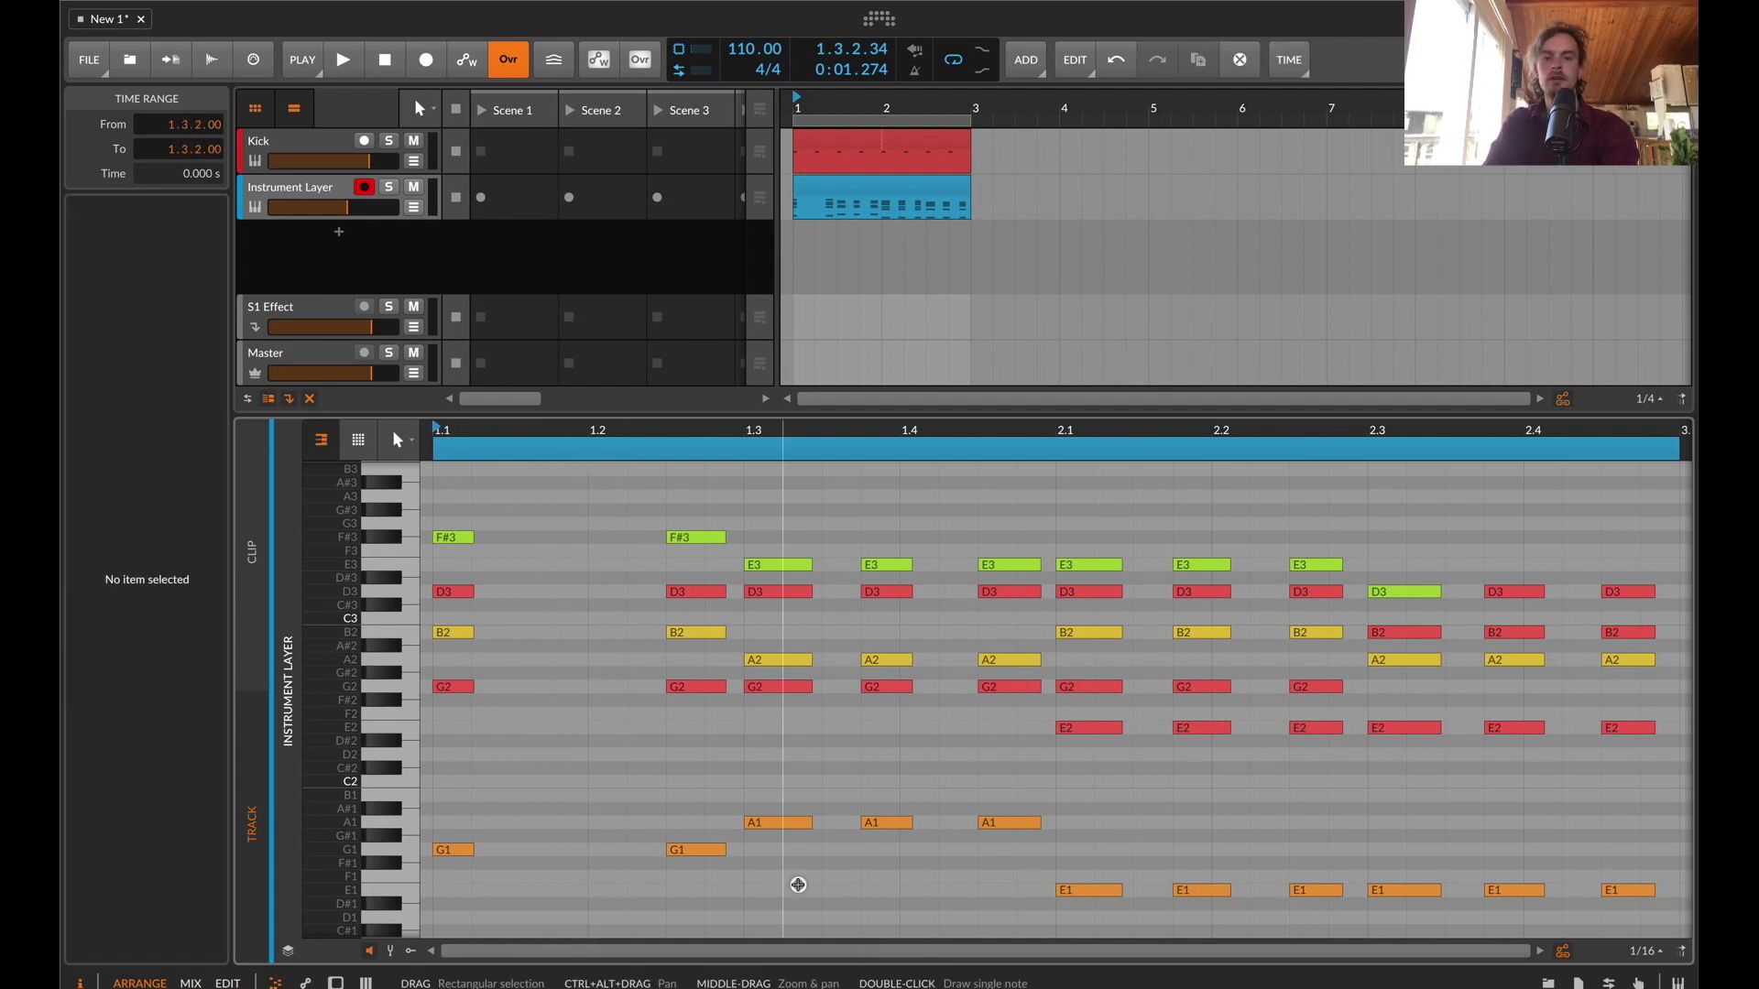
Apply legato to all notes in the clip
left_click(702, 910)
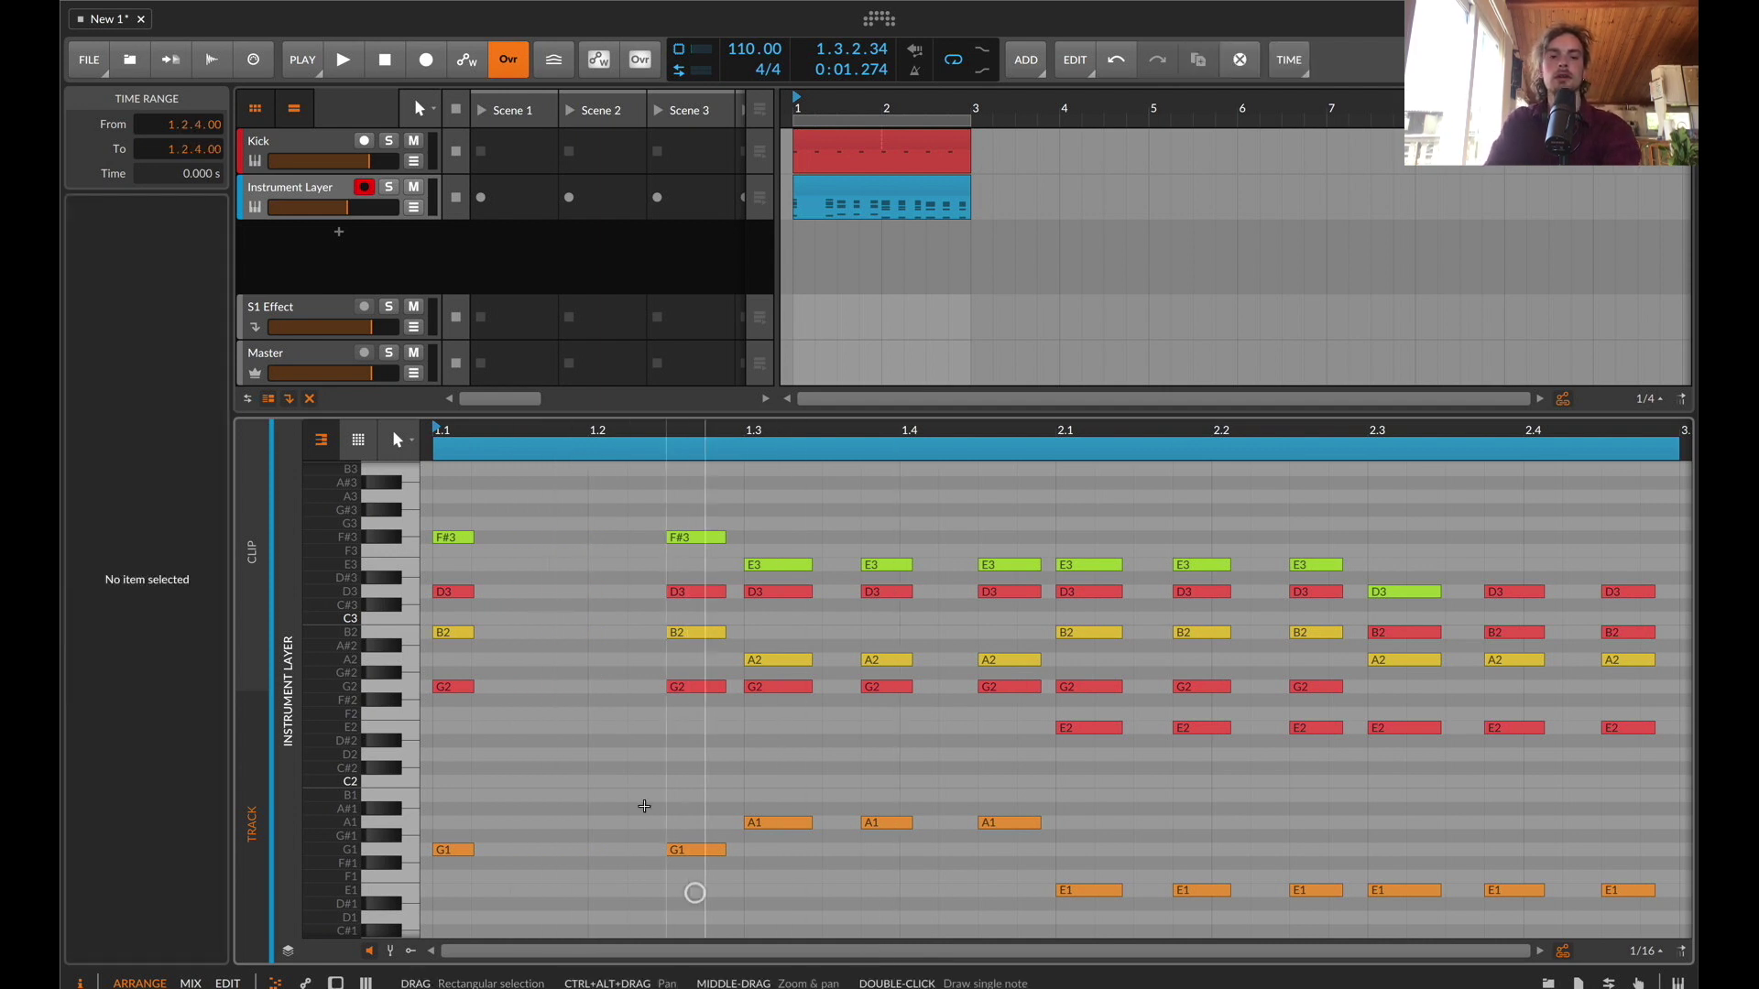
key("super+a")
key("super+shift+l")
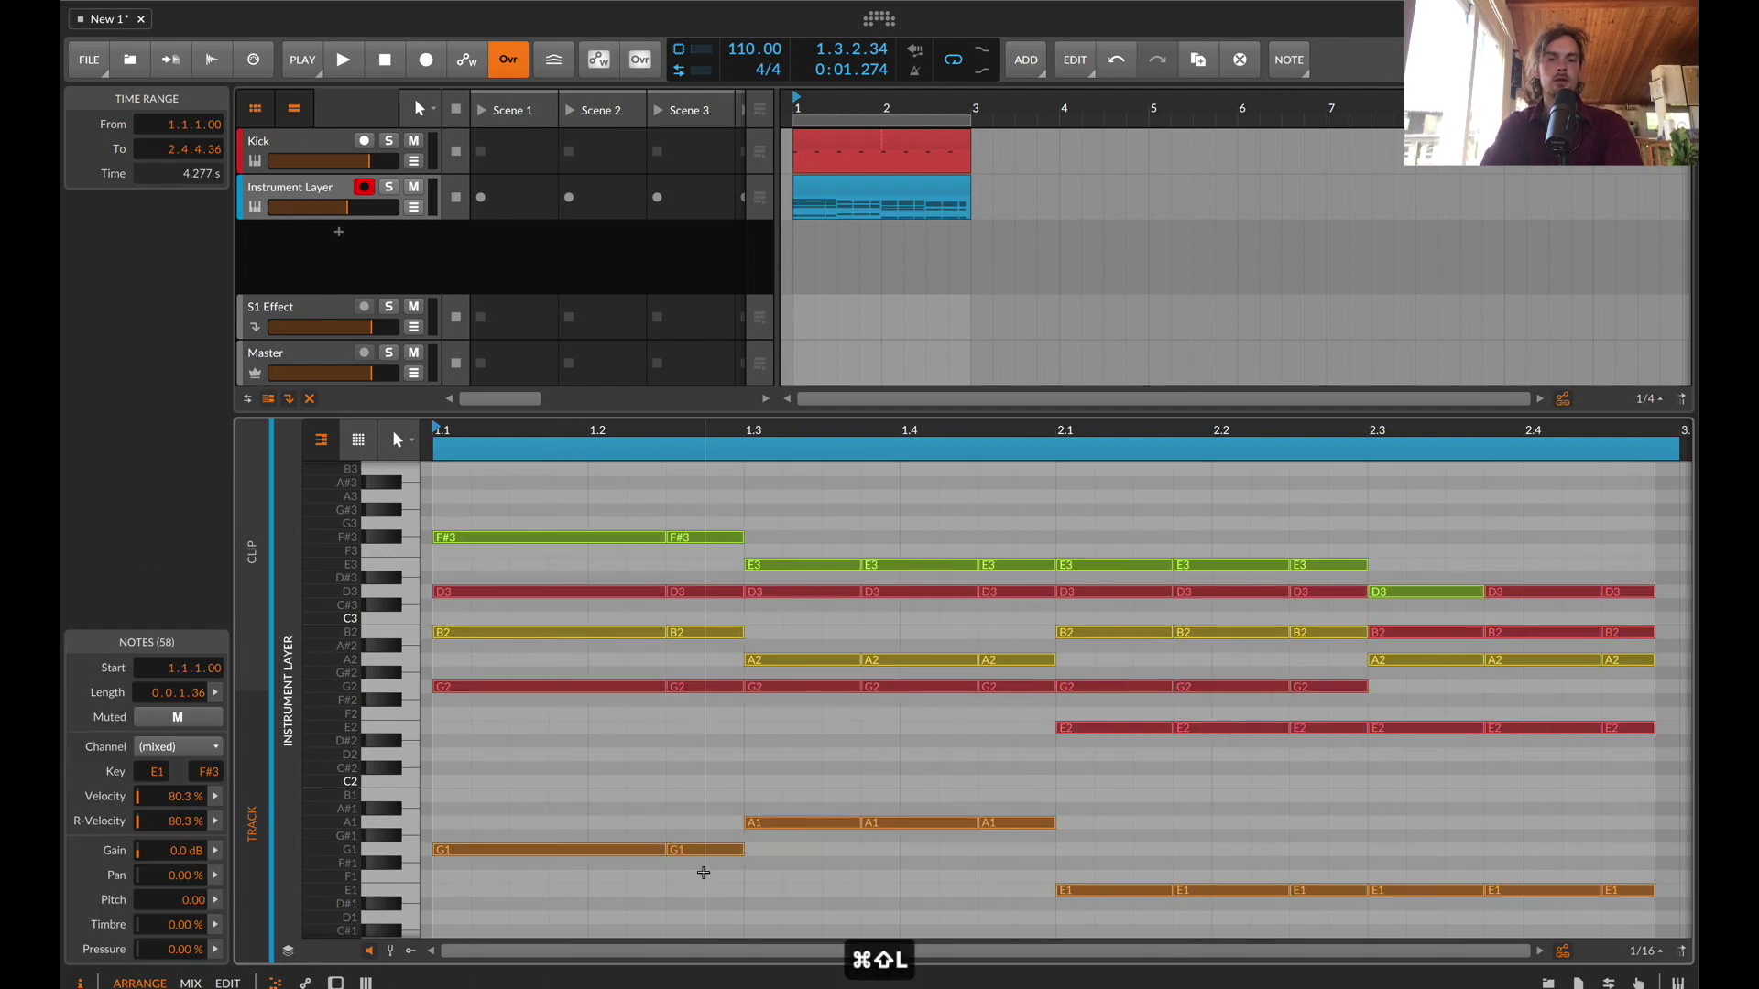
Delete the repeated chord hits throughout the clip, leaving single chords at 1.1, 1.3, 2.1 and 2.3
left_click(696, 832)
left_click_drag(696, 860, 699, 499)
key("BackSpace")
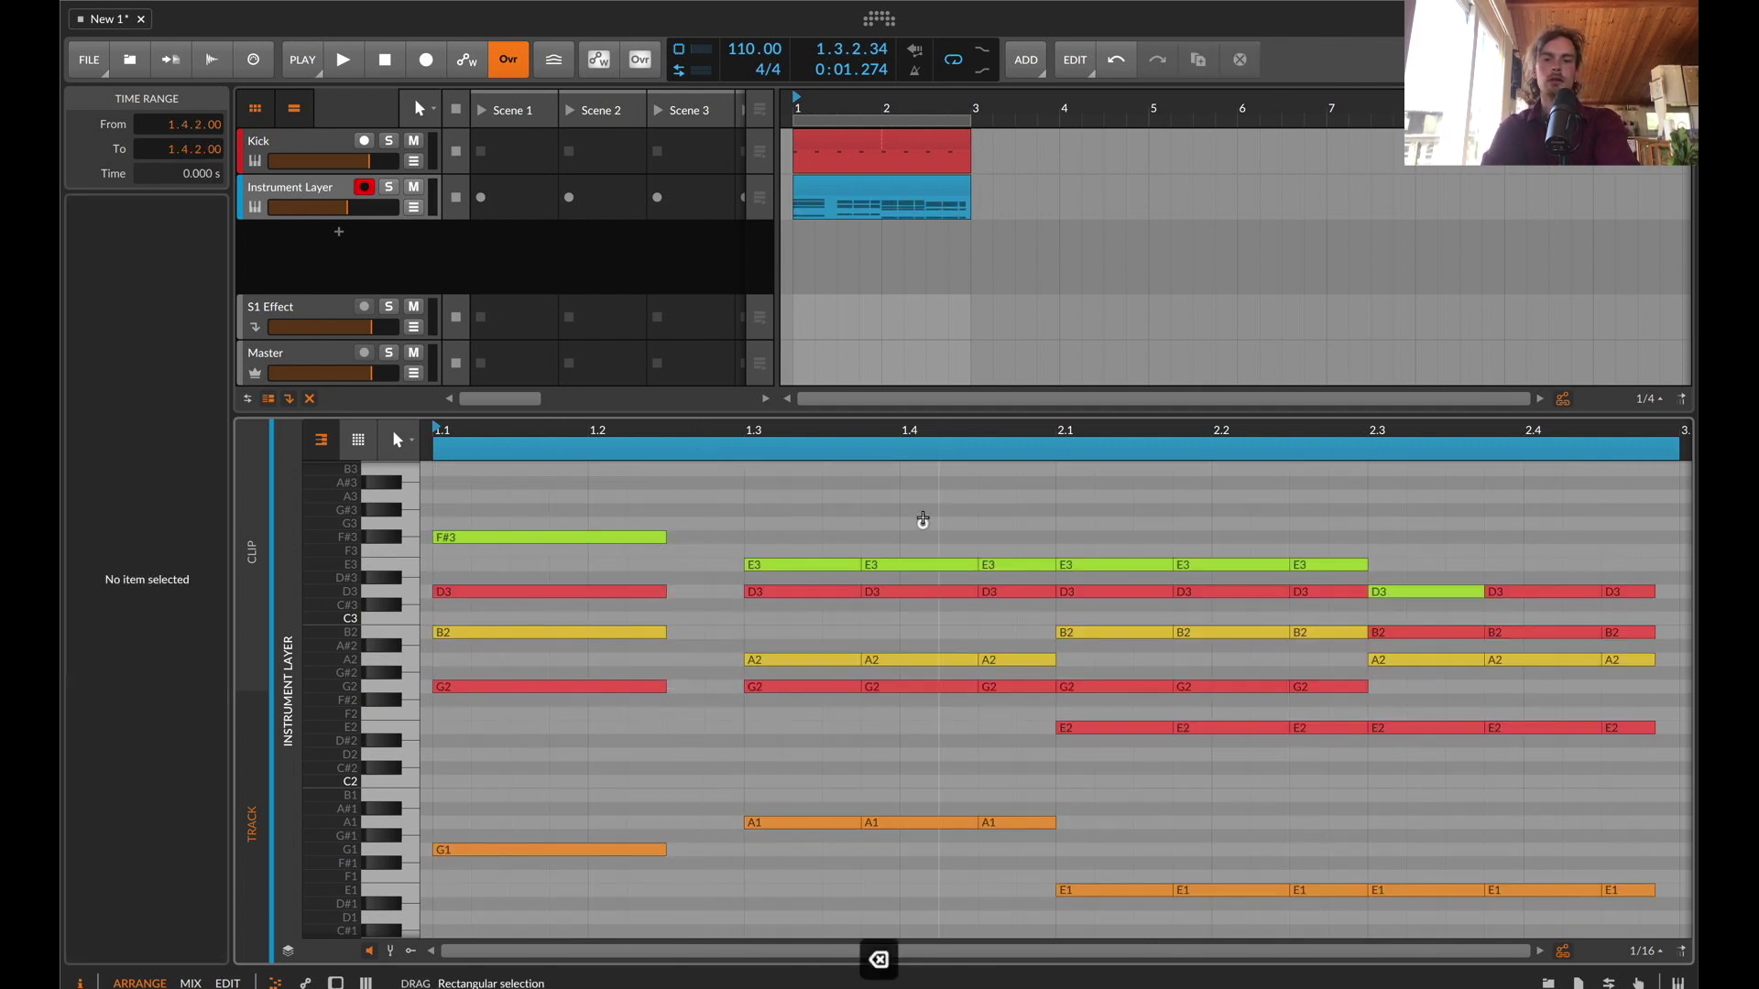
left_click_drag(923, 516, 992, 893)
key("BackSpace")
left_click_drag(1198, 504, 1343, 921)
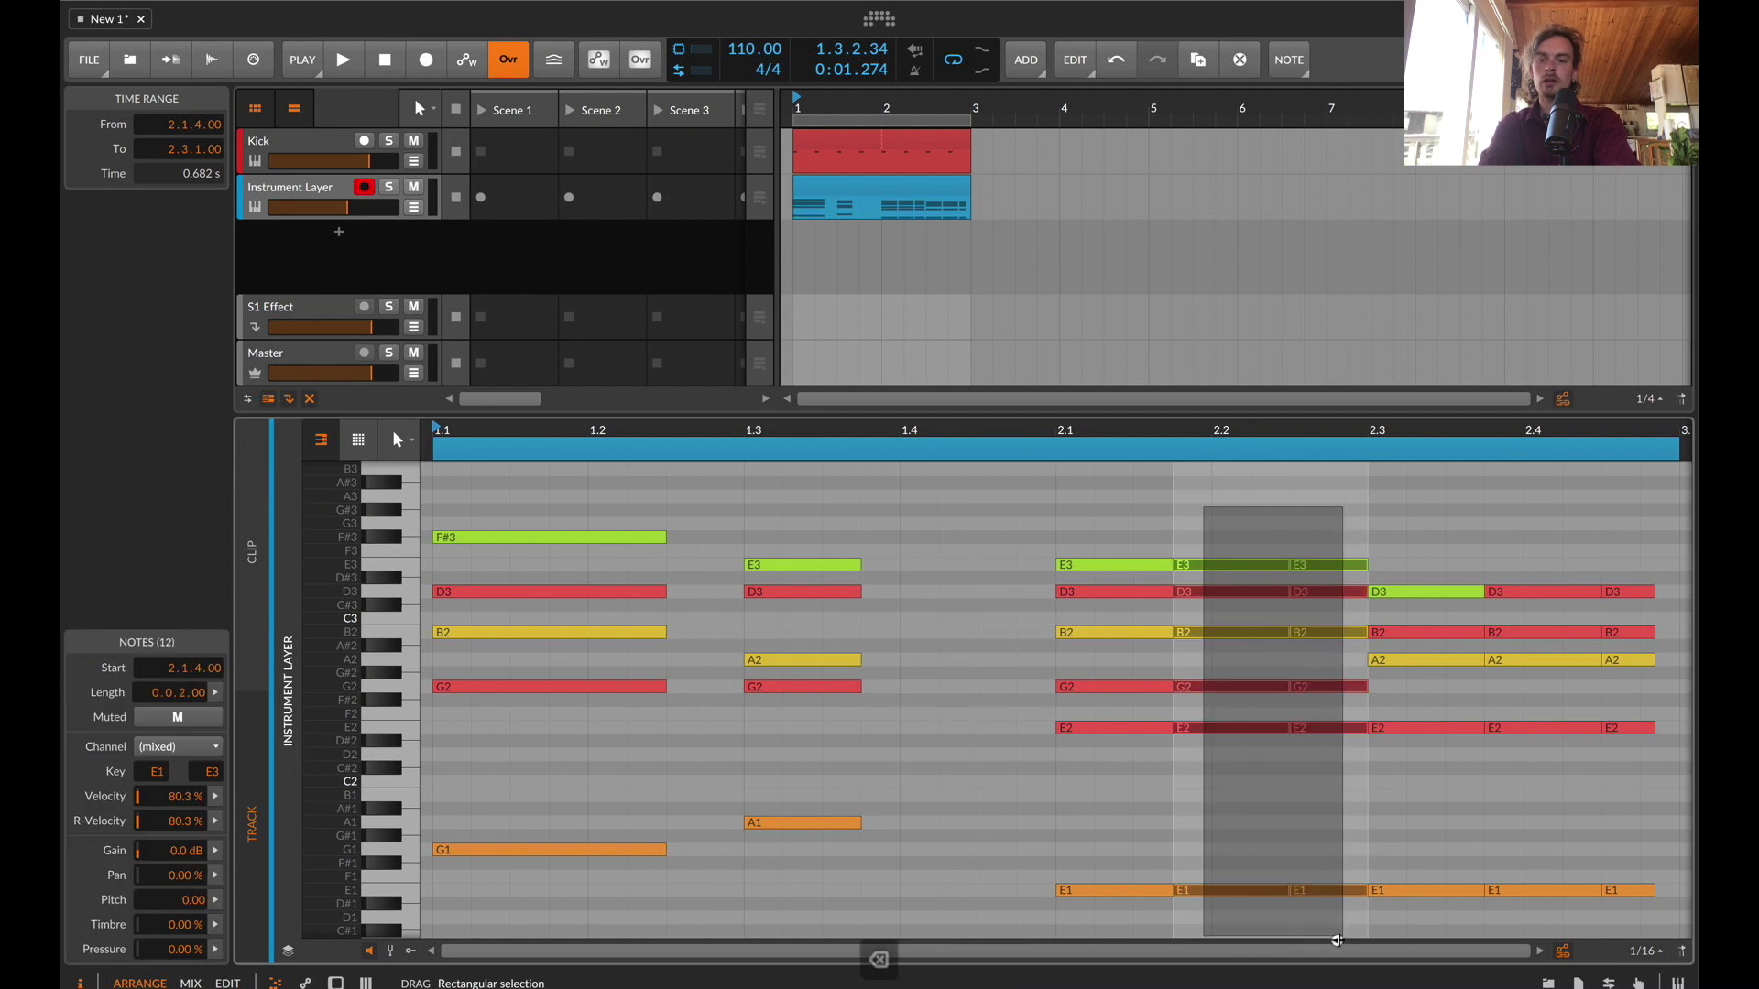
key("BackSpace")
left_click_drag(1595, 553, 1635, 976)
key("BackSpace")
Apply legato to the remaining notes, lengthen the final chord to 0.3.0.00 and start playback
key("super+a")
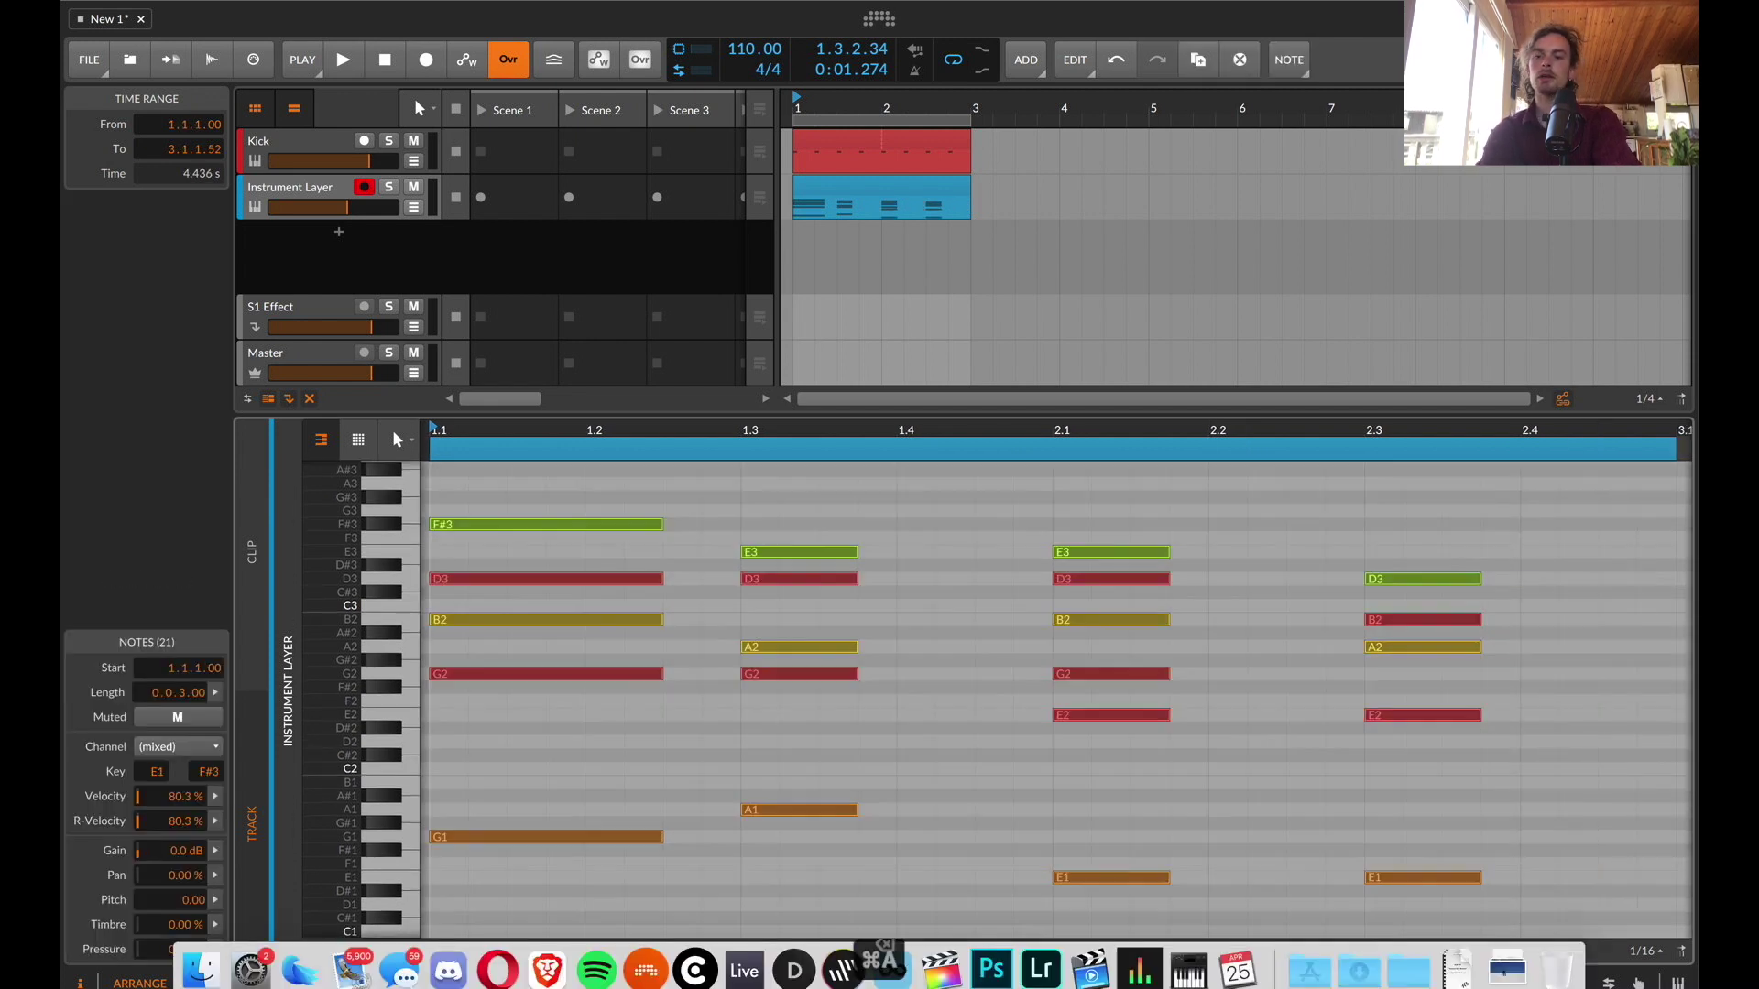
key("super+shift+l")
left_click_drag(1405, 522, 1413, 953)
key("]")
key("]")
key("space")
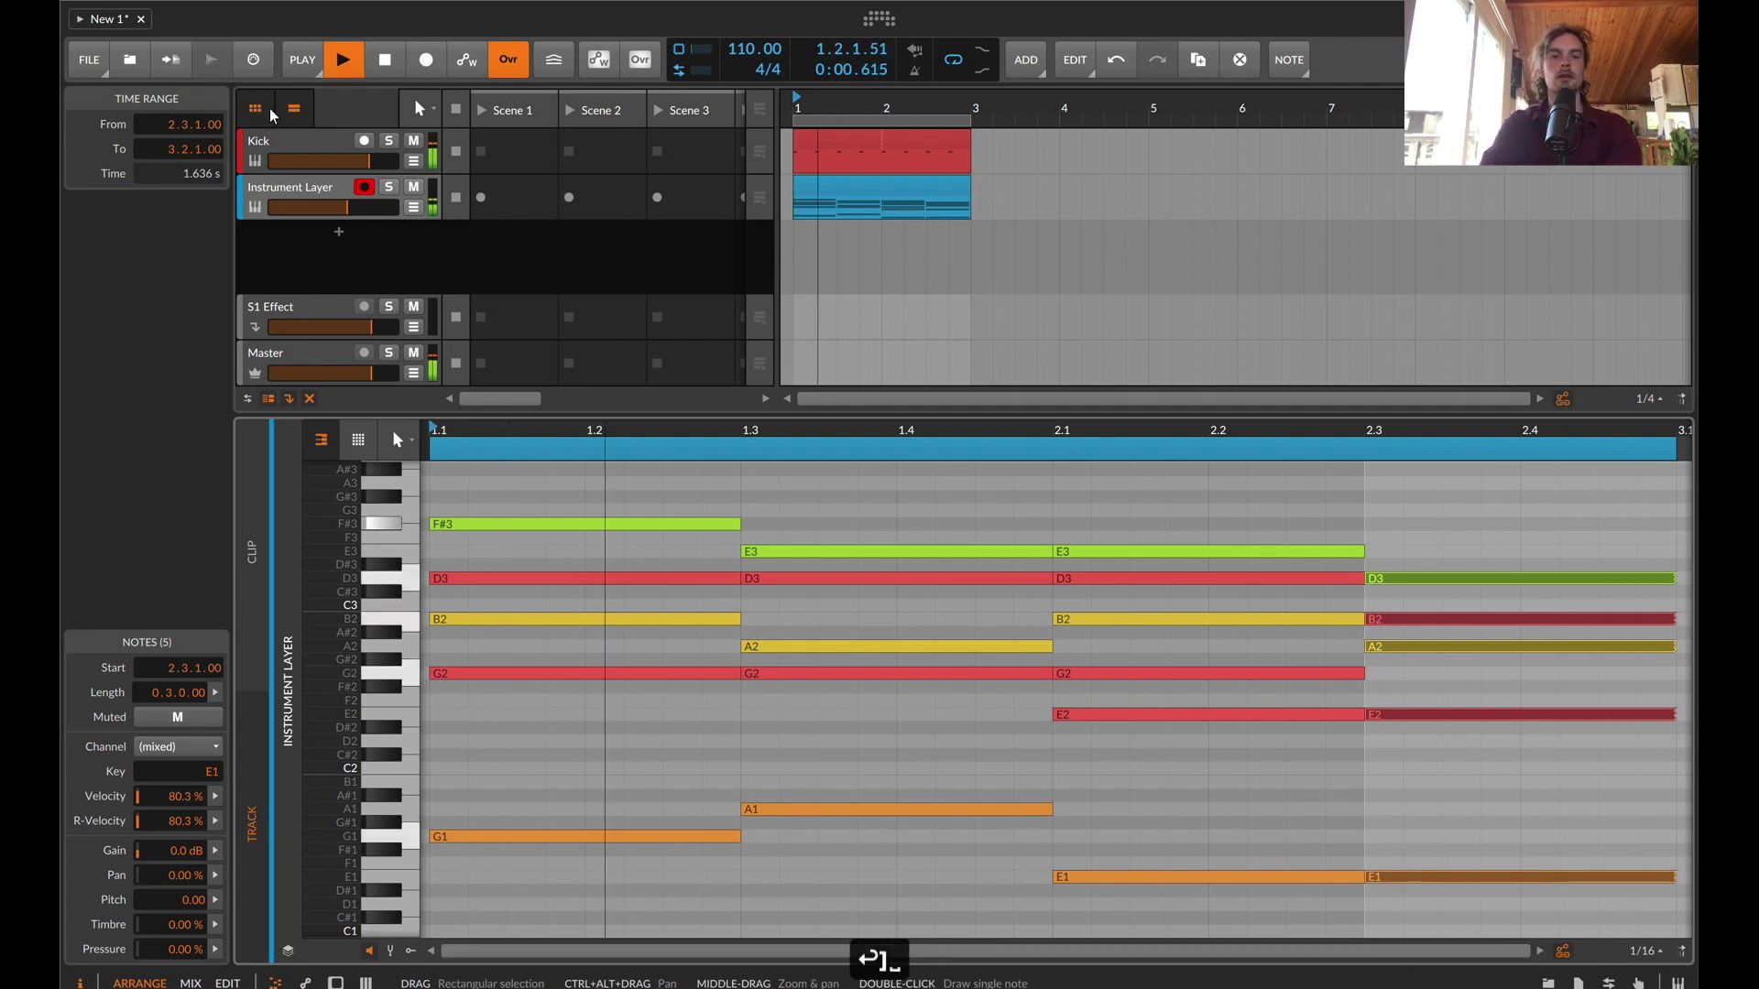
Insert an Arpeggiator between the Bass layer's Channel Filter and Polysynth, zero the gate length of steps 2, 5 and 8, and play it
double_click(295, 185)
key("space")
left_click(348, 744)
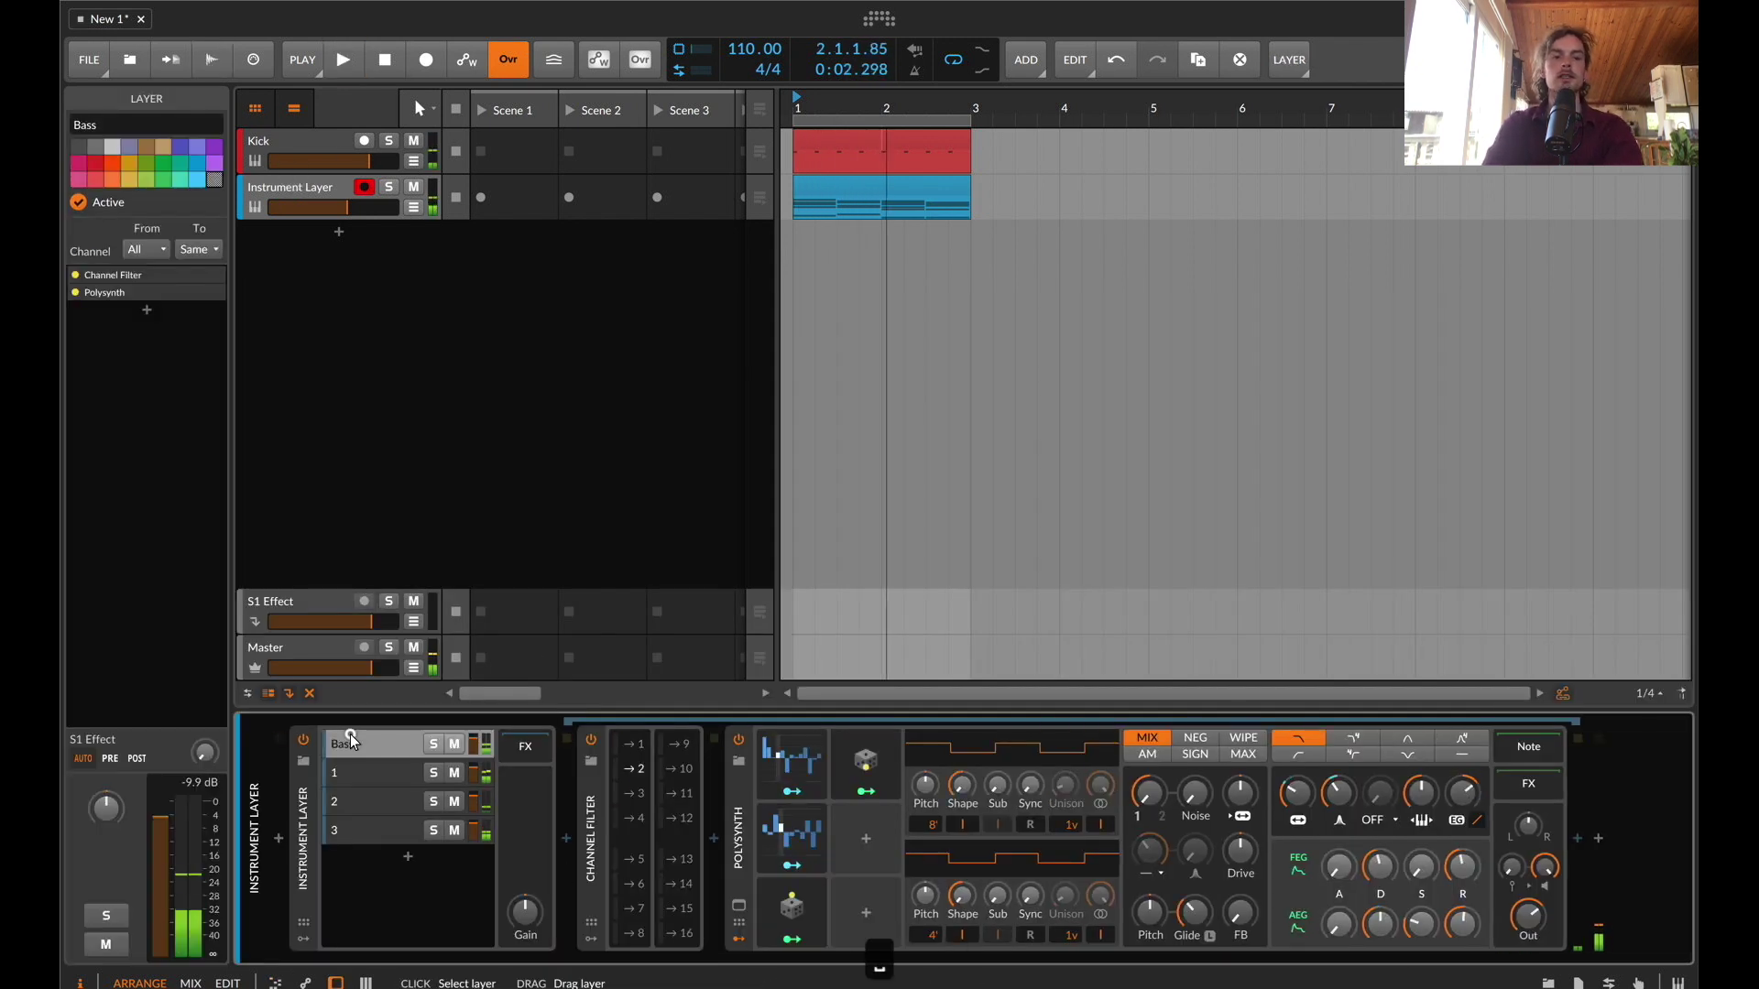
left_click(714, 839)
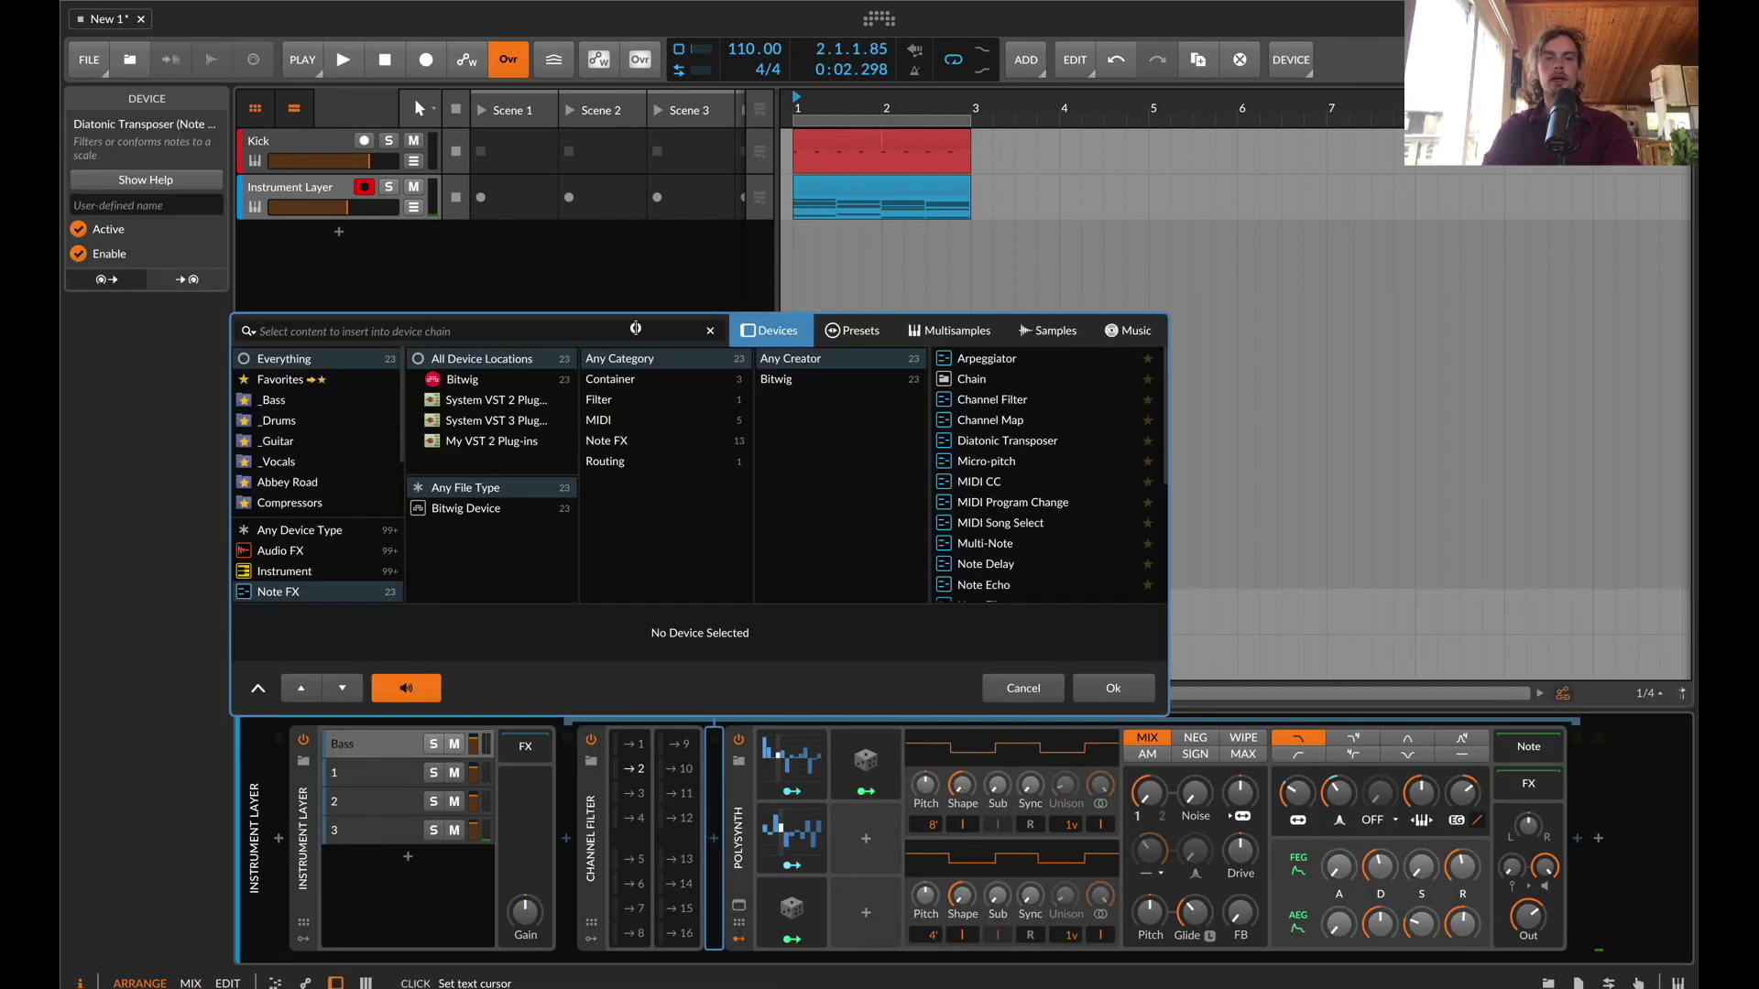
type("arp")
key("Down")
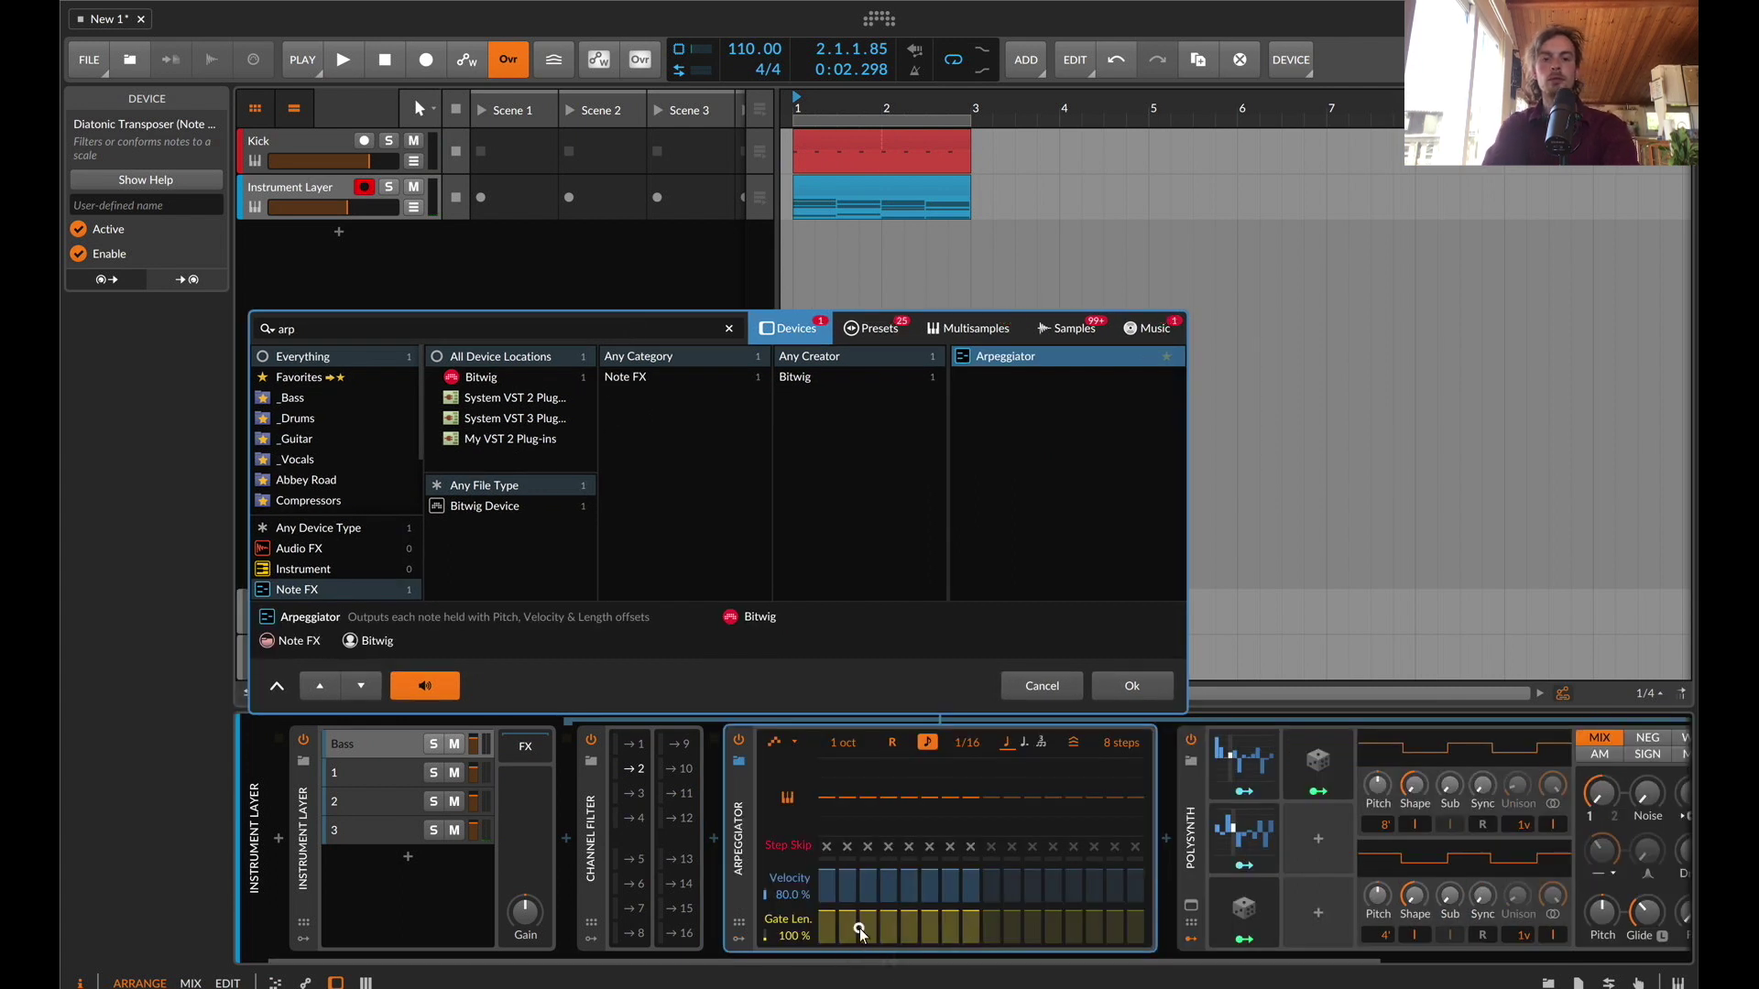
left_click(1127, 686)
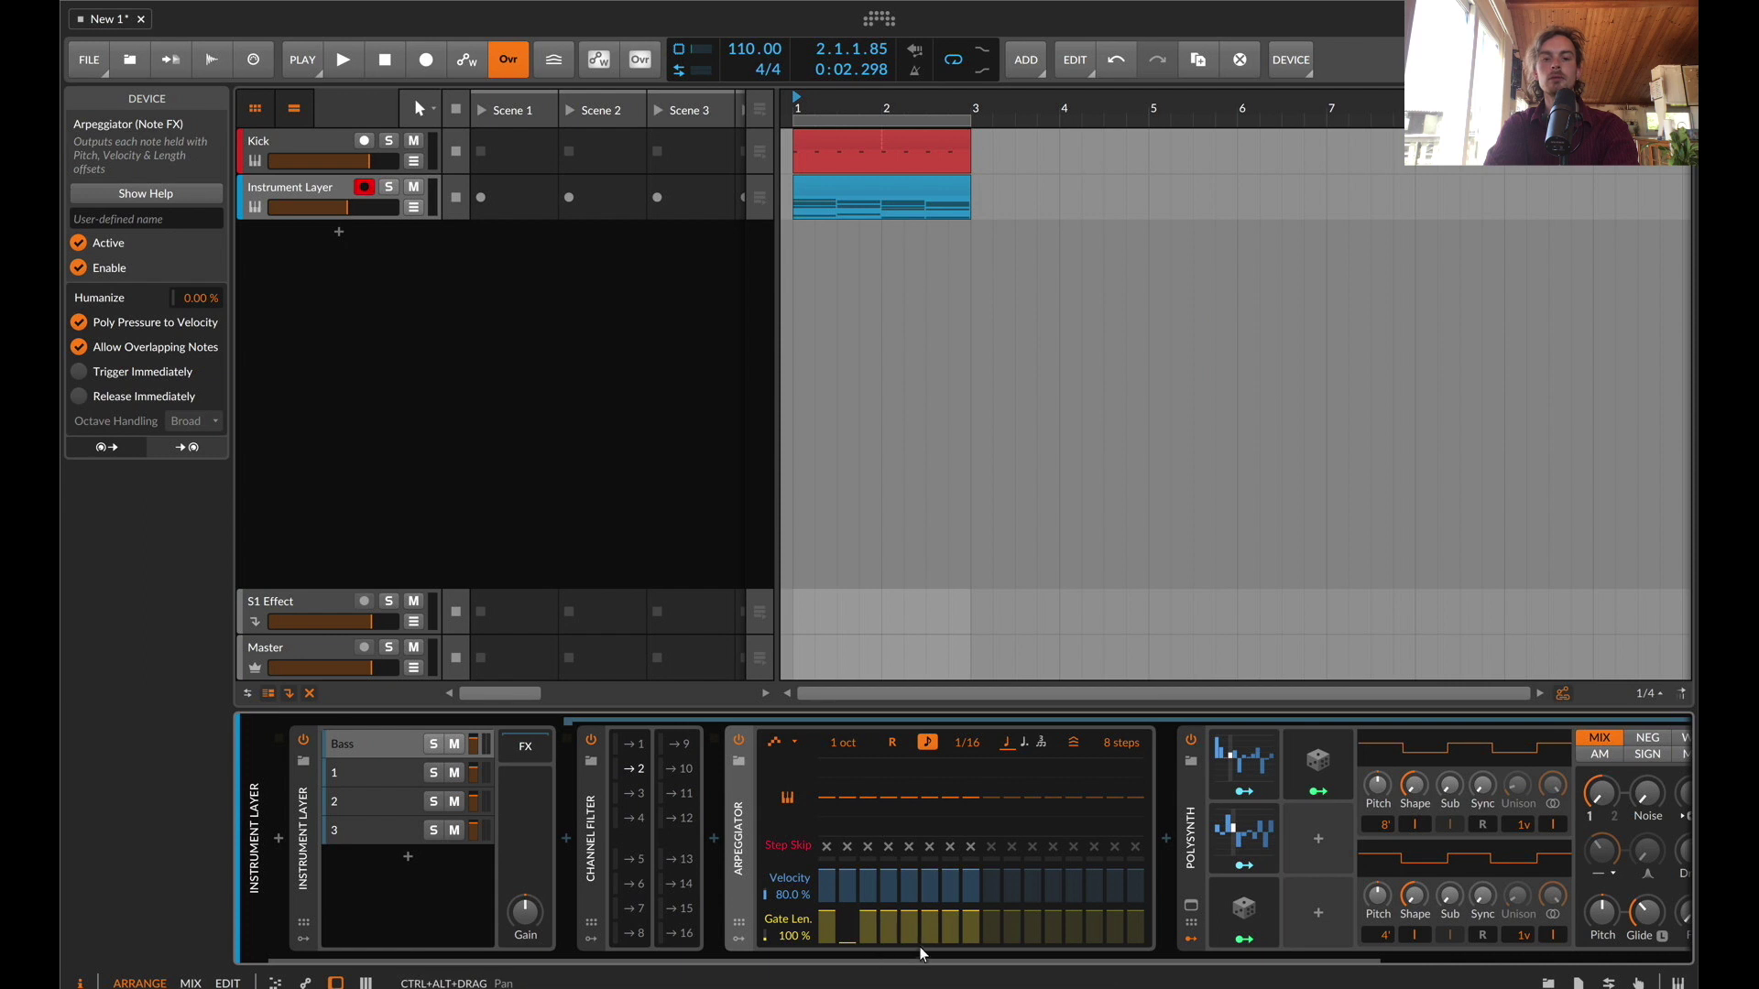
left_click_drag(910, 929, 910, 946)
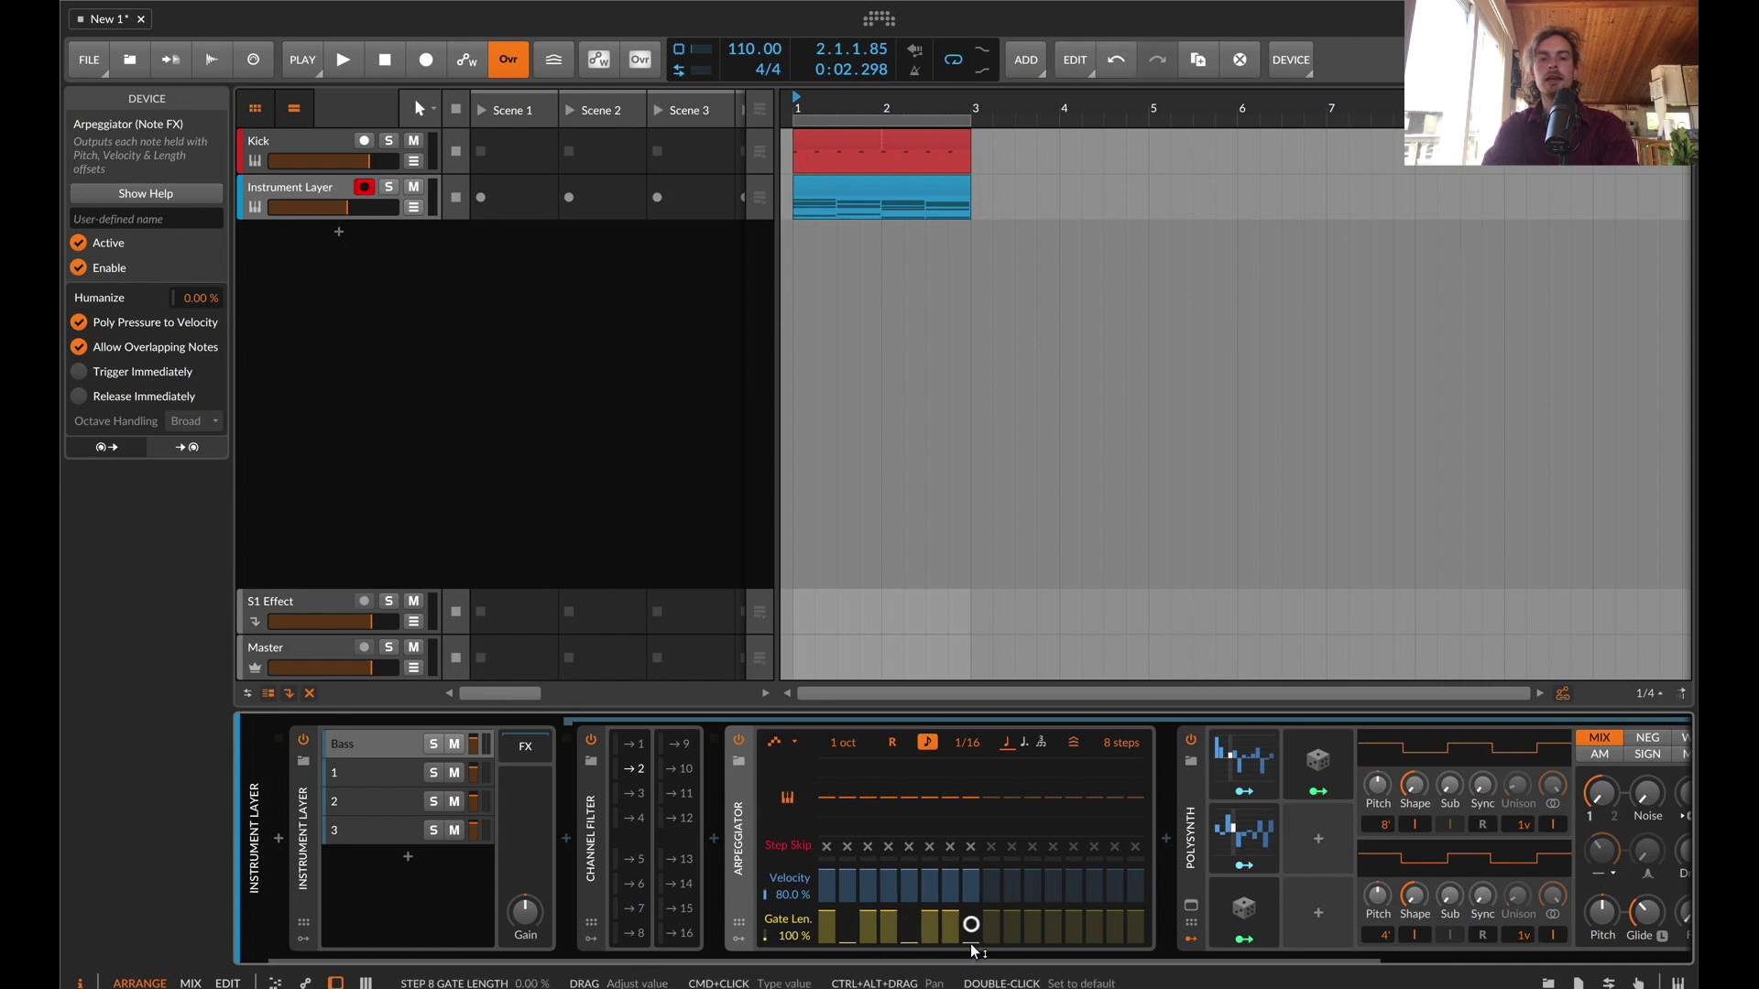
key("space")
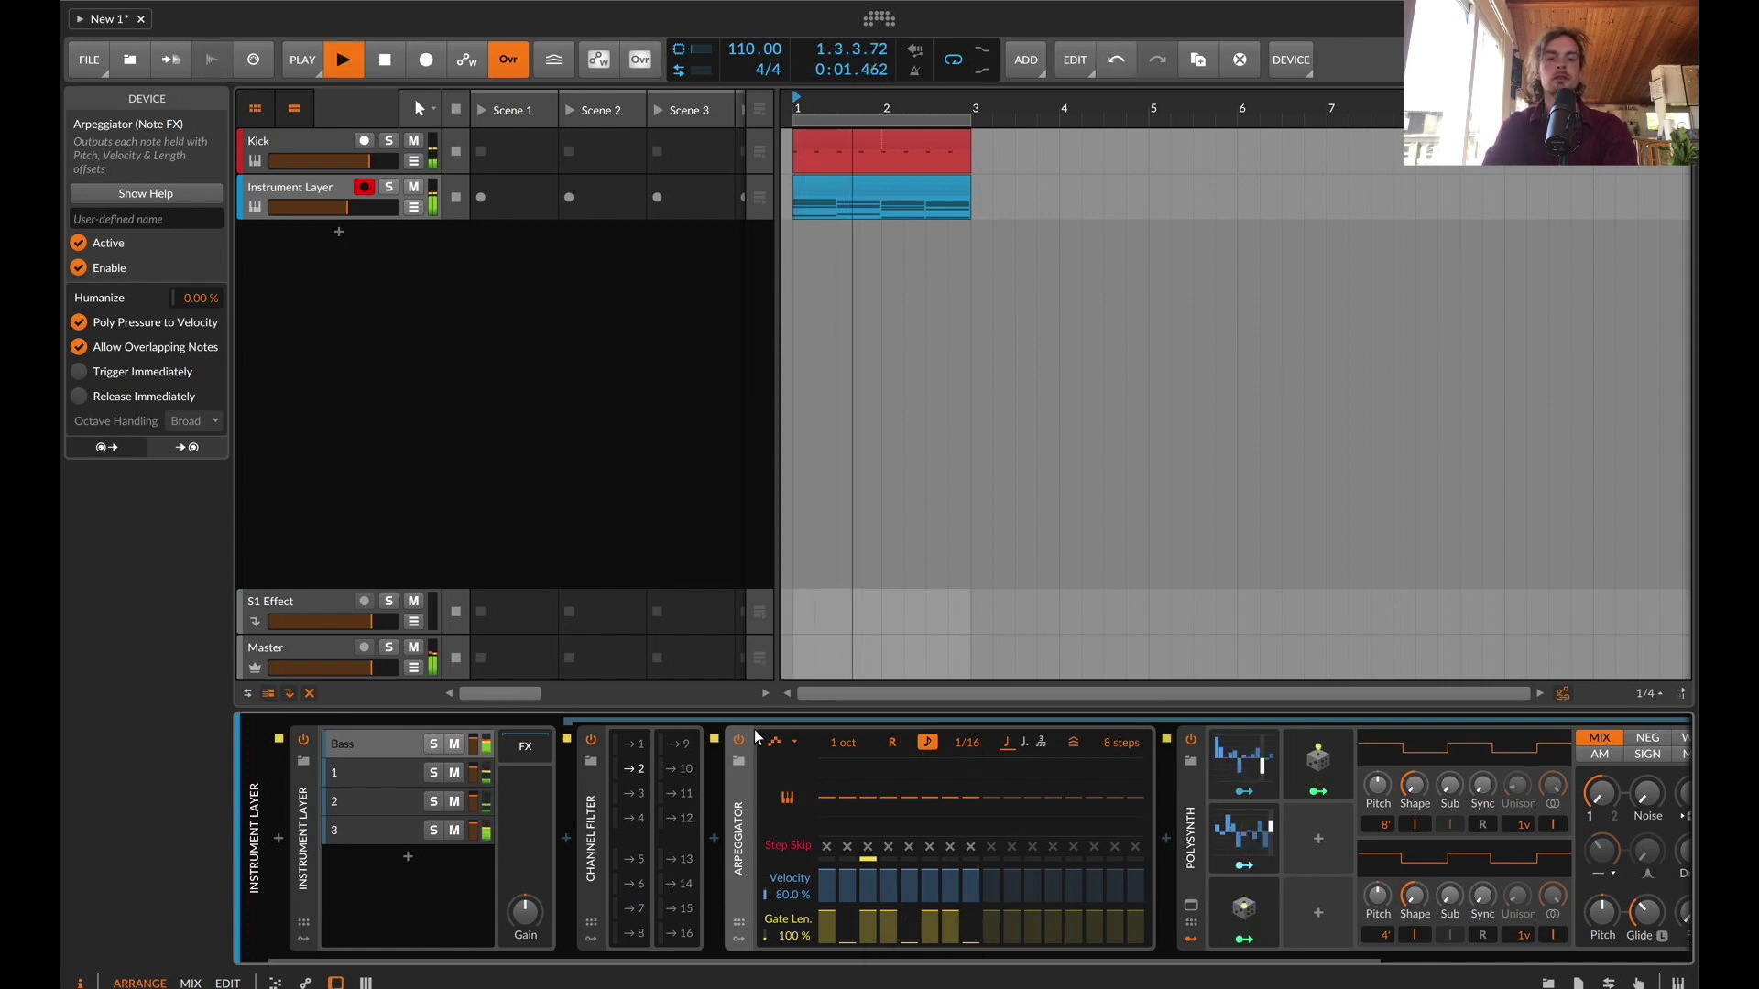
Insert an Arpeggiator before layer 1's Polysynth and set its pattern to Chords
left_click(348, 772)
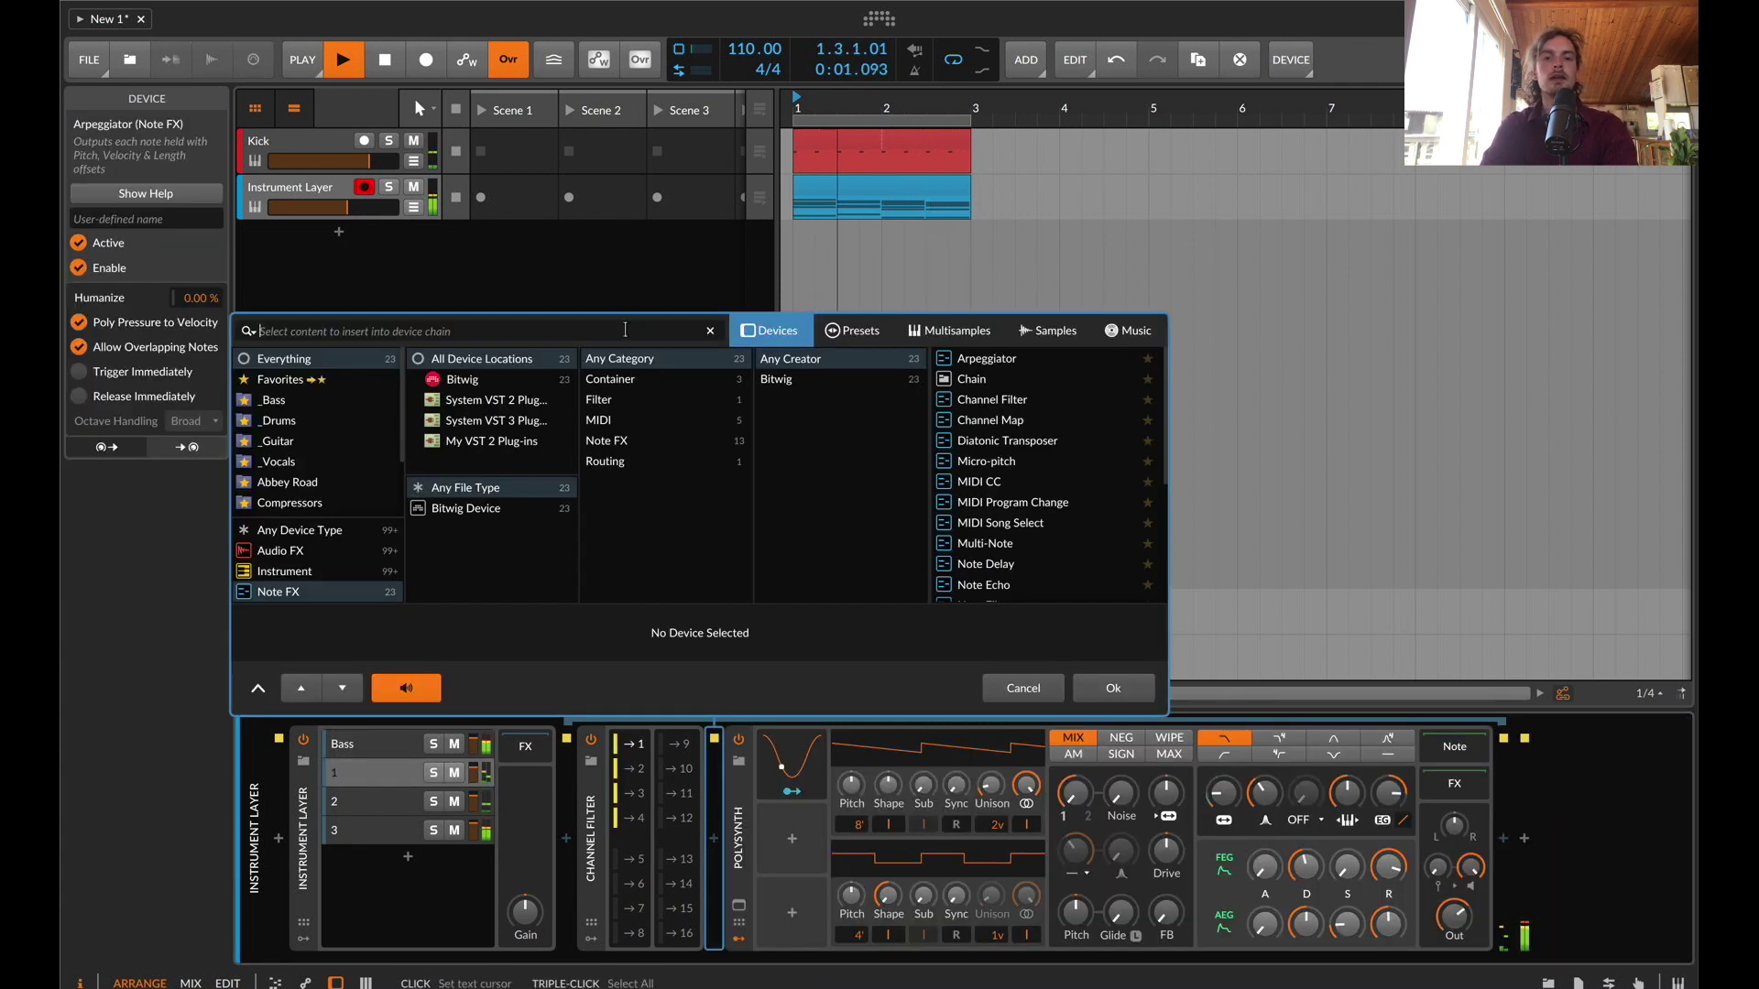
type("arp")
key("Down")
key("Return")
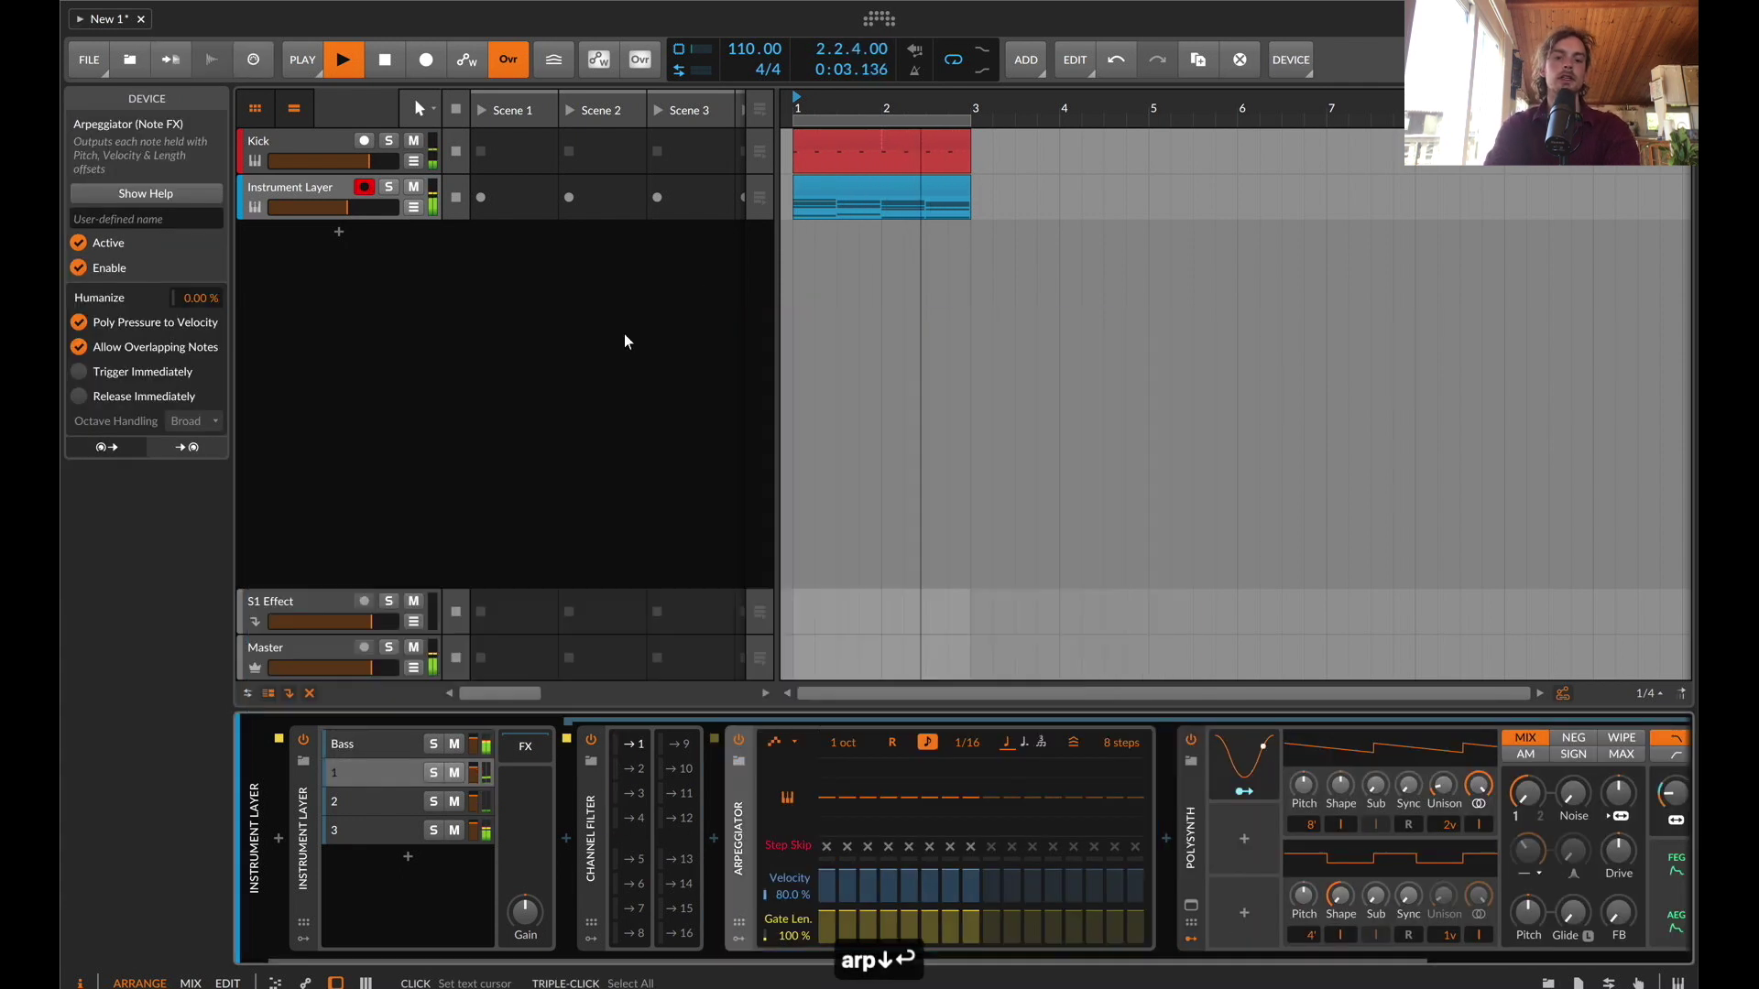
left_click(779, 745)
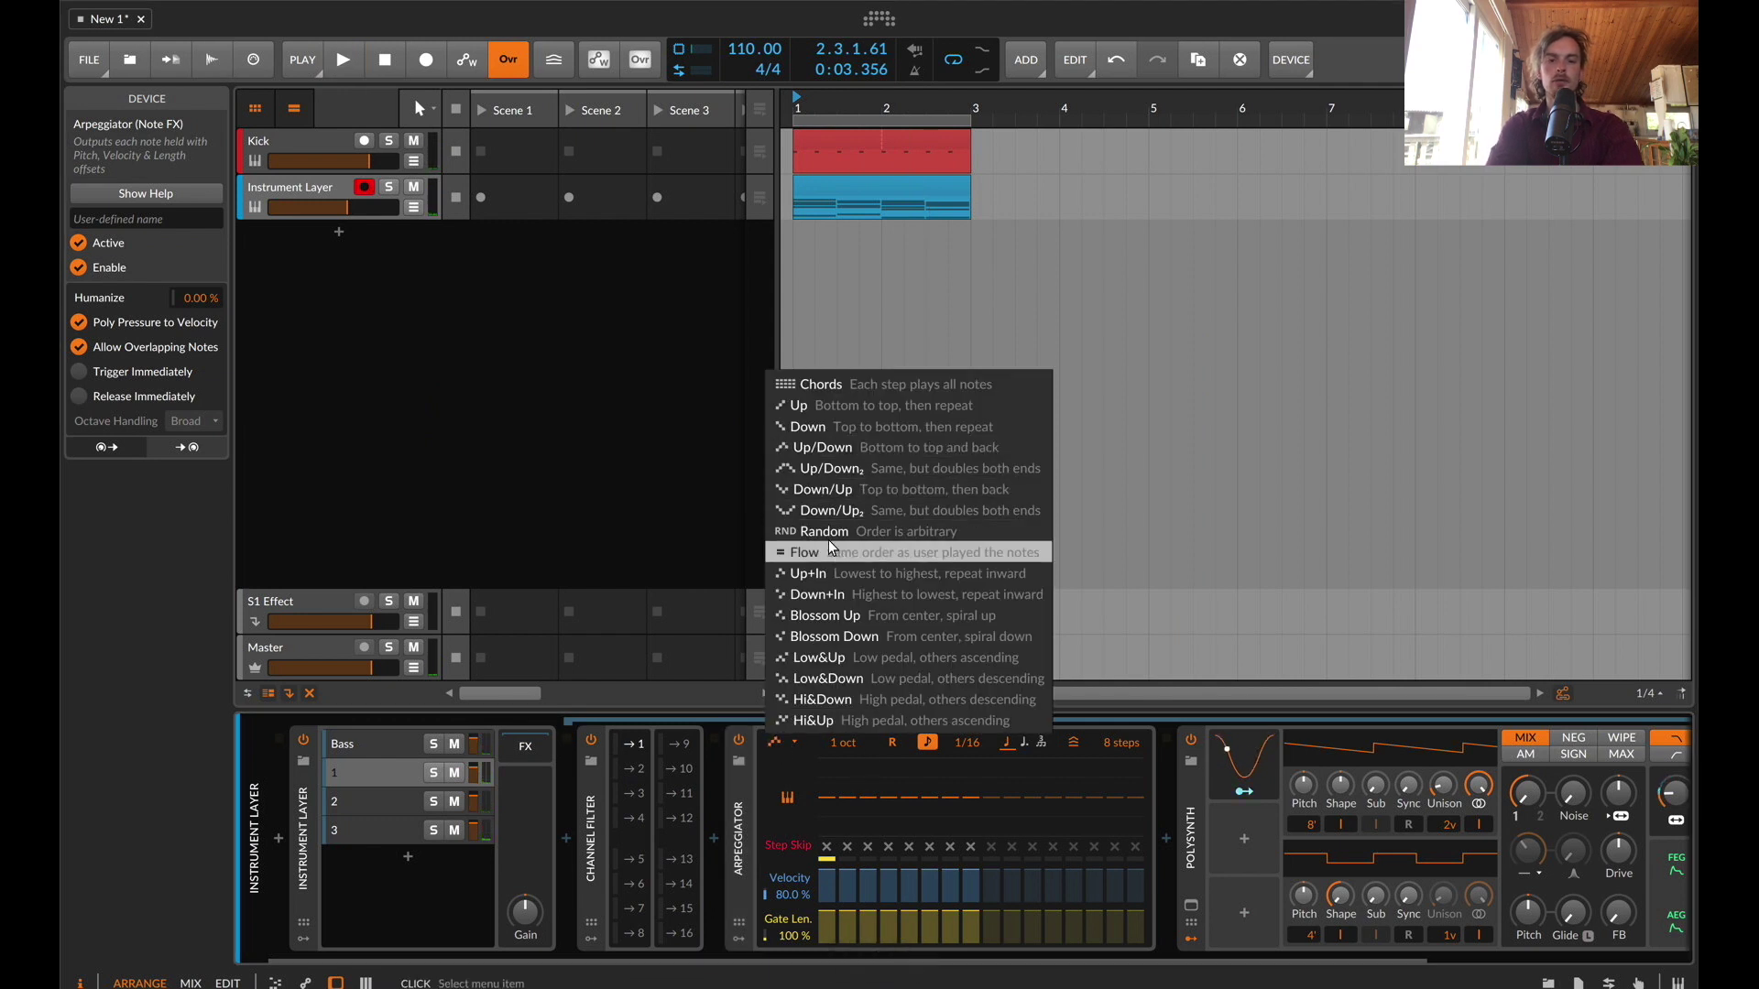
left_click(822, 390)
key("space")
key("space")
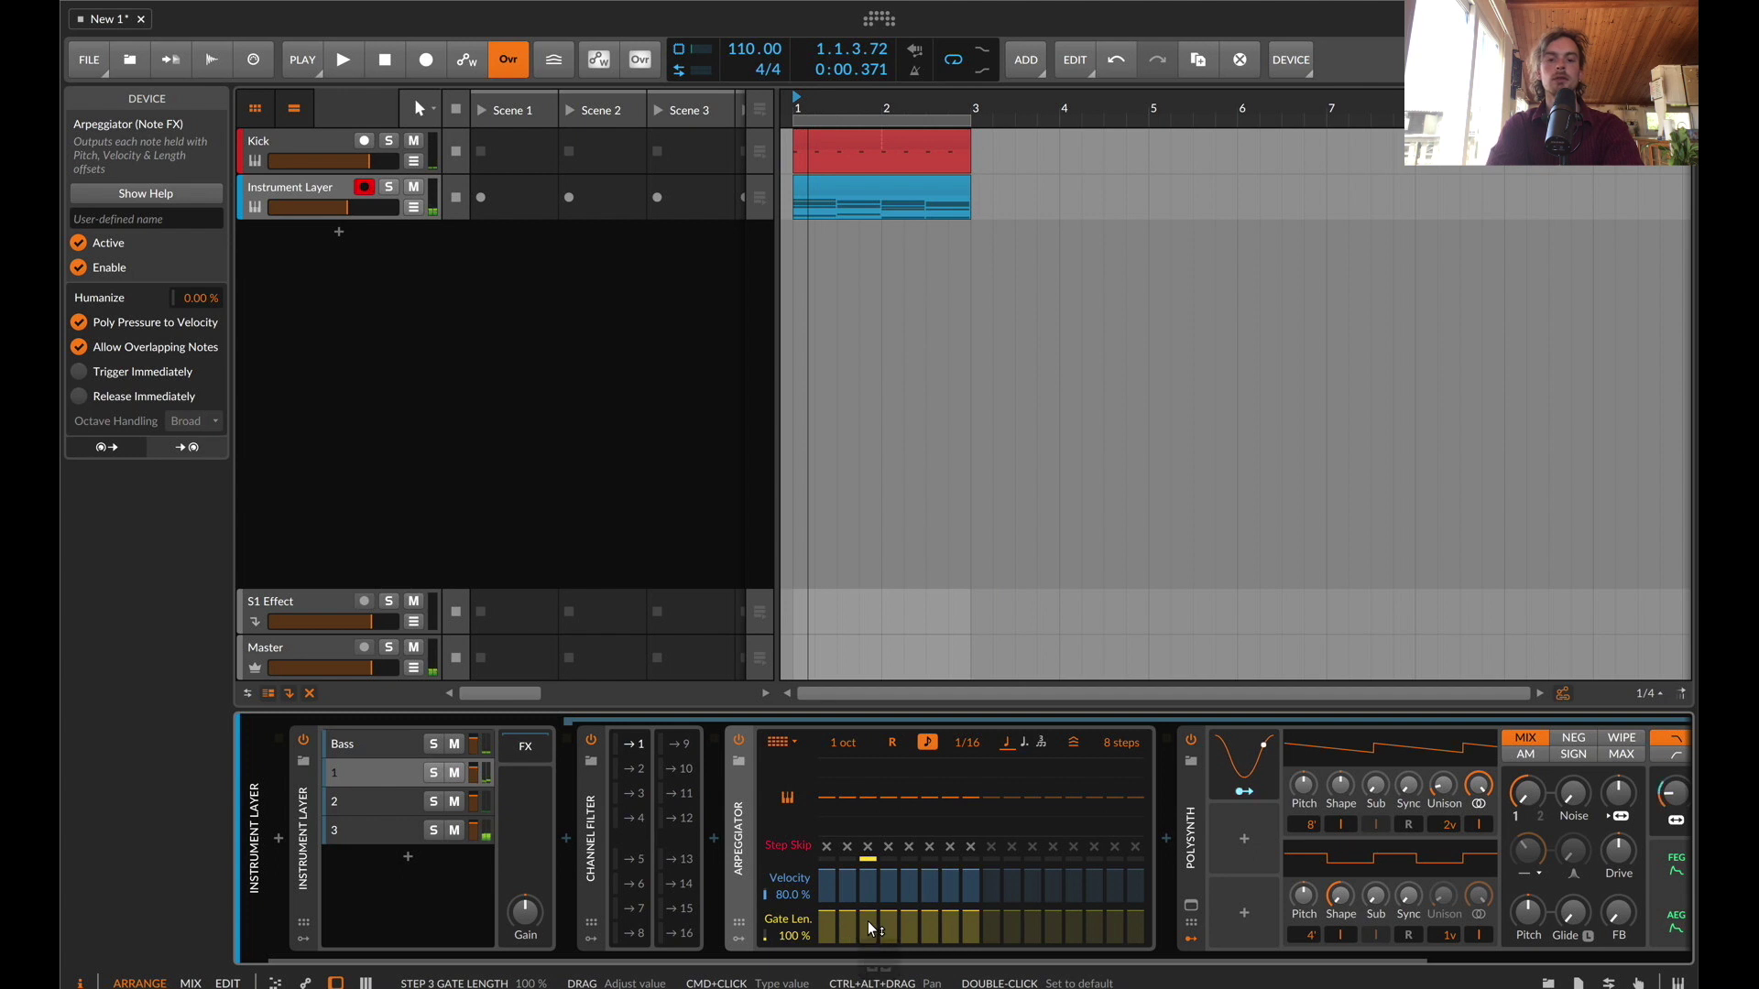
Zero the gate length of steps 3, 4, 7 and 8 in layer 1's Arpeggiator, then set it to 3 steps during playback
mouse_move(867, 921)
left_mouse_down()
mouse_move(867, 943)
mouse_move(889, 944)
left_mouse_up()
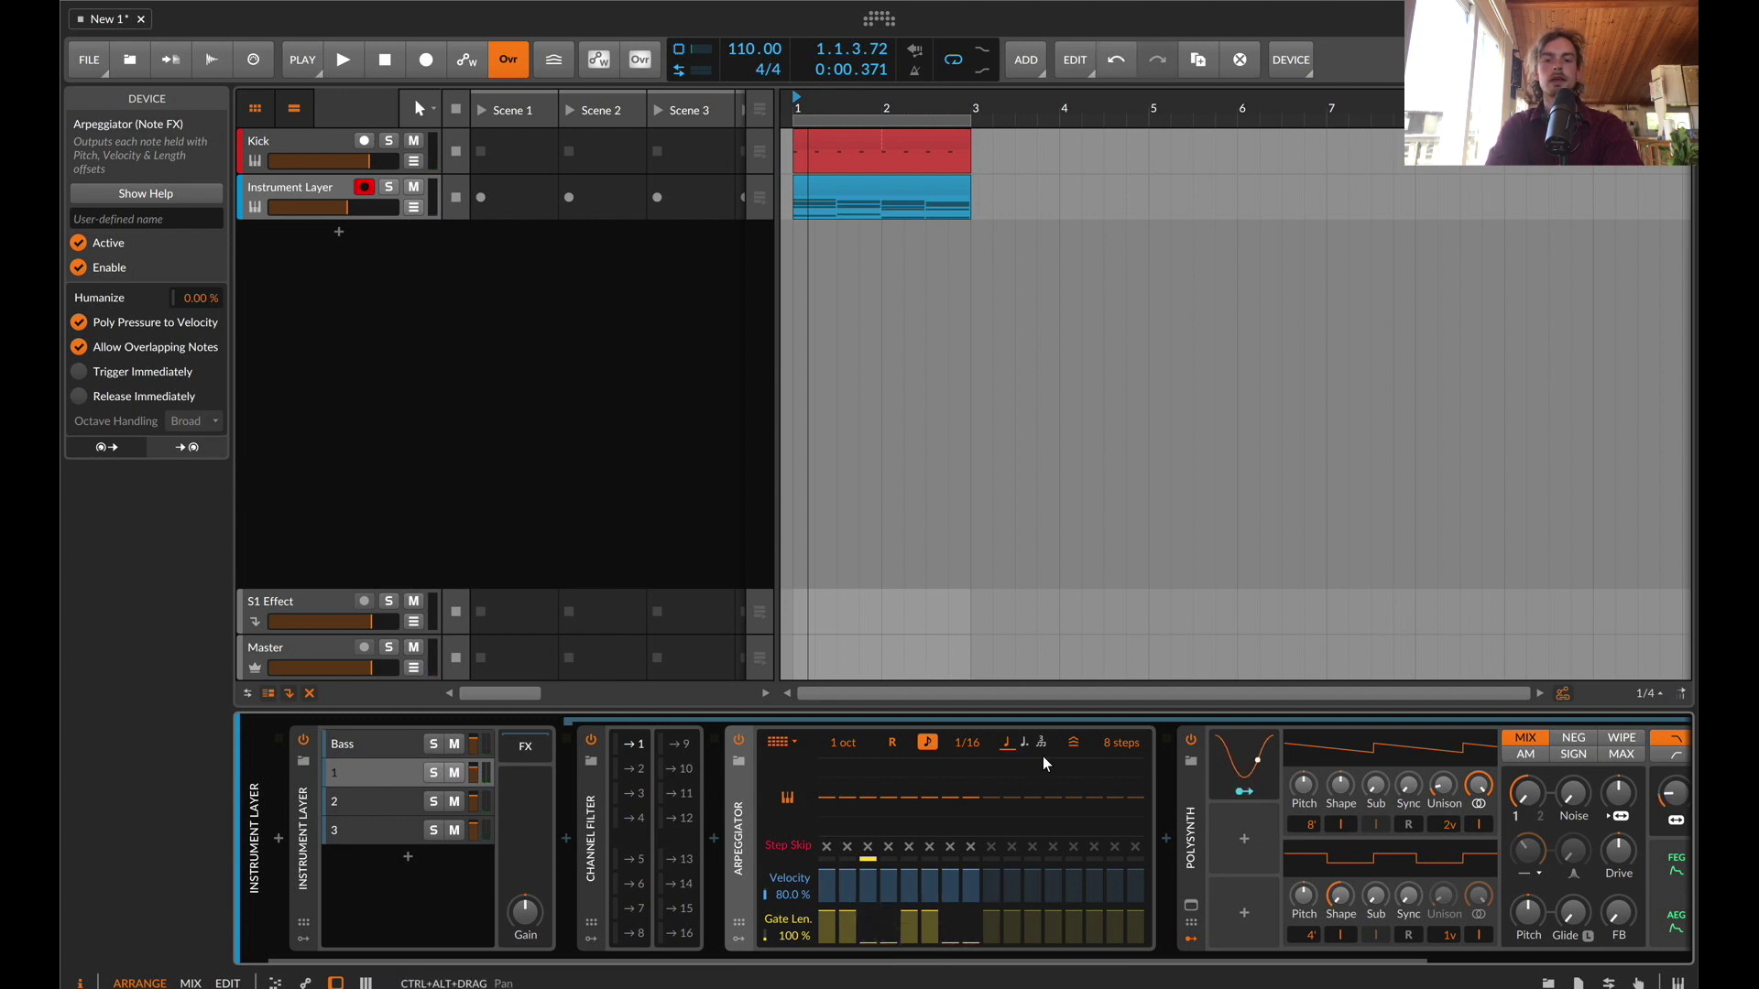
key("space")
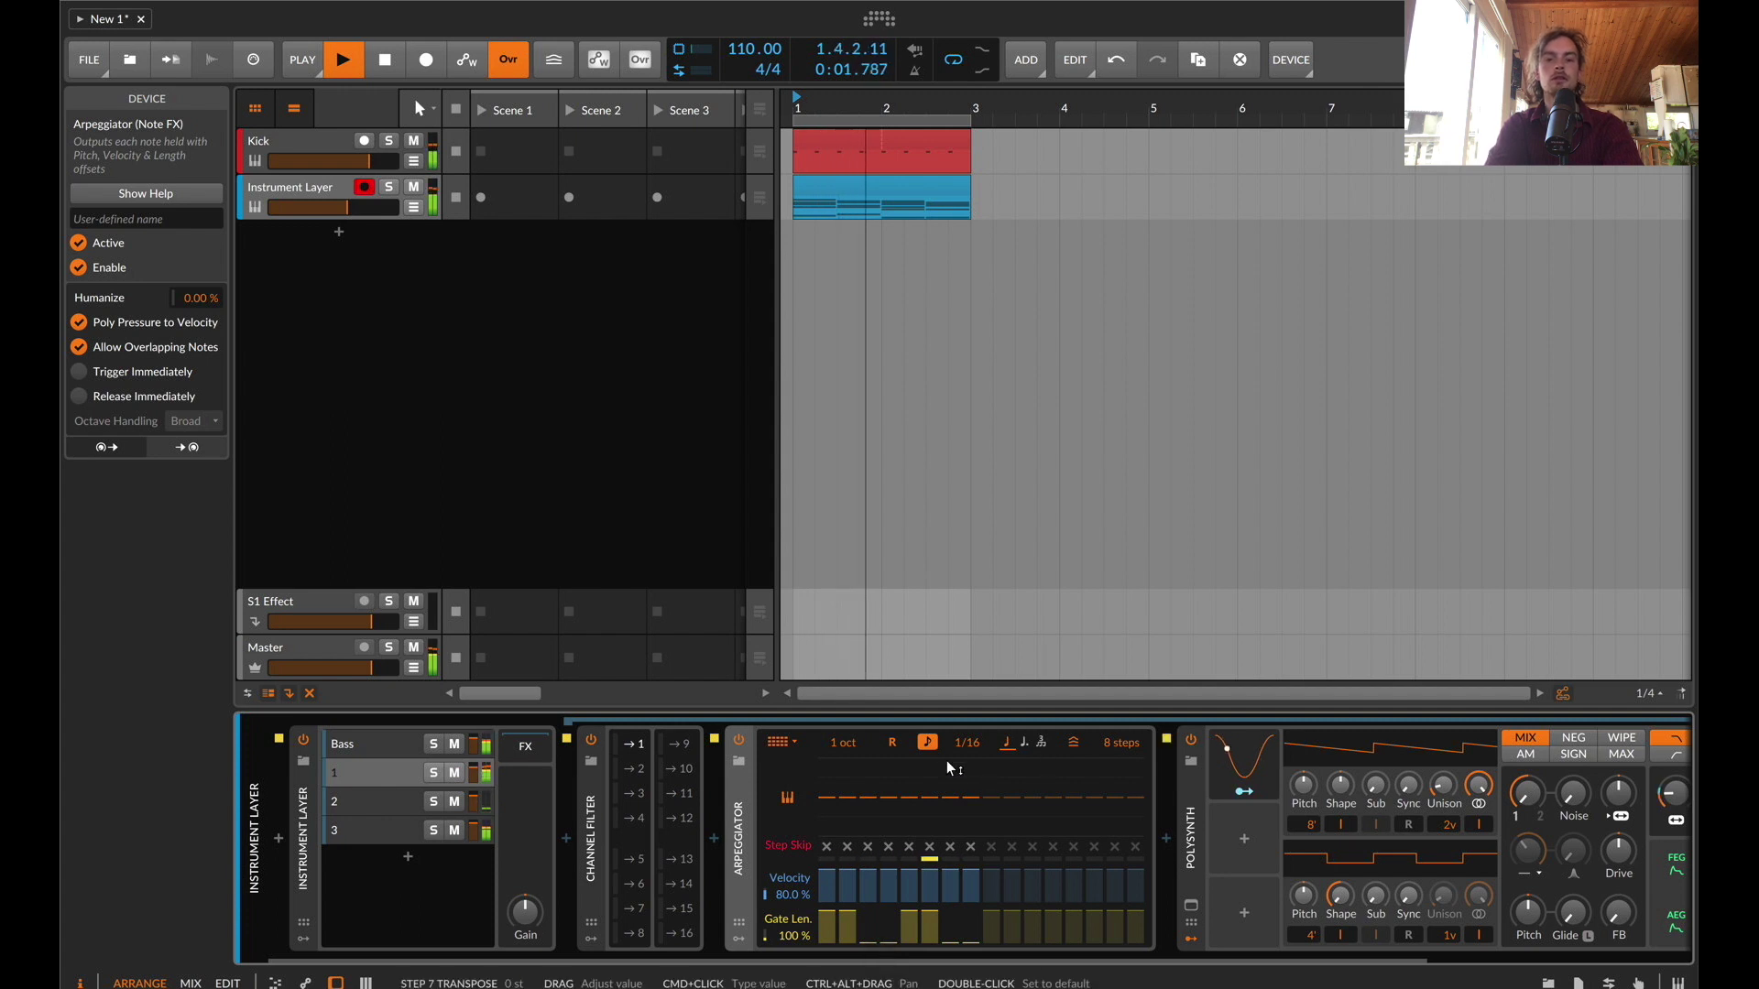
double_click(1108, 743)
type("3")
key("Return")
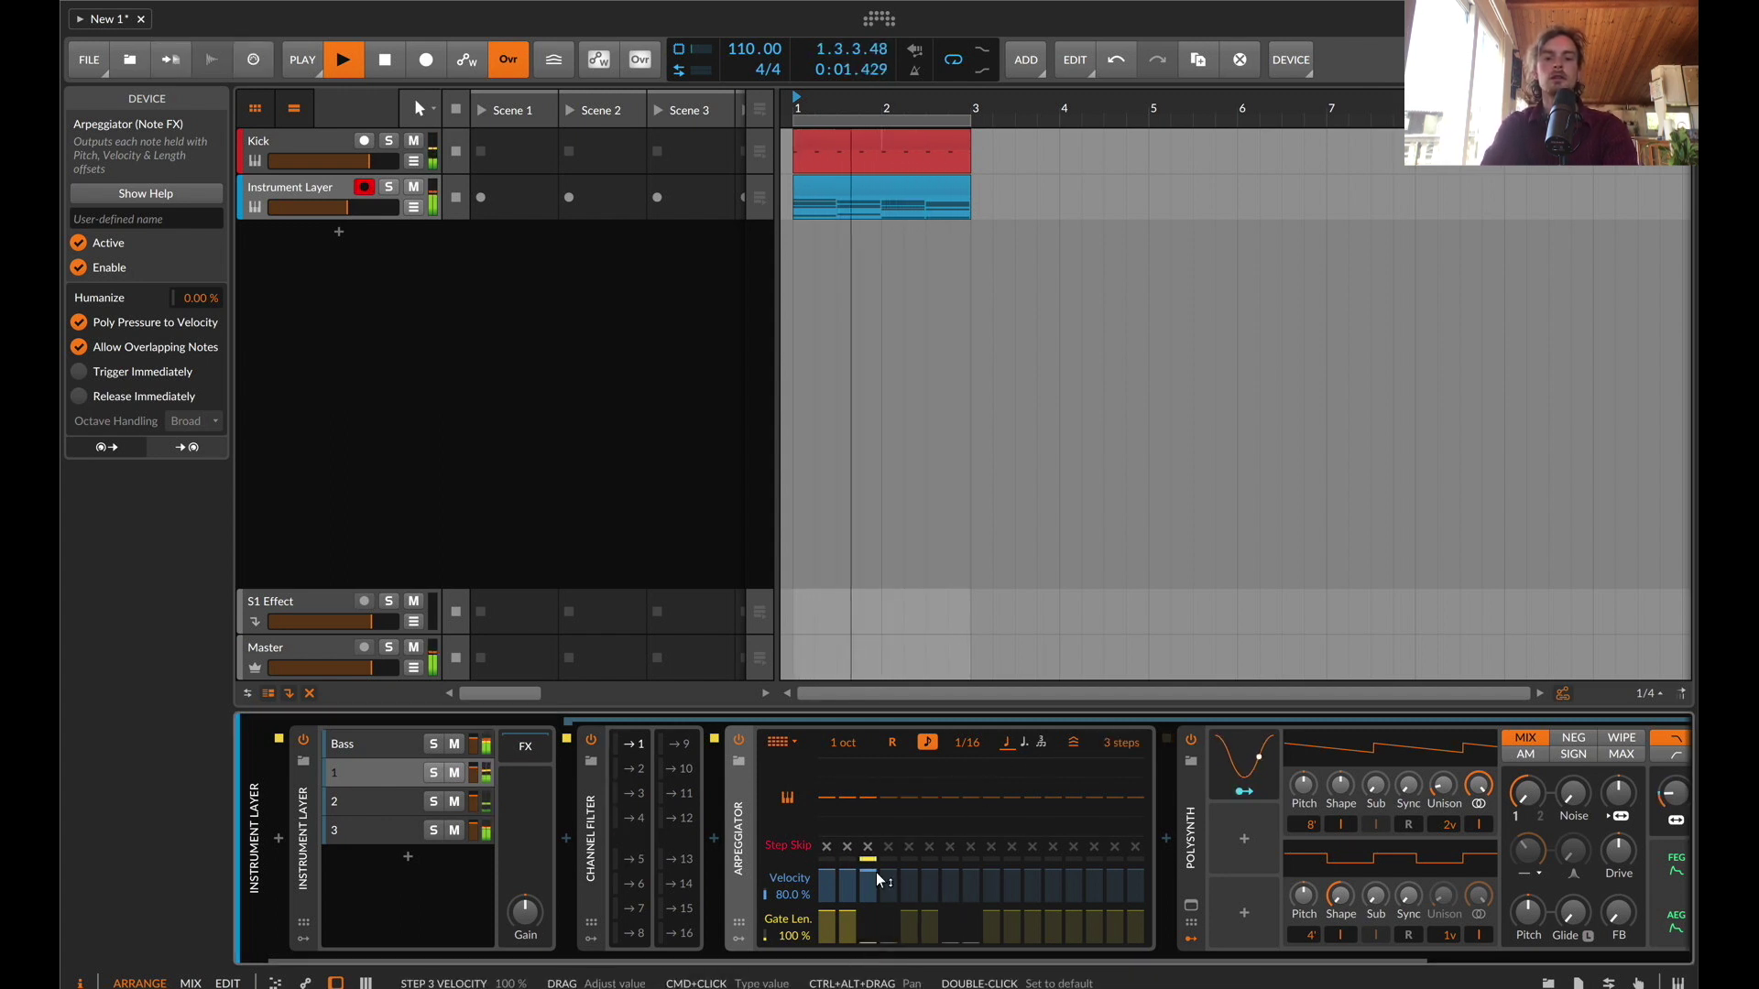
Raise the transposition of step 2 in layer 1's Arpeggiator and set the step count to 5
left_click_drag(848, 797, 848, 785)
left_click(1112, 744, "super")
type("5")
key("Return")
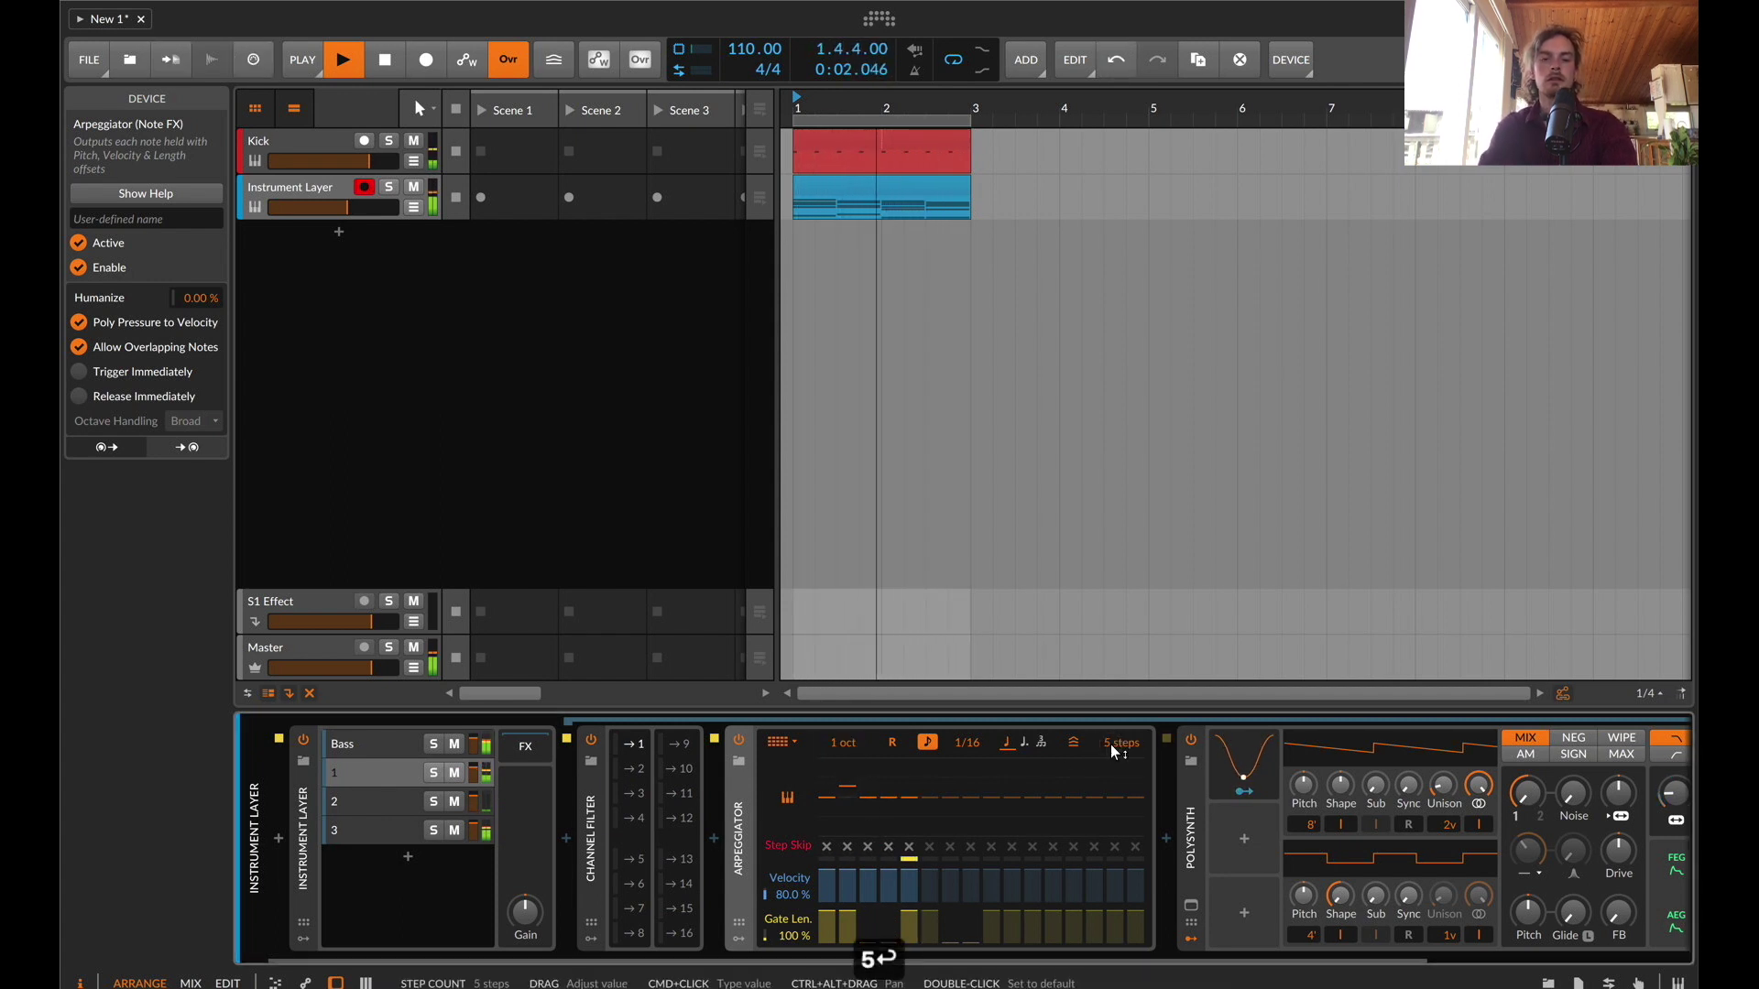
Insert a Diatonic Transposer after layer 1's Arpeggiator and set its scale to Lydian
left_click(1162, 838)
type("dia")
key("Down")
key("Return")
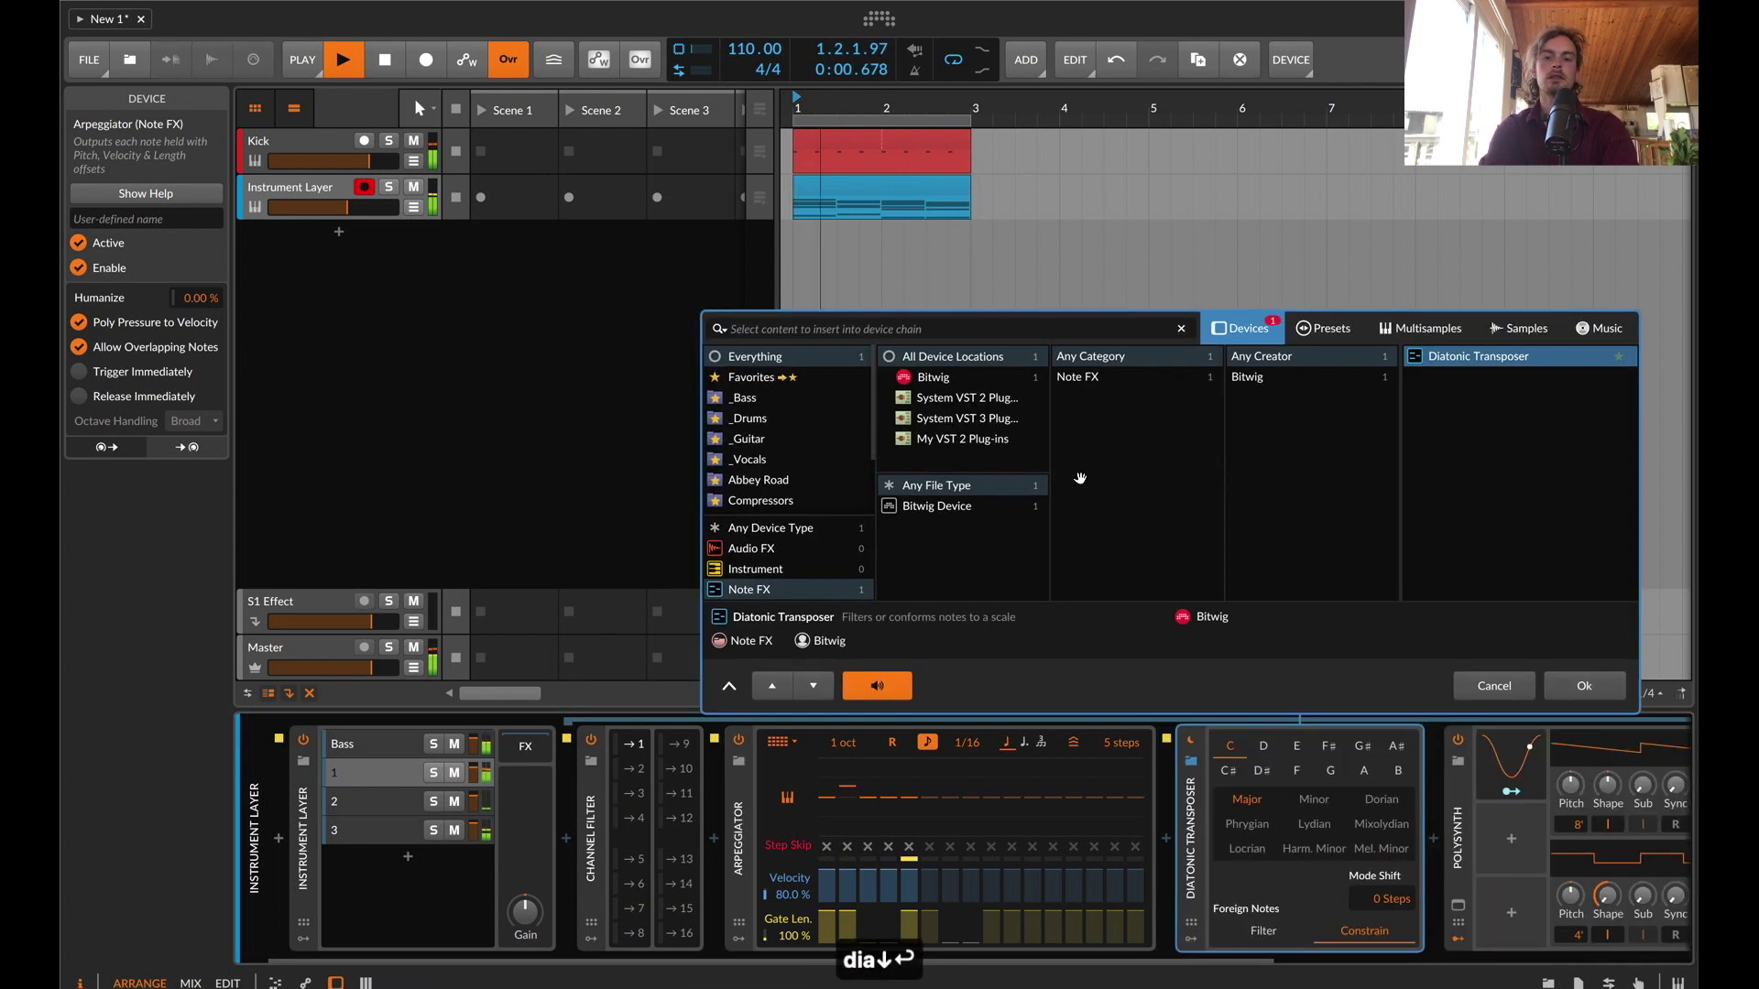
left_click(1315, 824)
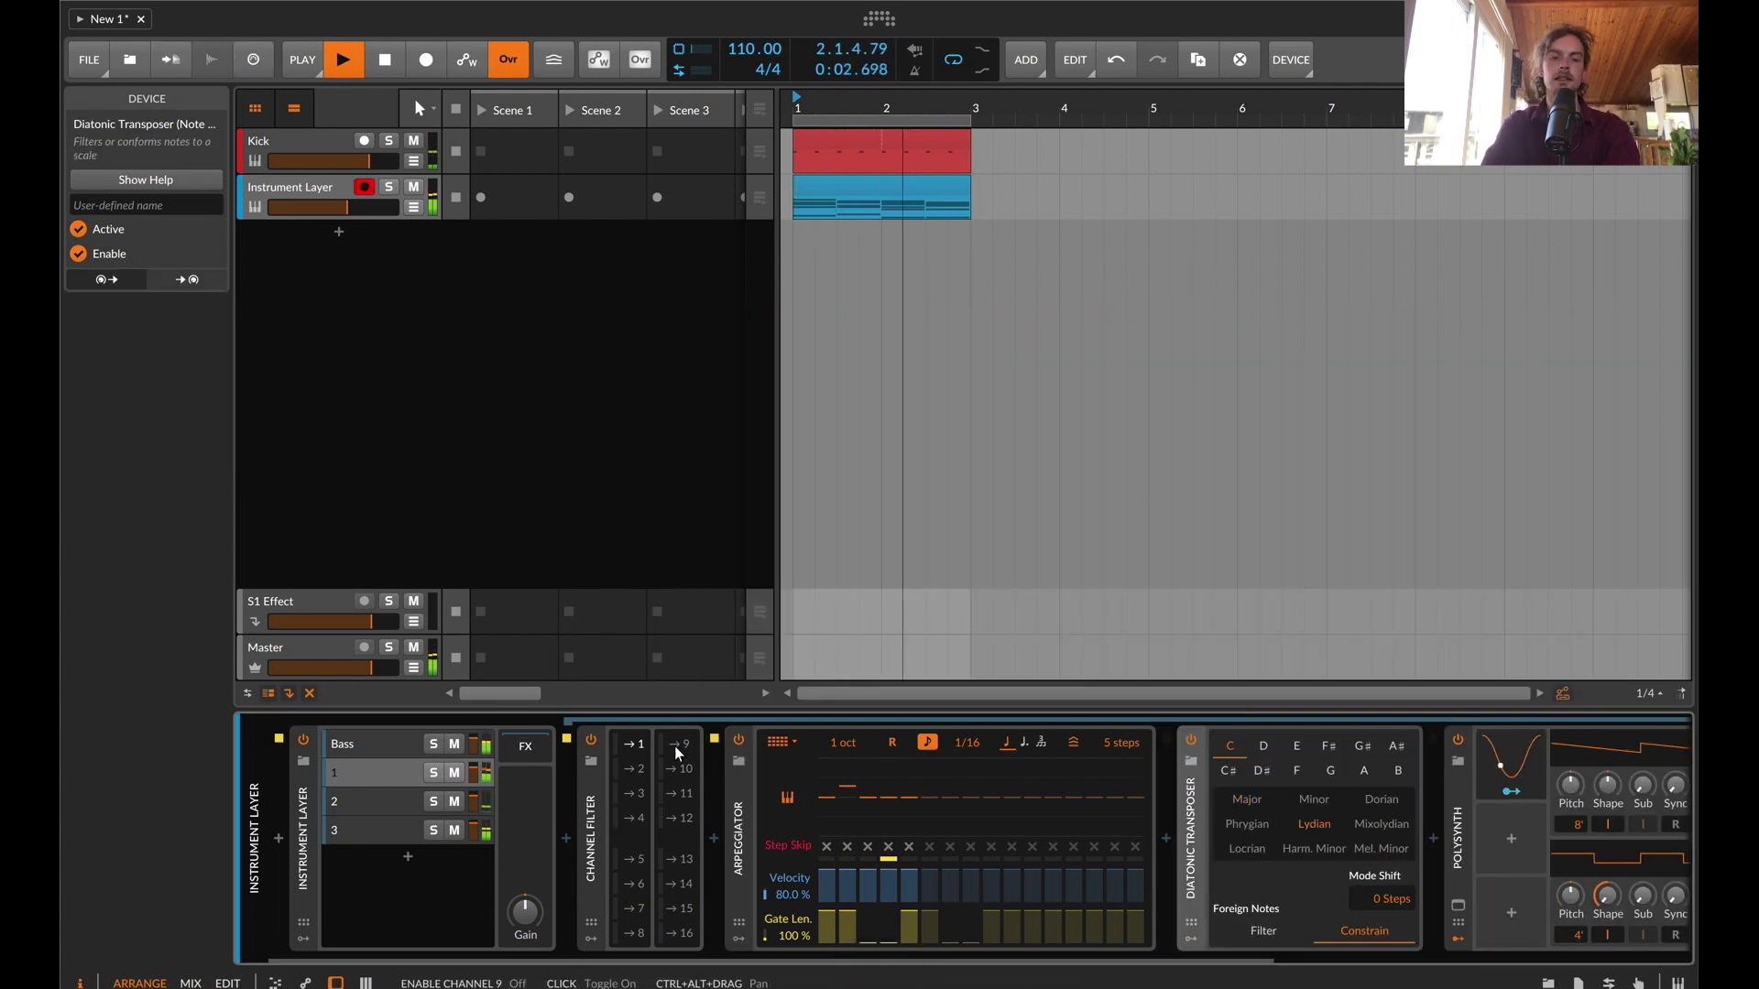
Expand the LFO settings of layer 1's Polysynth and insert a Delay-2 effect after the synth
scroll(674, 746, "right", 5)
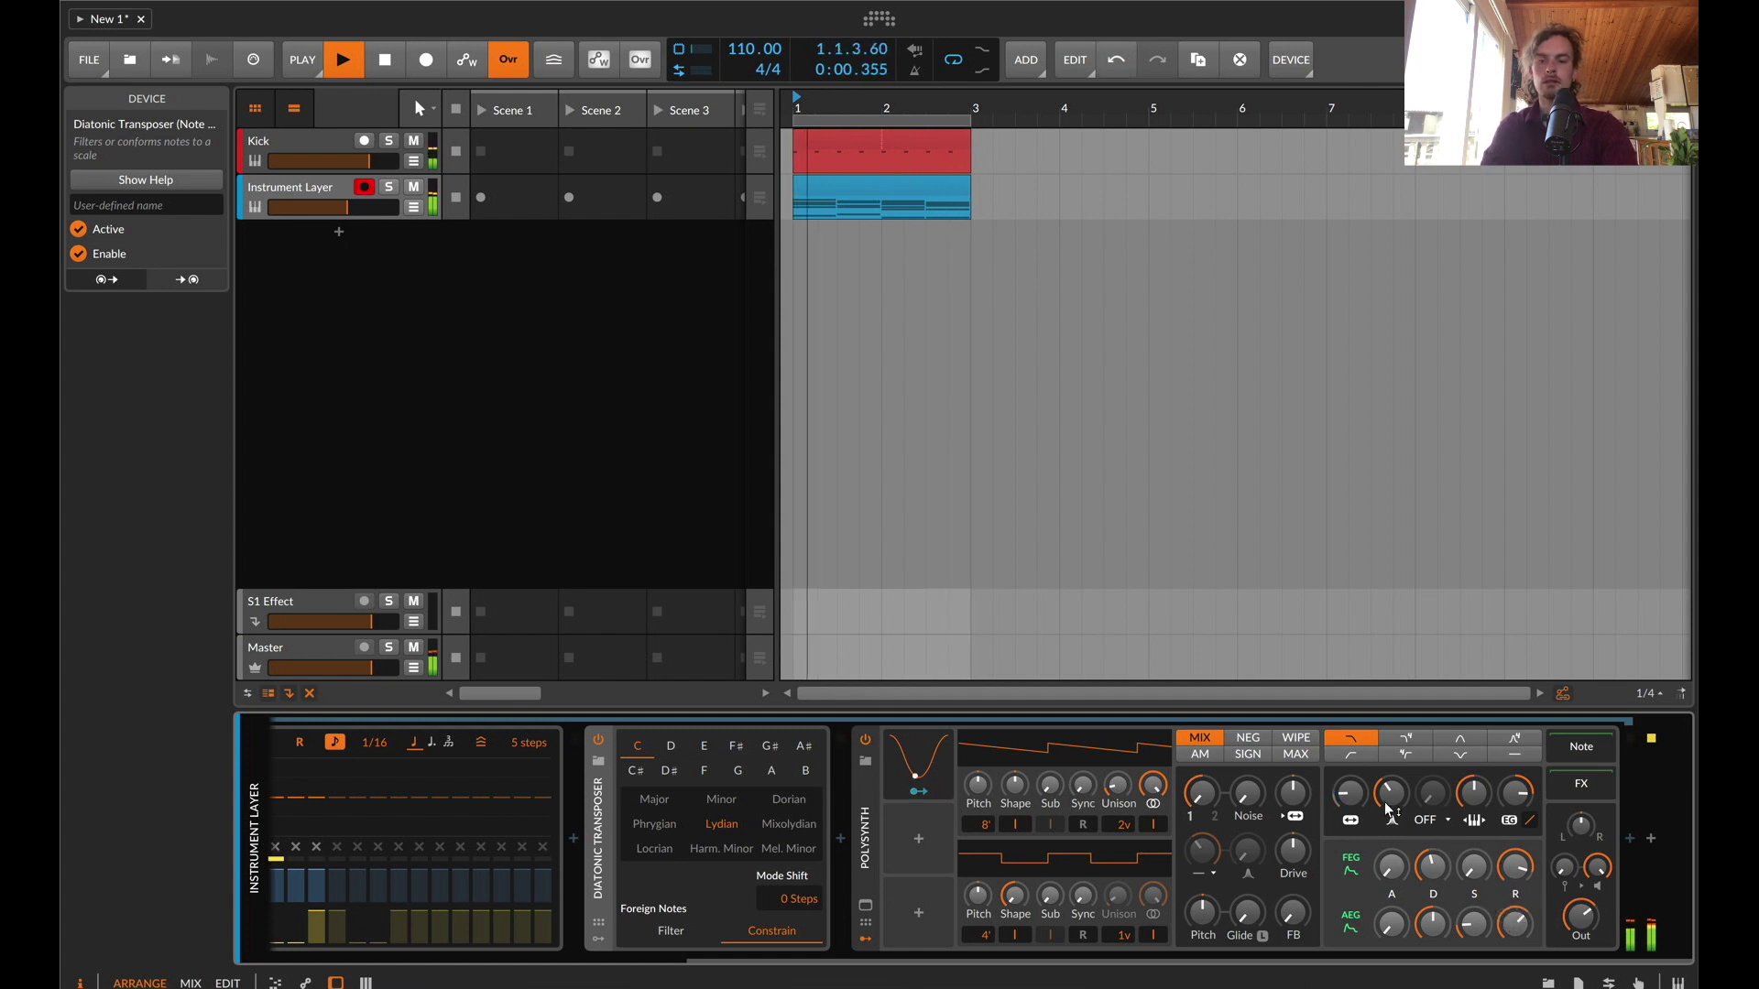
left_click(921, 755)
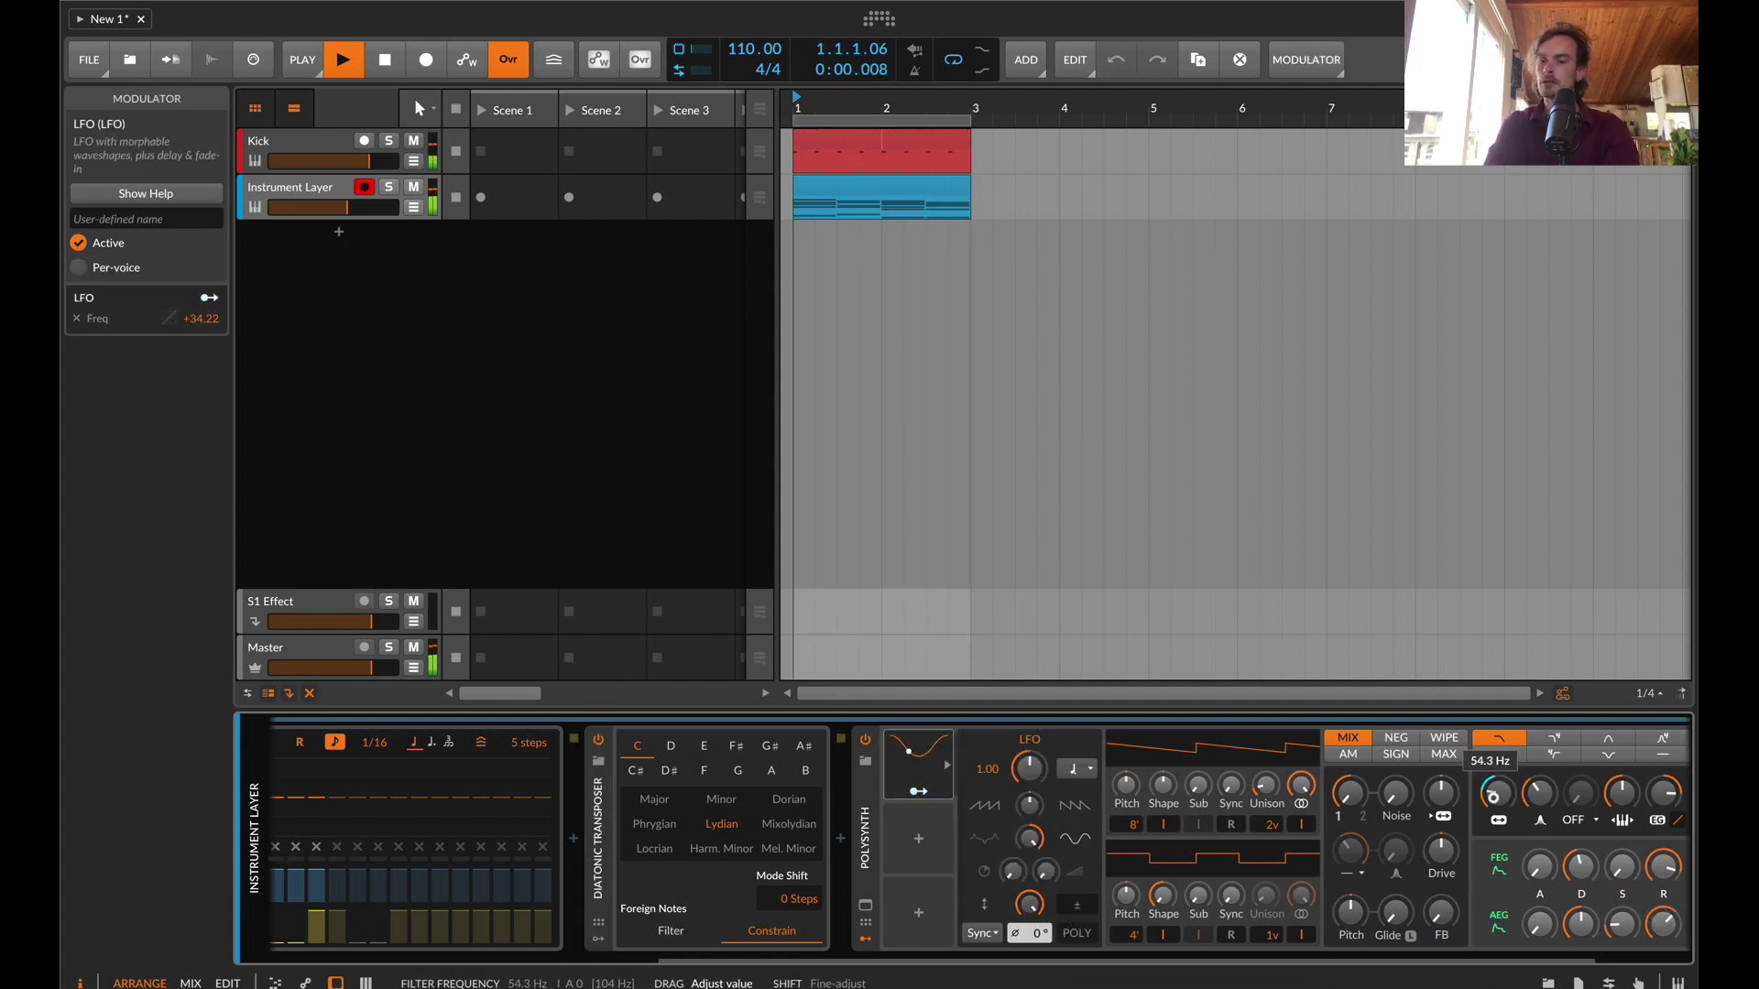
scroll(1564, 865, "right", 3)
left_click(1635, 839)
type("del")
key("Down")
key("Down")
key("Return")
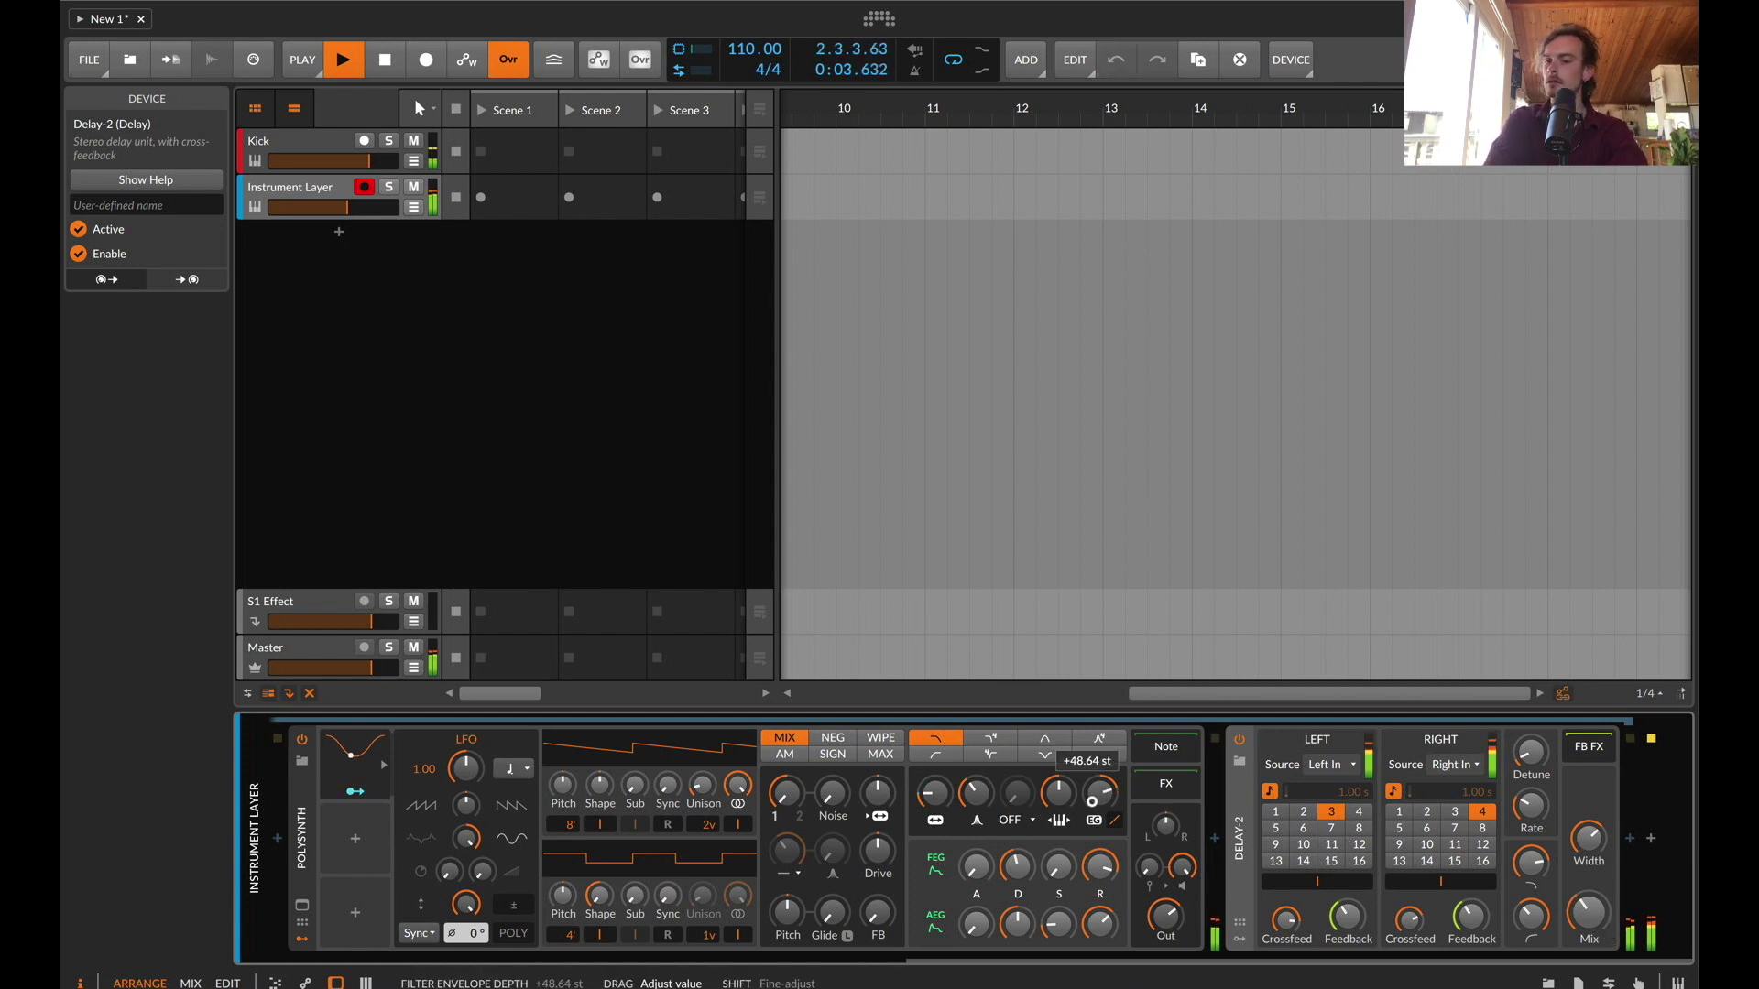
Solo and select layer 2 in the Instrument Layer, audition it and stop playback
scroll(1092, 802, "left", 12)
left_click(433, 802)
left_click(305, 808)
left_click(365, 804)
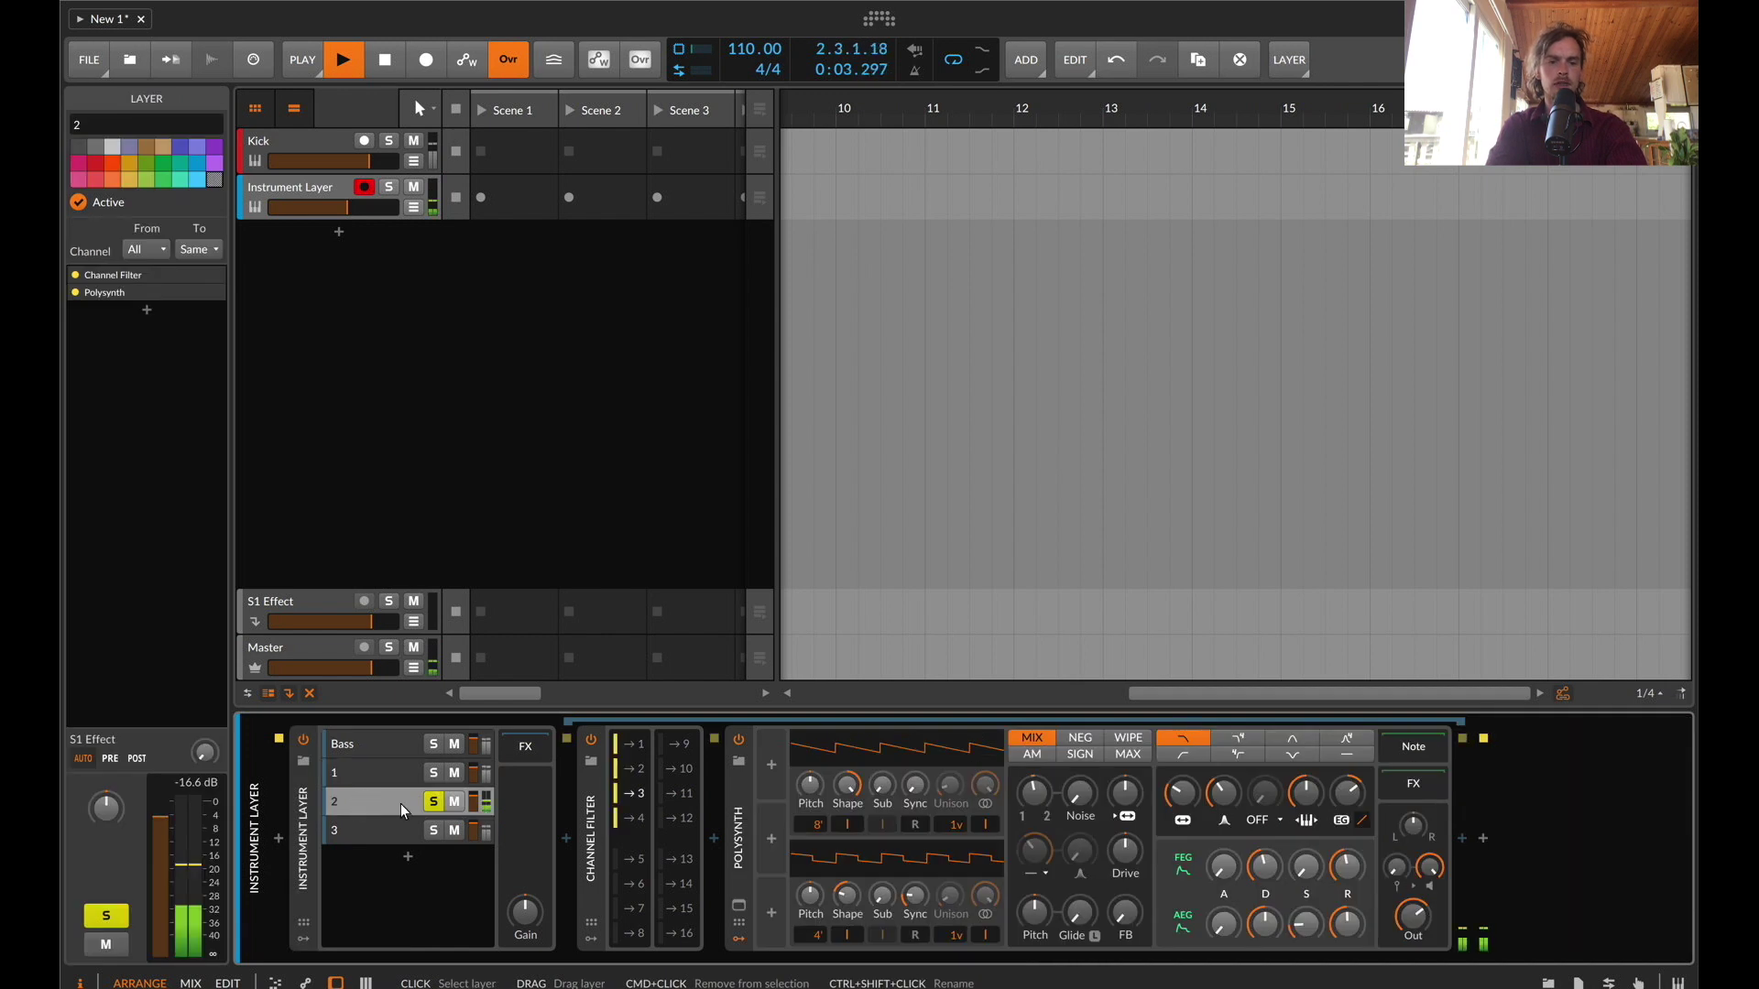
key("space")
key("space")
key("space")
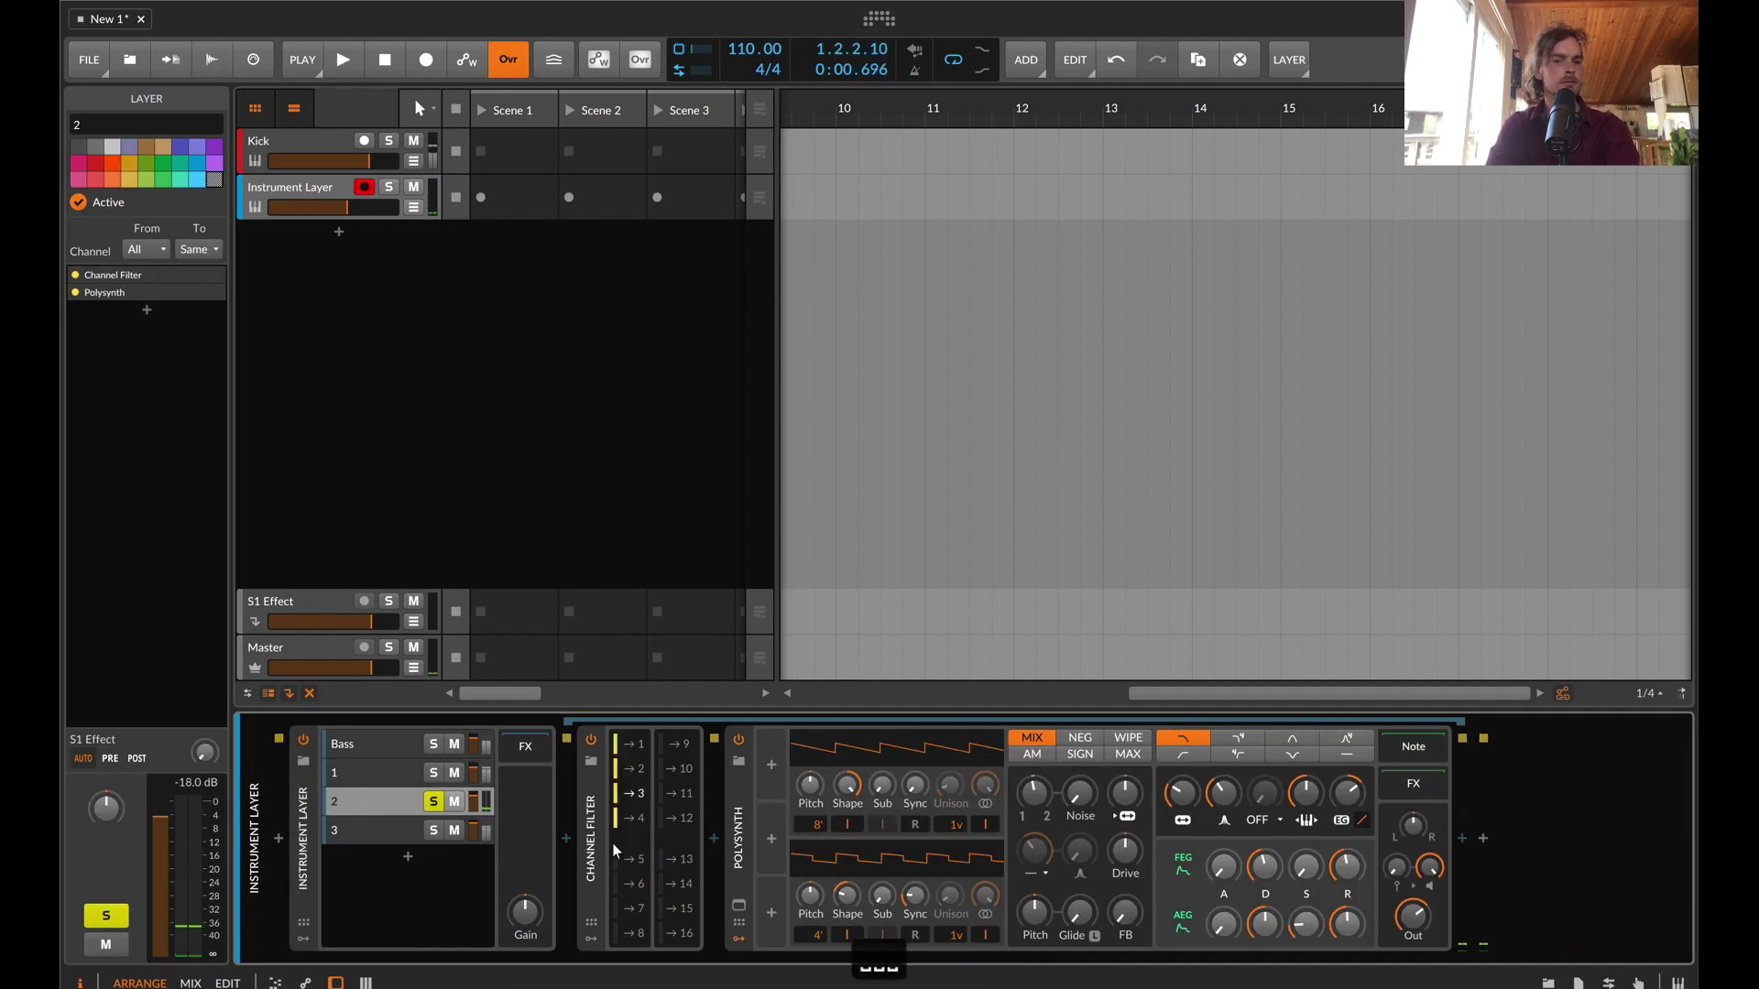
Insert an Arpeggiator between layer 2's Channel Filter and Polysynth
left_click(712, 838)
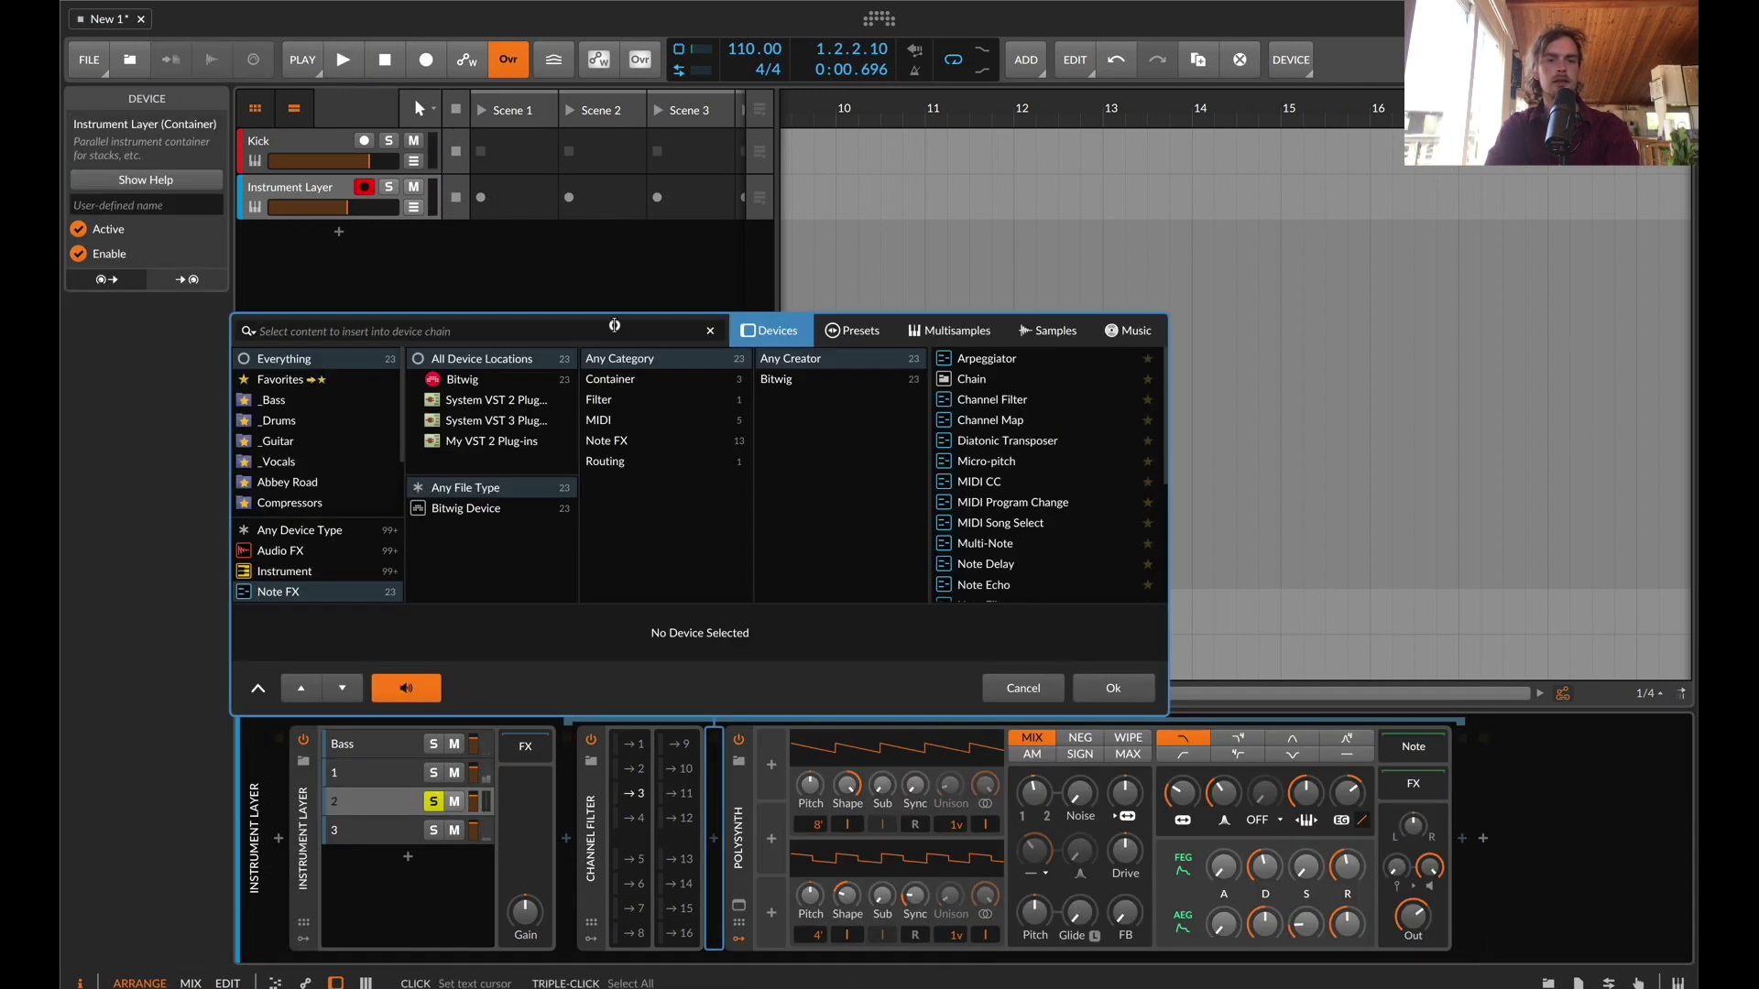
type("arp")
key("Down")
key("Return")
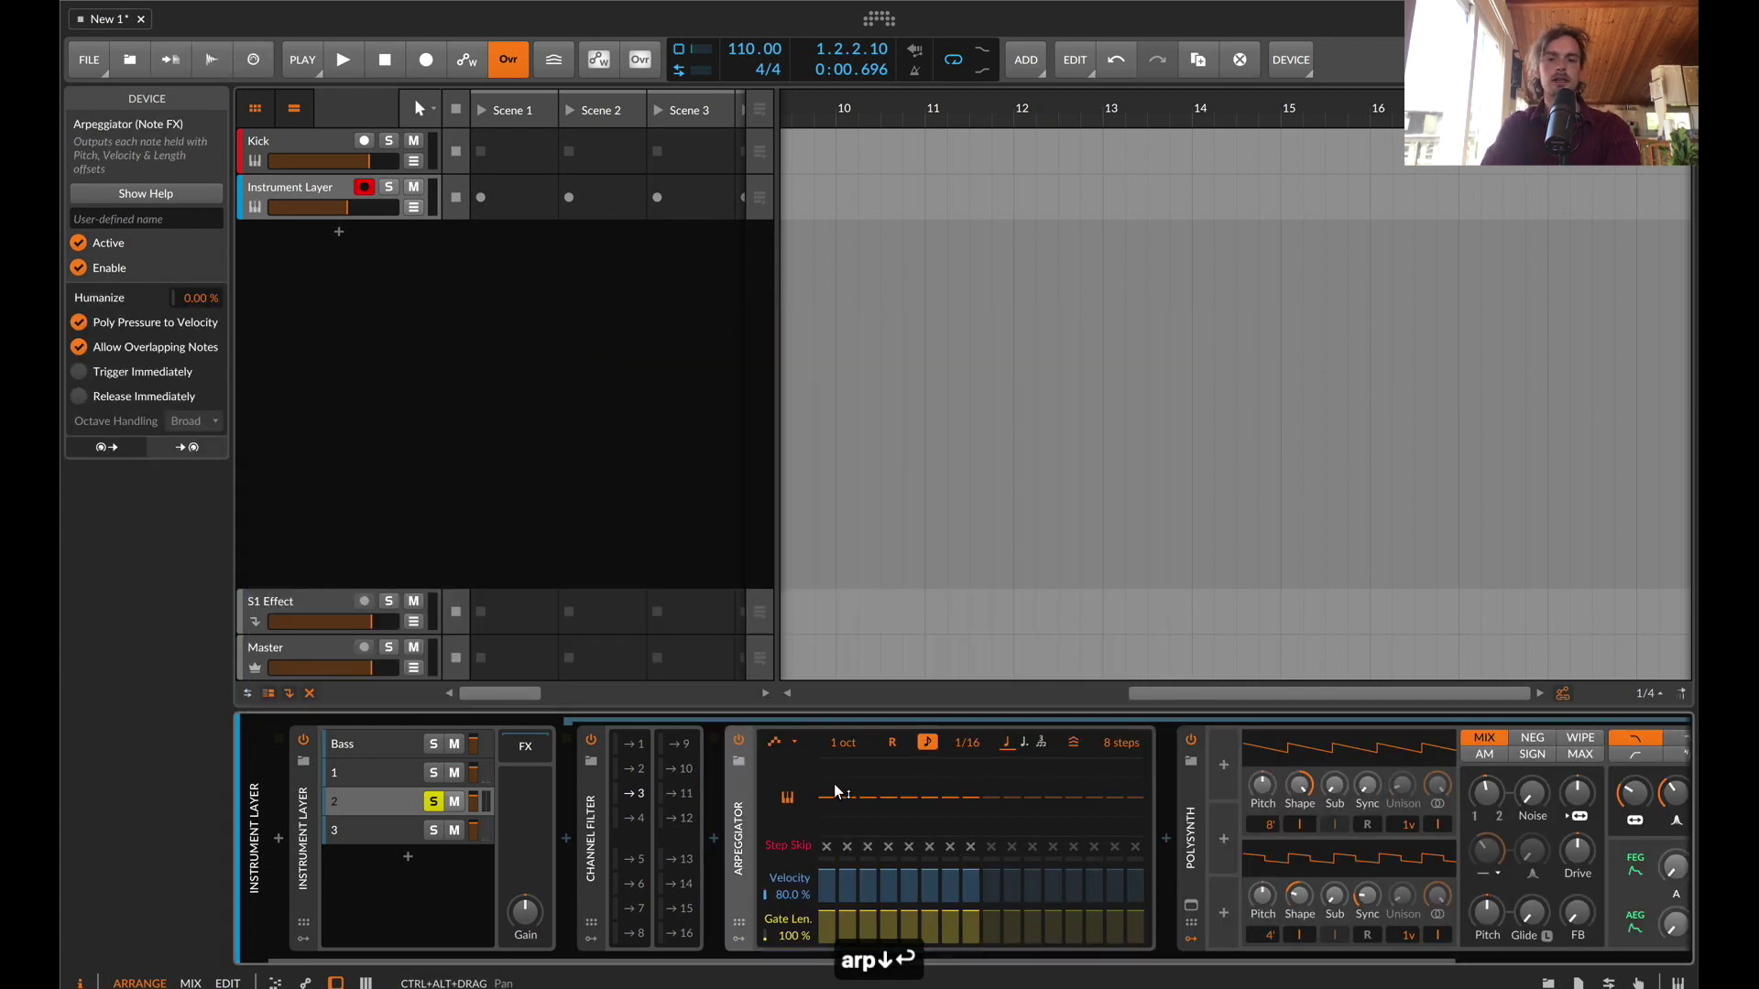
Raise the transposition of arpeggiator steps 2, 3, 4 and 7, zero the gate length of steps 2, 3, 5, 6 and 8, and start playback
left_click_drag(843, 788, 875, 769)
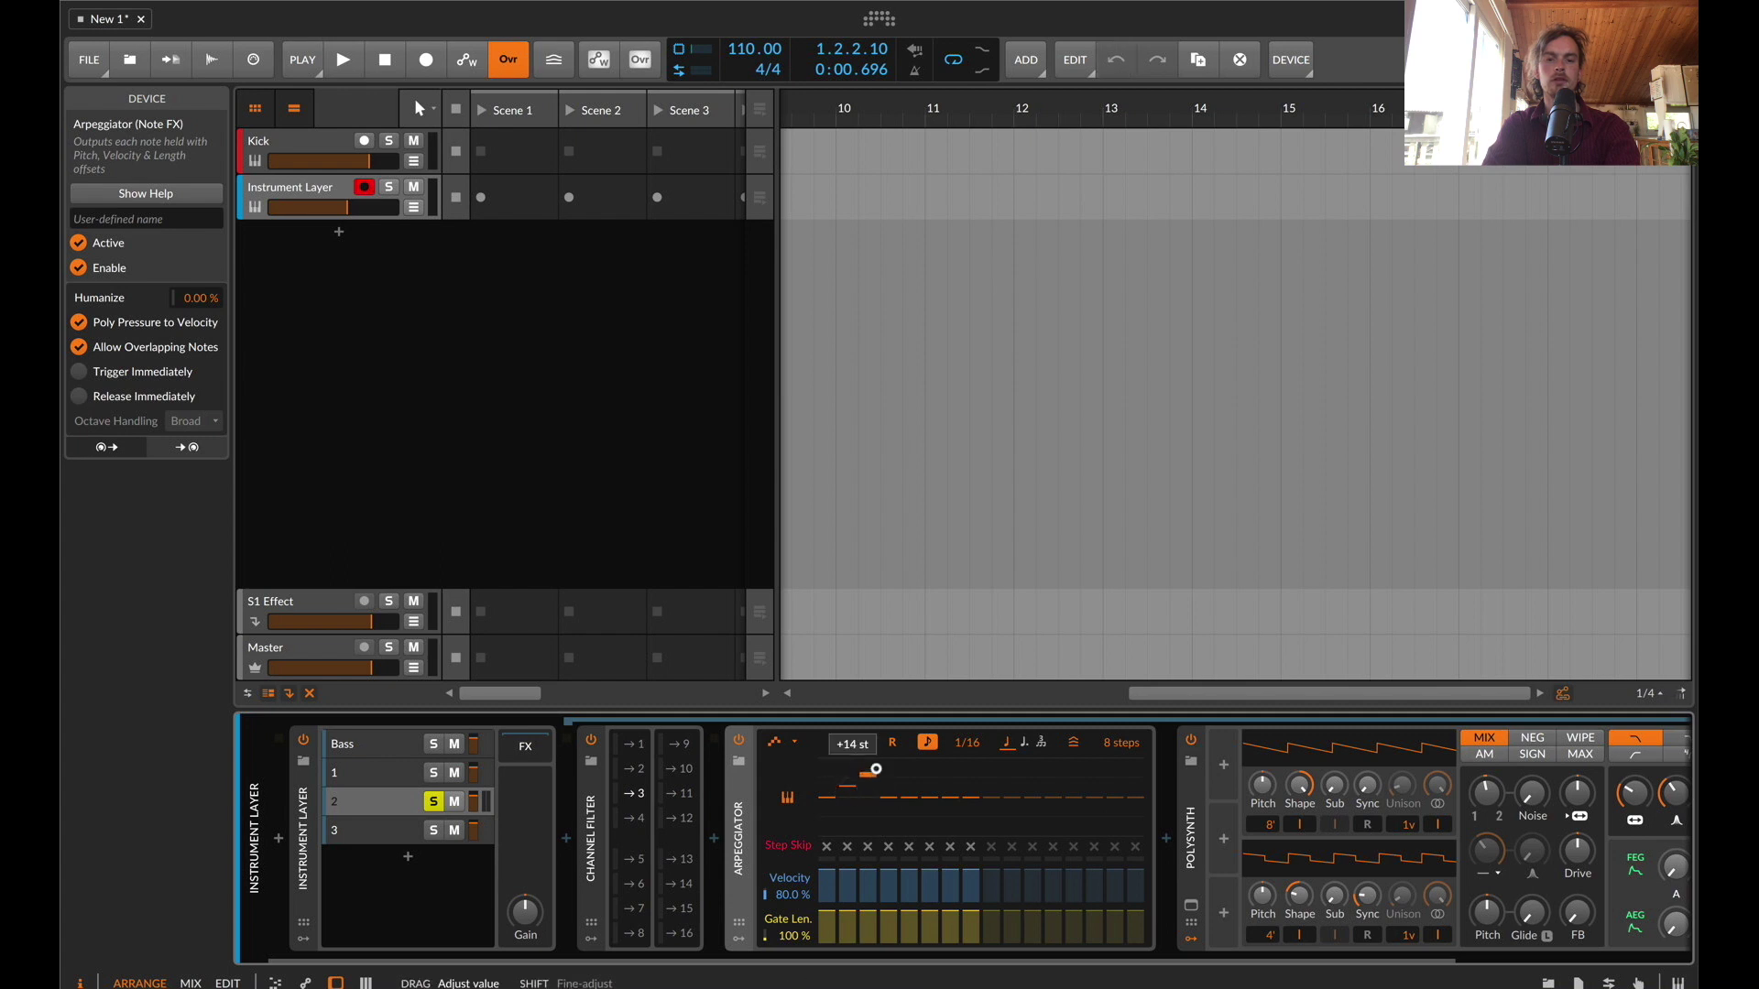
left_click_drag(876, 769, 870, 786)
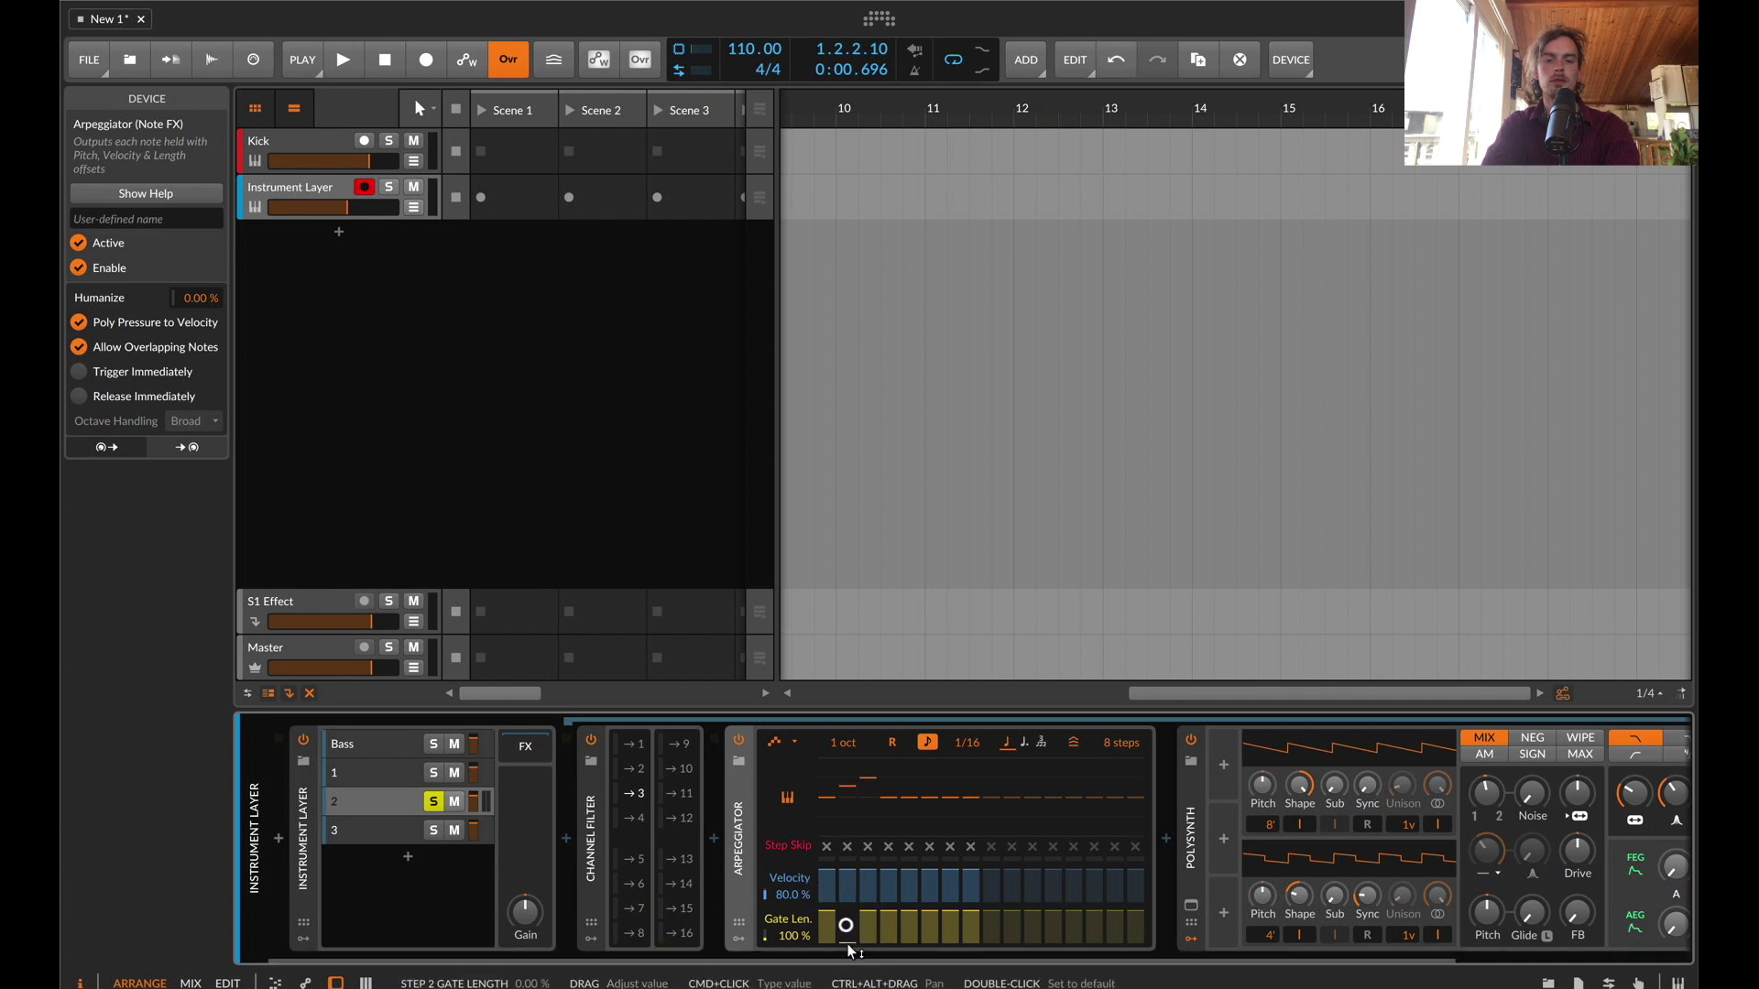
left_click_drag(867, 923, 931, 946)
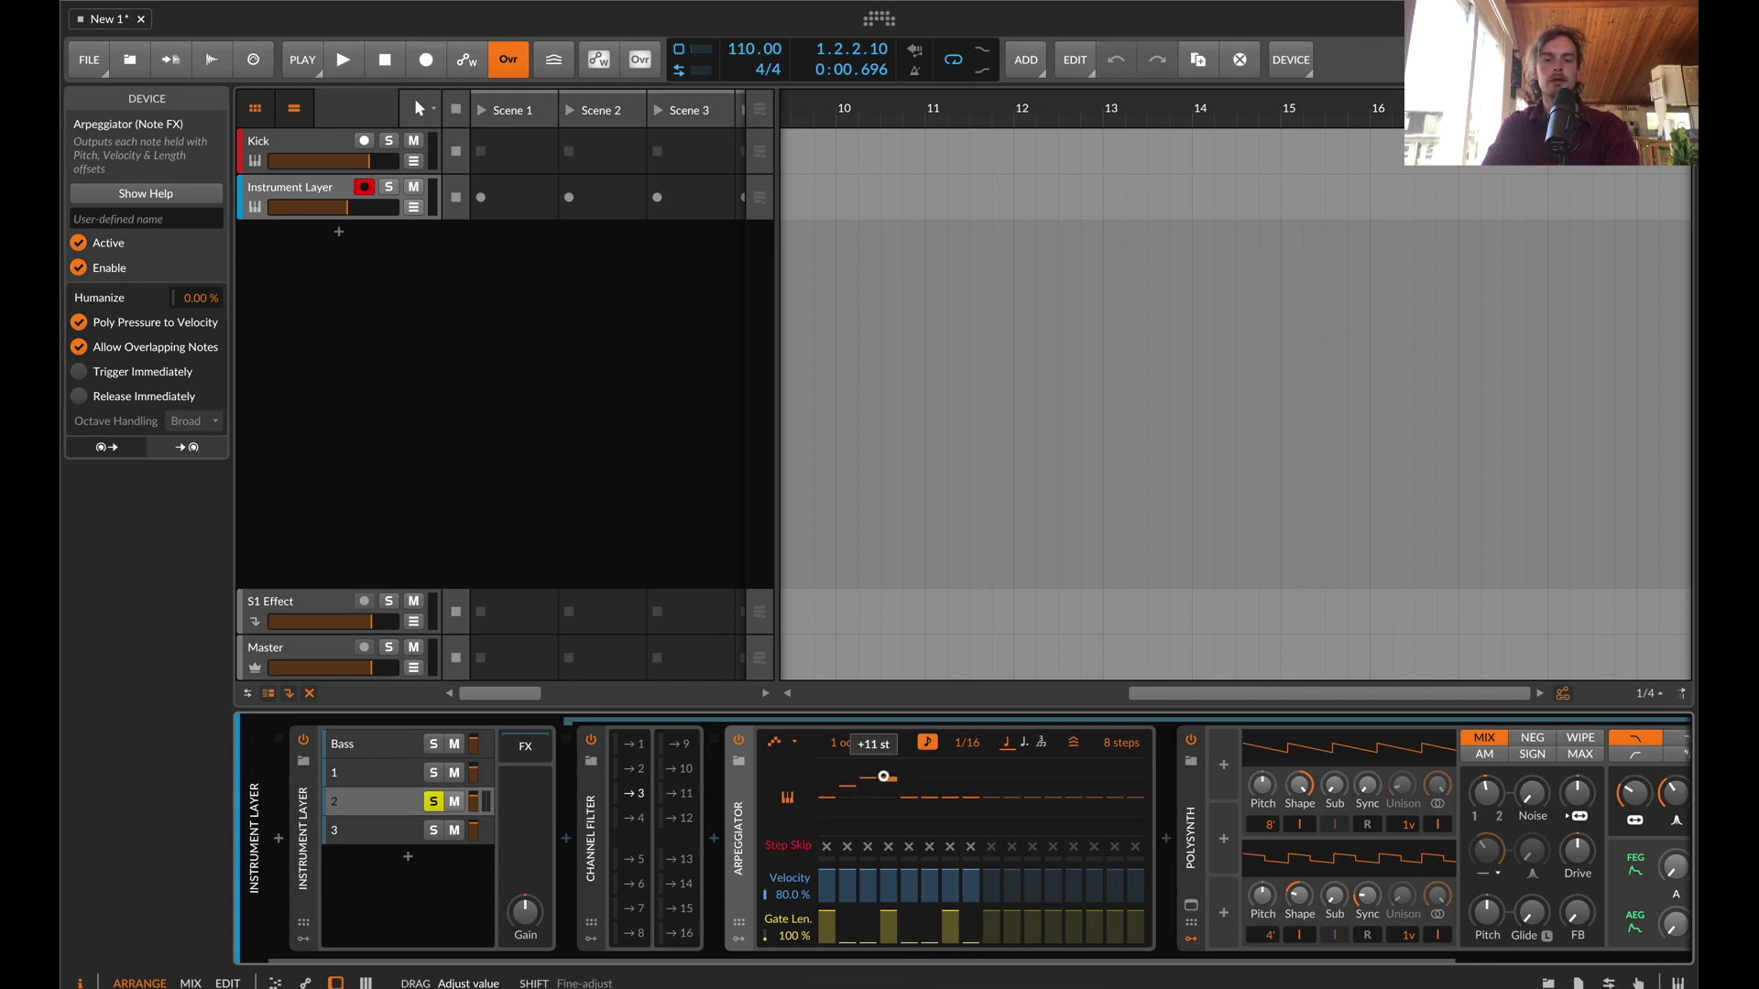
left_click_drag(883, 777, 950, 777)
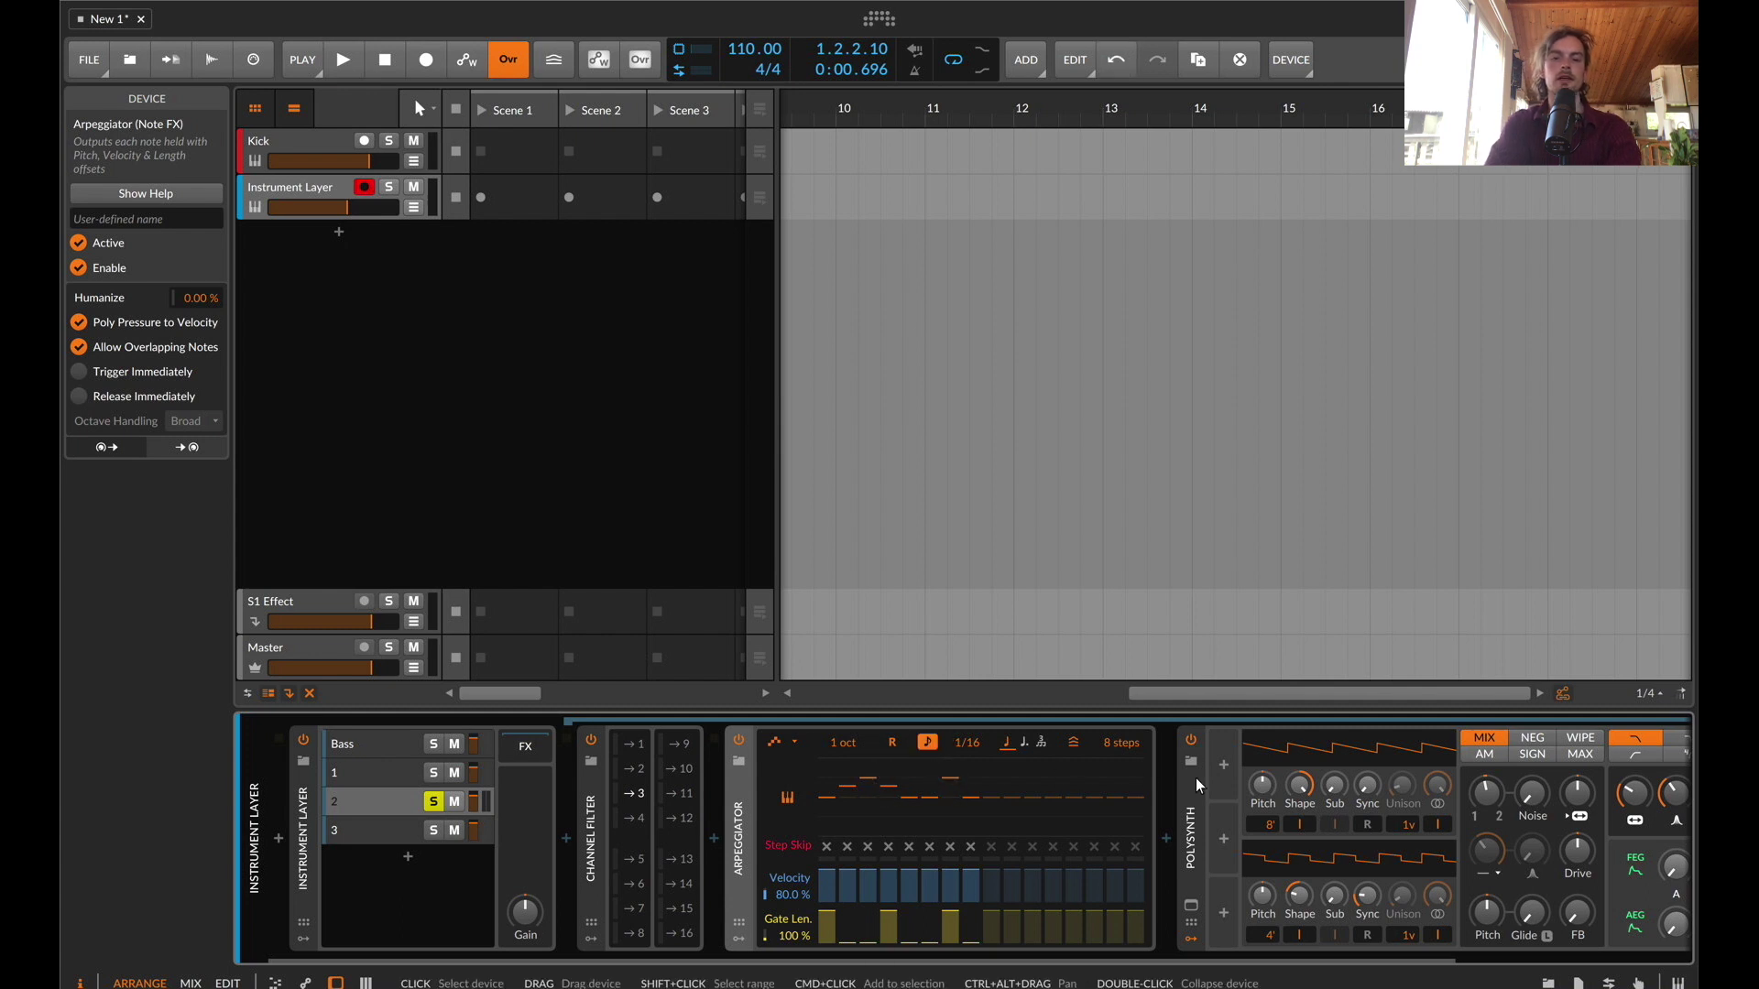
key("space")
Adjust the amplitude envelope release and the filter envelope depth of layer 2's Polysynth
scroll(1075, 801, "right", 3)
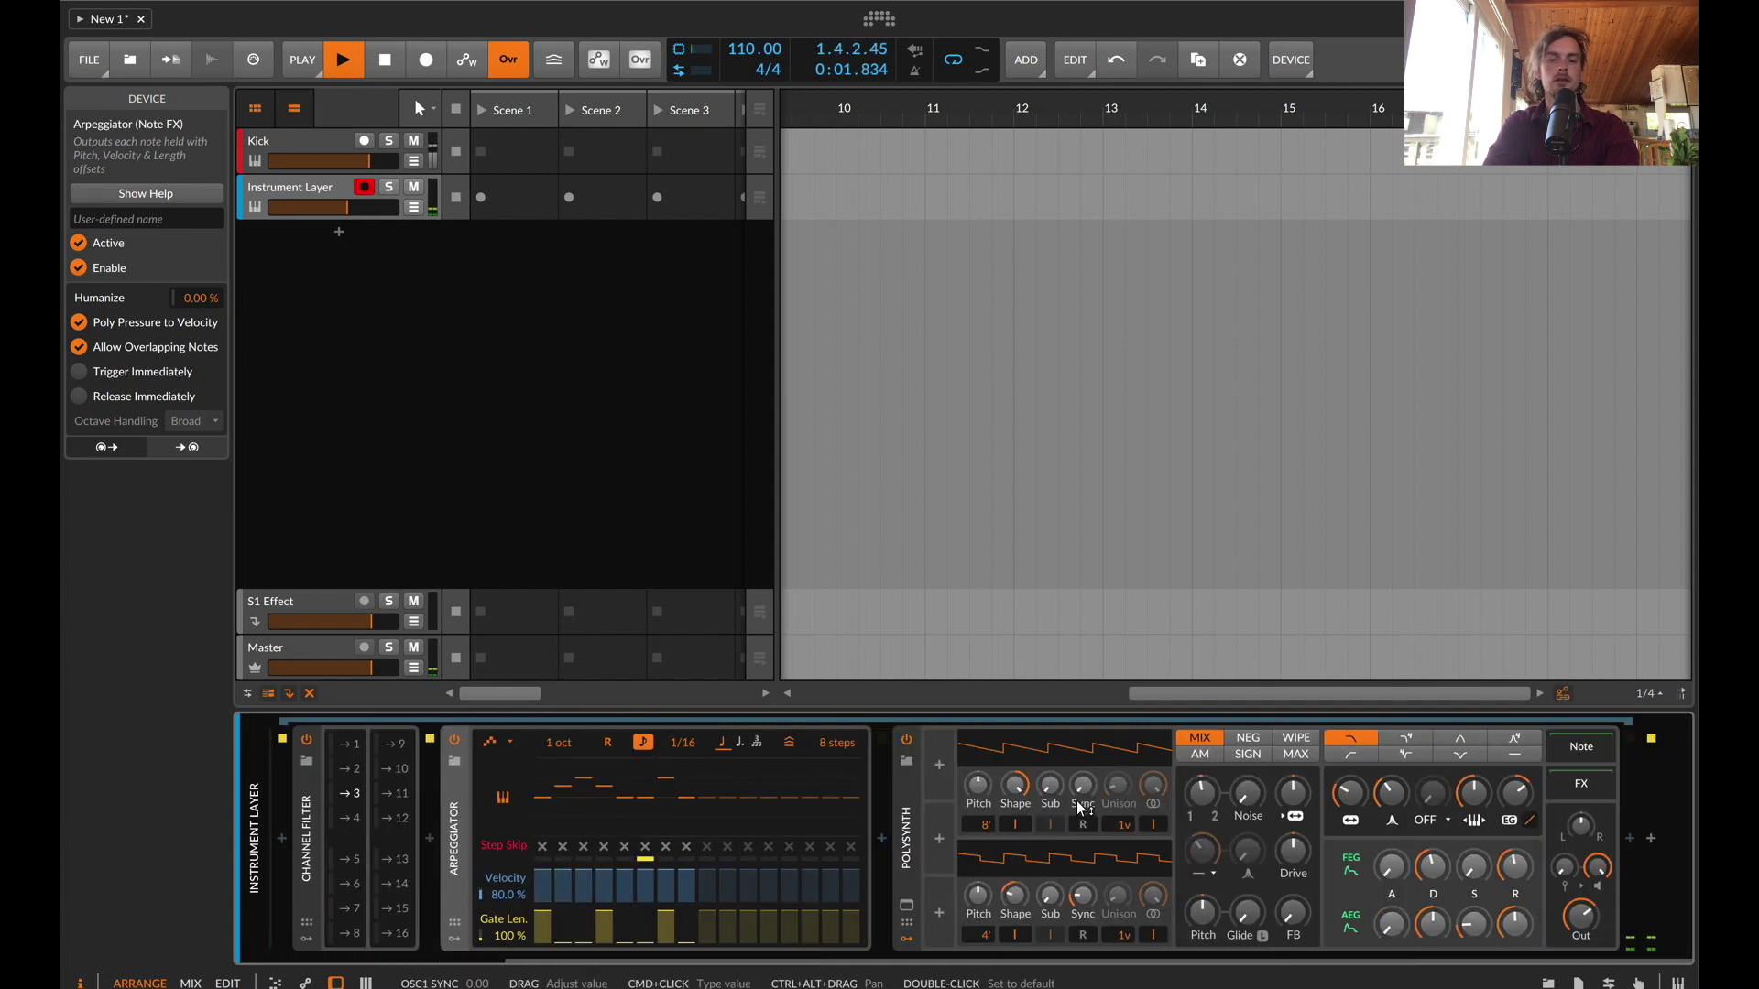
left_click_drag(1513, 931, 1515, 929)
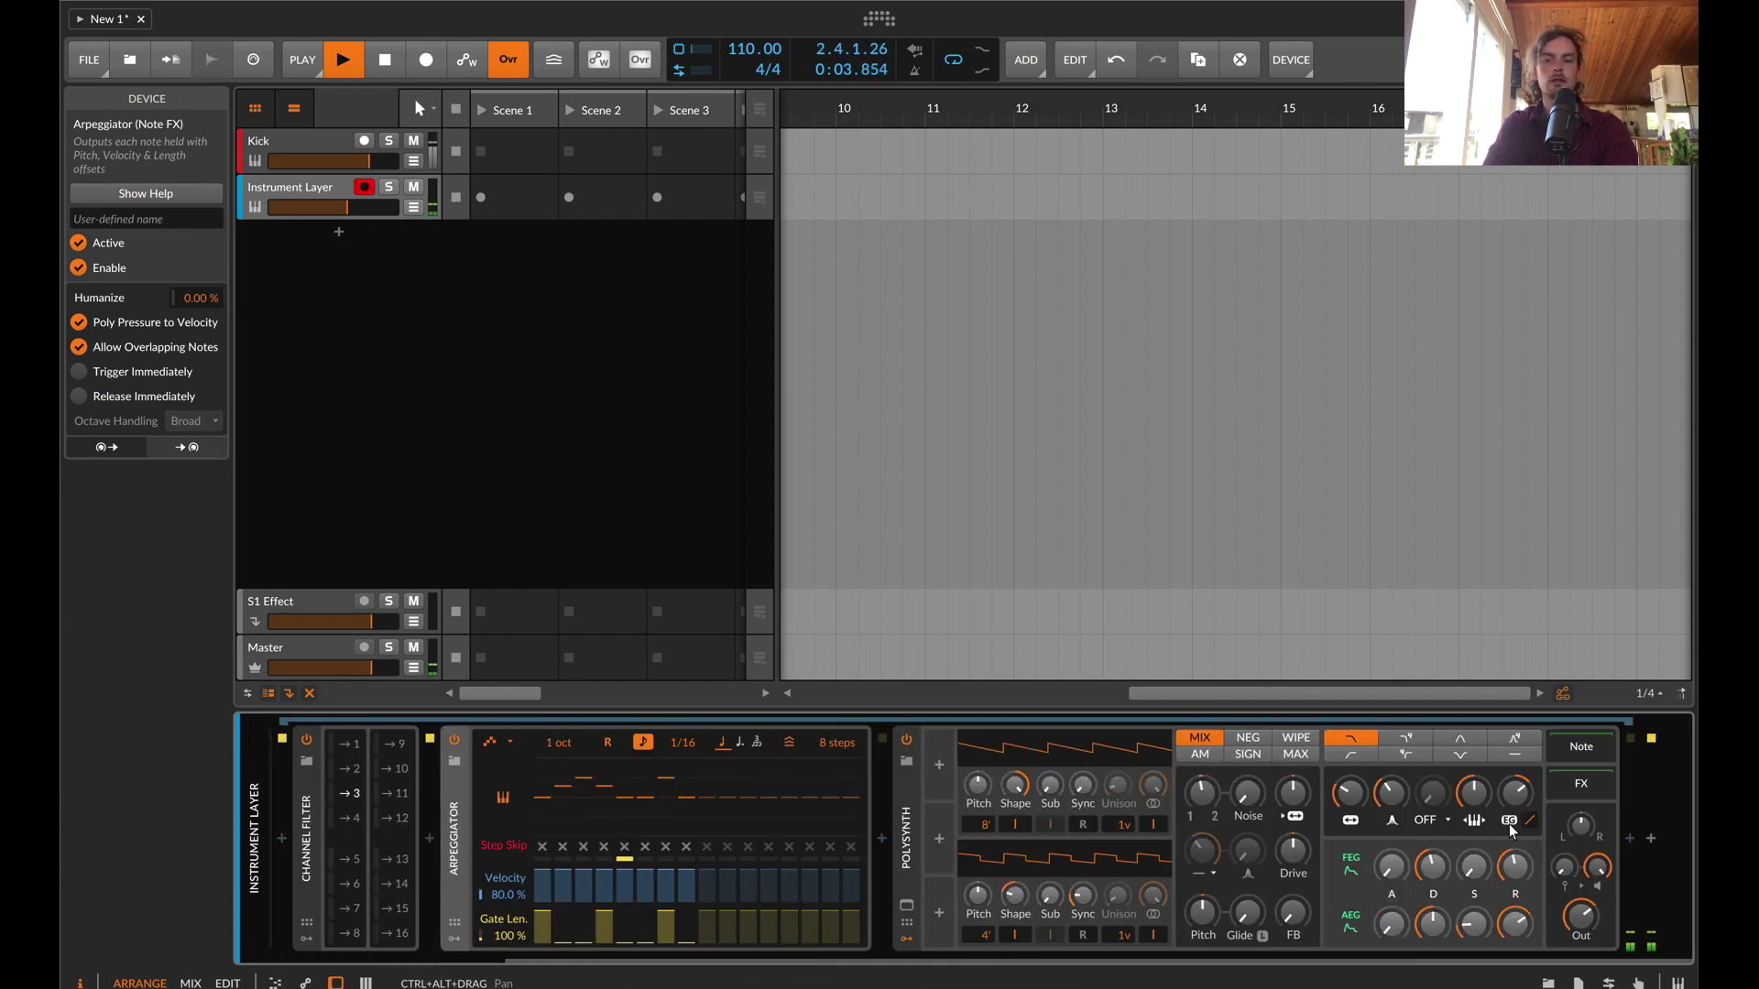
left_click_drag(1516, 797, 1515, 794)
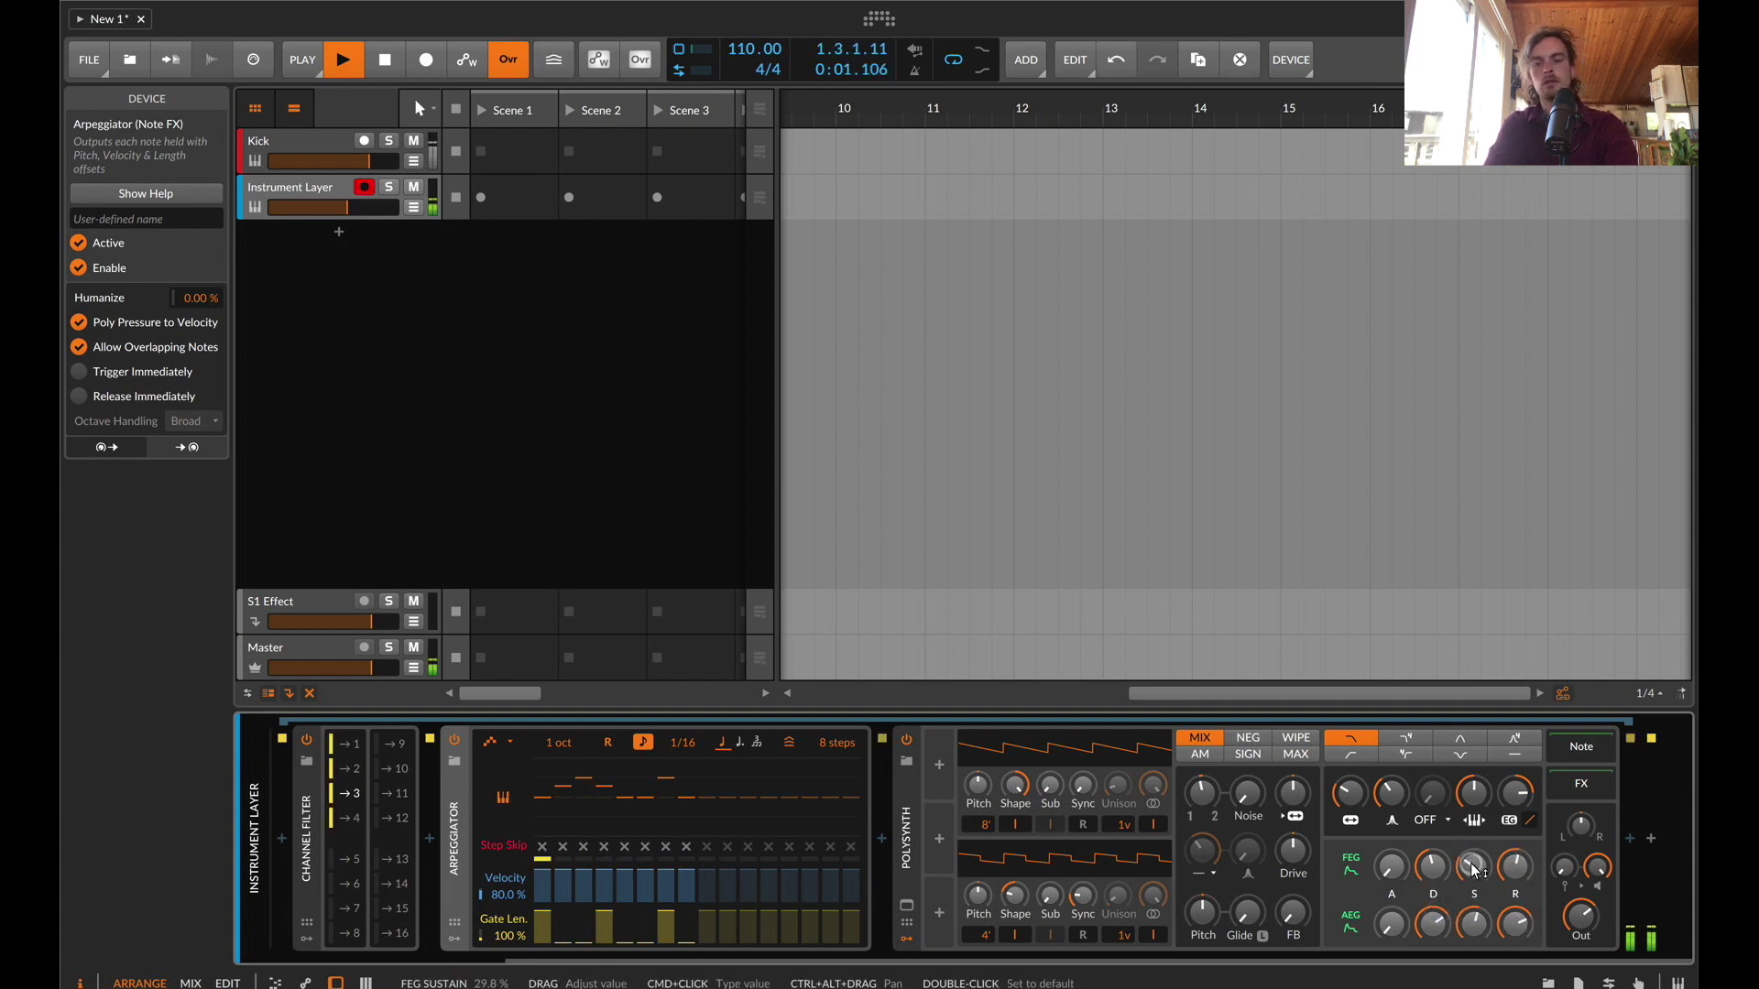
mouse_move(1339, 795)
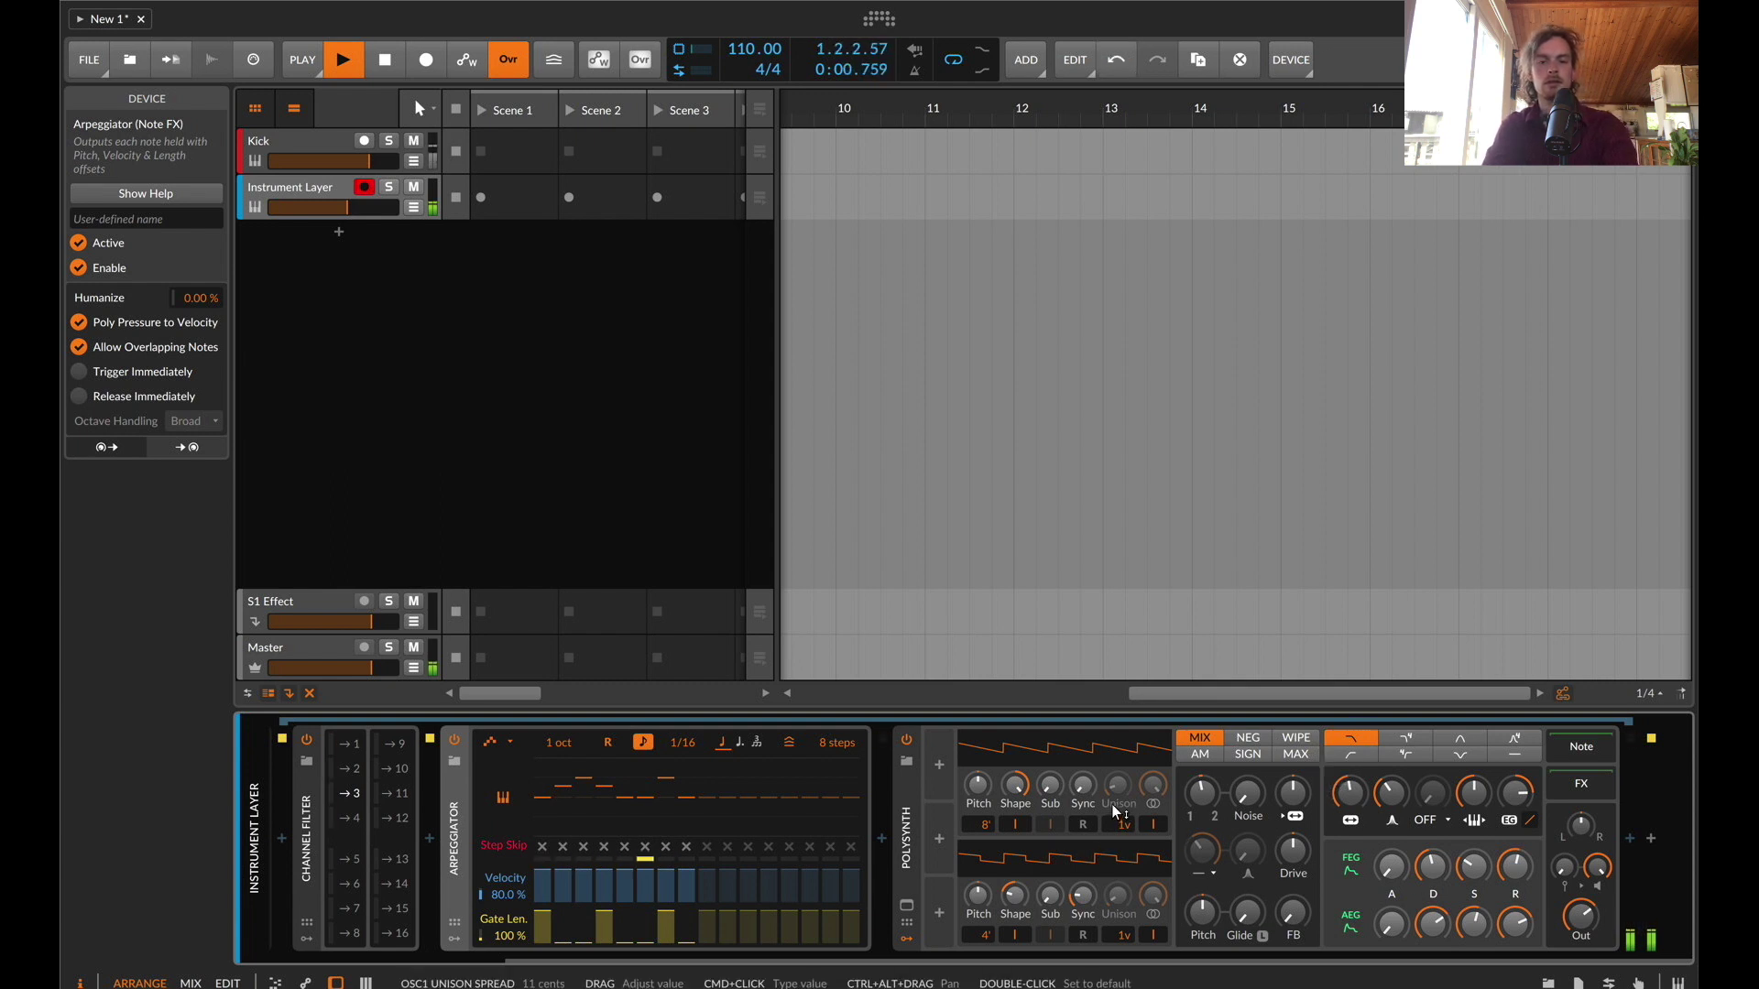
mouse_move(1017, 786)
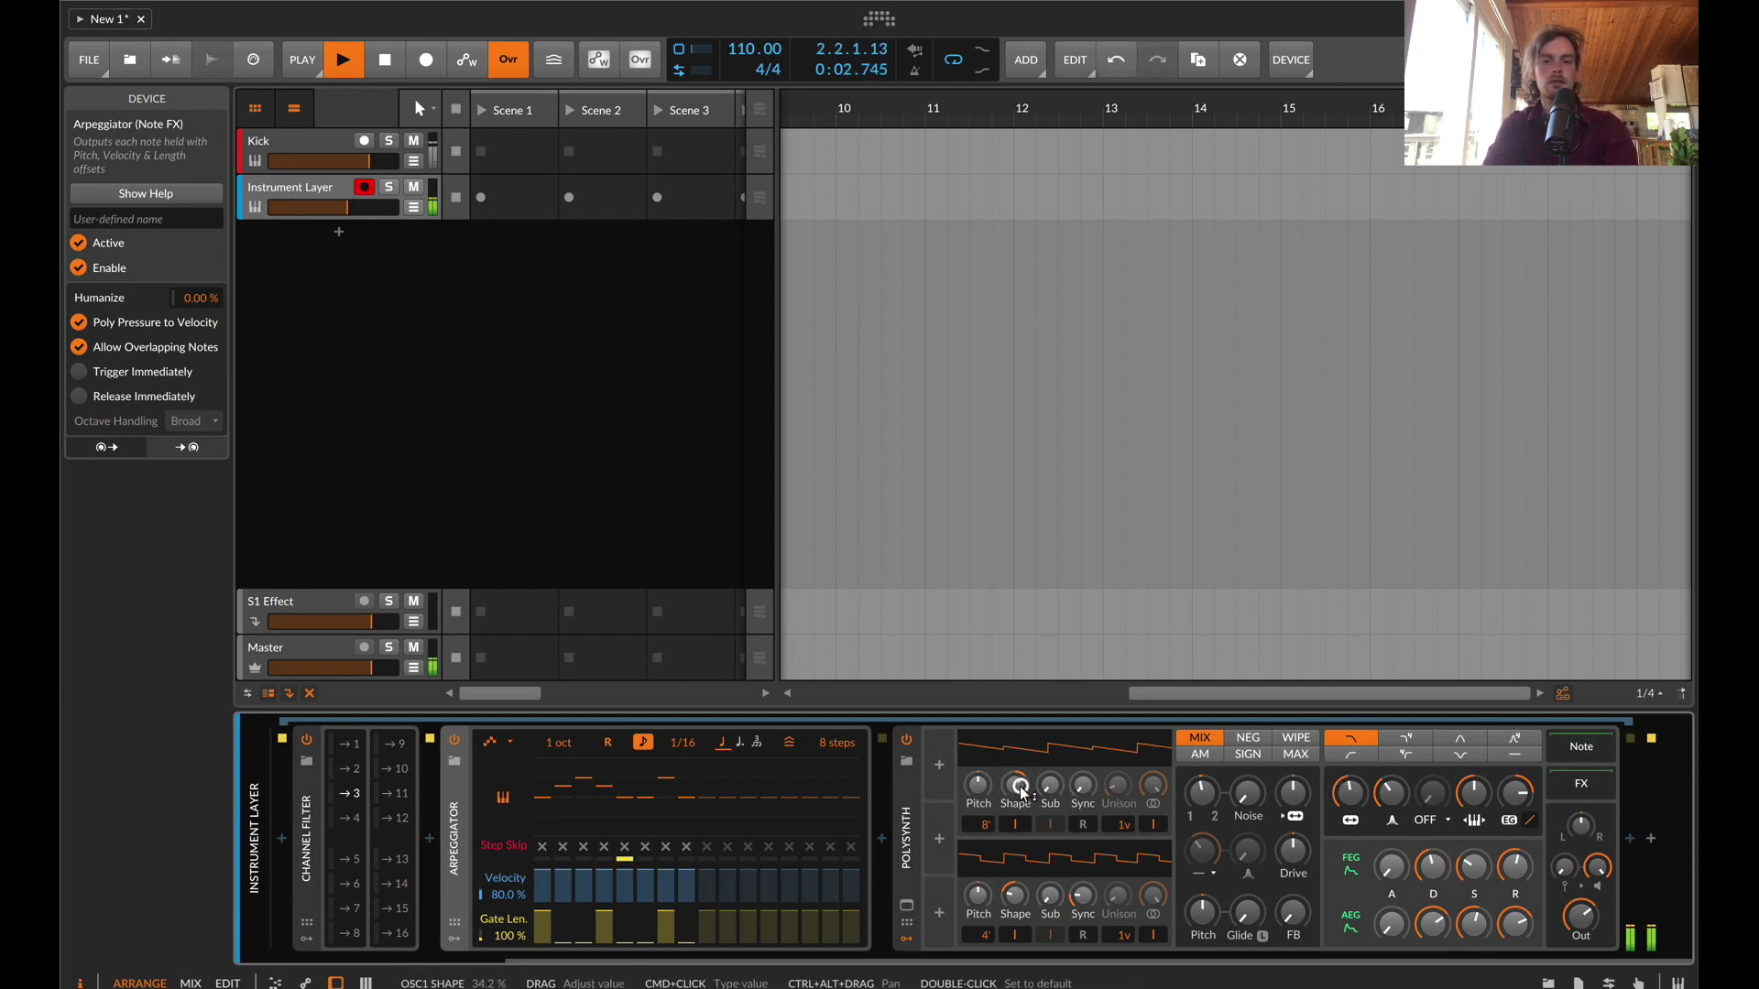
Add a Random modulator to layer 2's Polysynth and expand its settings
left_click(939, 765)
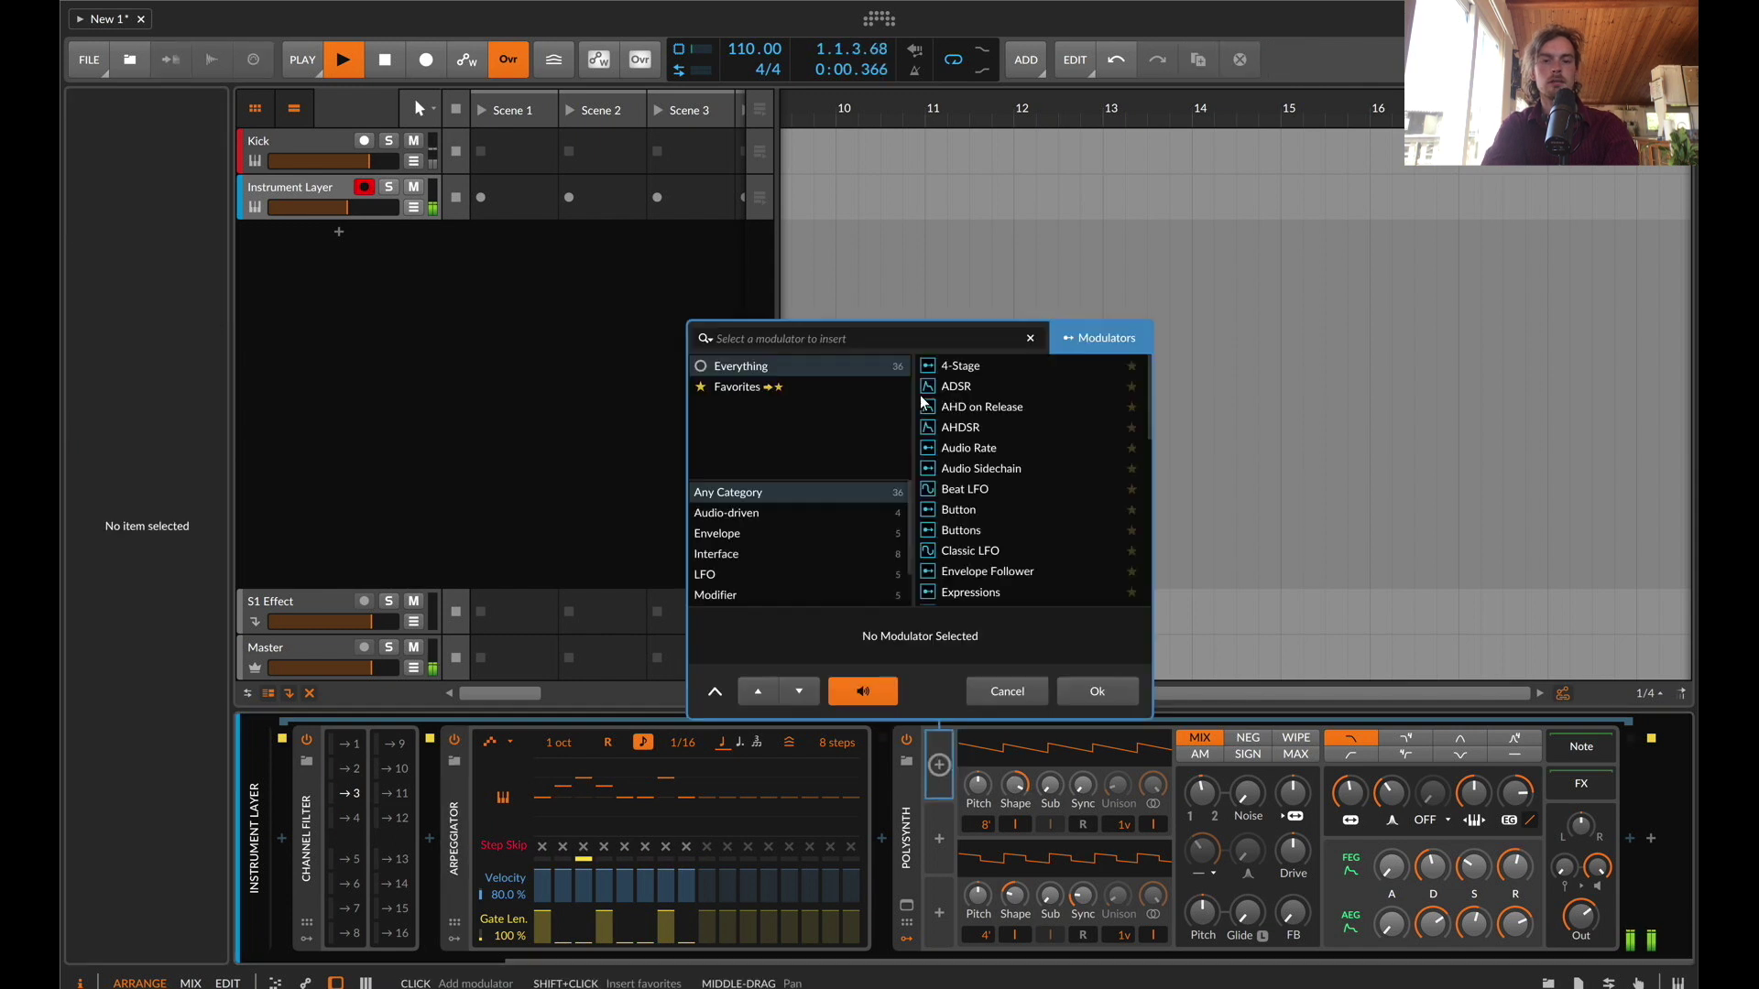
type("ran")
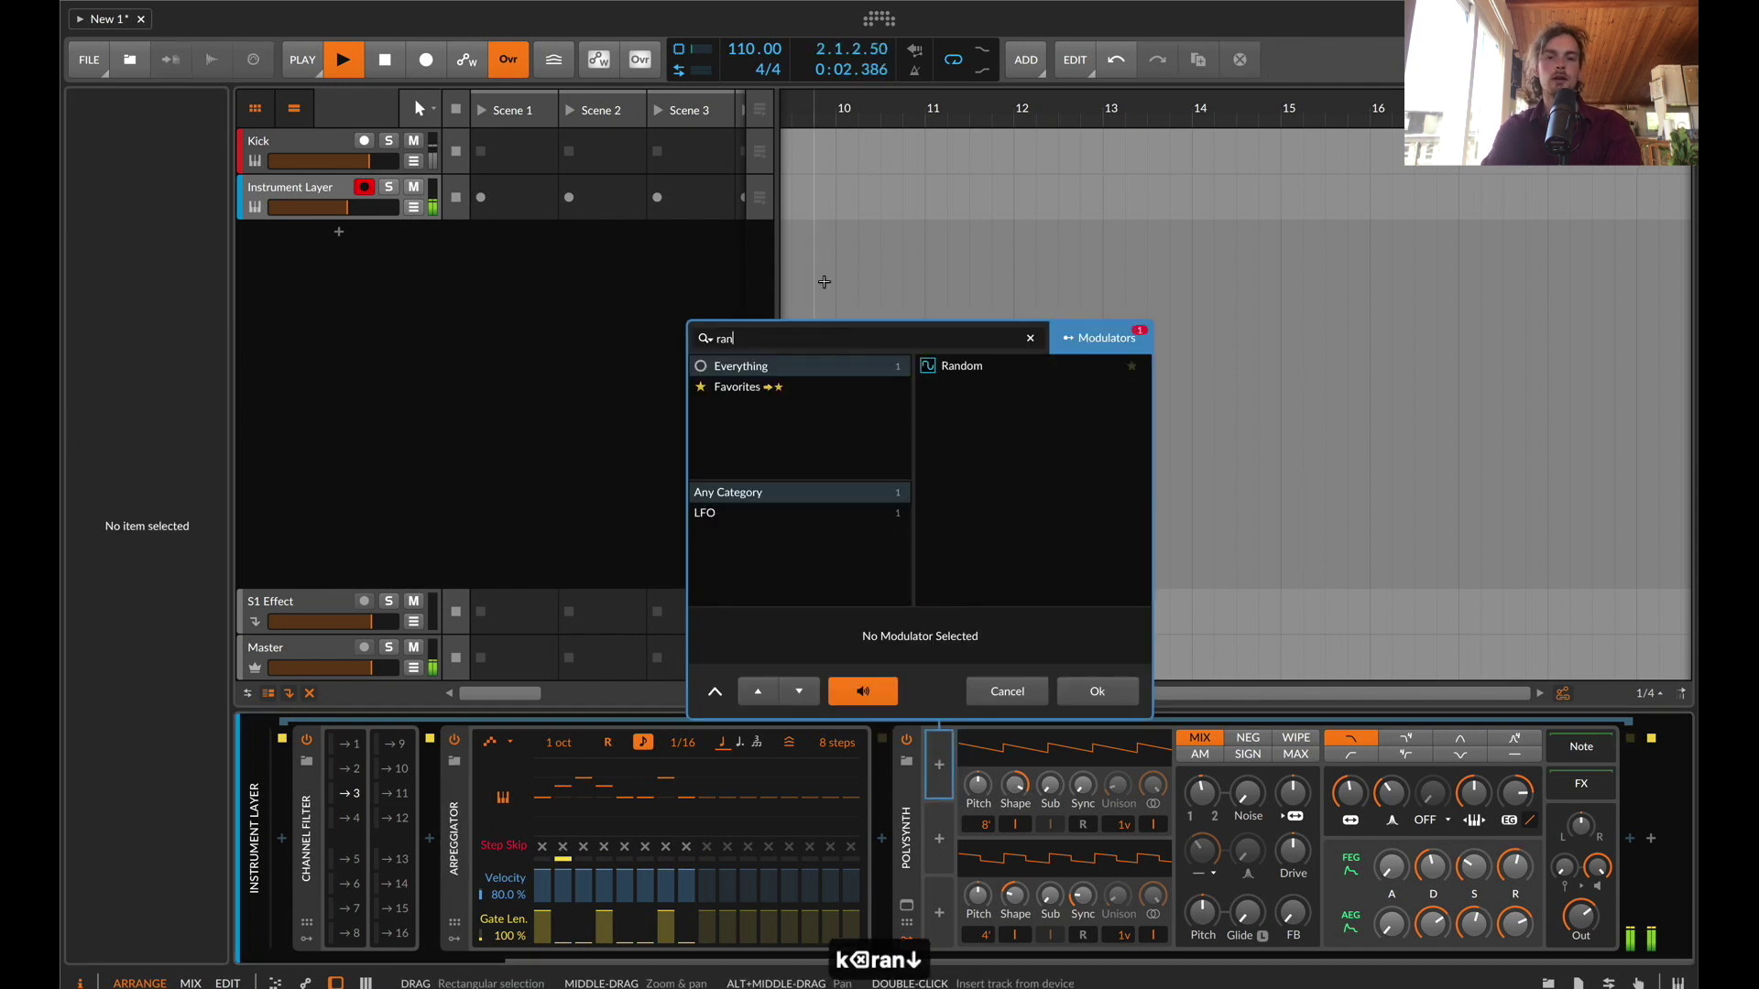
key("Down")
key("Return")
left_click(980, 782)
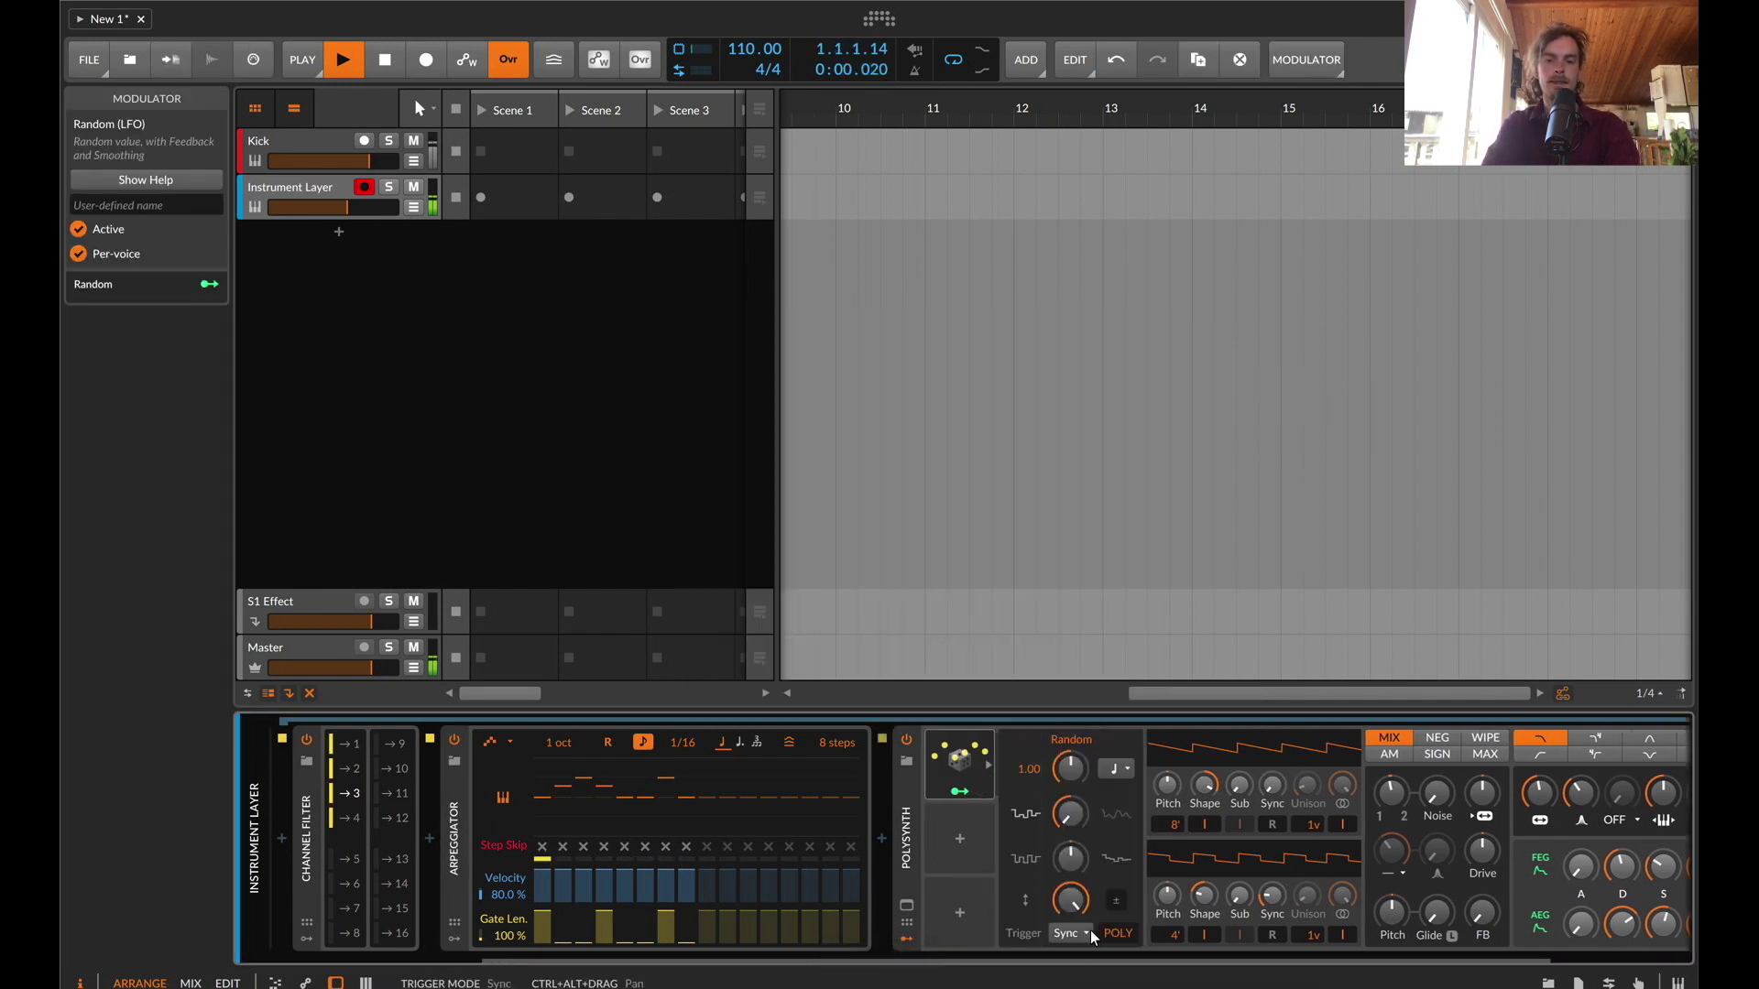
Route the Random modulator to oscillator 1's shape in layer 2's Polysynth, reset its smoothing to default and set its timebase to 16th note
left_click(959, 792)
left_click_drag(1213, 784, 1213, 907)
key("Escape")
left_click_drag(1071, 827, 1071, 733)
double_click(1074, 829)
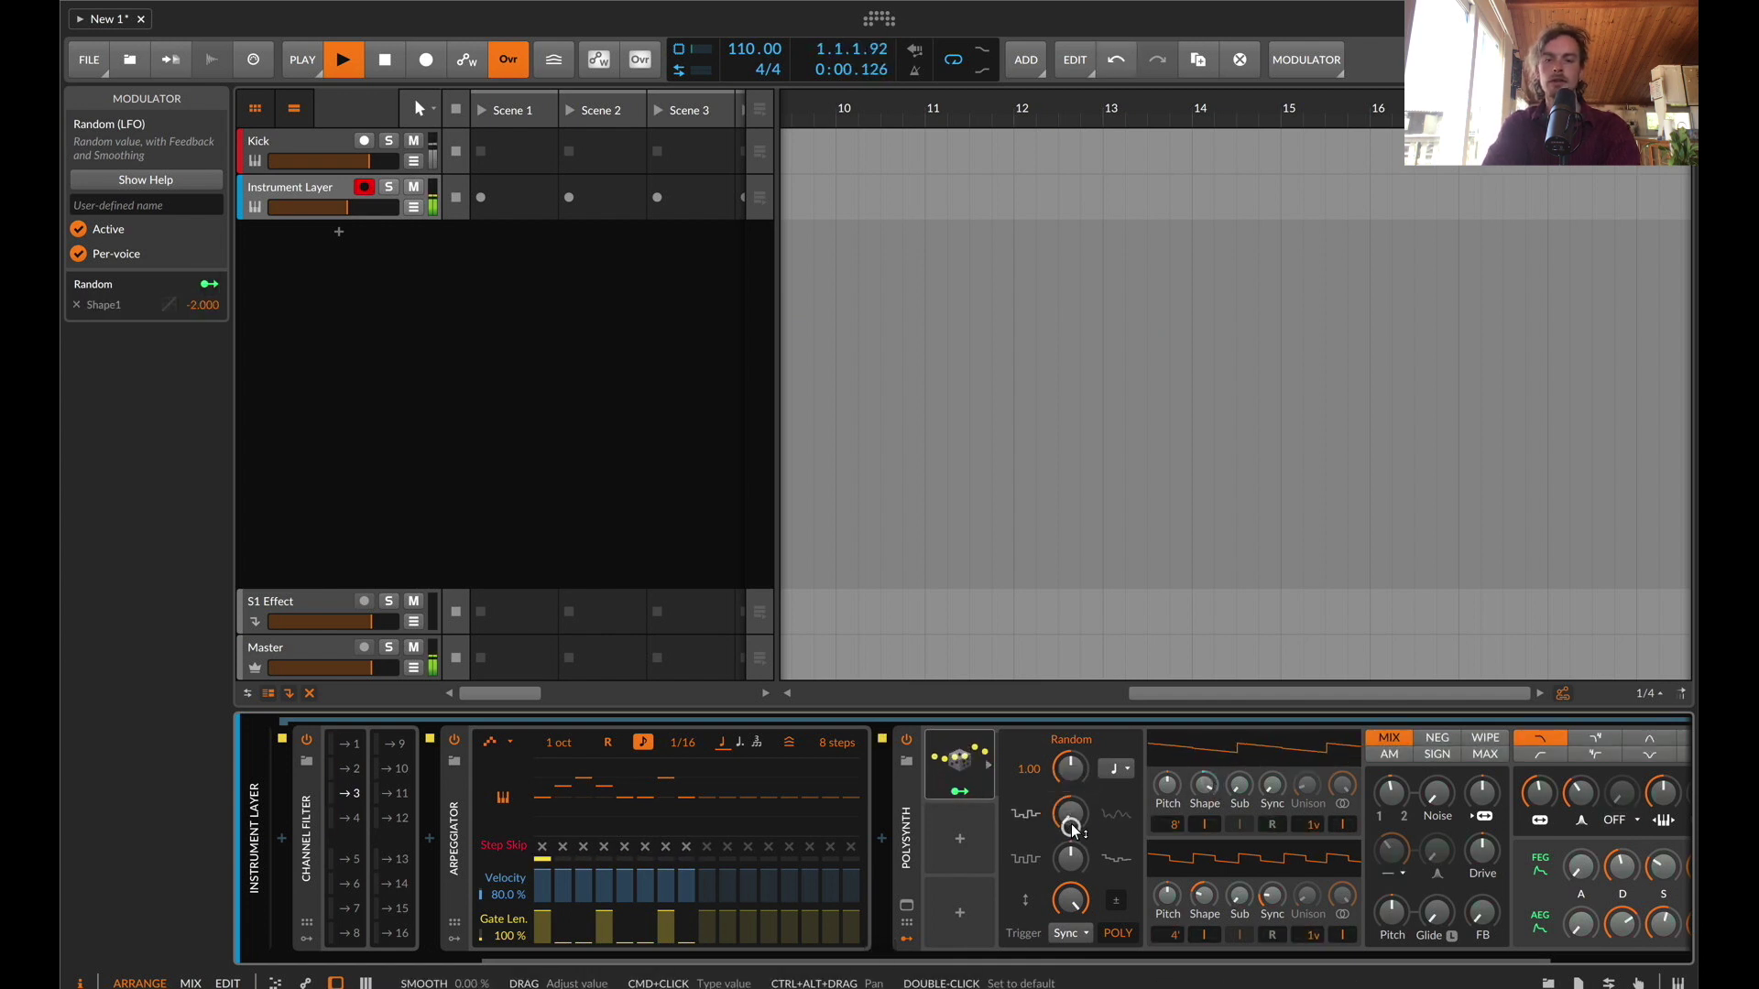
left_click(1110, 775)
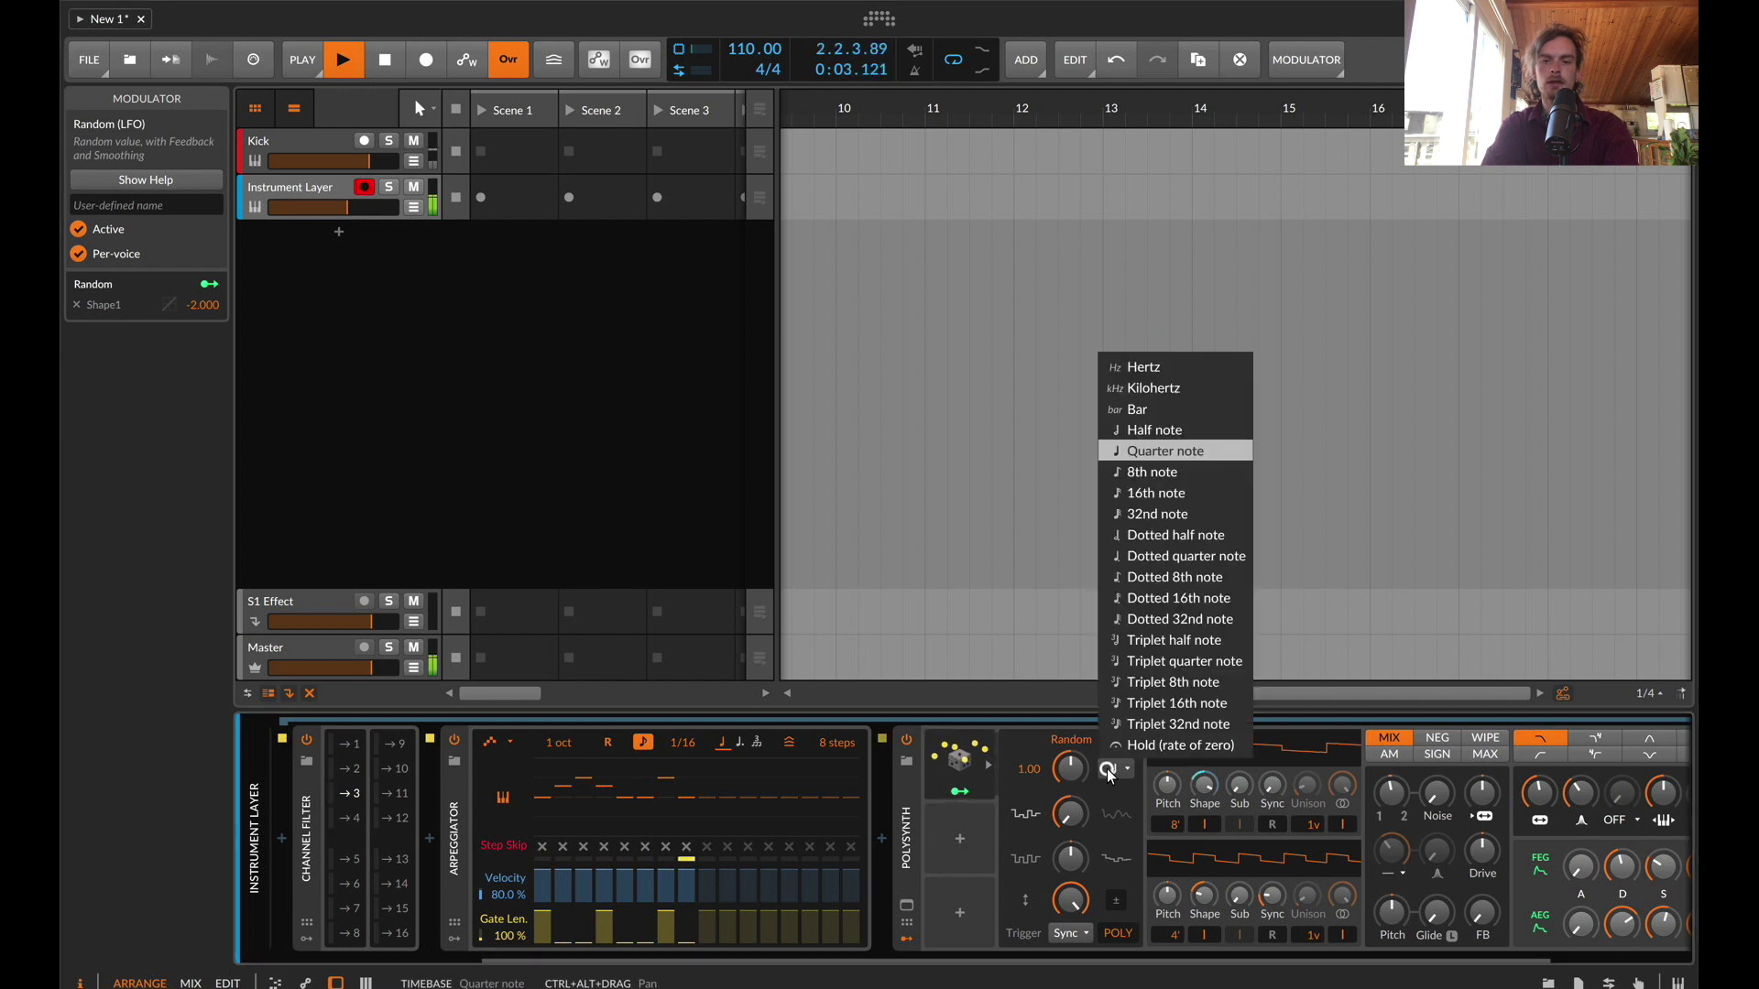
left_click(1172, 489)
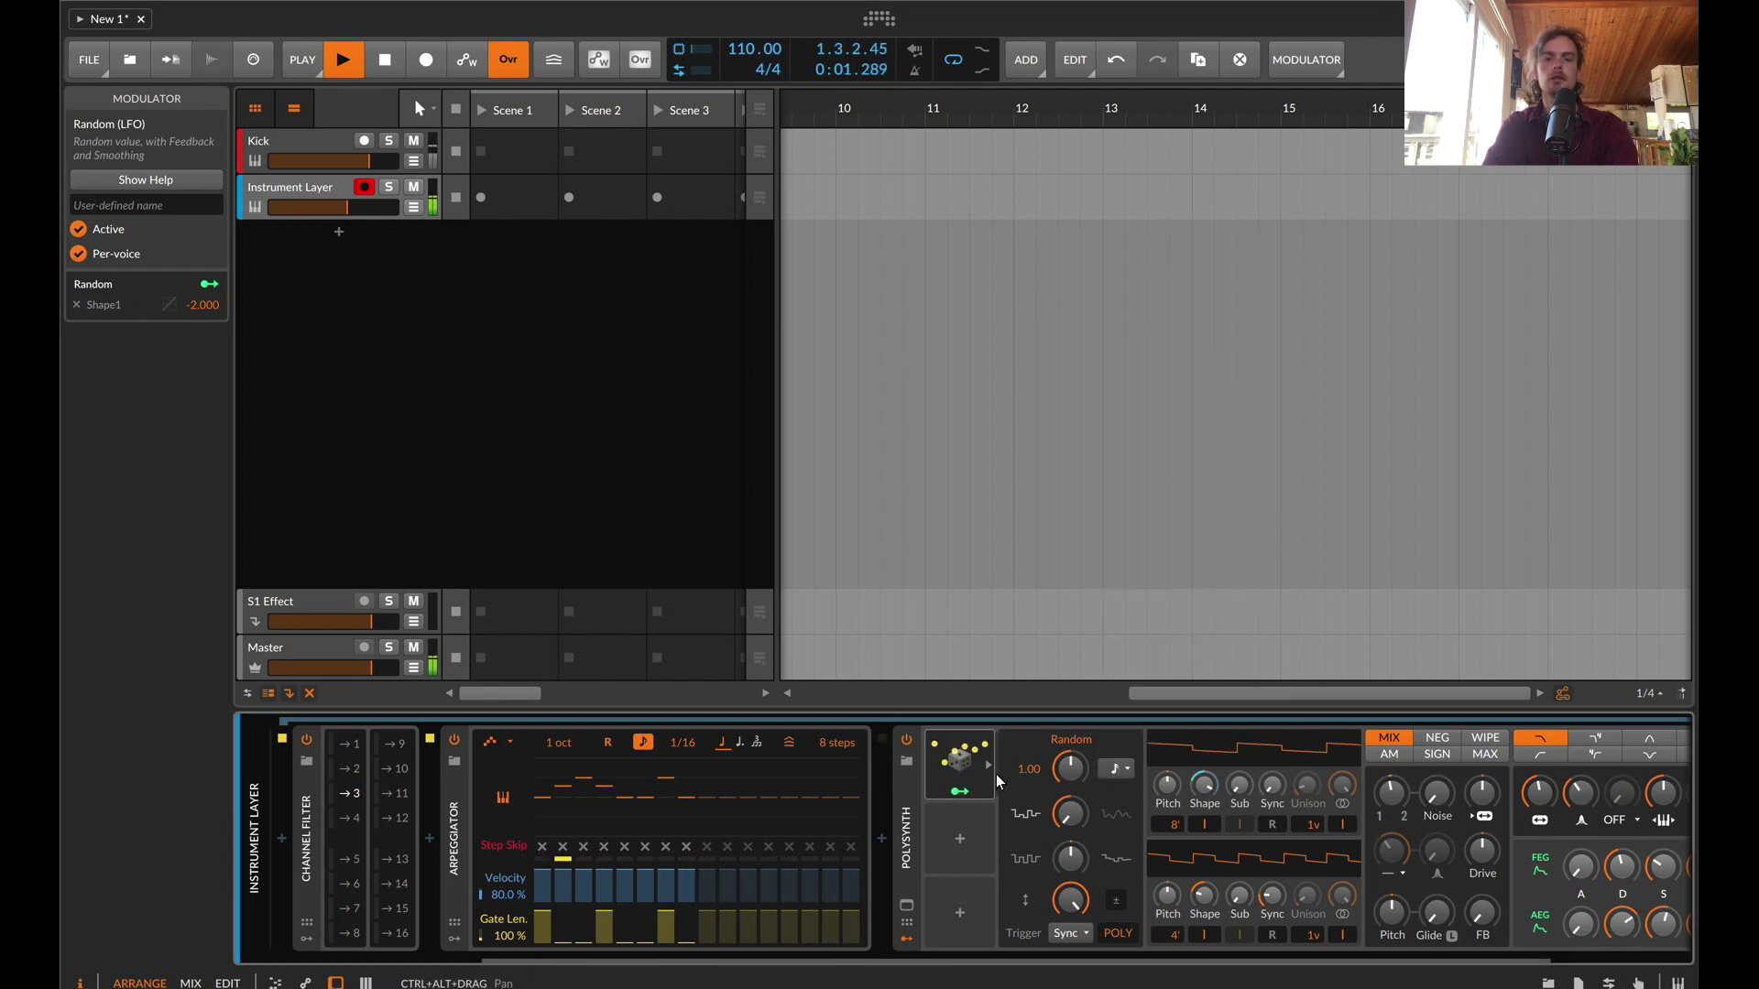
Duplicate the Random modulator, raise the copy's smoothing, route it to the filter frequency by about +30 and set the base frequency to about 186 Hz
left_click(953, 815)
left_click_drag(950, 751, 960, 863)
left_click(989, 838)
left_click_drag(1068, 817, 1068, 738)
left_click(960, 865)
mouse_move(1538, 795)
left_mouse_down()
mouse_move(1537, 820)
mouse_move(1550, 773)
left_mouse_up()
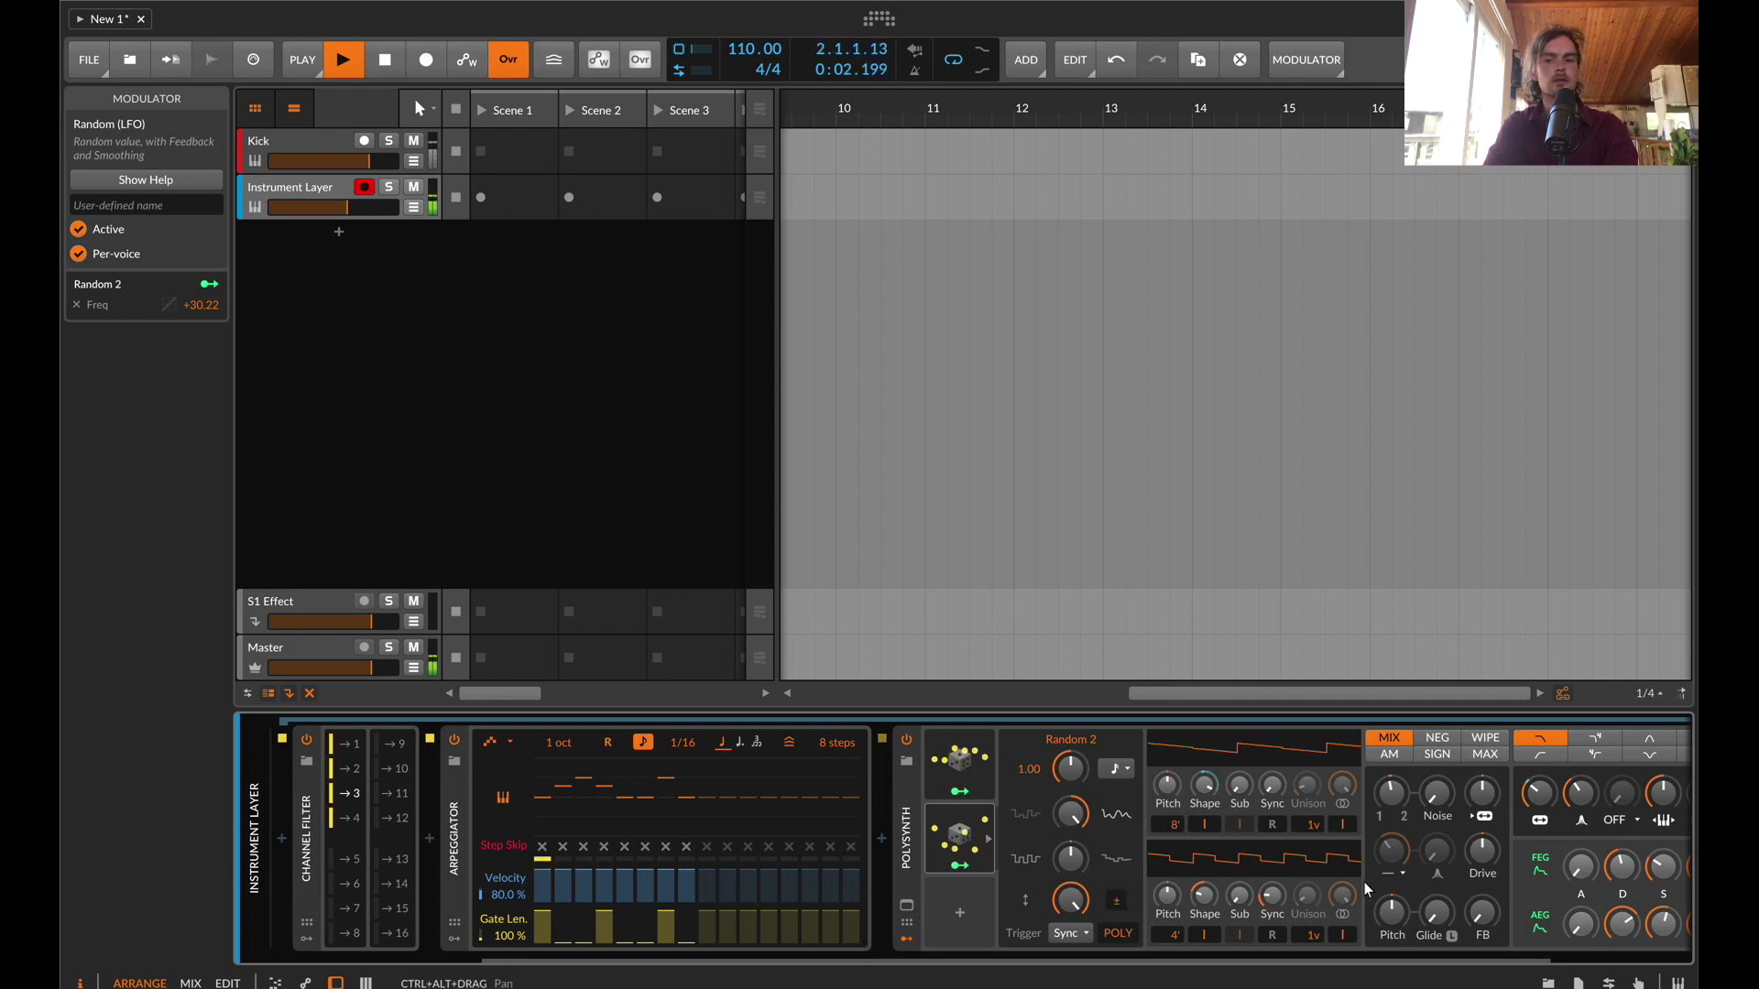
left_click_drag(1517, 772, 1543, 790)
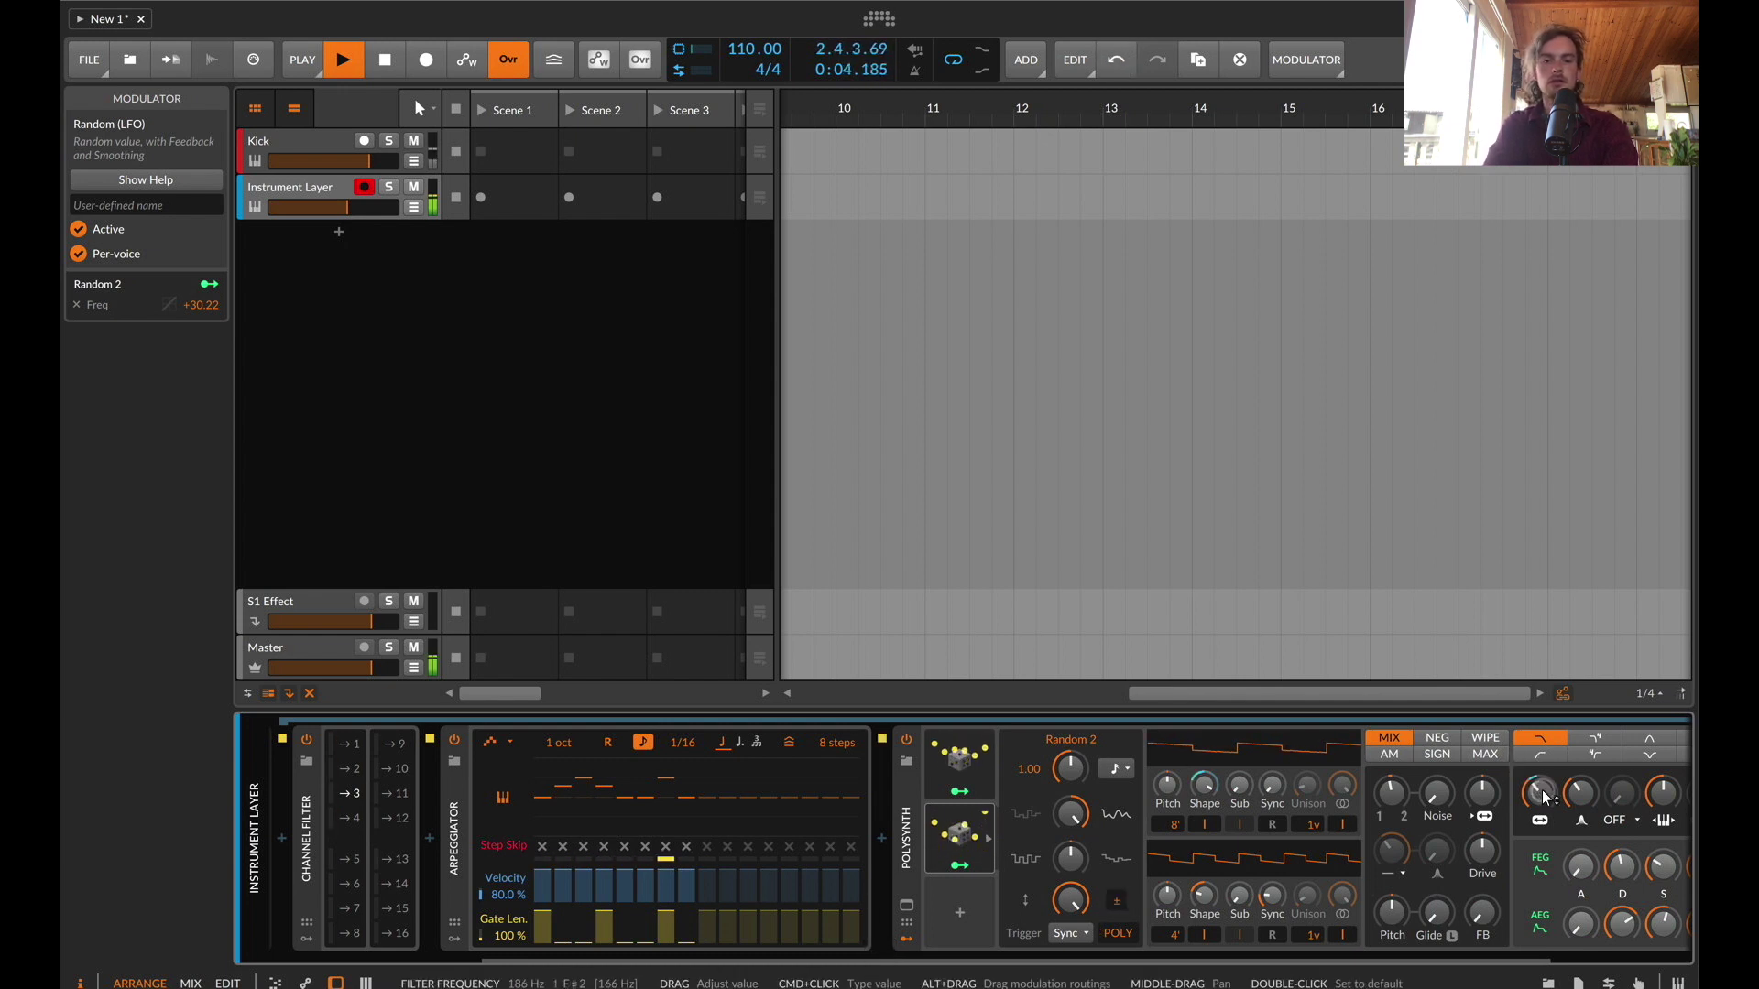
Add a third Random modulator to layer 2's Polysynth and route it to the amplitude envelope attack by about +0.59
scroll(1543, 790, "right", 3)
key("Delete")
left_click(767, 920)
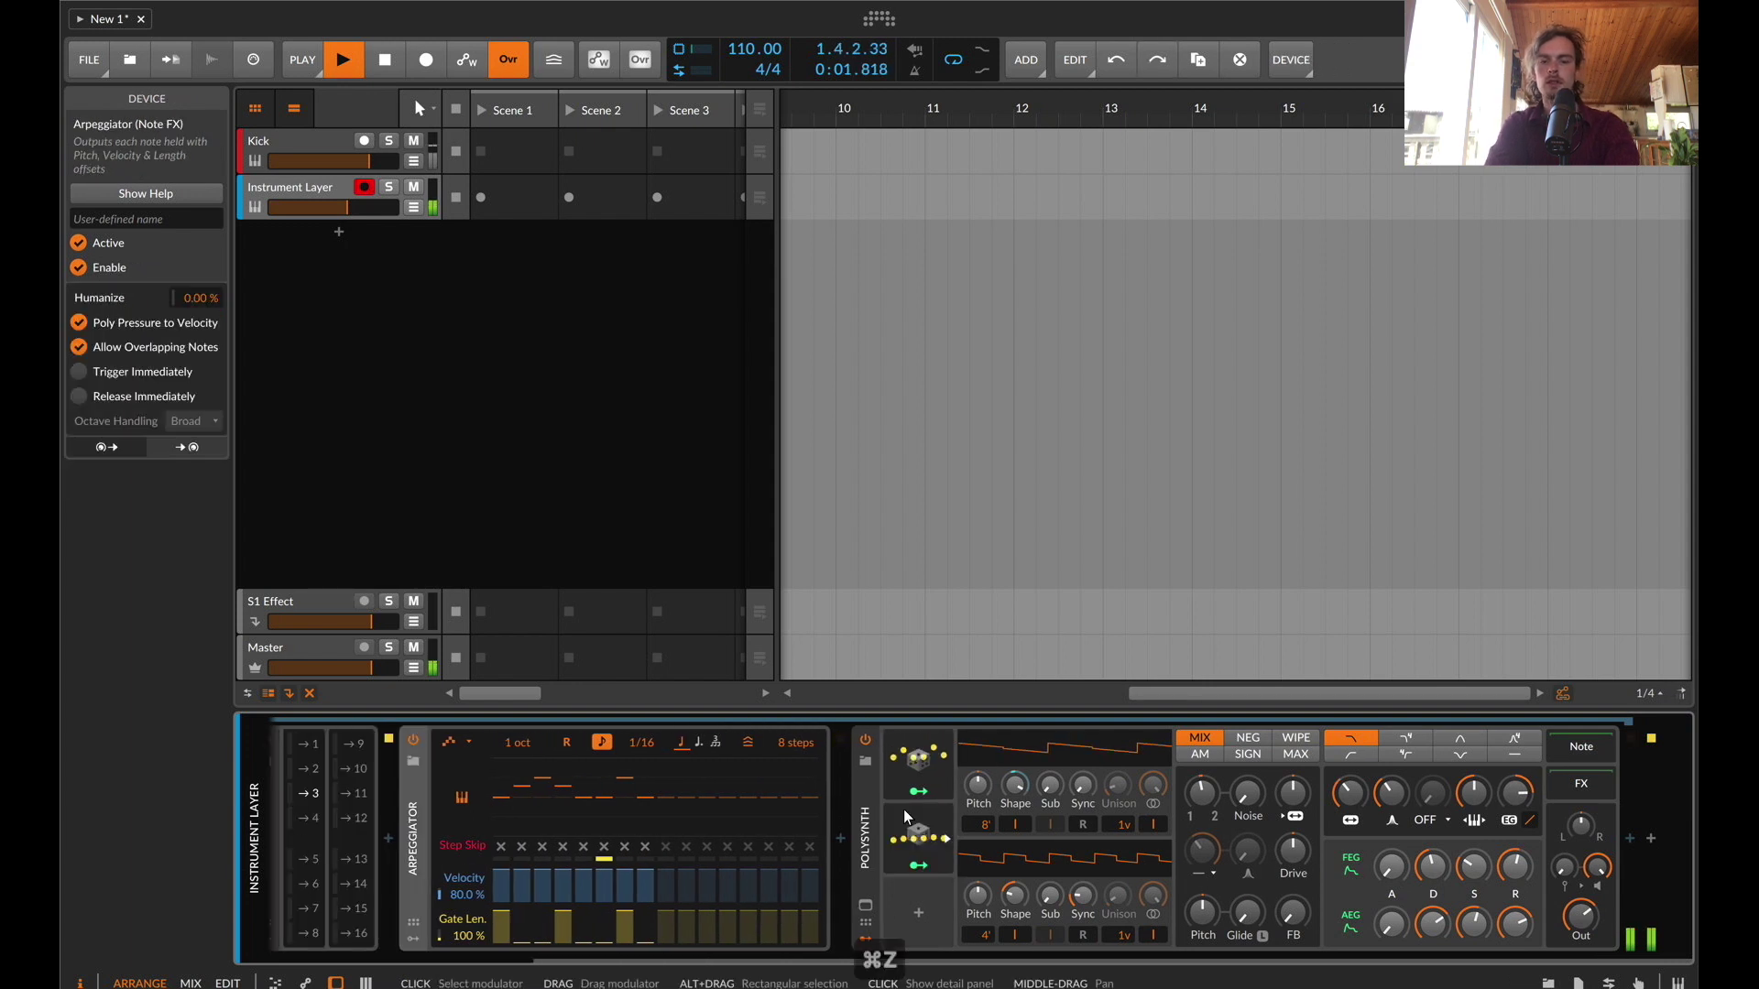
key("super+z")
left_click_drag(1425, 923, 1425, 911)
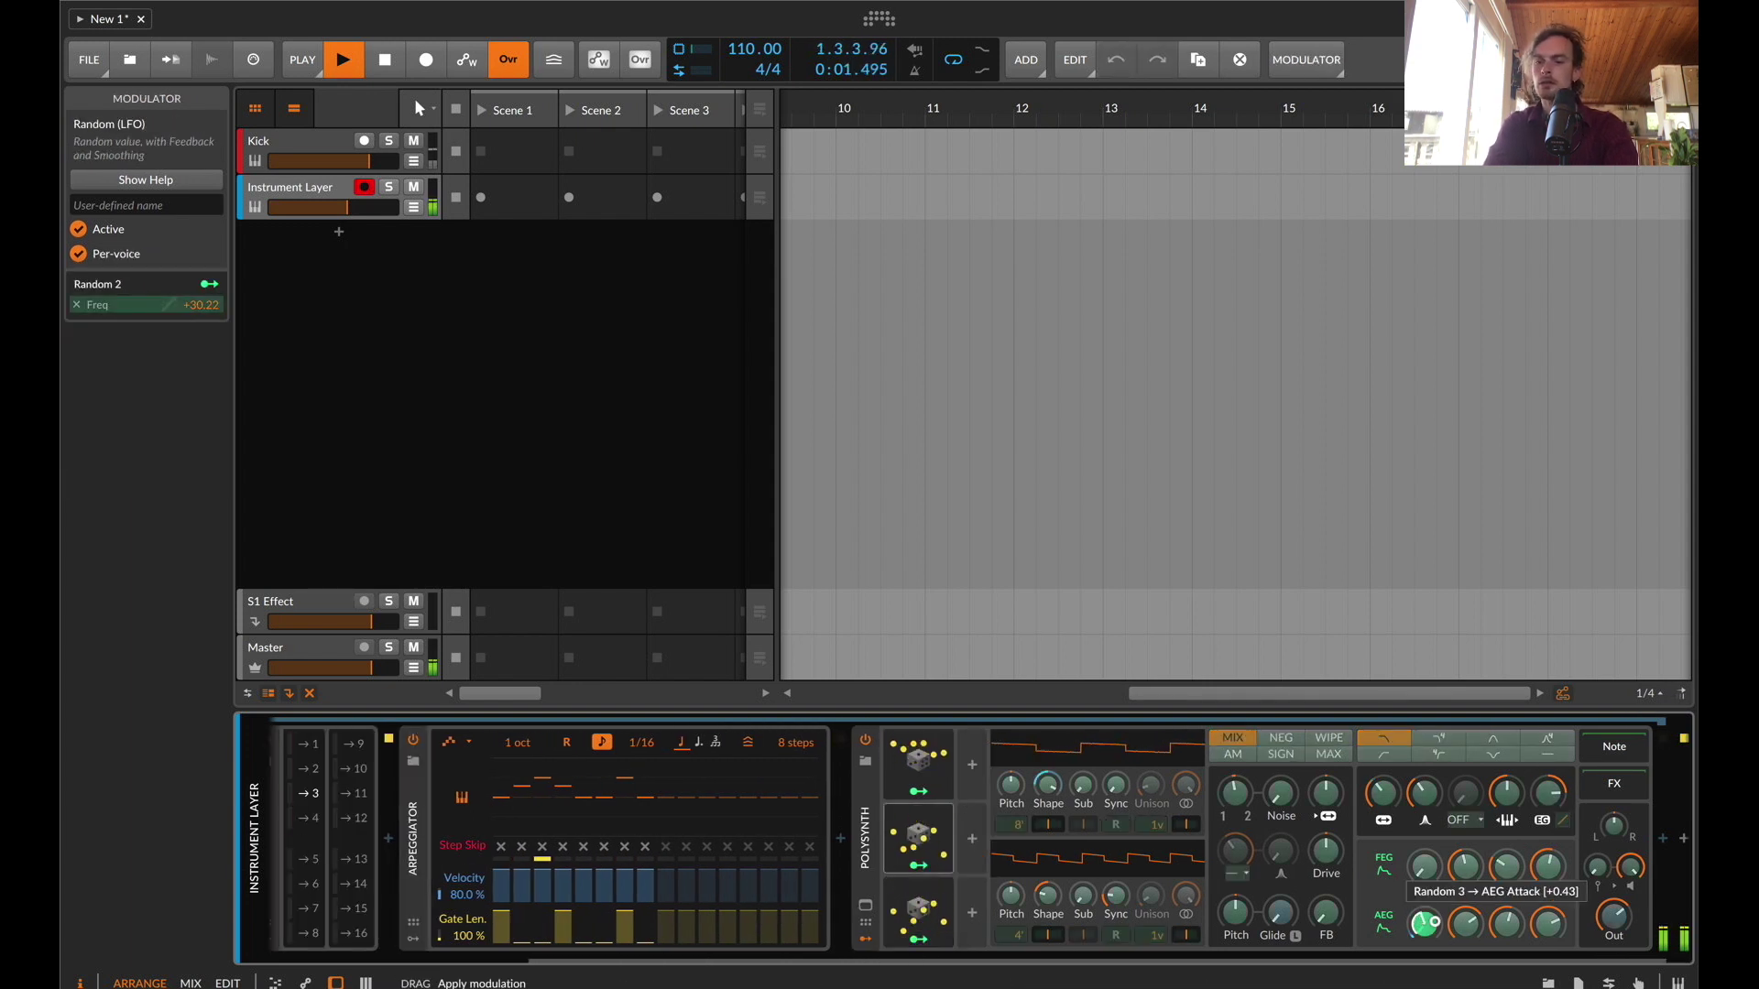
key("super+z")
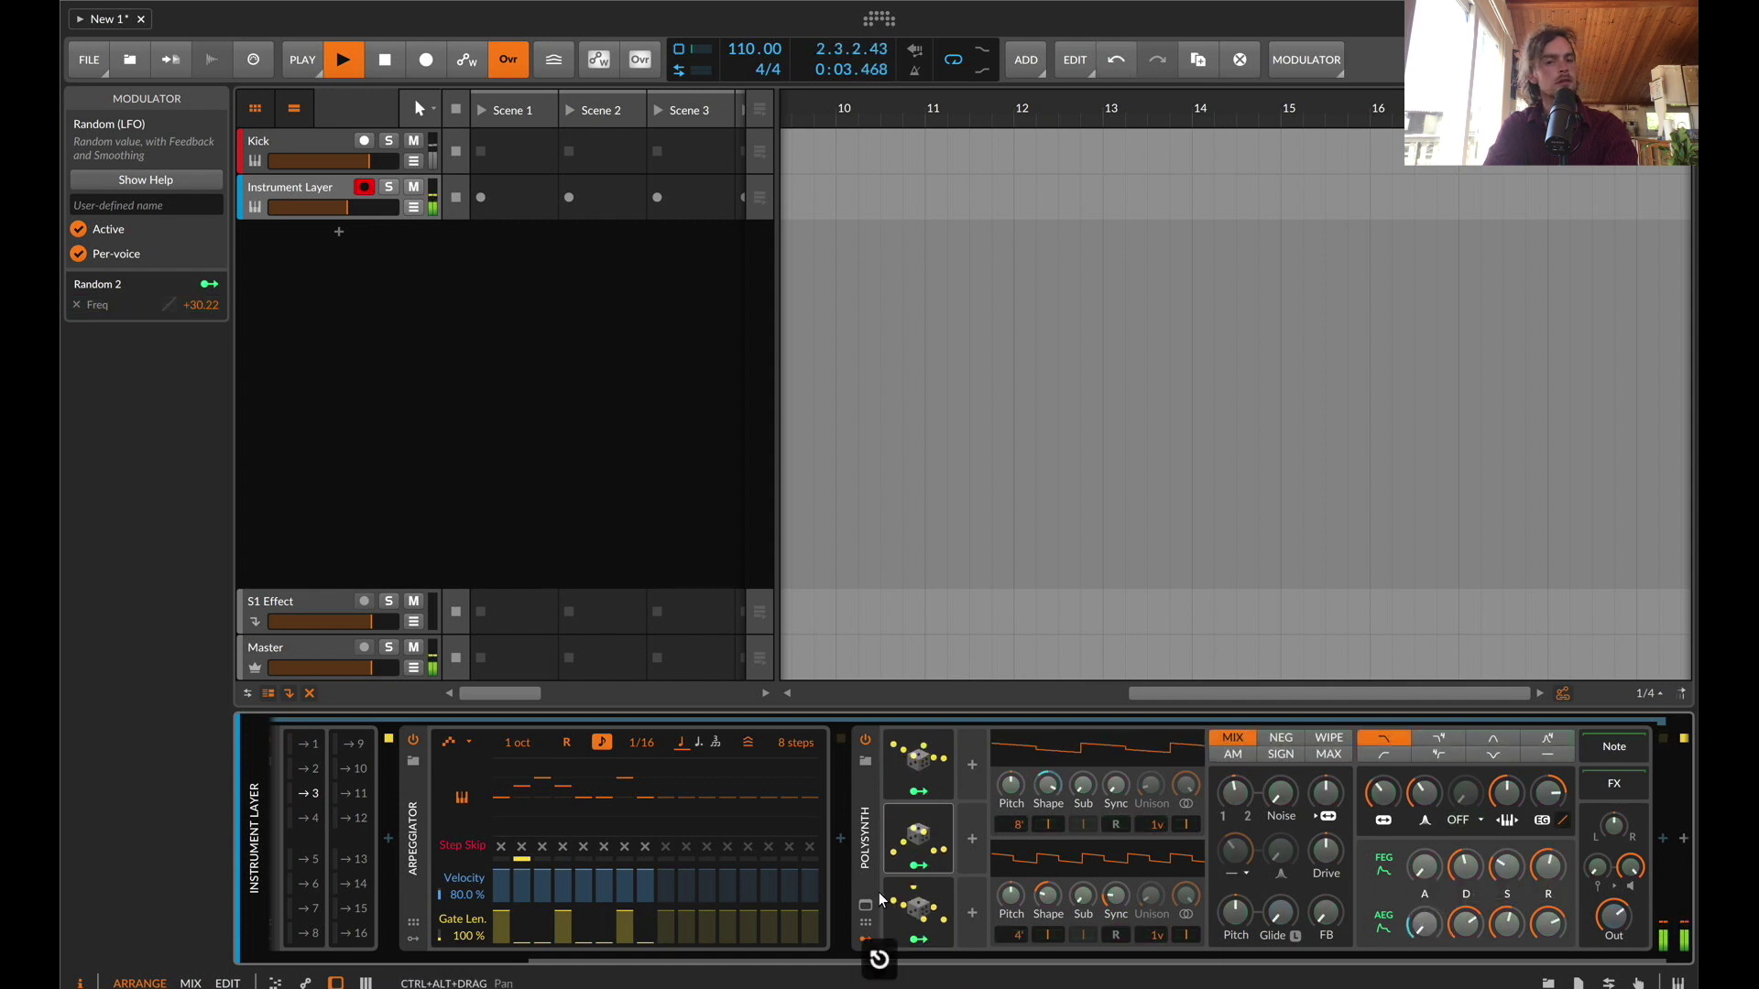
left_click(911, 907)
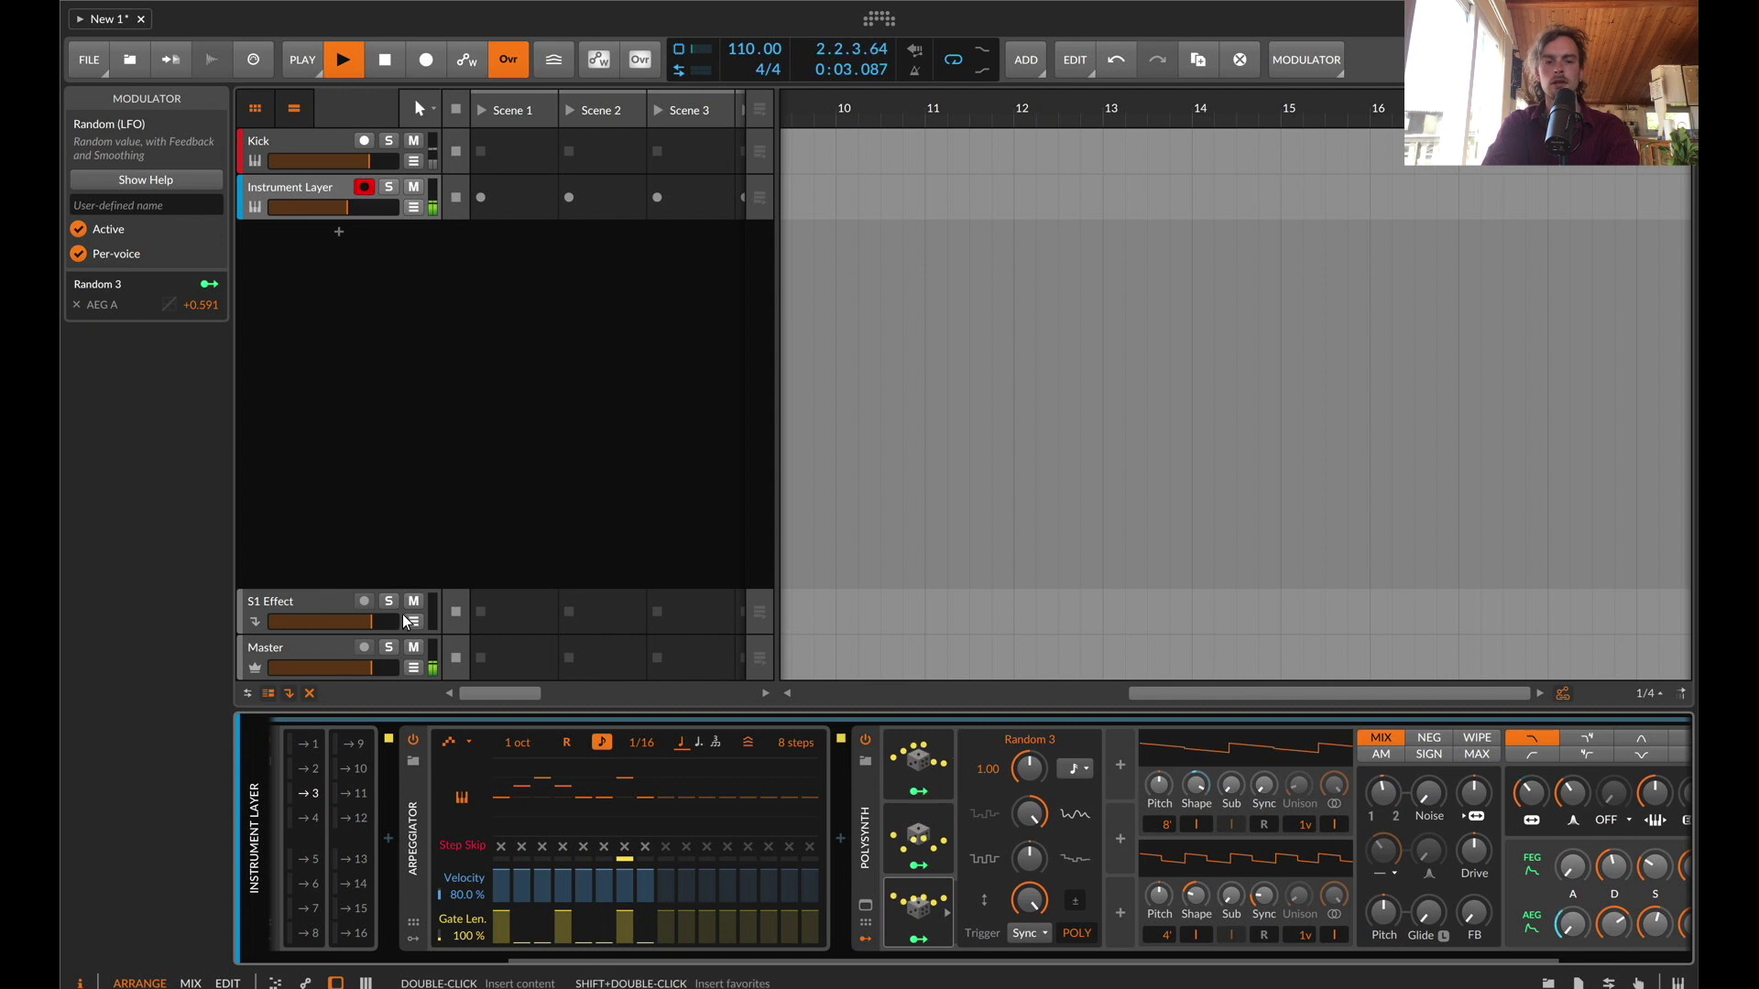
Insert a Reverb after layer 2's Polysynth
scroll(437, 854, "left", 5)
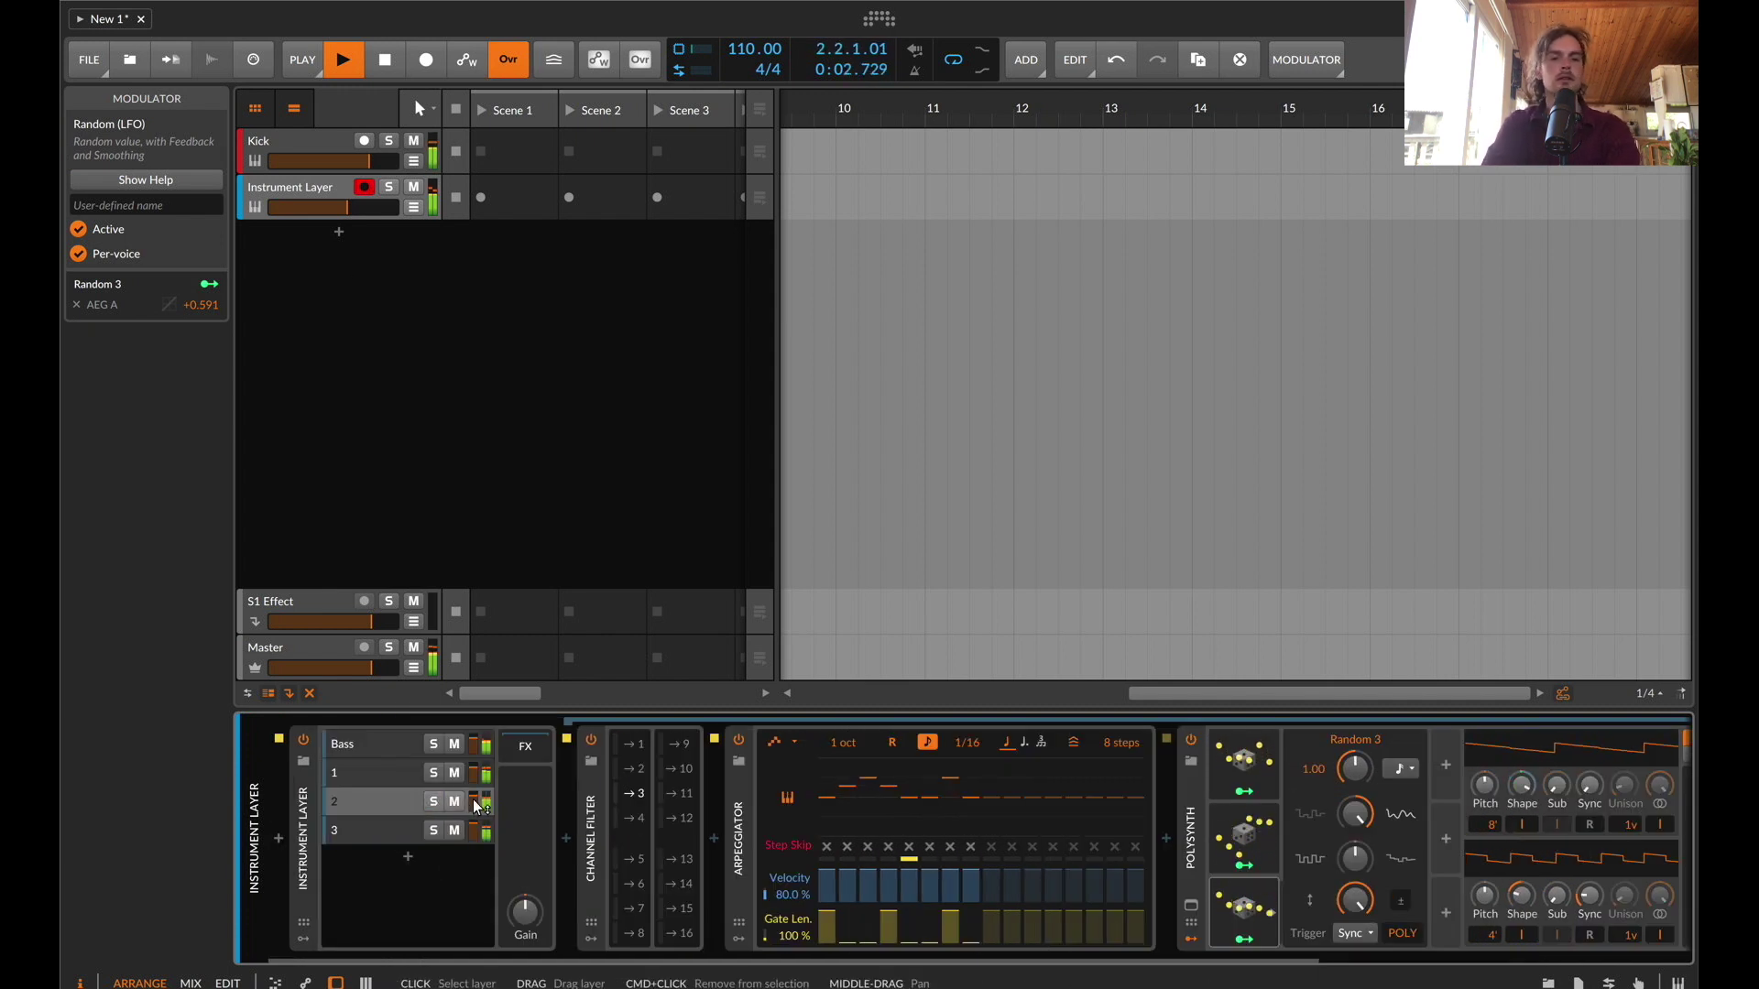
scroll(476, 803, "right", 5)
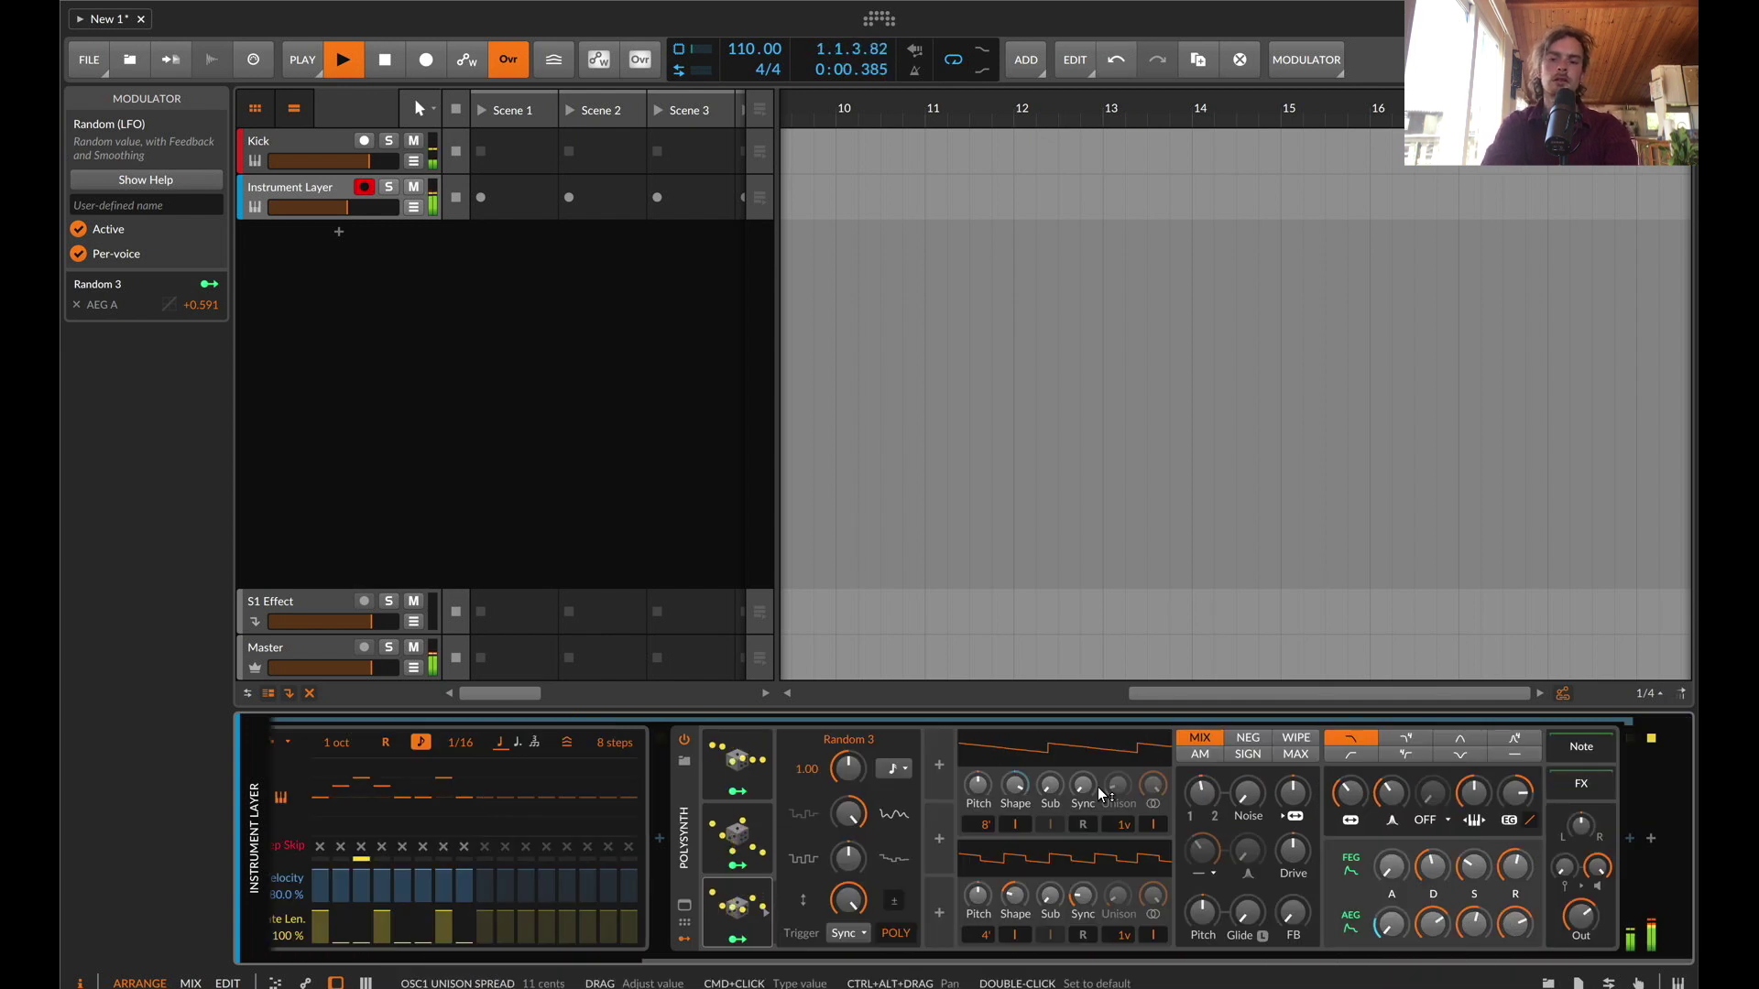
left_click(1628, 842)
type("rev")
key("Down")
key("Return")
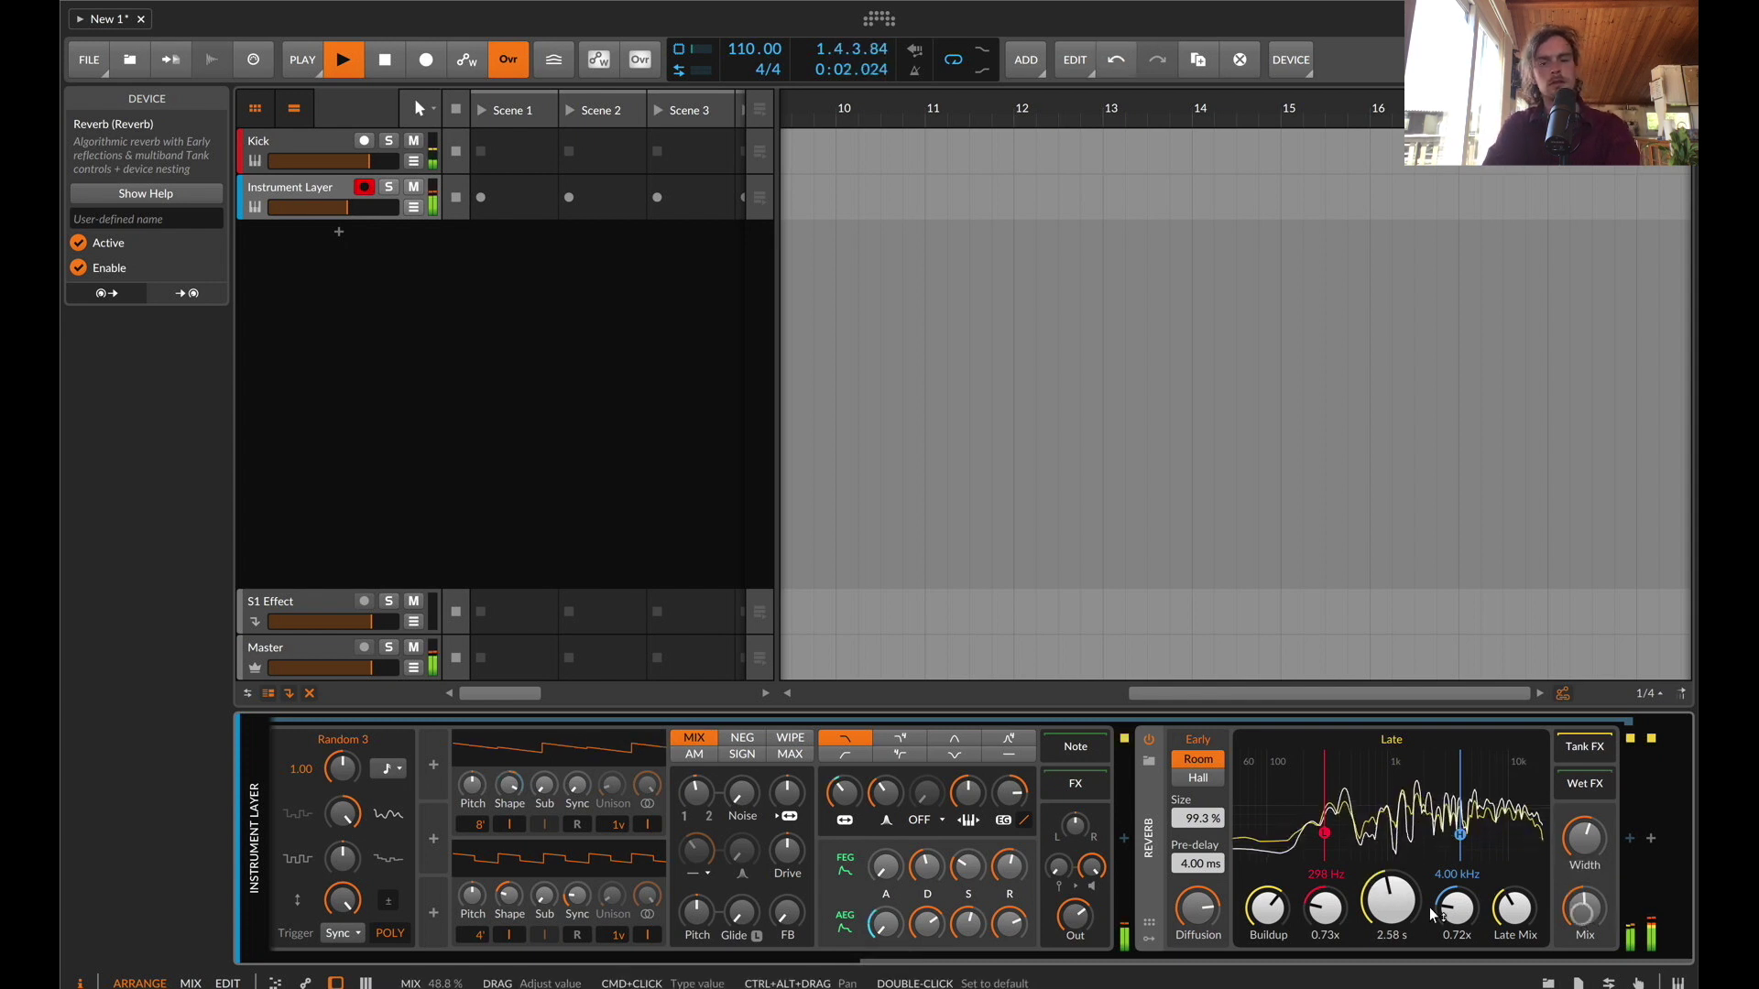
Set oscillator 2 to 8' and raise the pre-filter drive and filter feedback of layer 2's Polysynth
scroll(548, 827, "left", 2)
scroll(548, 827, "left", 2)
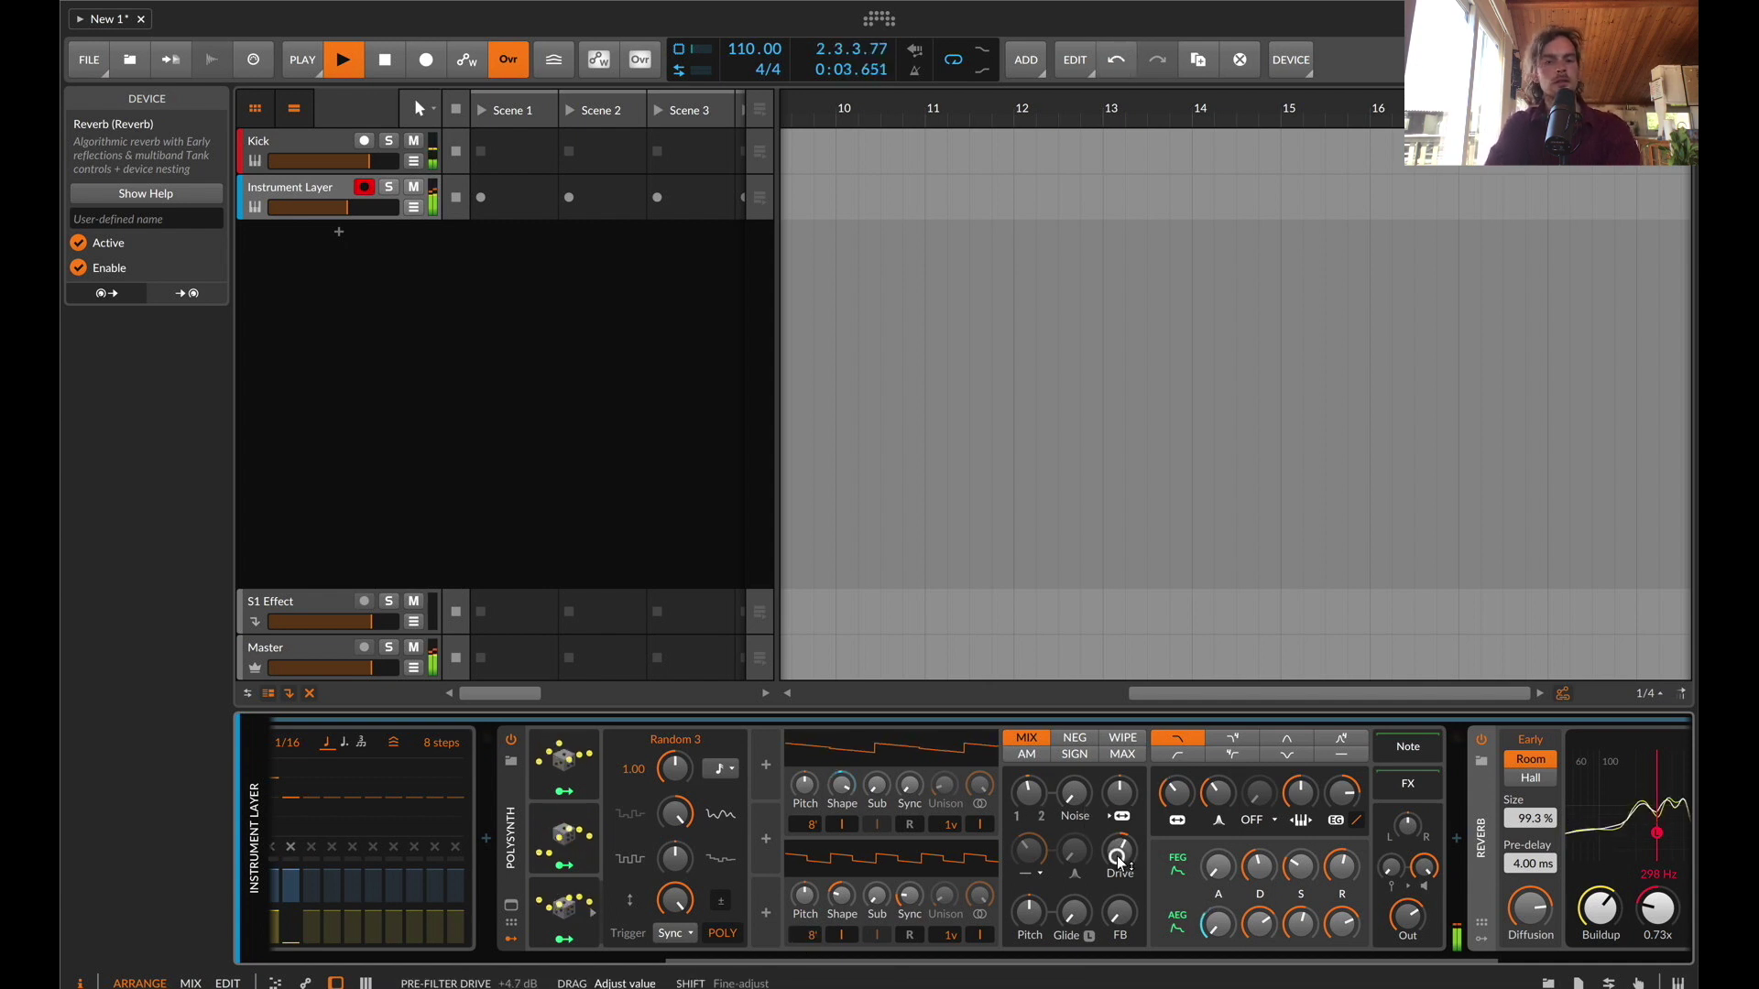
left_click_drag(1122, 916, 1121, 920)
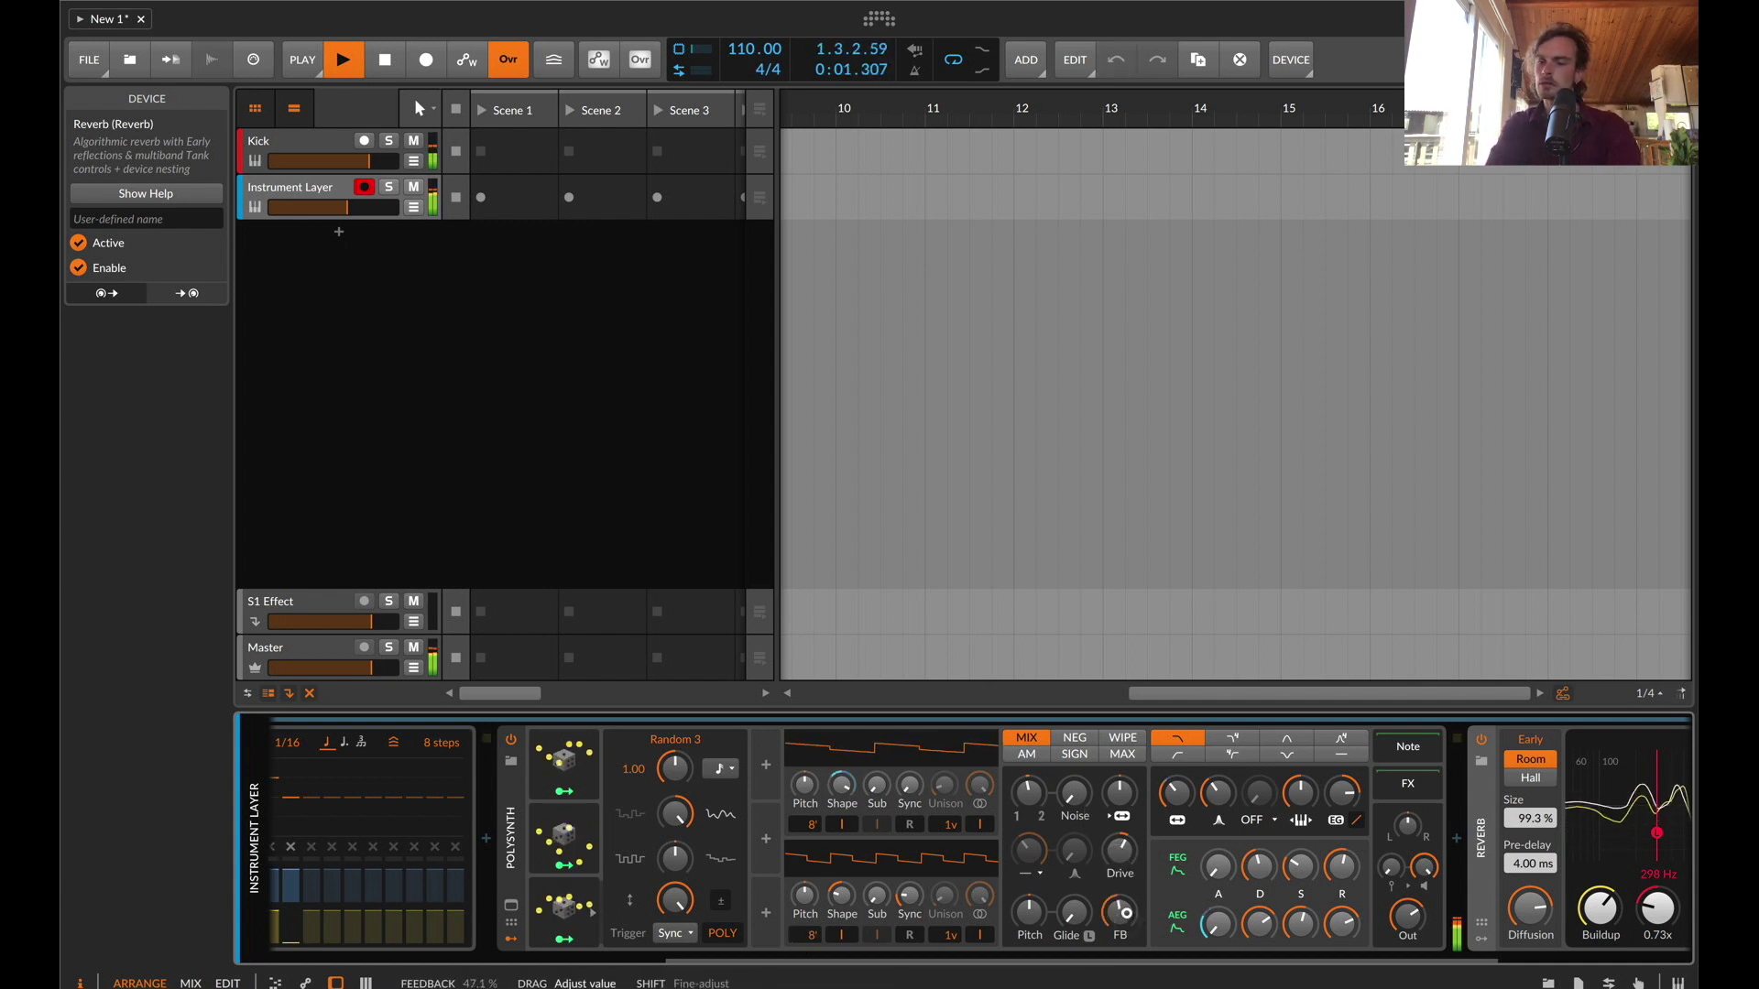
left_click_drag(1120, 854, 1120, 845)
Adjust the Reverb's width and set its late mix to about 45%
scroll(1121, 850, "right", 4)
left_click_drag(1585, 834, 1585, 829)
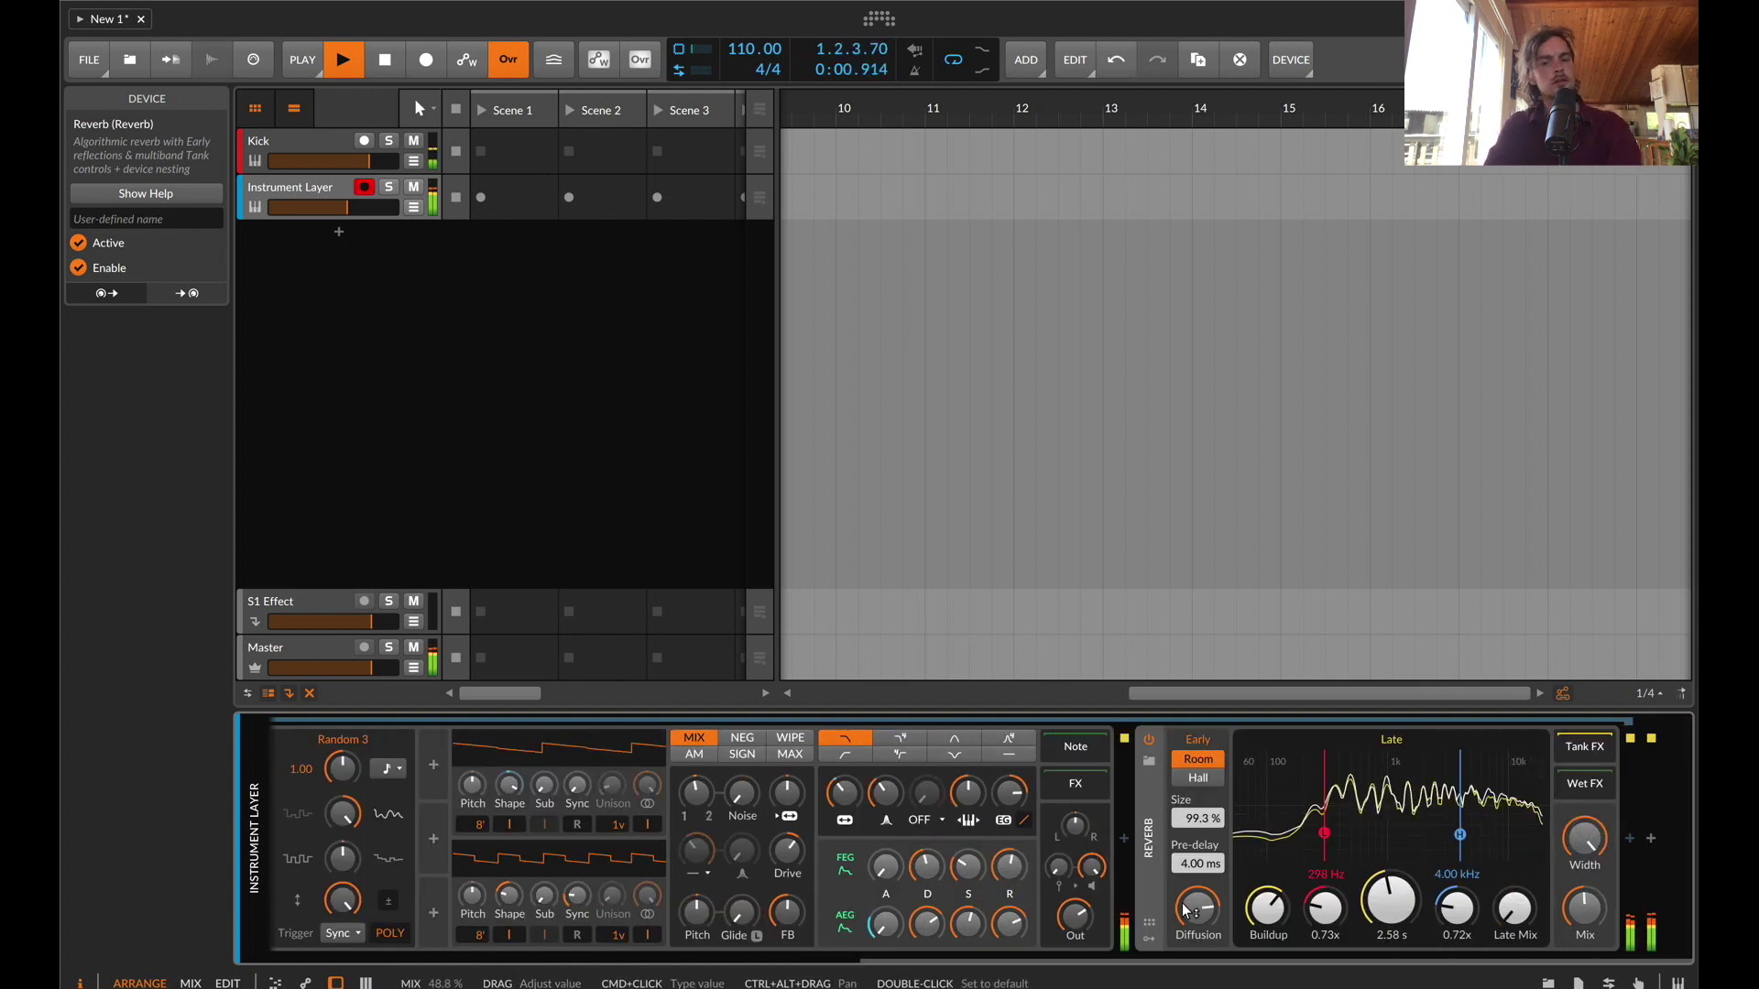
left_click_drag(1507, 901, 1573, 835)
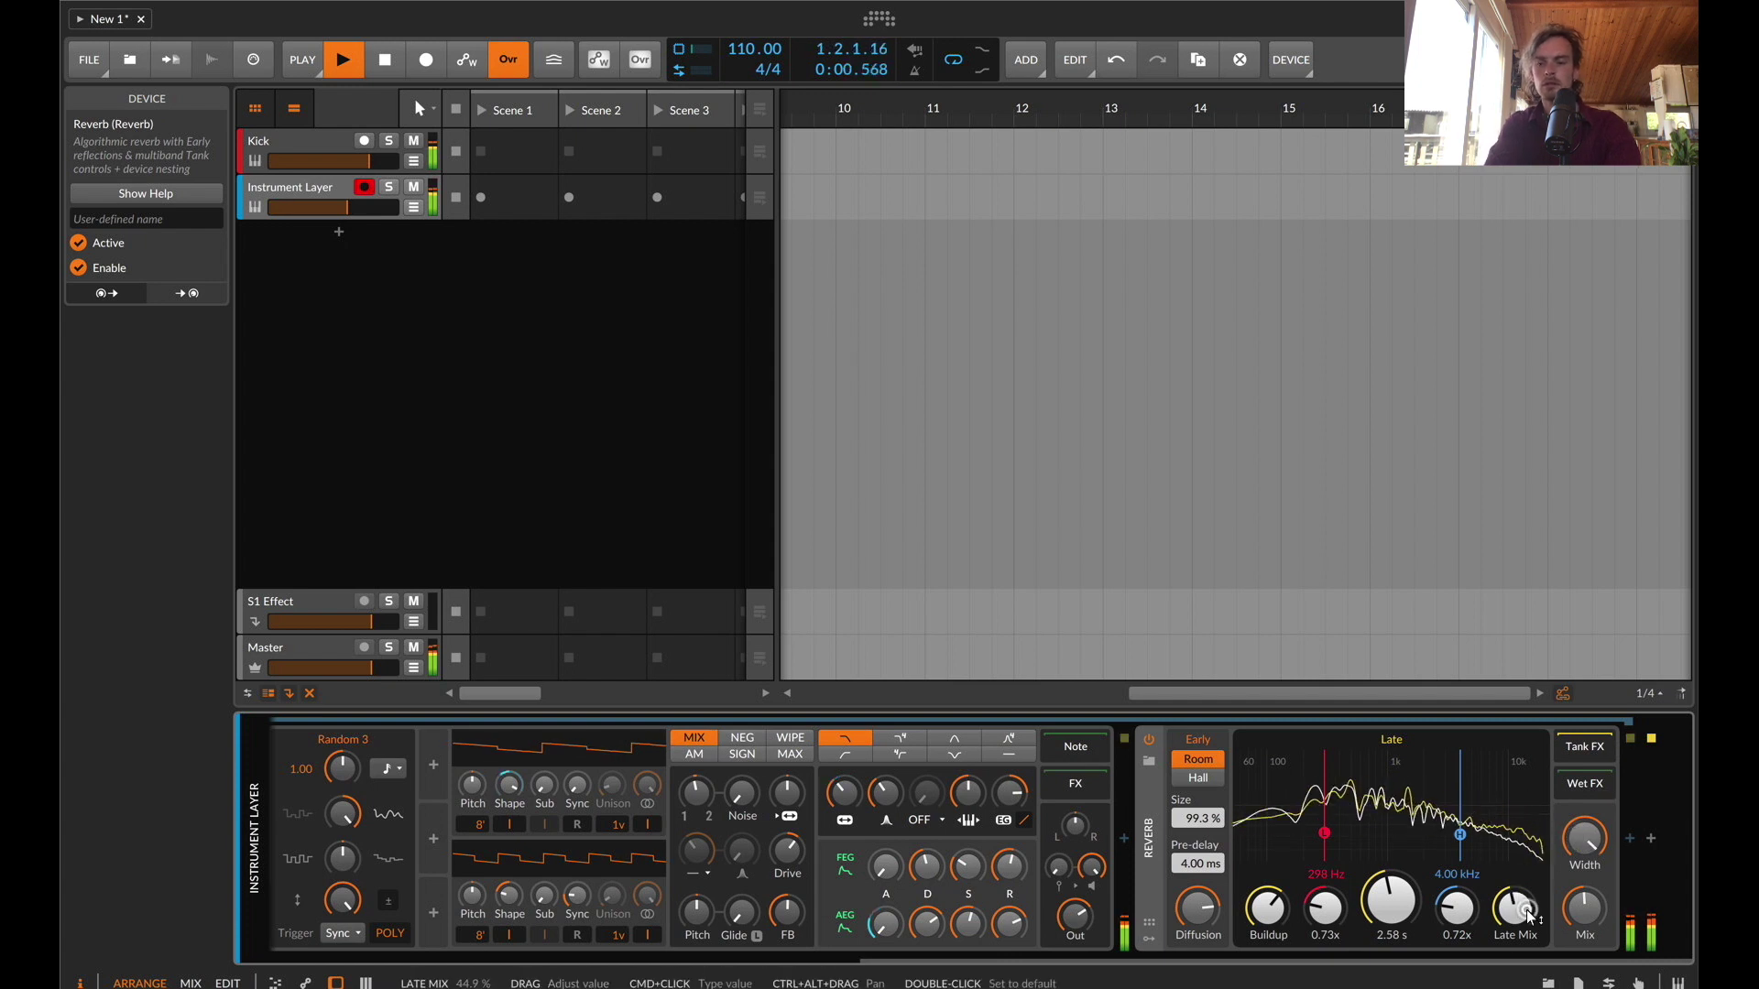
Insert a Filter after layer 2's Reverb and raise its cutoff frequency slightly
left_click(1630, 839)
type("filt")
key("Return")
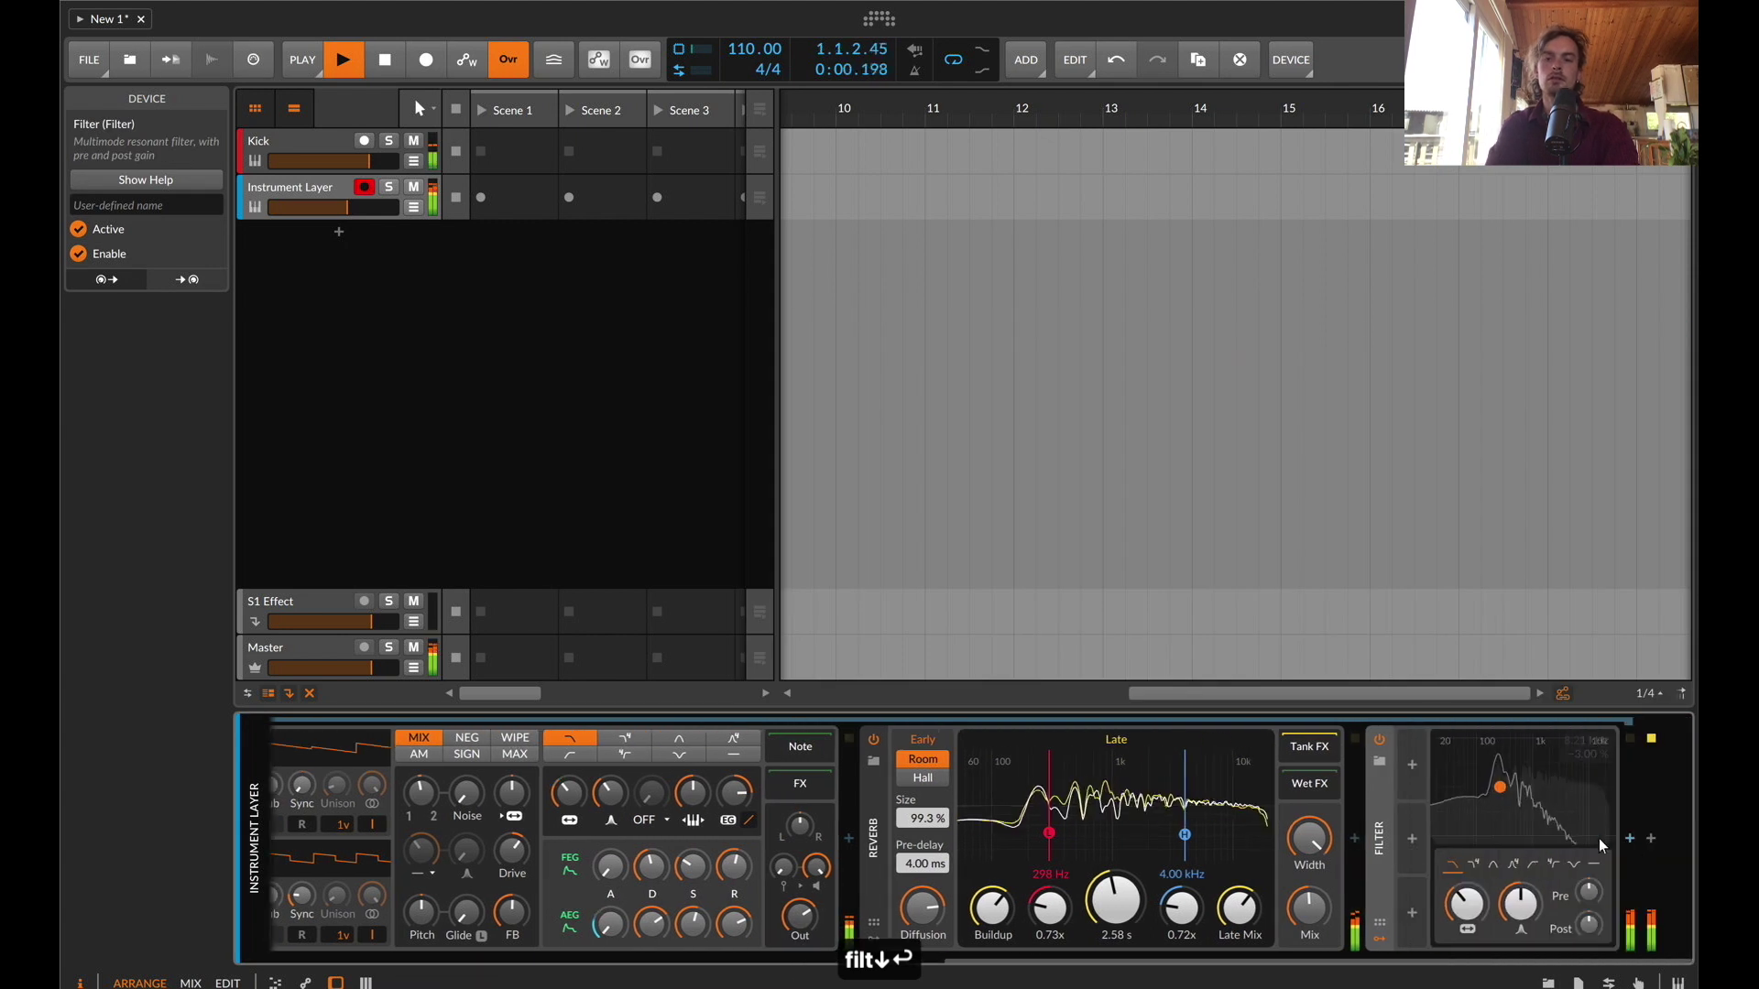
left_click_drag(1506, 790, 1518, 793)
Add an ADSR modulator to layer 2's Filter
left_click(1422, 771)
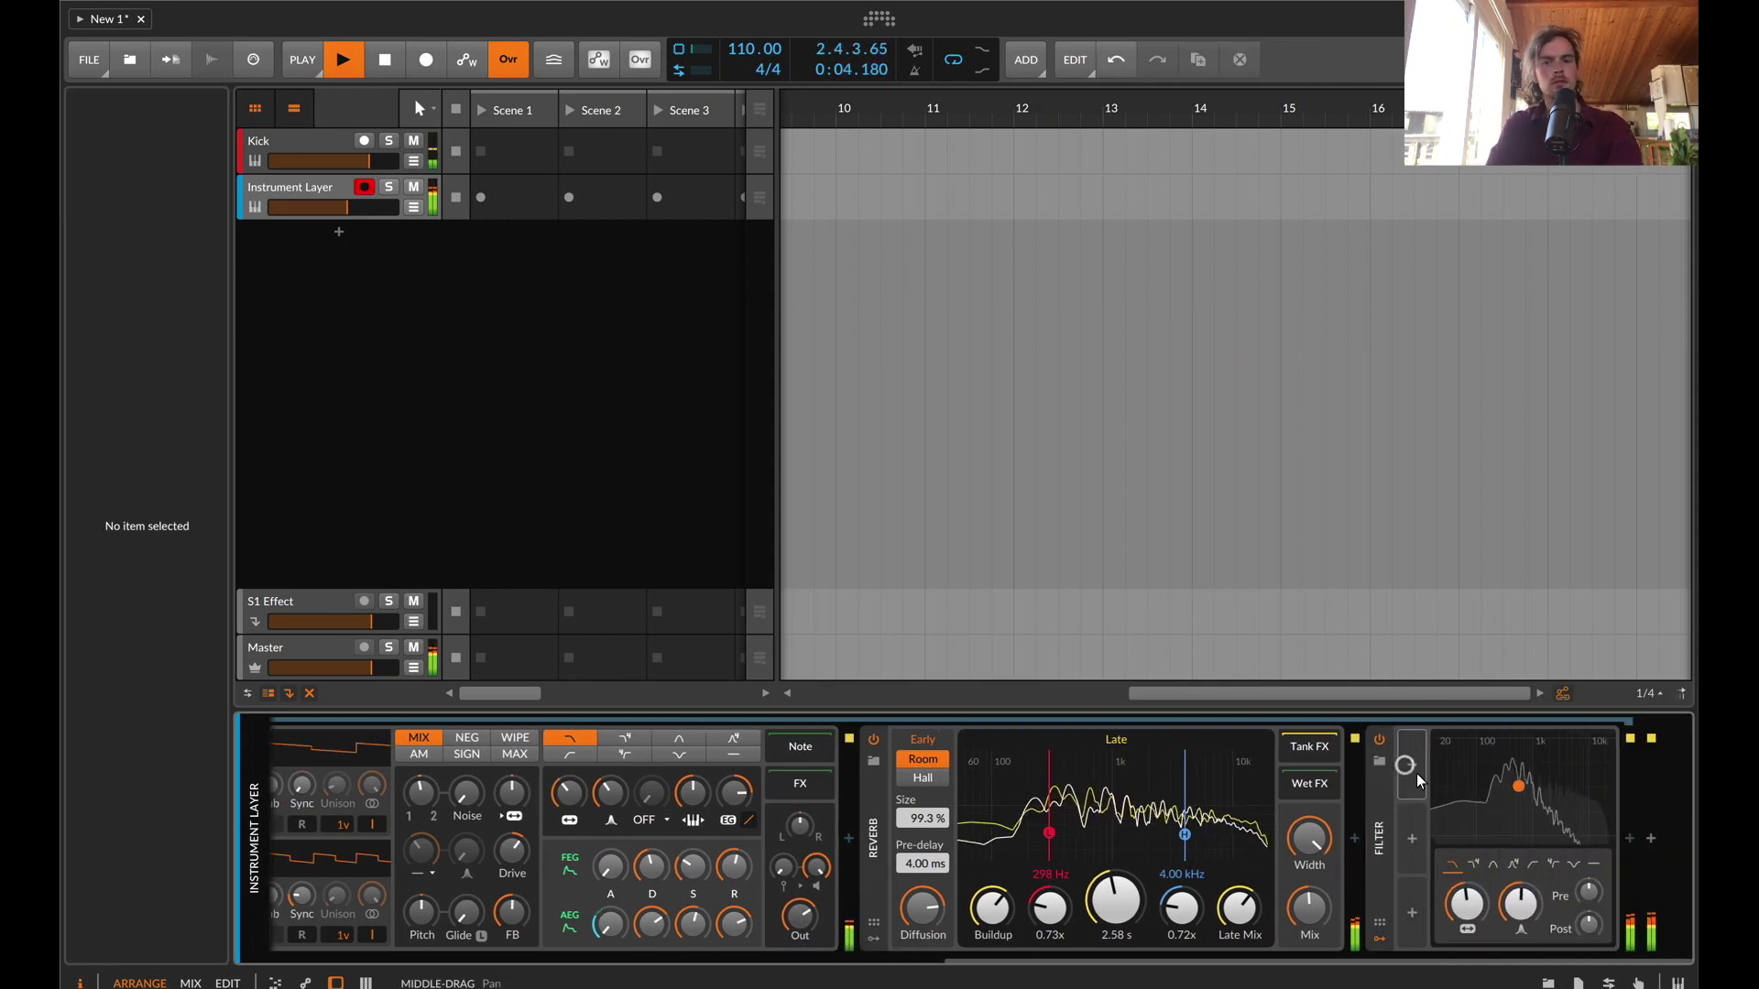
left_click(1411, 768)
type("ad")
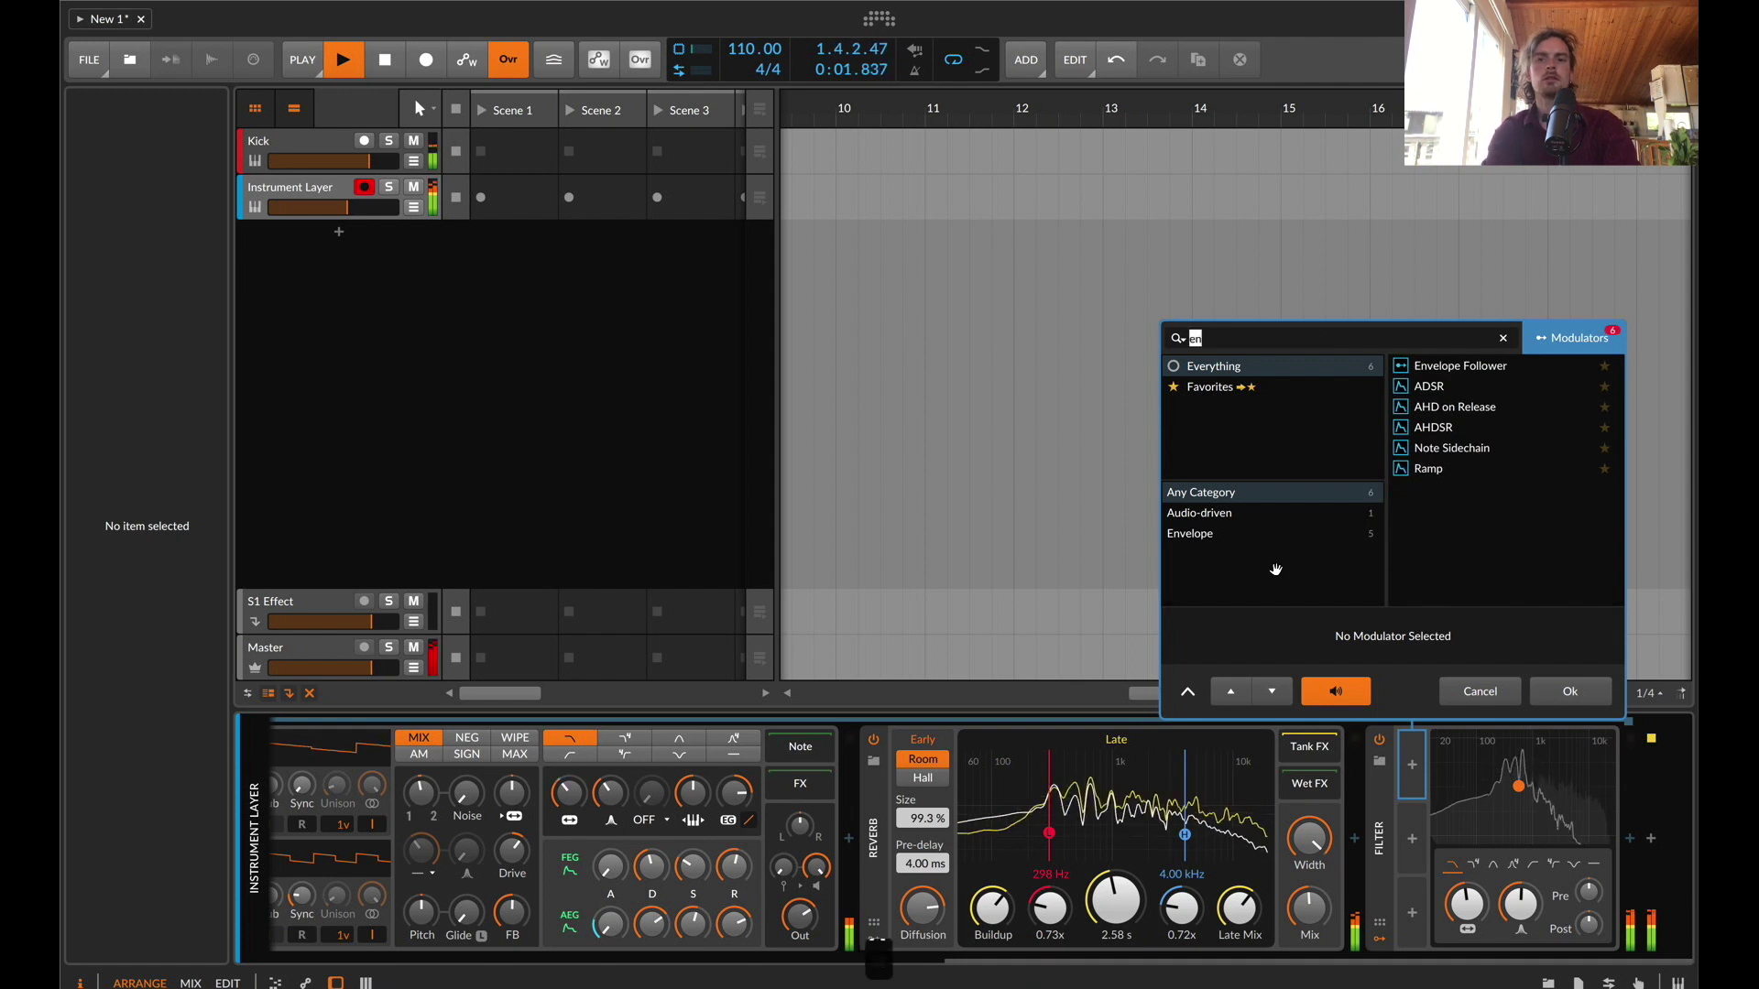
key("Return")
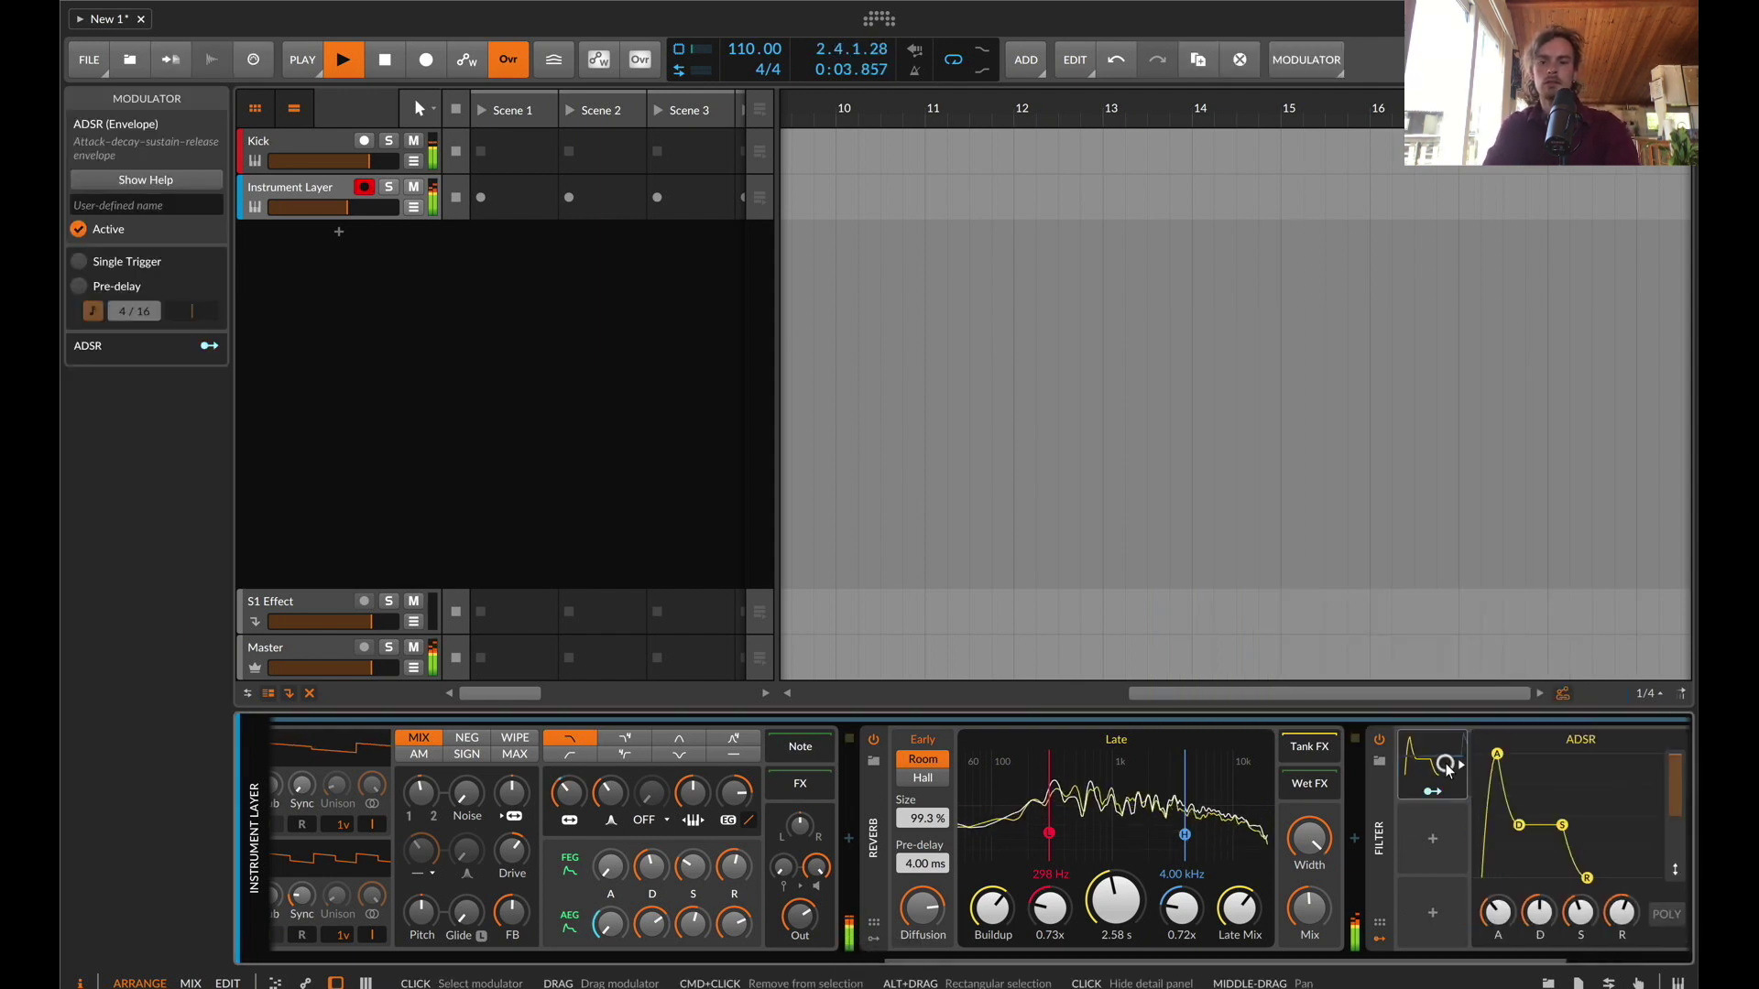
Lower the ADSR's sustain to zero, route it to the Filter's frequency by +13.00 and set the resonance to about 45%
left_click_drag(1235, 913, 1317, 925)
left_click(1169, 791)
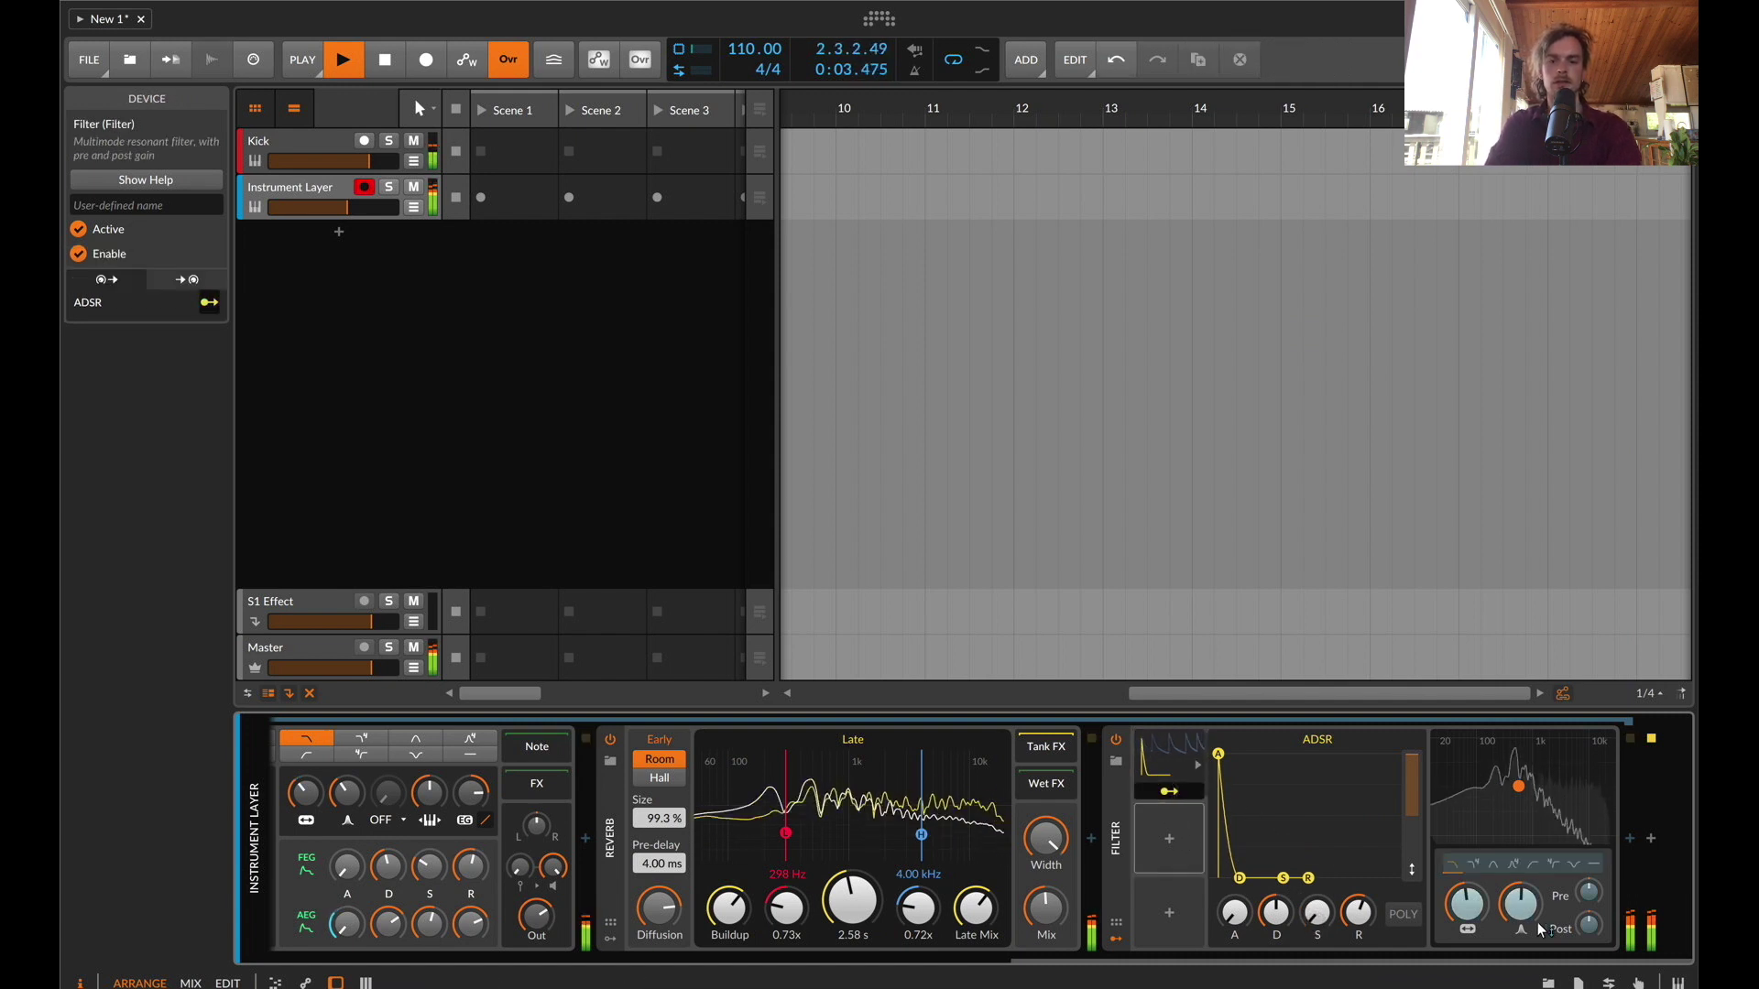
left_click_drag(1467, 904, 1467, 891)
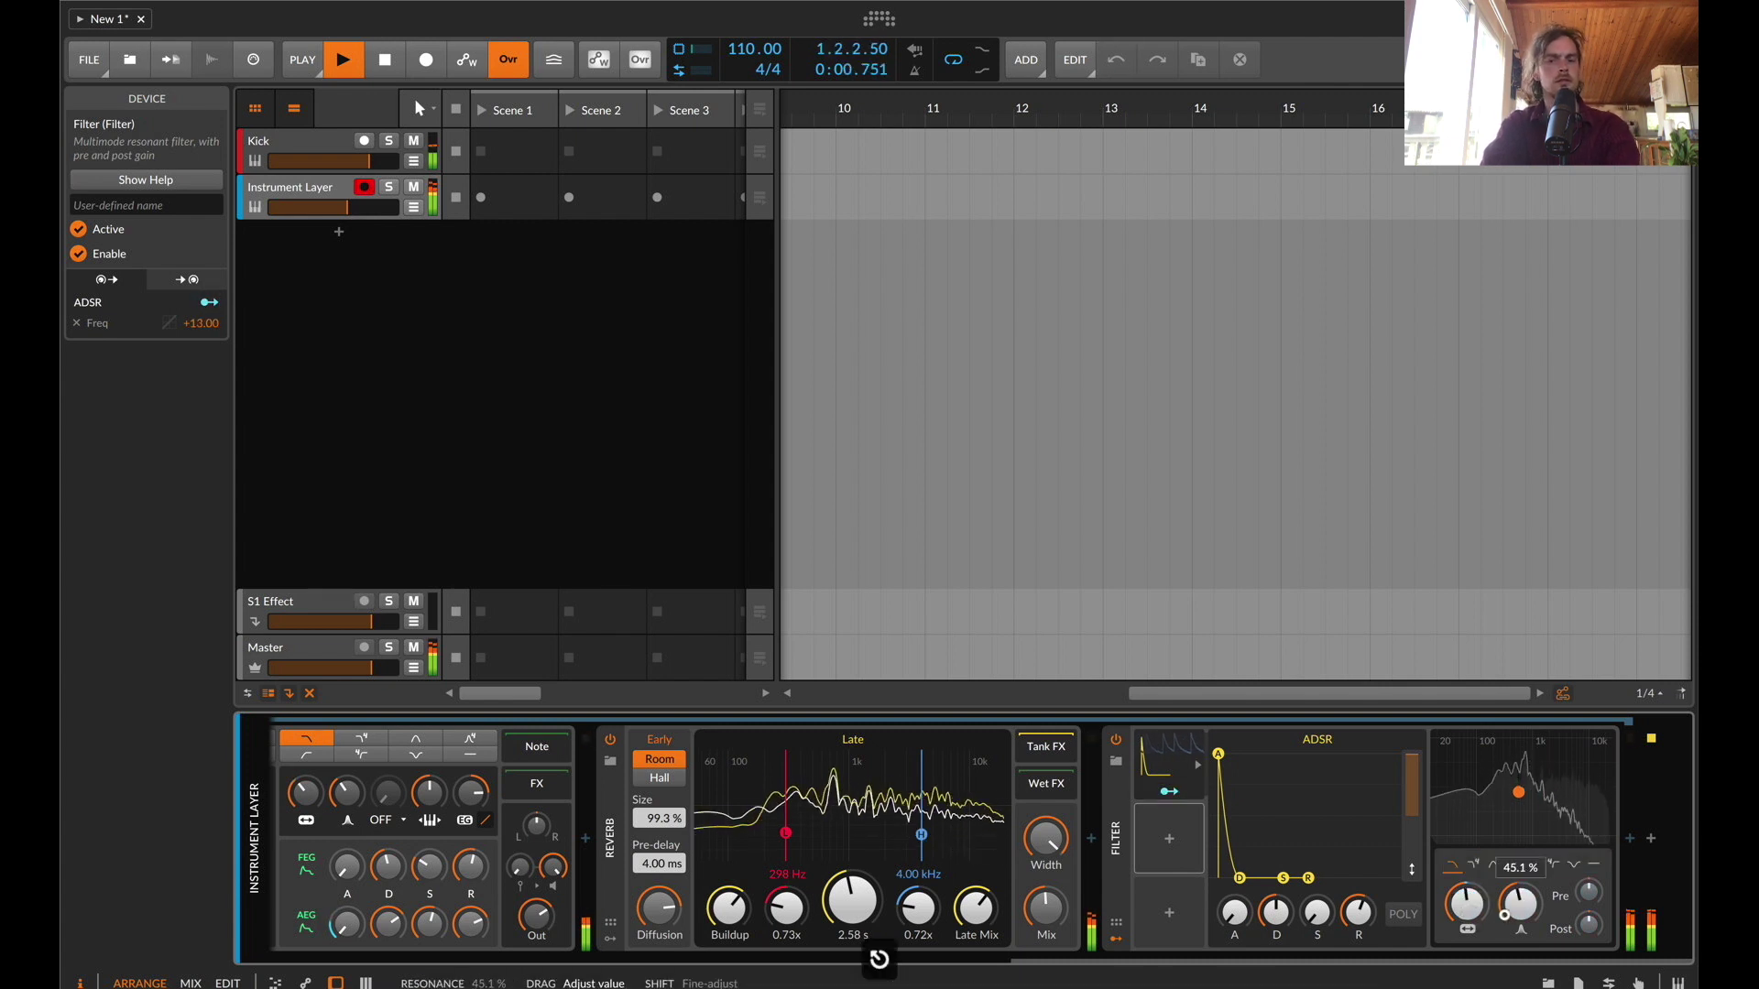
Switch to the mixer view and expand the Instrument Layer track to show its individual layer channels
scroll(1015, 800, "left", 15)
key("Tab")
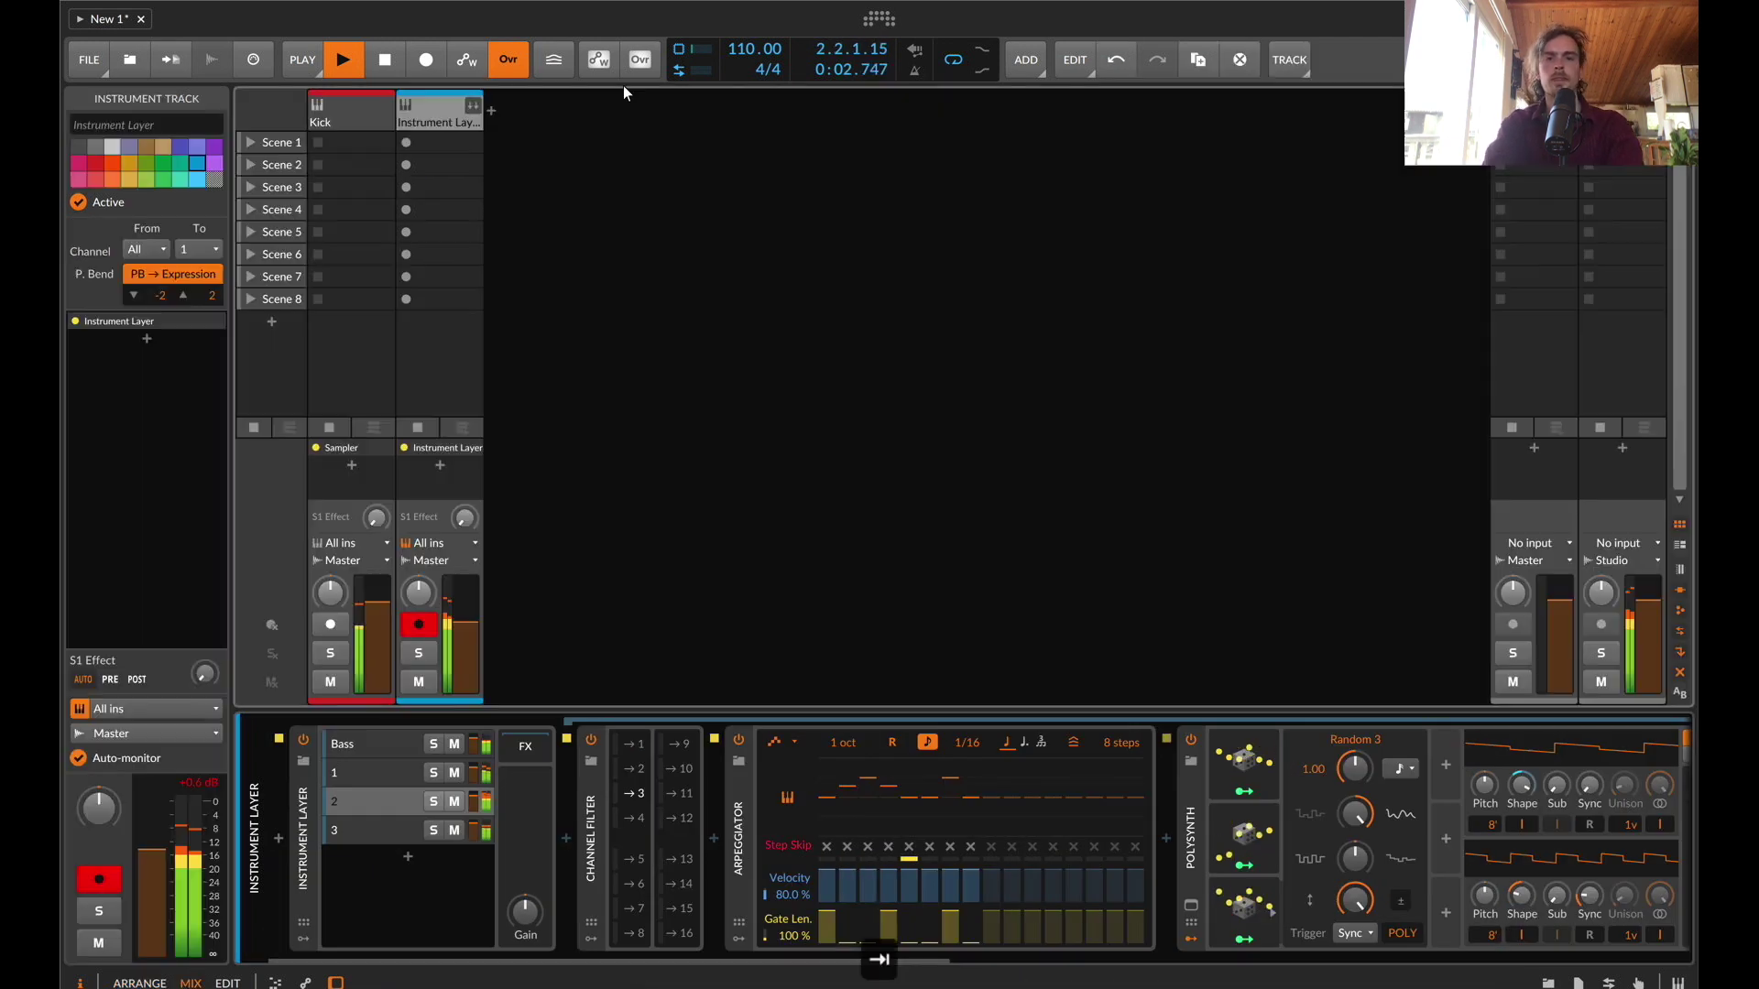
left_click(467, 99)
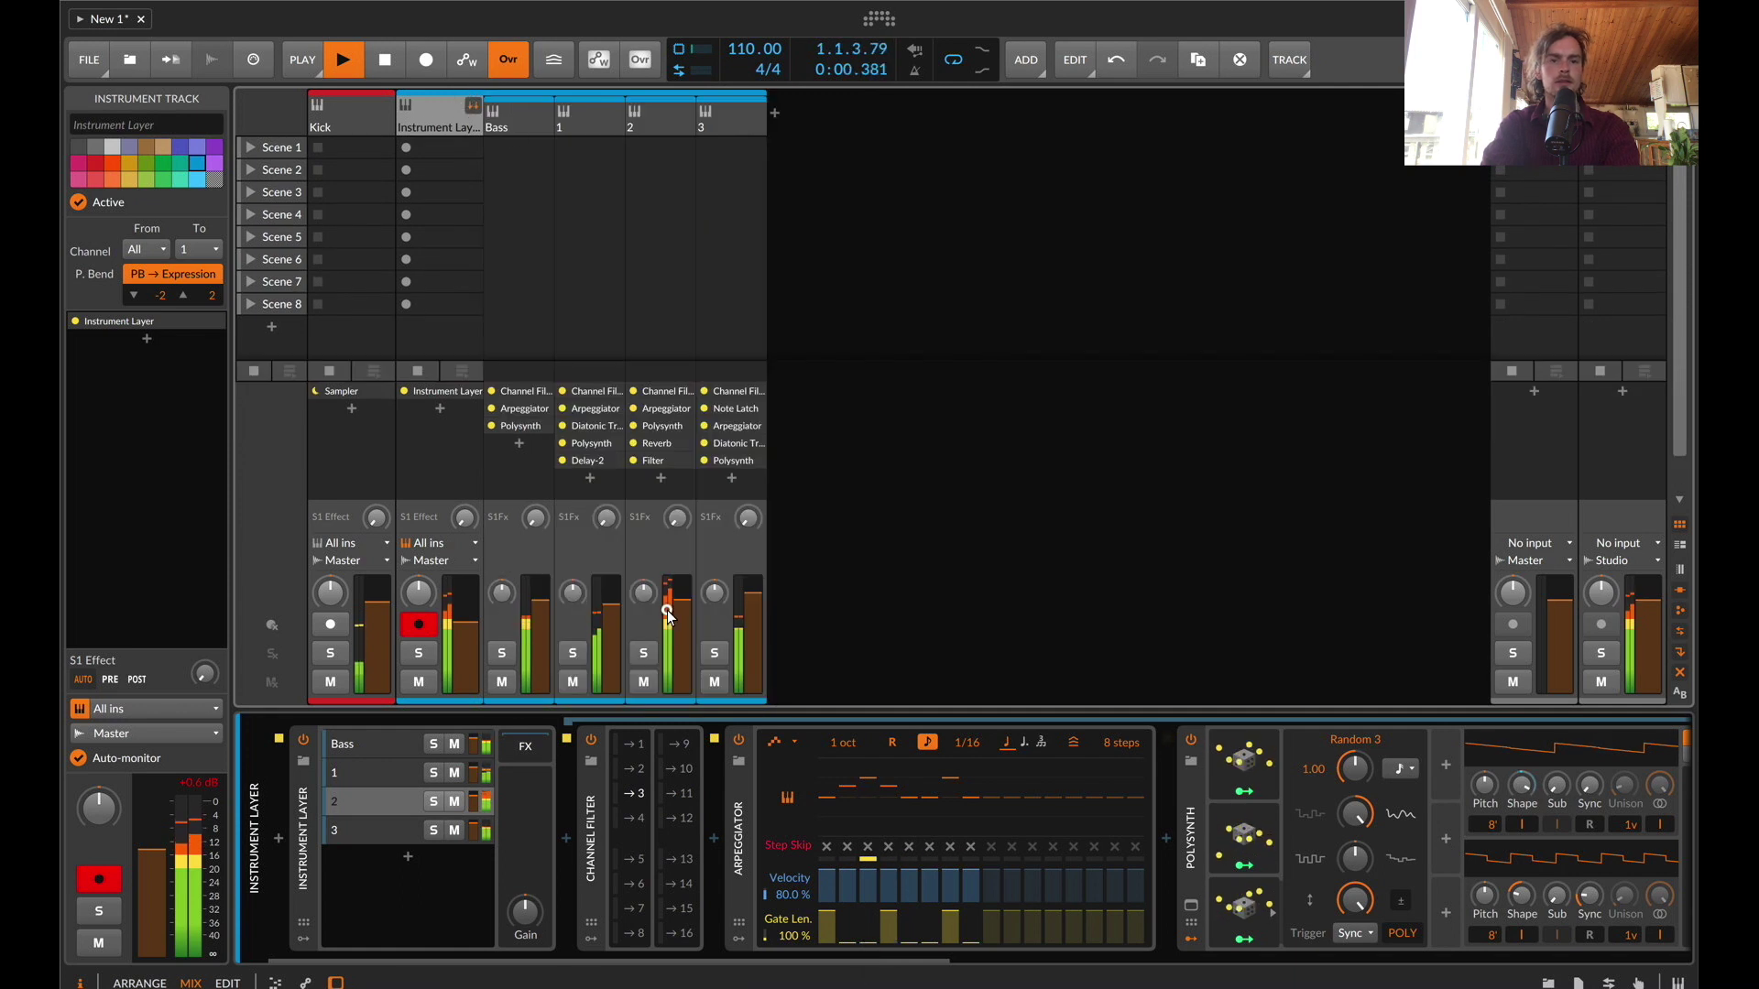
Set the output of layer 2's Polysynth to about -8.5 dB and lower layer 2's channel volume
scroll(585, 953, "right", 12)
left_click_drag(925, 930, 925, 926)
scroll(925, 926, "down", 2)
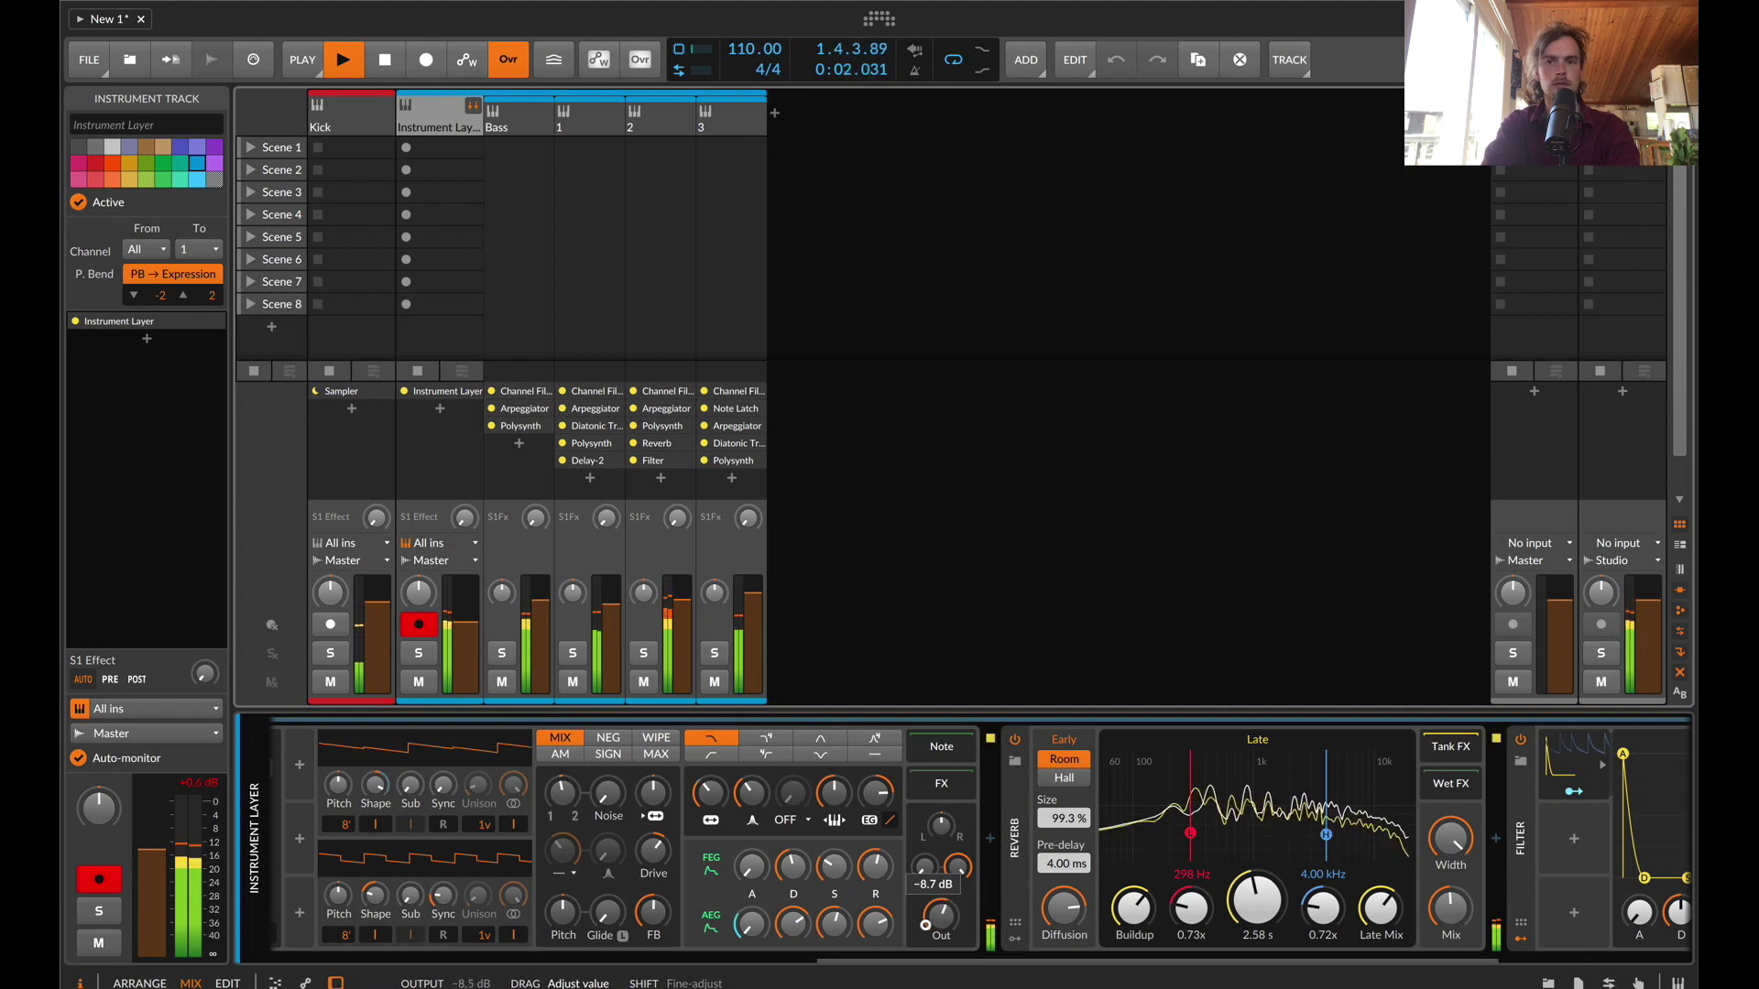
scroll(925, 926, "right", 5)
left_click_drag(686, 602, 686, 605)
scroll(685, 604, "down", 2)
left_click_drag(686, 605, 685, 608)
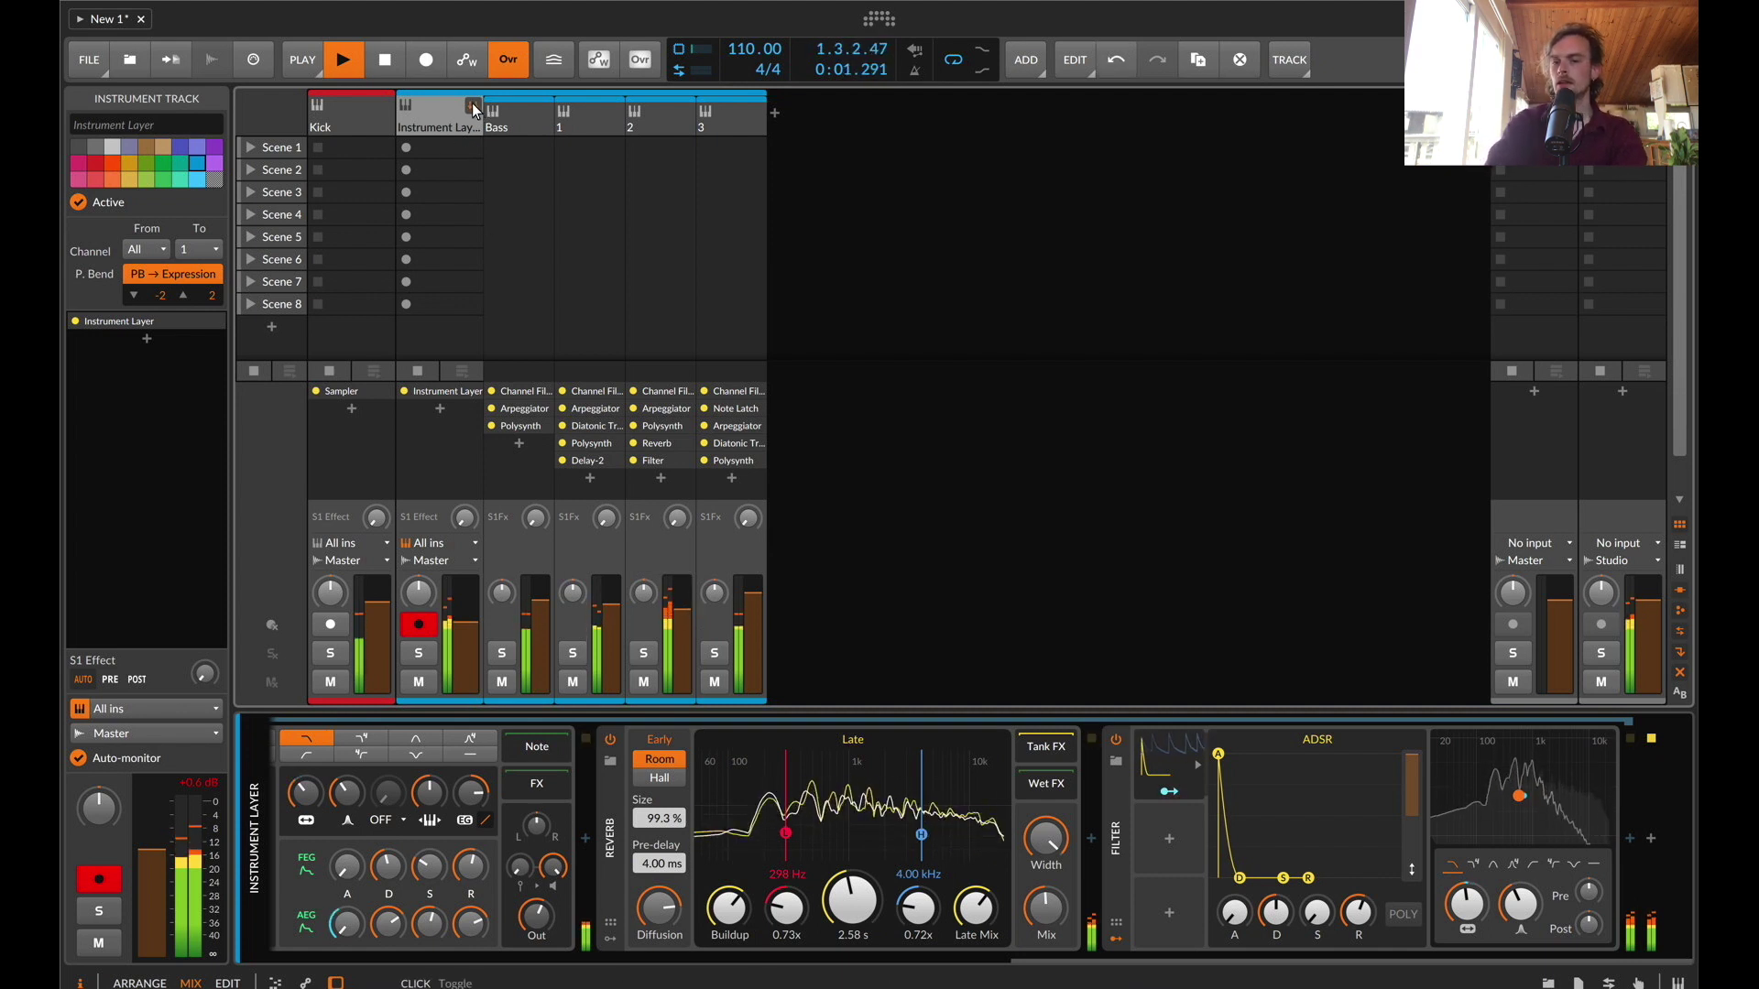
Open layer 3's device chain and examine its Note Latch and Arpeggiator settings
scroll(623, 888, "left", 10)
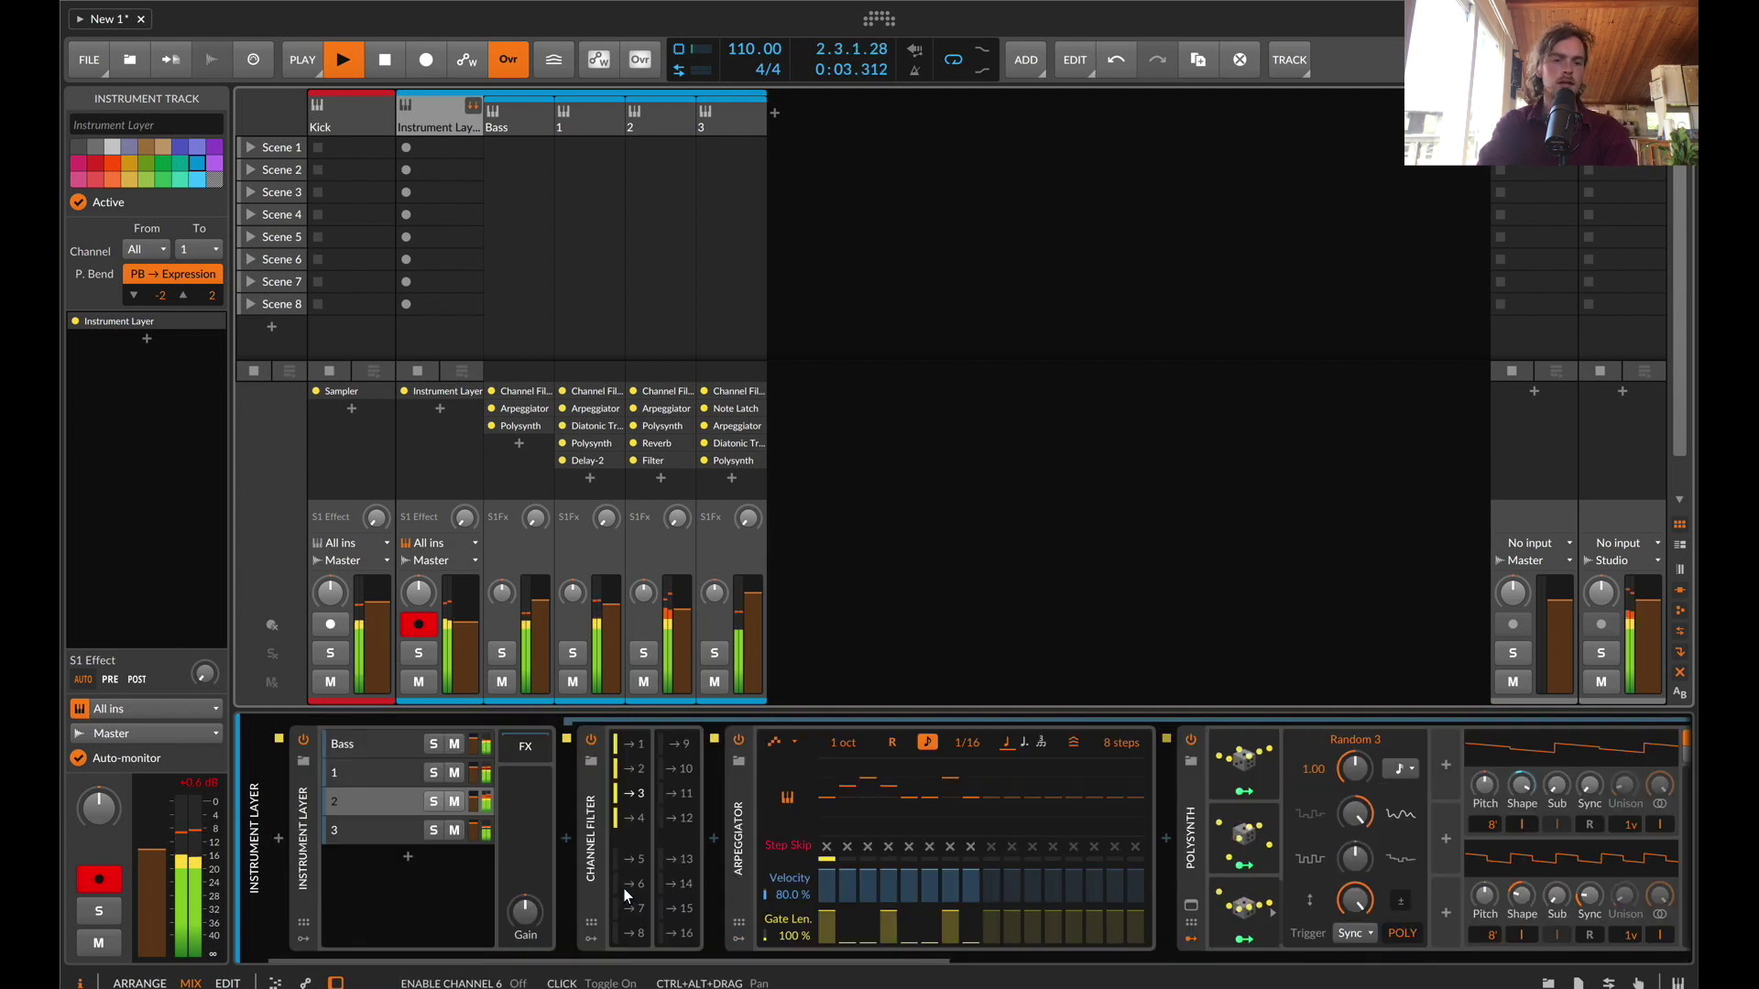
left_click(358, 831)
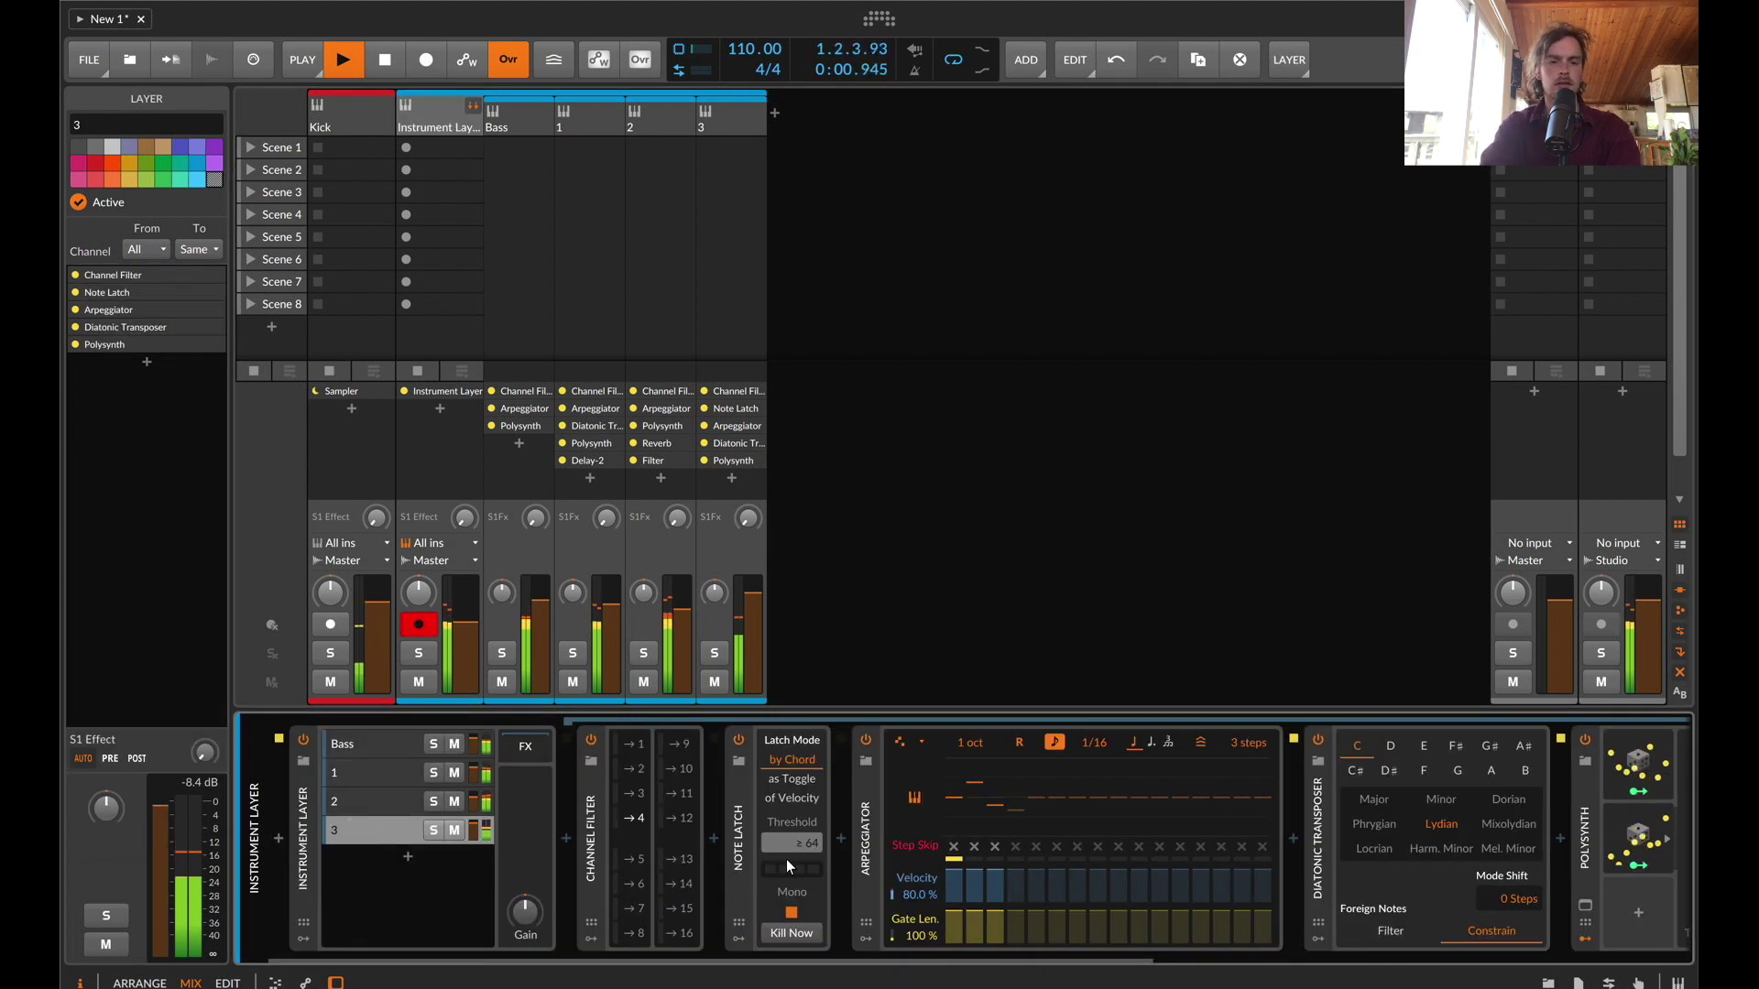
left_click(757, 853)
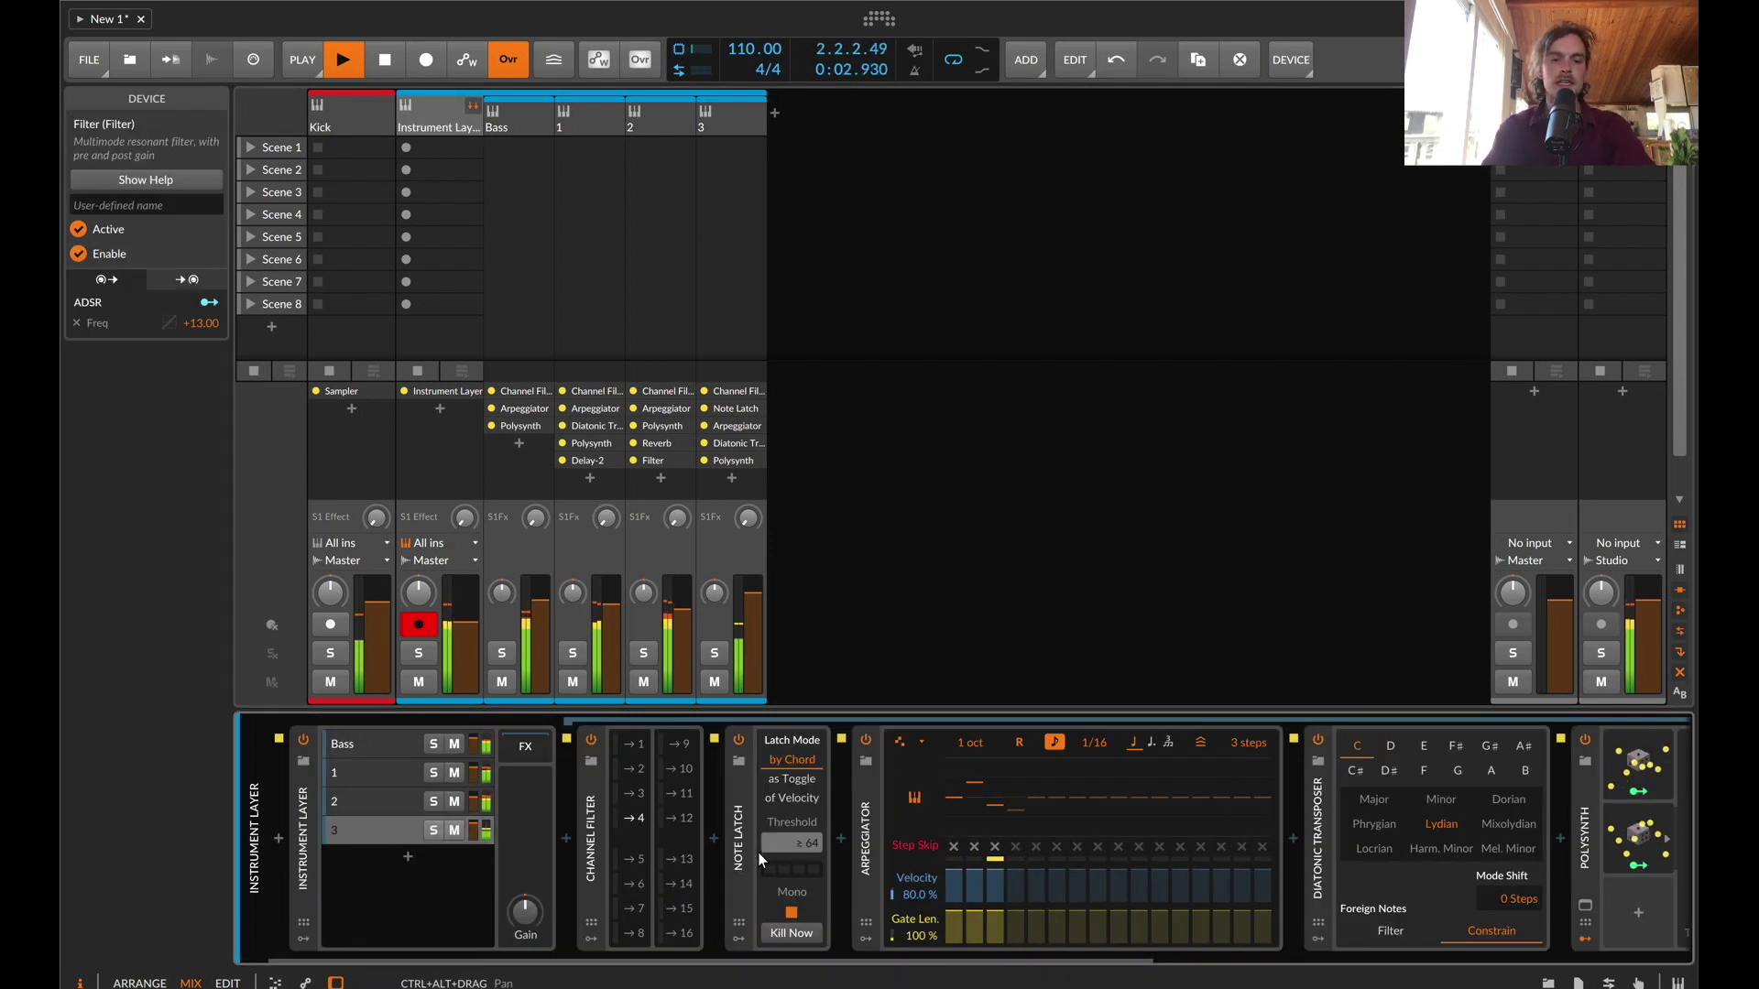